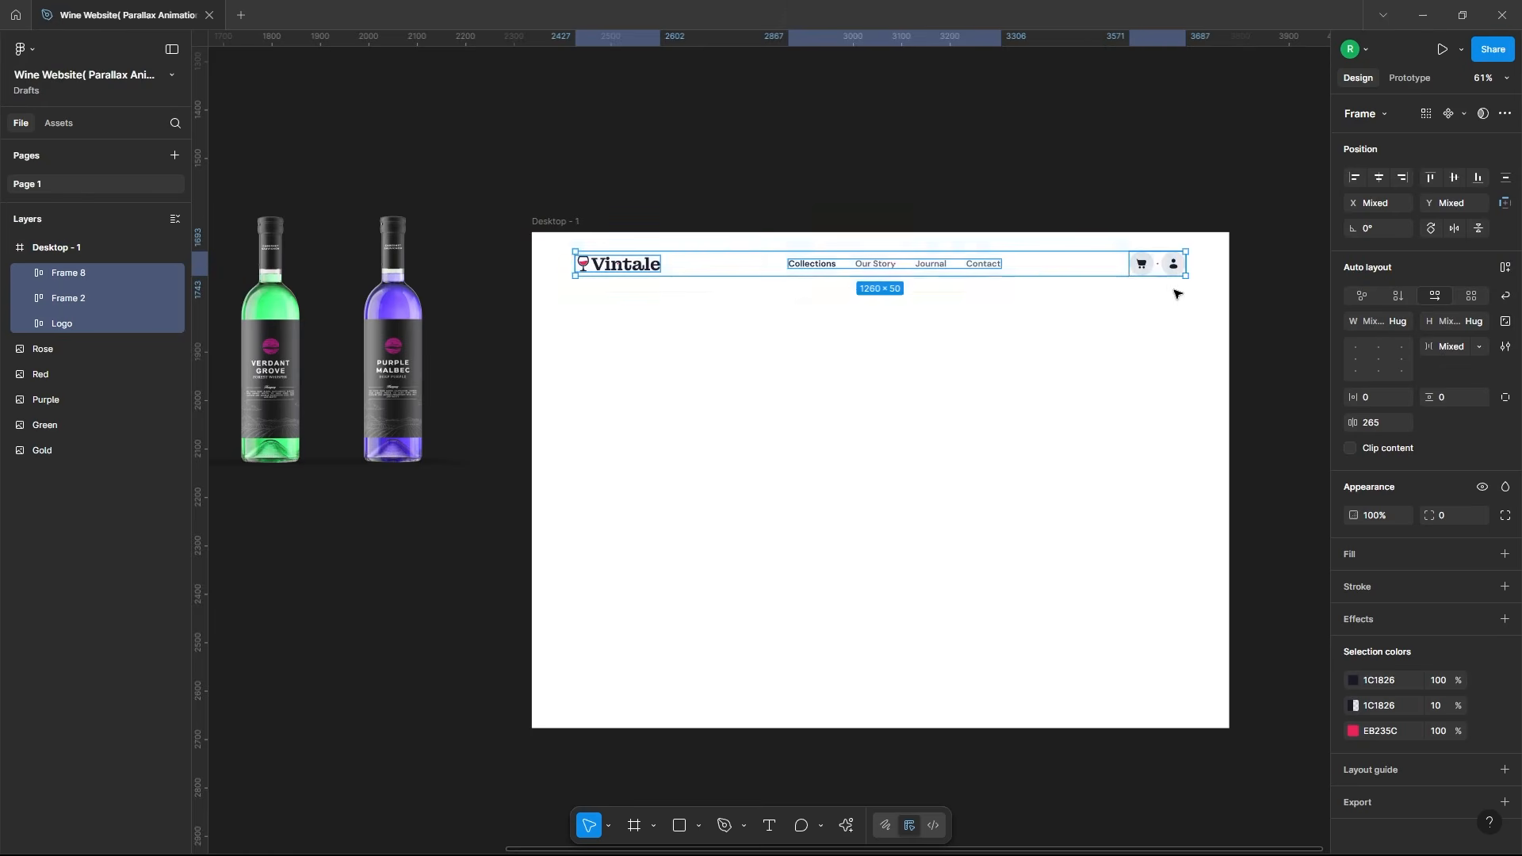
Step: Wrap the logo, menu links and icons in one auto layout frame with centred alignment and Auto spacing
right_click(1141, 266)
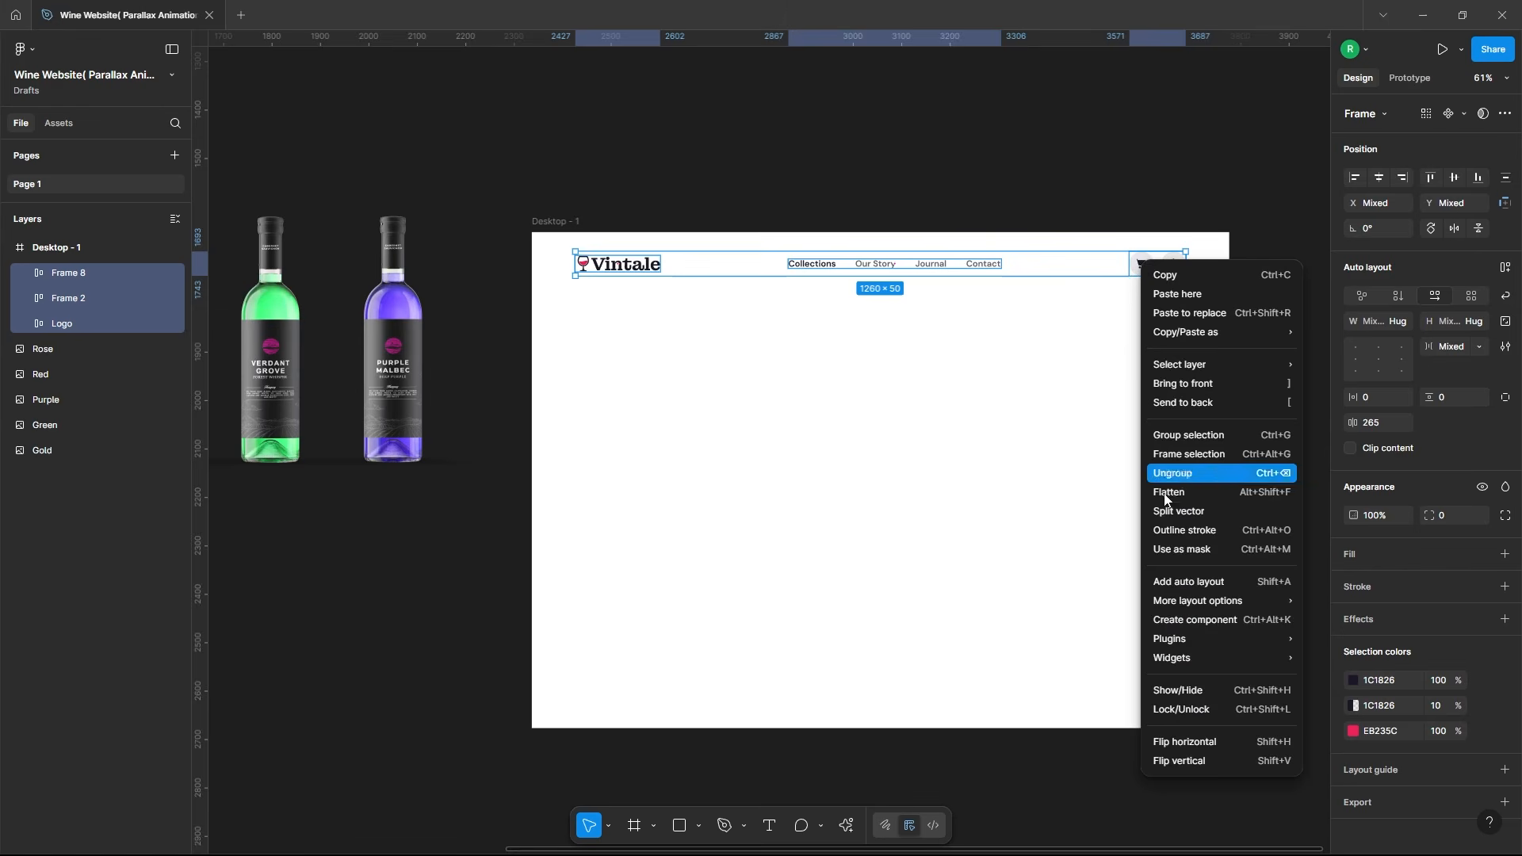
left_click(1167, 582)
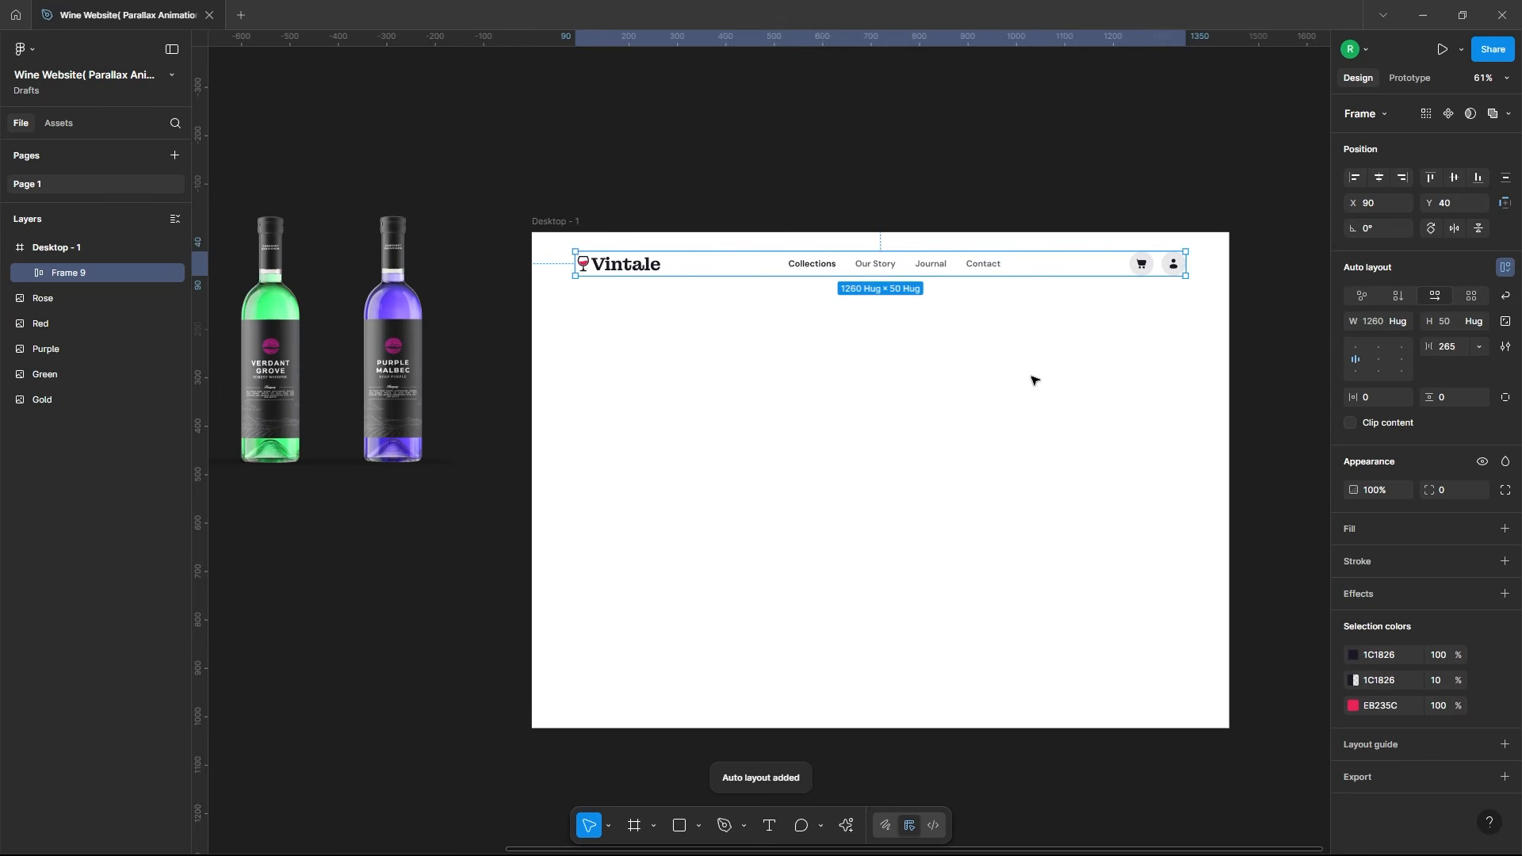
left_click(1378, 360)
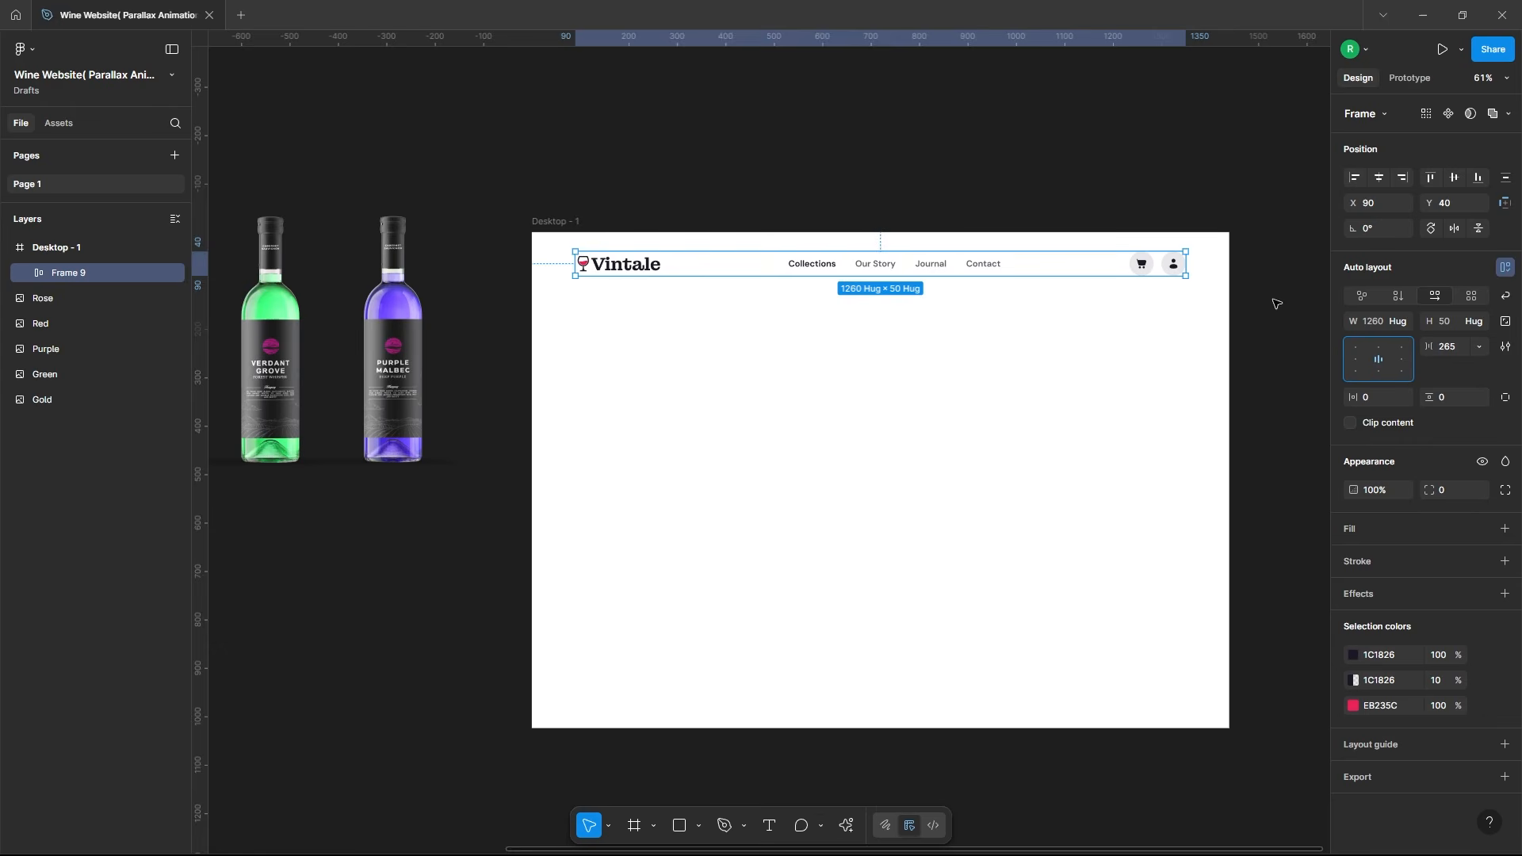
left_click(1481, 346)
left_click(1456, 366)
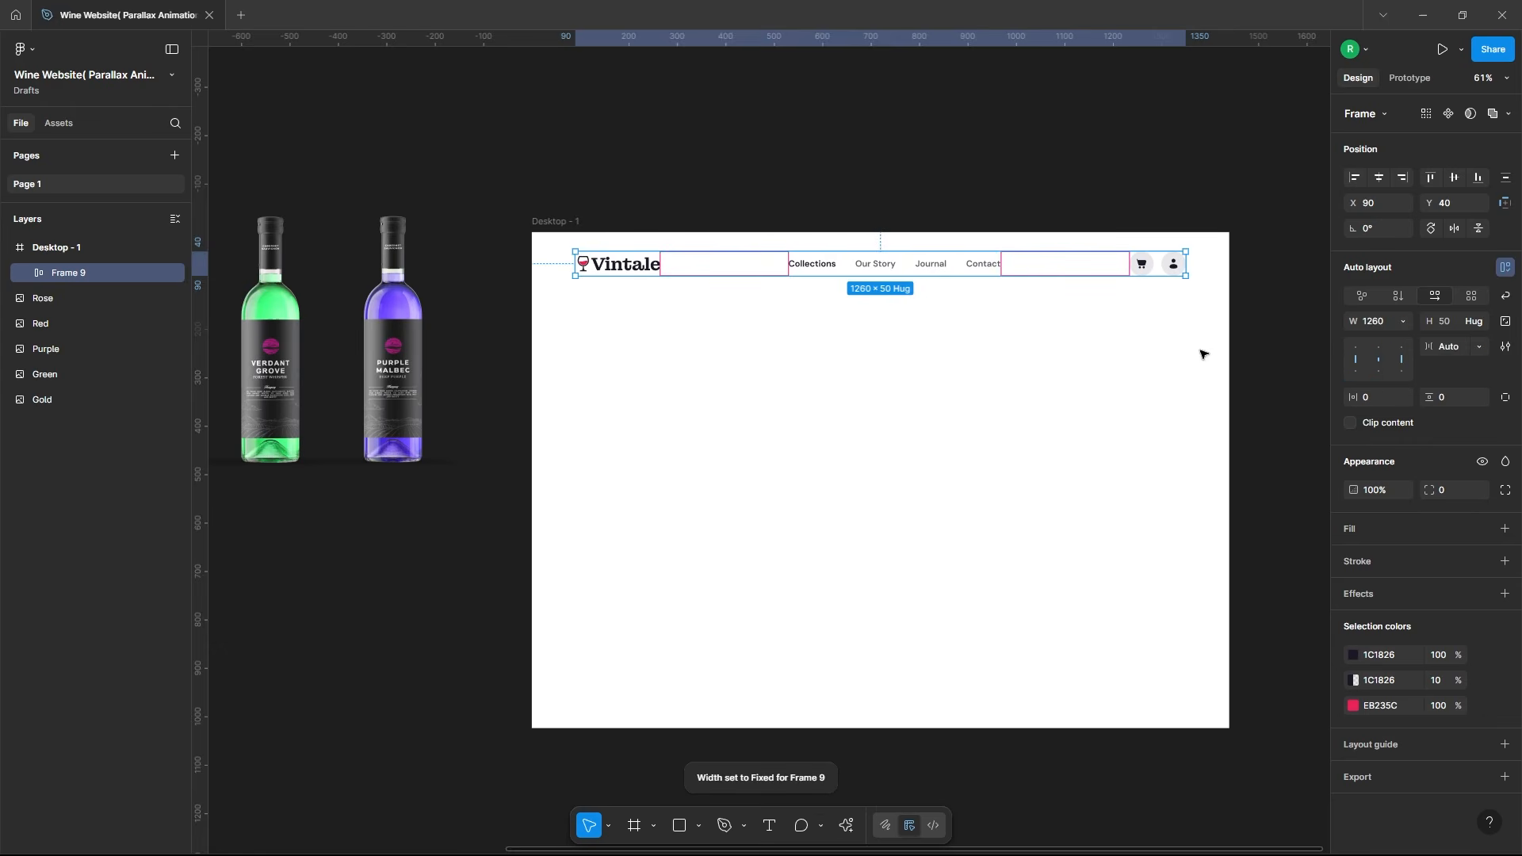
key("alt")
left_click(1116, 381)
Step: Add a text layer with the letter "T" below the navigation bar at font size 230
key("t")
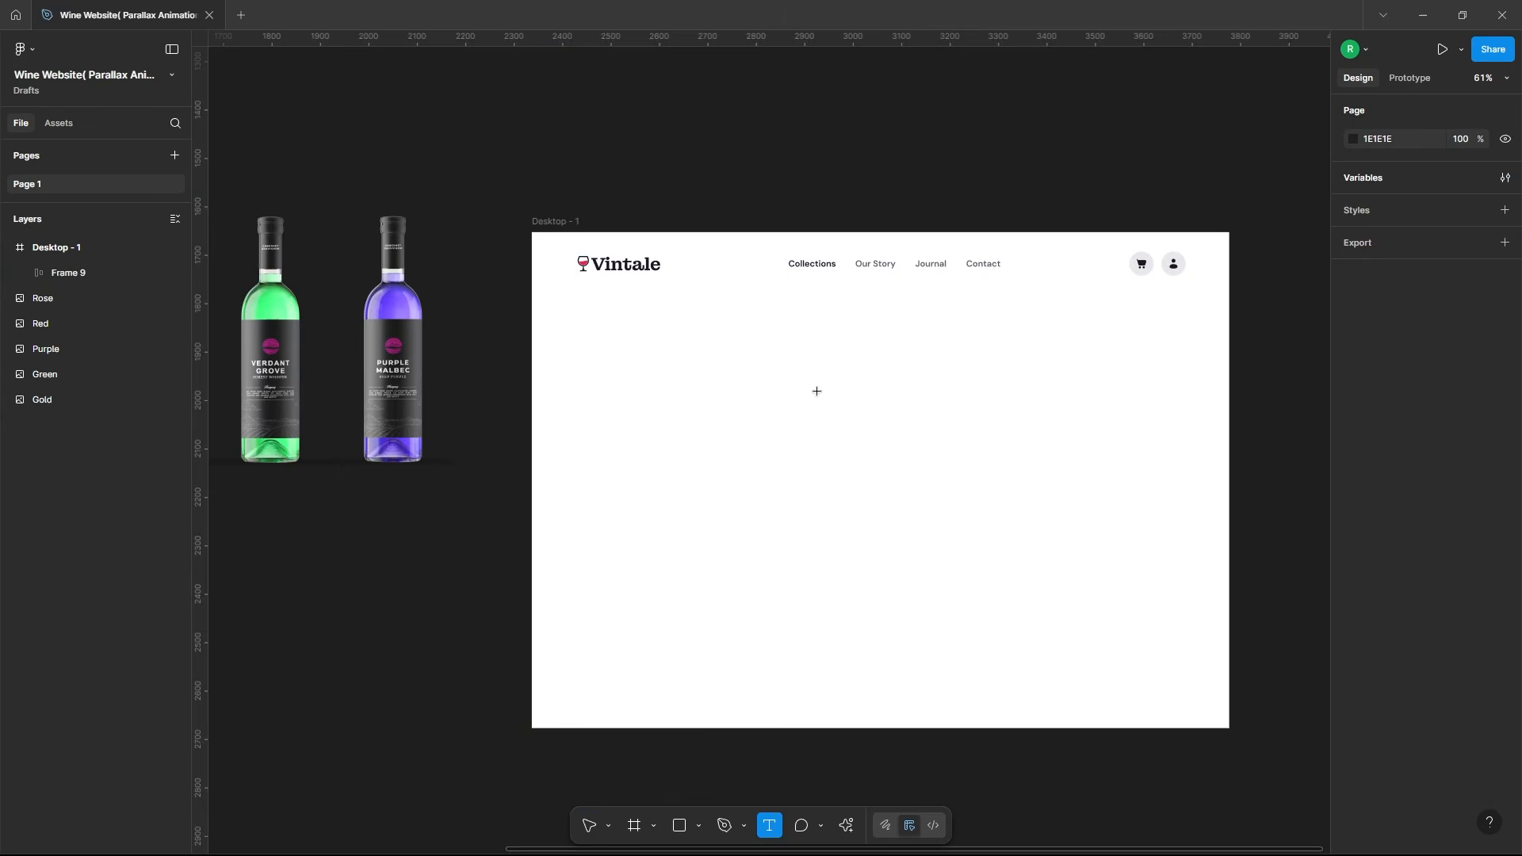
left_click(840, 402)
type("T")
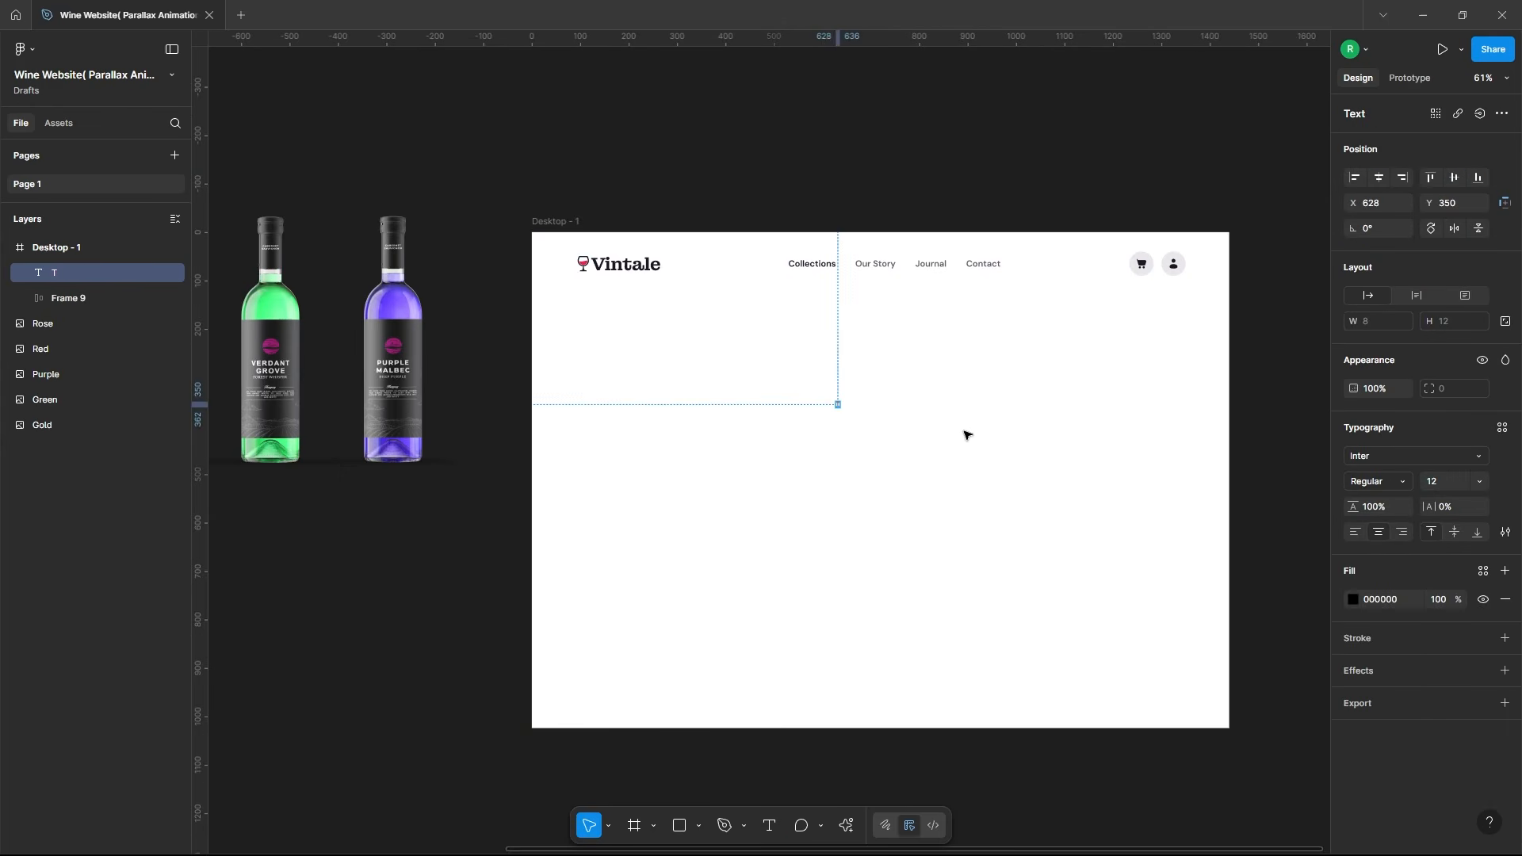
type("230")
key("Return")
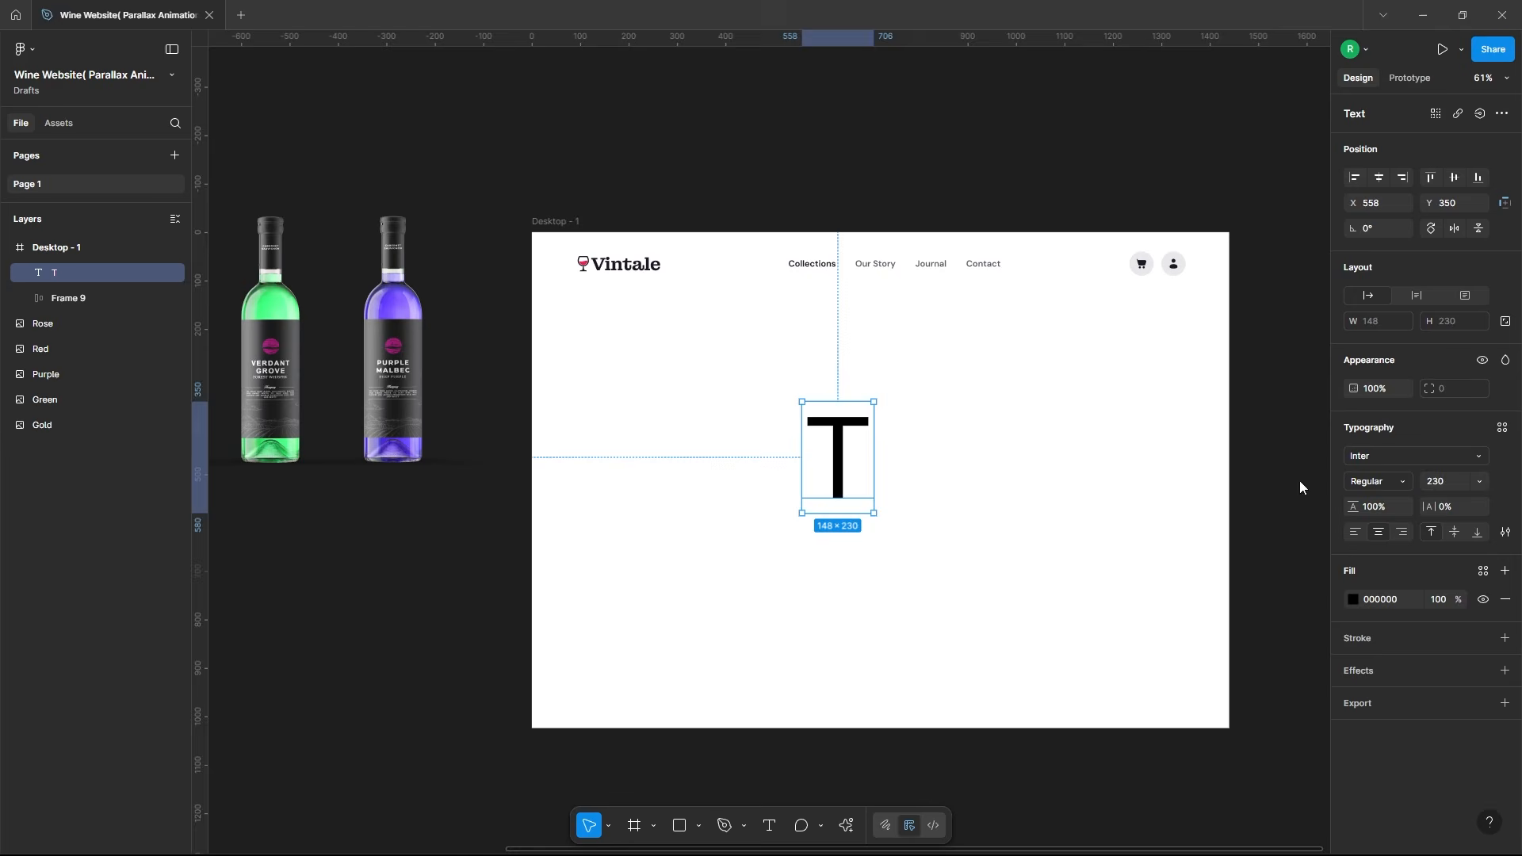
Step: Set the letter T to Montagu Slab SemiBold with 80% line height
left_click(1378, 449)
type("montag")
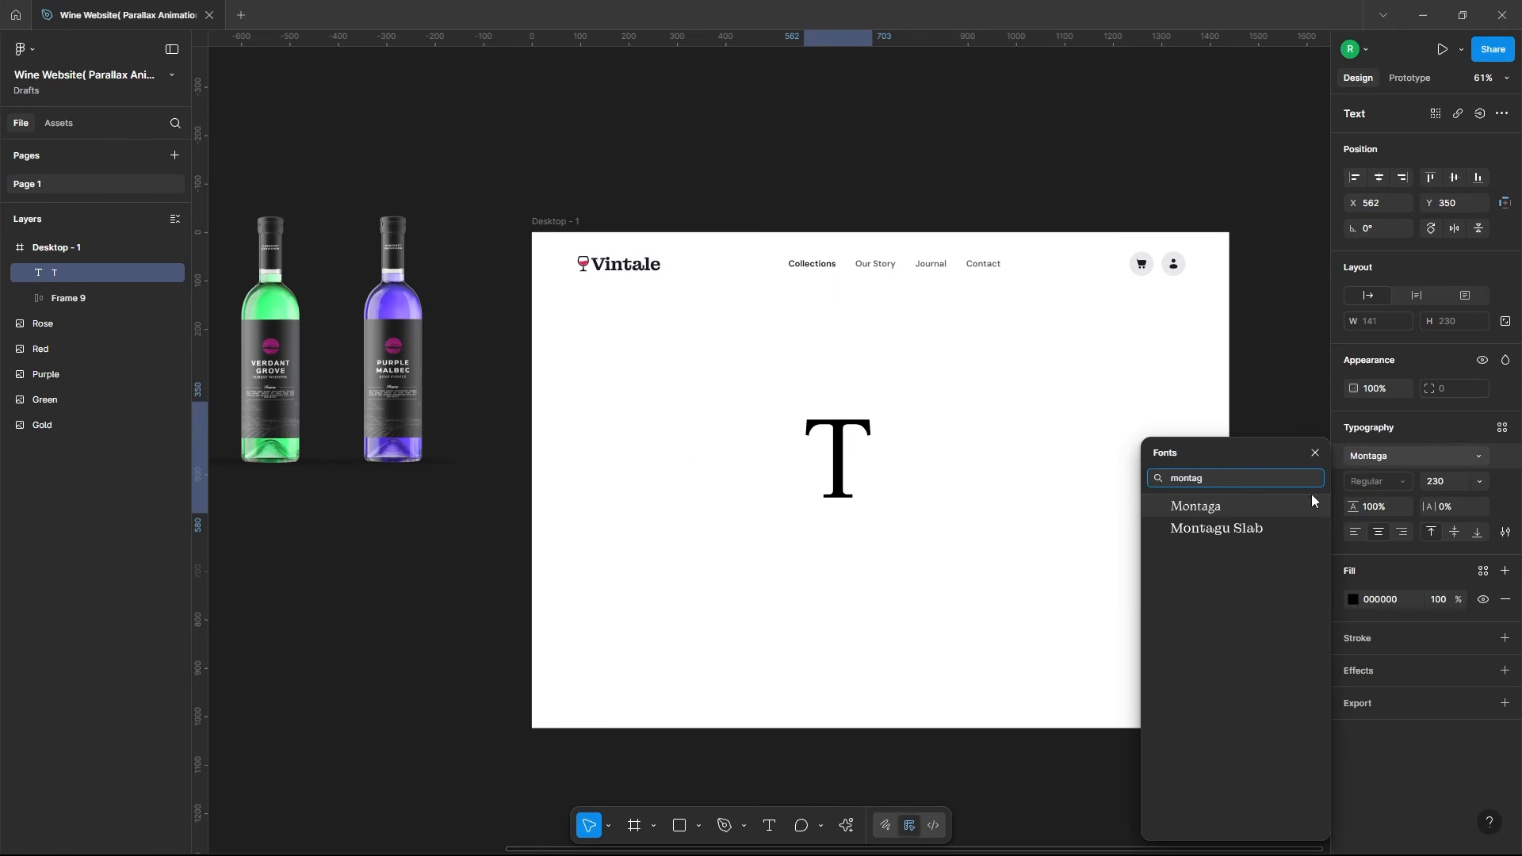
left_click(1217, 528)
left_click(1391, 482)
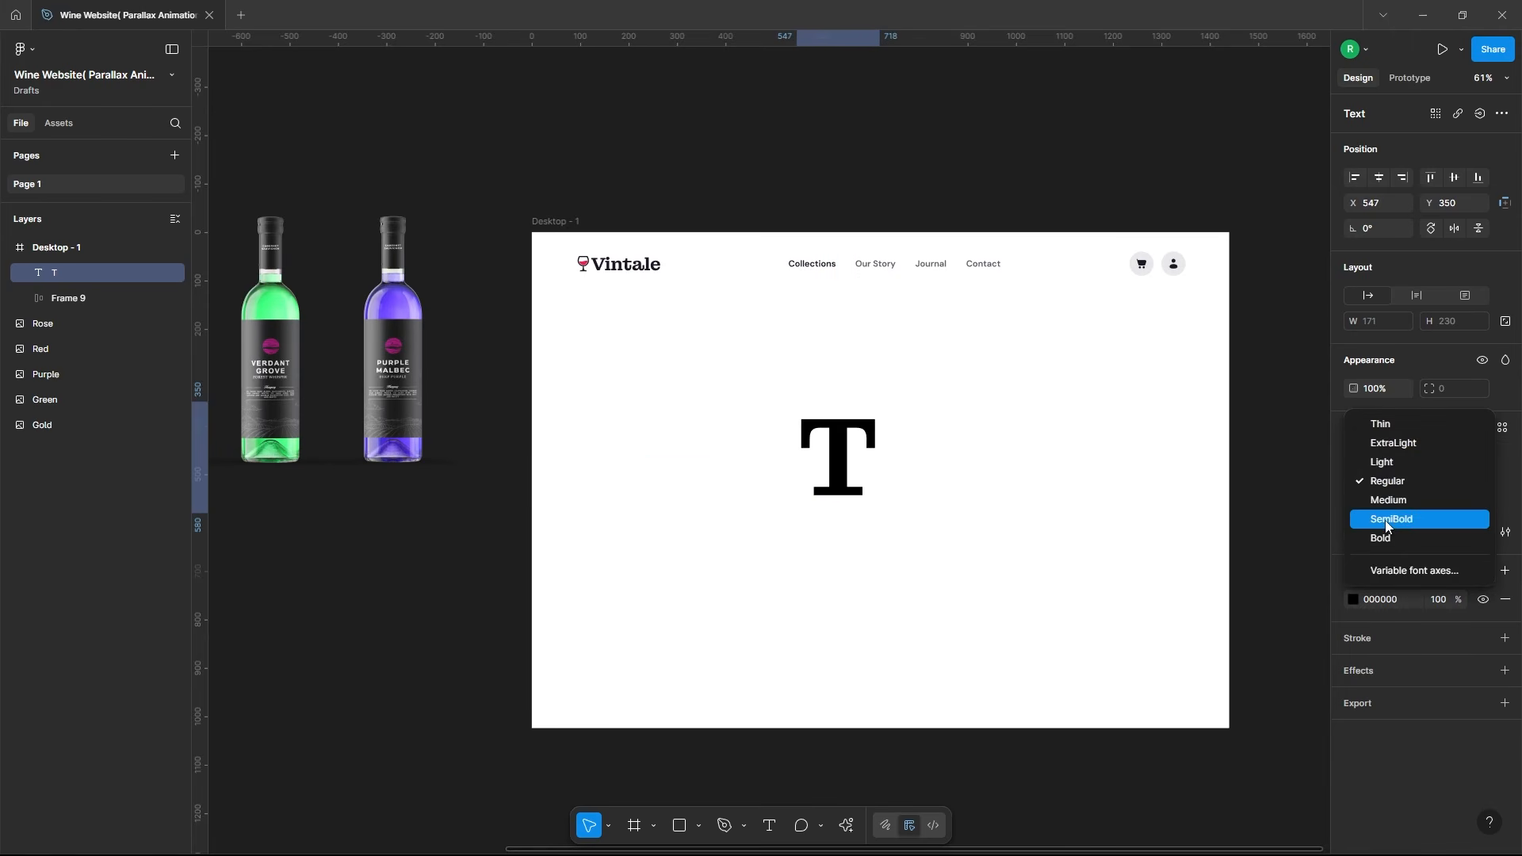
left_click(1393, 520)
left_click(1387, 504)
type("80")
key("Return")
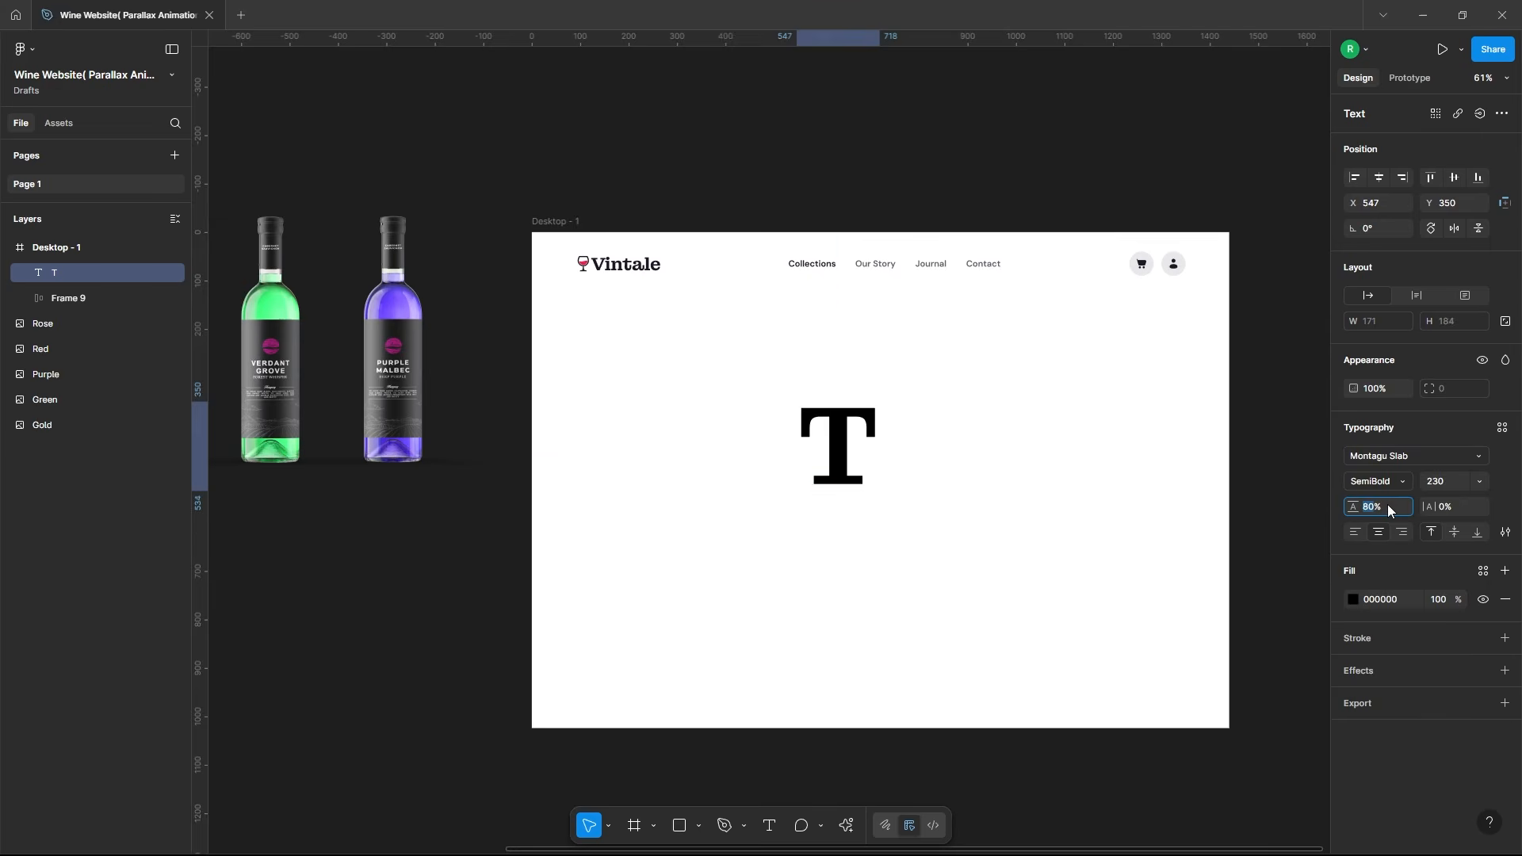
Step: Apply the Text Color library style to the letter T's fill
left_click(1353, 600)
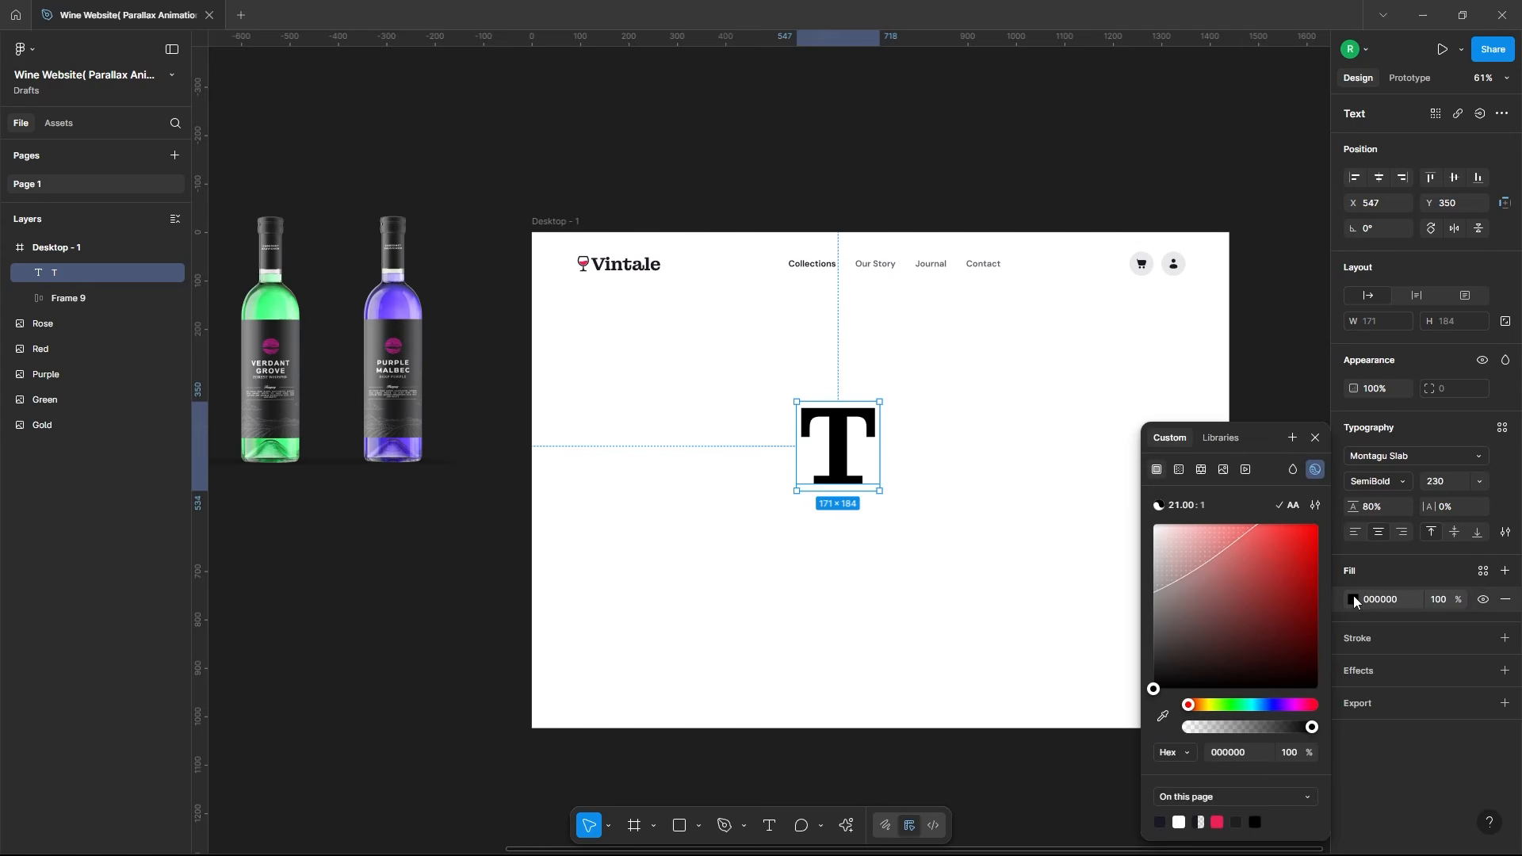
left_click(1216, 439)
left_click(1201, 539)
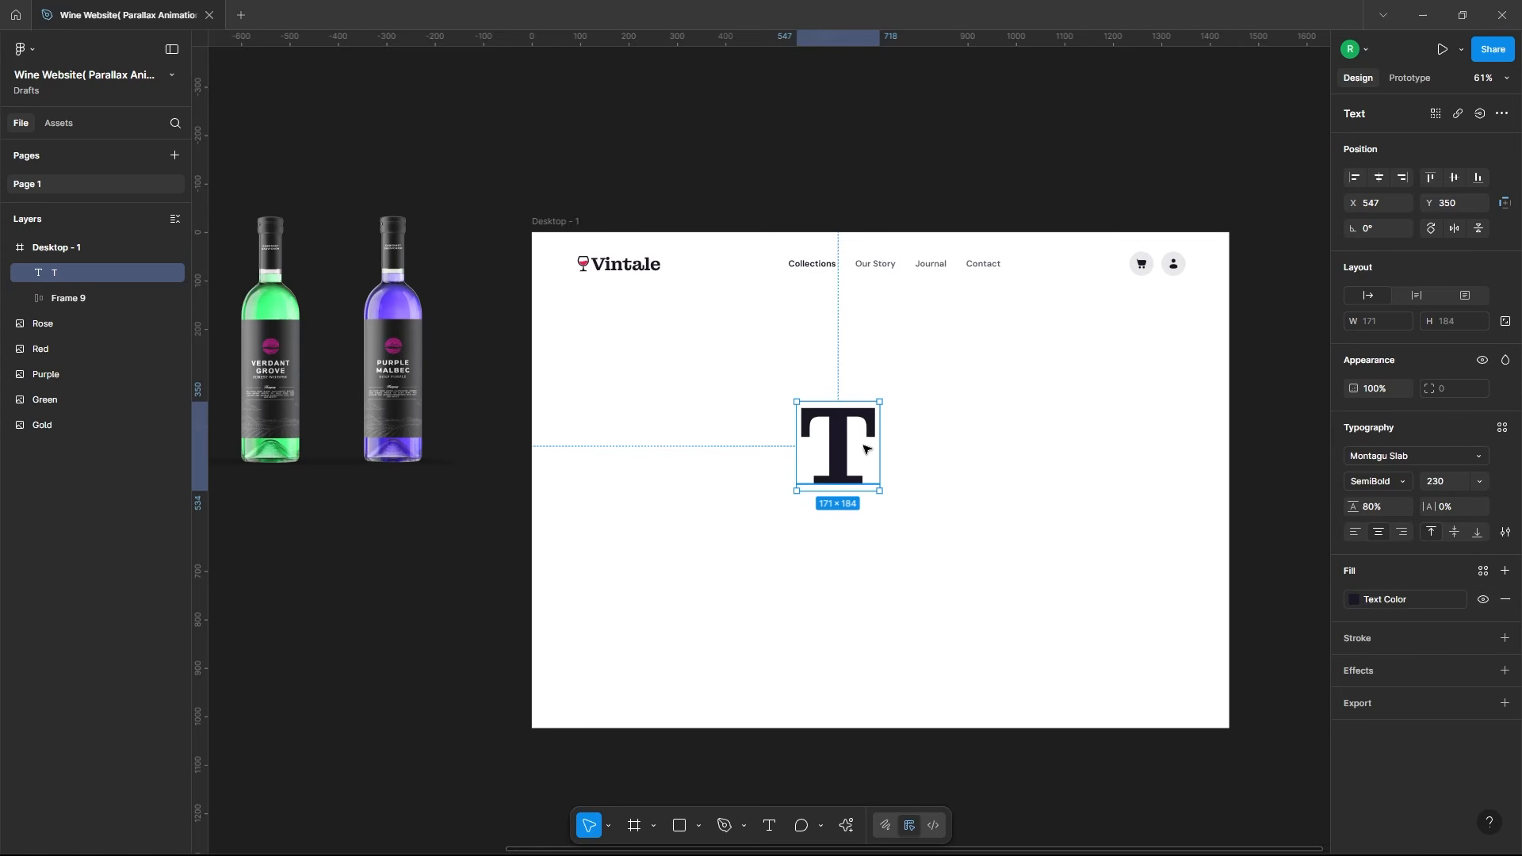
Step: Move the T to Y 240 and complete the word "Taste" with a separate text layer for each letter
left_click_drag(843, 452, 771, 387)
key("Return")
type("a")
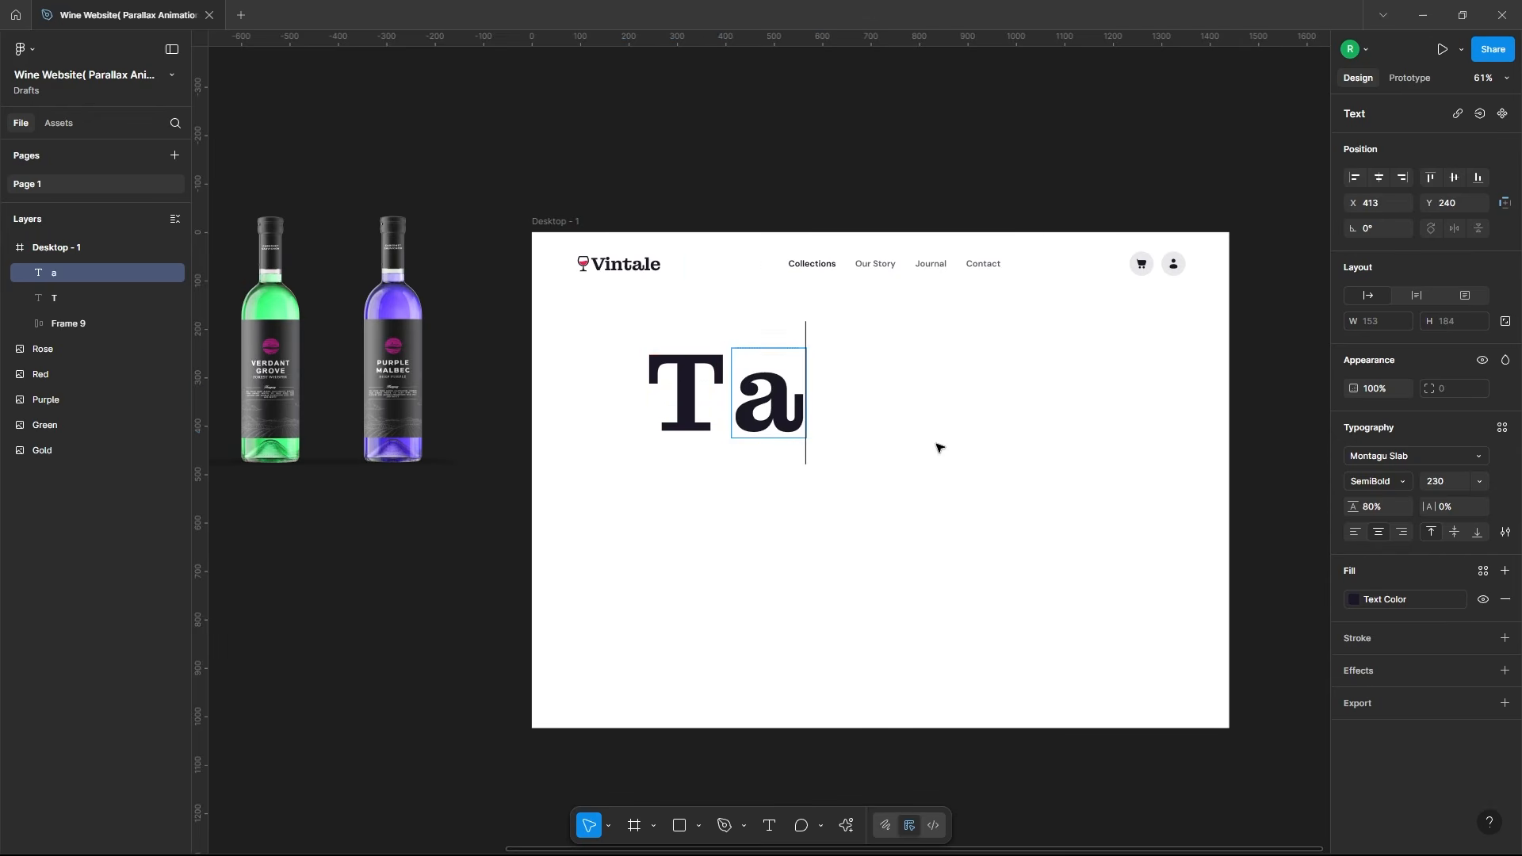
key("Escape")
left_click(957, 437)
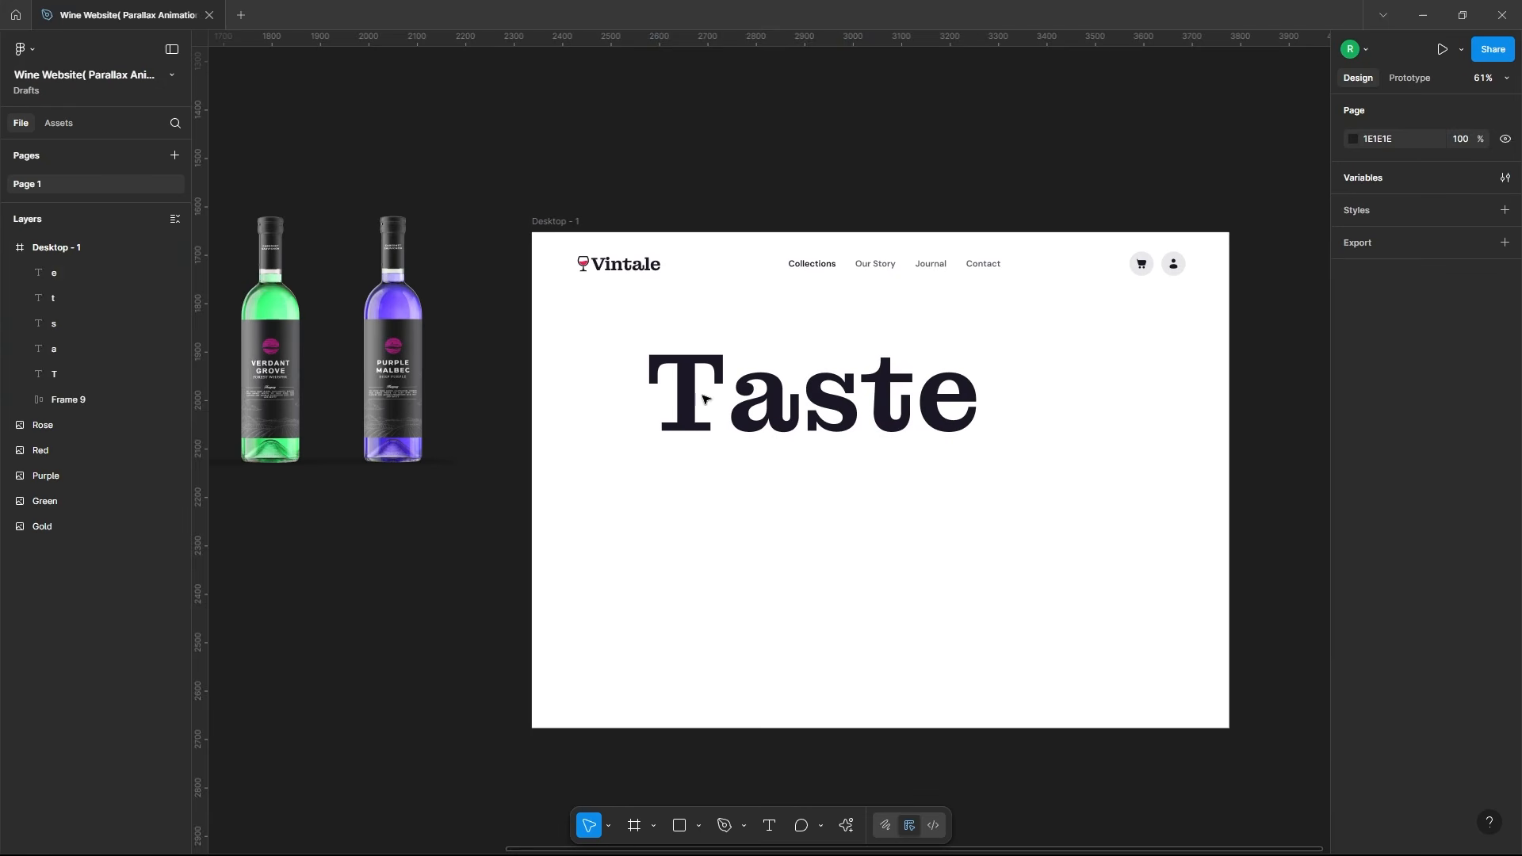
Step: Wrap the five letters of "Taste" in a frame and centre it horizontally on the page
left_click_drag(622, 341, 1037, 498)
right_click(893, 386)
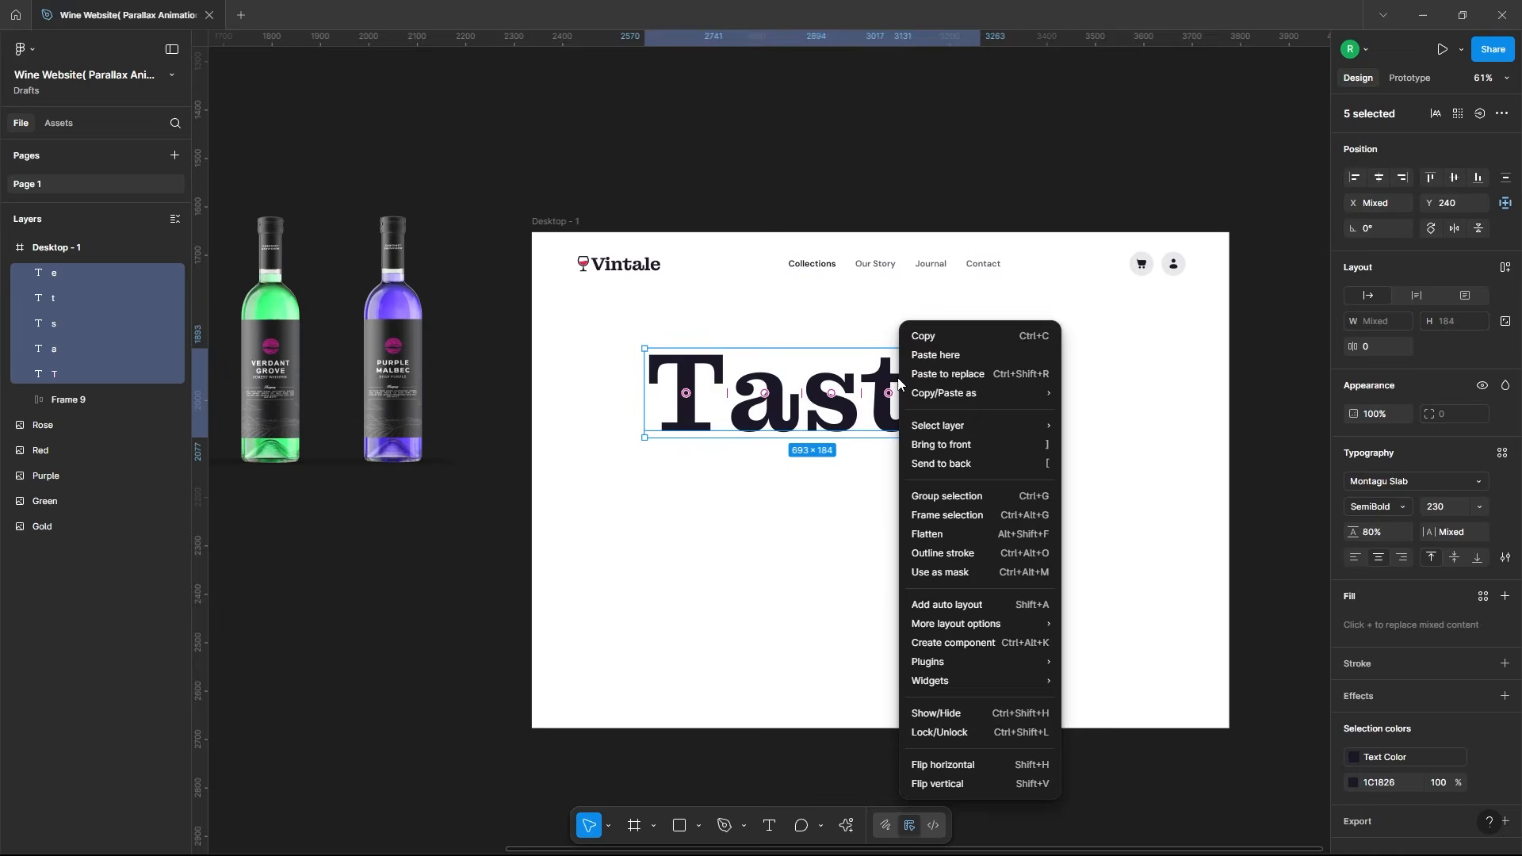
left_click(954, 525)
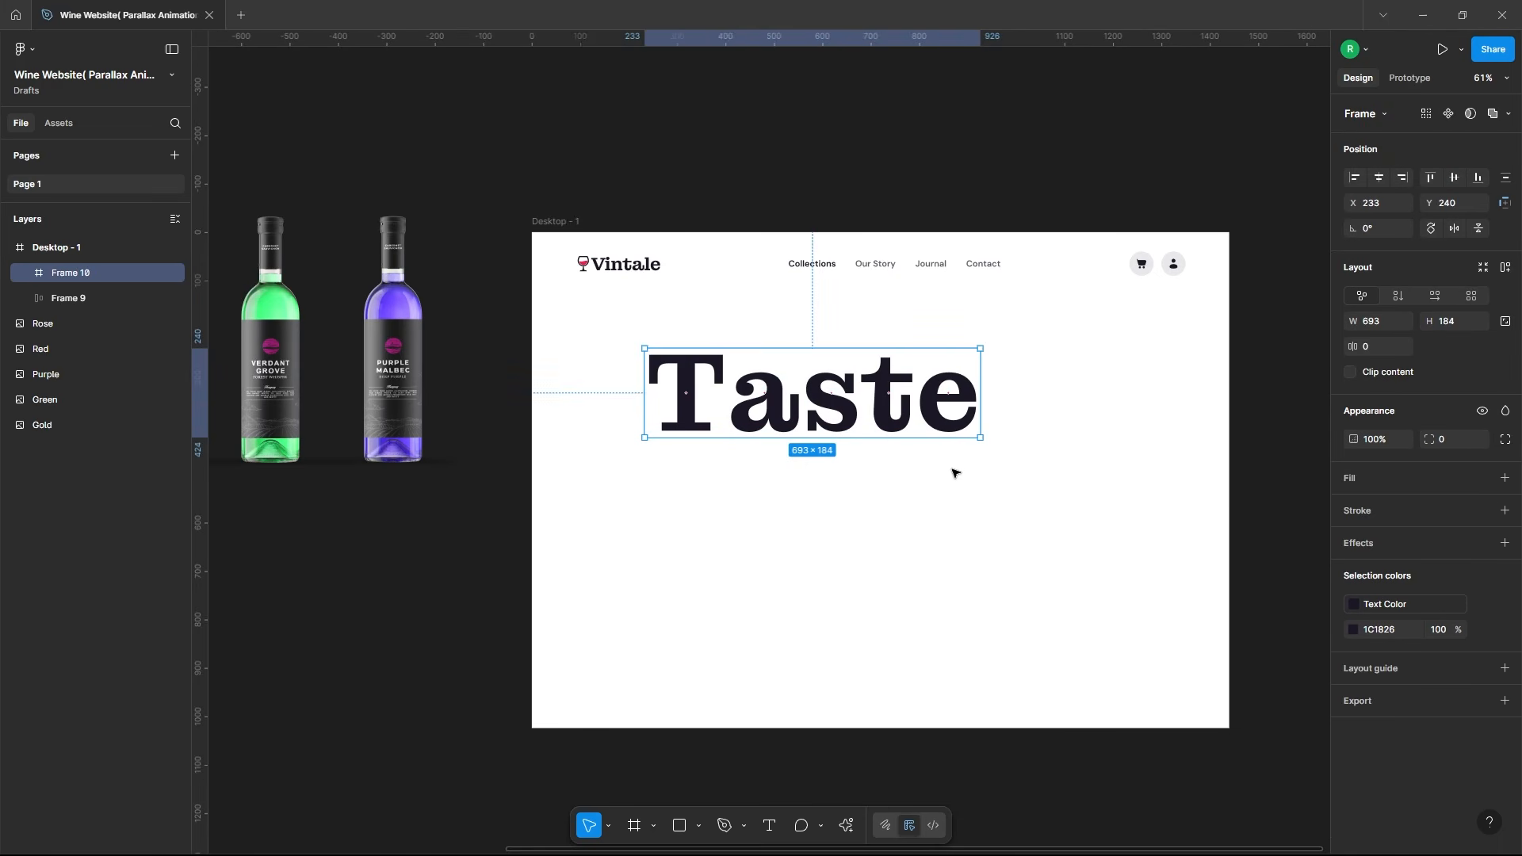
left_click(1379, 177)
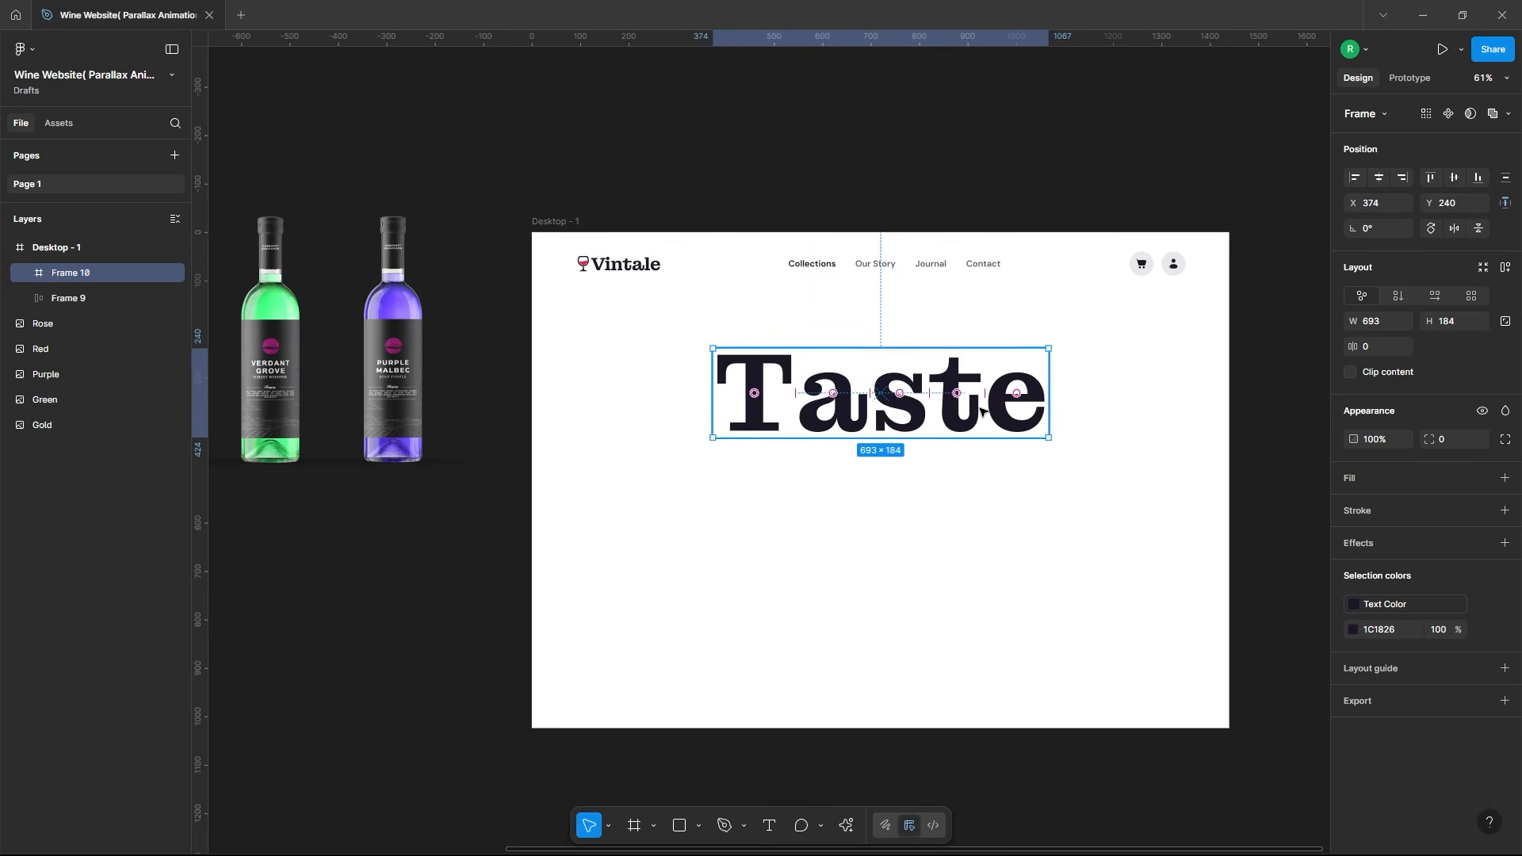
Step: Move the "Taste" frame up to Y 140, just below the navigation bar
left_click_drag(980, 409, 982, 388)
key("alt")
key("shift+Up")
key("shift+Up")
key("shift+Up")
key("shift+Up")
key("shift+Up")
key("Up")
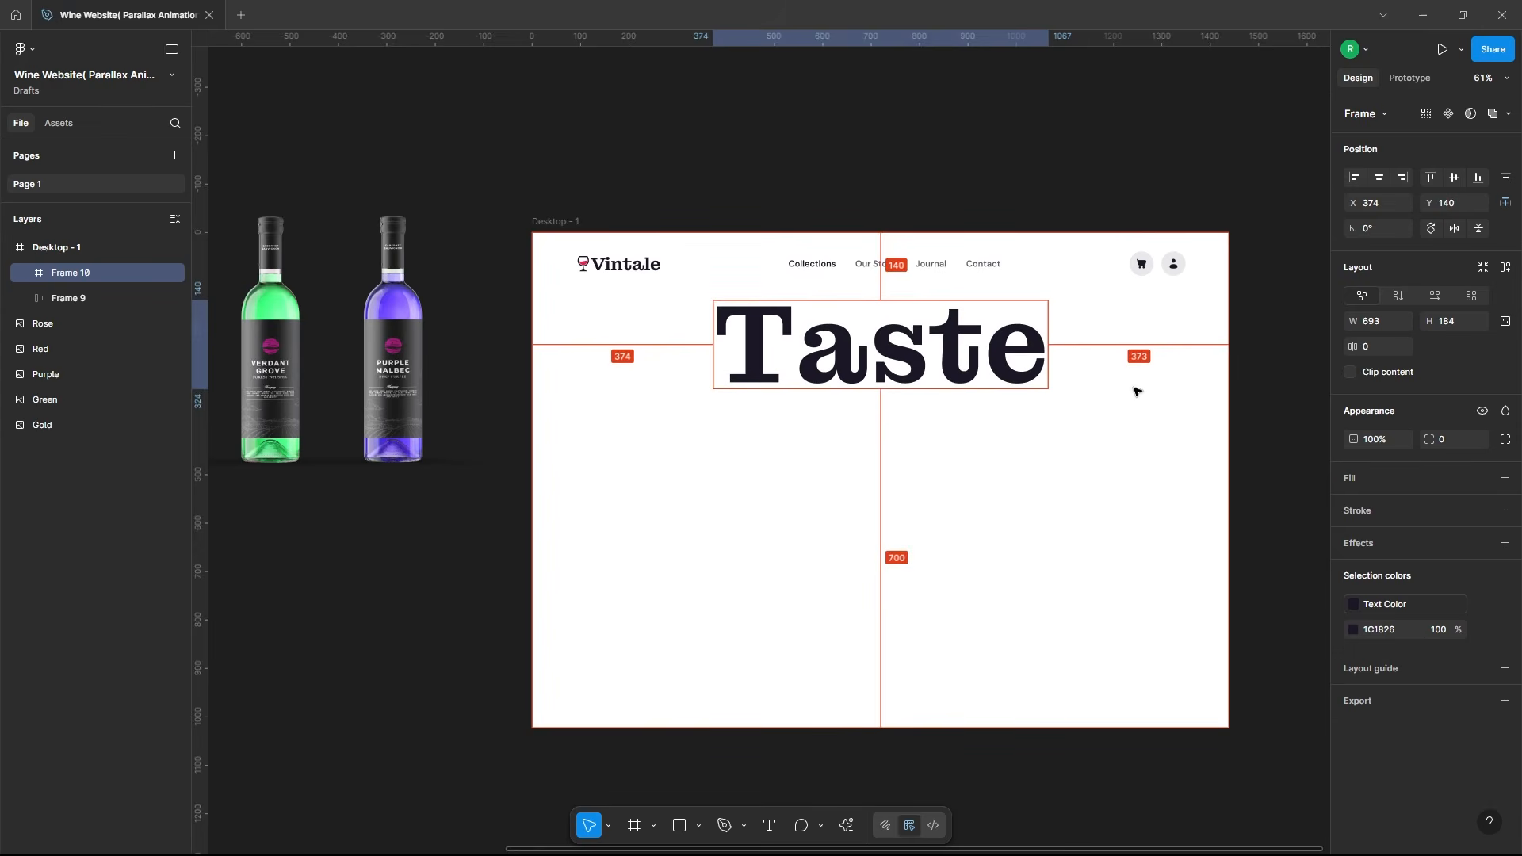
Step: Paste the separate letters of "Heritage" beneath "Taste" and wrap them in their own frame
left_click(1006, 437)
key("ctrl+v")
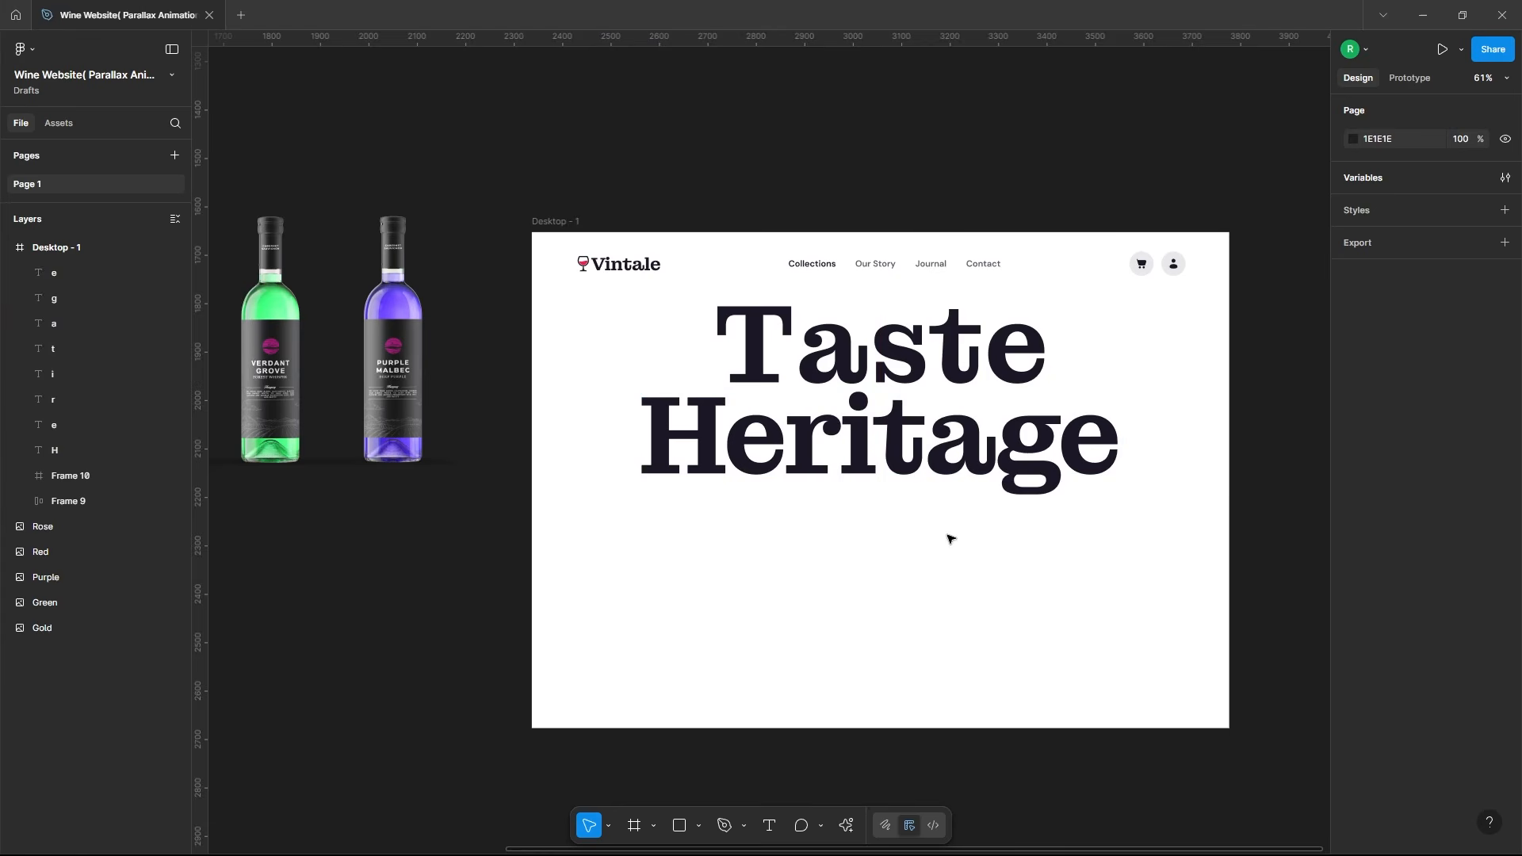
left_click_drag(655, 574, 1106, 460)
right_click(1037, 434)
left_click(1110, 510)
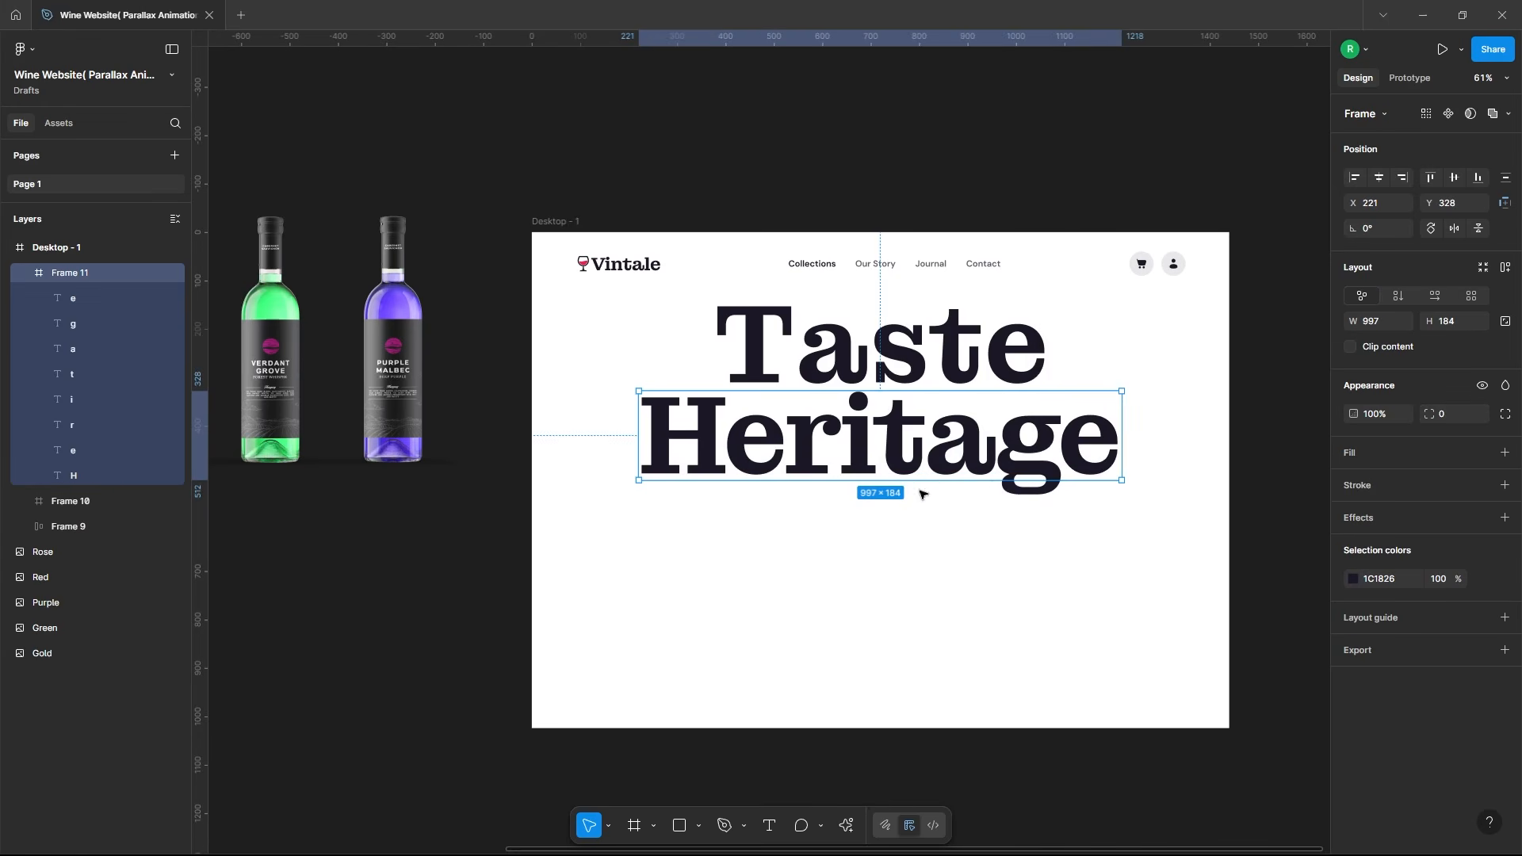
Step: Extend the "Heritage" frame downward to a height of 214 and enable Clip content on both word frames
left_click_drag(1075, 480, 1077, 496)
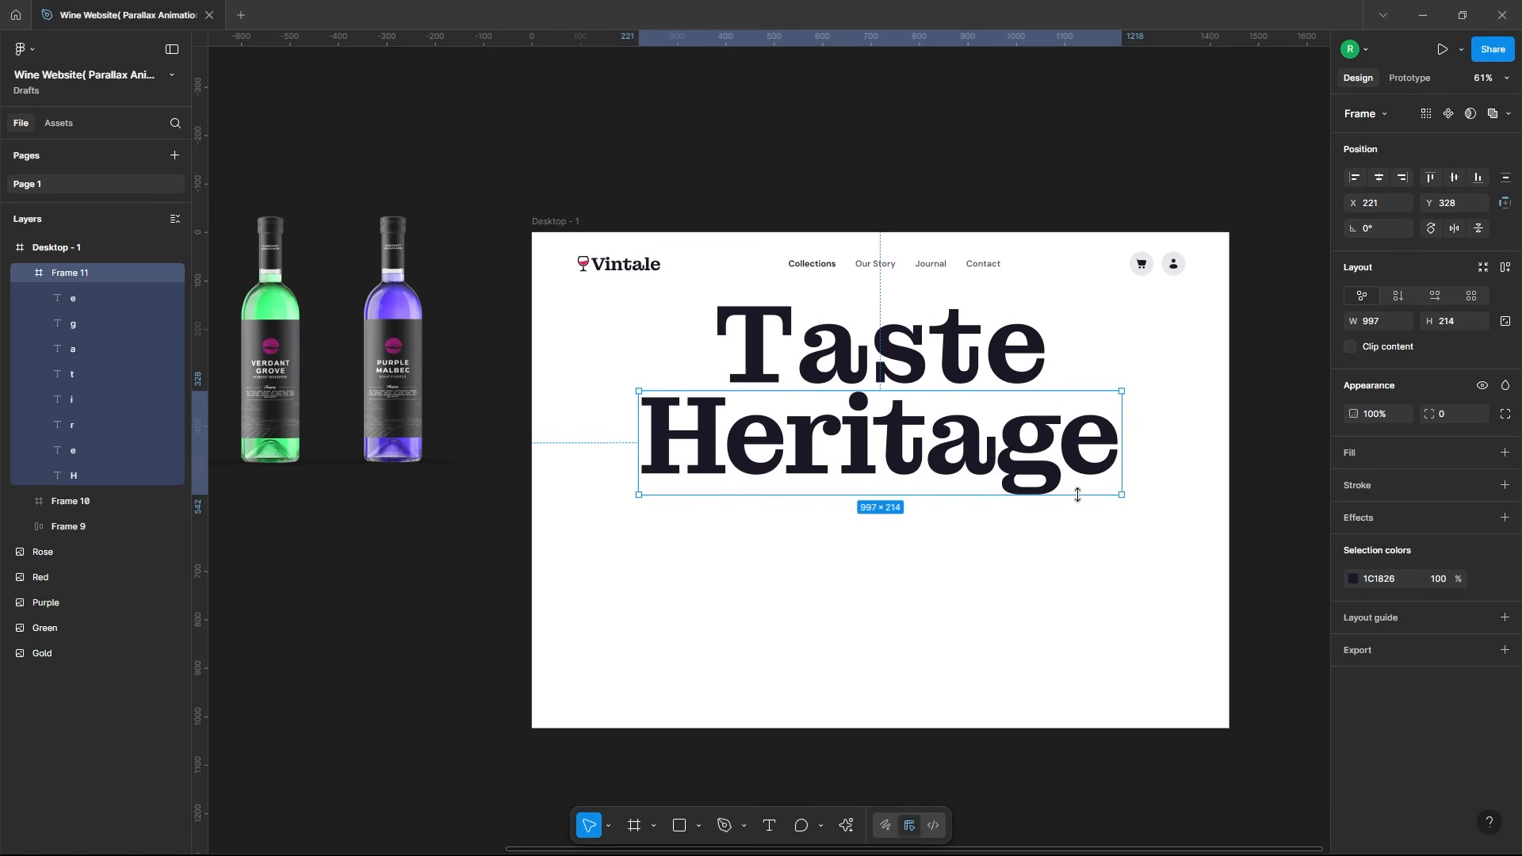
left_click(991, 544)
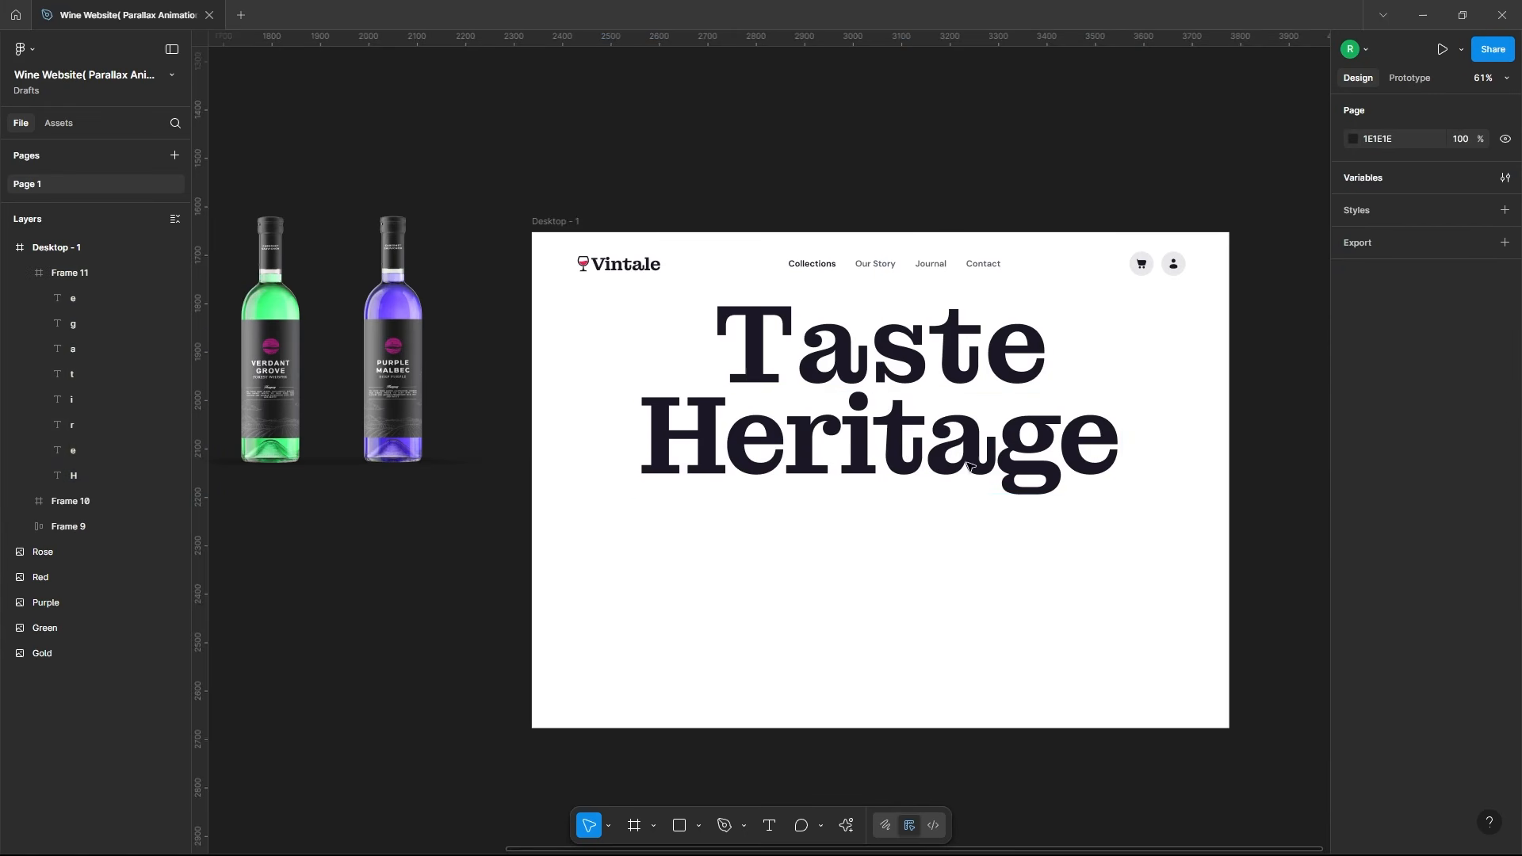
left_click(940, 373)
left_click(938, 429, "shift")
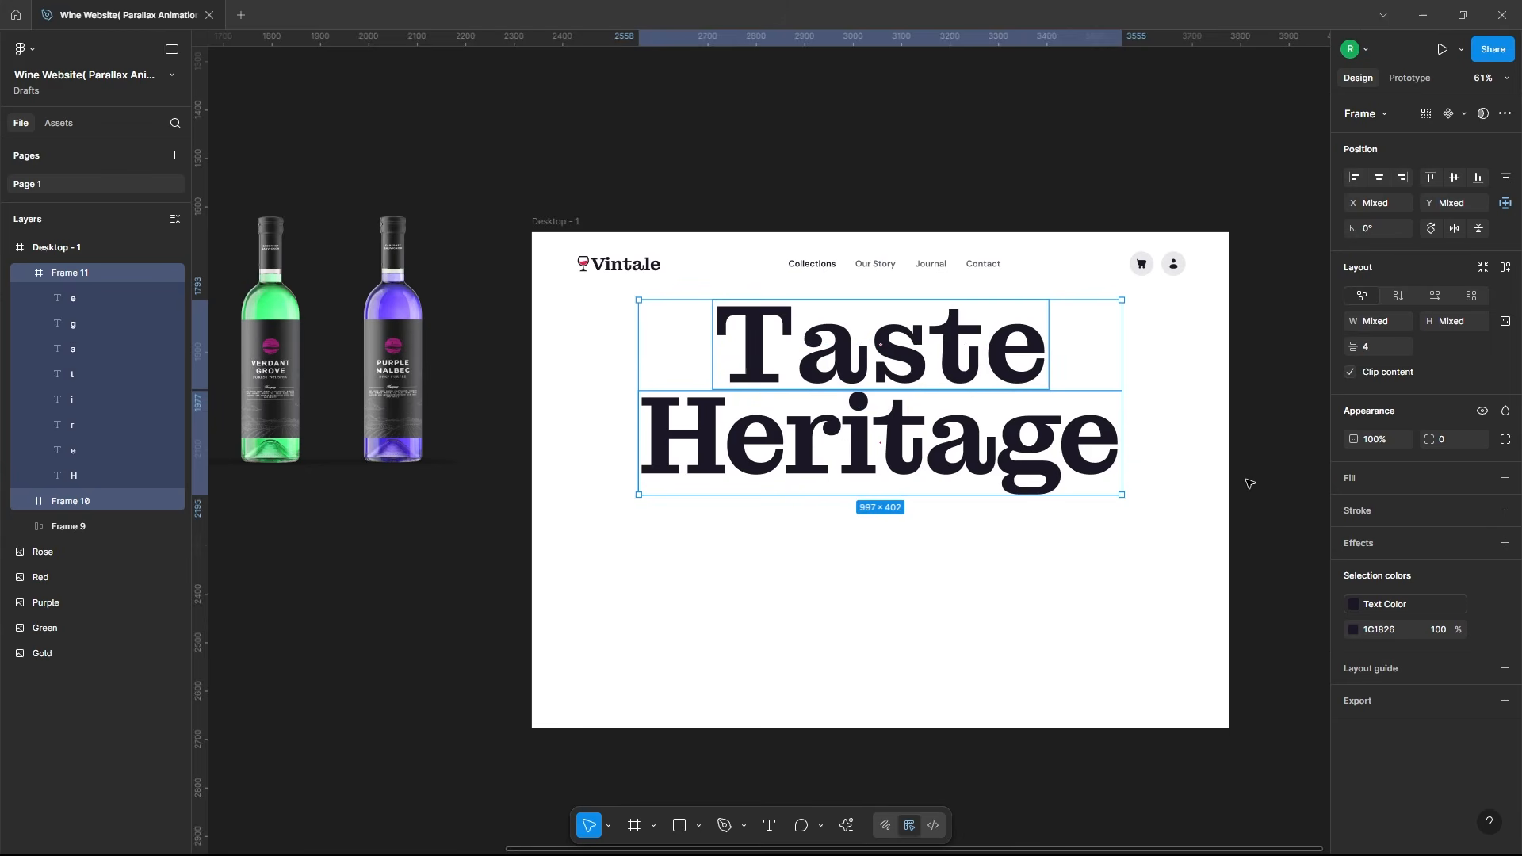
left_click(1165, 546)
Step: Draw a circle below the heading and set its size to 820 × 820 with proportions locked
left_click(699, 825)
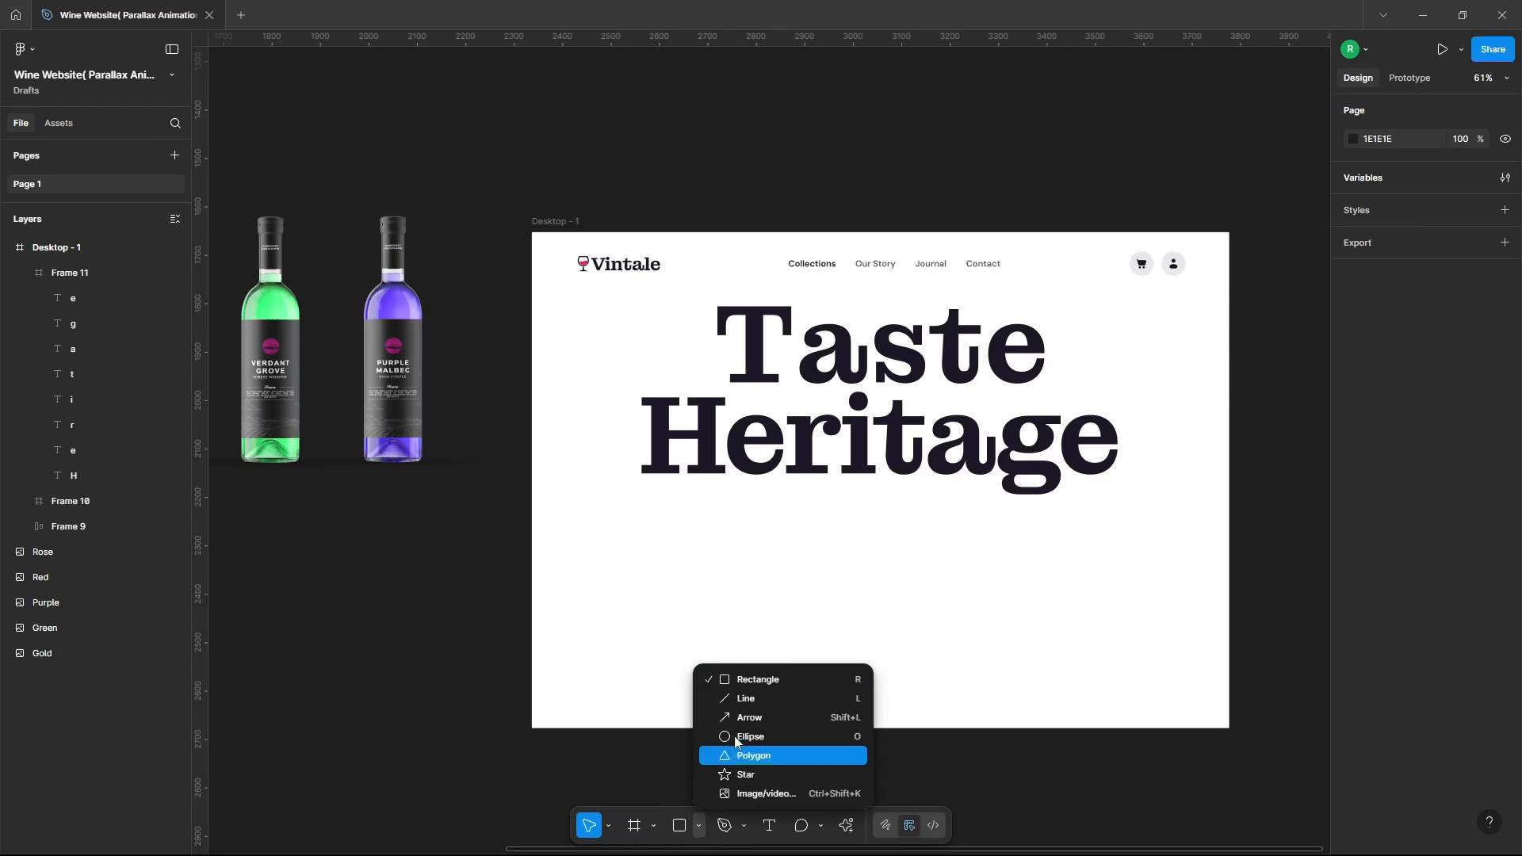
left_click(733, 737)
left_click_drag(781, 507, 898, 608)
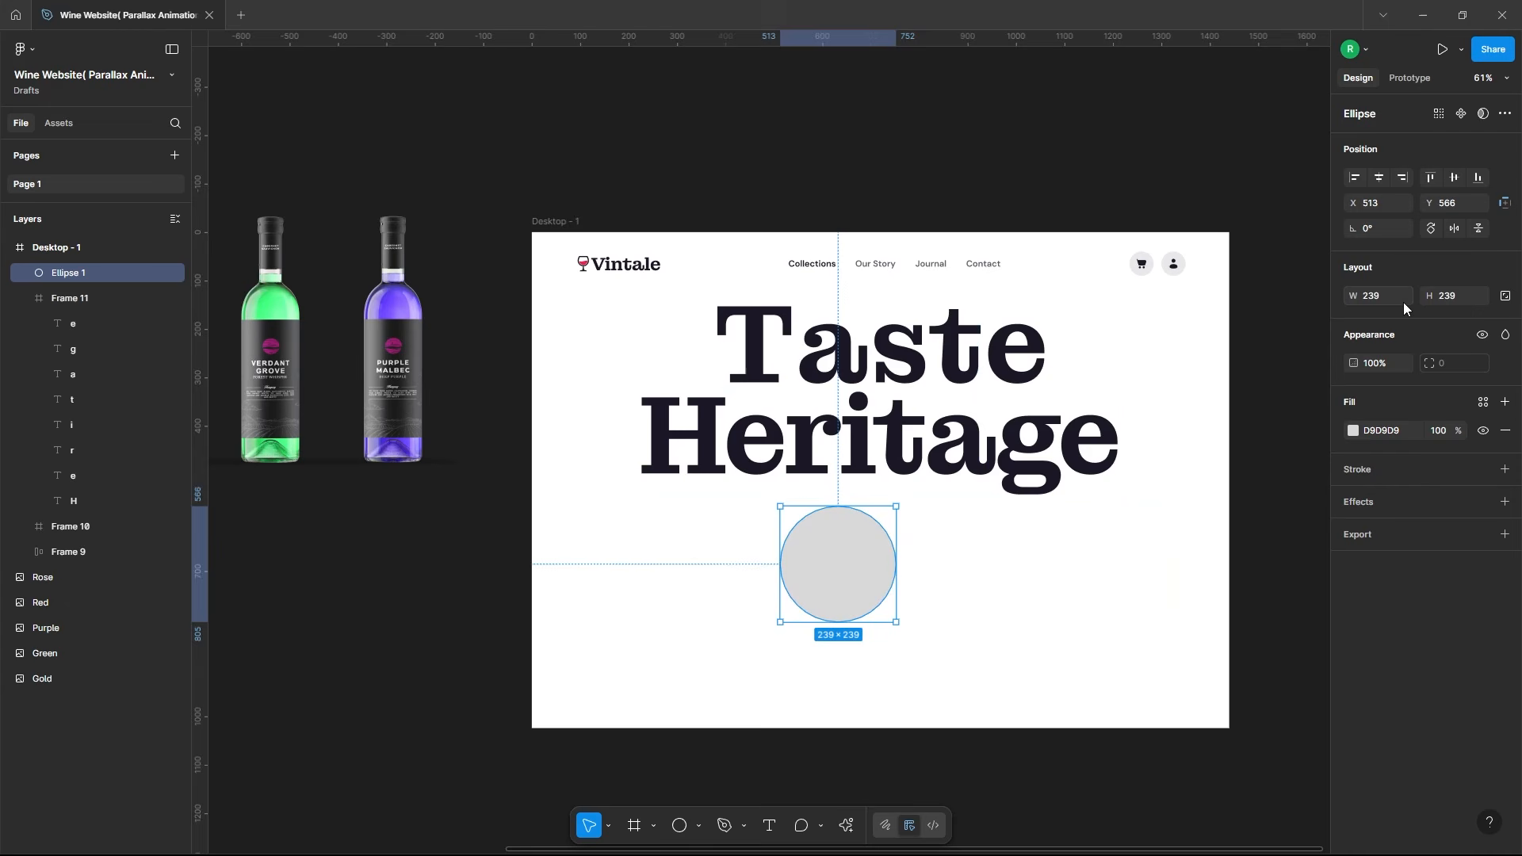
left_click(1398, 304)
type("820")
key("Return")
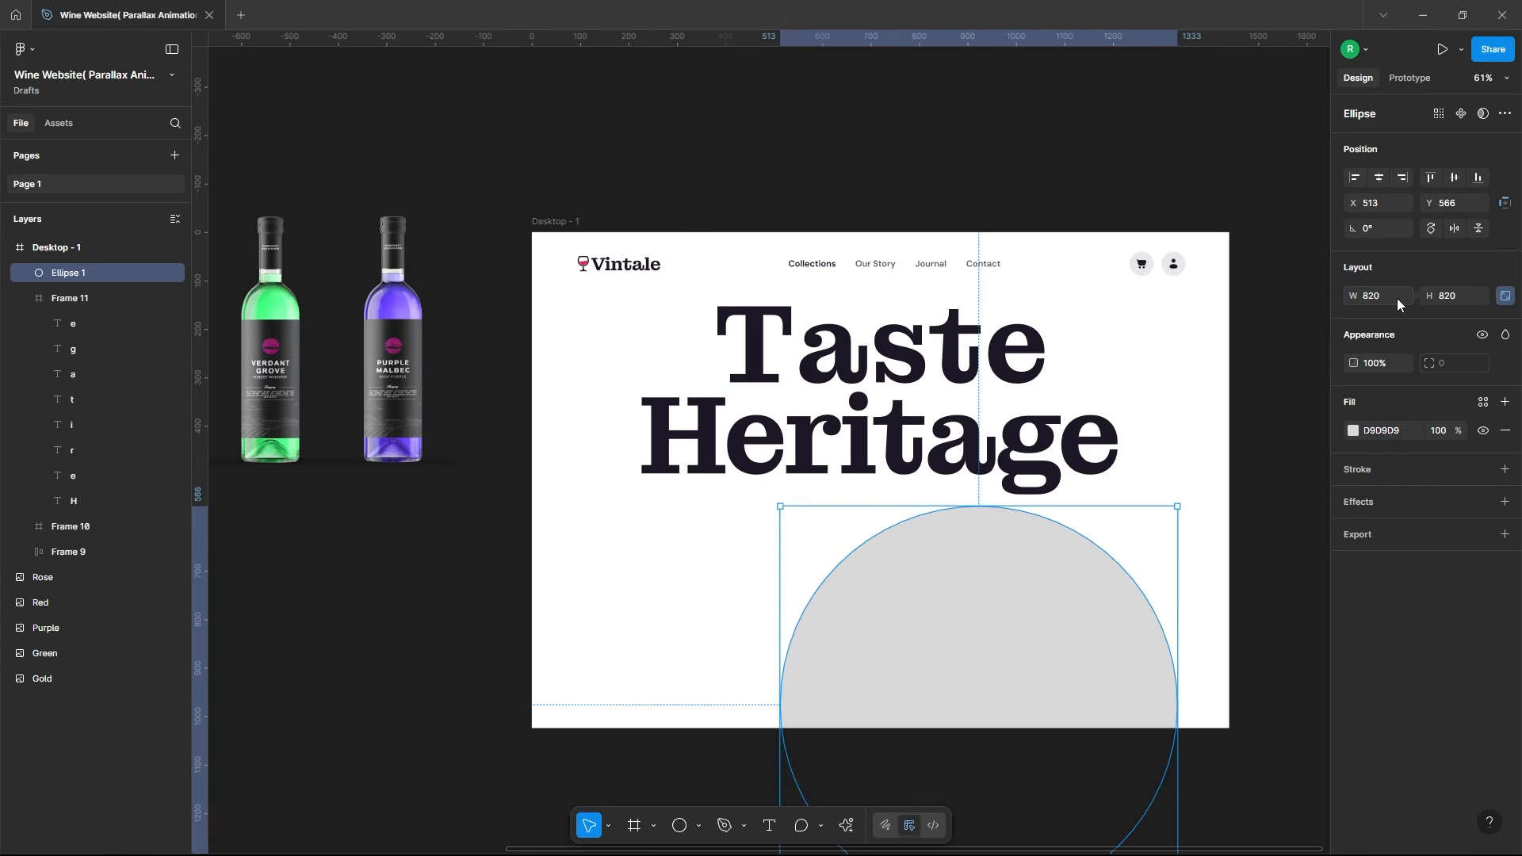
Step: Apply the Primary Color library style to the large circle's fill
left_click(1353, 431)
left_click(1233, 441)
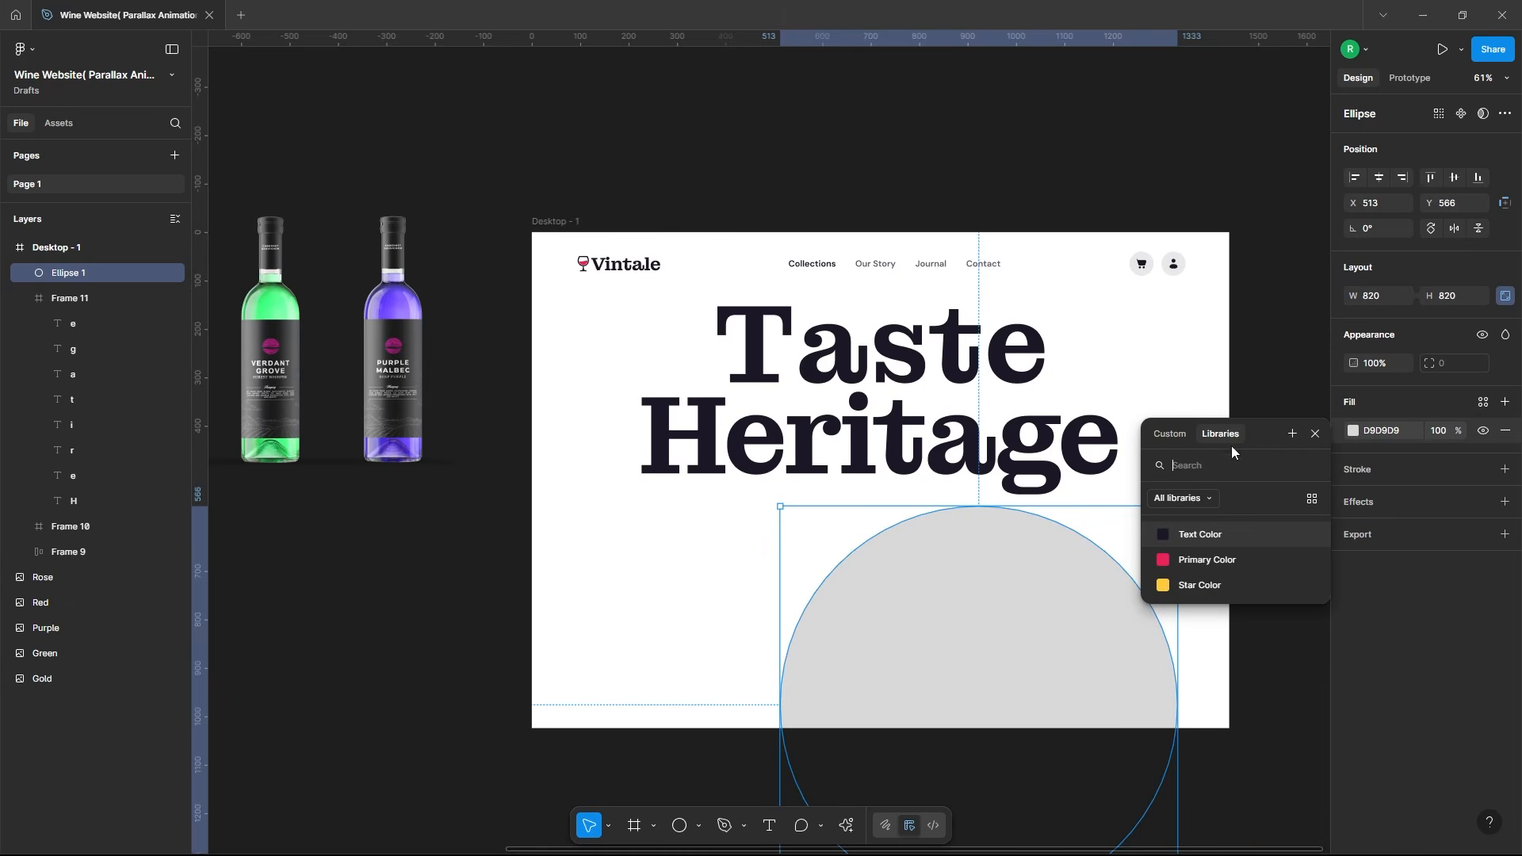
left_click(1190, 540)
left_click(1257, 208)
Step: Centre the large circle horizontally on the page and move it down to Y 614
scroll(725, 158, "down", 3)
scroll(788, 545, "up", 3)
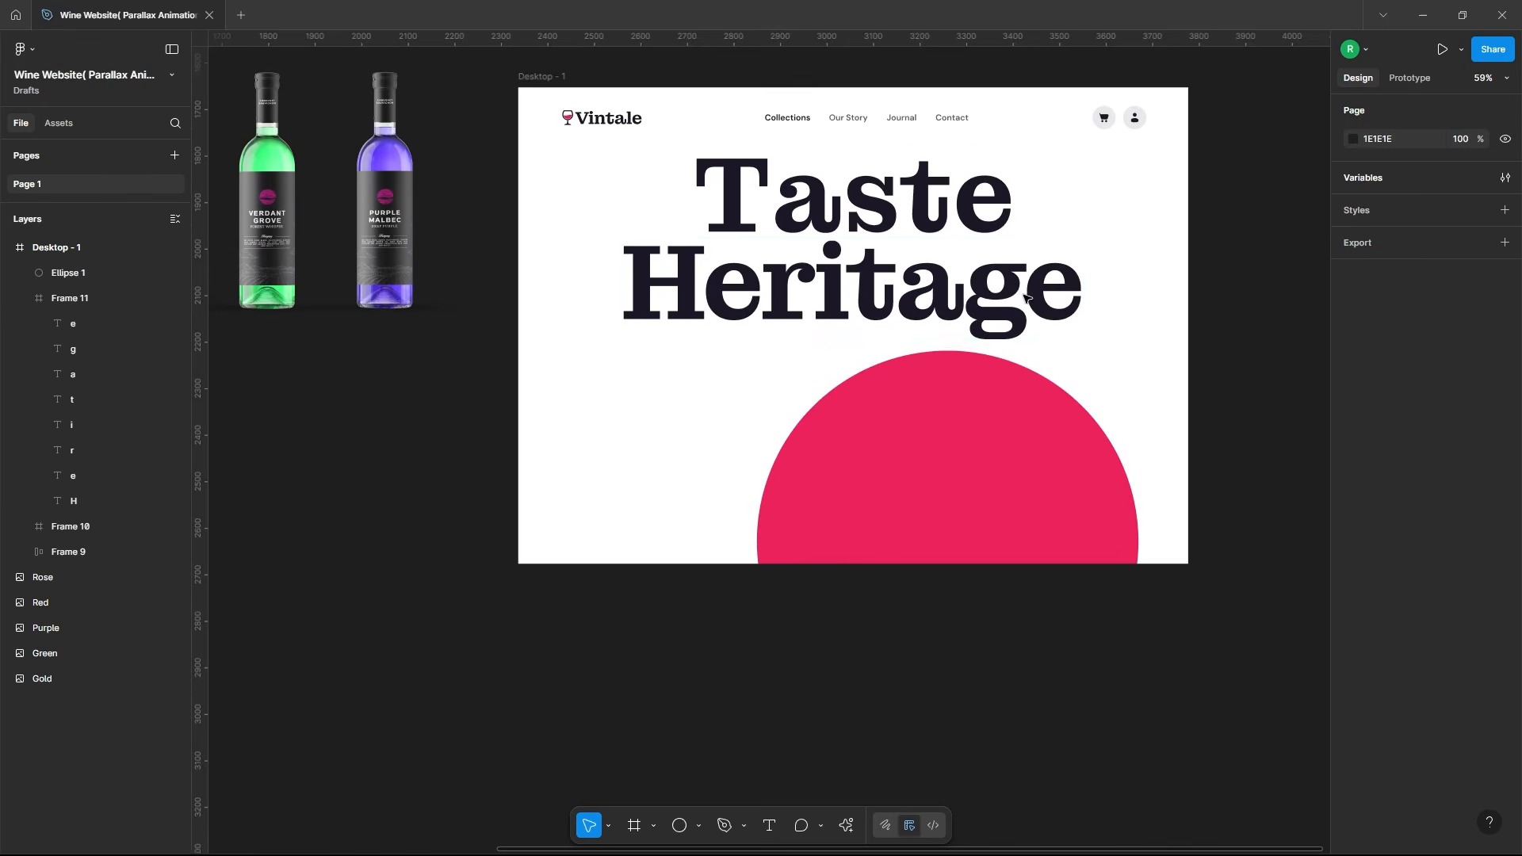
left_click(1015, 465)
left_click(1382, 177)
left_click_drag(924, 453, 922, 475)
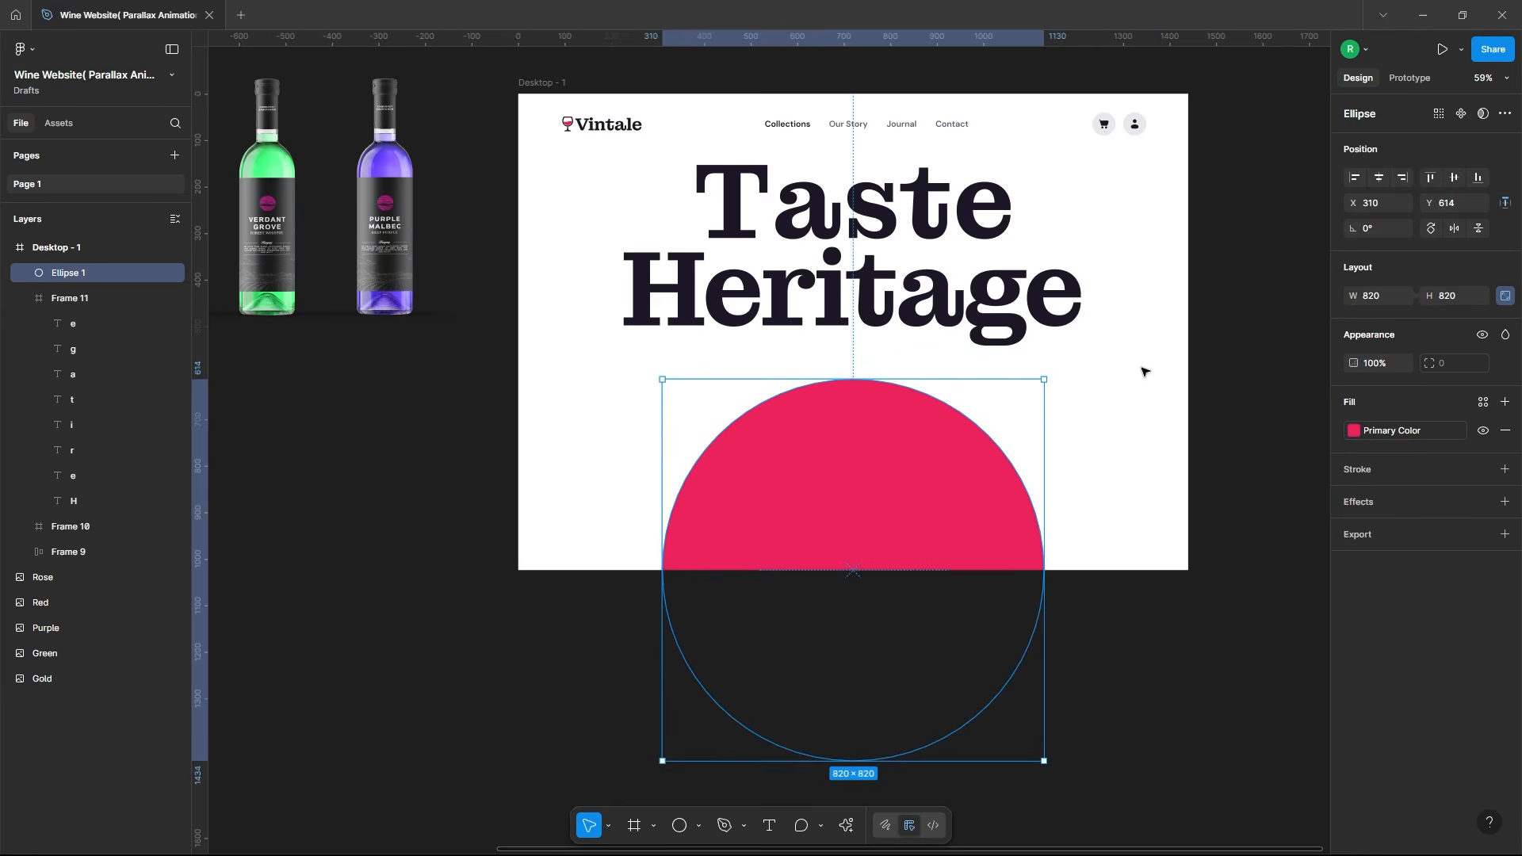
left_click(846, 654)
Step: Draw a second circle sized 620 × 620 with locked proportions and centre it inside the large circle at Y 714
left_click(684, 819)
left_click_drag(793, 412, 951, 570)
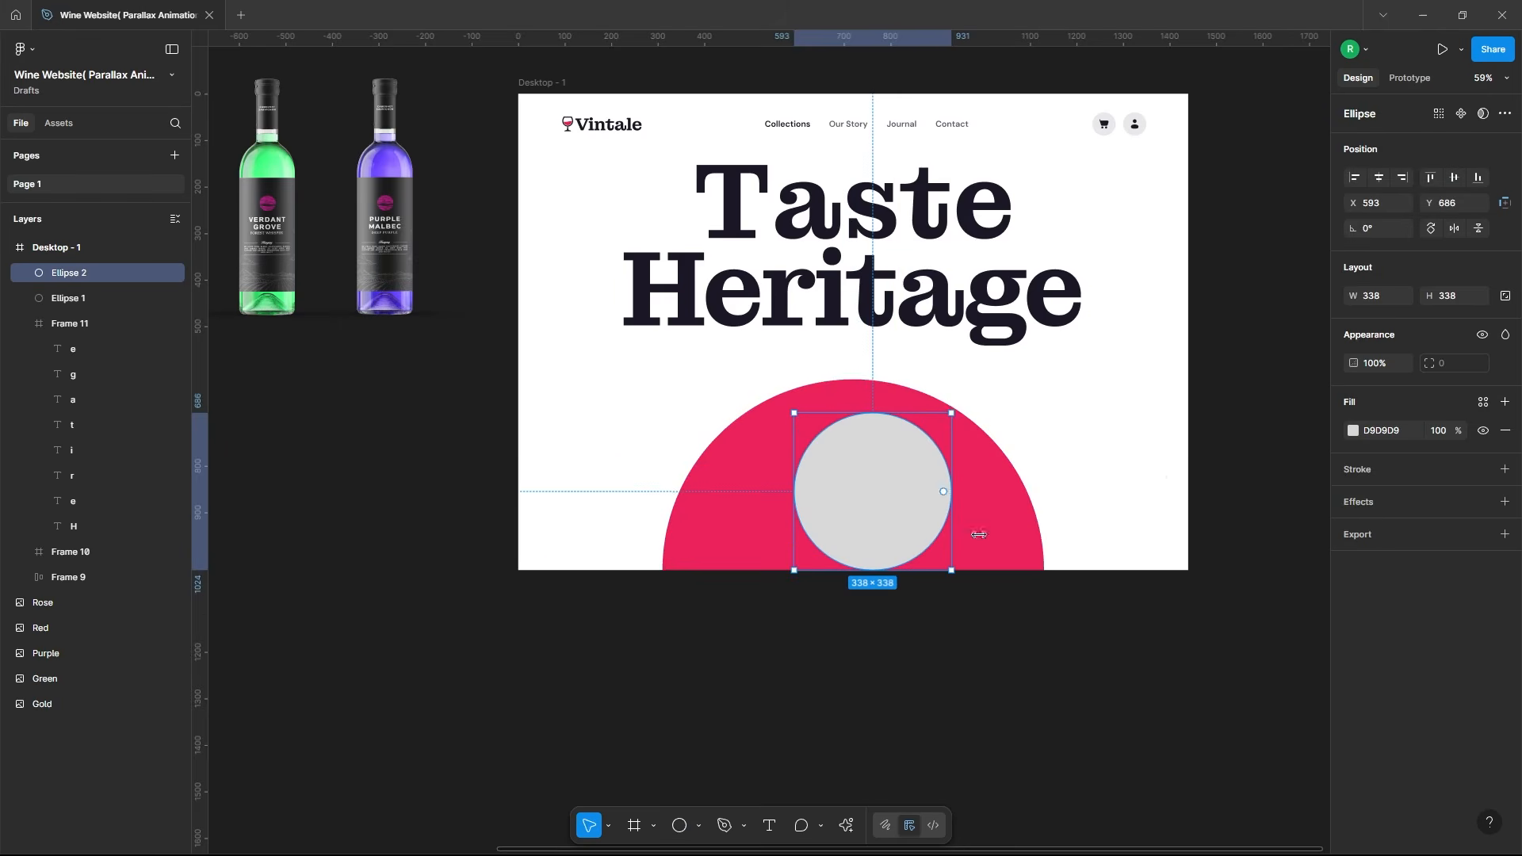
left_click(1506, 296)
left_click(1384, 298)
type("620")
key("Return")
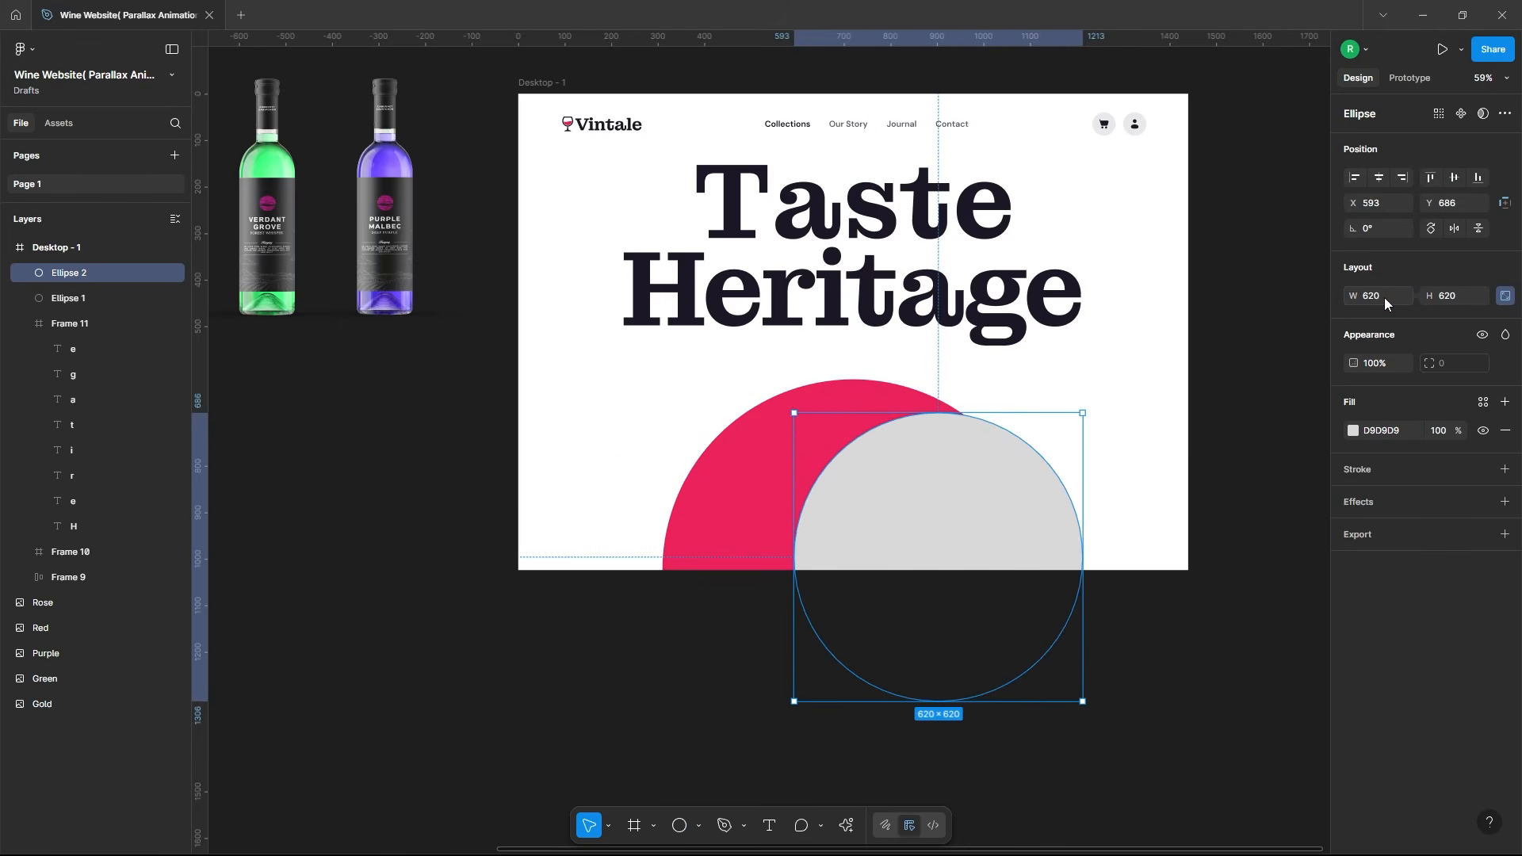
left_click(1380, 177)
left_click_drag(884, 456, 874, 464)
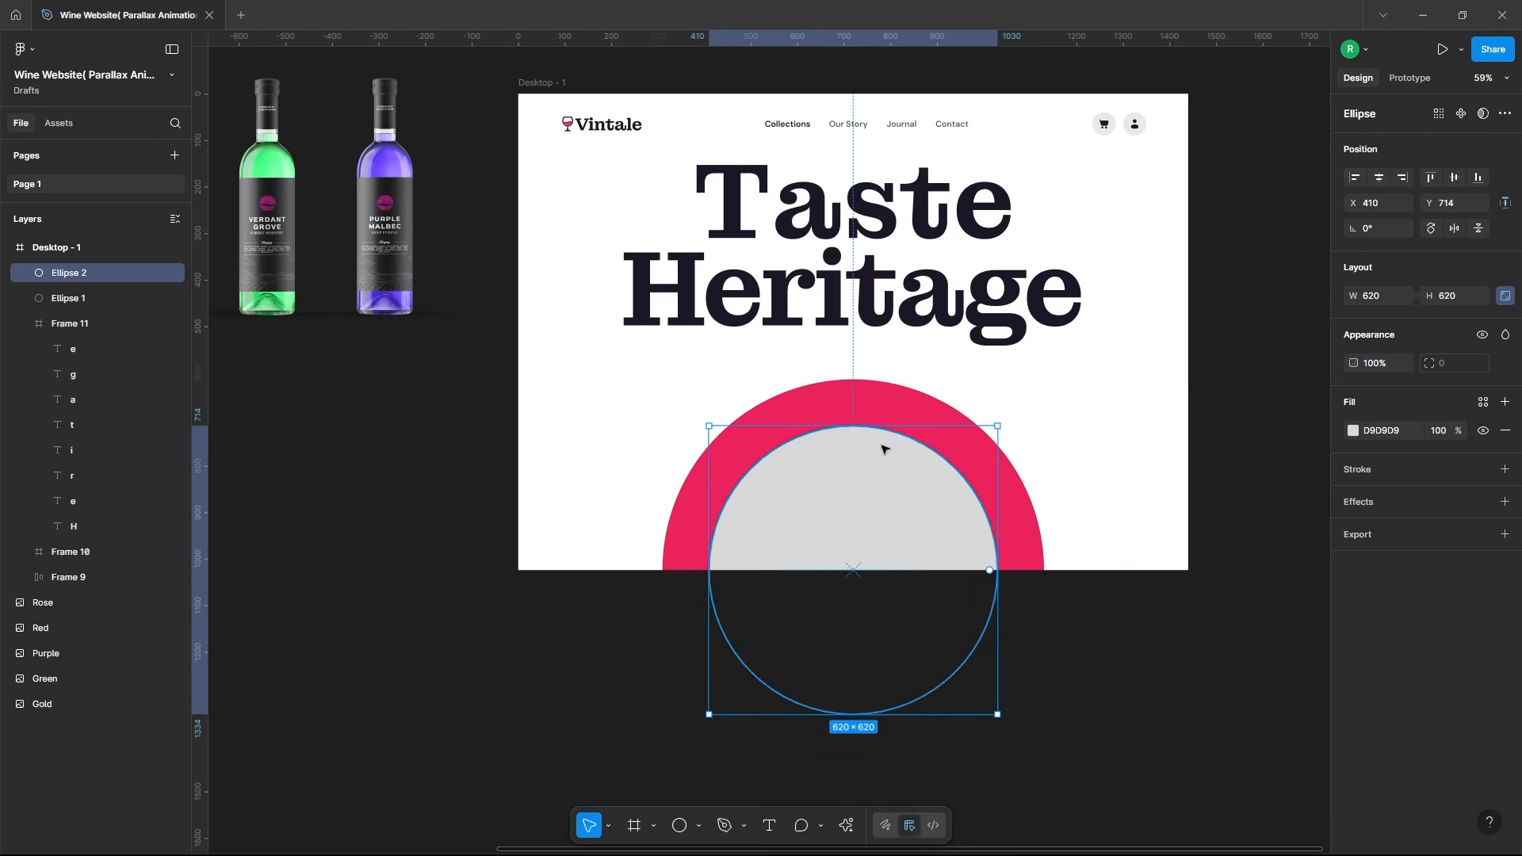
Step: Sample the large circle's colour for the inner circle's fill and lighten it to FFB2C8
left_click(1352, 431)
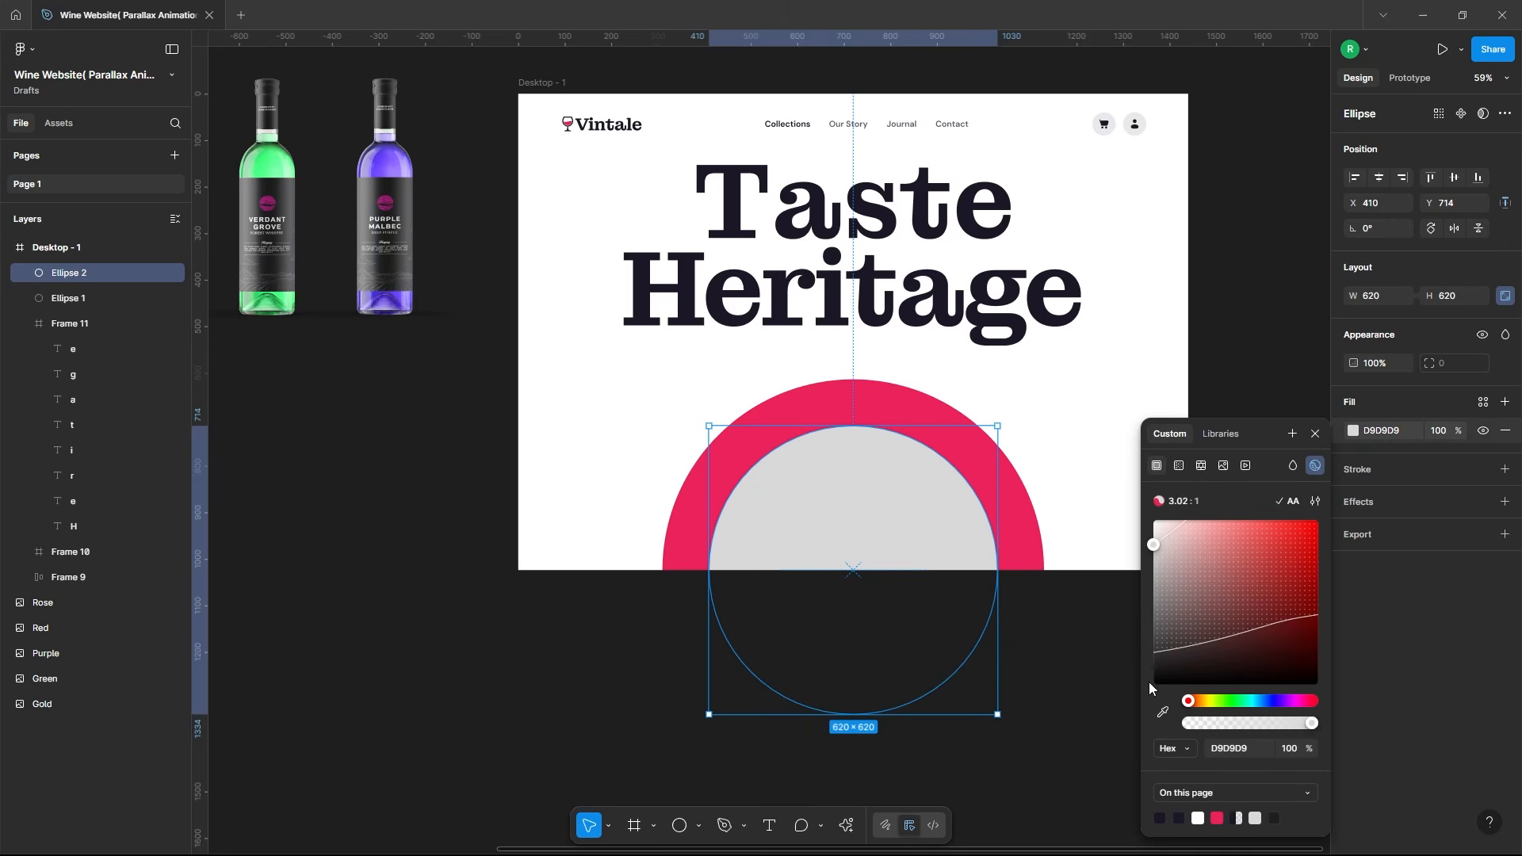
key("i")
left_click(1027, 528)
left_click(1203, 520)
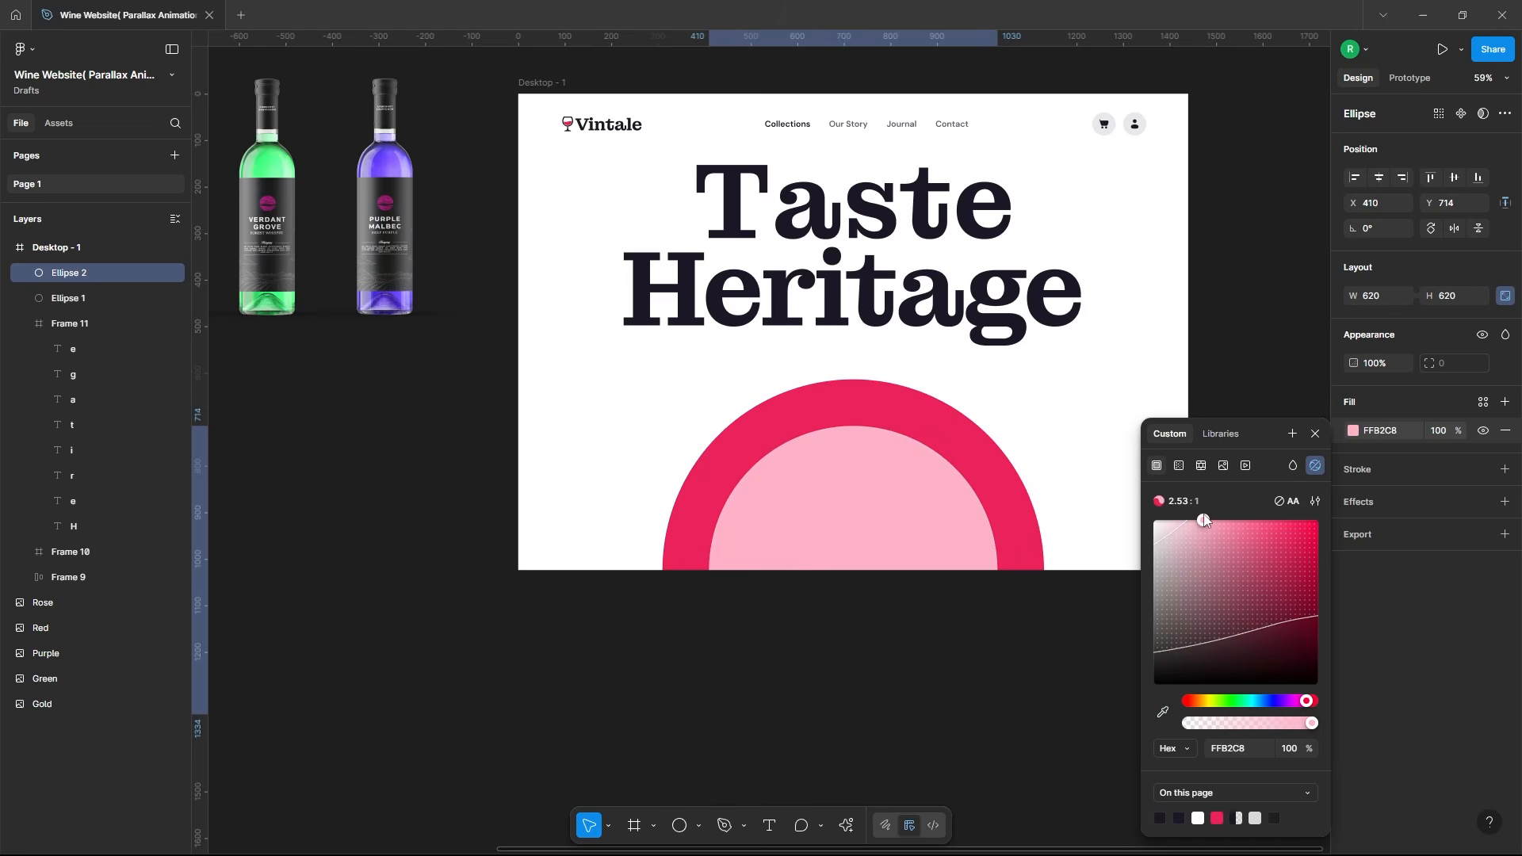
left_click(1316, 434)
Step: Add a uniform layer blur of 160 to the inner circle and lower its opacity to 30%
left_click(1505, 502)
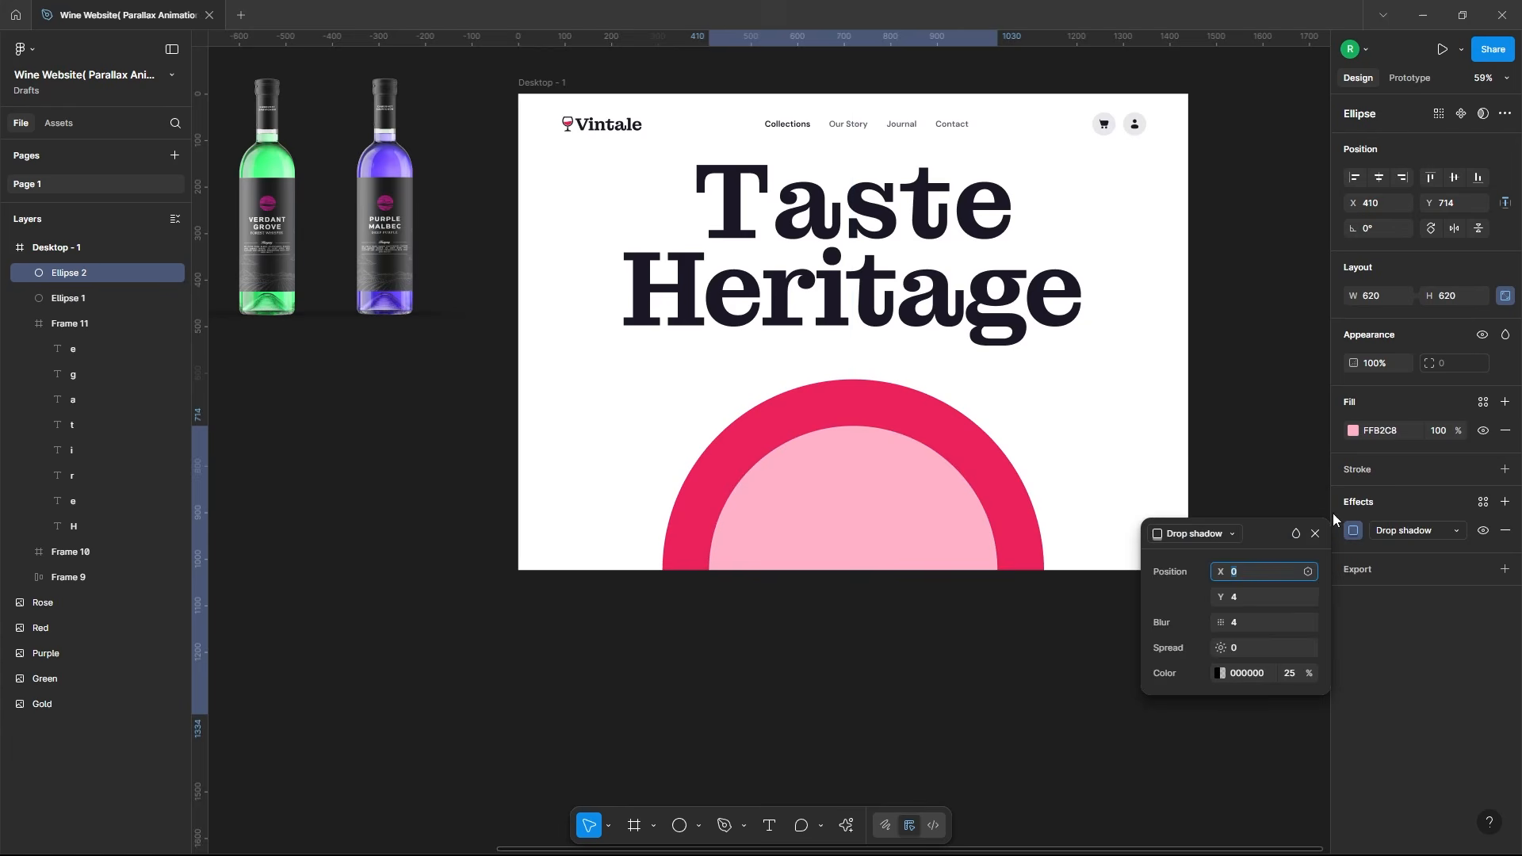
left_click(1205, 533)
left_click(1208, 552)
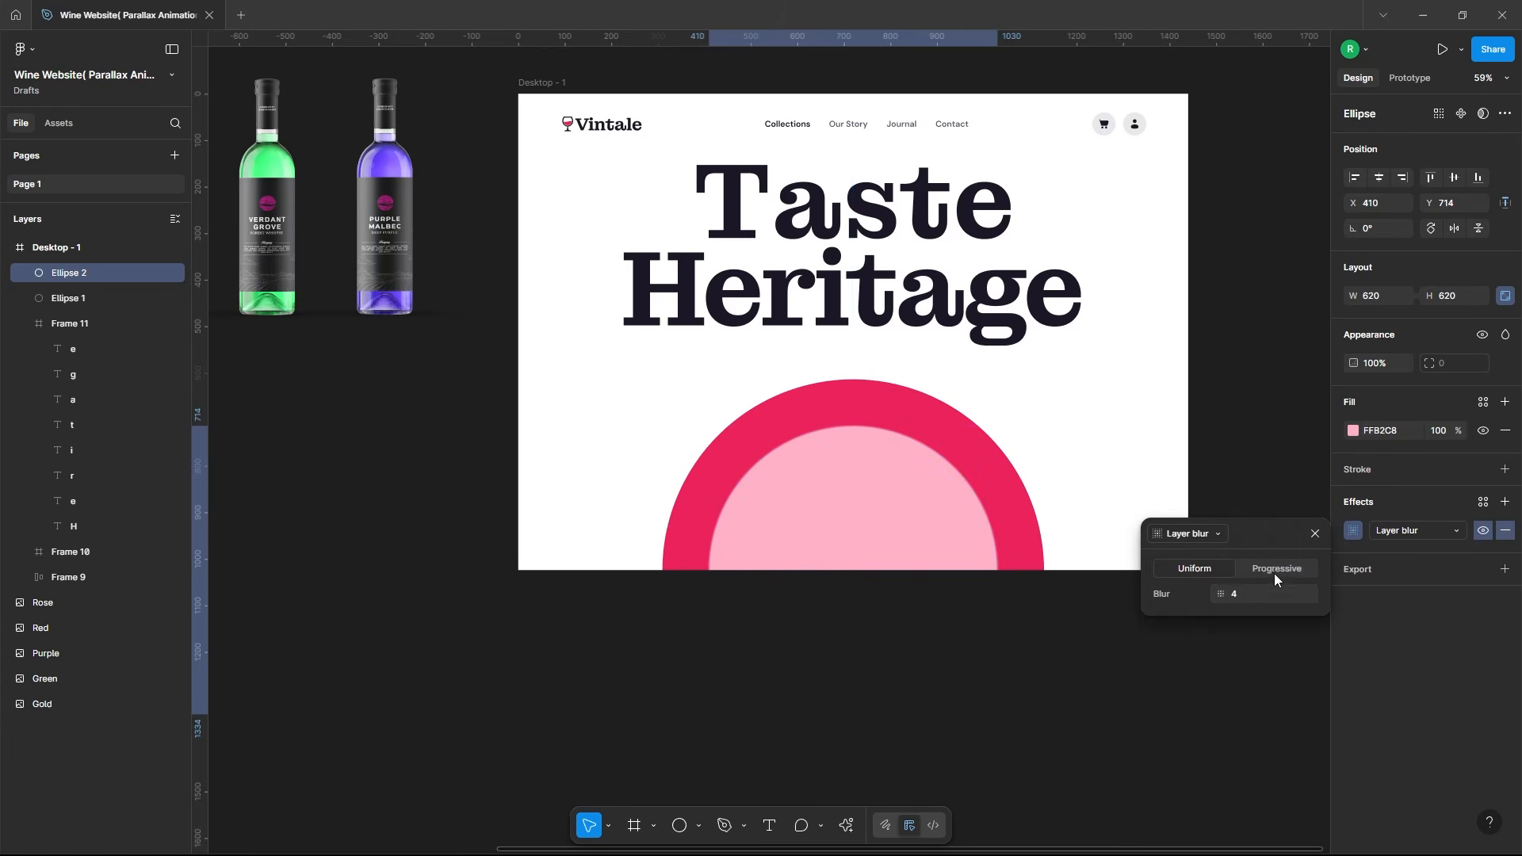
left_click(1239, 595)
key("Return")
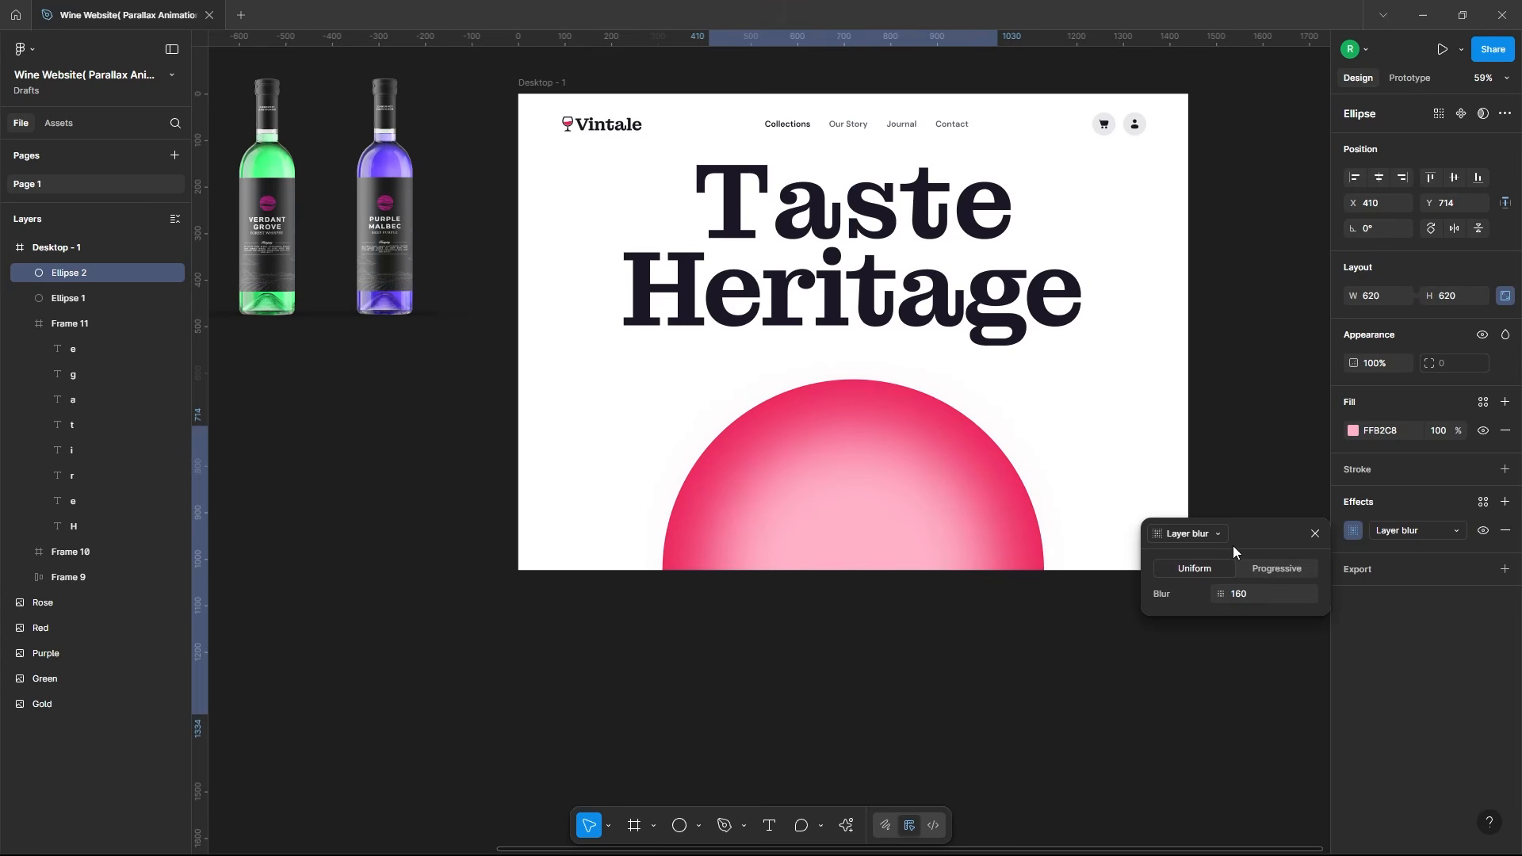
left_click(1315, 533)
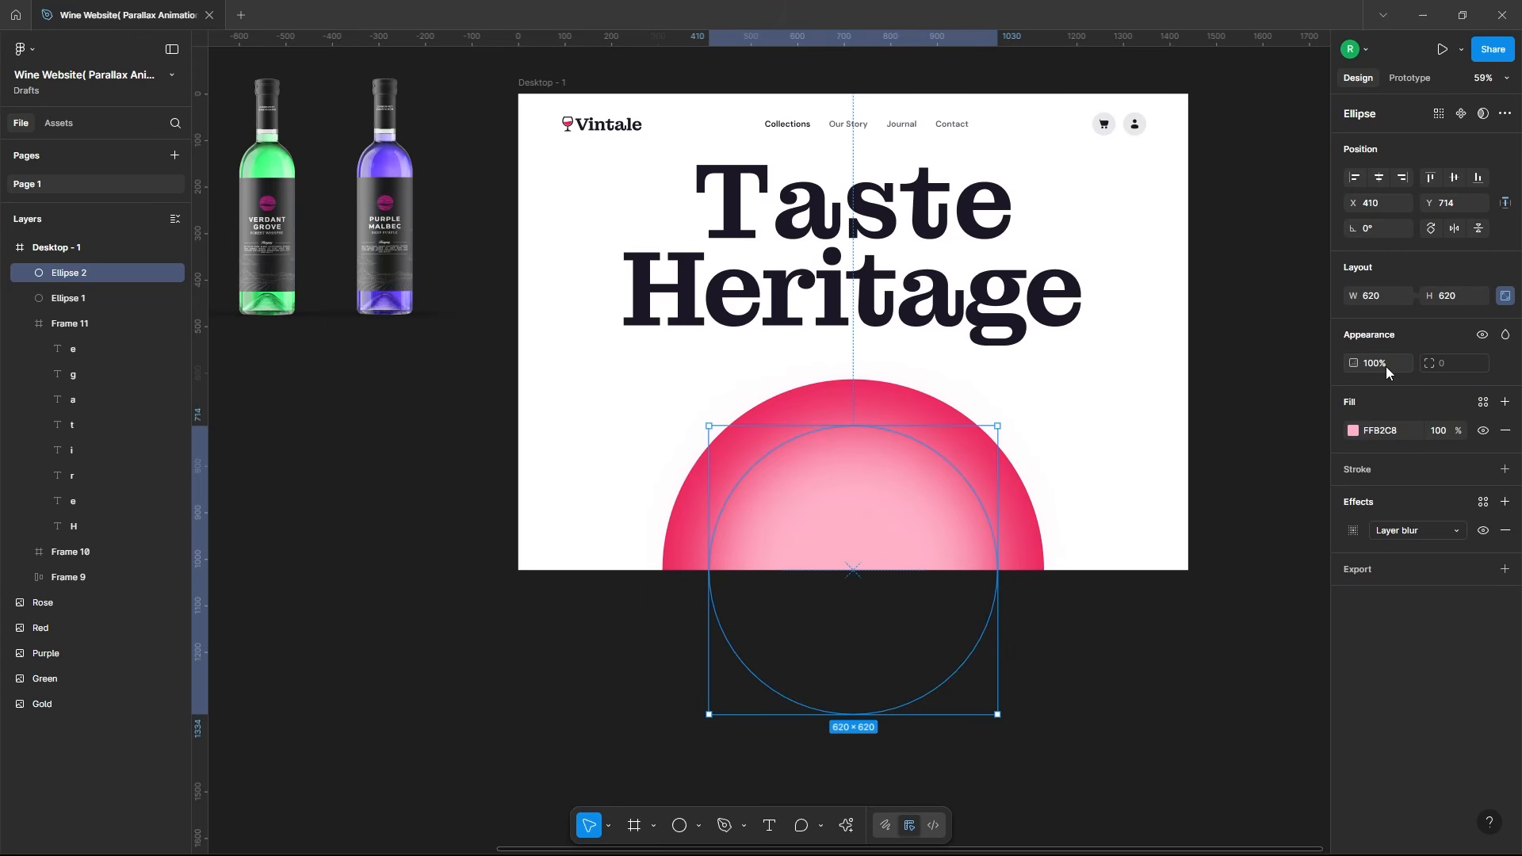
key("Return")
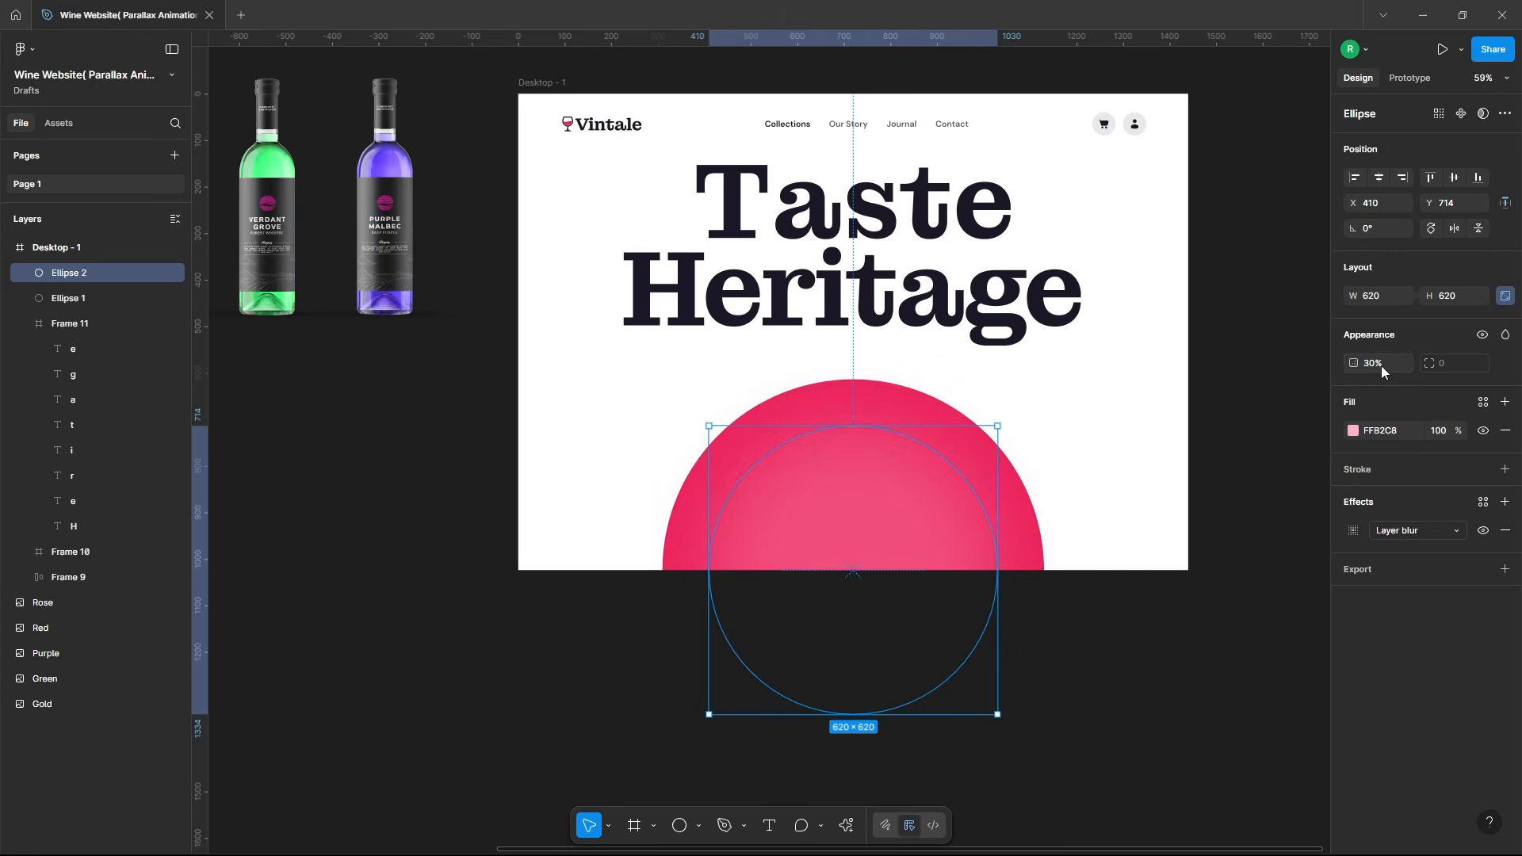
left_click(1033, 591)
Step: Draw a third circle on the page with locked proportions and size it to 900 × 900
left_click(680, 824)
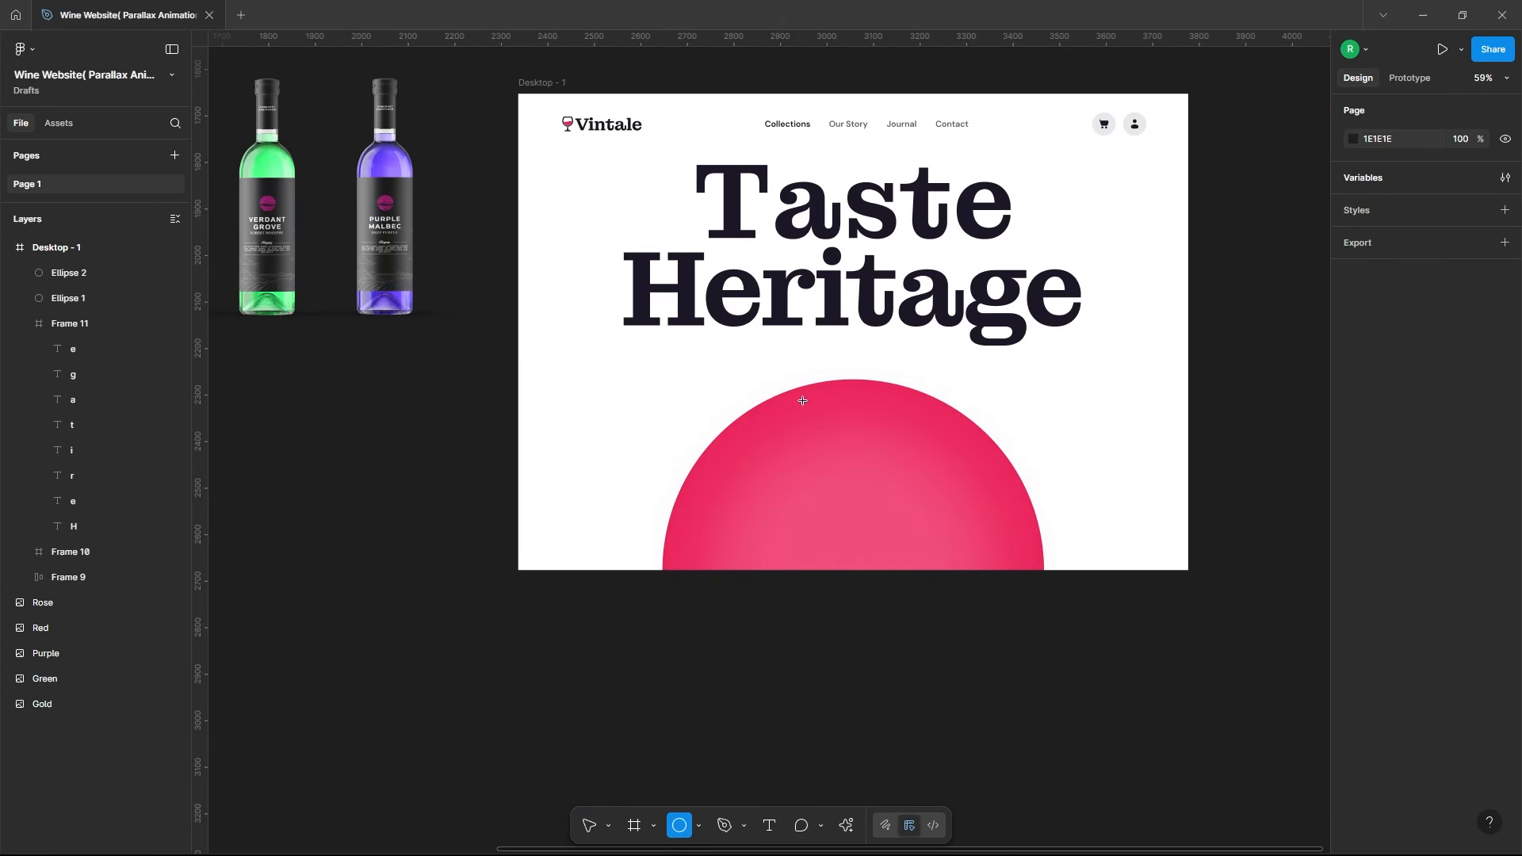
left_click_drag(803, 368, 946, 528)
left_click(1506, 296)
left_click(1397, 299)
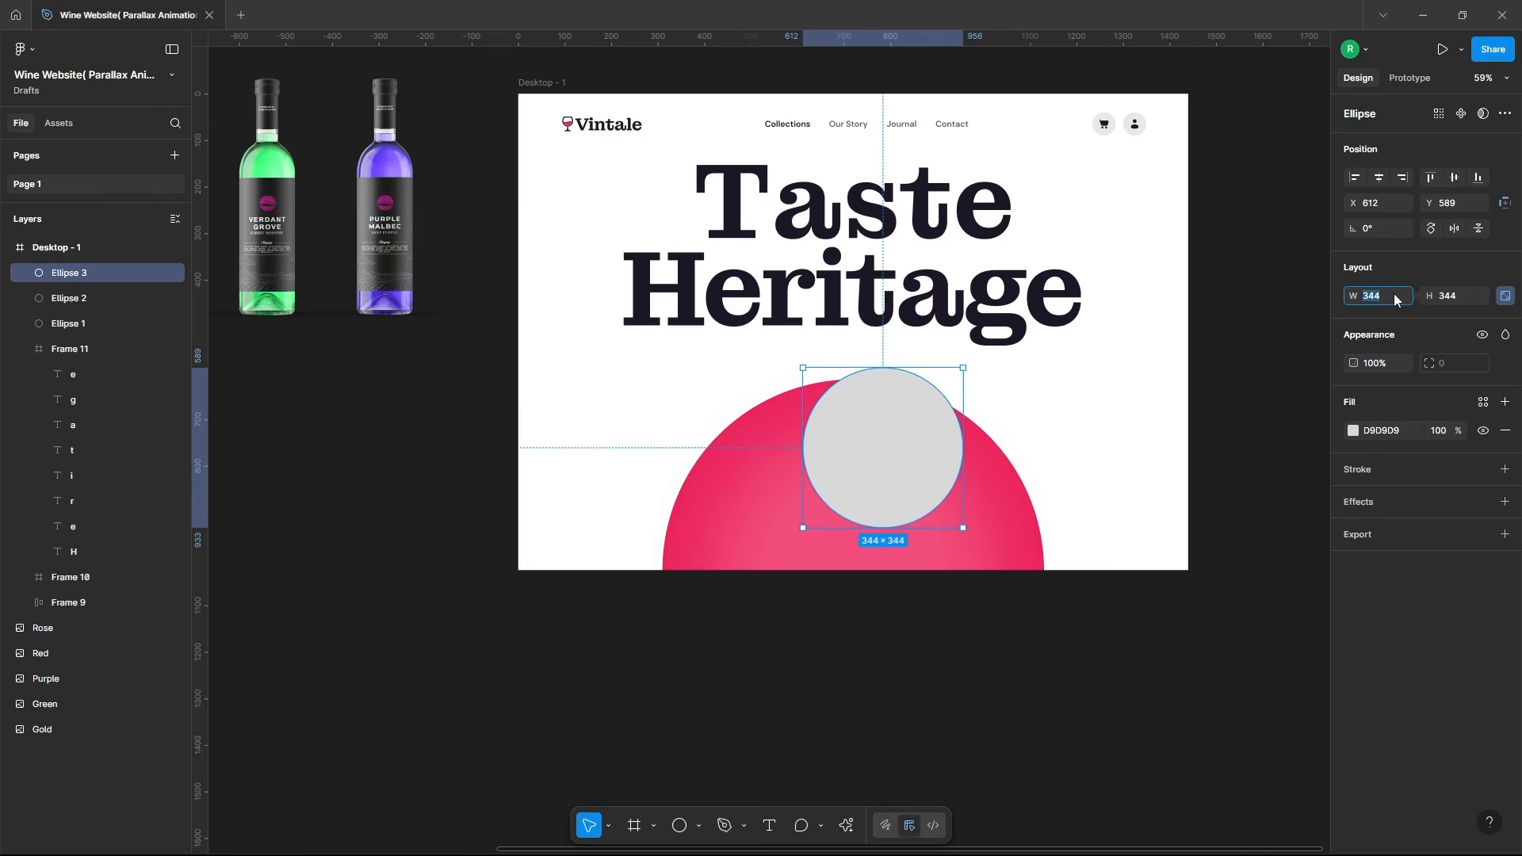
type("900")
key("Return")
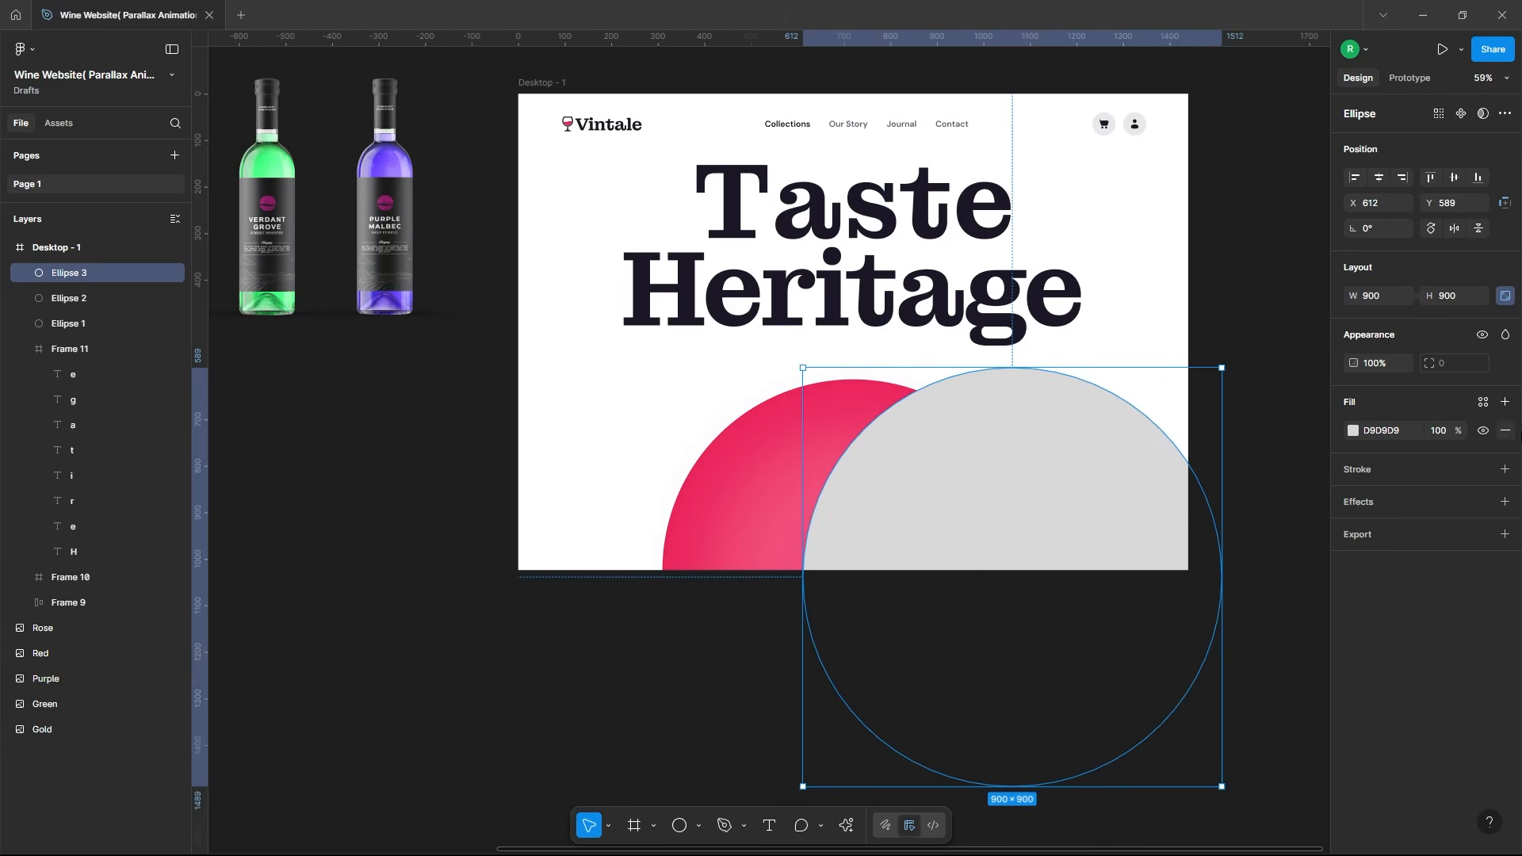
Step: Replace the new circle's fill with an inside stroke of weight 2
left_click(1505, 431)
left_click(1396, 441)
left_click(1459, 488)
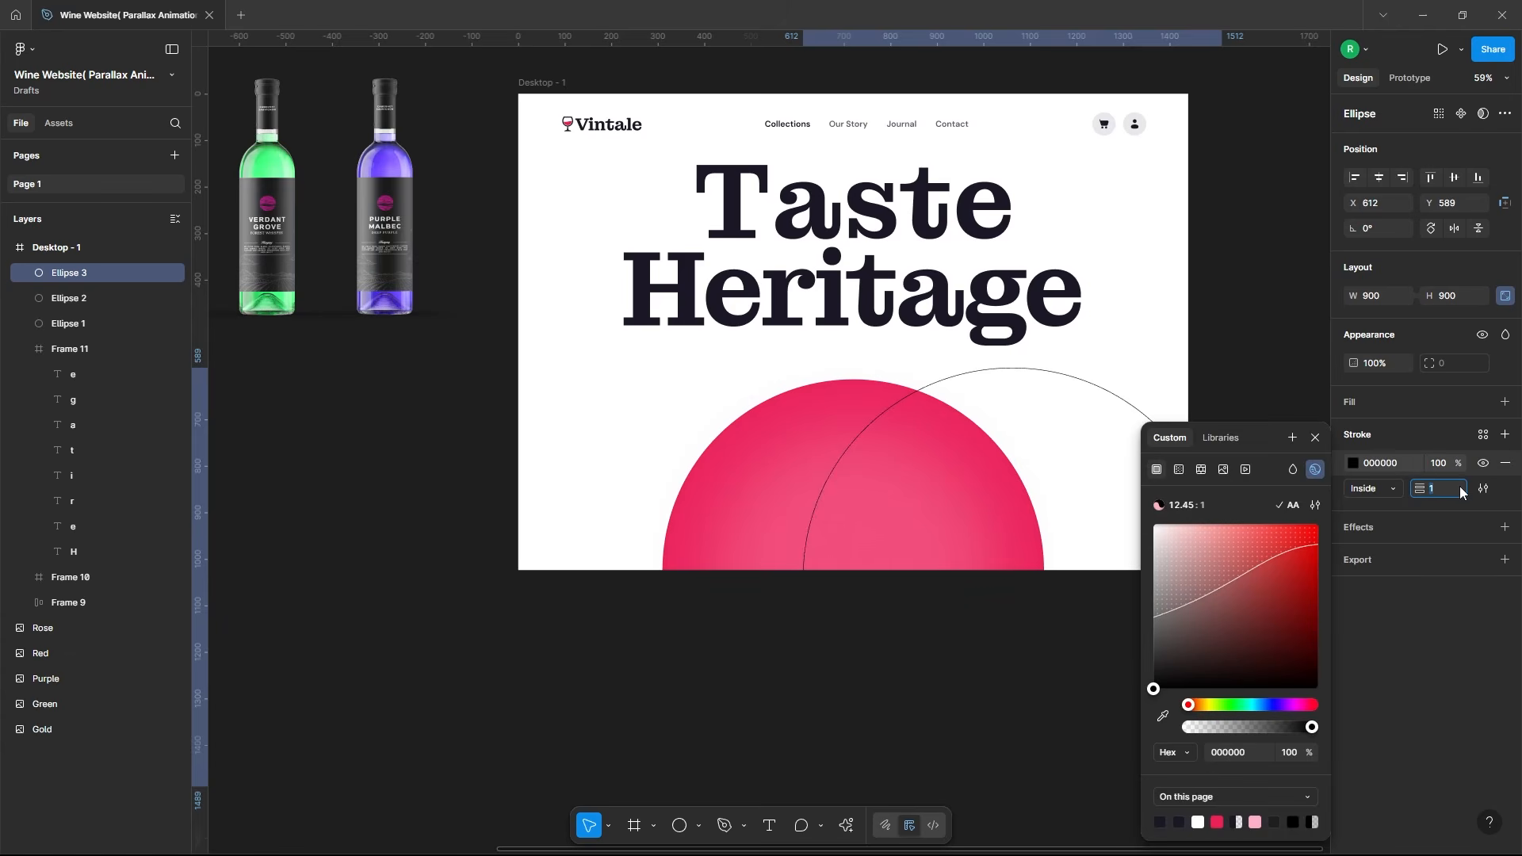
type("2")
Step: Make the outline circle's stroke a linear gradient with the Primary Color style on both stops
left_click(1179, 469)
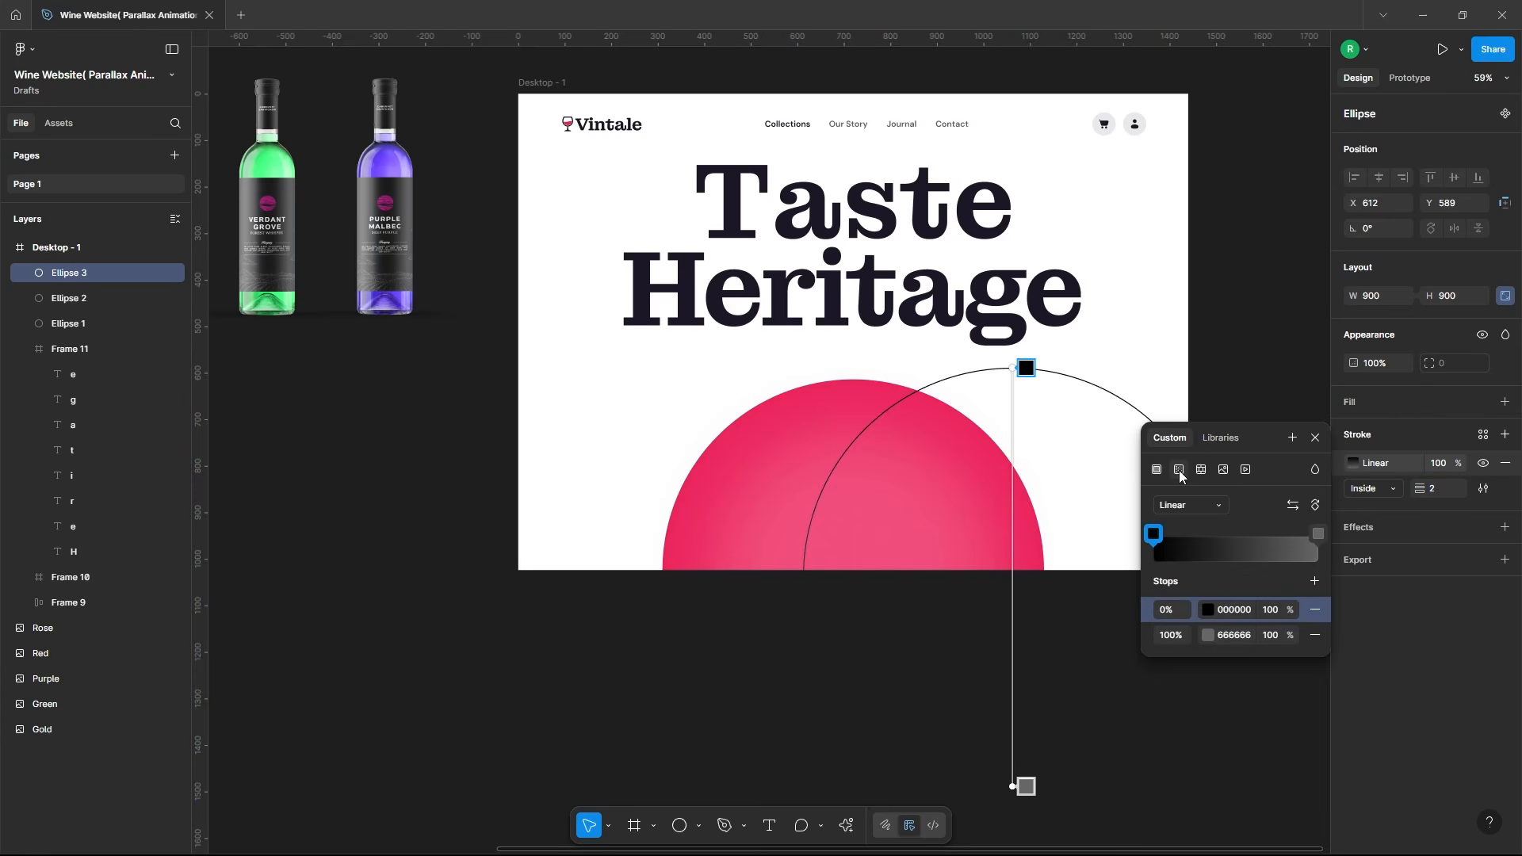
left_click(1208, 609)
left_click(1025, 466)
left_click(1062, 624)
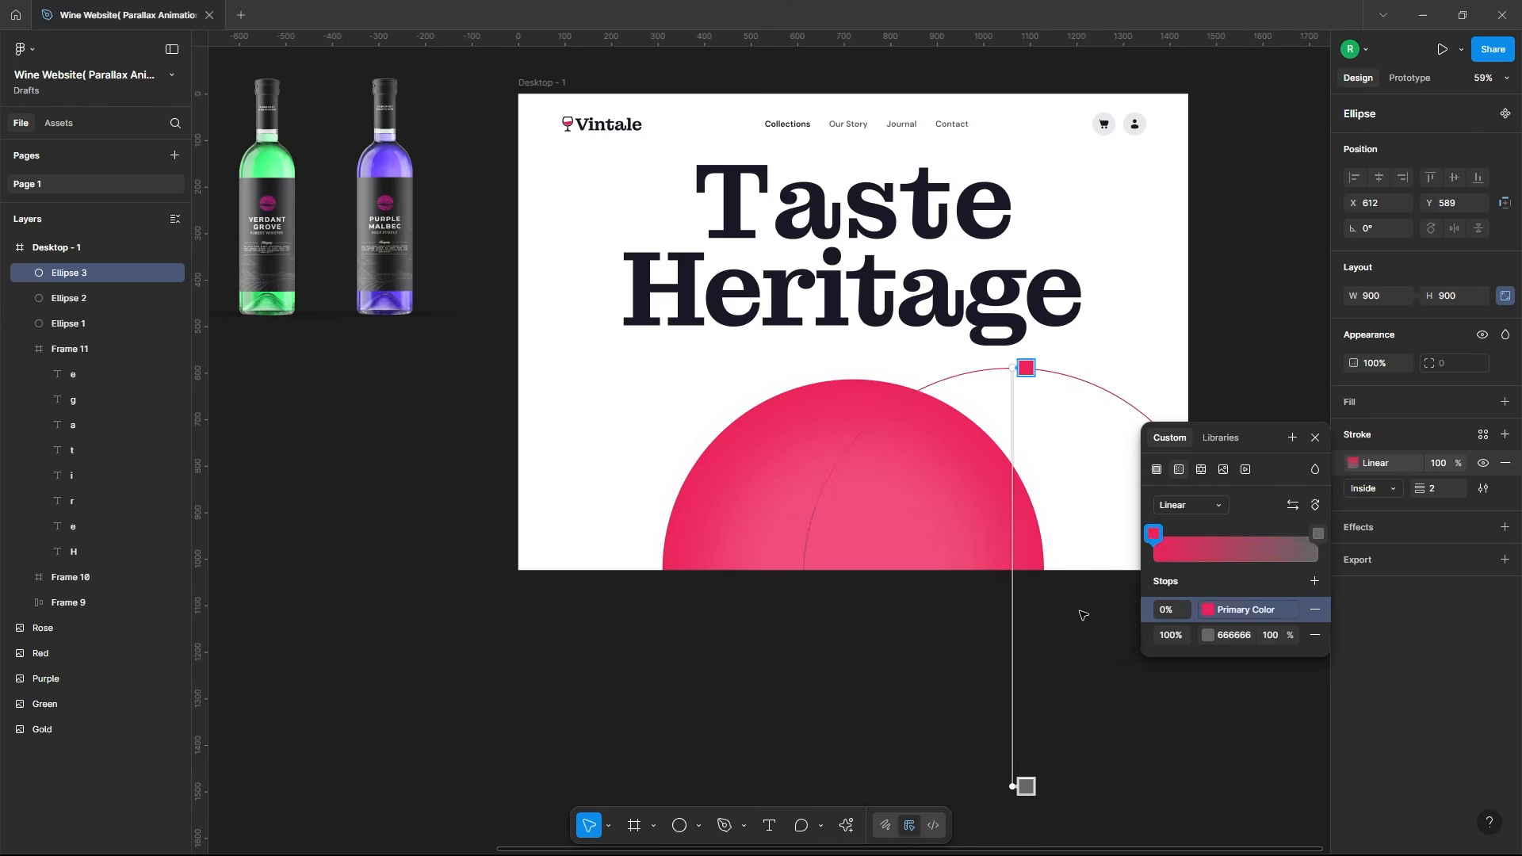
left_click(1209, 635)
left_click(1023, 500)
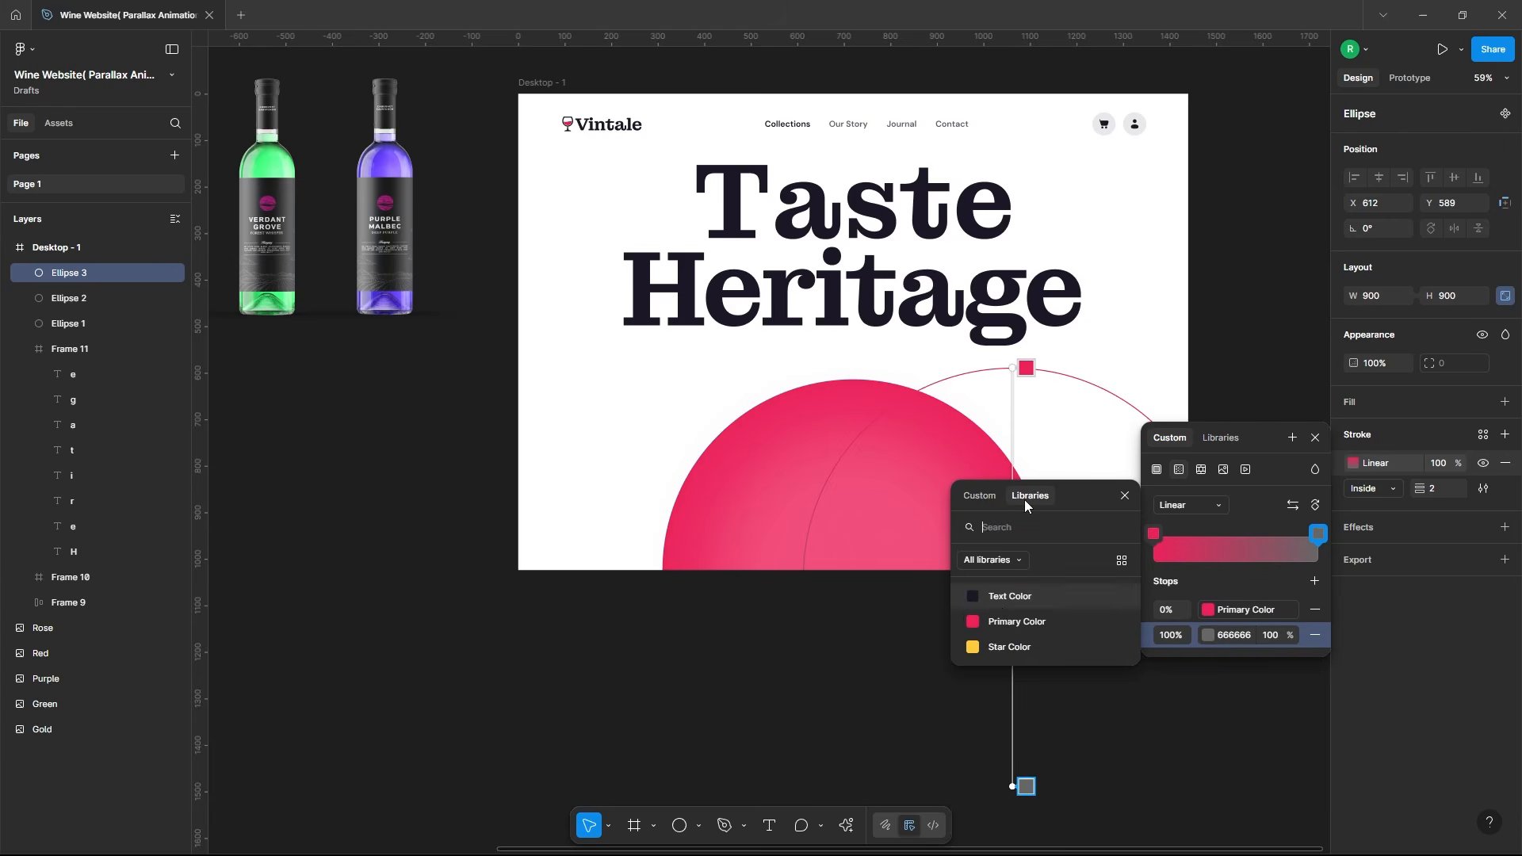
left_click(1010, 627)
left_click(1316, 438)
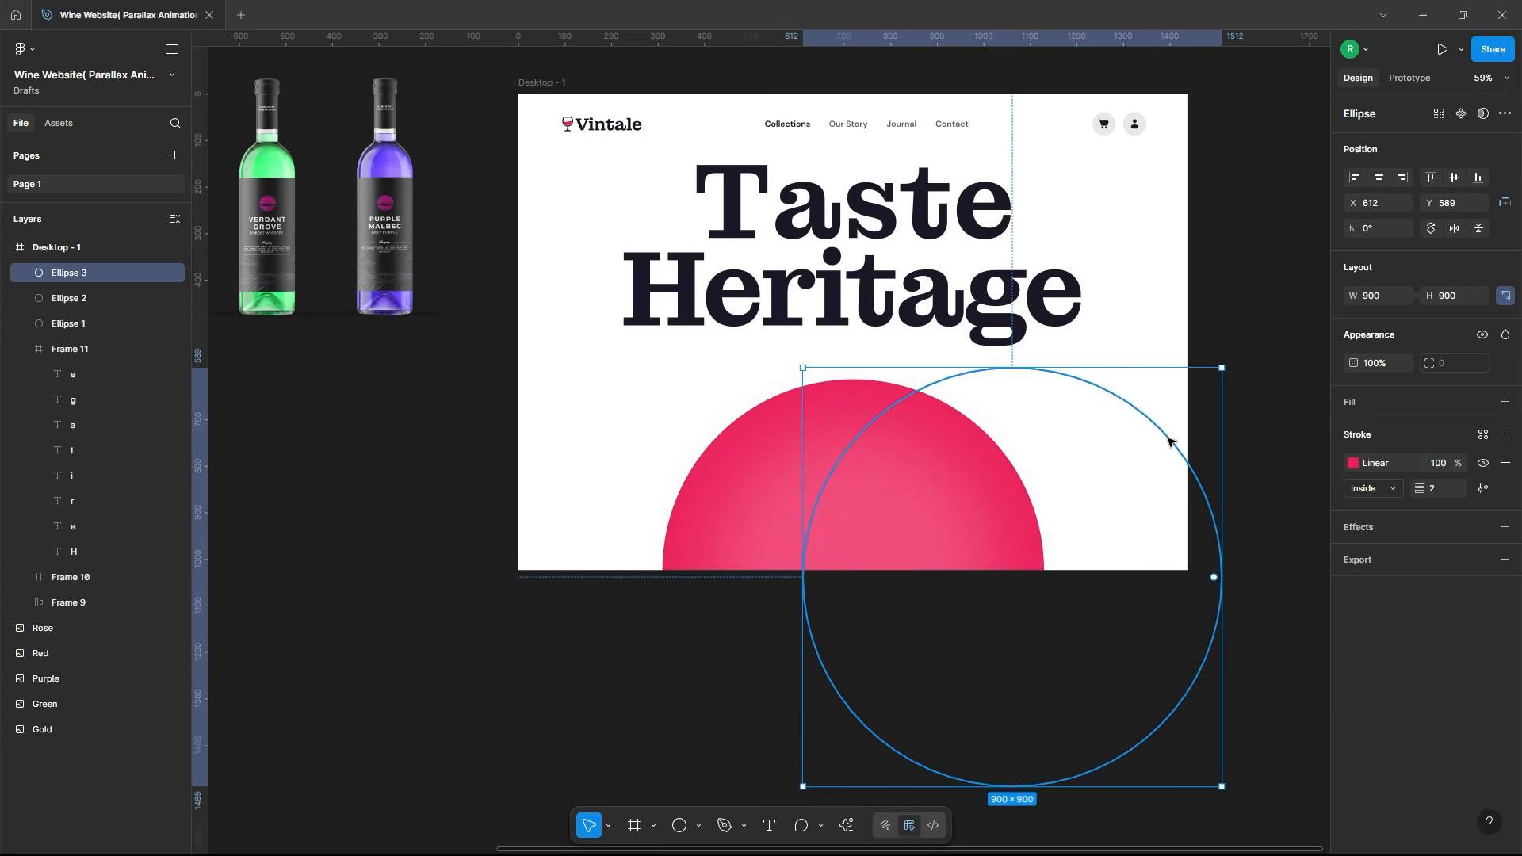
Step: Move the outline circle to X 270, Y 574 so it surrounds the large circle concentrically
left_click_drag(1173, 442, 1011, 421)
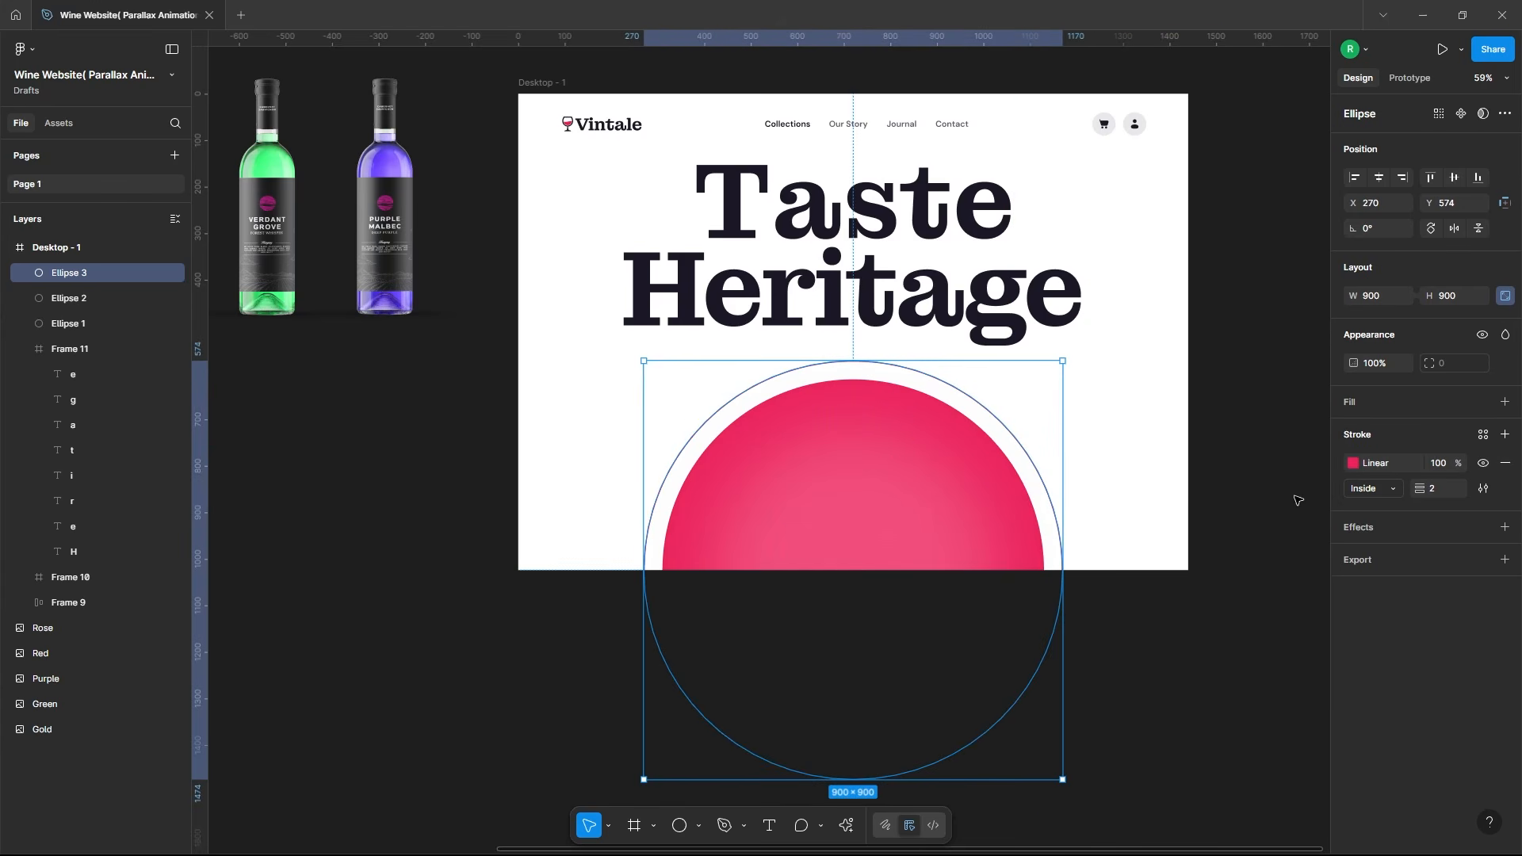
left_click(1185, 602)
Step: Move the pink rosé bottle image beside the page and enlarge it proportionally to 1488 × 1619
scroll(1053, 473, "down", 5)
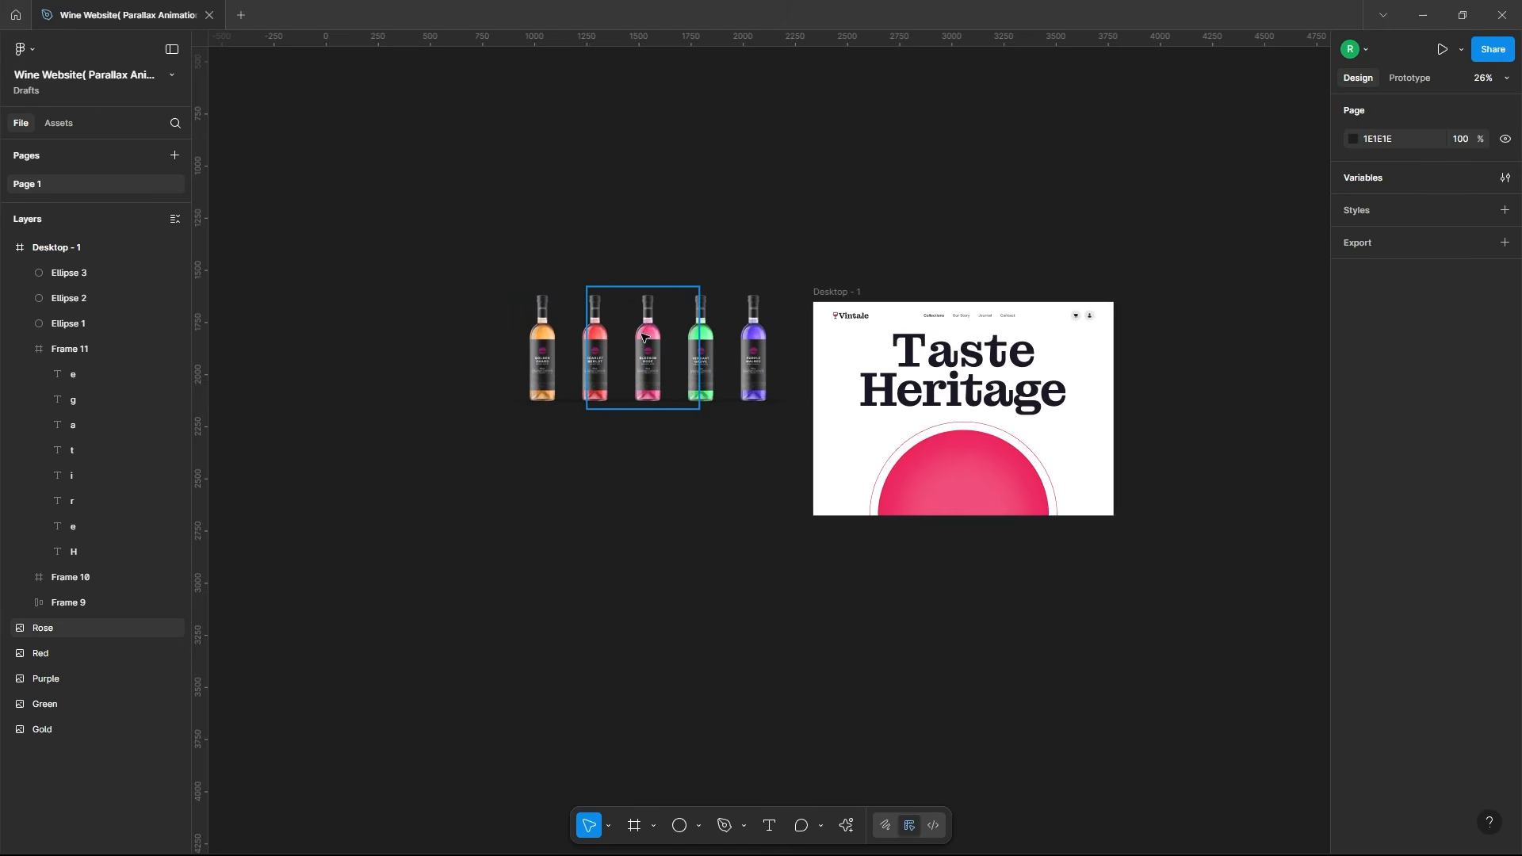
left_click(644, 339)
left_click_drag(644, 338, 1171, 493)
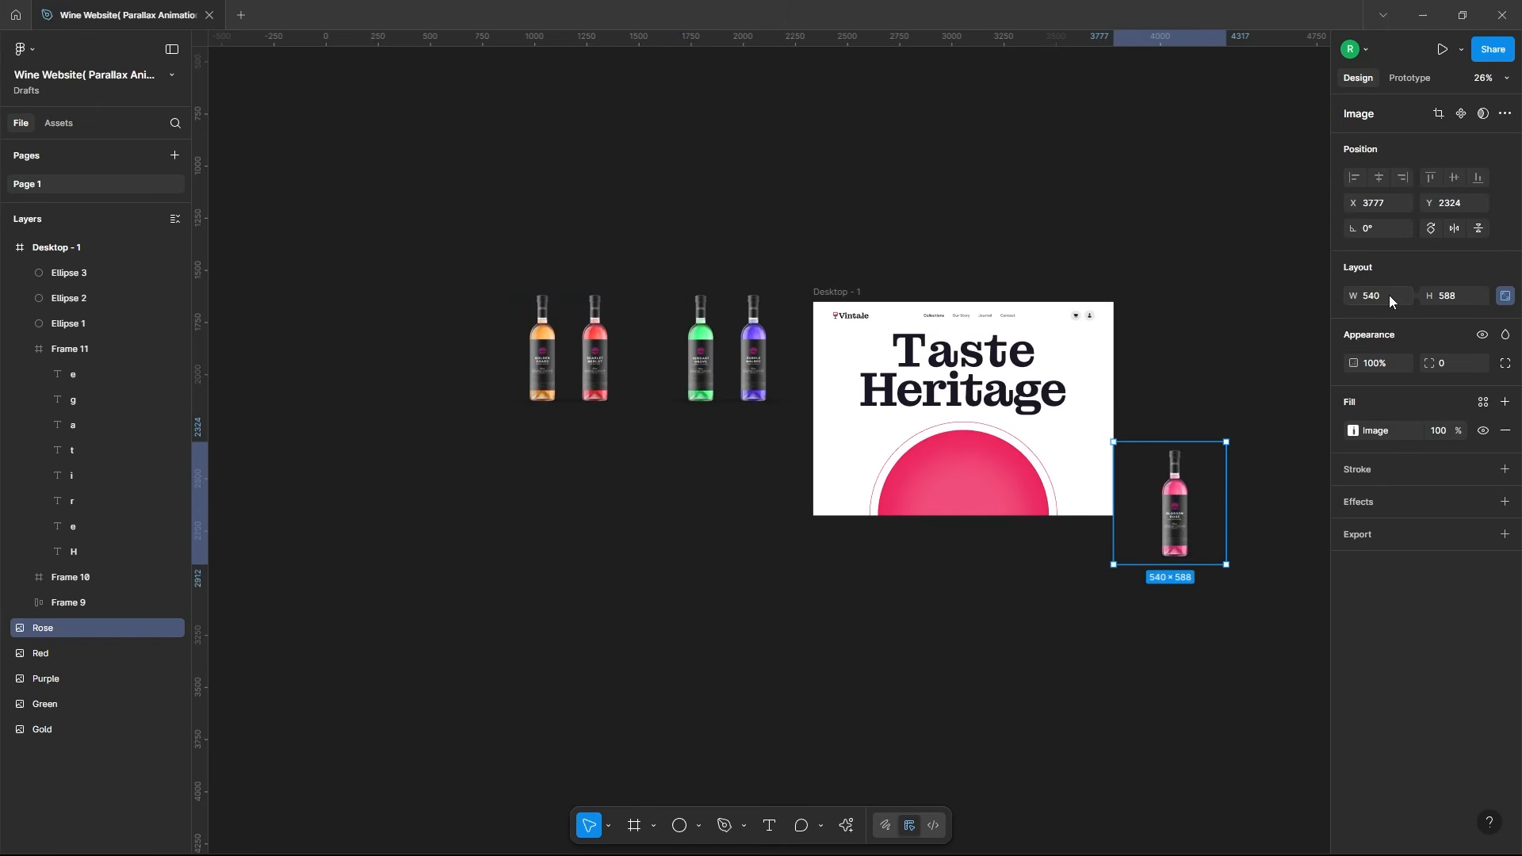
key("Return")
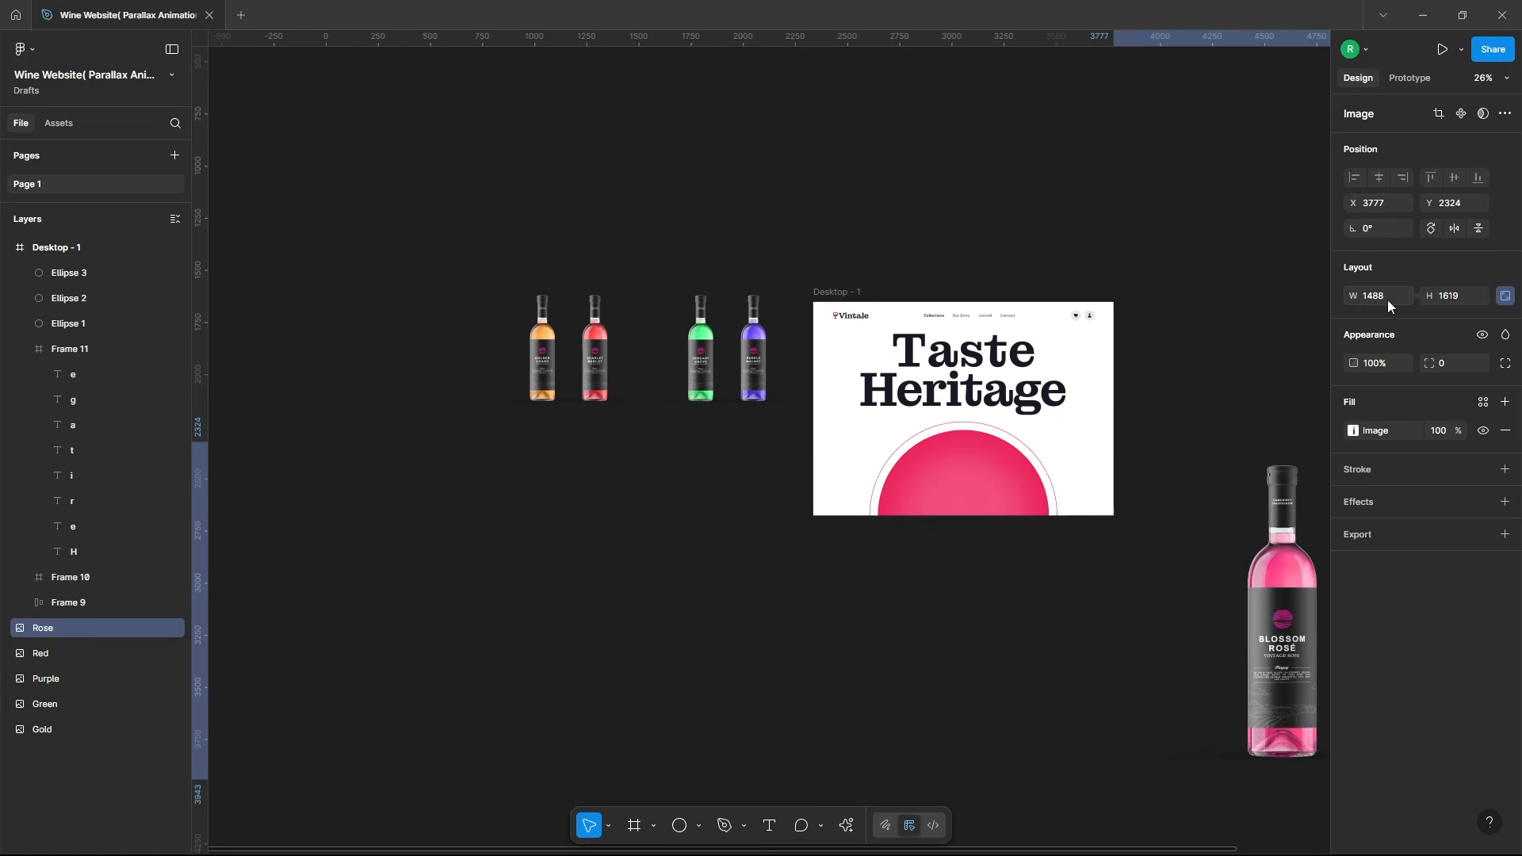
Step: Place the enlarged rosé bottle on the page over the circles and centre it horizontally
scroll(593, 287, "down", 3)
scroll(720, 361, "up", 3)
left_click_drag(1213, 518, 959, 411)
scroll(836, 401, "up", 3)
left_click(1378, 178)
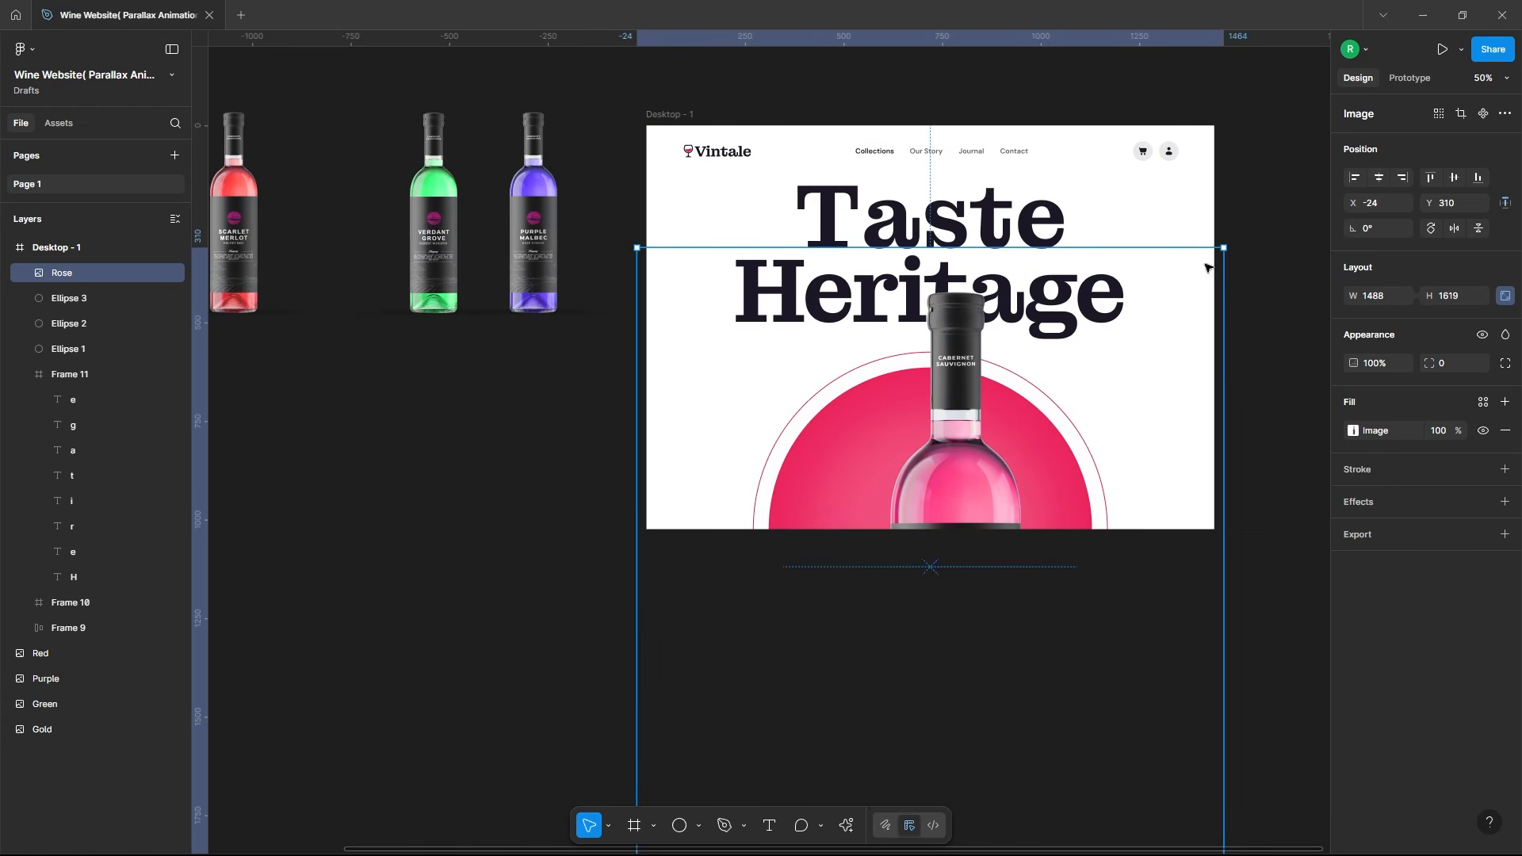
Step: Rotate the rosé bottle to 10.86°, position it at X -192, Y 184.32, and lock its layer
left_click(1398, 236)
type("10.86")
key("Return")
scroll(936, 341, "up", 1)
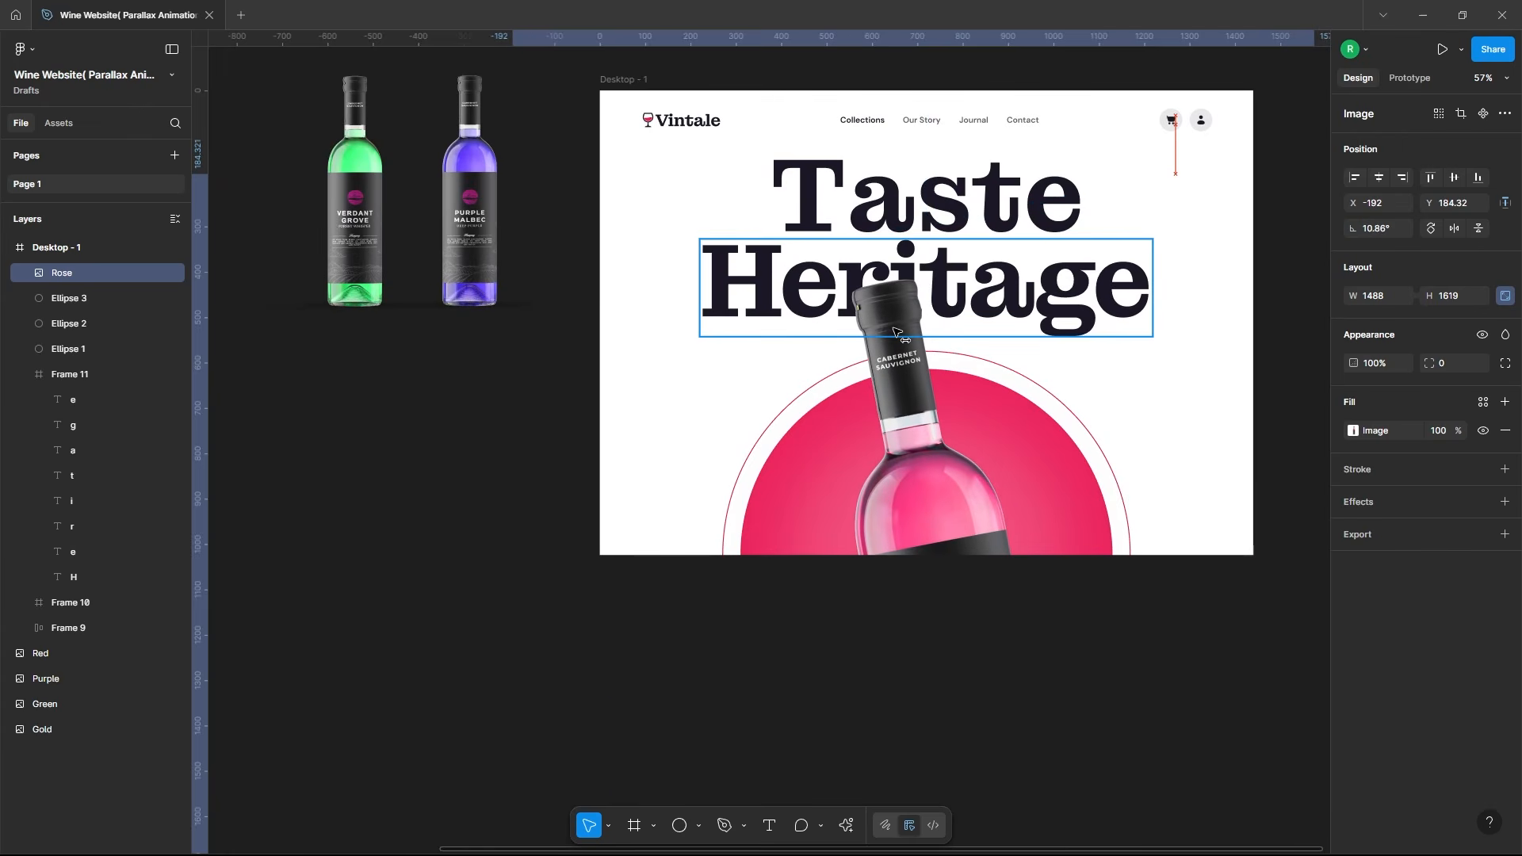
left_click(156, 272)
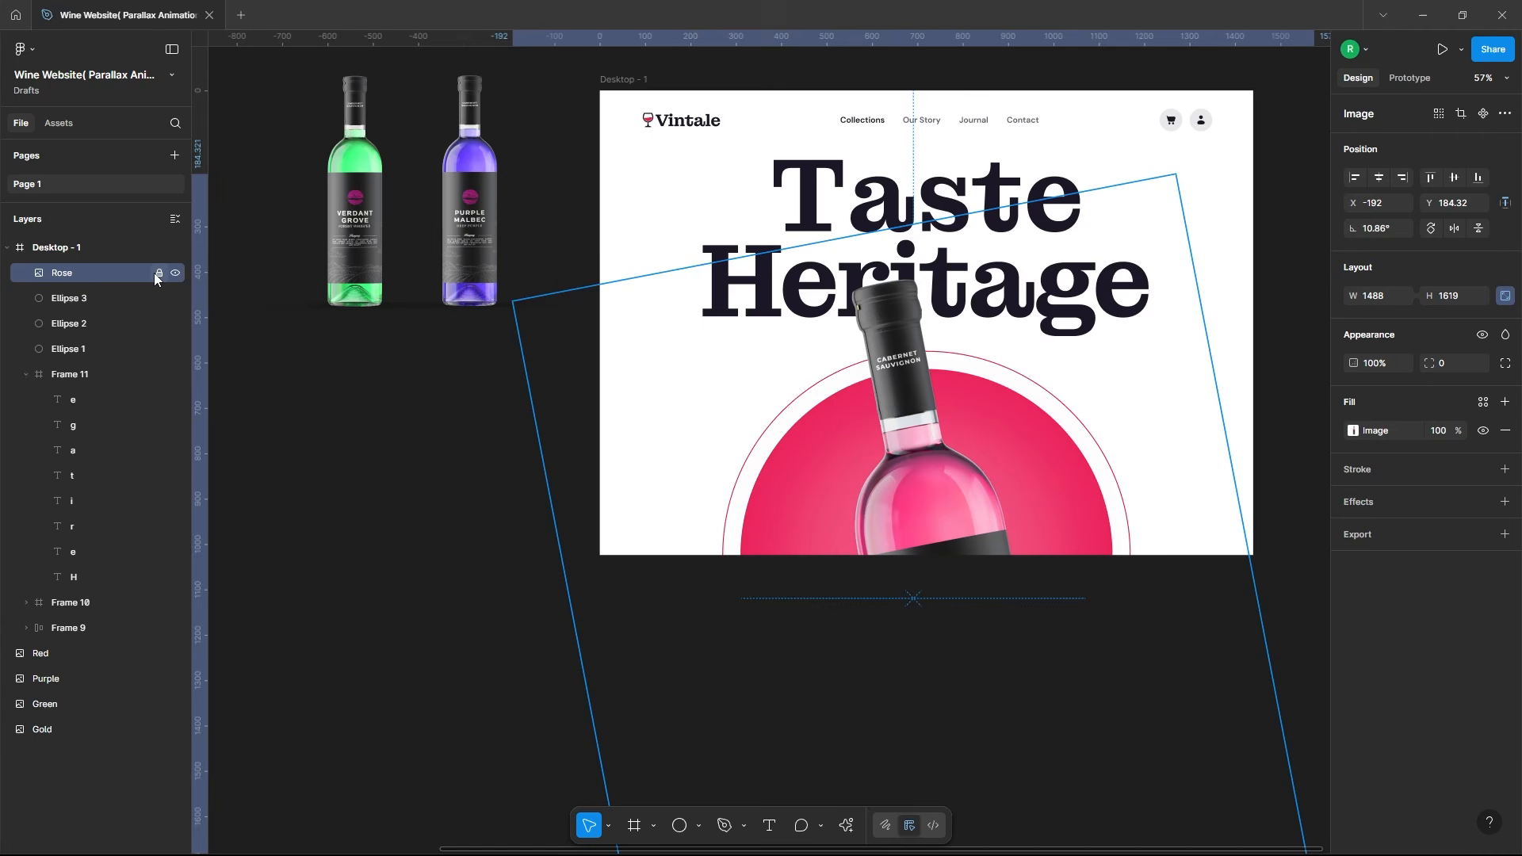
Step: Detach the color style from the outline circle's first gradient stop and set that stop's opacity to 0%
left_click(754, 451)
left_click(1353, 464)
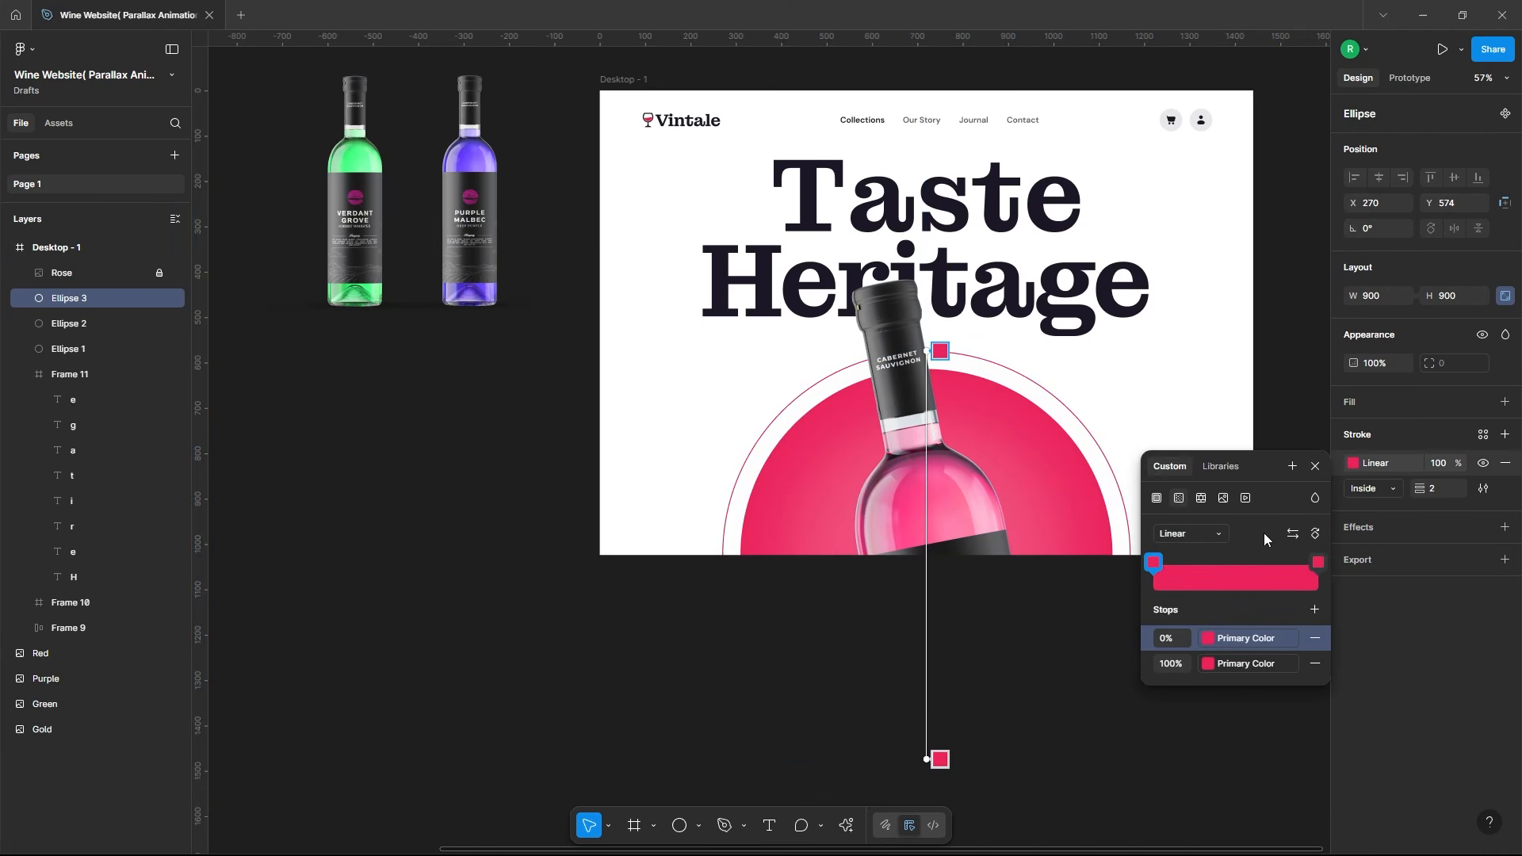
left_click(1291, 638)
left_click(1263, 646)
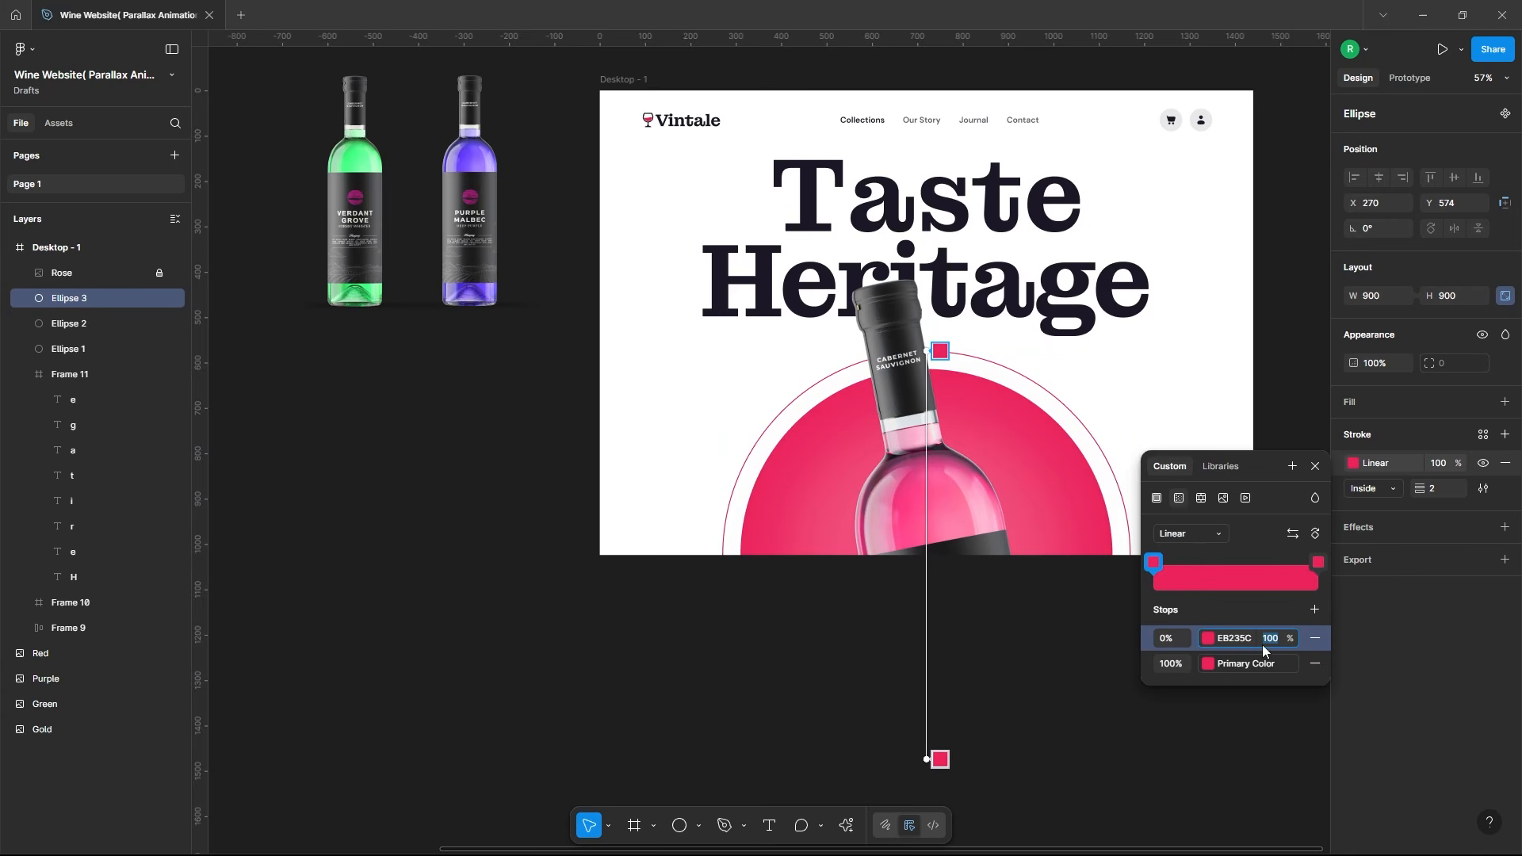
type("0")
key("Return")
Step: Shorten and reposition the outline circle's stroke gradient so the ring fades out only near its top behind the bottle neck
mouse_move(926, 759)
left_mouse_down()
mouse_move(928, 377)
mouse_move(895, 344)
left_mouse_up()
scroll(933, 332, "up", 4)
left_click_drag(921, 435, 906, 446)
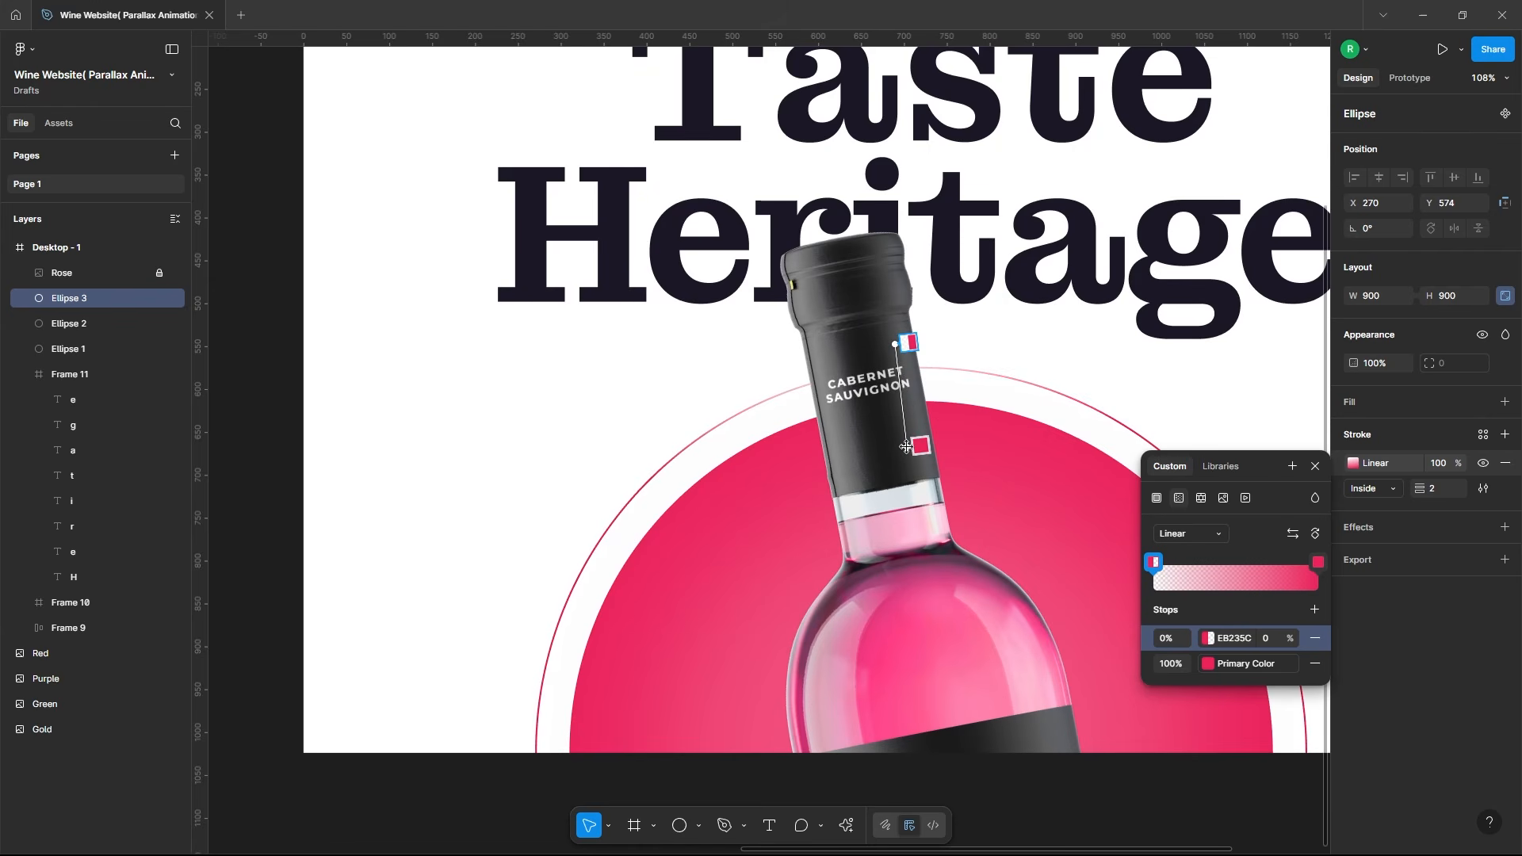
left_click_drag(895, 344, 894, 367)
left_click(1314, 466)
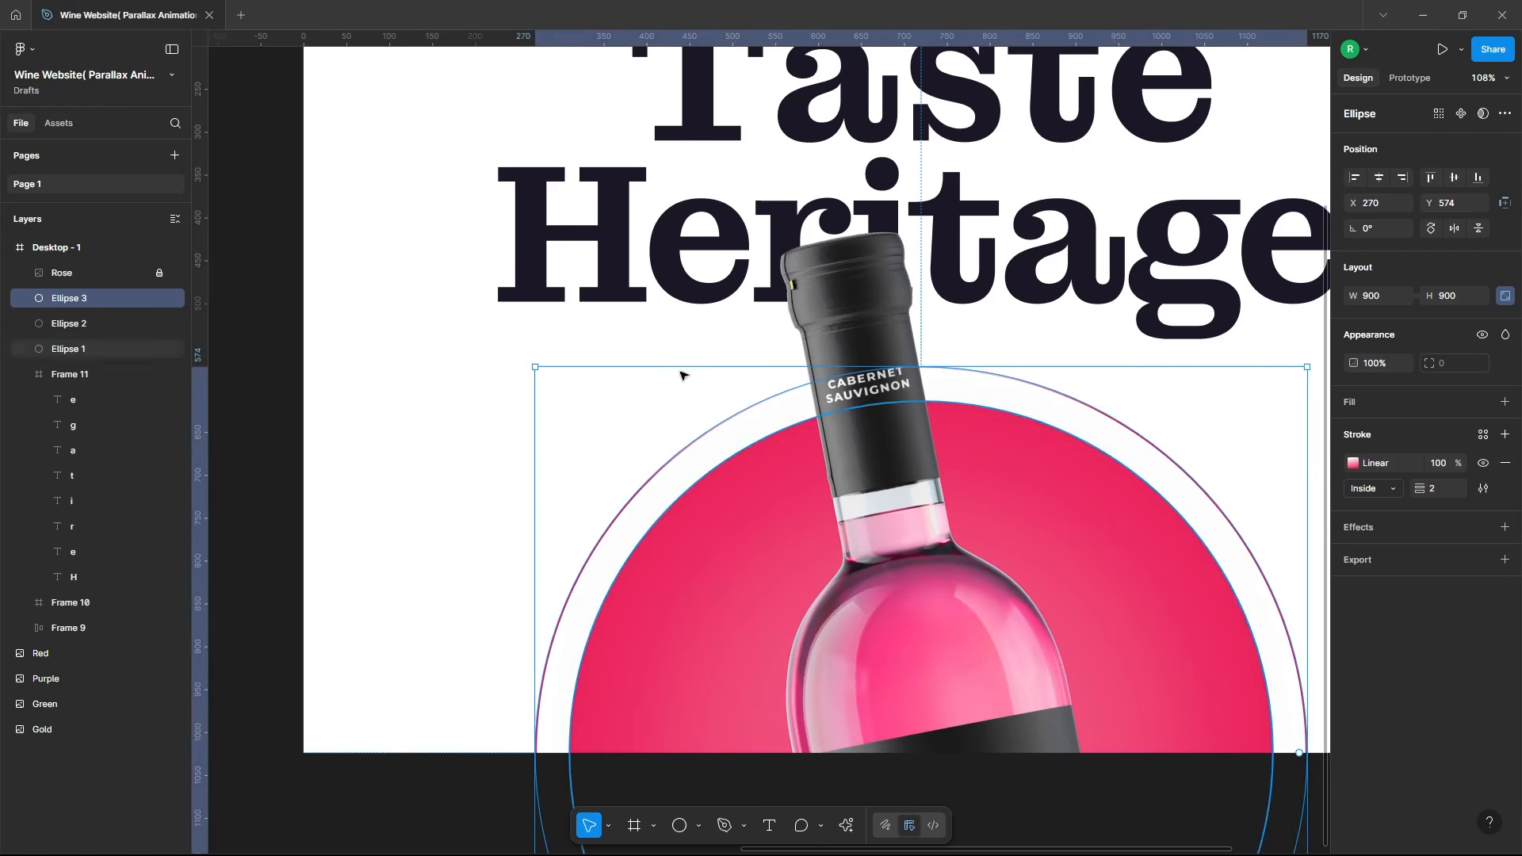
scroll(682, 375, "down", 4)
left_click(1186, 431)
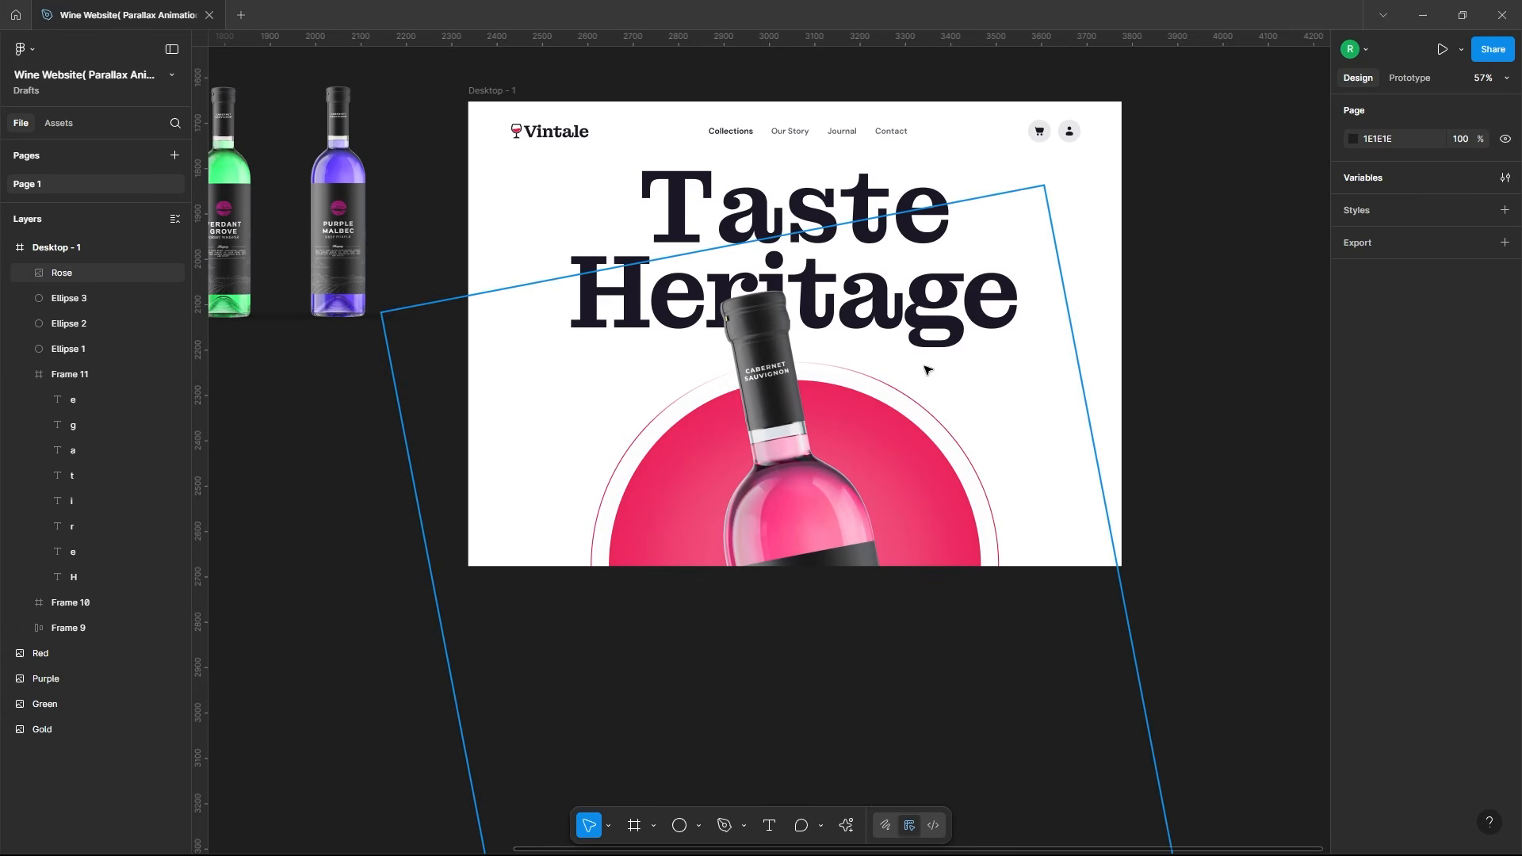
Step: Draw a star in the empty space beside the page and size it to 175 × 175
scroll(978, 391, "down", 4)
left_click_drag(1145, 408, 876, 472)
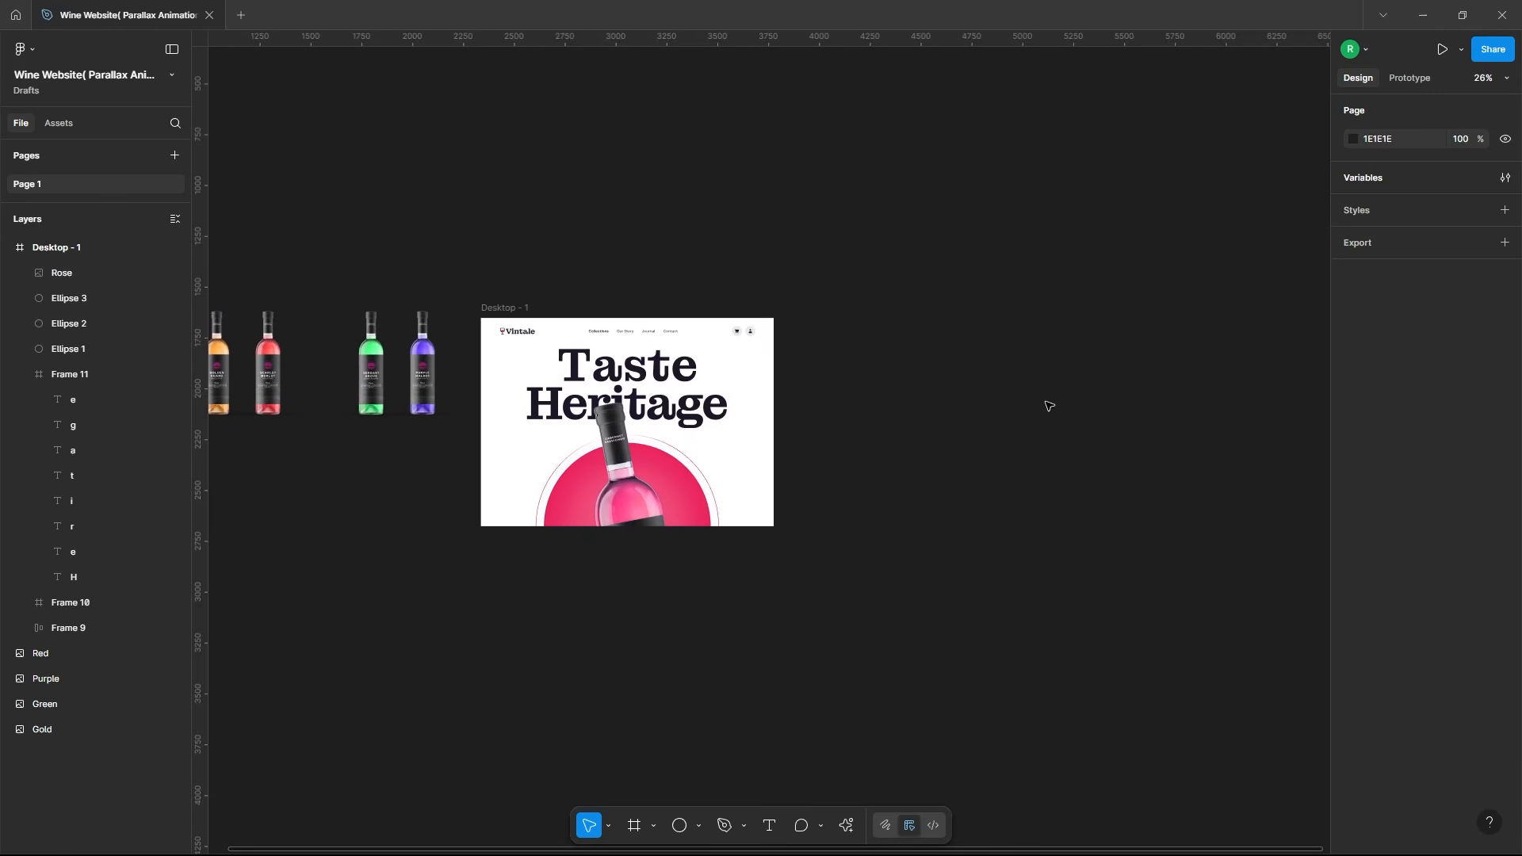
left_click(699, 825)
left_click(744, 774)
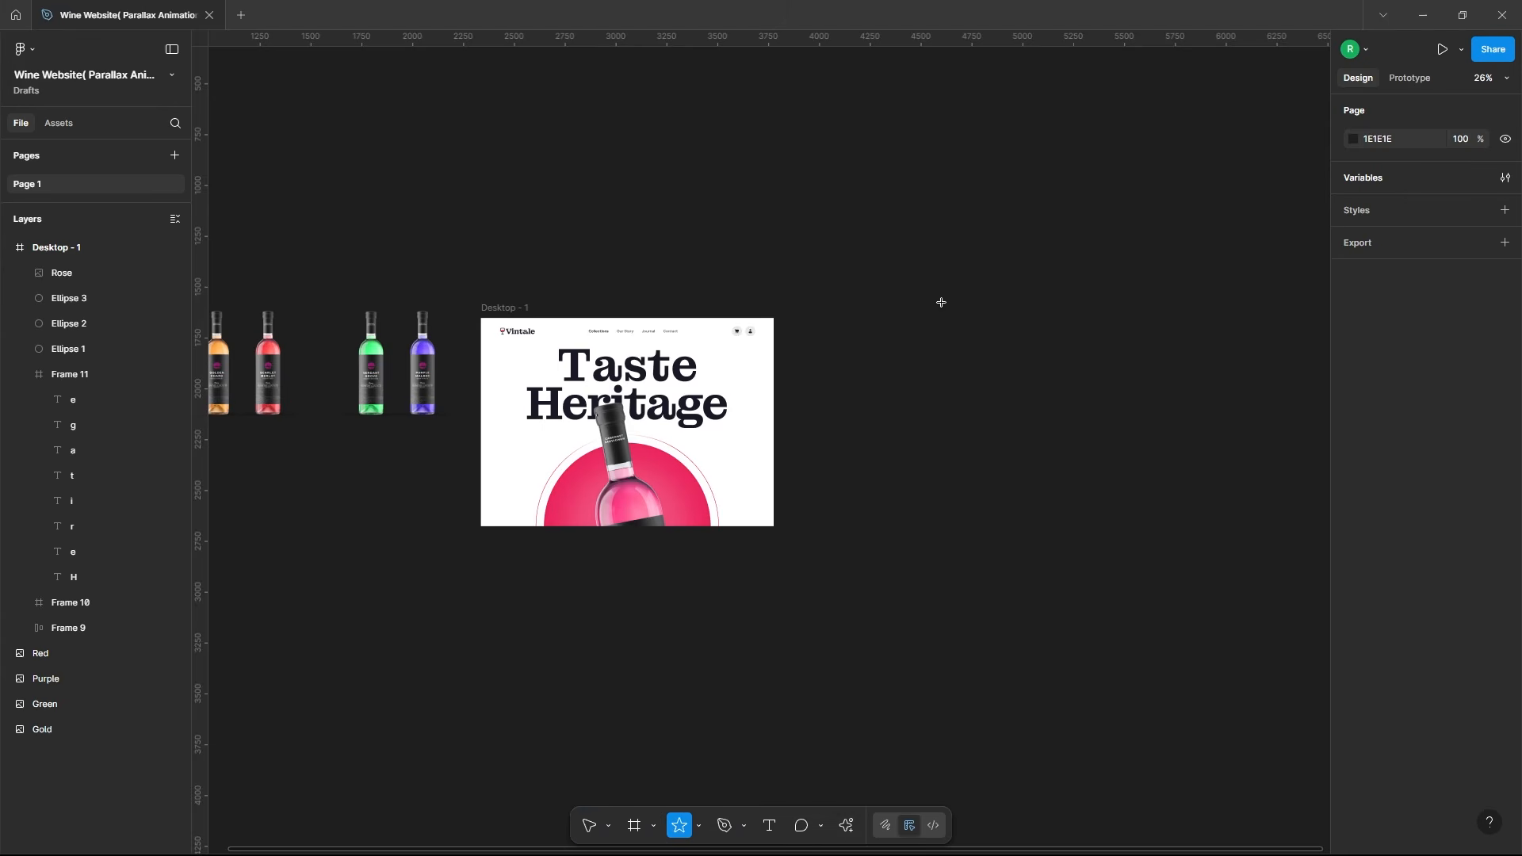
left_click_drag(888, 332, 943, 386)
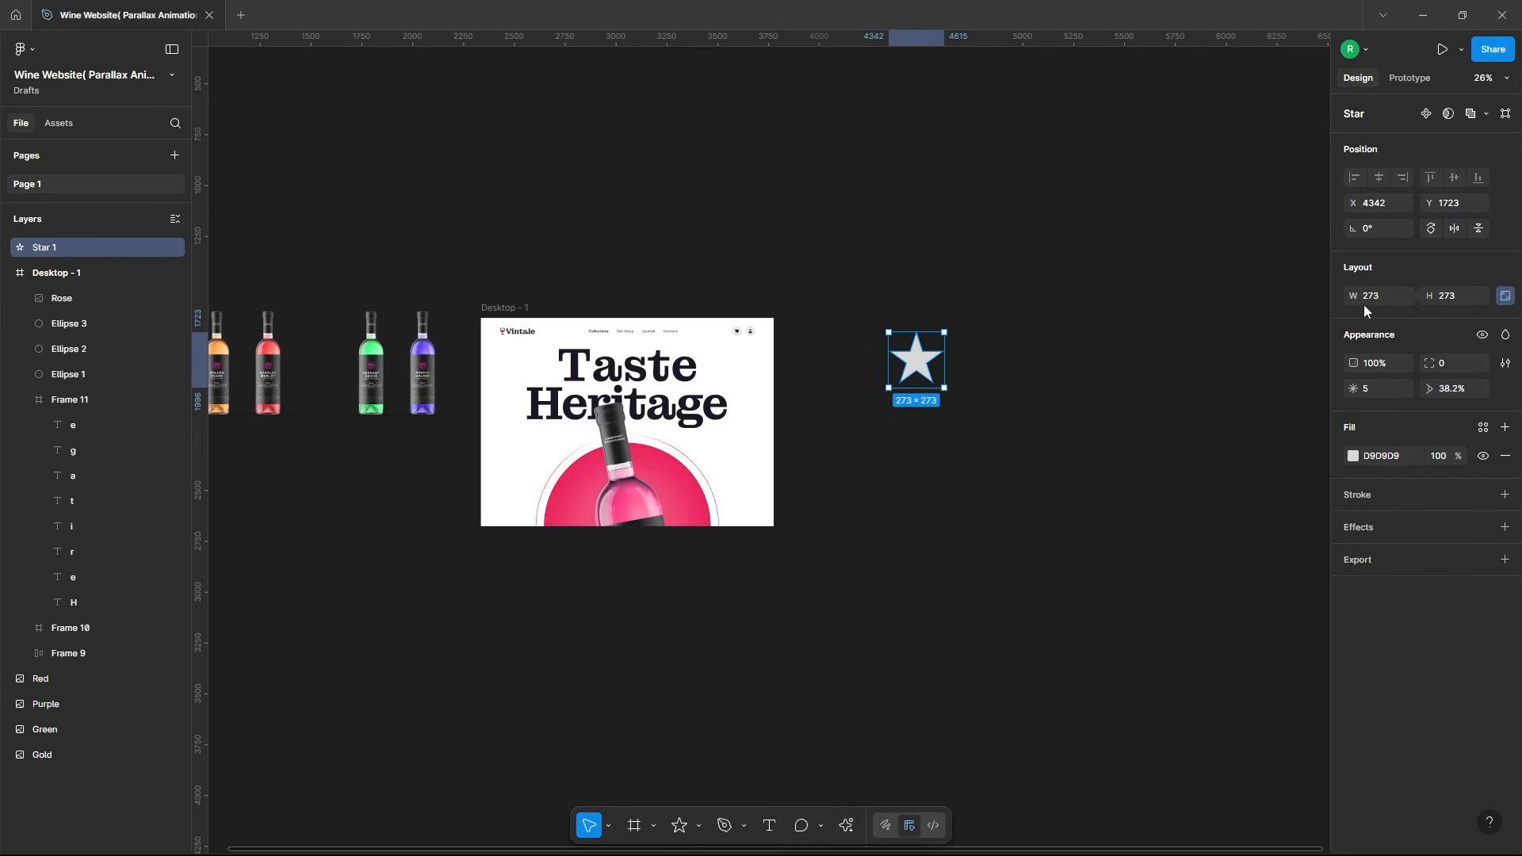
left_click(1386, 295)
type("175")
key("Return")
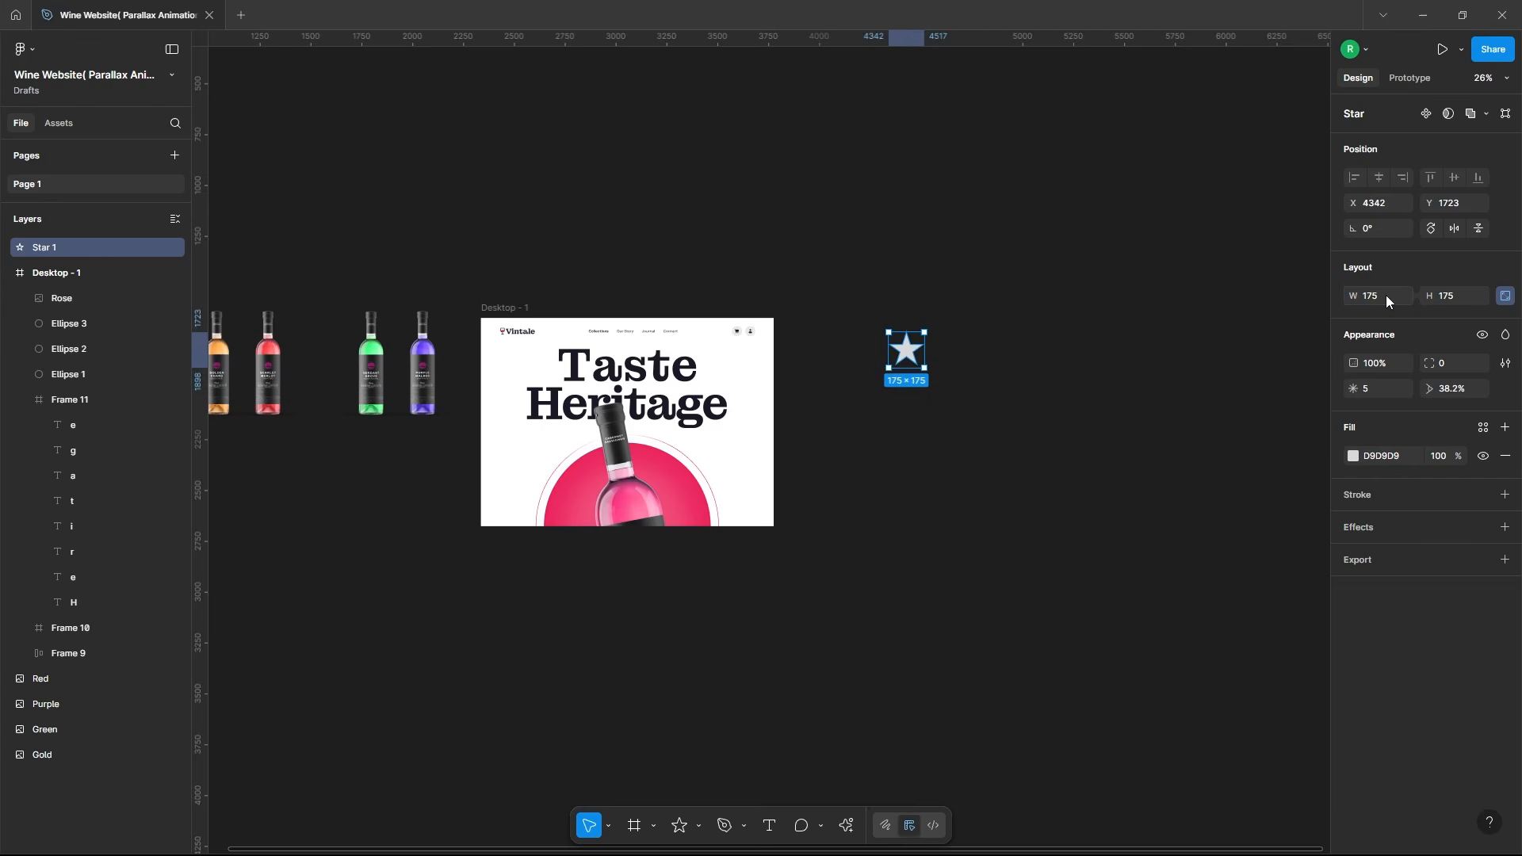
Step: Set the star to 11 points with a ratio of 77% to form a badge shape
key("shift+2")
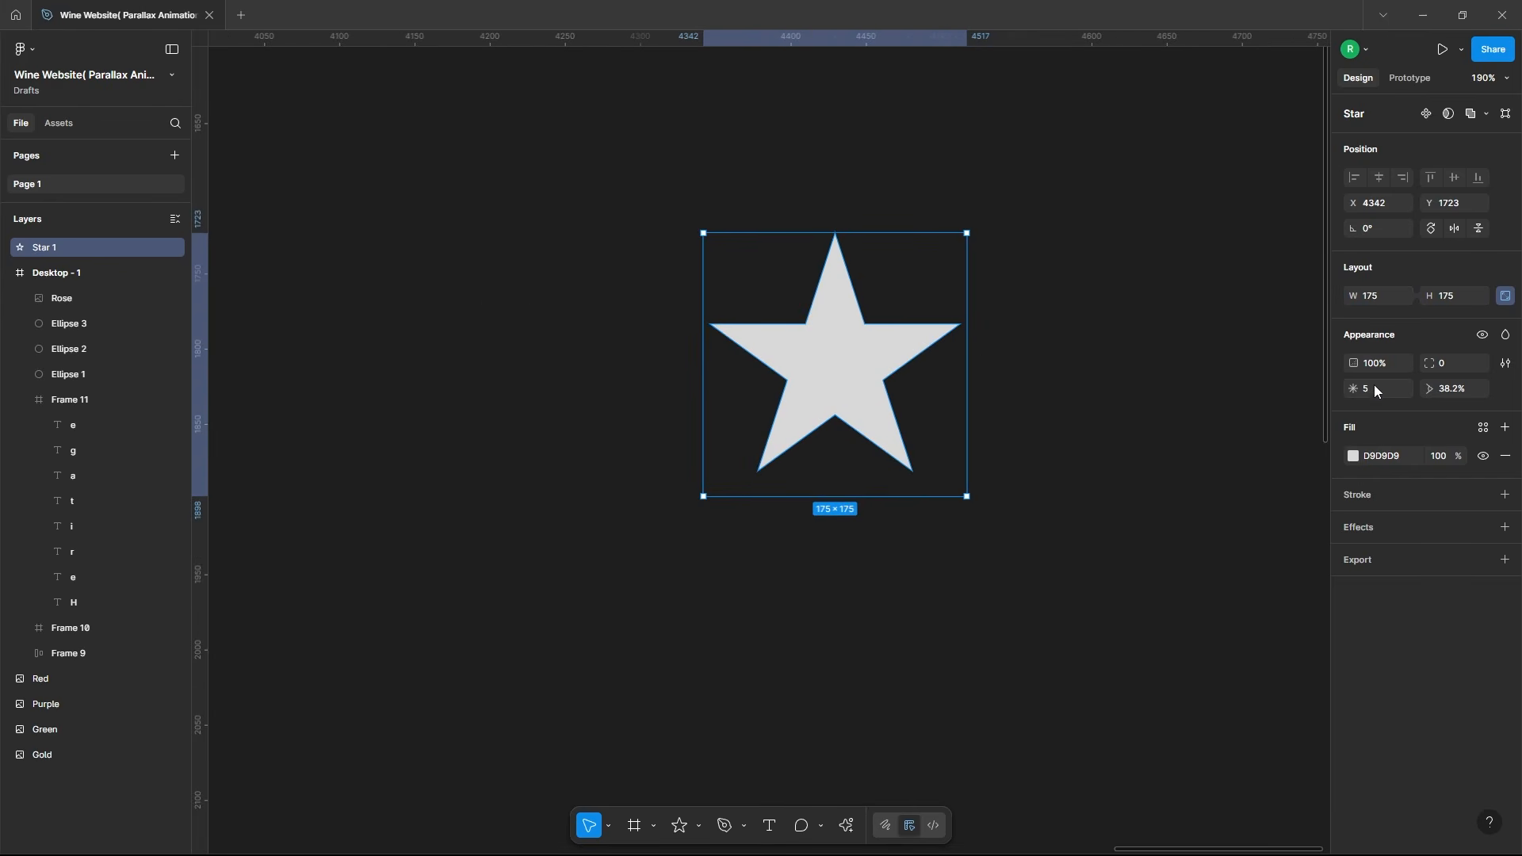
left_click(1382, 389)
type("11")
key("Return")
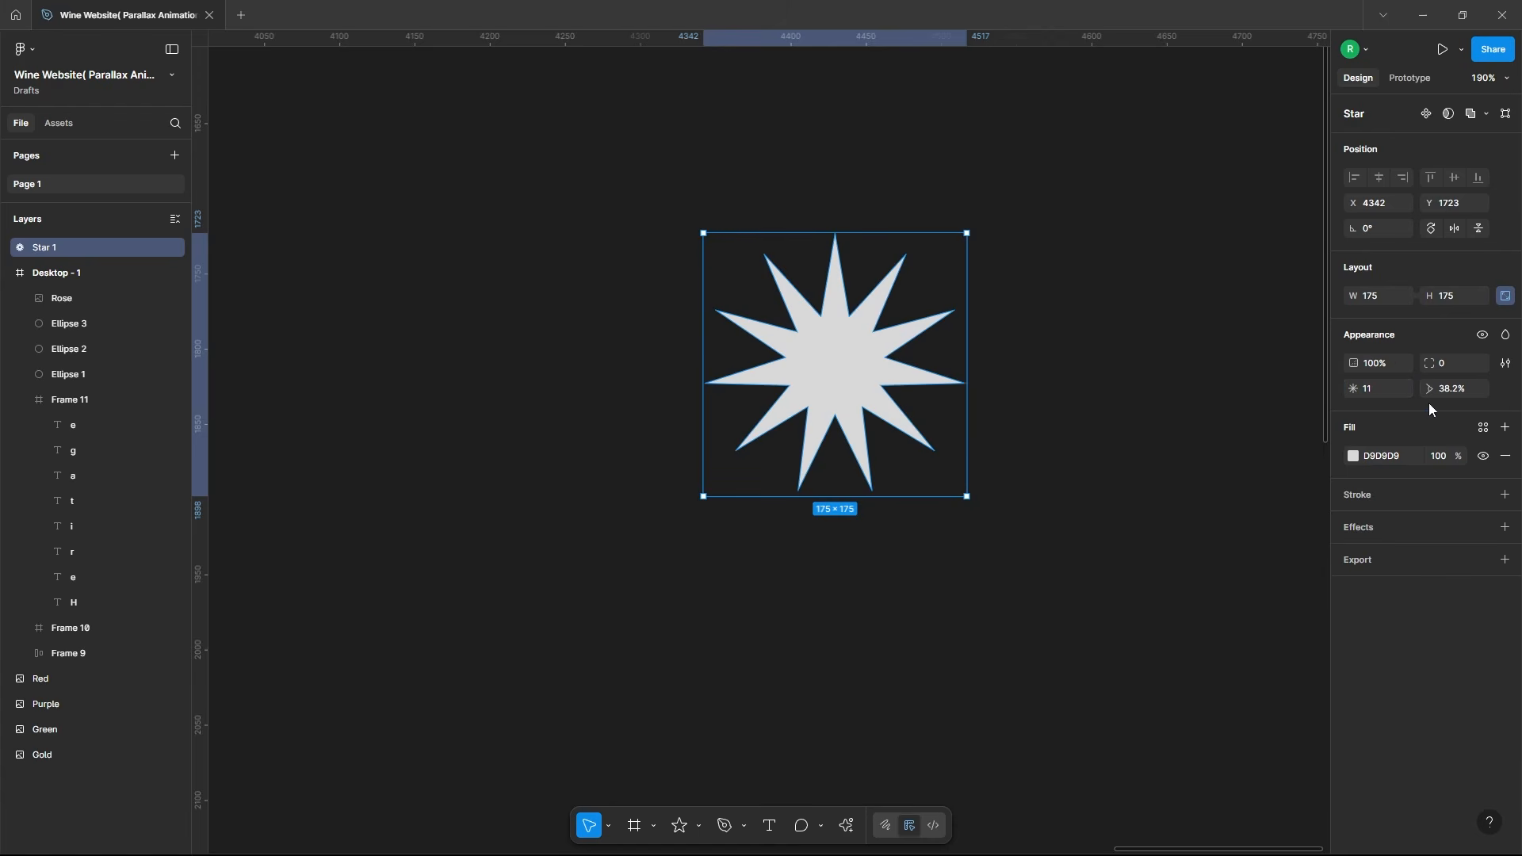
left_click(1467, 389)
type("77")
key("Return")
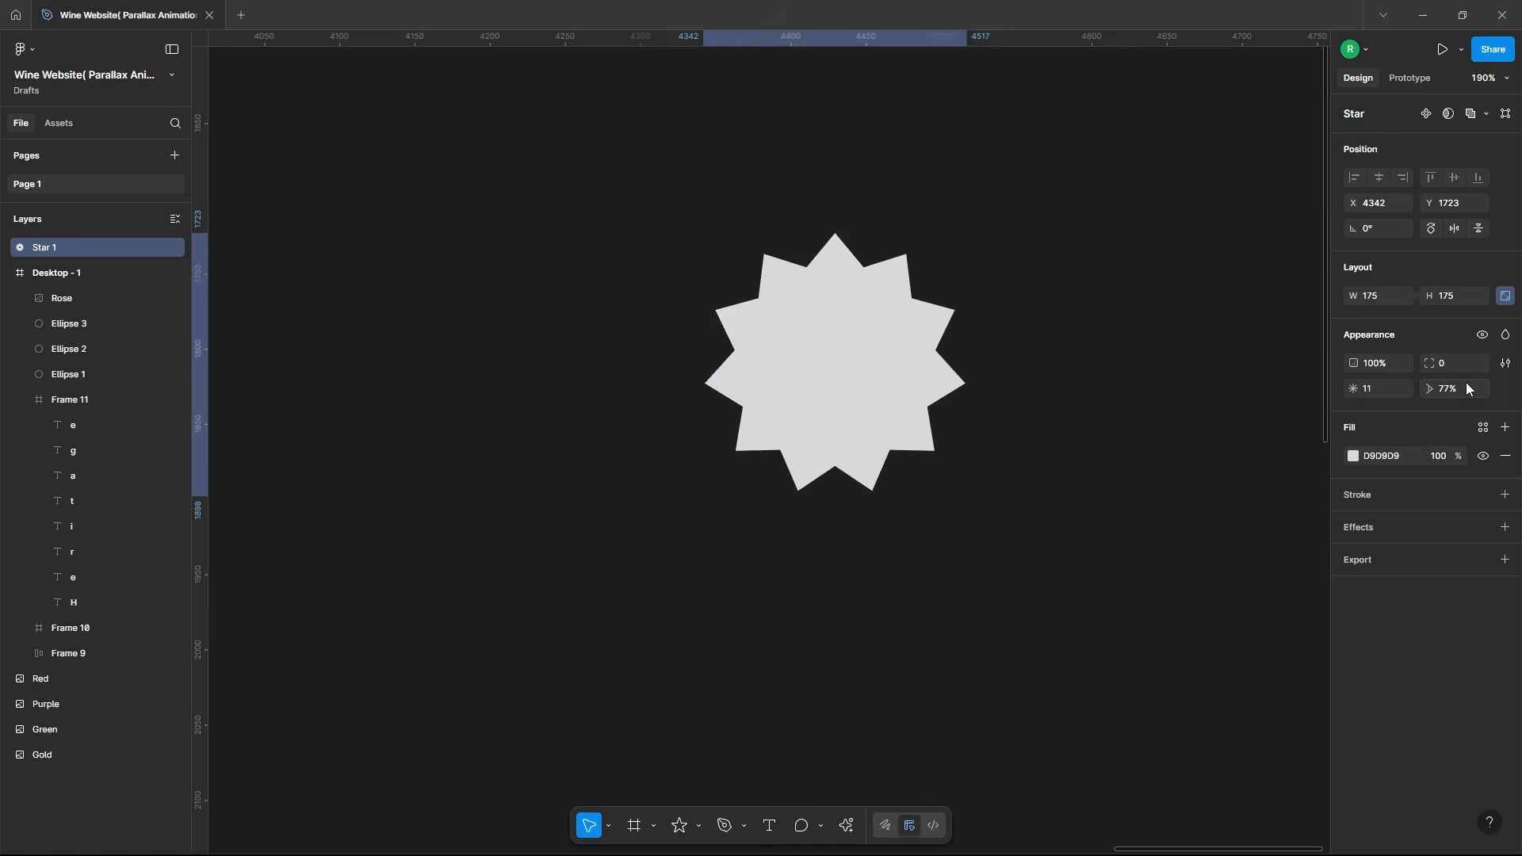
Step: Apply the Star Color library style to the star badge's fill
left_click(1353, 457)
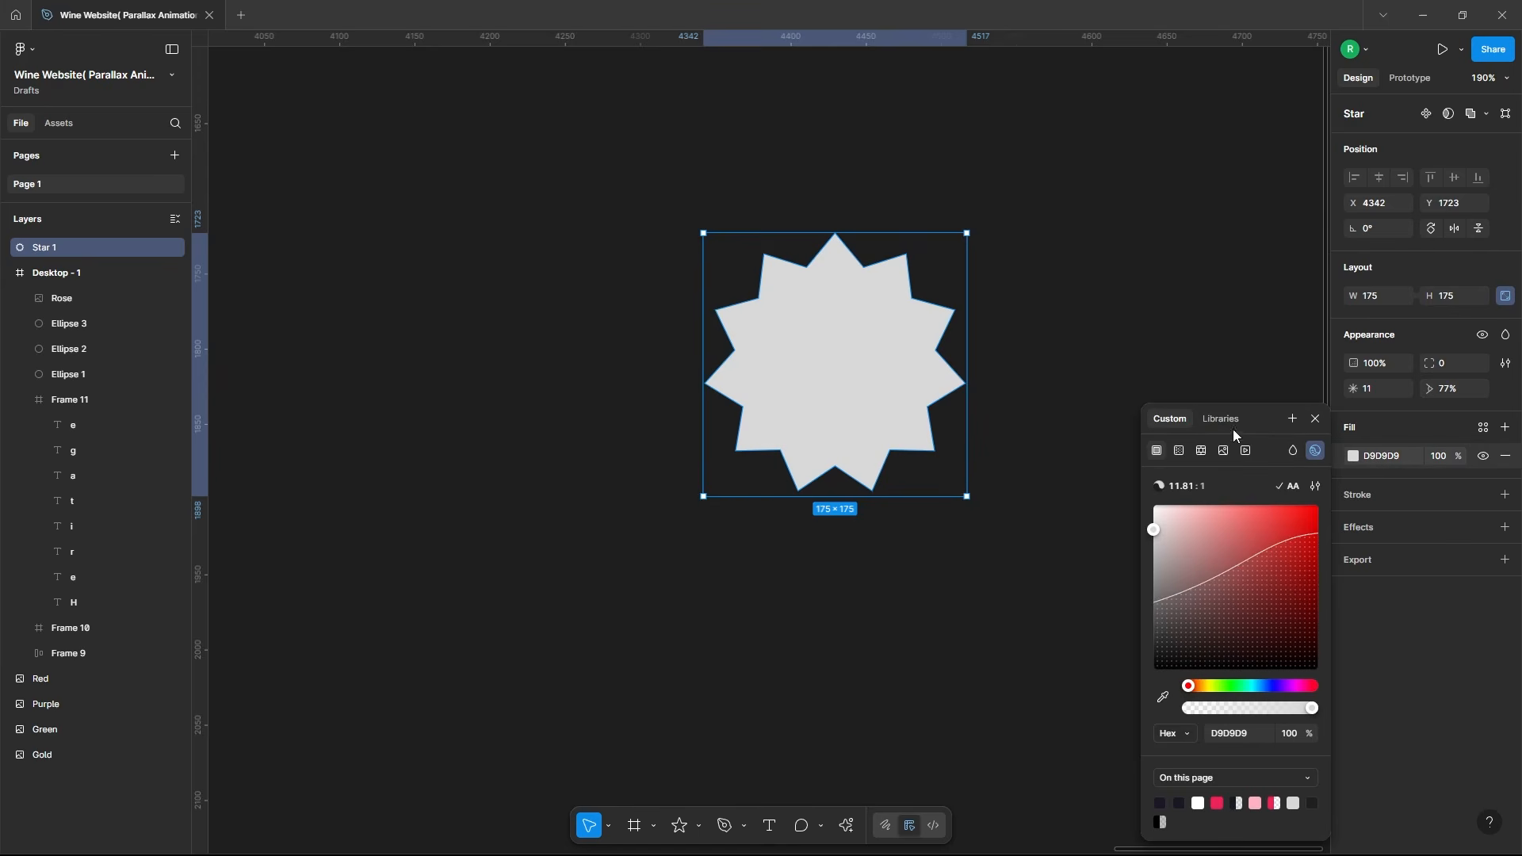
left_click(1216, 419)
left_click(1231, 572)
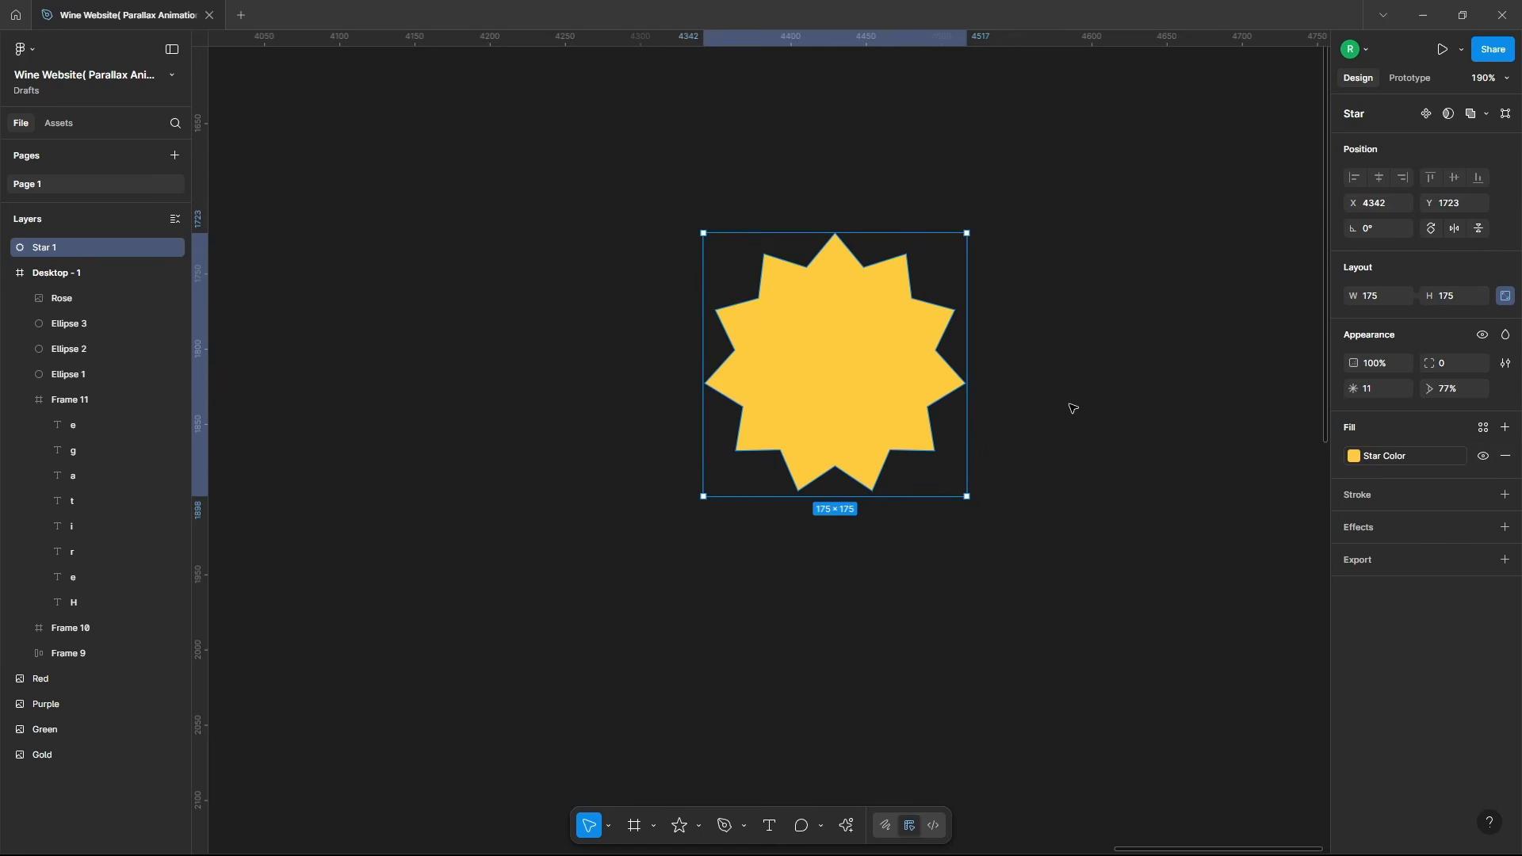
Step: Paste the 25% OFF text frame beside the star badge and check the typography of both text lines
left_click(1025, 380)
key("ctrl+v")
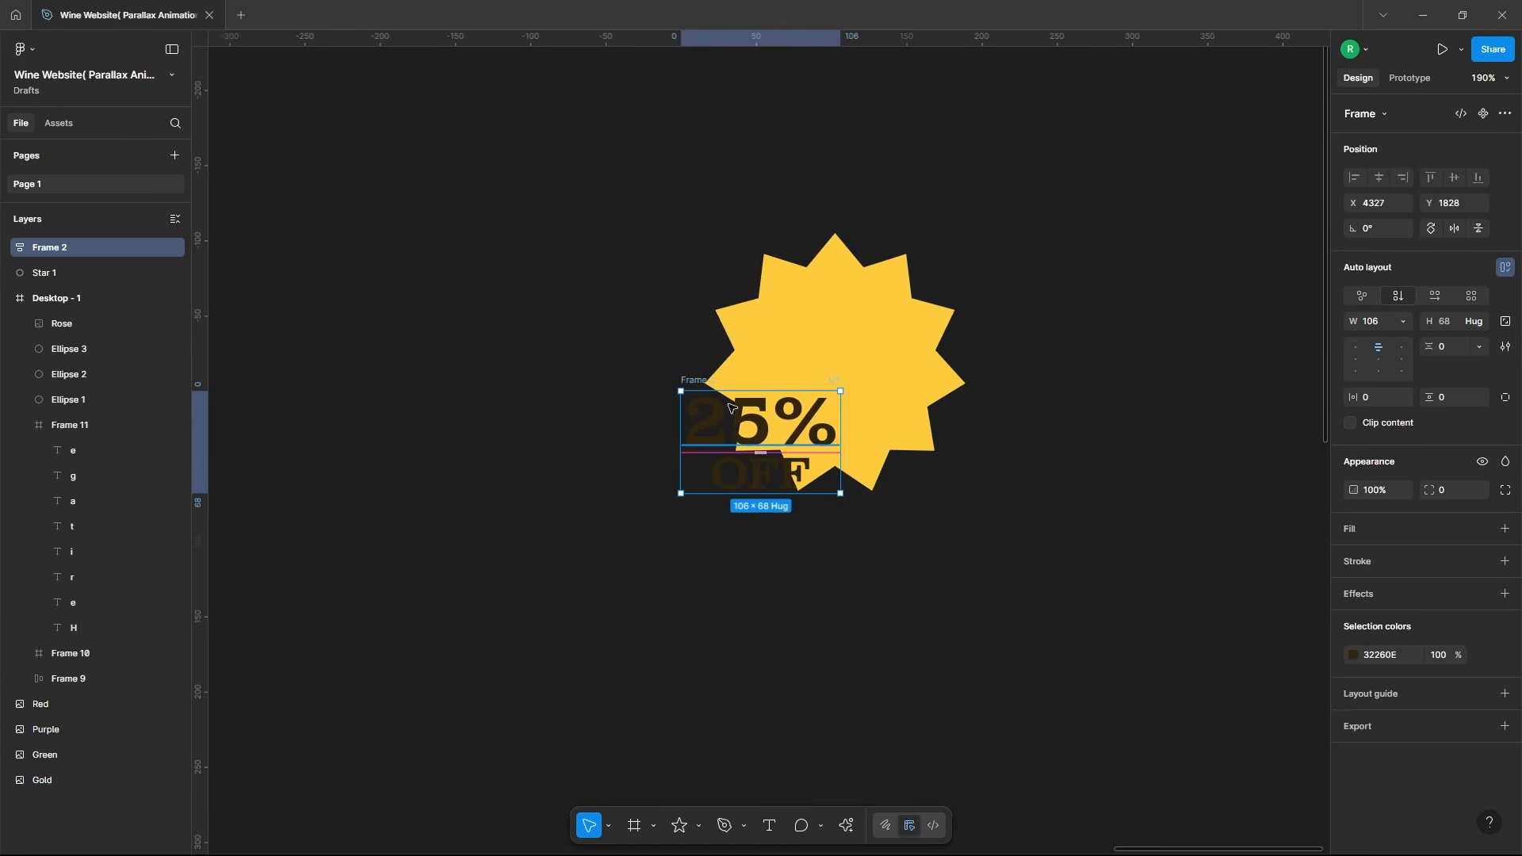
left_click_drag(751, 415, 1050, 329)
double_click(1050, 328)
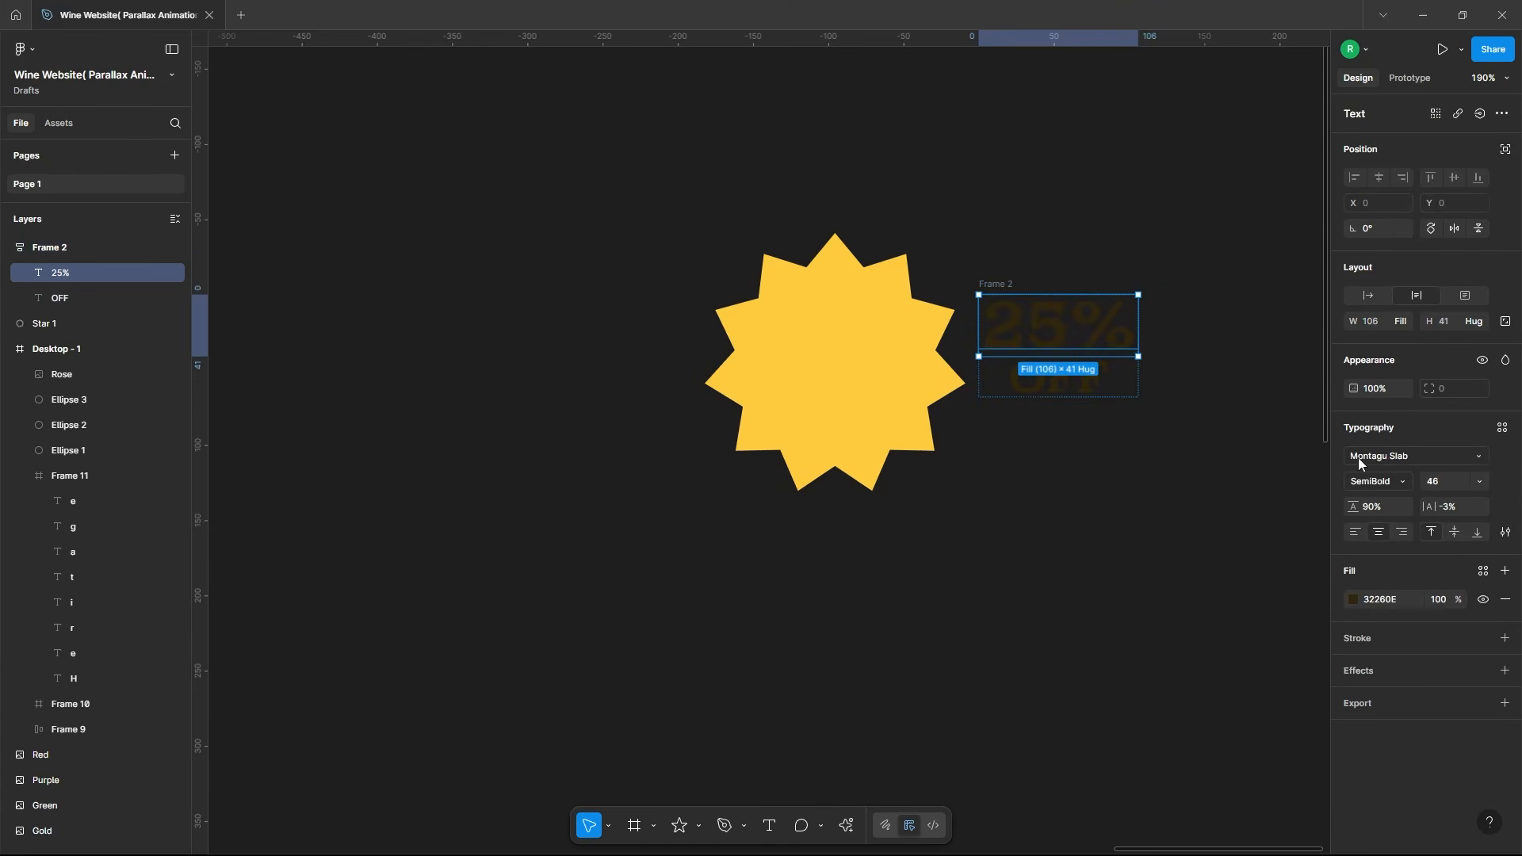
left_click(1124, 444)
left_click(1071, 380)
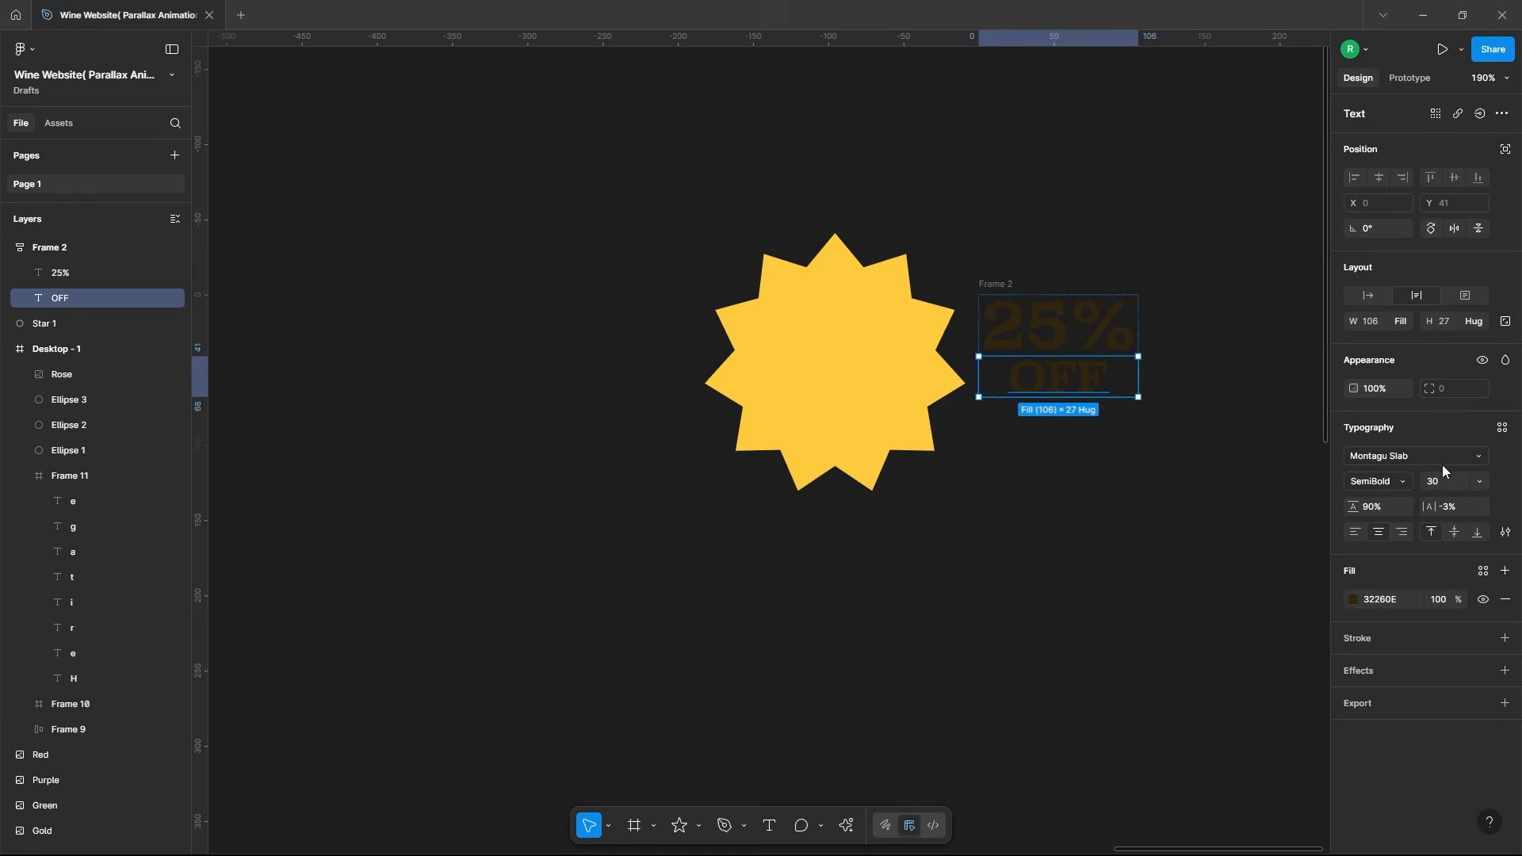
left_click(1087, 477)
Step: Place the 25% OFF text on the star and align the two to each other's horizontal and vertical centers
left_click(991, 283)
left_click_drag(991, 283, 788, 287)
left_click_drag(655, 167, 1017, 540)
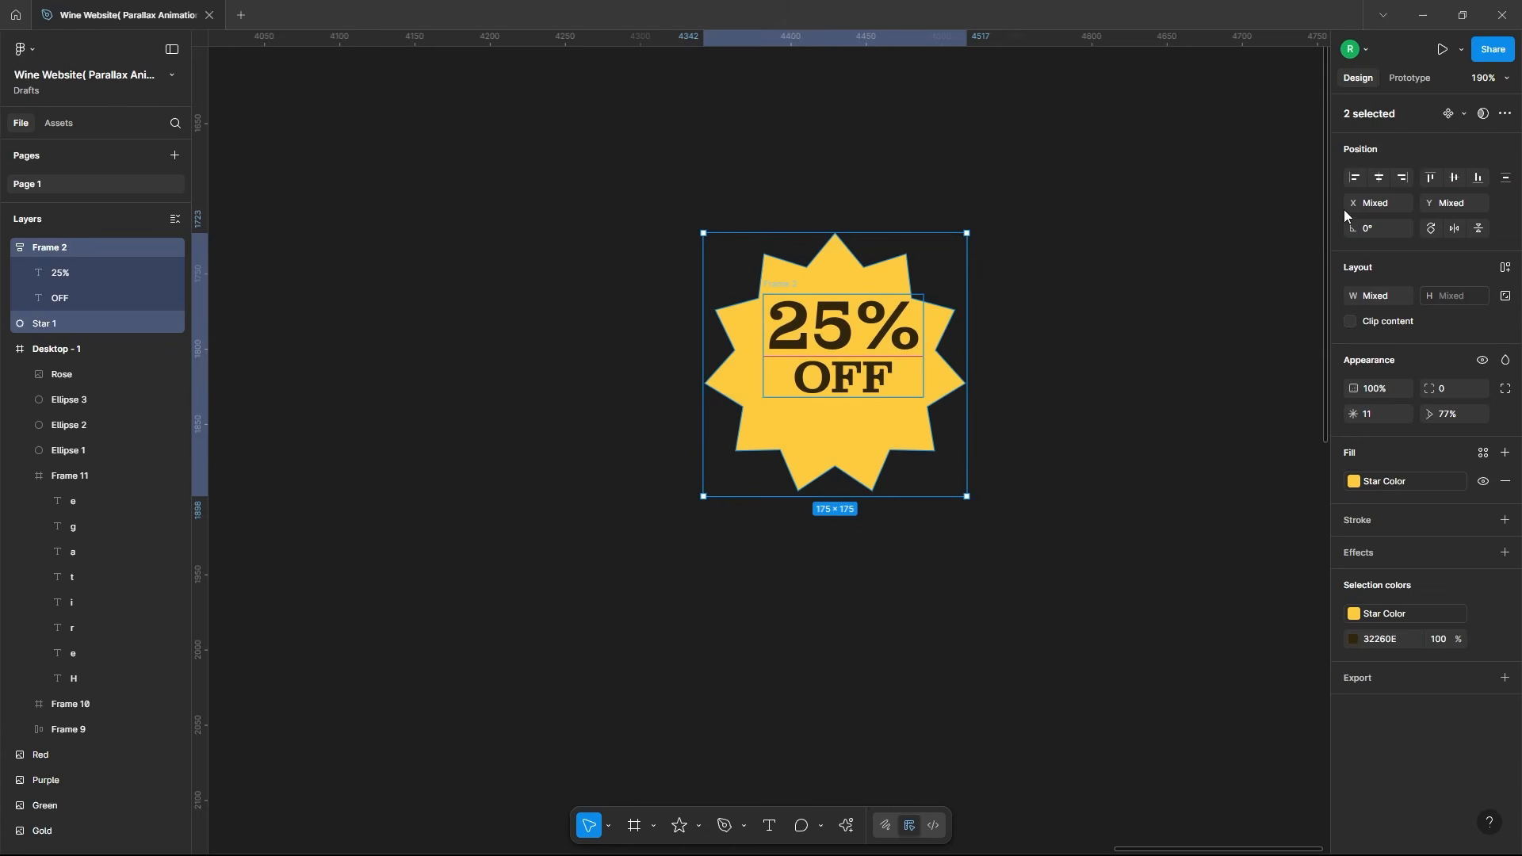
left_click(1379, 177)
left_click(1454, 176)
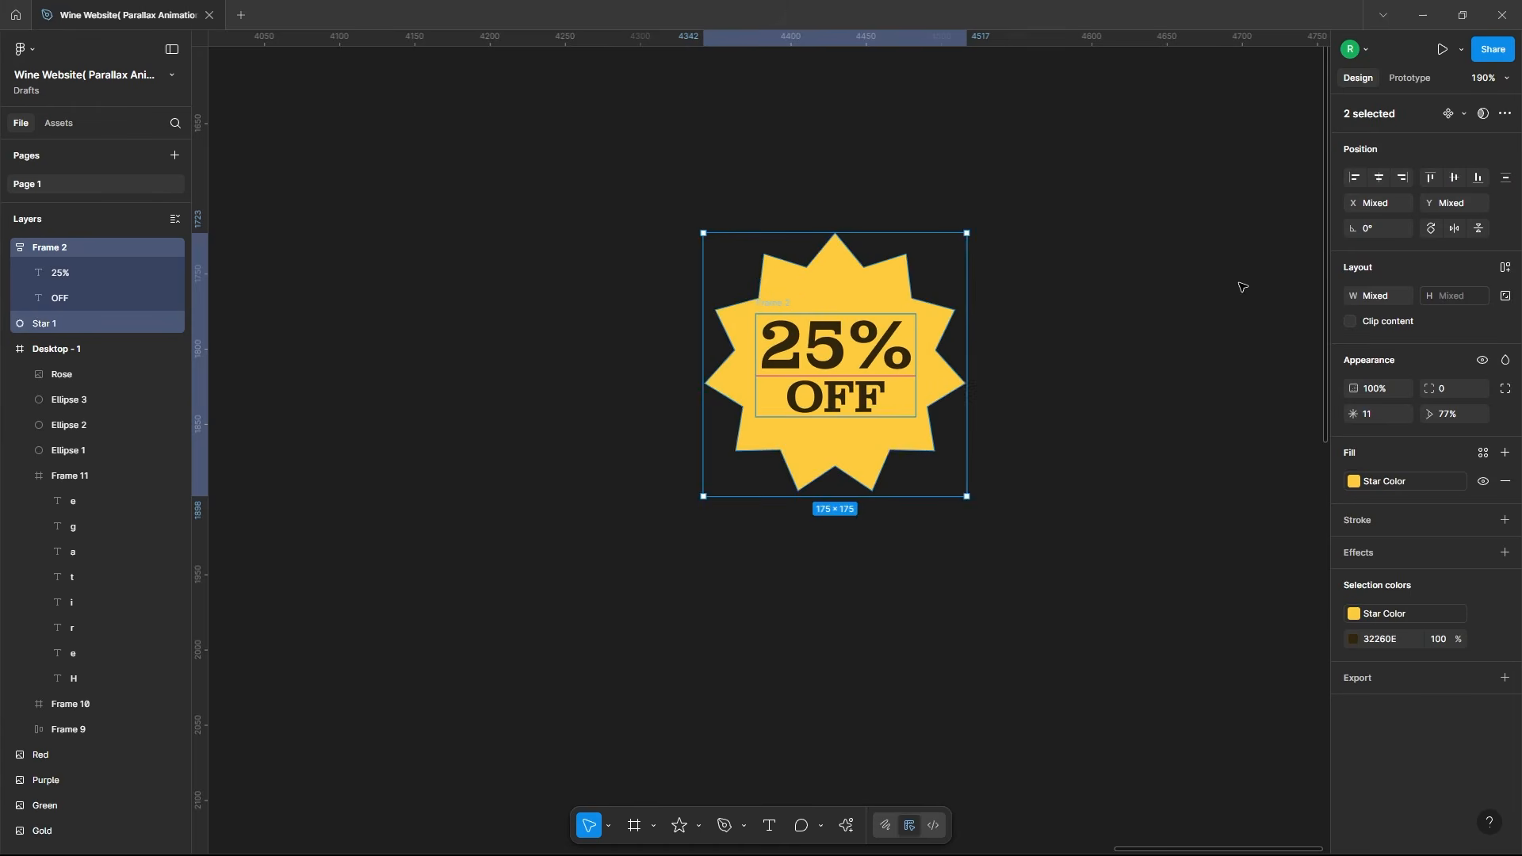
Step: Wrap the star and its 25% OFF text together in a single frame
right_click(834, 289)
left_click(877, 465)
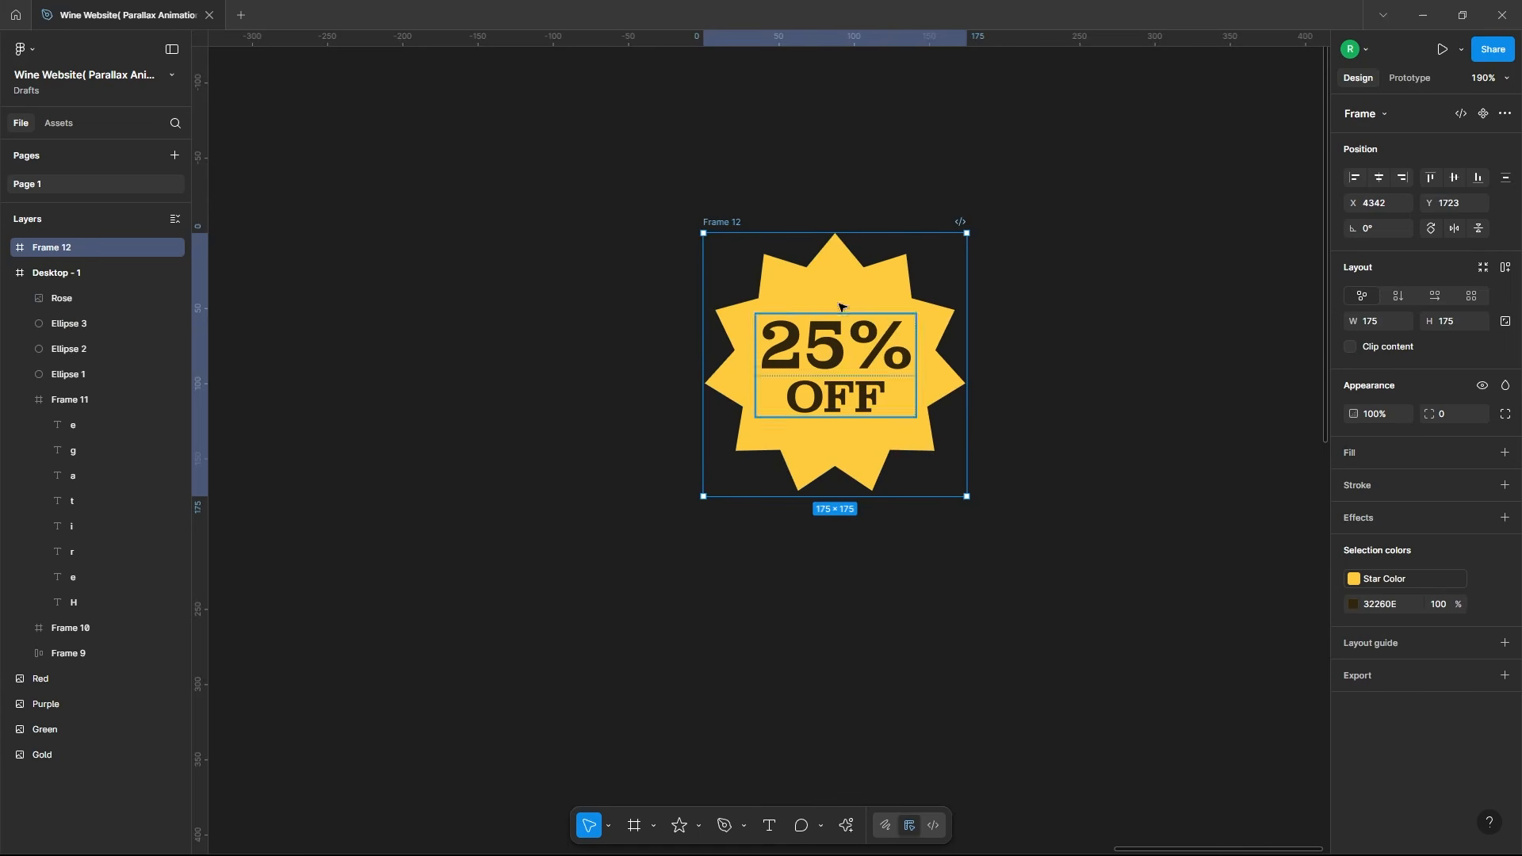
left_click(1075, 393)
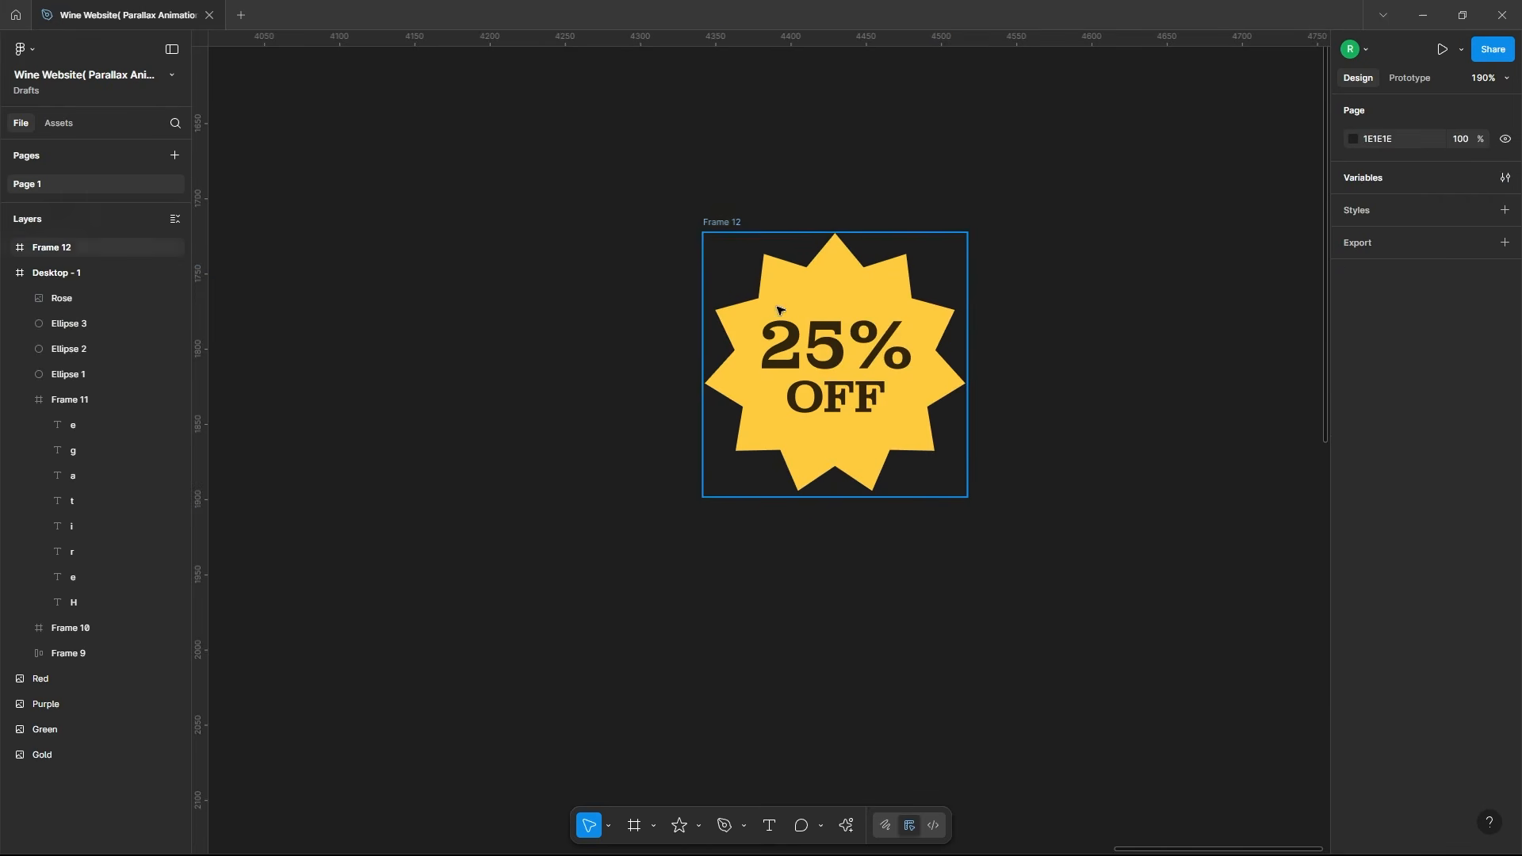
Step: Duplicate the badge frame beside the original and rotate the copy's star to -90°, leaving its text upright
left_click(778, 330)
scroll(442, 289, "down", 3)
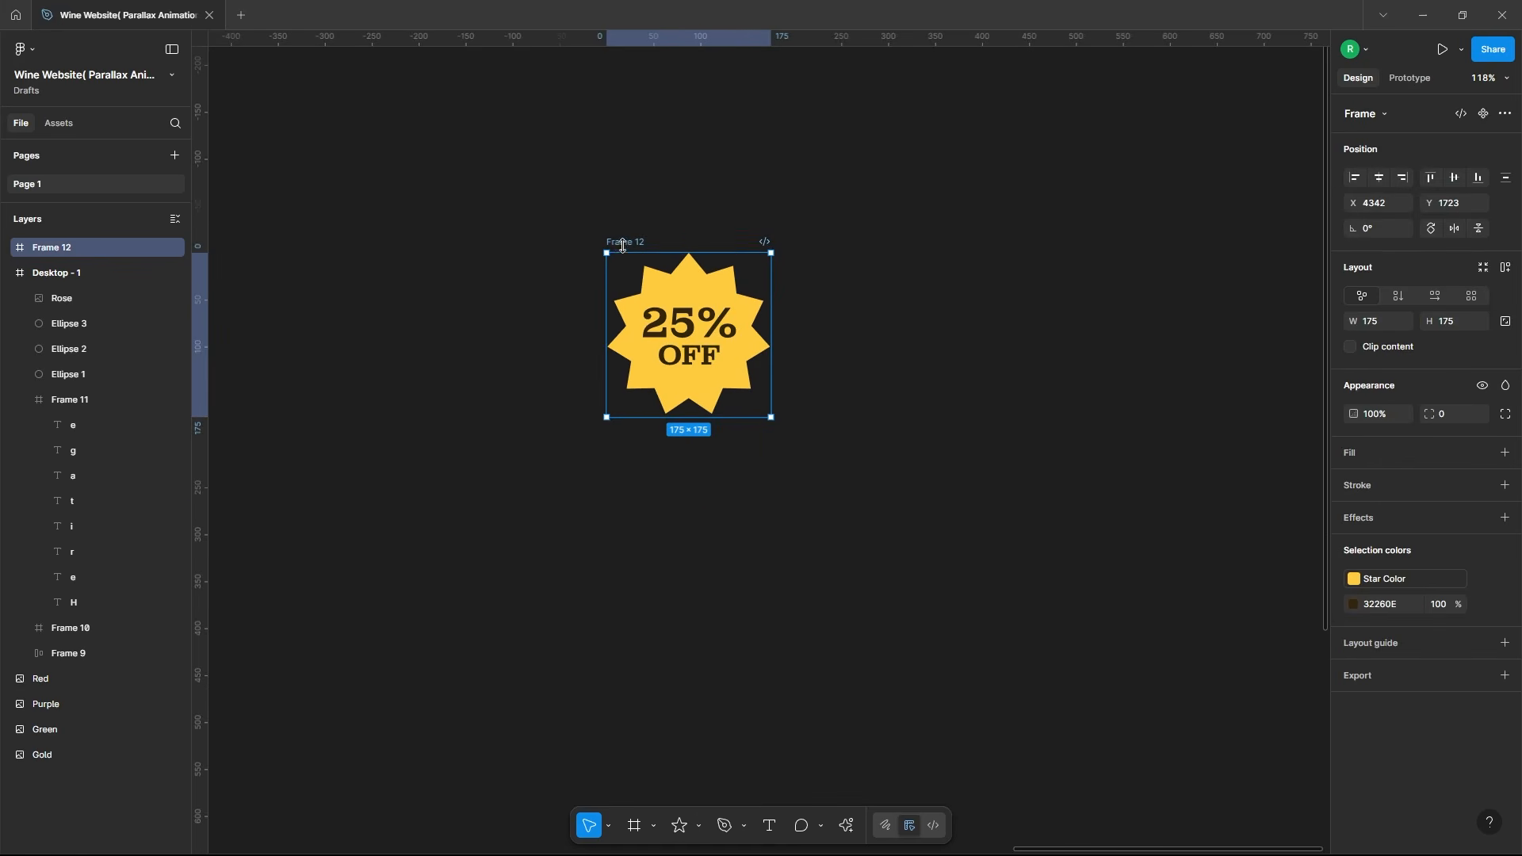
left_click_drag(628, 242, 846, 244, "alt")
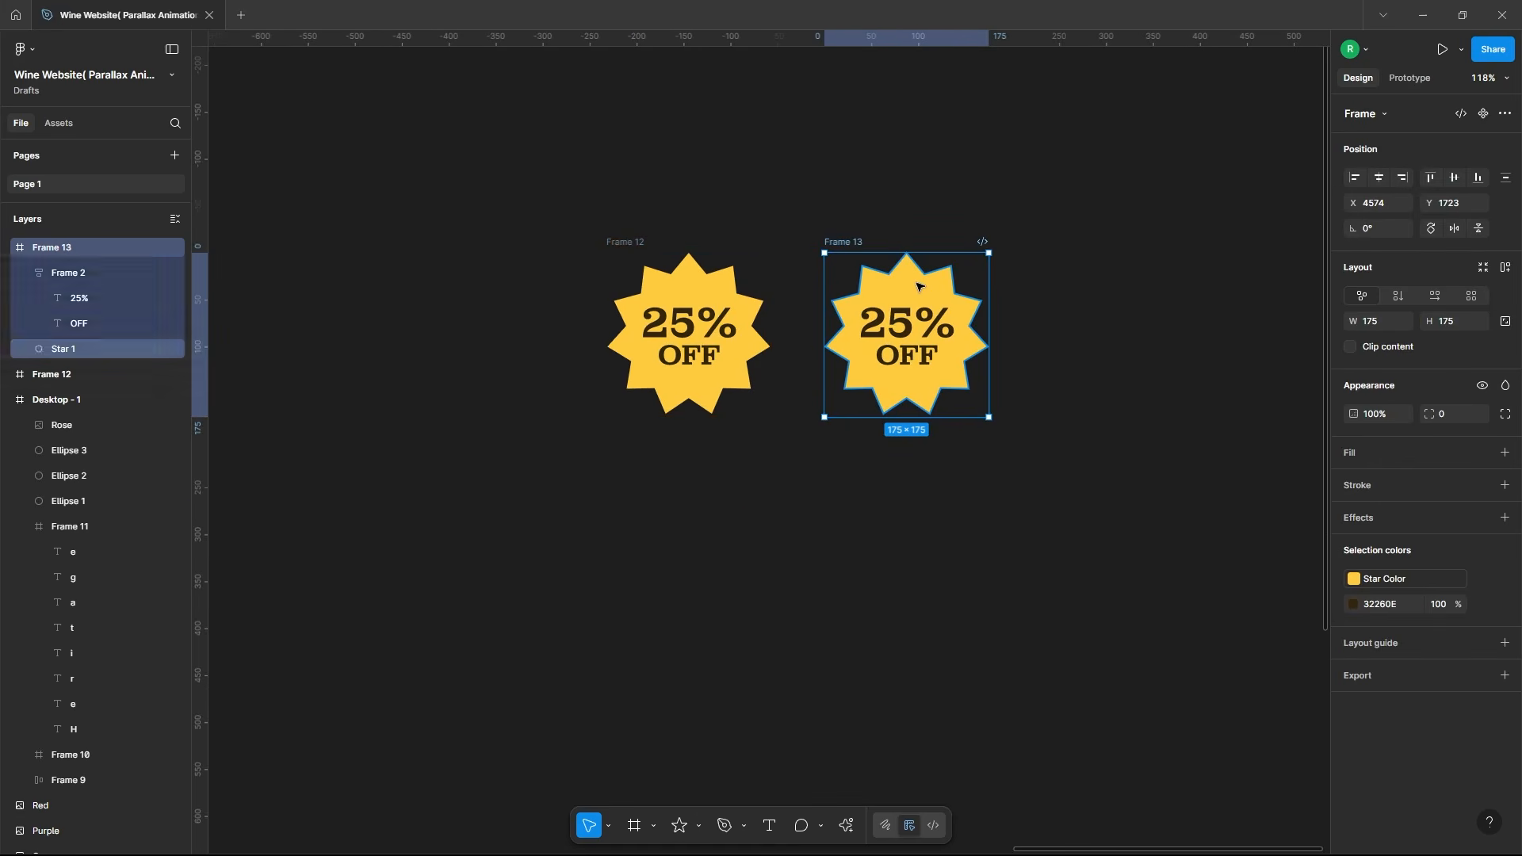
double_click(947, 292)
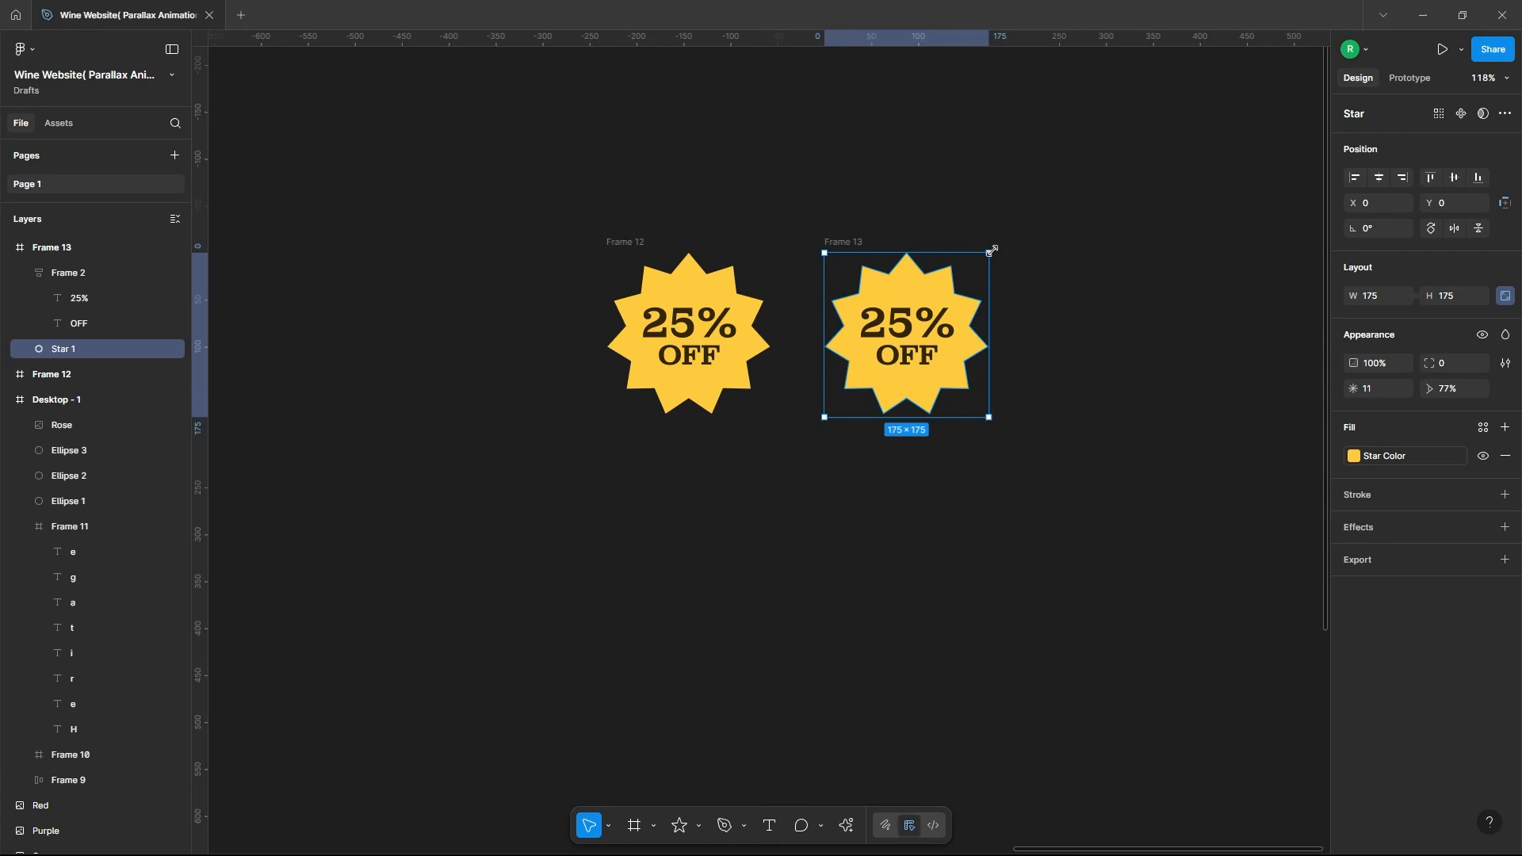
left_click_drag(991, 247, 1006, 418)
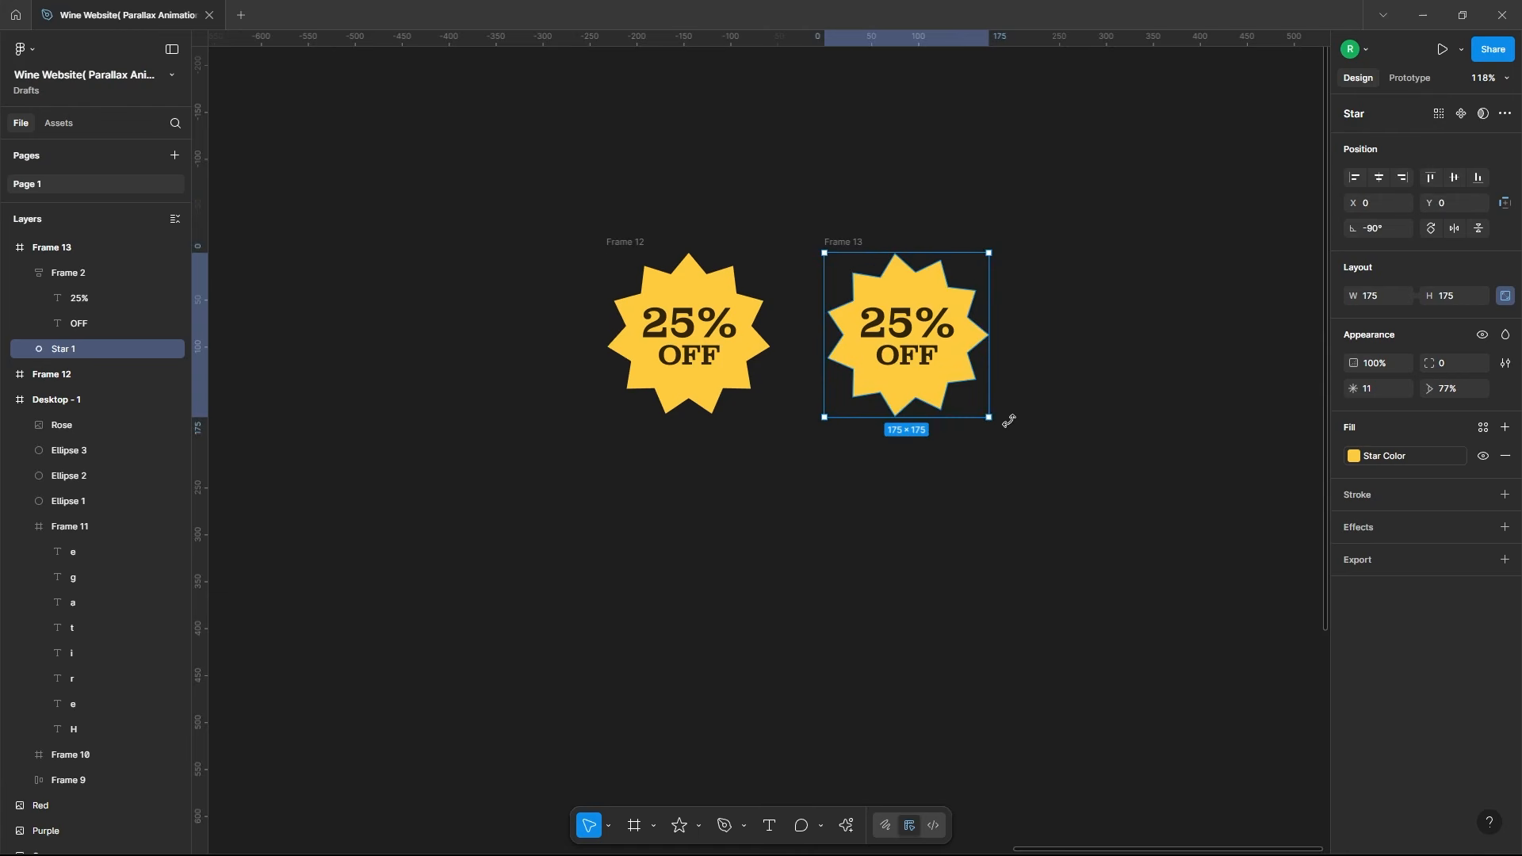
left_click(1088, 347)
Step: Duplicate the second badge to extend the row and rotate the new copy's star to 180°
scroll(708, 330, "down", 4)
left_click(796, 276)
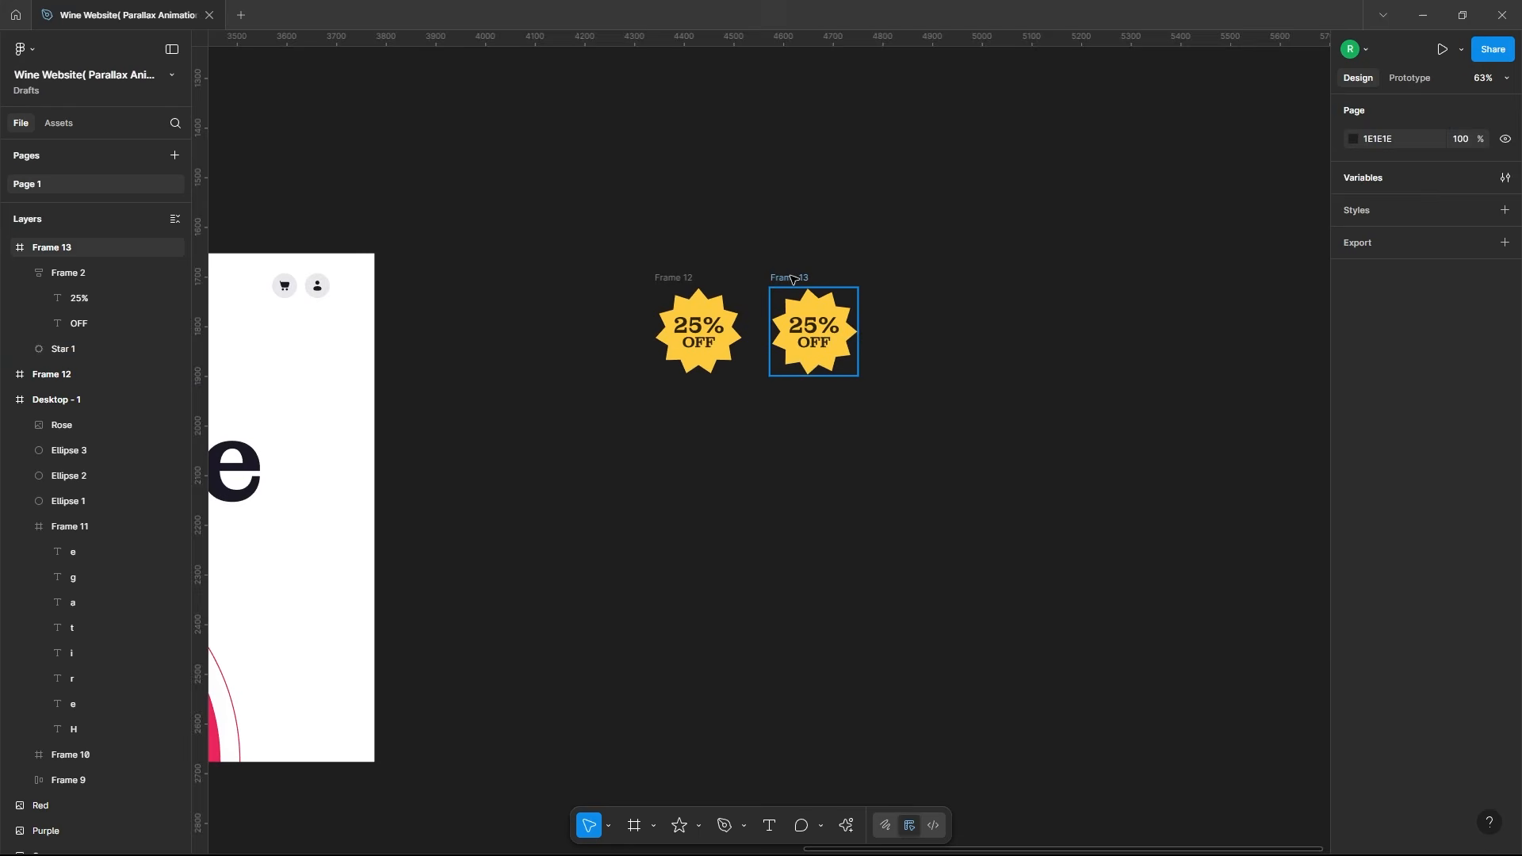
left_click_drag(797, 277, 1001, 395, "alt")
left_click(954, 307)
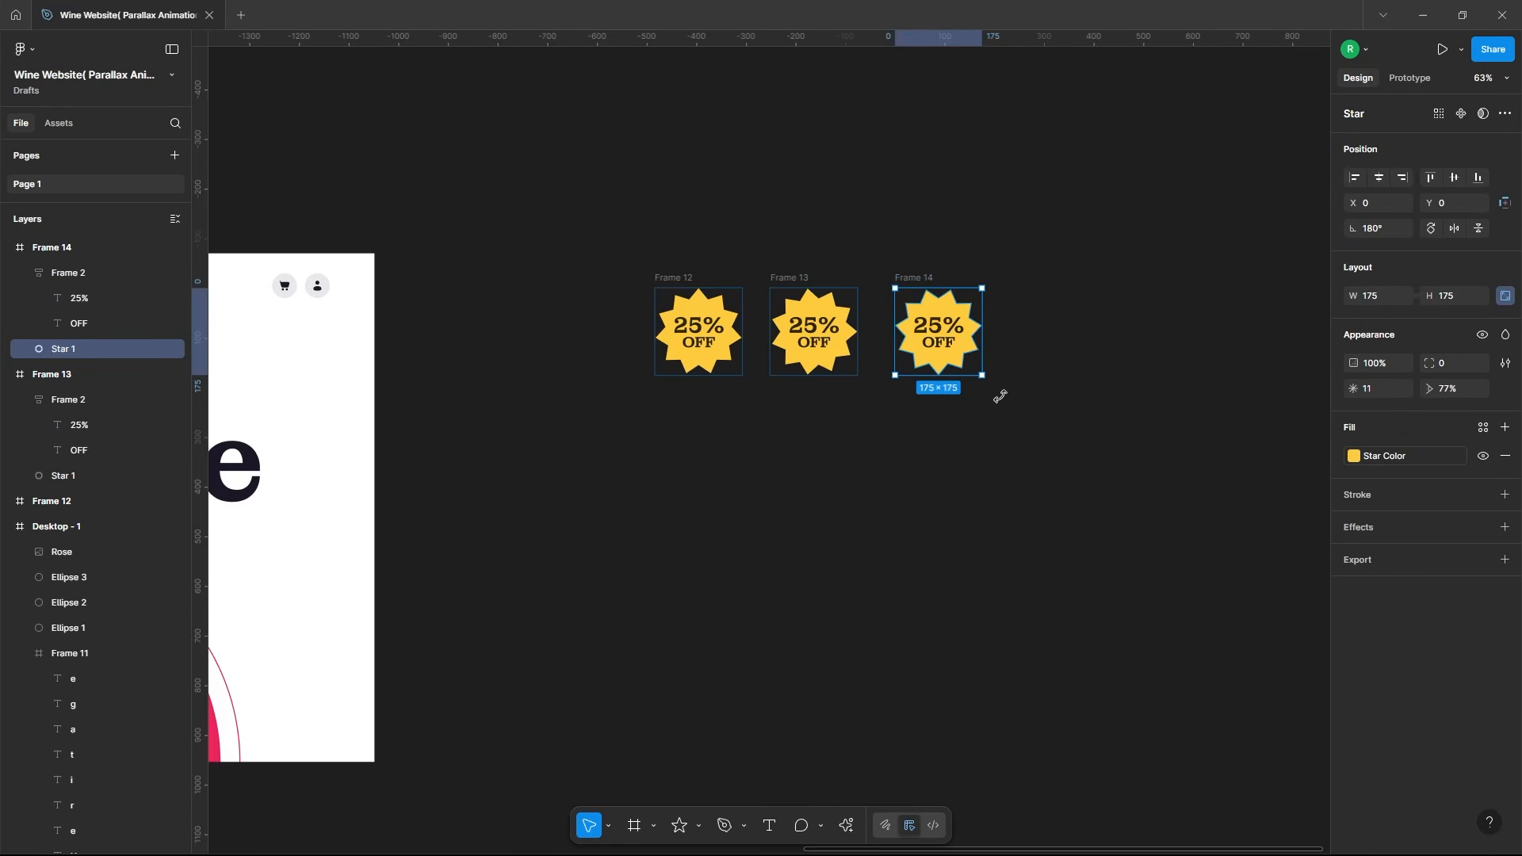
Step: Duplicate the third badge along the row and rotate the fourth badge's star to 90°
left_click(914, 279)
left_click_drag(928, 279, 1049, 279)
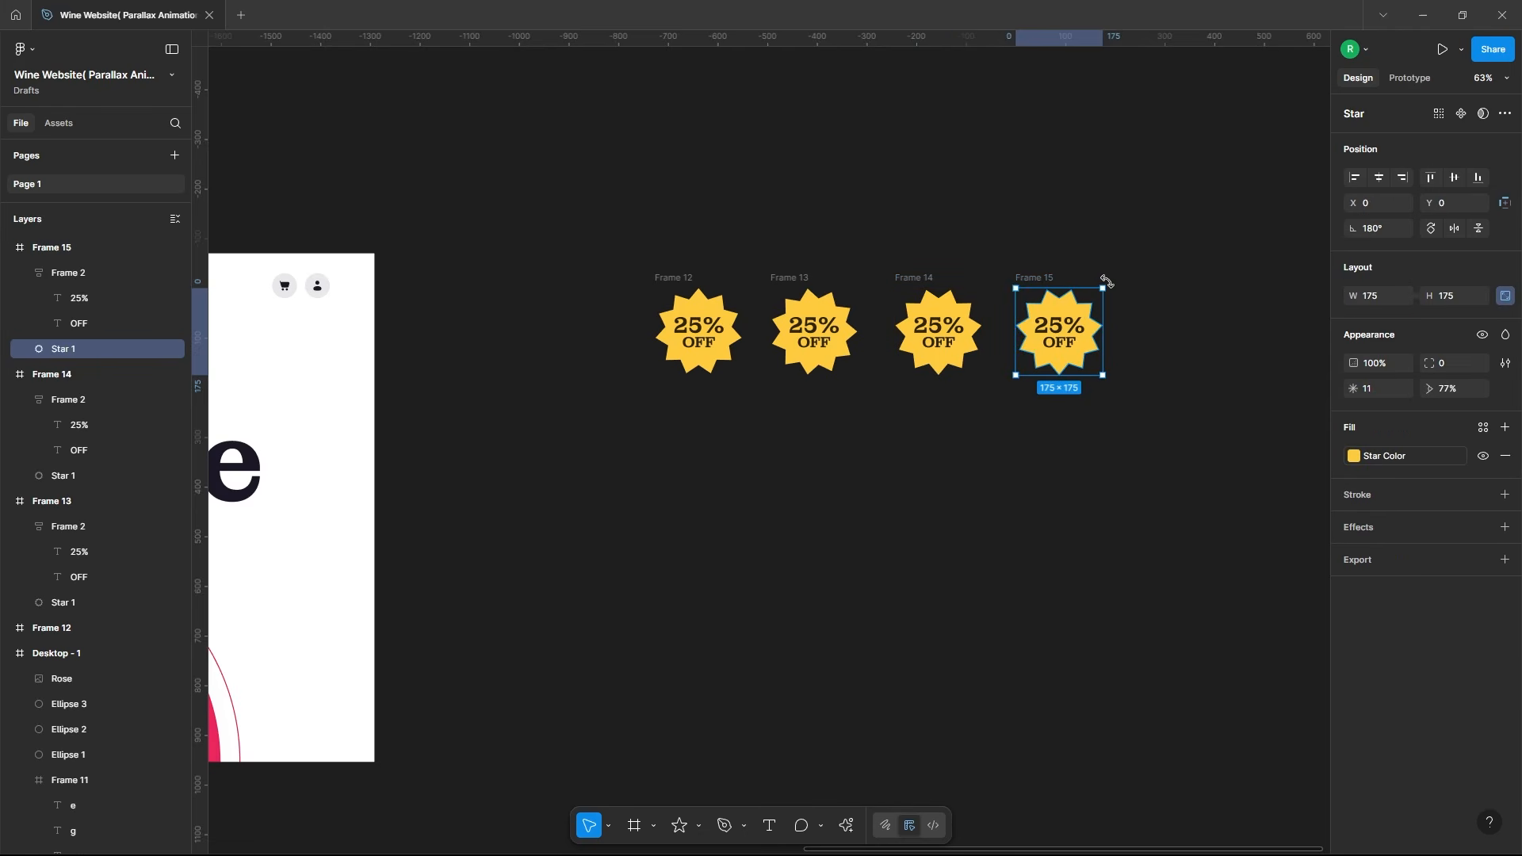
left_click_drag(1106, 283, 1123, 385)
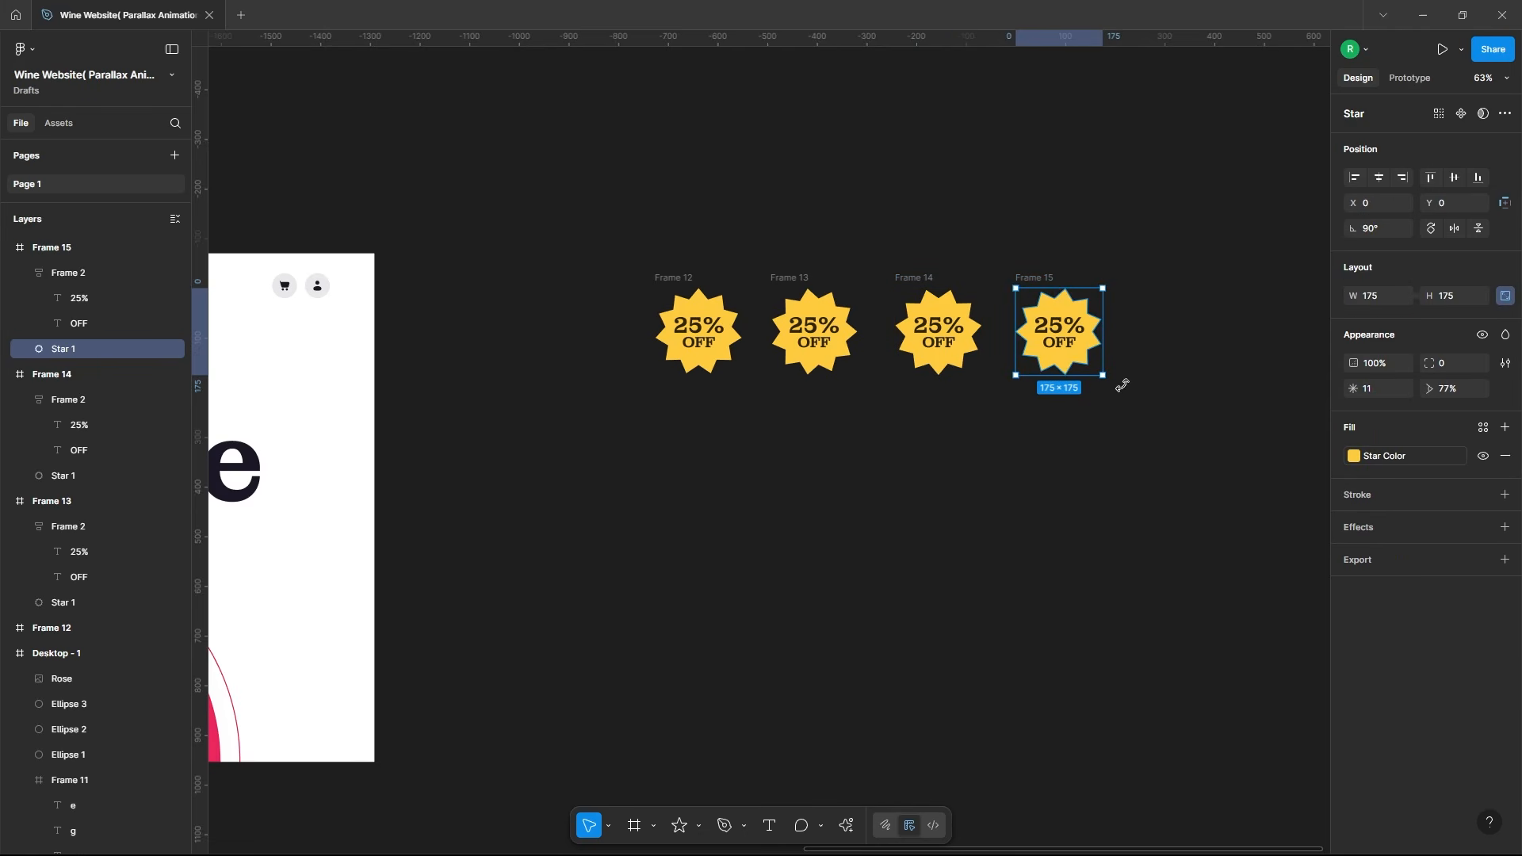
Step: Duplicate the fourth badge to make a fifth and rotate its star to 0°
left_click(1034, 277)
key("ctrl+d")
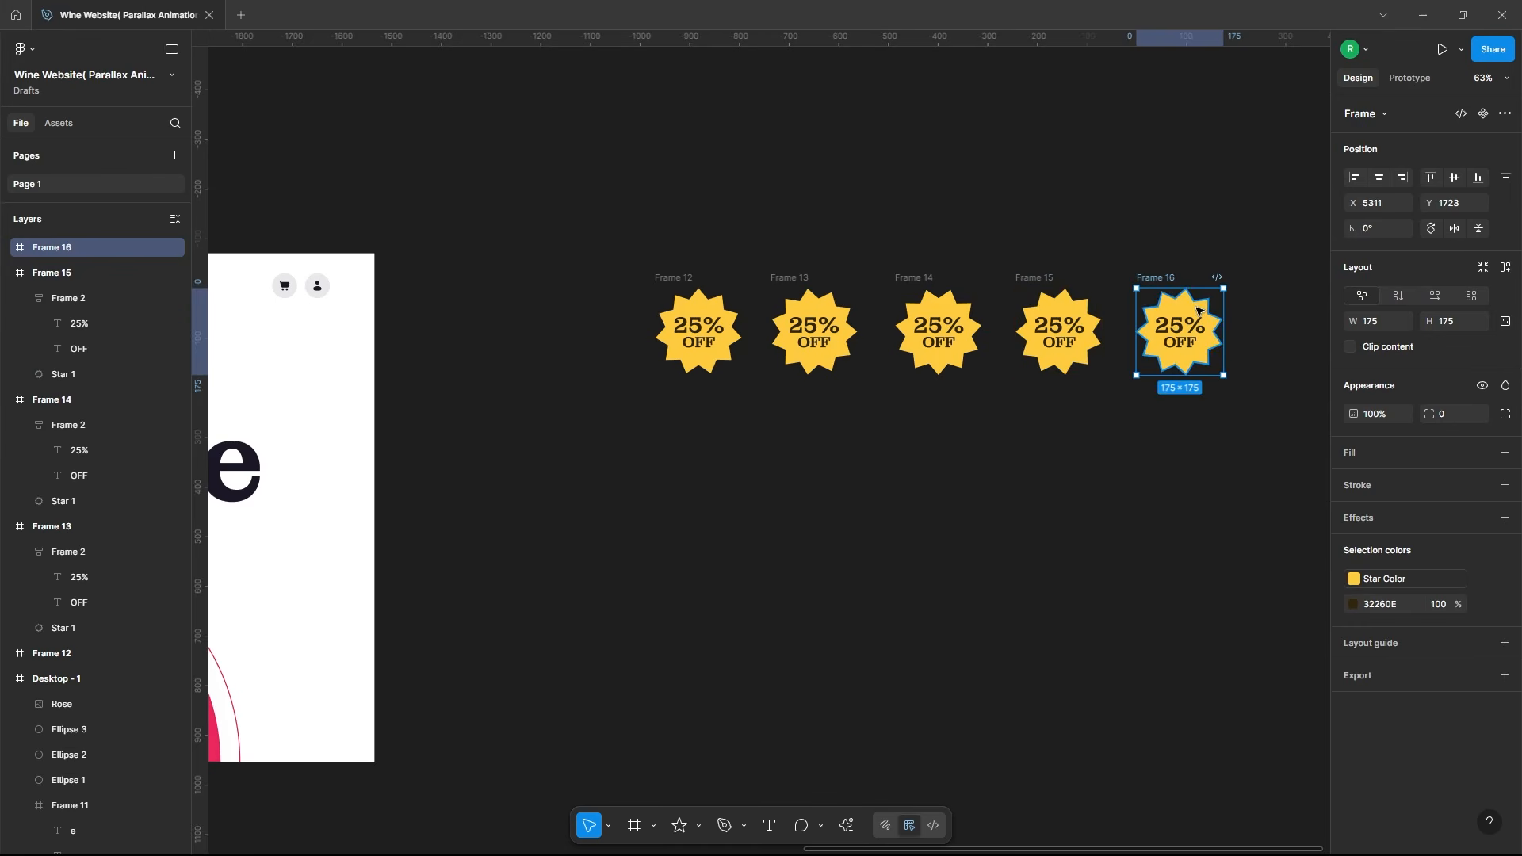
left_click(1213, 301)
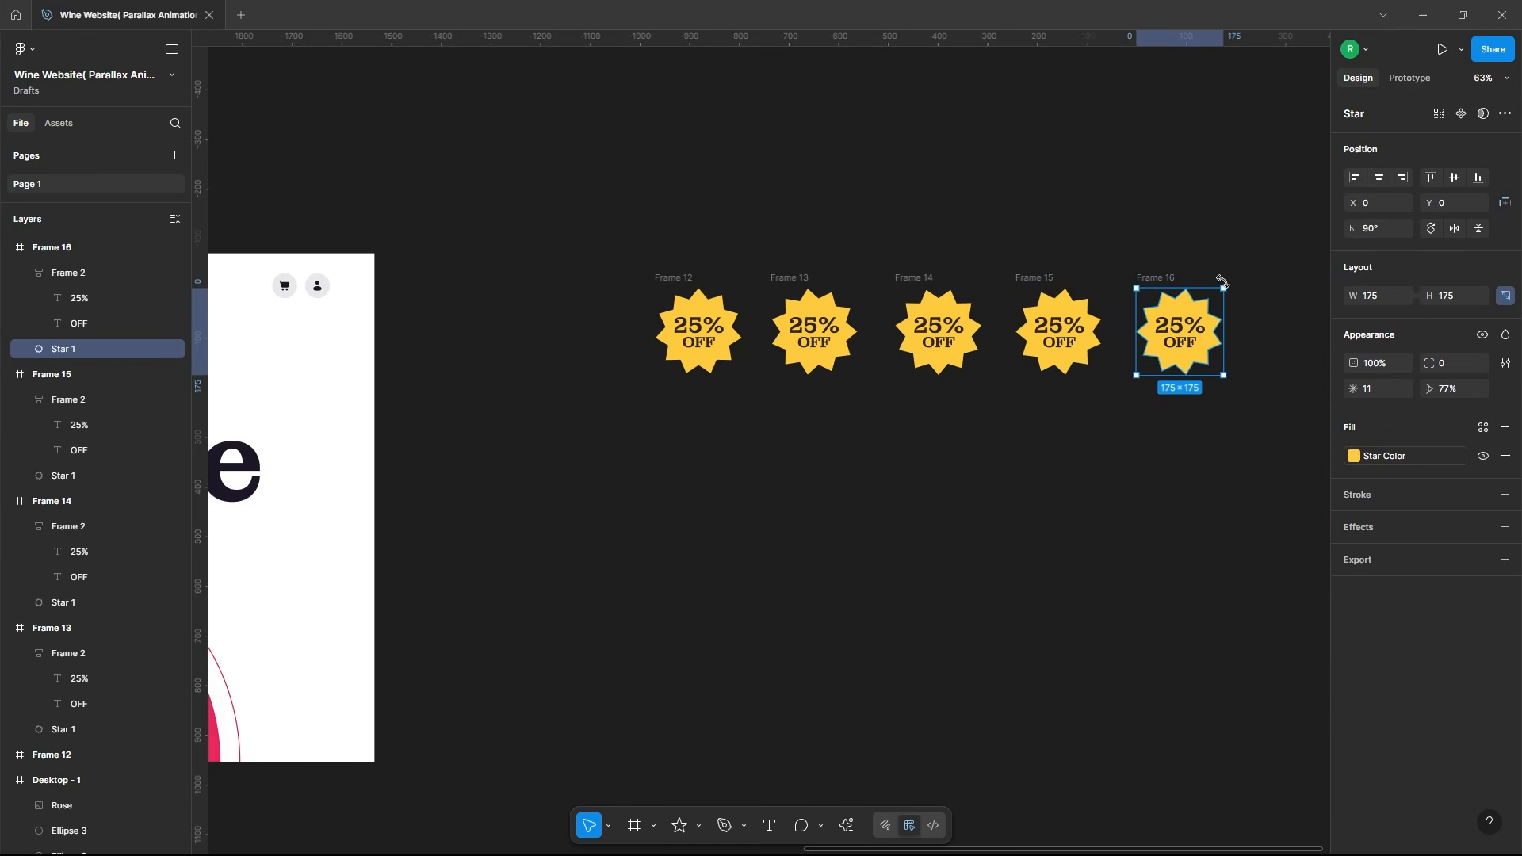
left_click_drag(1219, 282, 1243, 377)
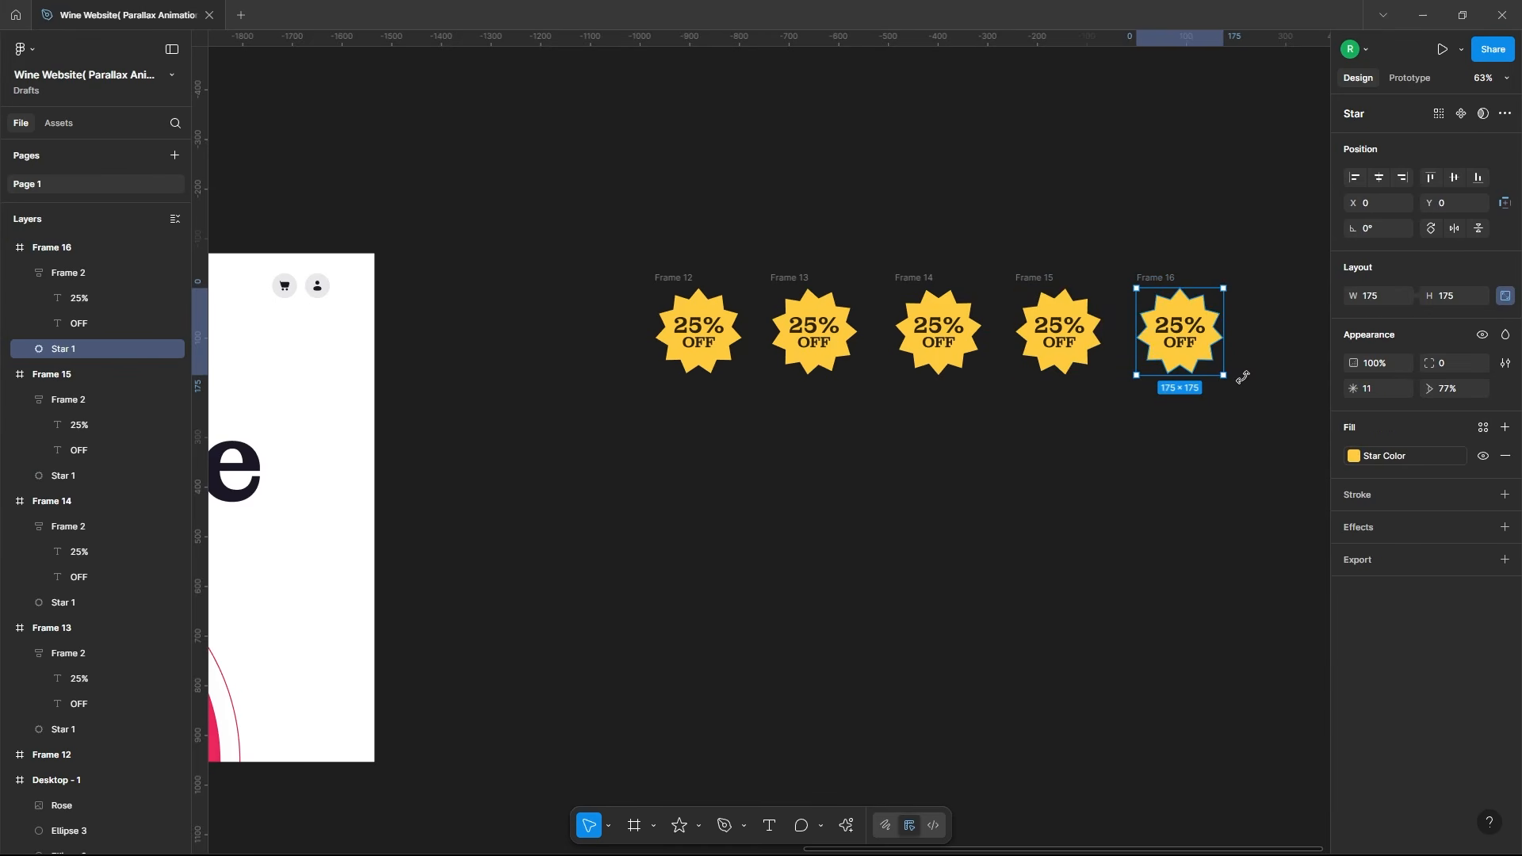
Step: Space the five badge frames evenly at 68 and turn them into a component set
left_click(1217, 458)
left_click_drag(593, 223, 1292, 487)
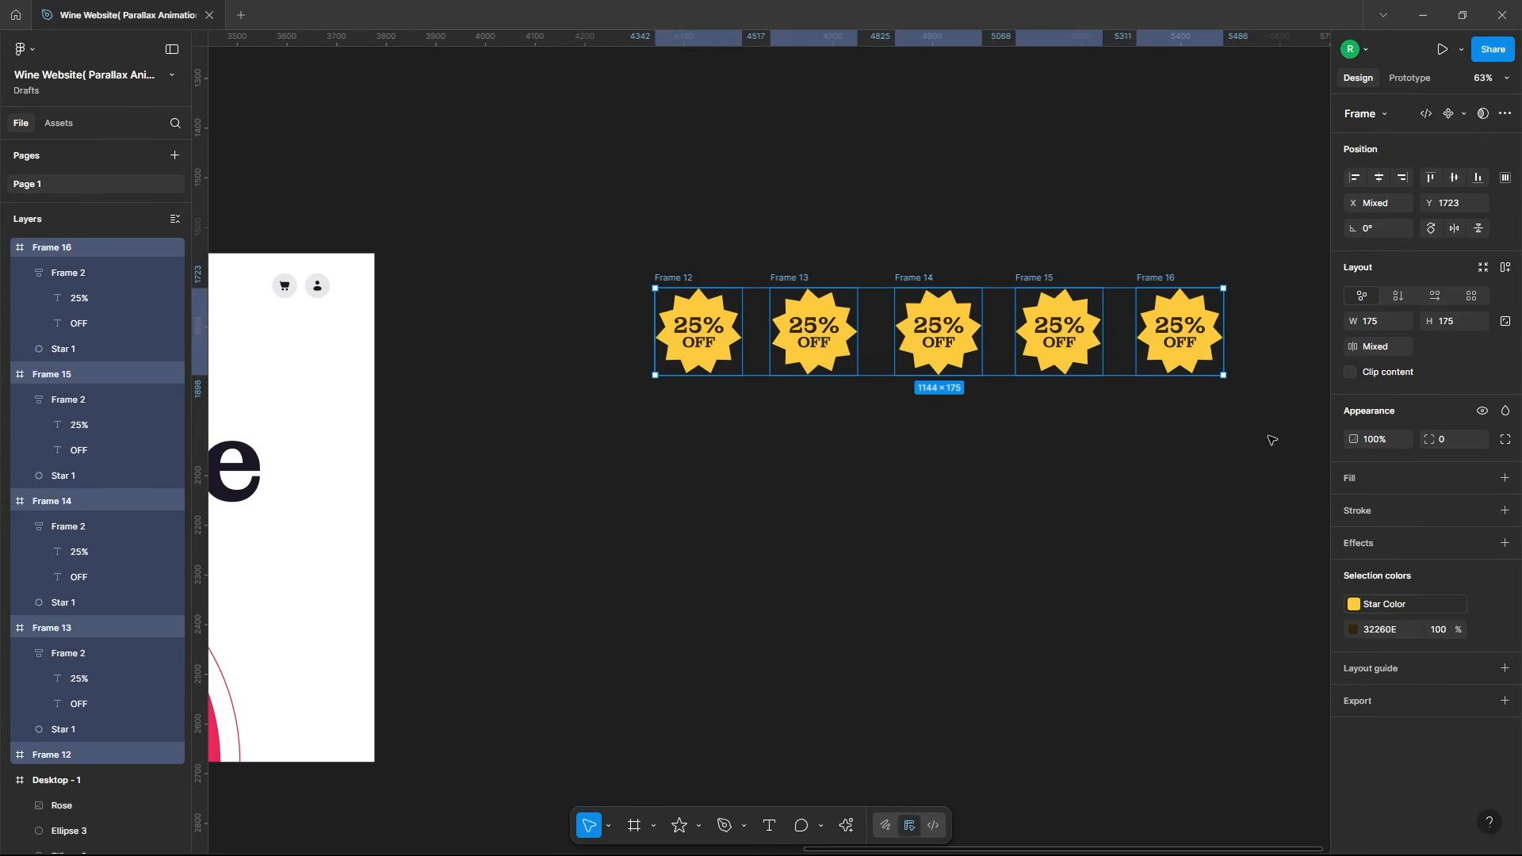
left_click(1211, 364)
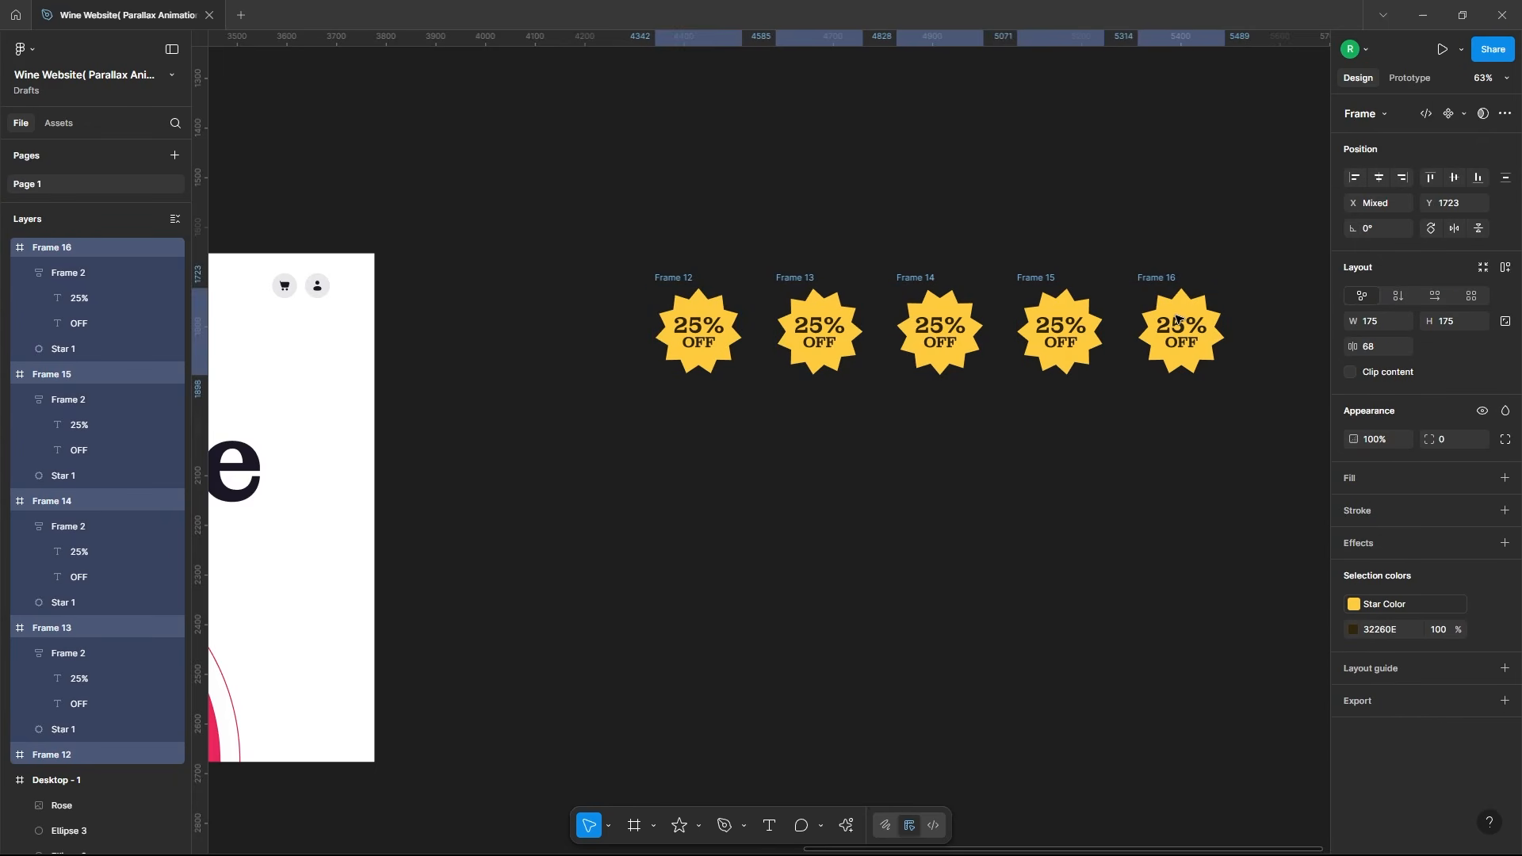
left_click(1465, 113)
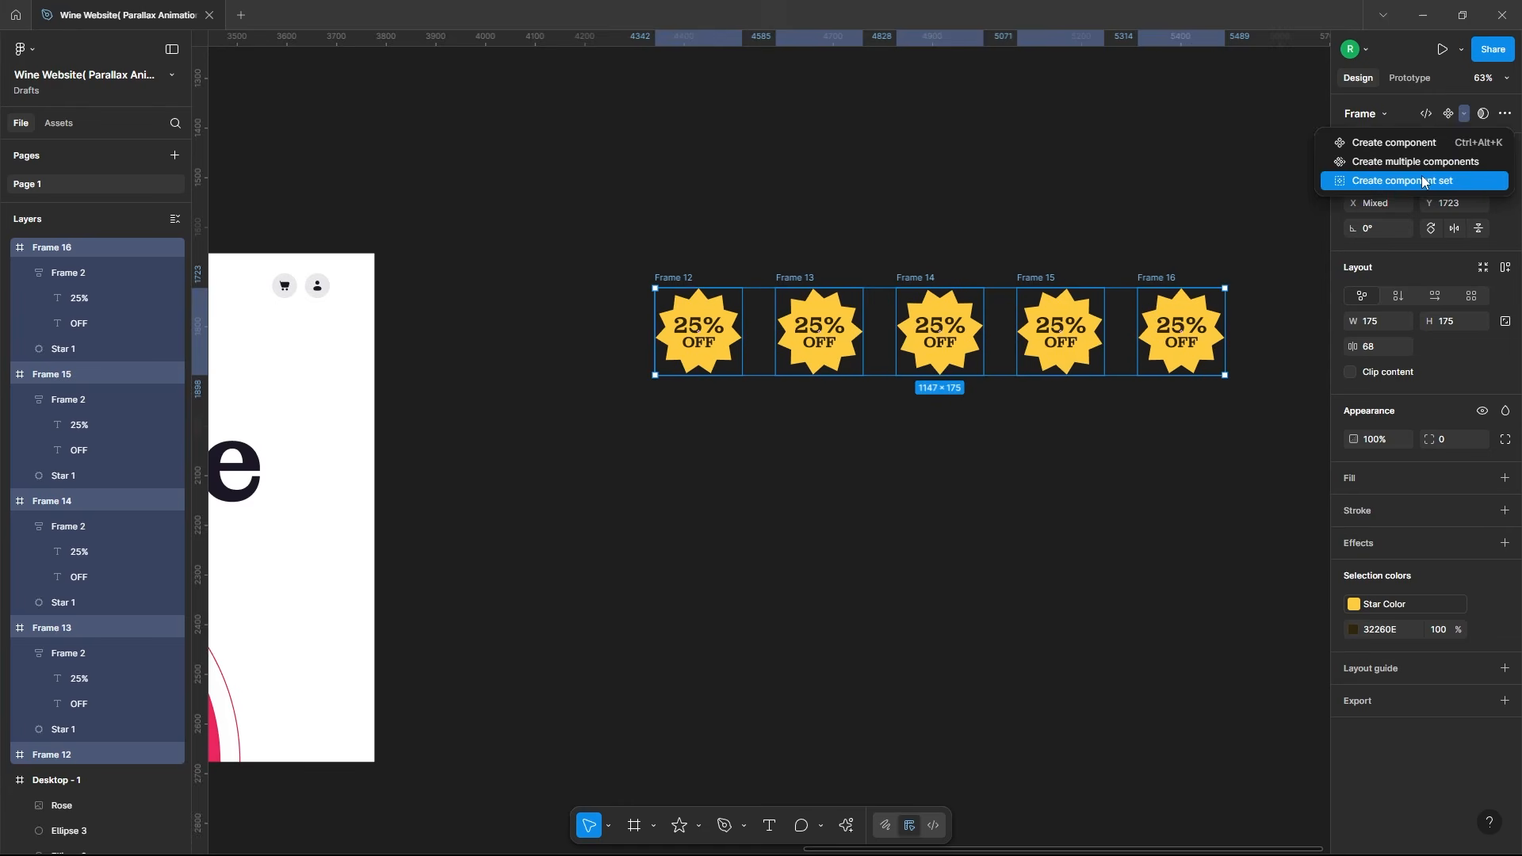
left_click(1424, 183)
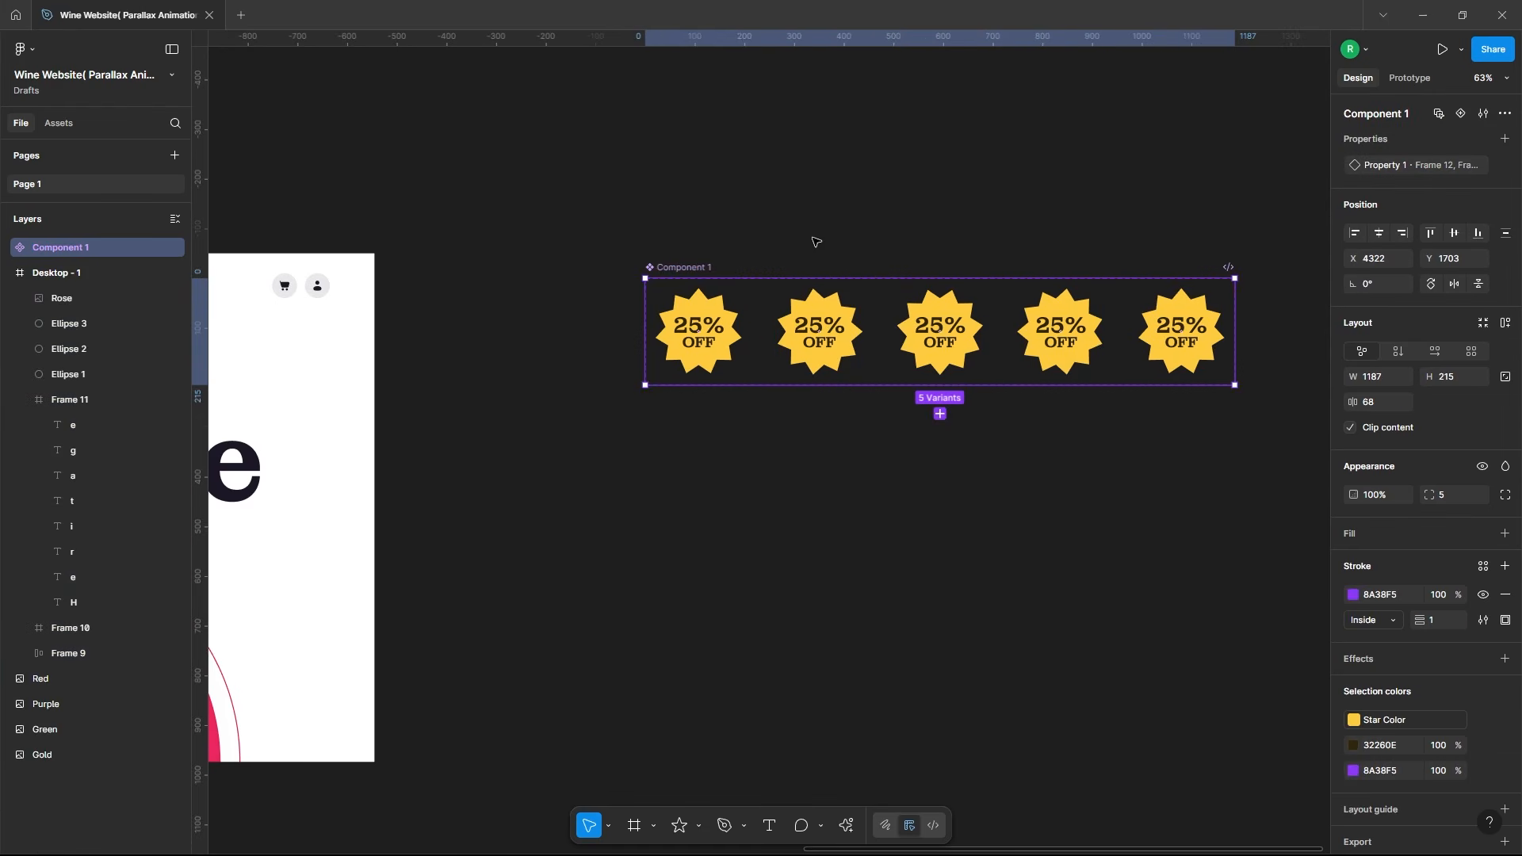
Step: Add a prototype interaction from the first badge variant to the second, triggered After delay with a 1 ms delay
left_click(709, 317)
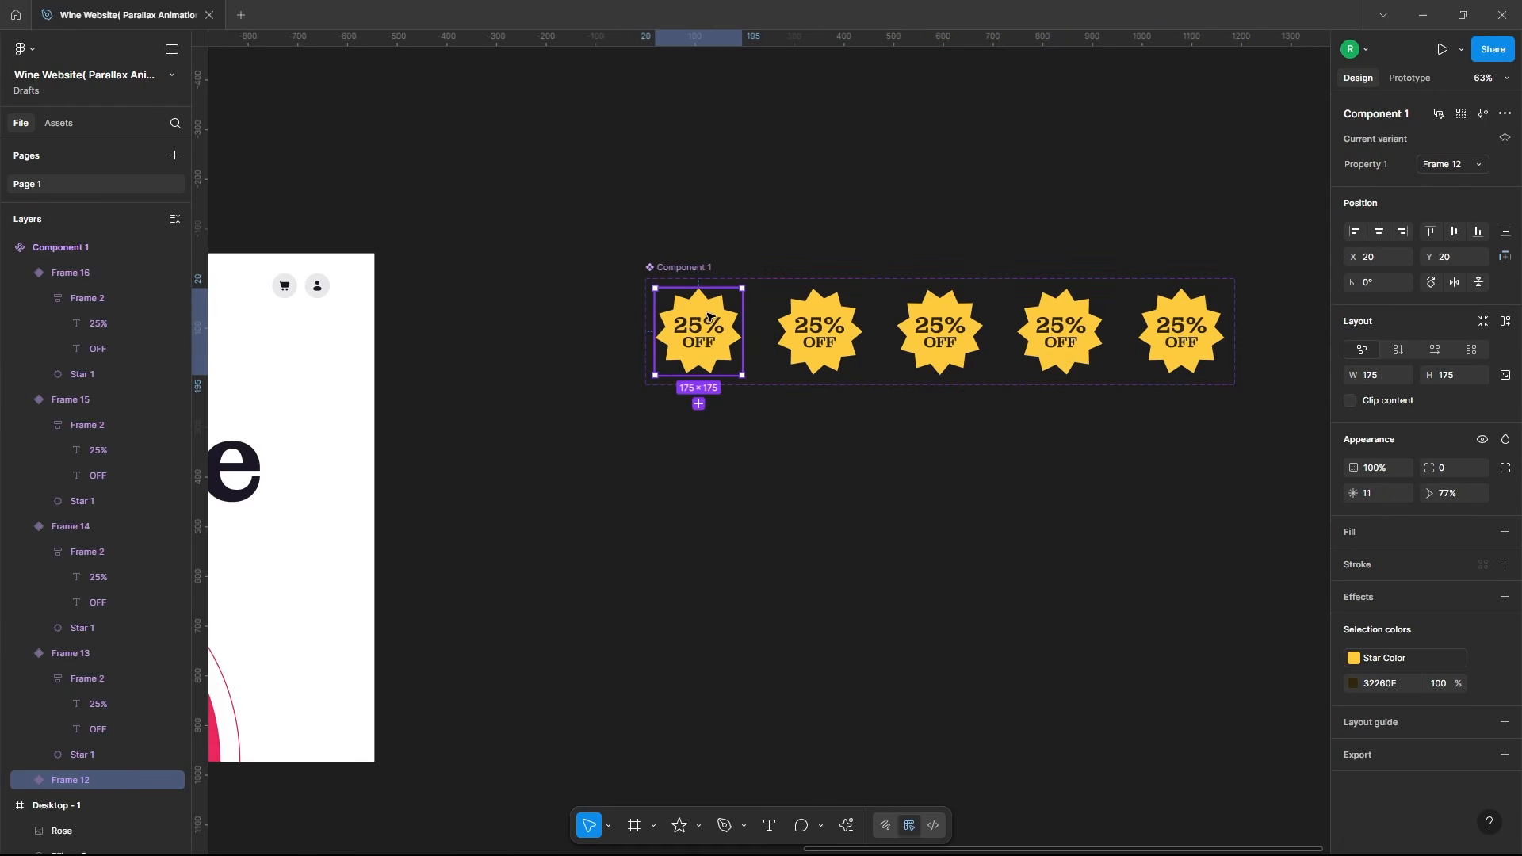
left_click(1409, 79)
left_click_drag(742, 331, 829, 336)
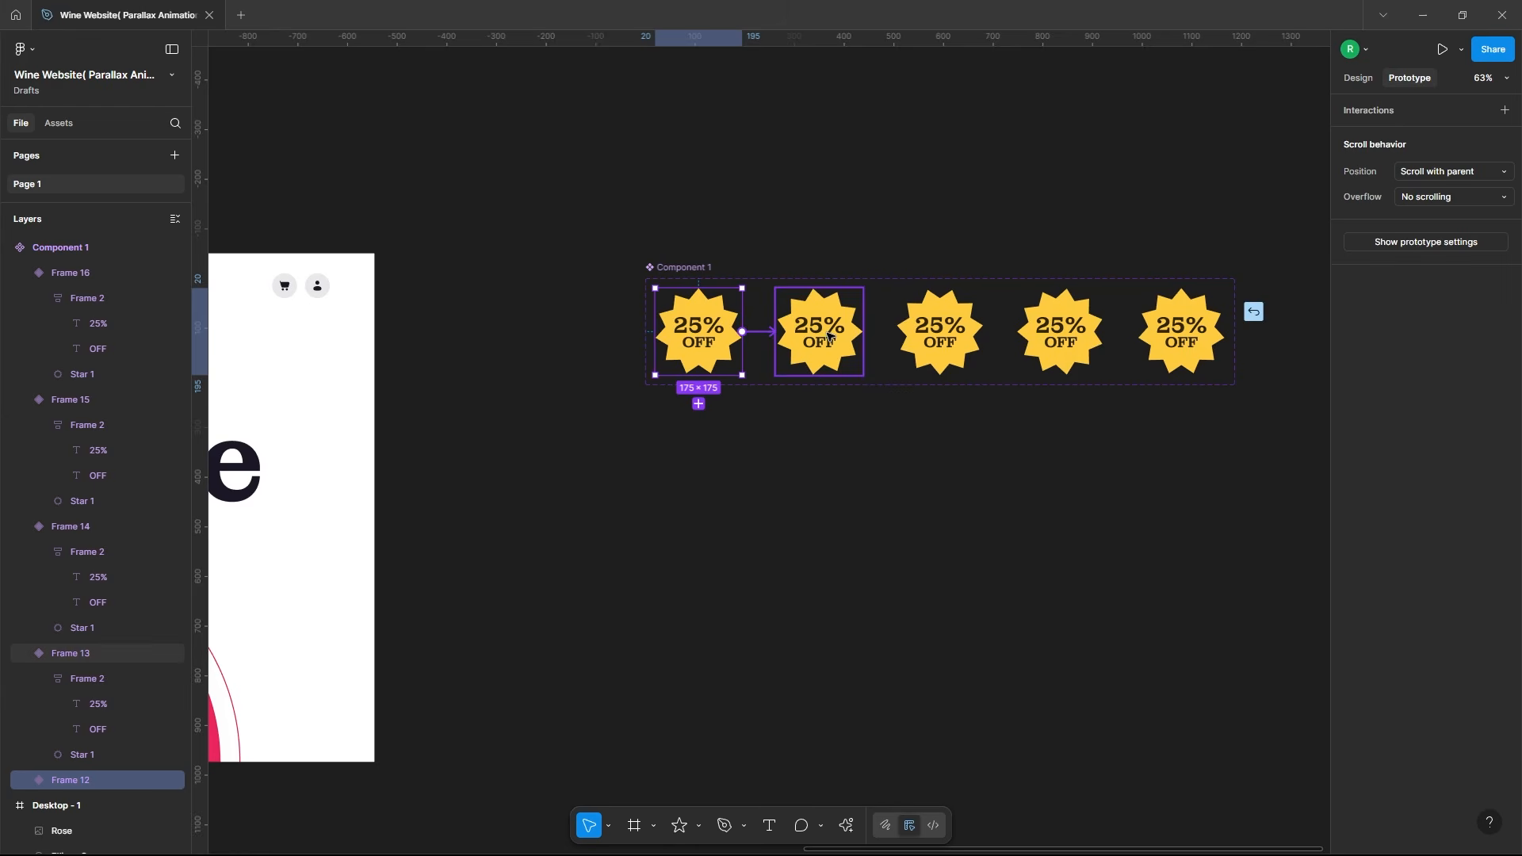
left_click(793, 406)
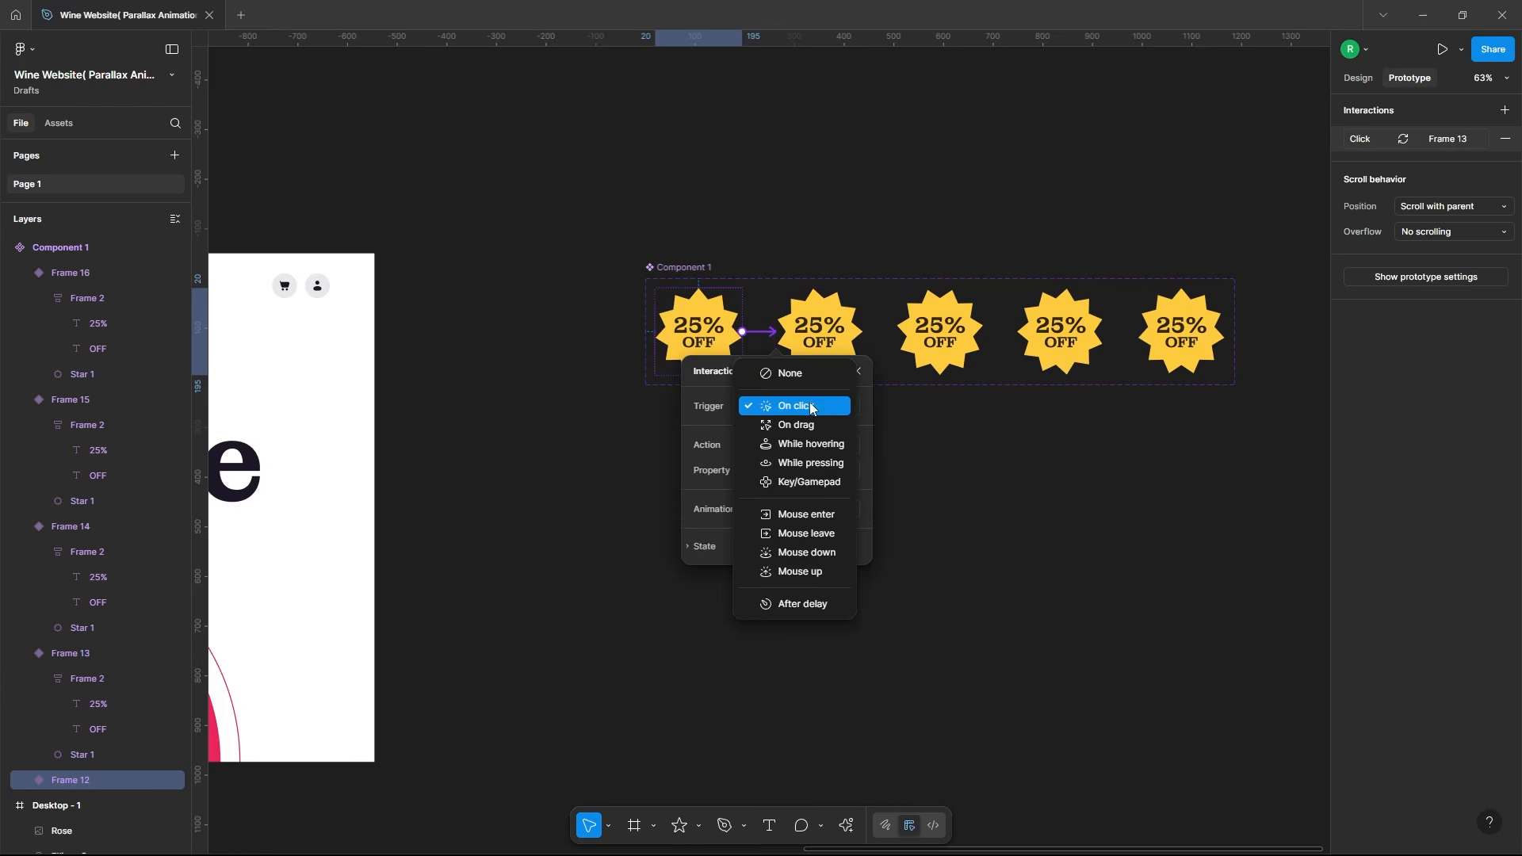
left_click(821, 605)
key("Return")
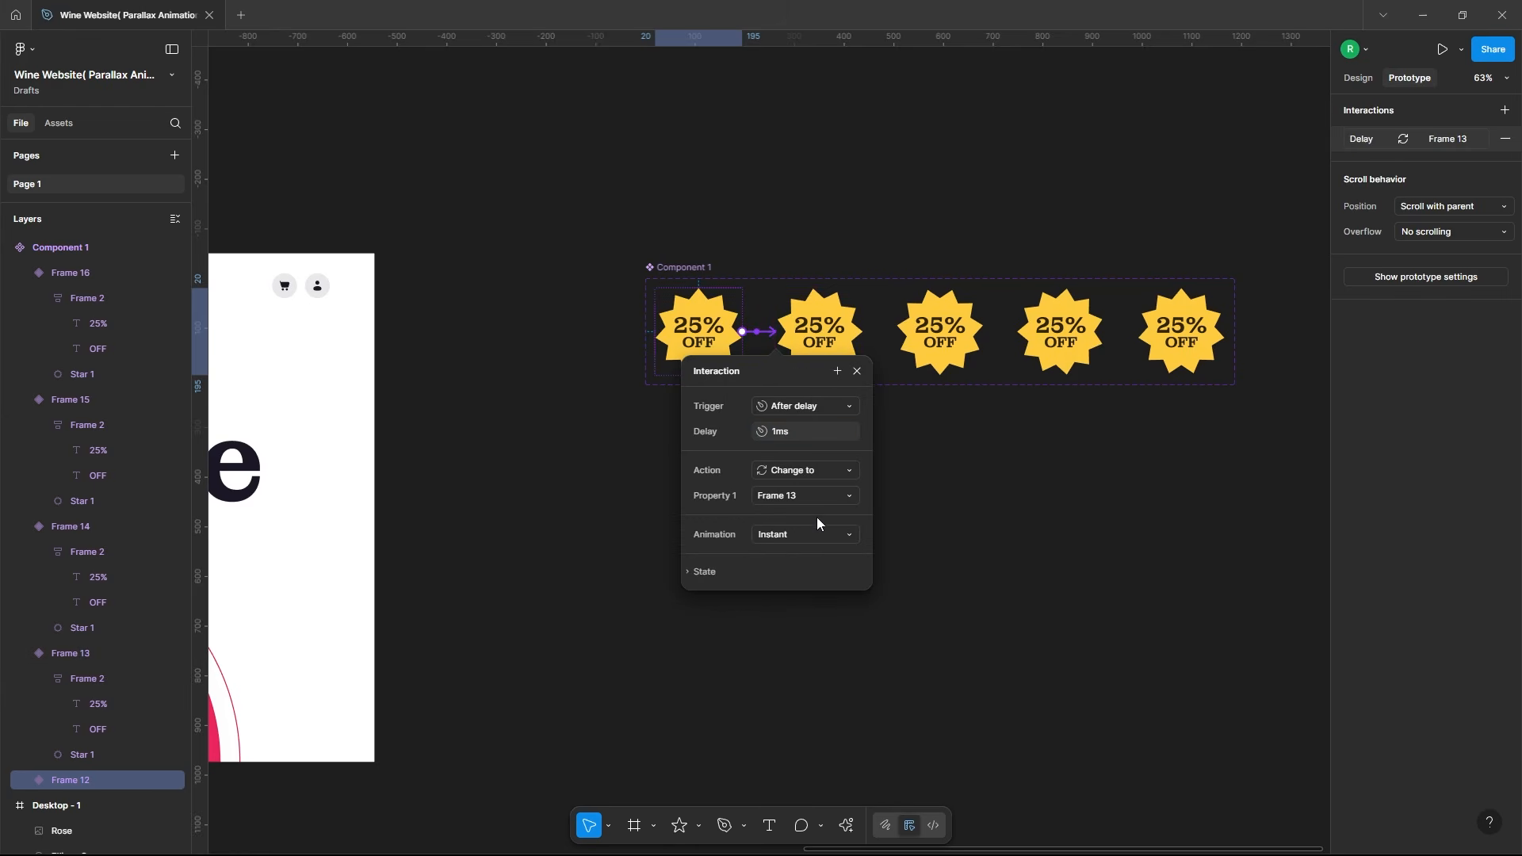
Step: Set the first variant's transition to Smart animate with a Linear curve and a 2000 ms duration
left_click(817, 535)
left_click(819, 574)
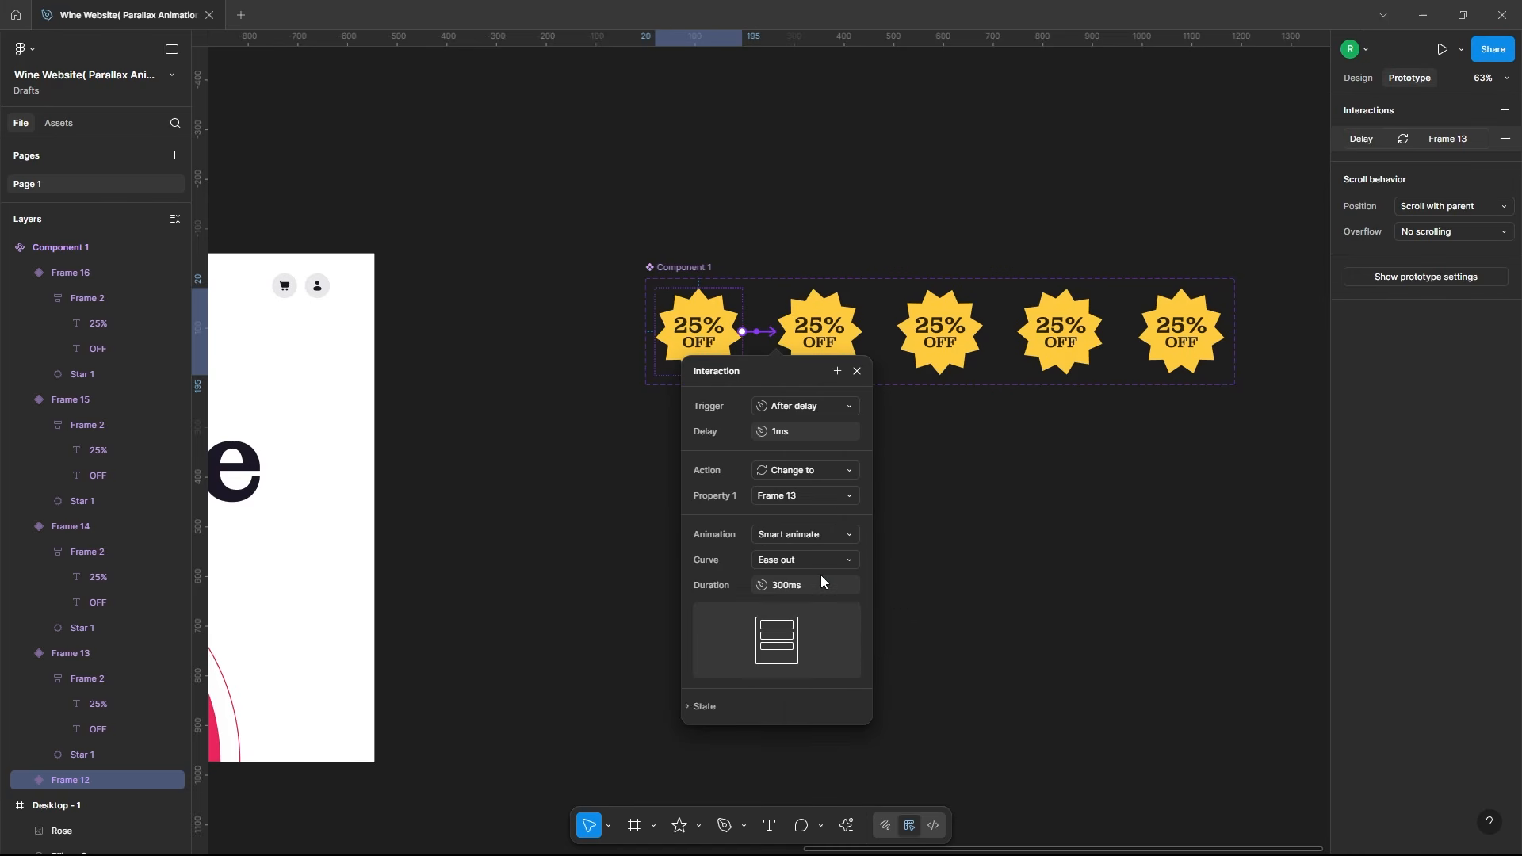
left_click(832, 556)
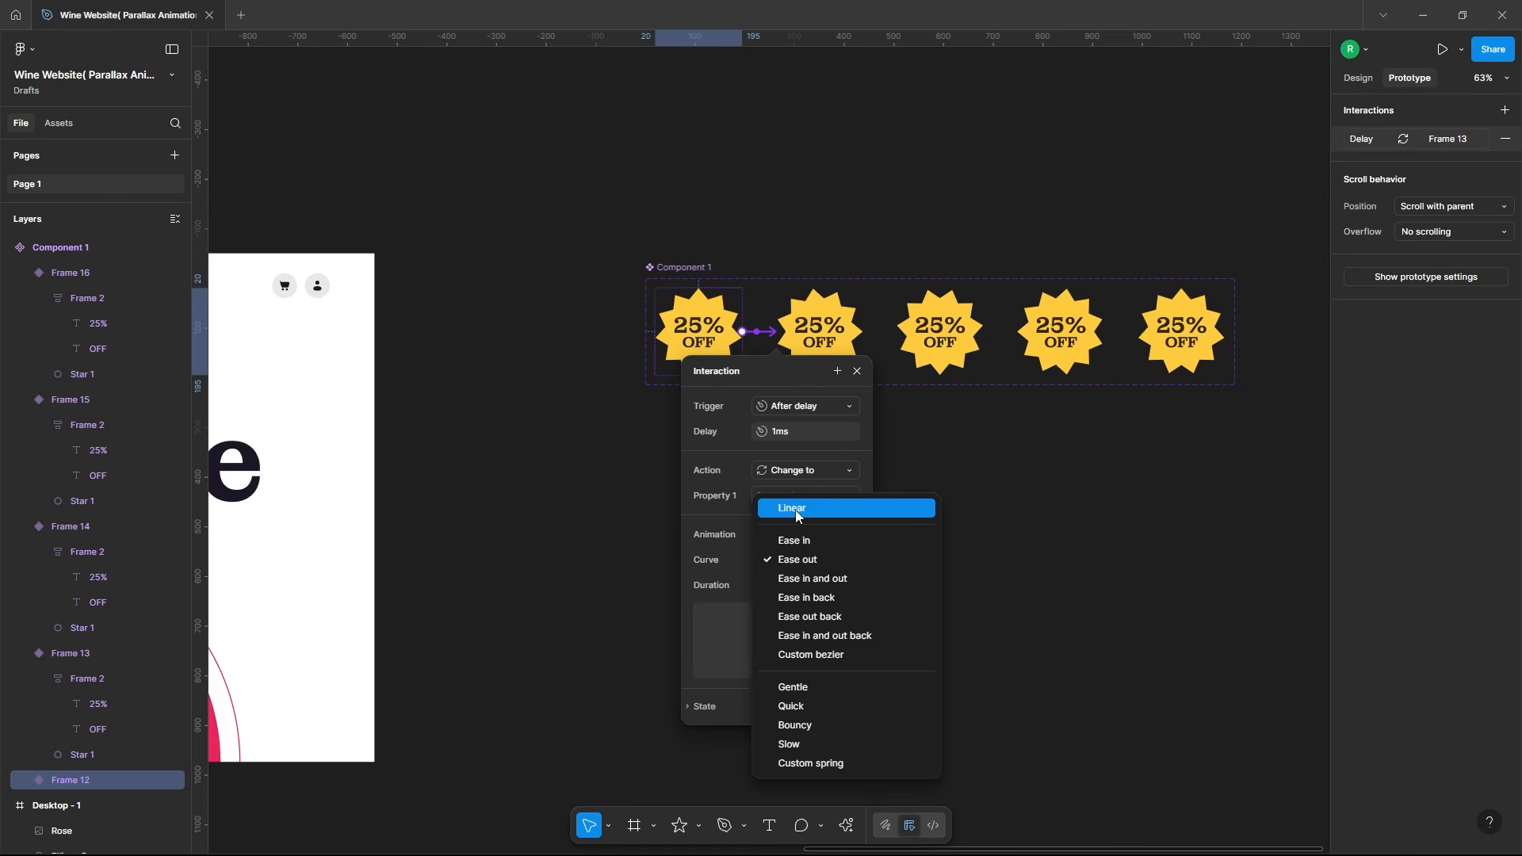
left_click(796, 510)
left_click(821, 584)
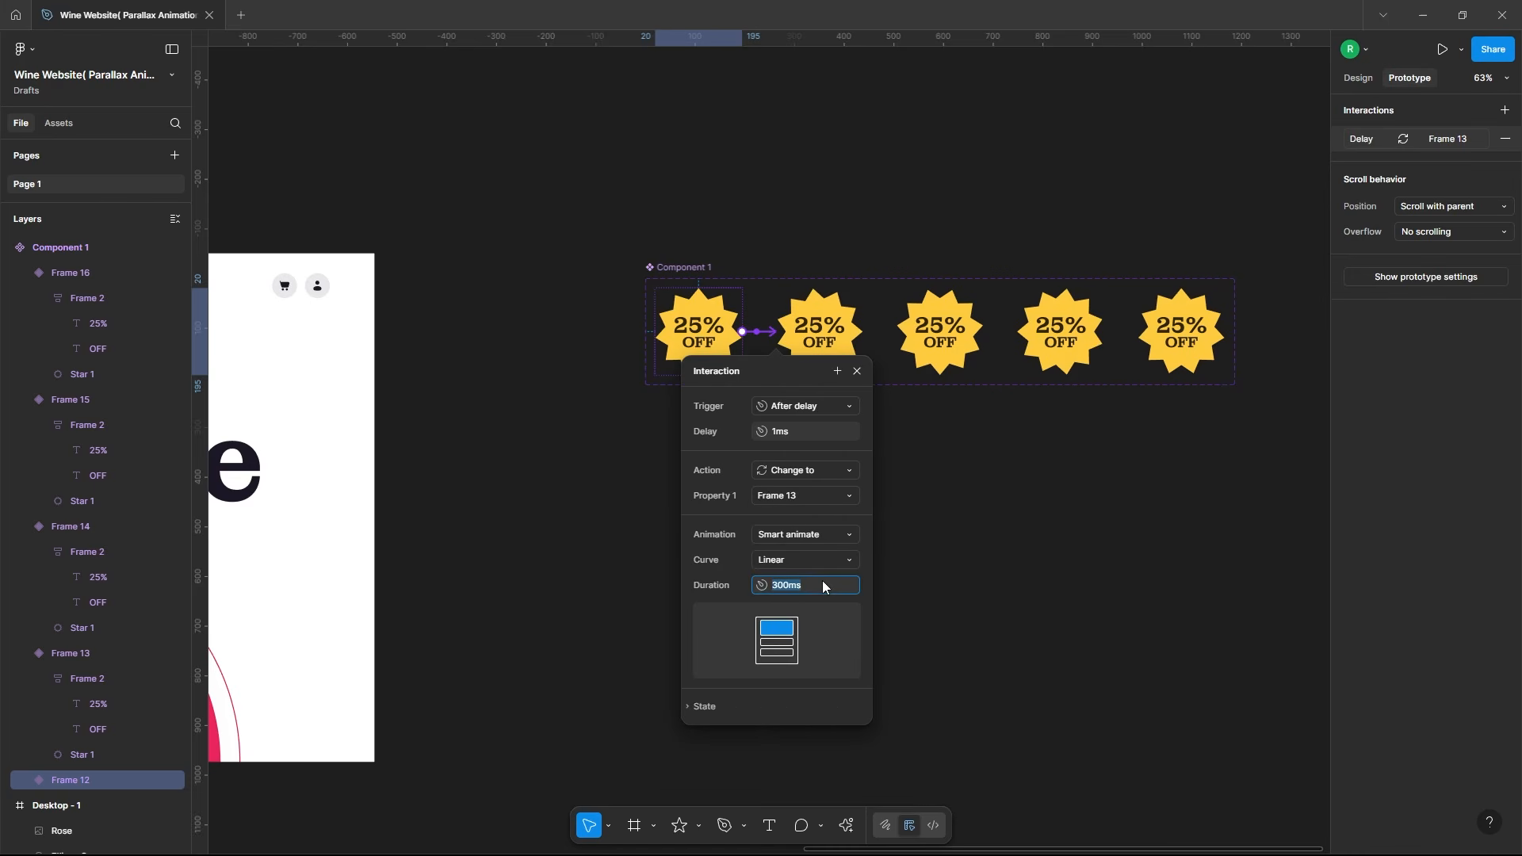
type("2000")
key("Return")
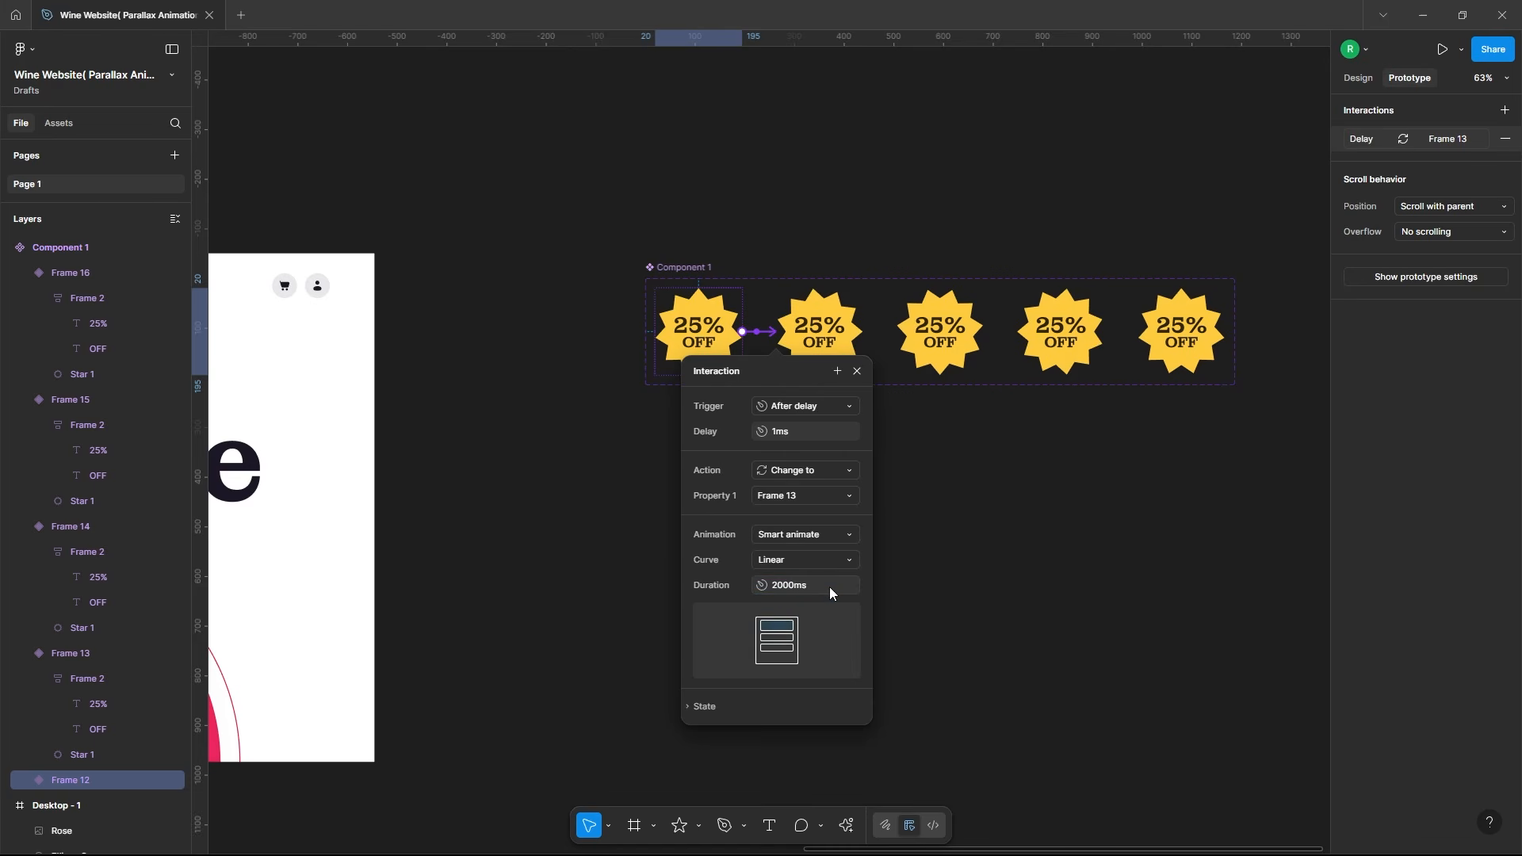
left_click(857, 371)
Step: Connect the second badge variant to the third with a Change to interaction triggered After delay
left_click(855, 340)
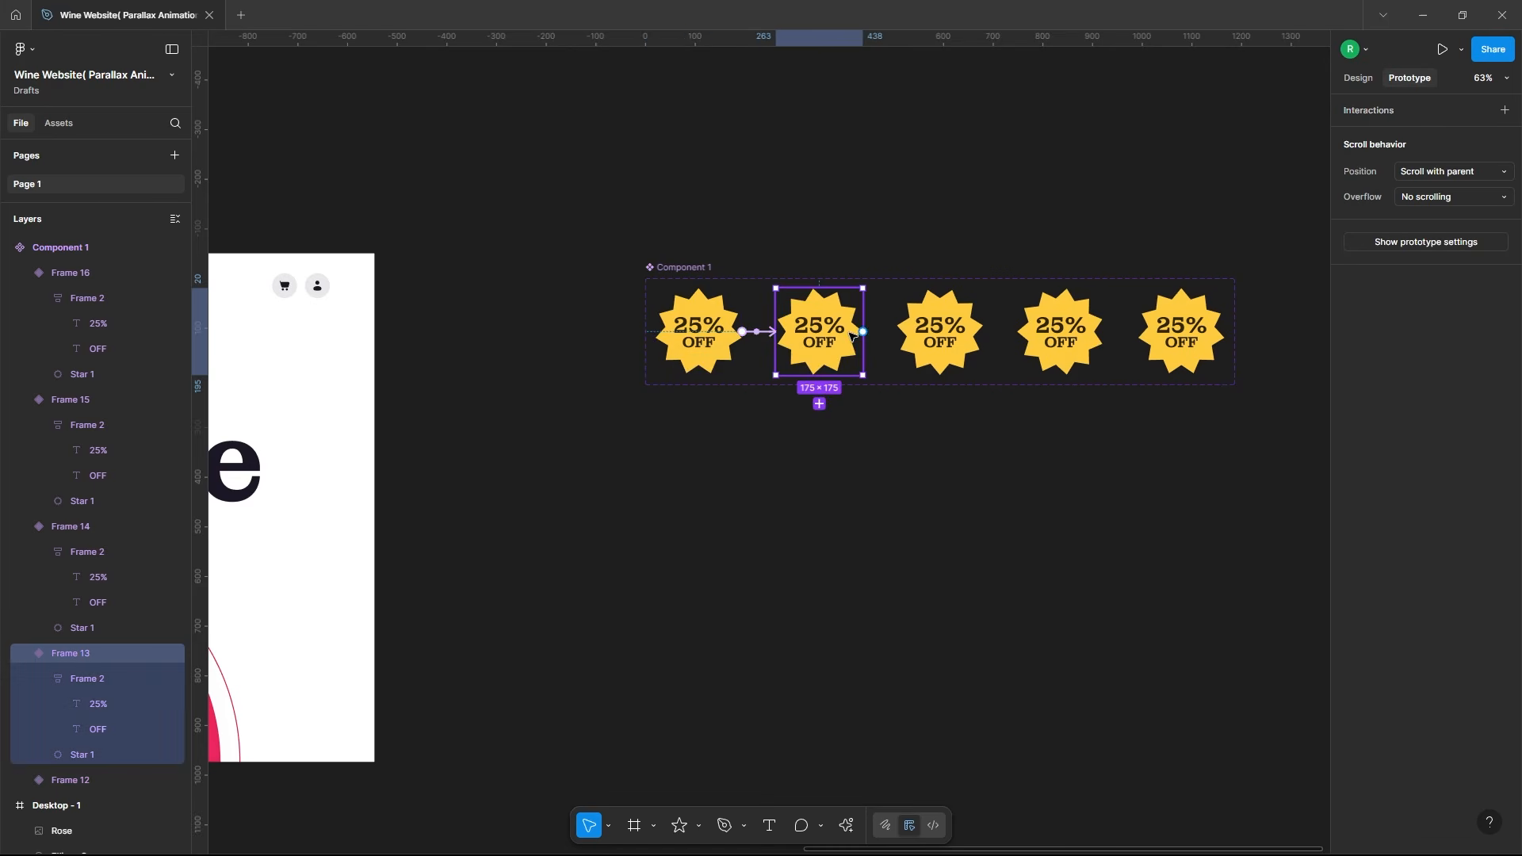
left_click_drag(864, 333, 940, 331)
left_click(926, 406)
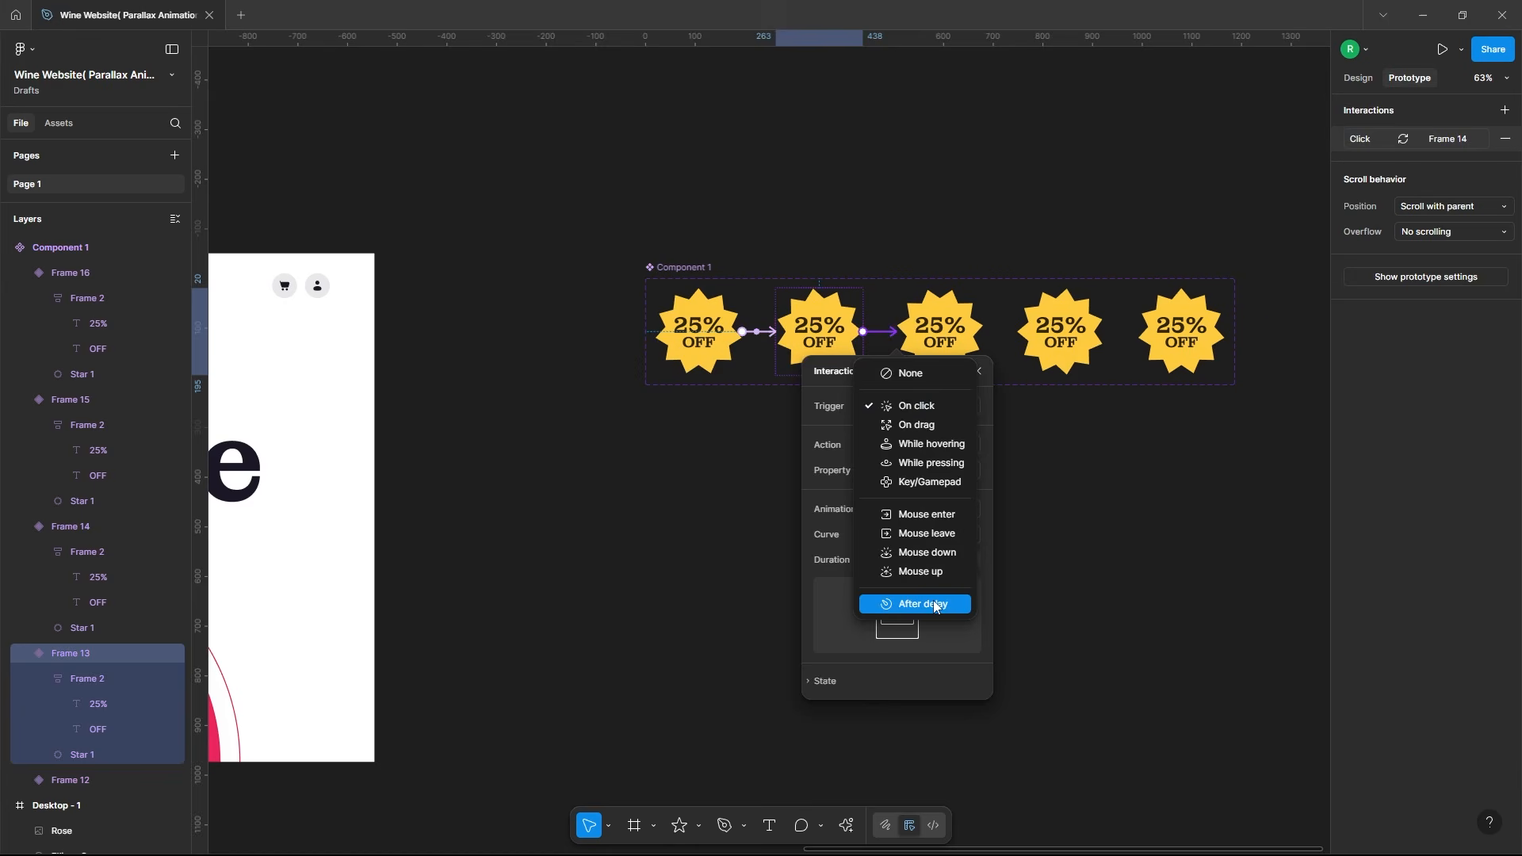
left_click(920, 601)
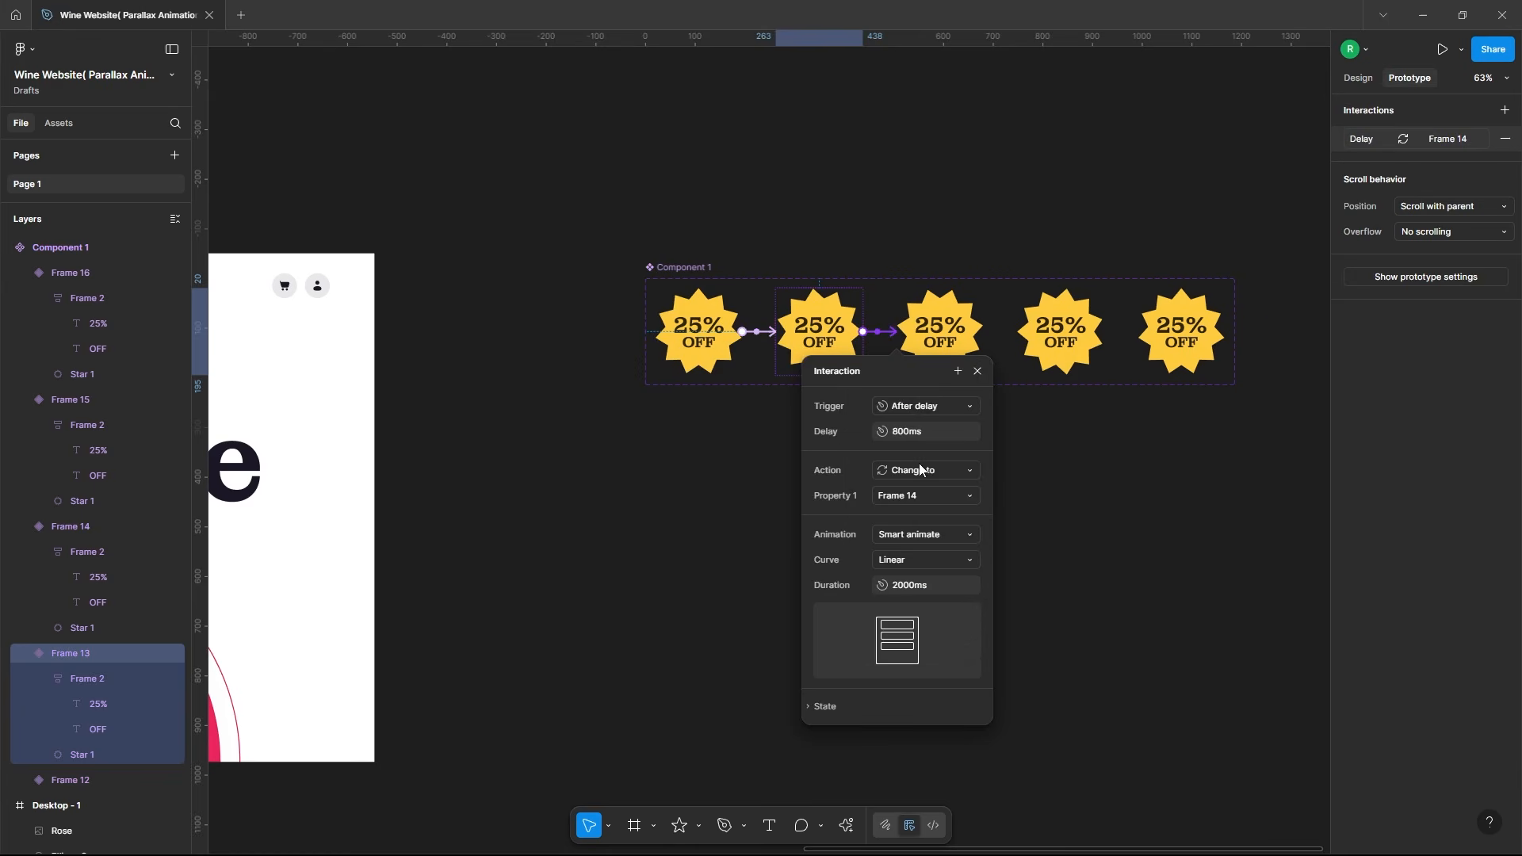
Step: Connect the third badge variant to the fourth with an After delay trigger, 1 ms delay and 2000 ms linear Smart animate
left_click(971, 341)
left_click_drag(984, 331, 1061, 333)
left_click(1047, 406)
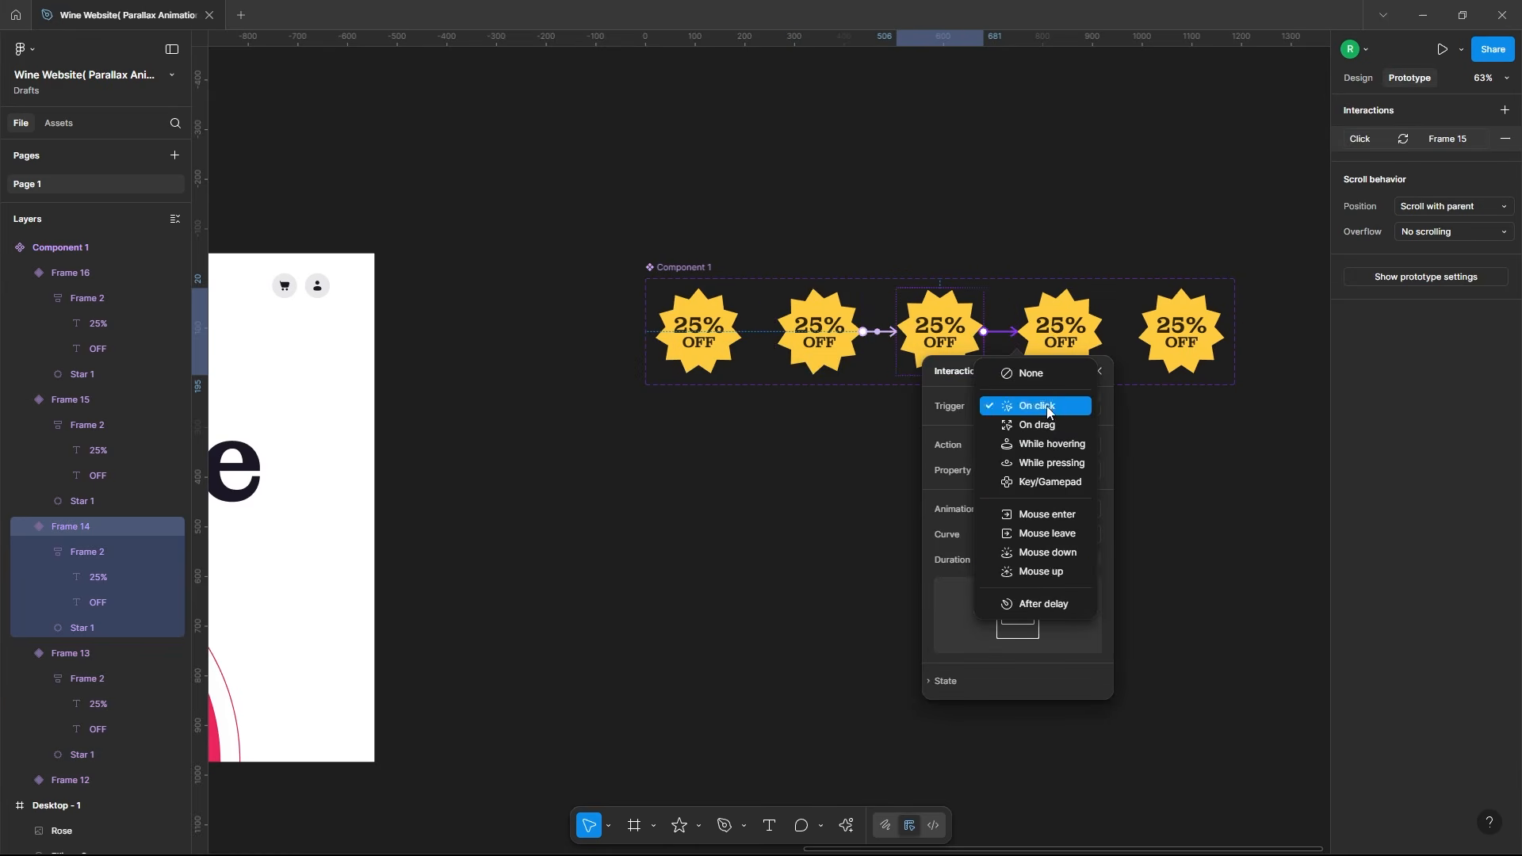
left_click(1036, 604)
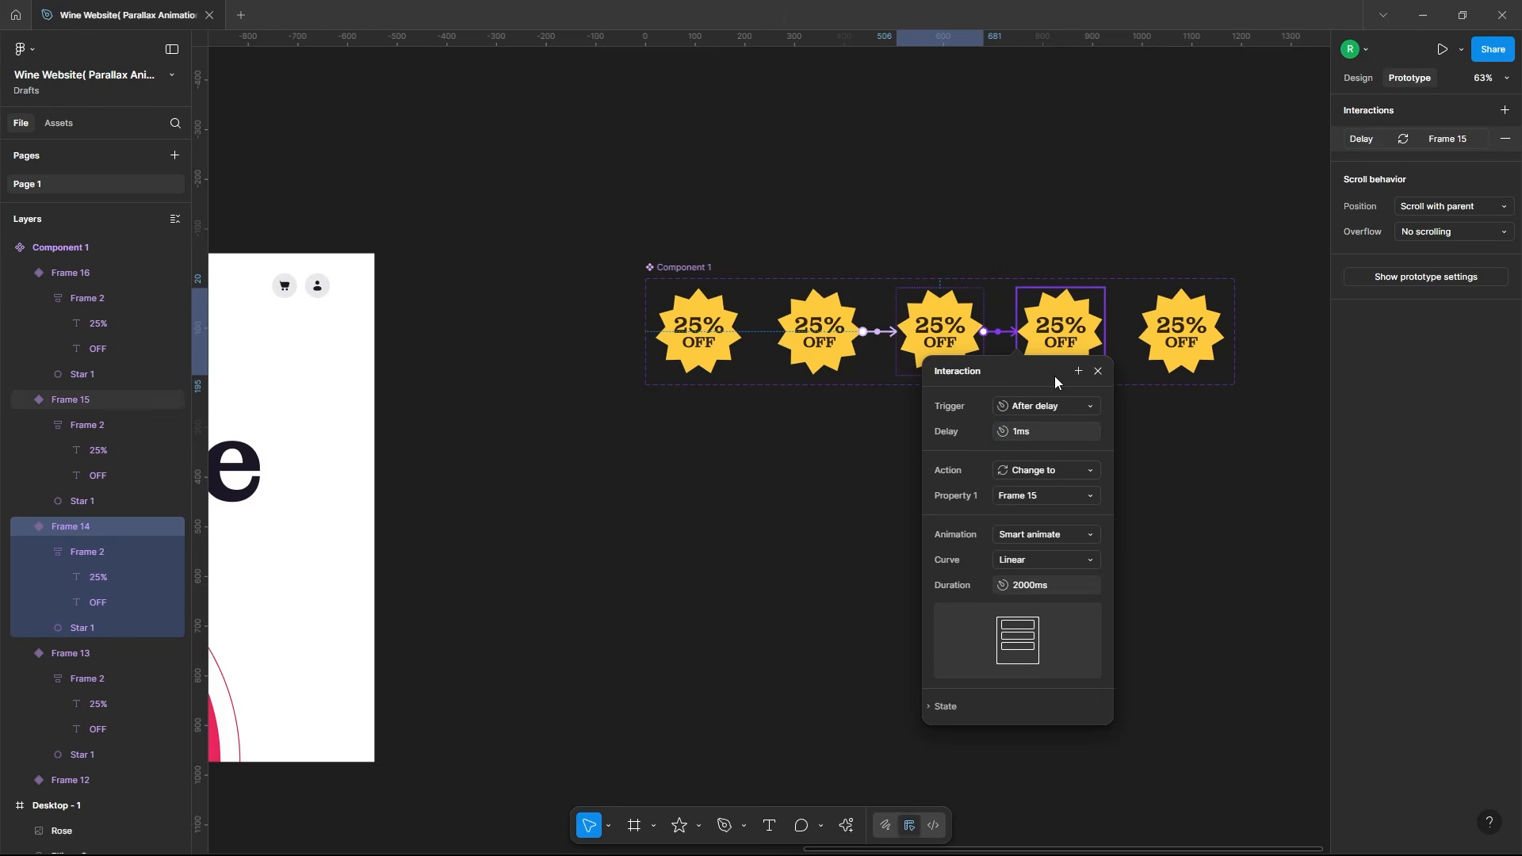
Step: Connect the fourth badge variant to the fifth with an After delay trigger, 1 ms delay and 2000 ms linear Smart animate
left_click(1059, 341)
left_click_drag(1105, 331, 1162, 357)
left_click(1166, 406)
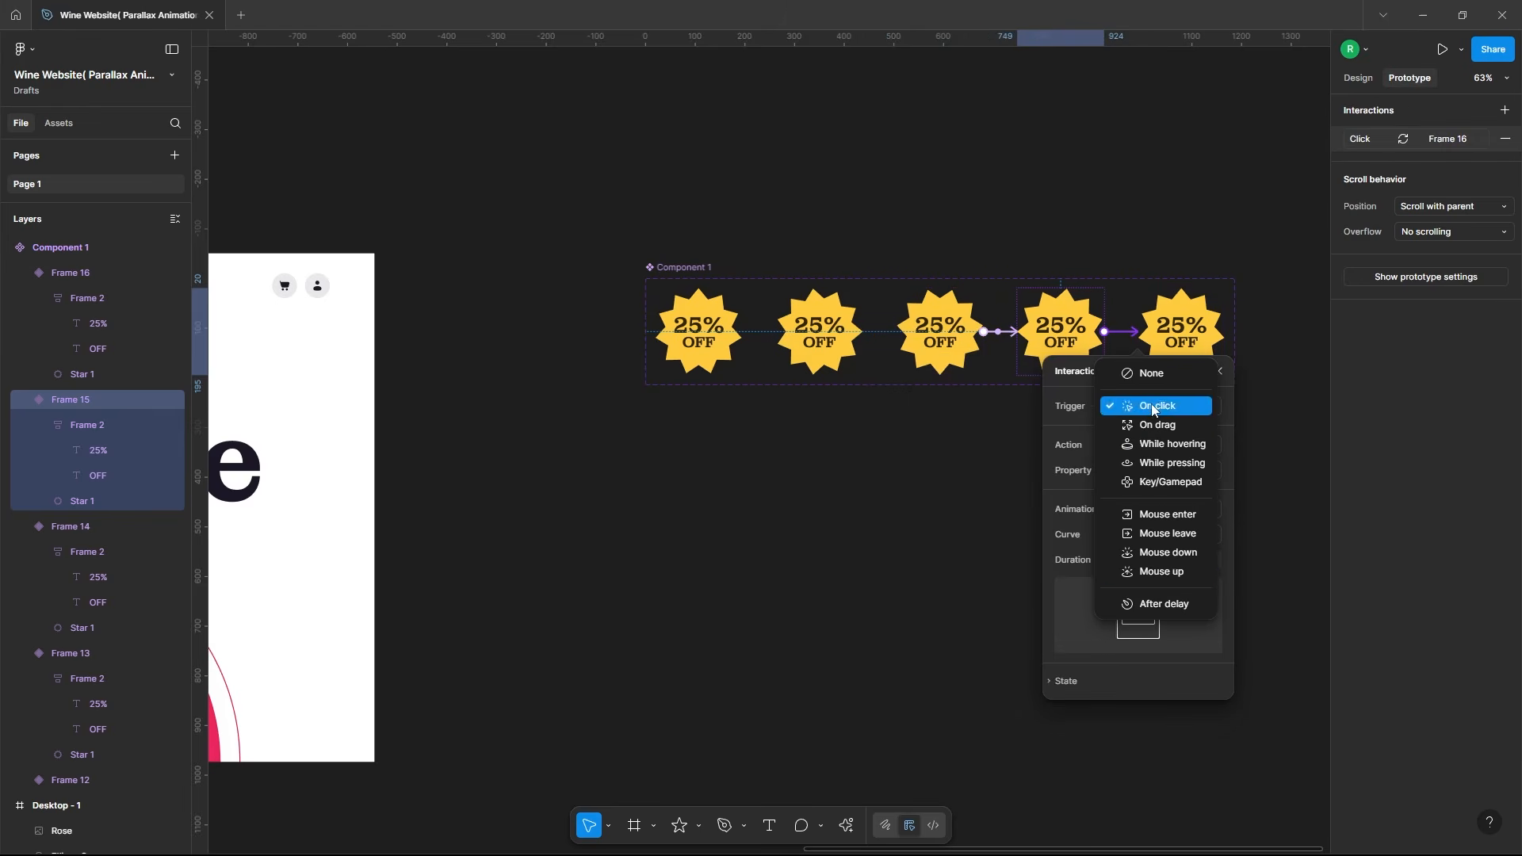
left_click(1161, 602)
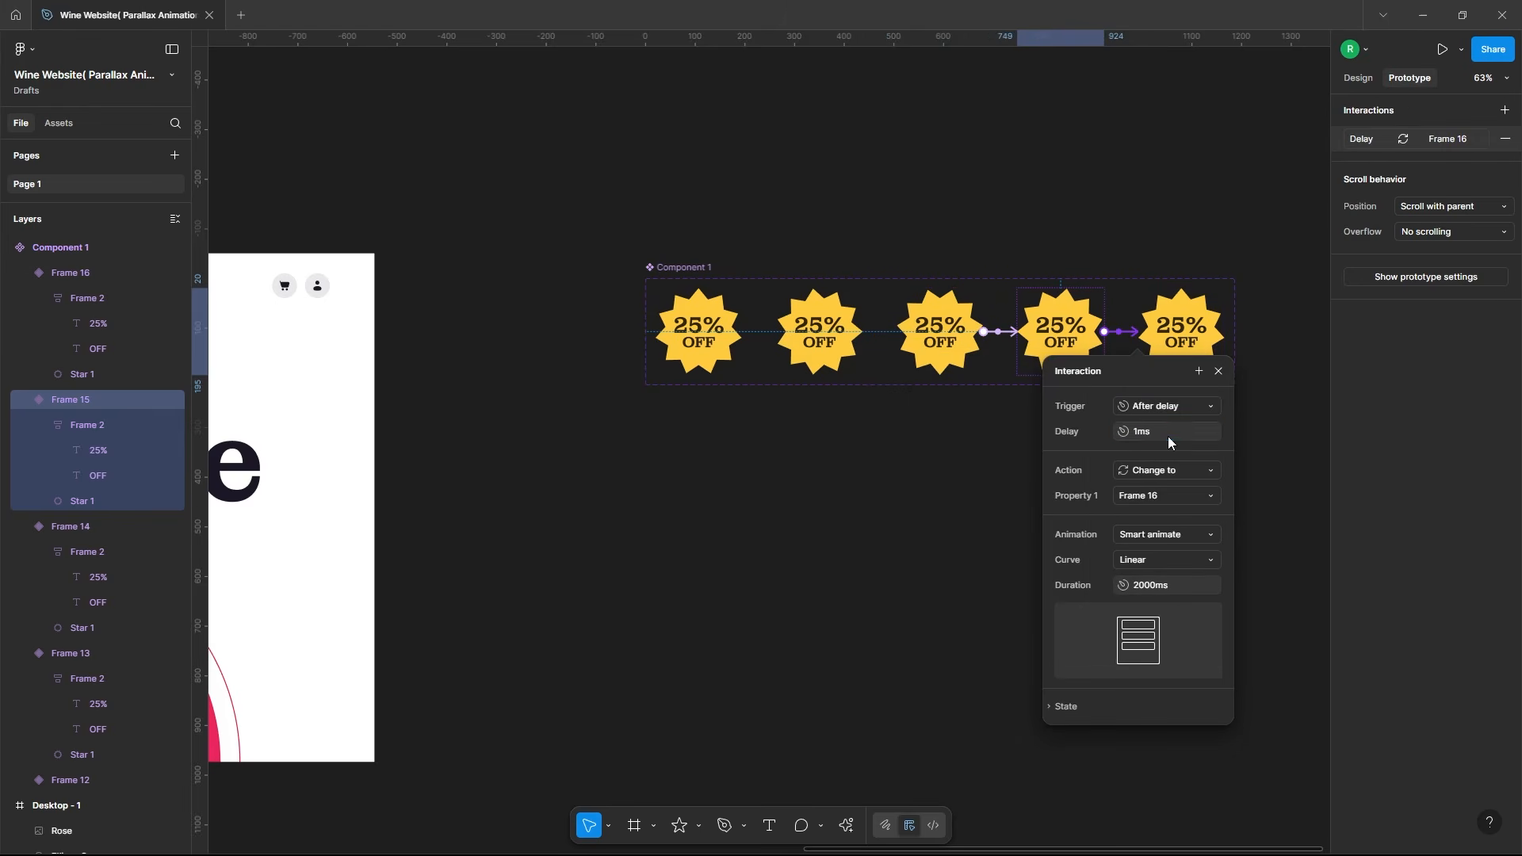
Step: Connect the fifth badge variant back to the first with an After delay trigger, 1 ms delay and Instant animation
left_click(1165, 318)
left_click_drag(1225, 333, 698, 340)
left_click(771, 407)
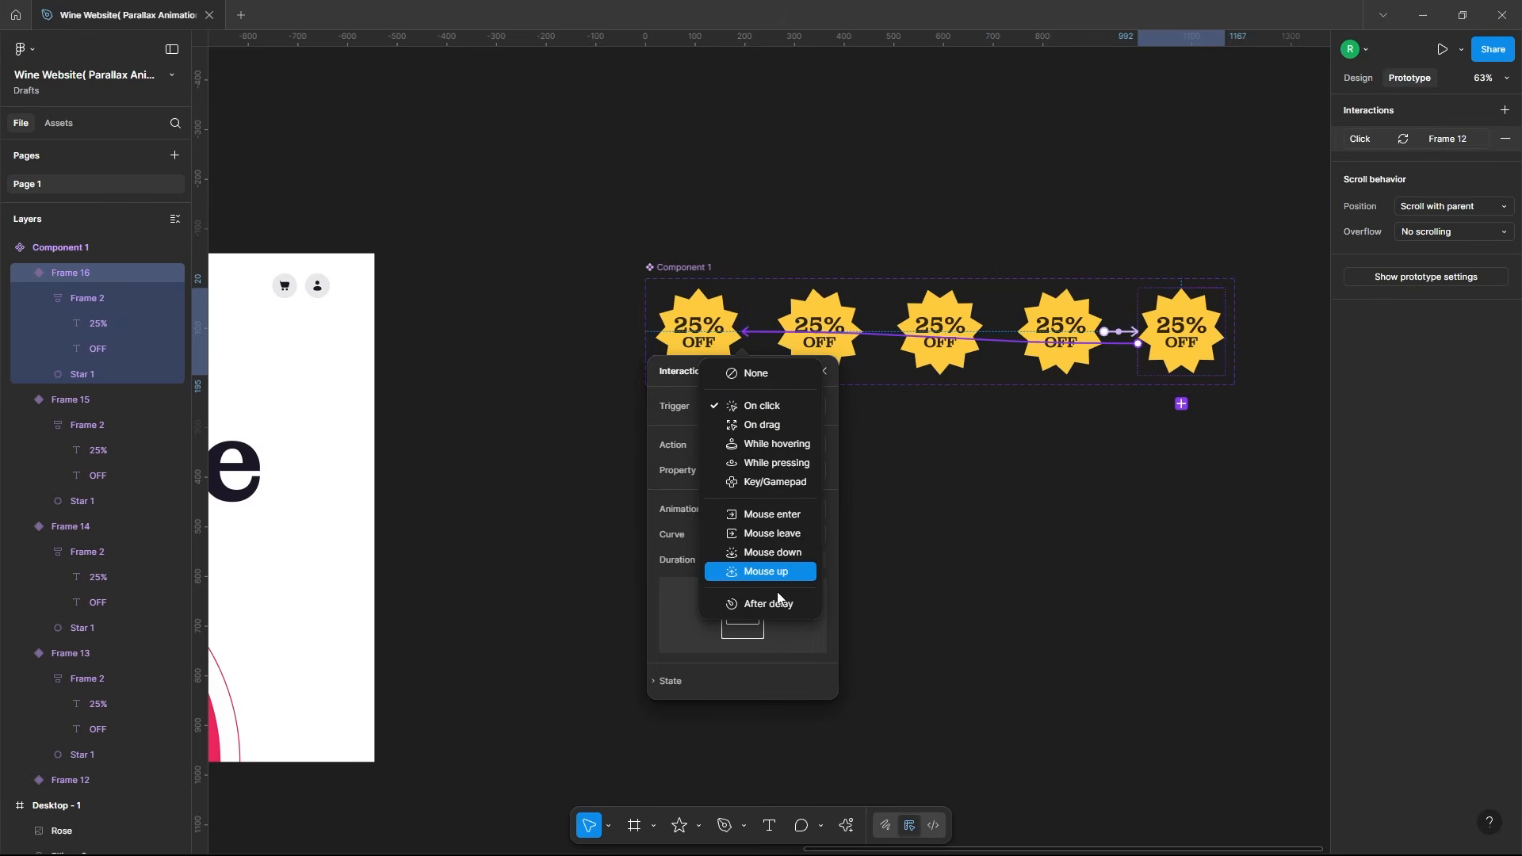
left_click(775, 608)
left_click(764, 428)
type("1ms")
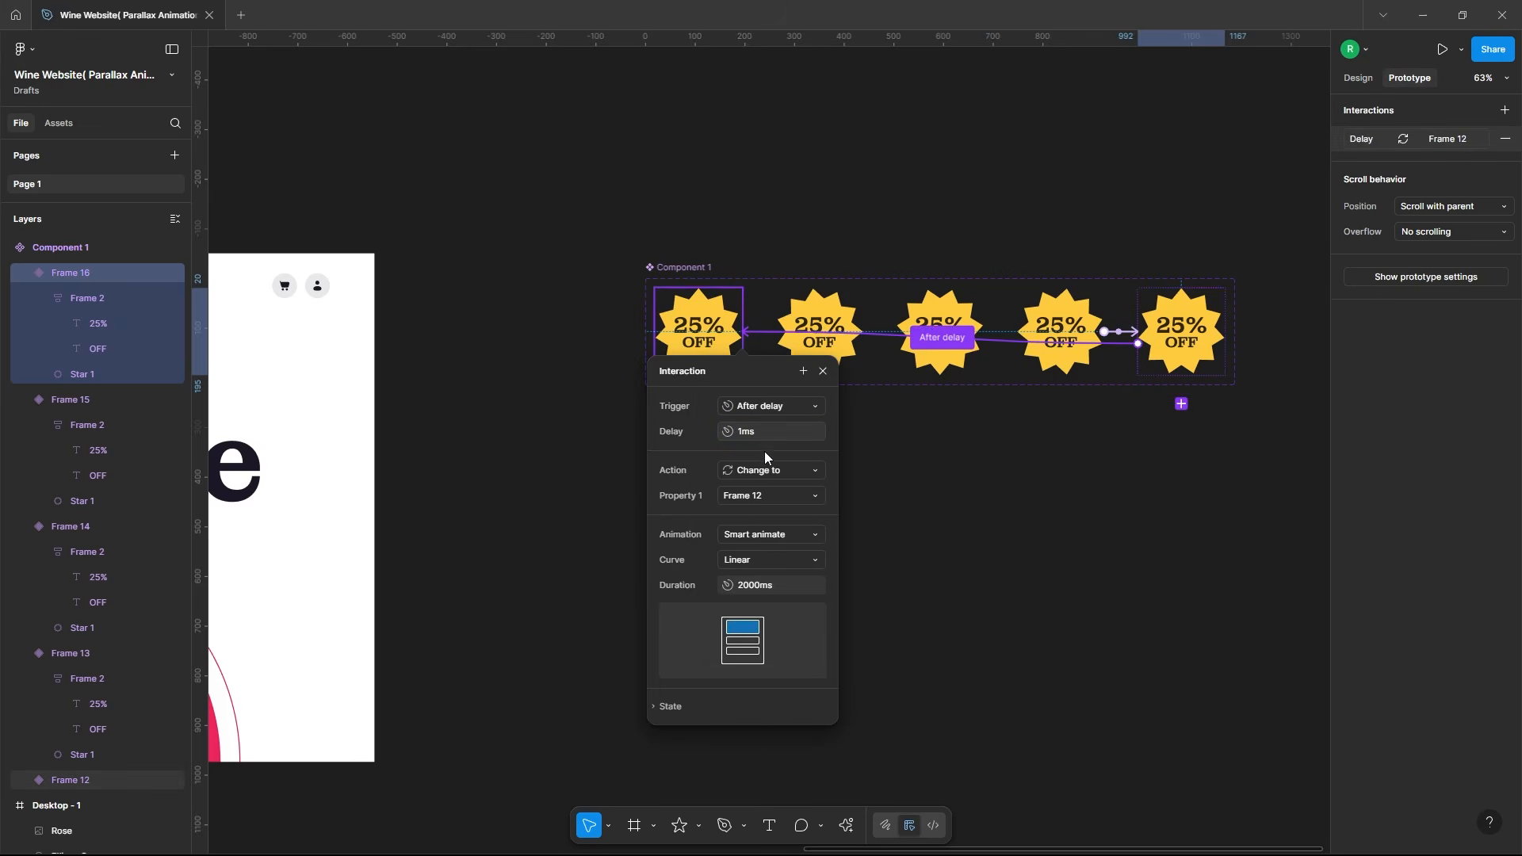
left_click(769, 534)
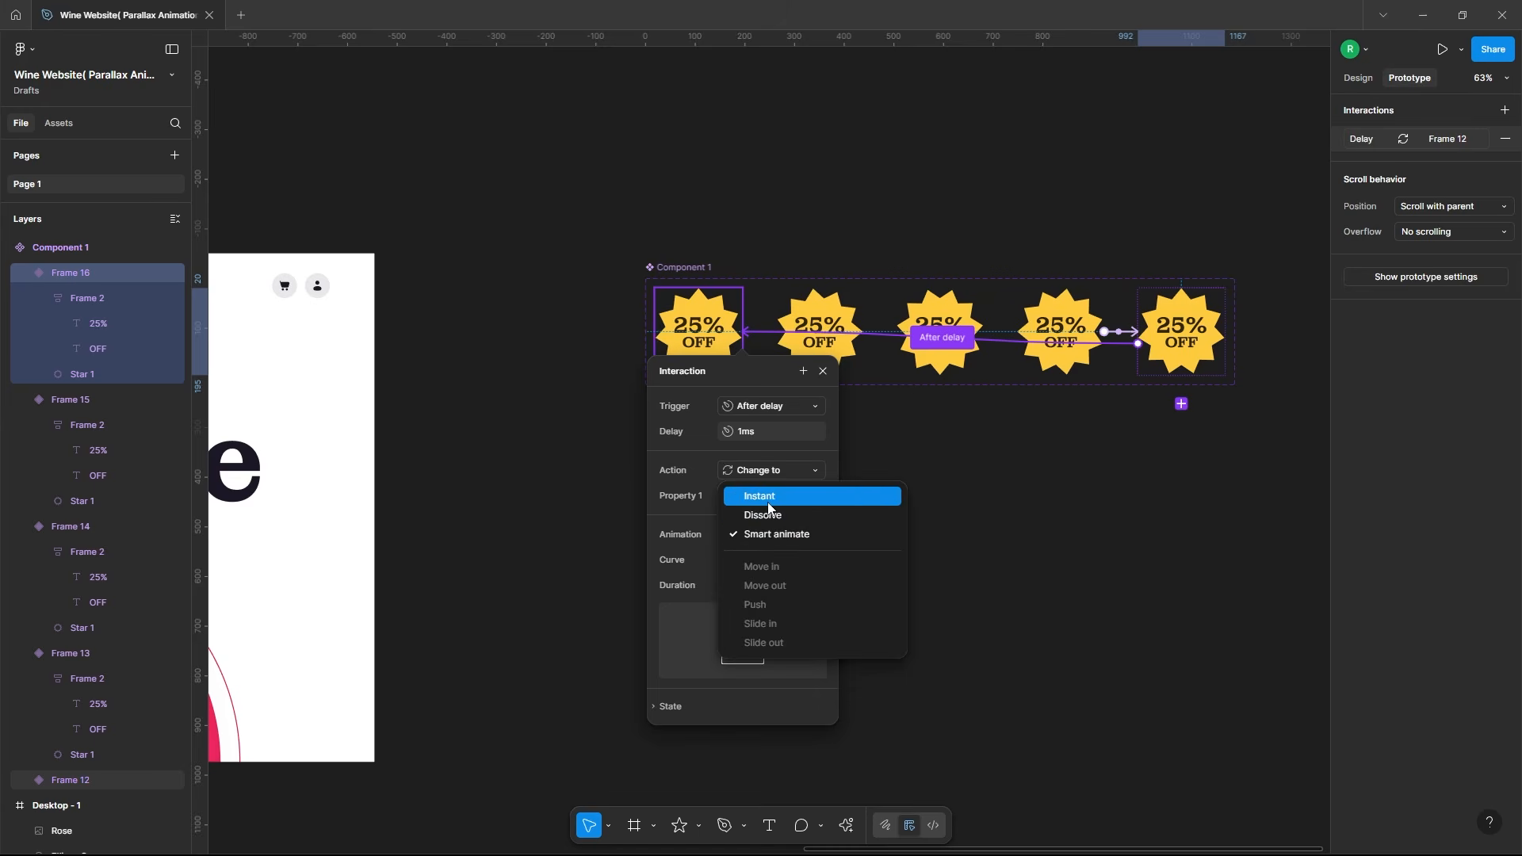
left_click(768, 498)
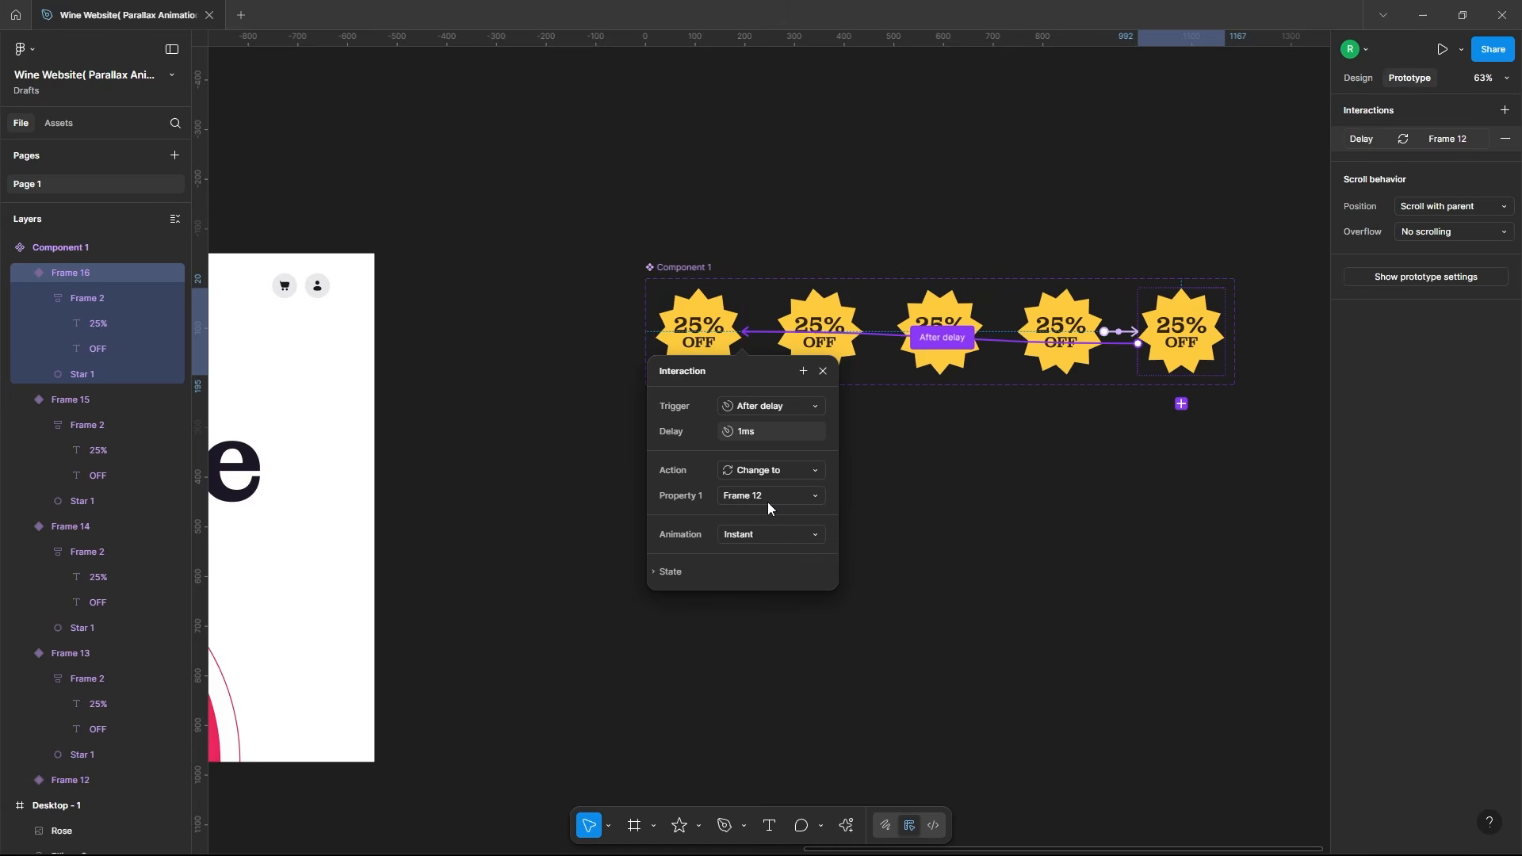
left_click(822, 371)
left_click(905, 466)
Step: Rename the badge component set to Star
left_click(700, 268)
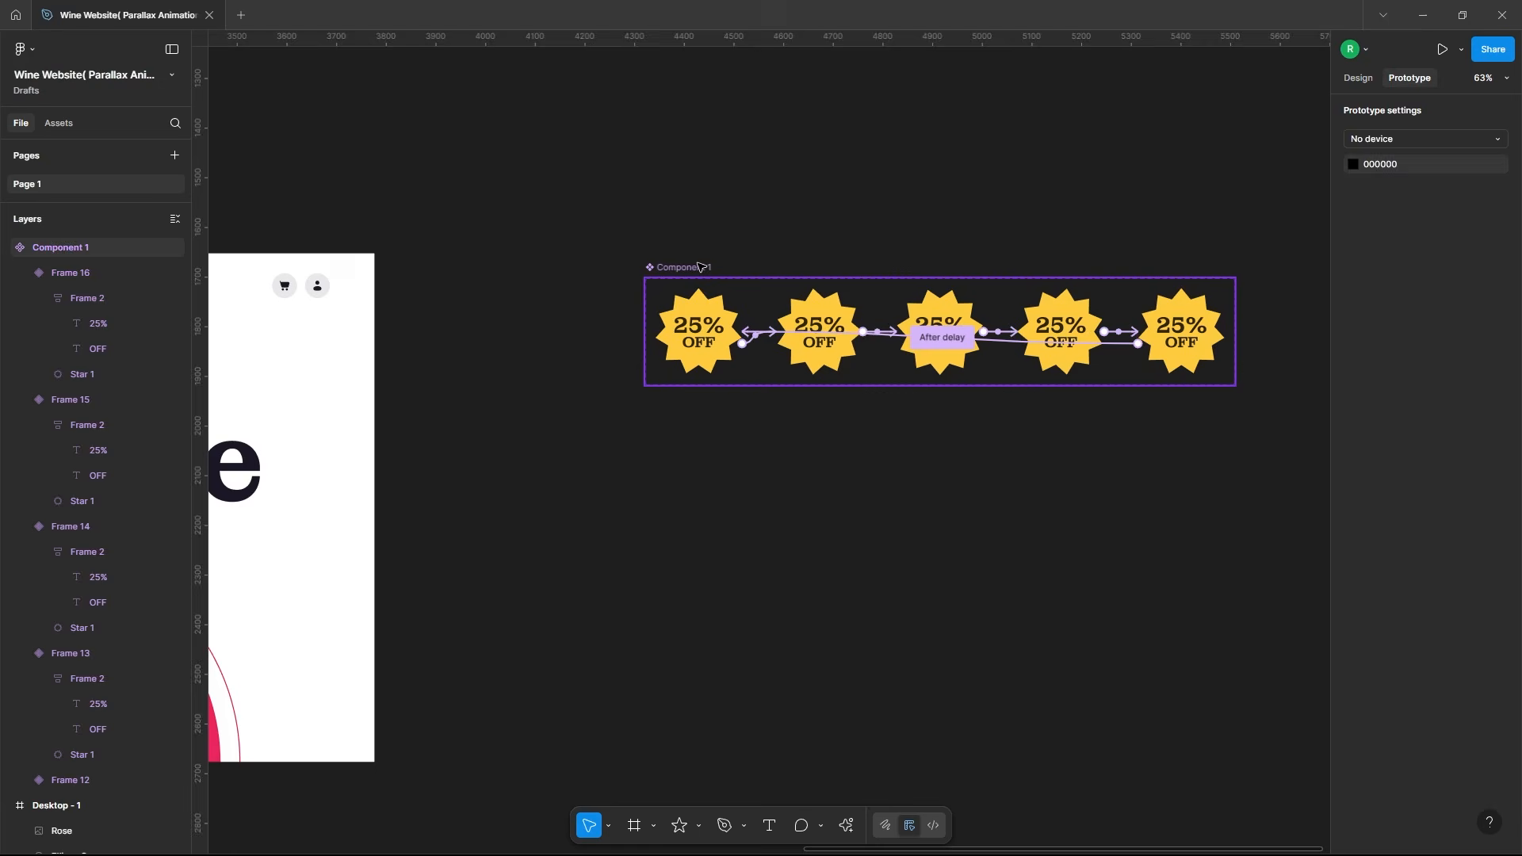
double_click(681, 268)
type("Star")
key("Return")
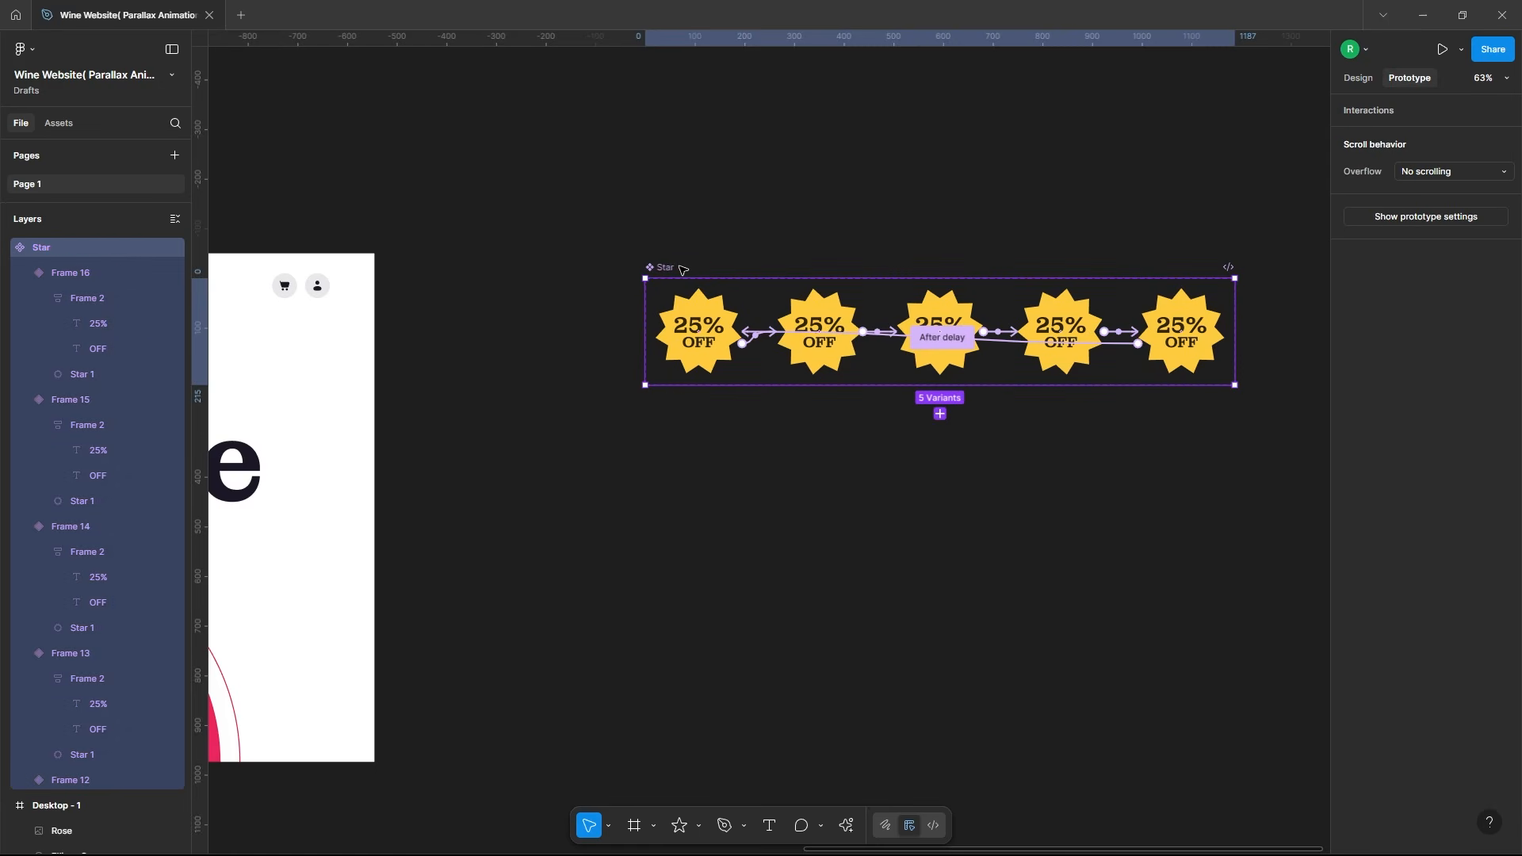
left_click(938, 434)
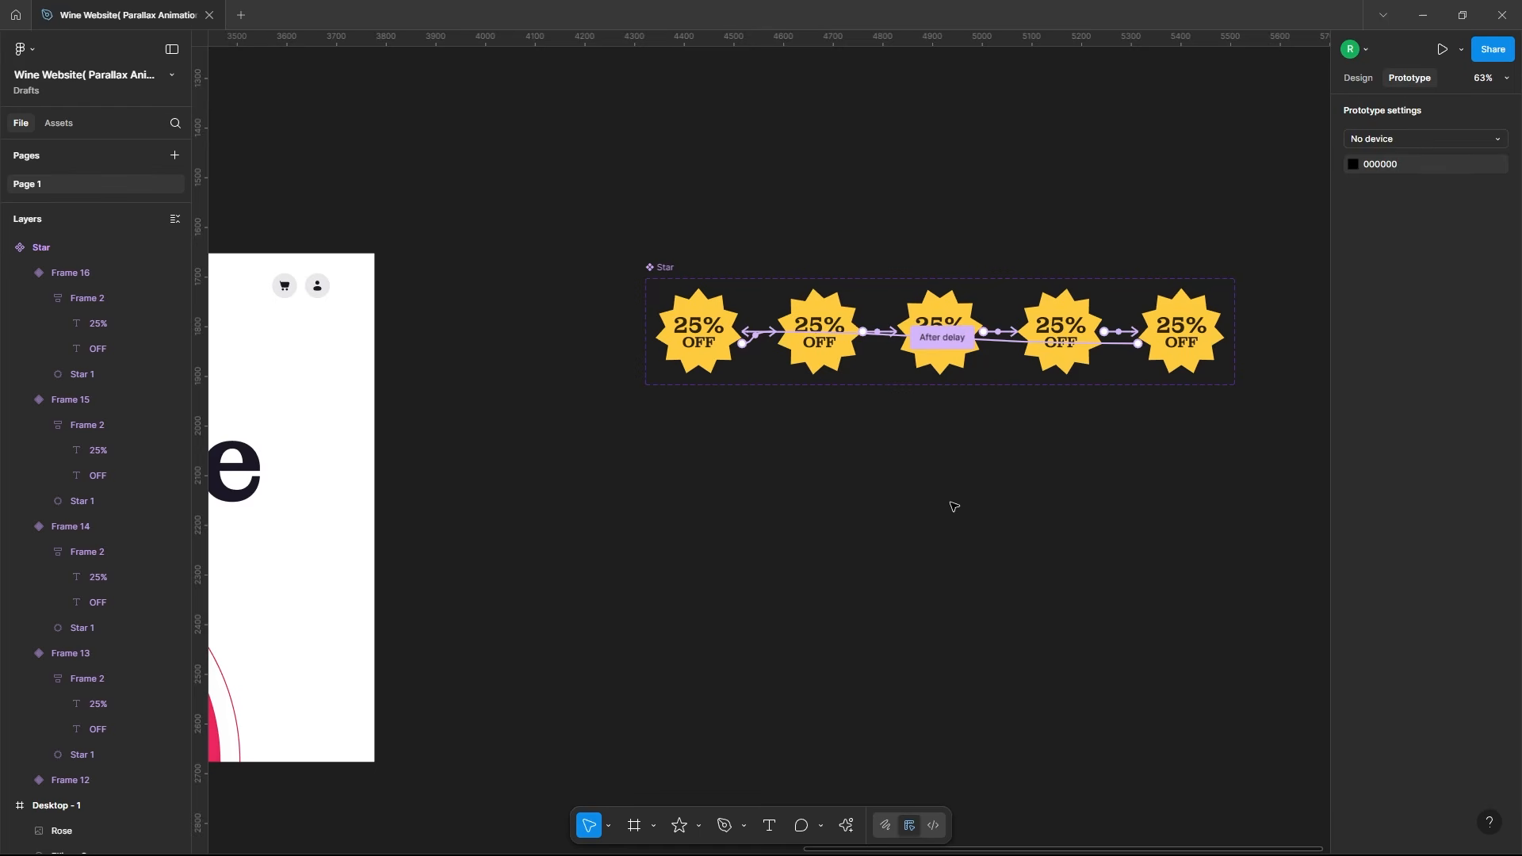
Step: Paste the Shop Now text and arrow-up-right icon below the Star component set and check their design properties
key("ctrl+v")
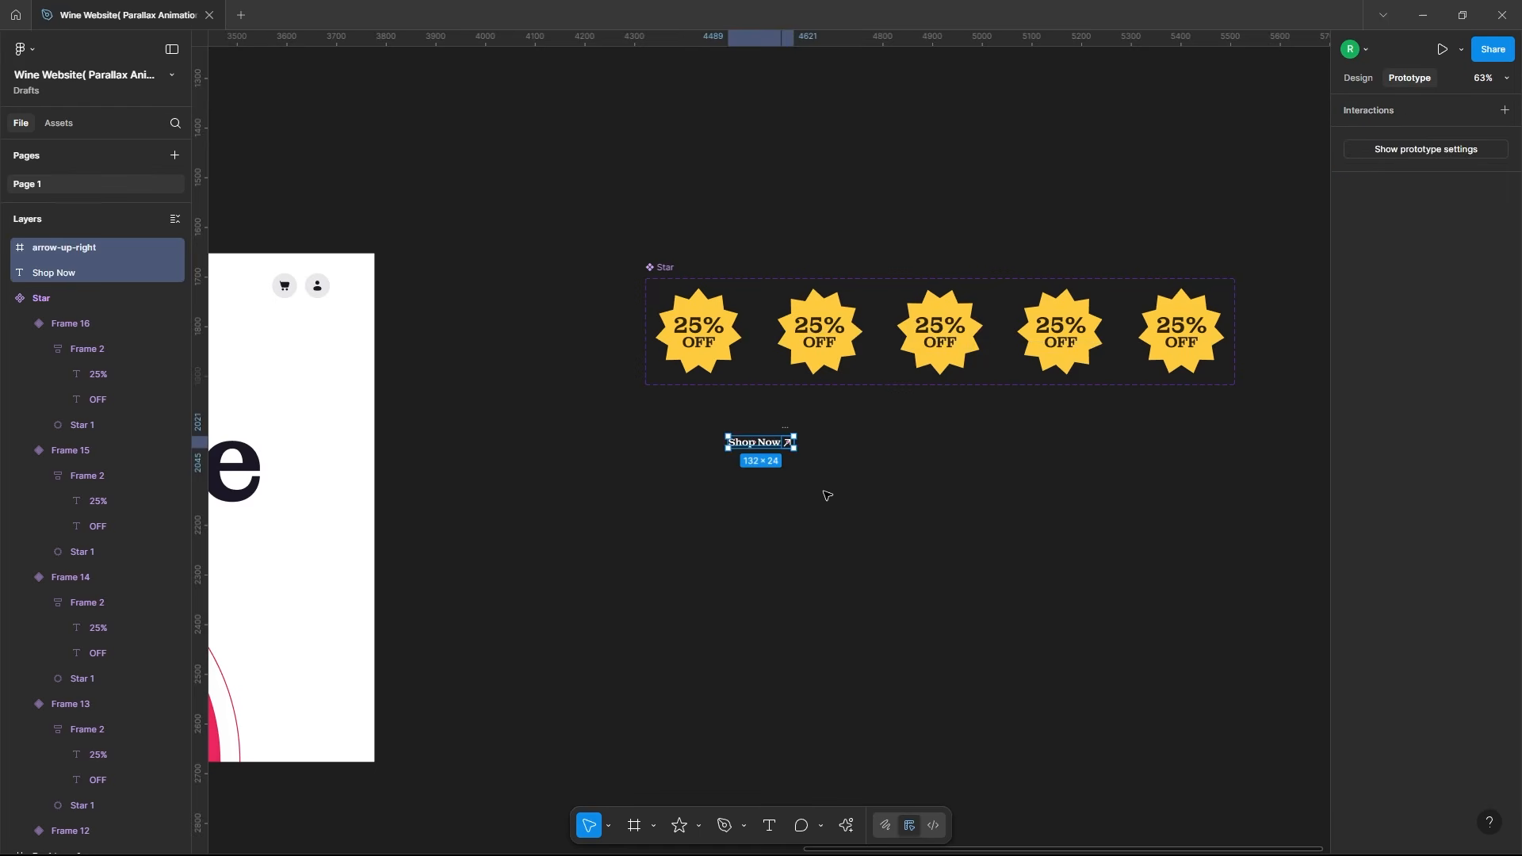
left_click(834, 484)
scroll(840, 468, "up", 6)
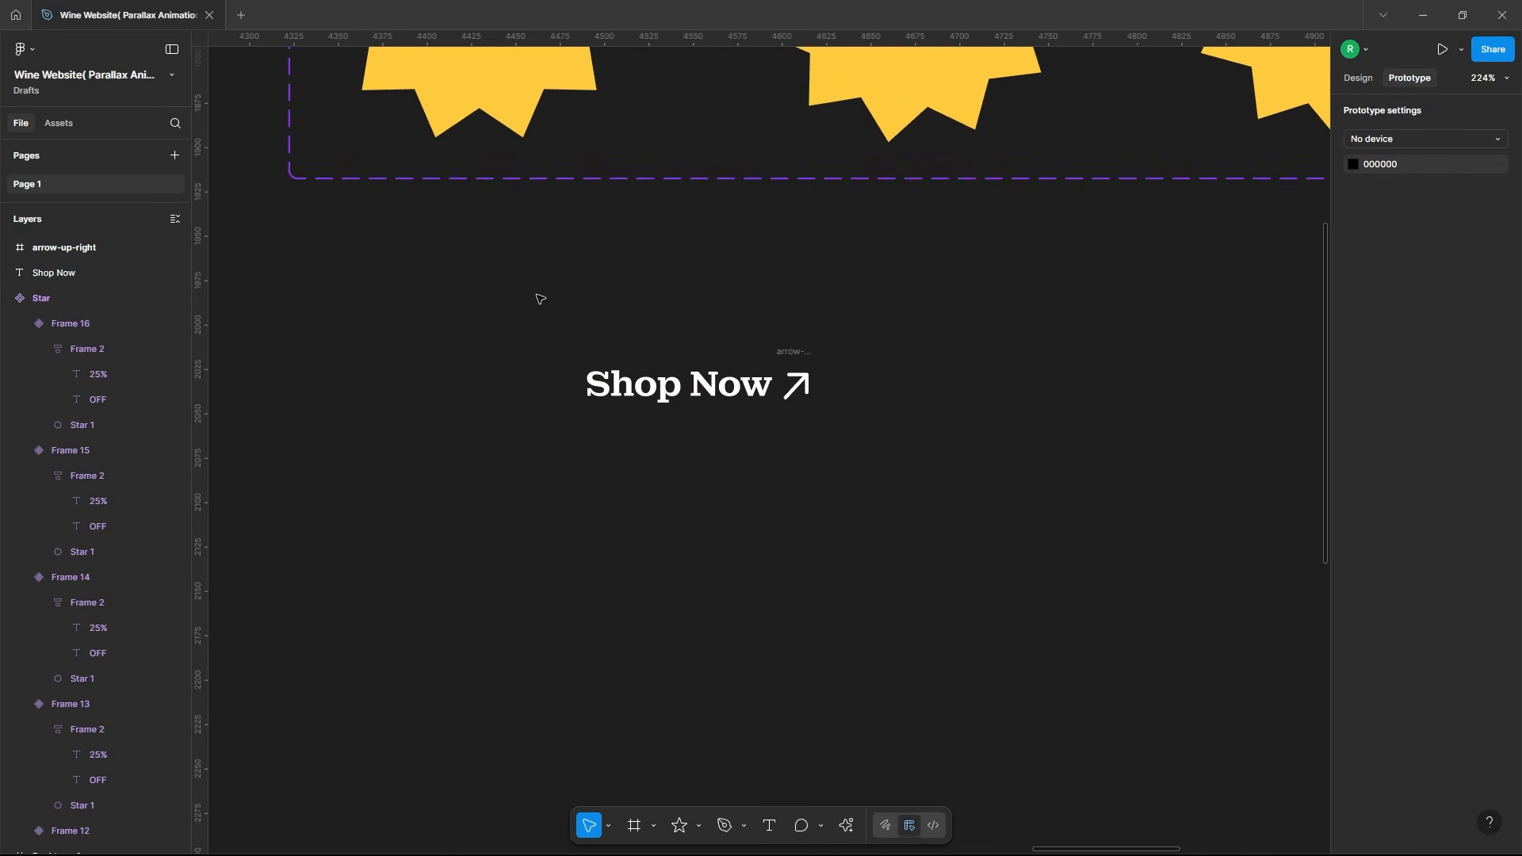
left_click(639, 394)
left_click(1355, 78)
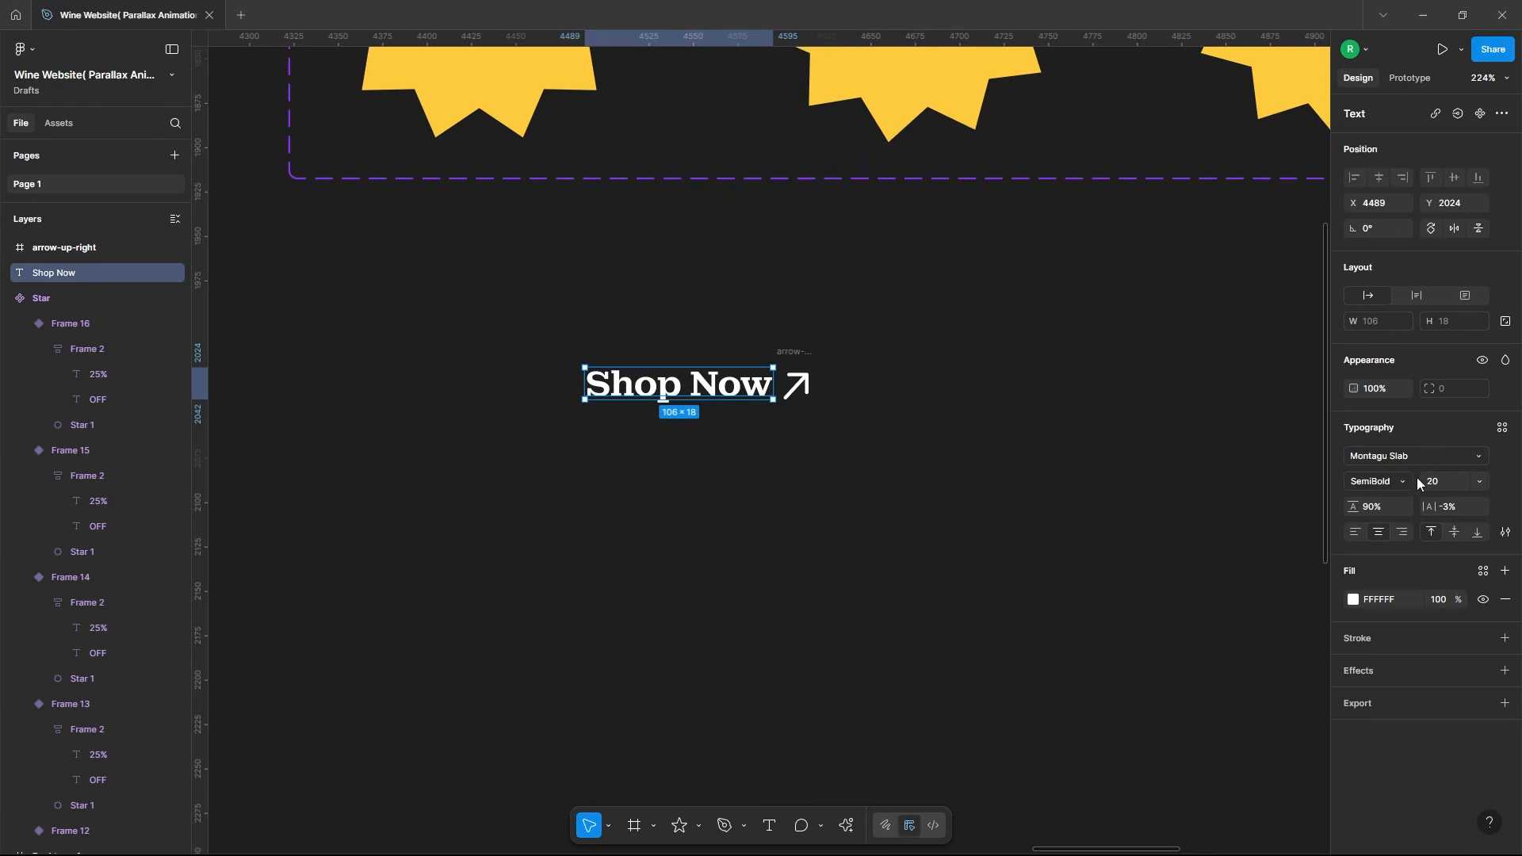
left_click(796, 384)
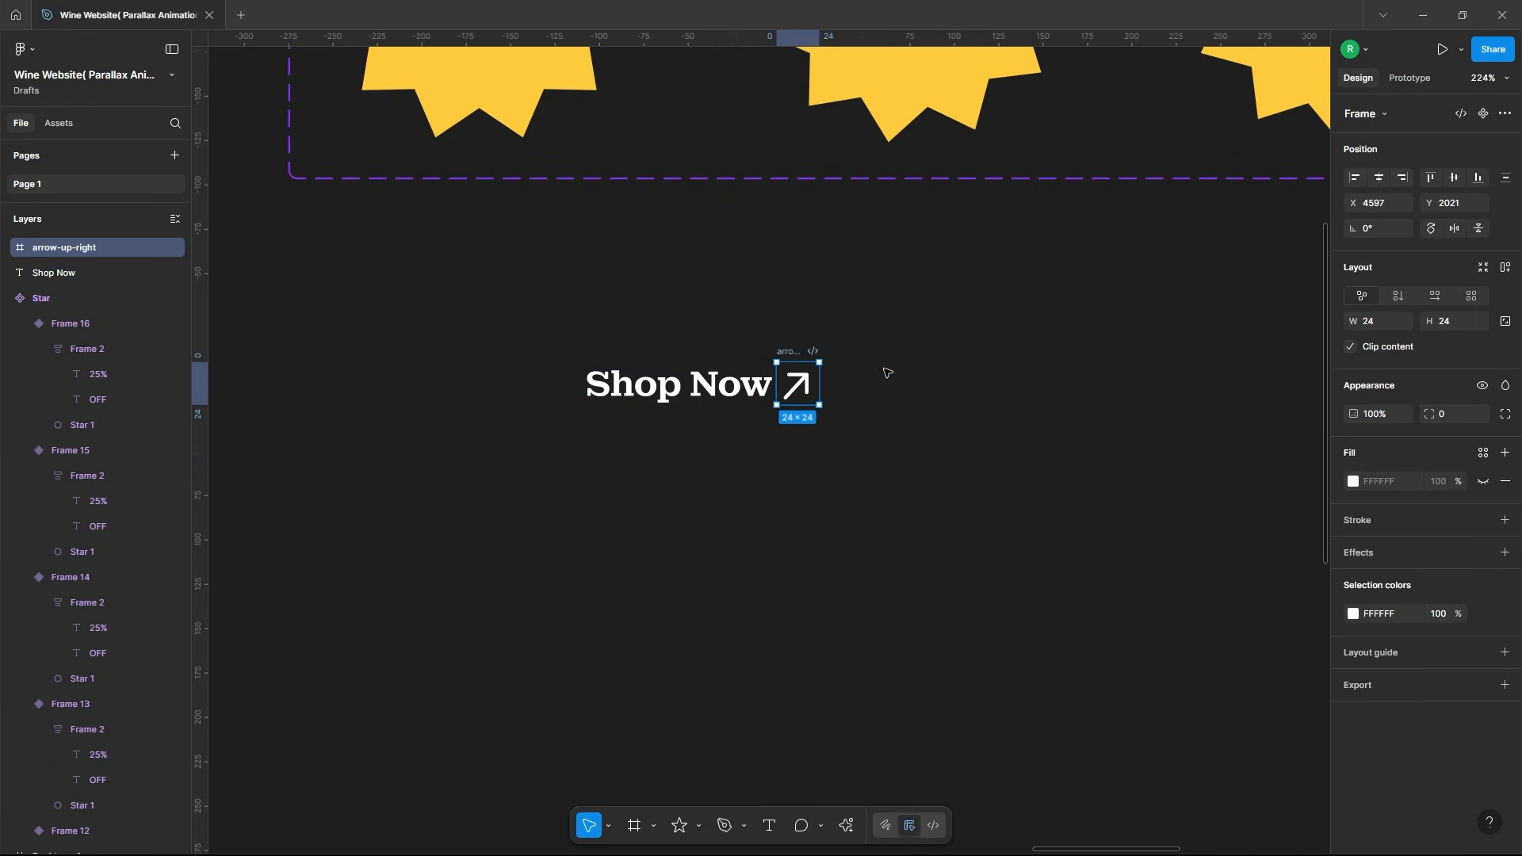
Step: Wrap the Shop Now text and arrow in an auto layout frame and fill it with the Text Color style
left_click_drag(514, 316, 939, 481)
right_click(715, 386)
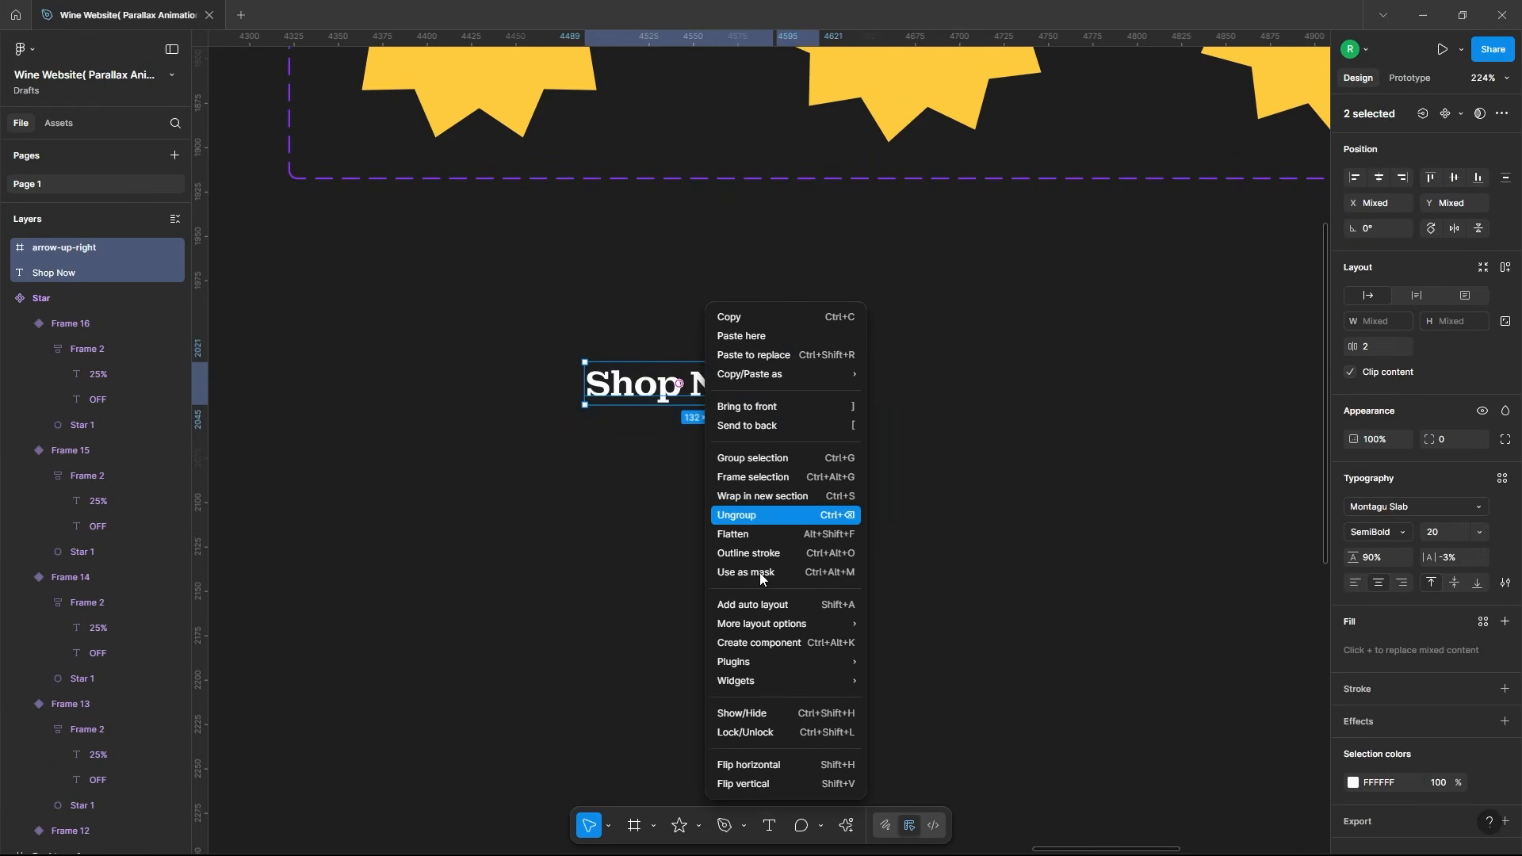
left_click(760, 607)
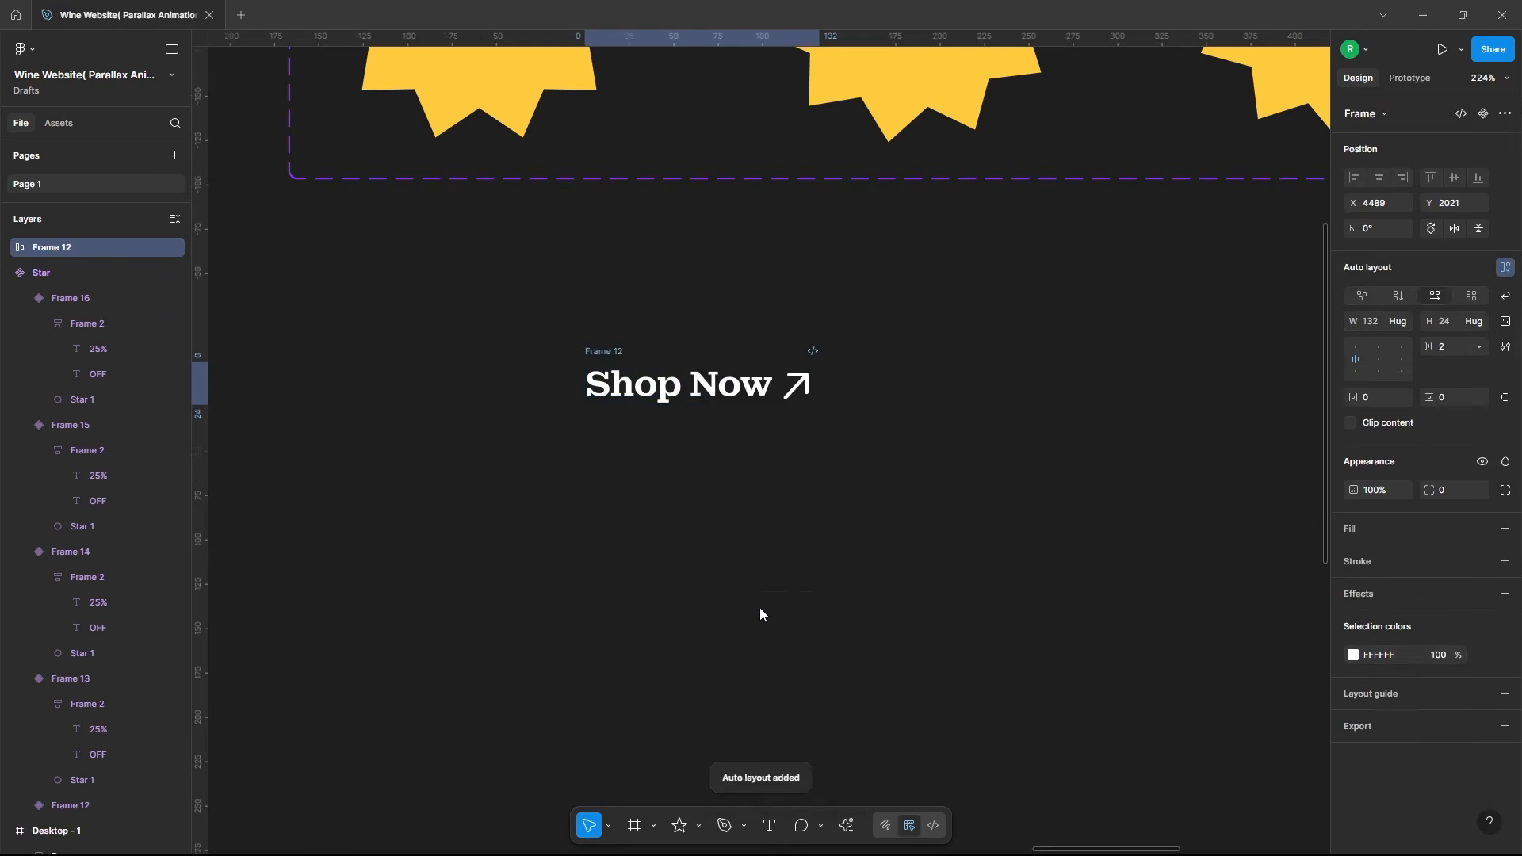
left_click(1356, 530)
left_click(1221, 420)
left_click(1194, 521)
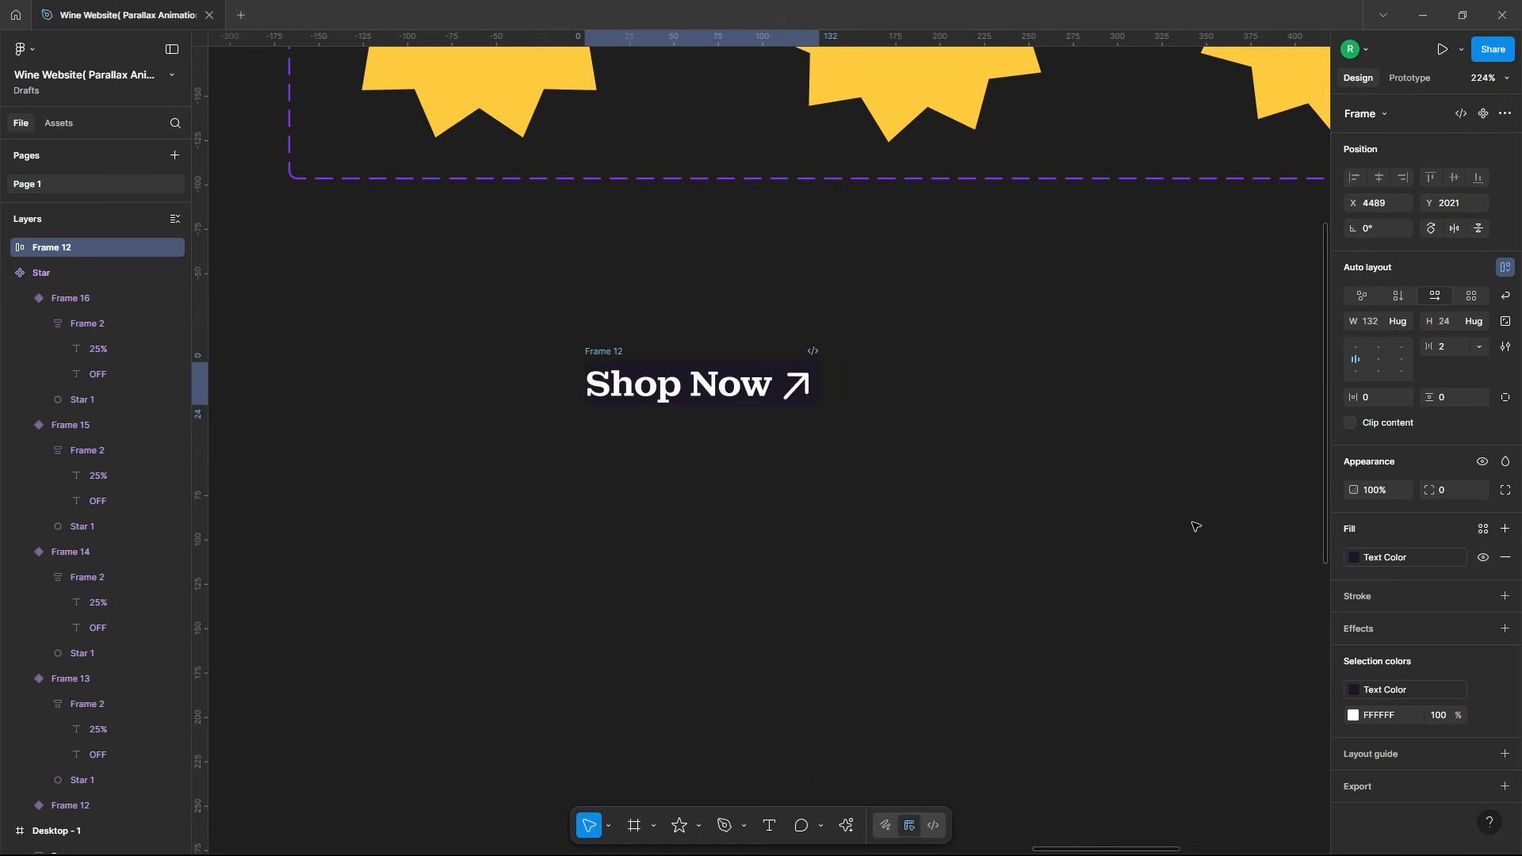
Step: Give the Shop Now frame 32 horizontal and 24 vertical padding and a corner radius of 100
left_click(1393, 400)
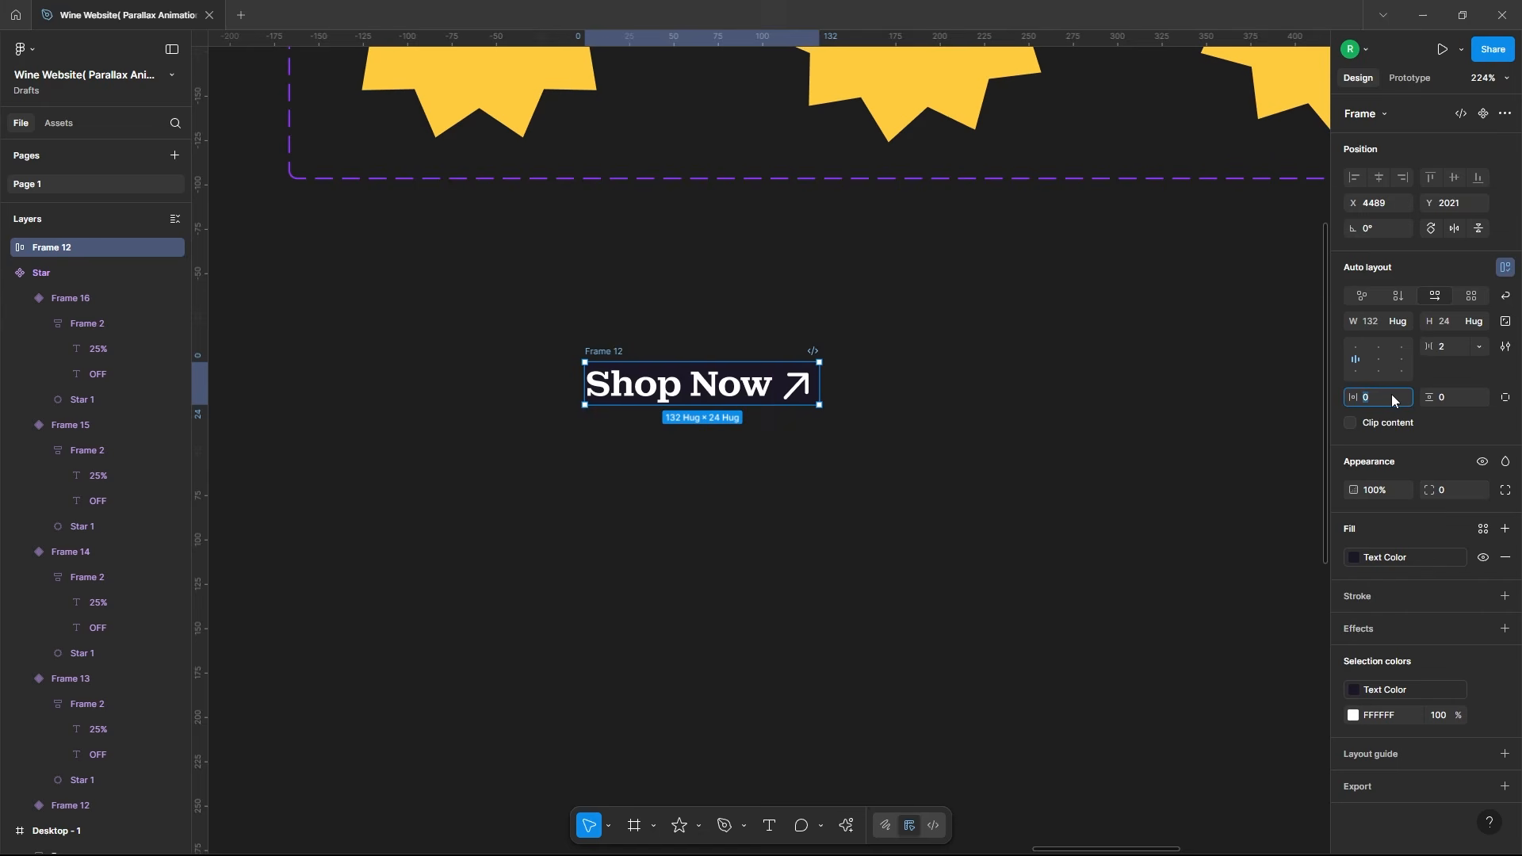
key("Return")
left_click(1472, 403)
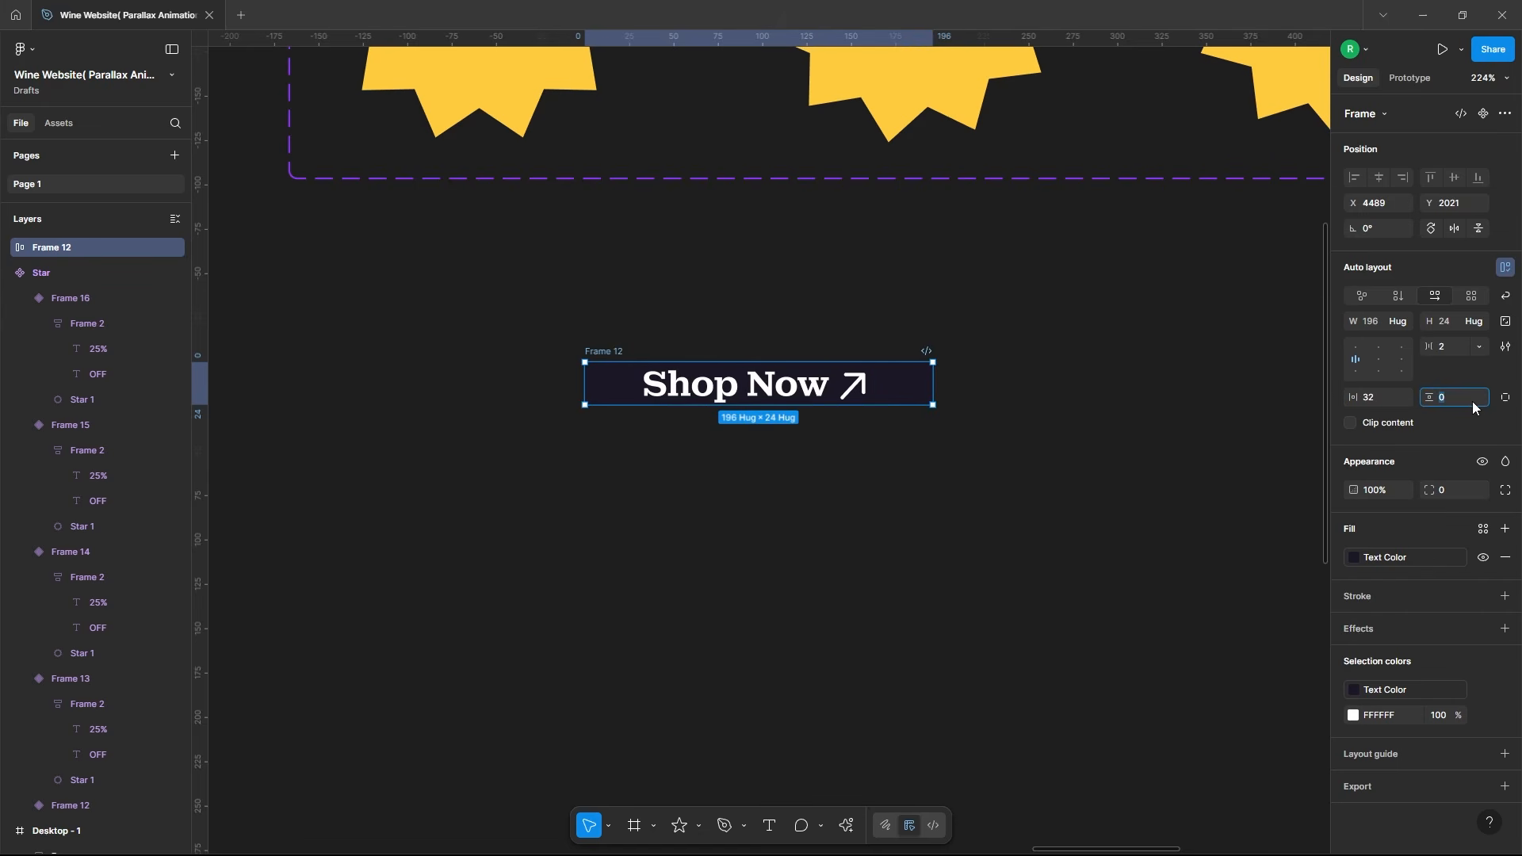
type("24")
key("Return")
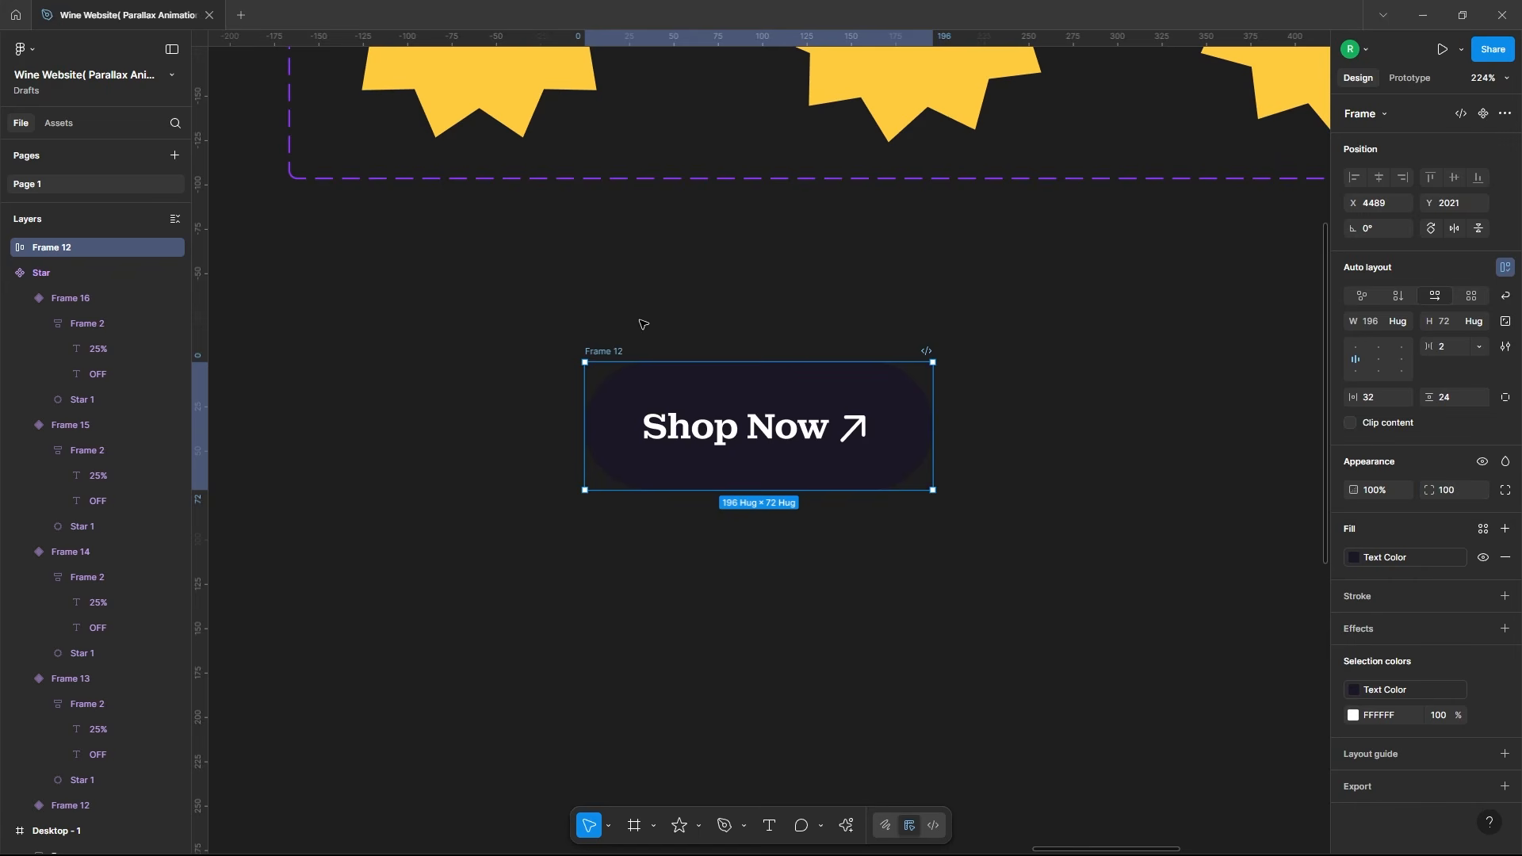
left_click(487, 392)
Step: Draw a circle about 70 px wide, place it inside the Shop Now frame and make it ignore auto layout
key("o")
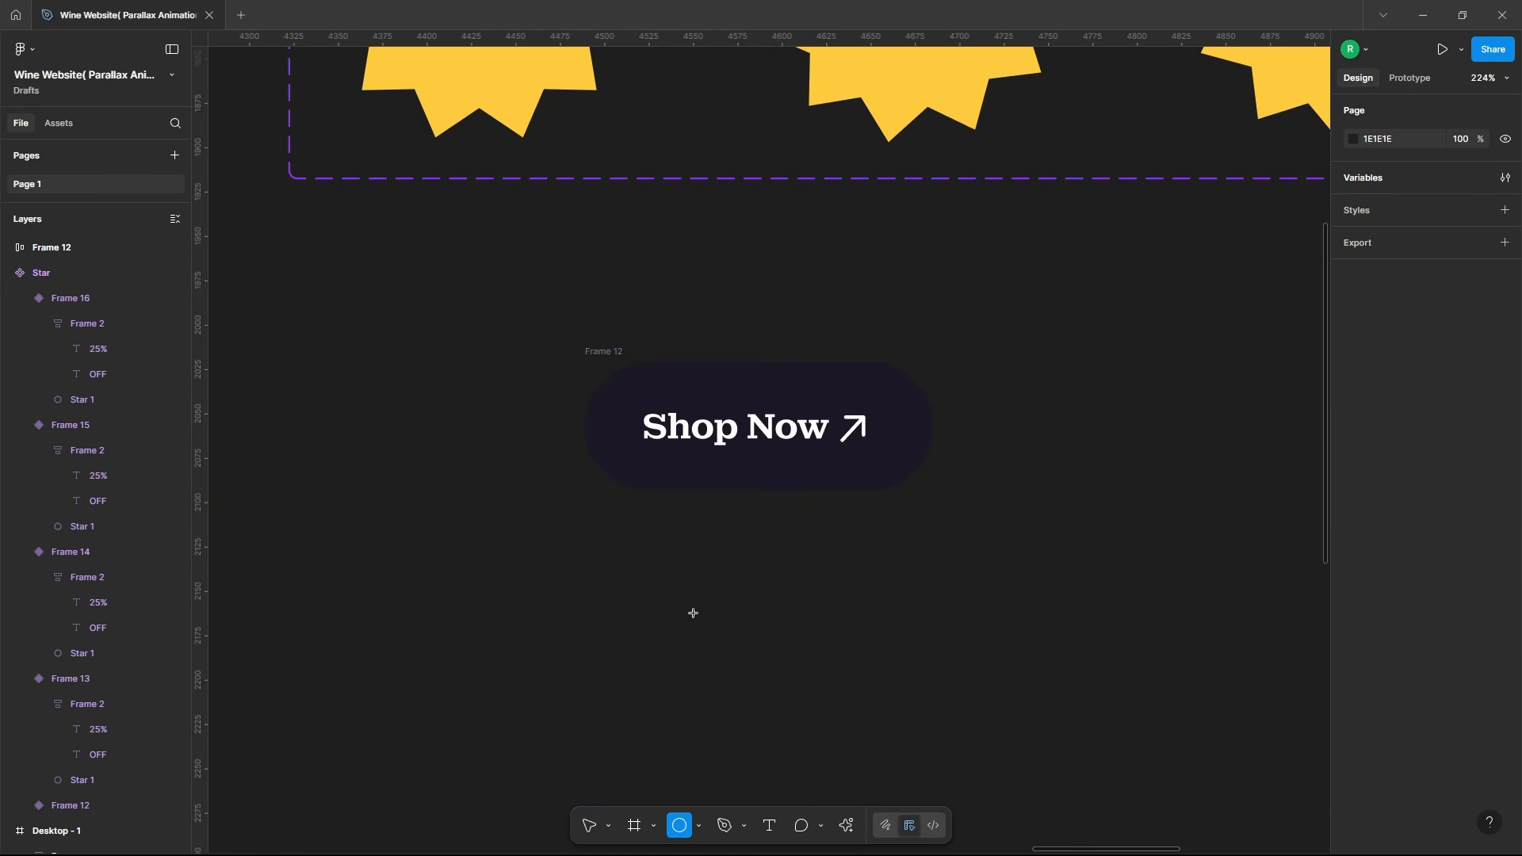
left_click_drag(609, 538, 742, 671)
mouse_move(673, 625)
left_mouse_down()
mouse_move(669, 458)
mouse_move(594, 391)
mouse_move(655, 443)
left_mouse_up()
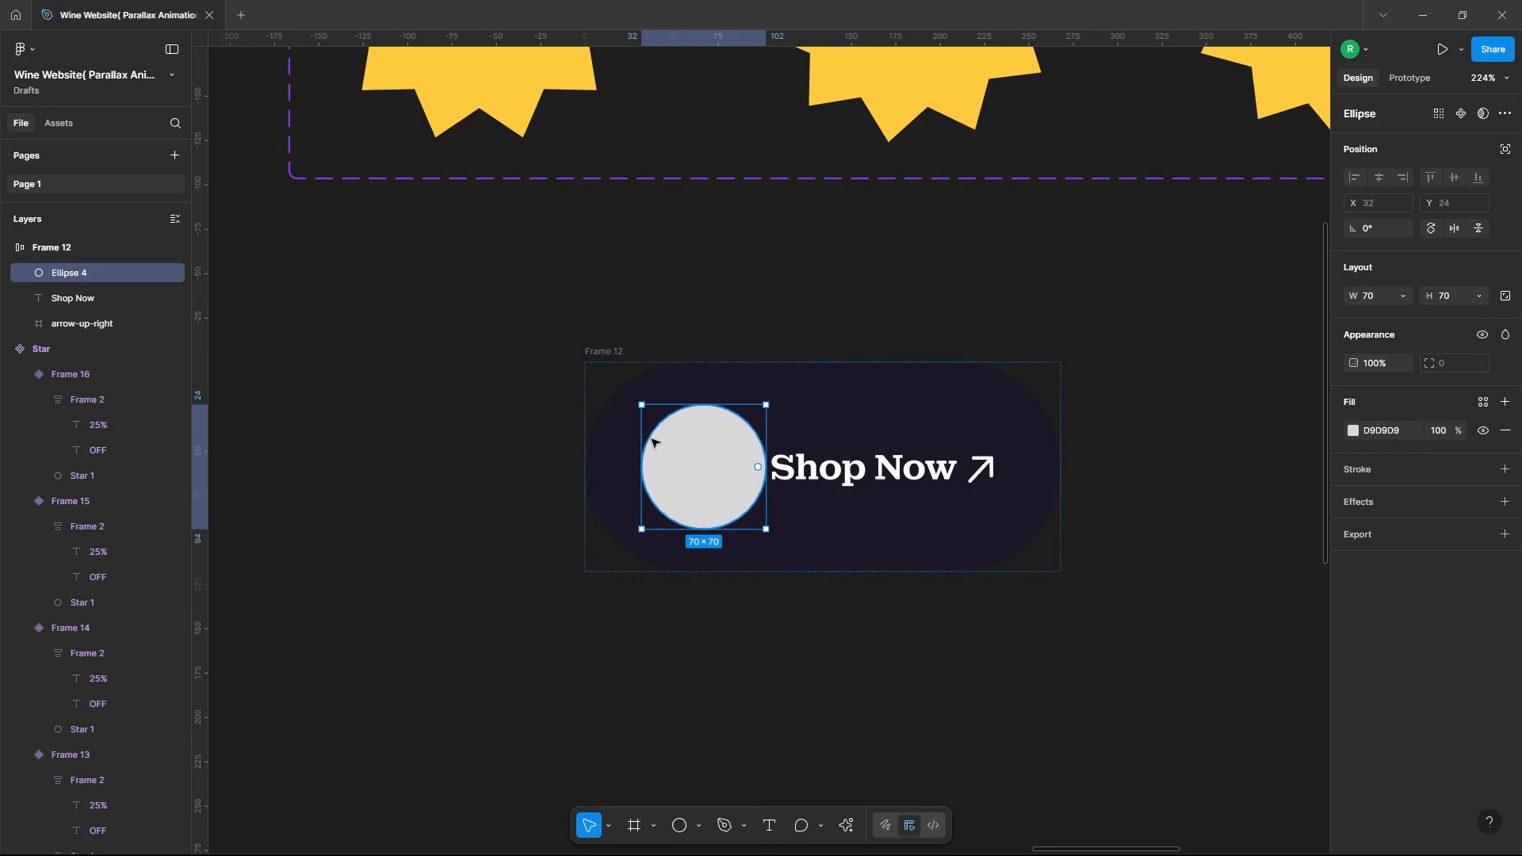
left_click(1505, 149)
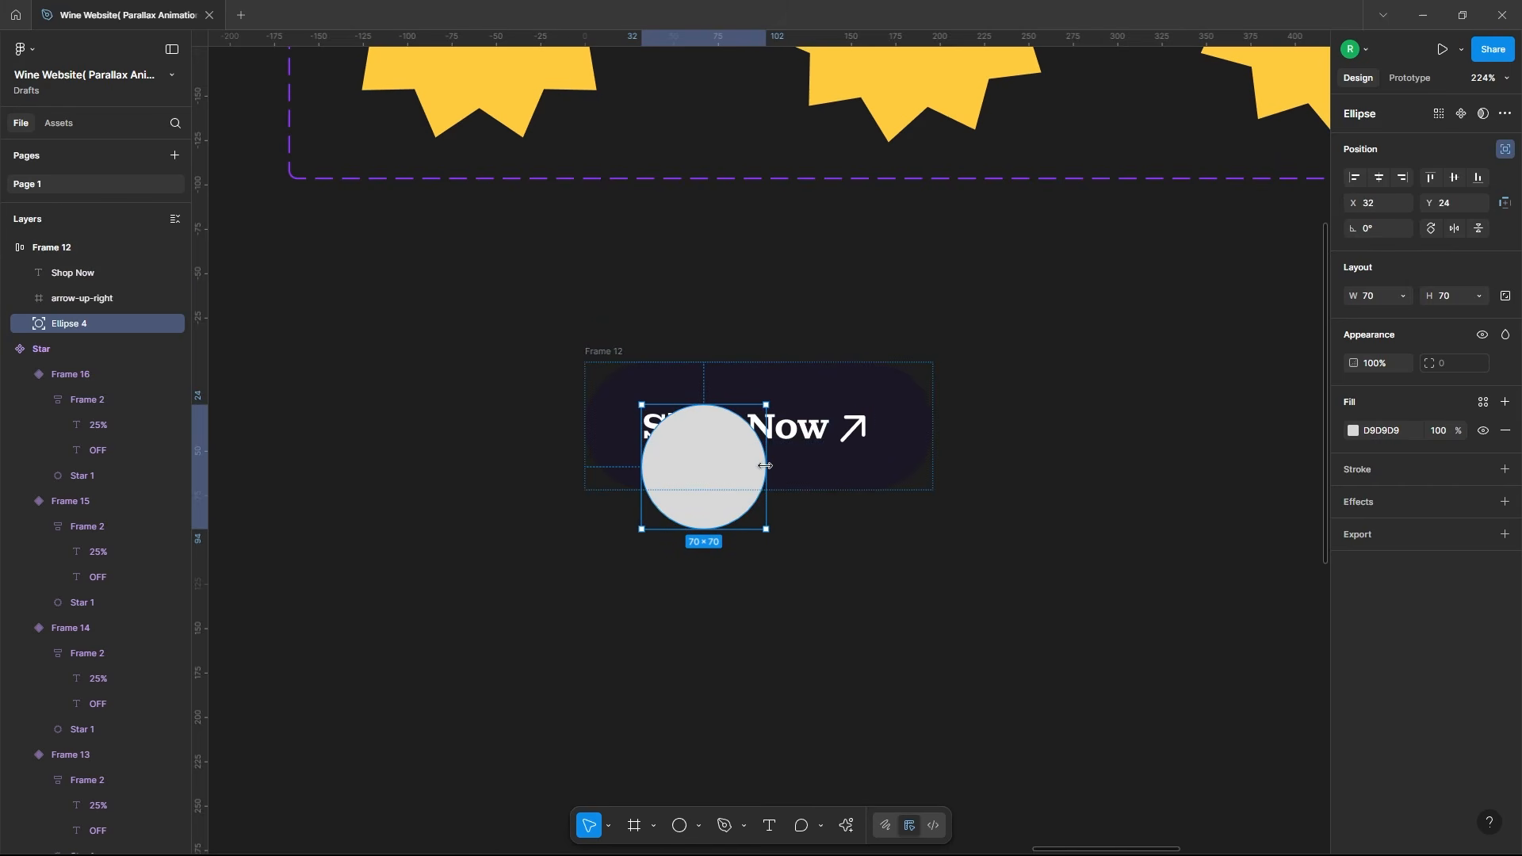
Step: Enlarge the circle to about 124 px and fill it with the Primary Color style
left_click_drag(766, 466, 814, 457)
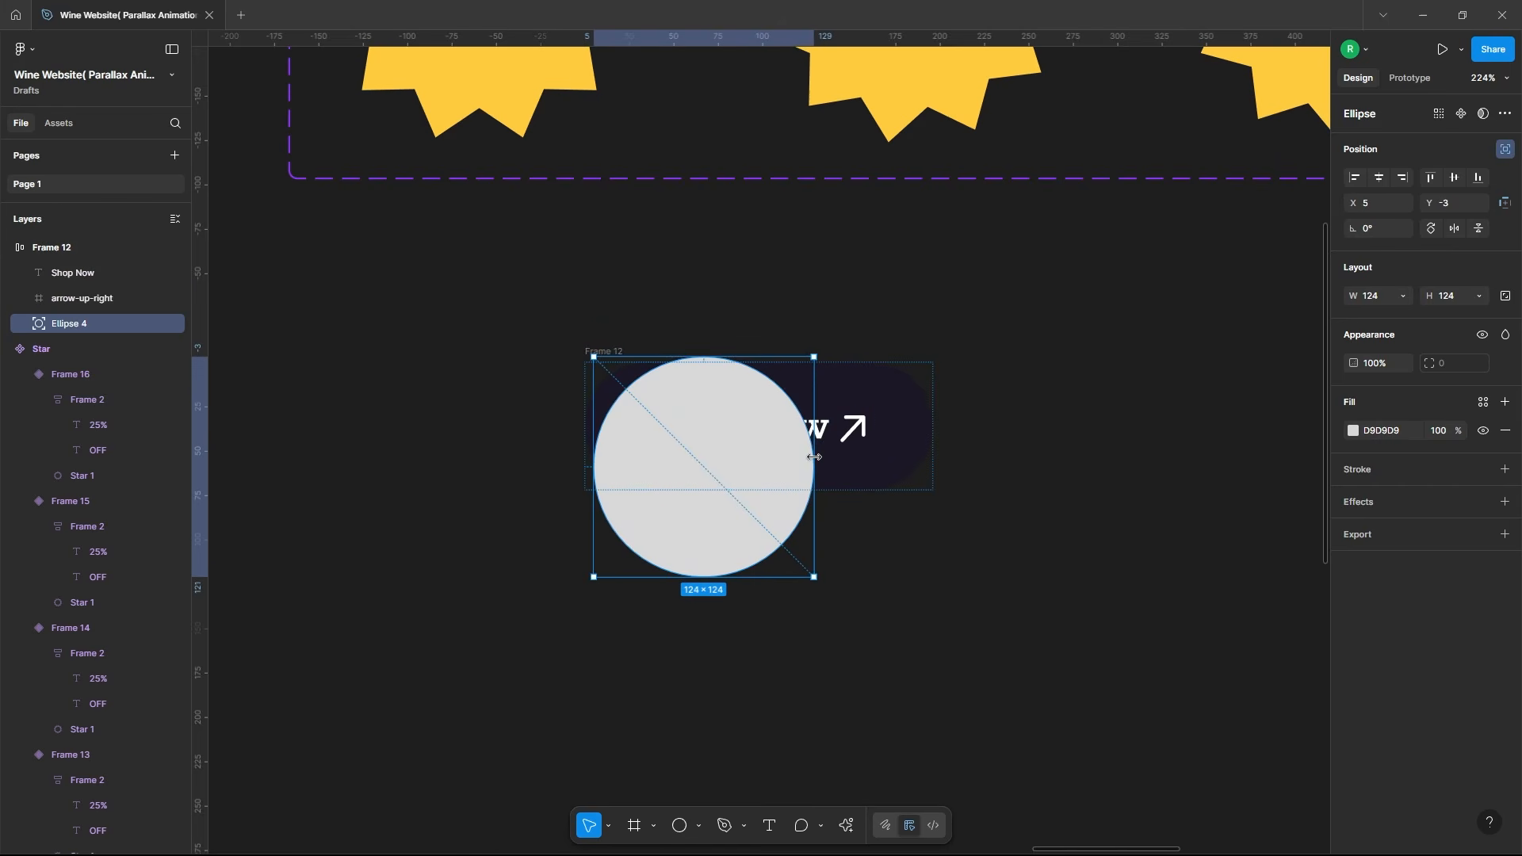
left_click(1353, 431)
left_click(1220, 419)
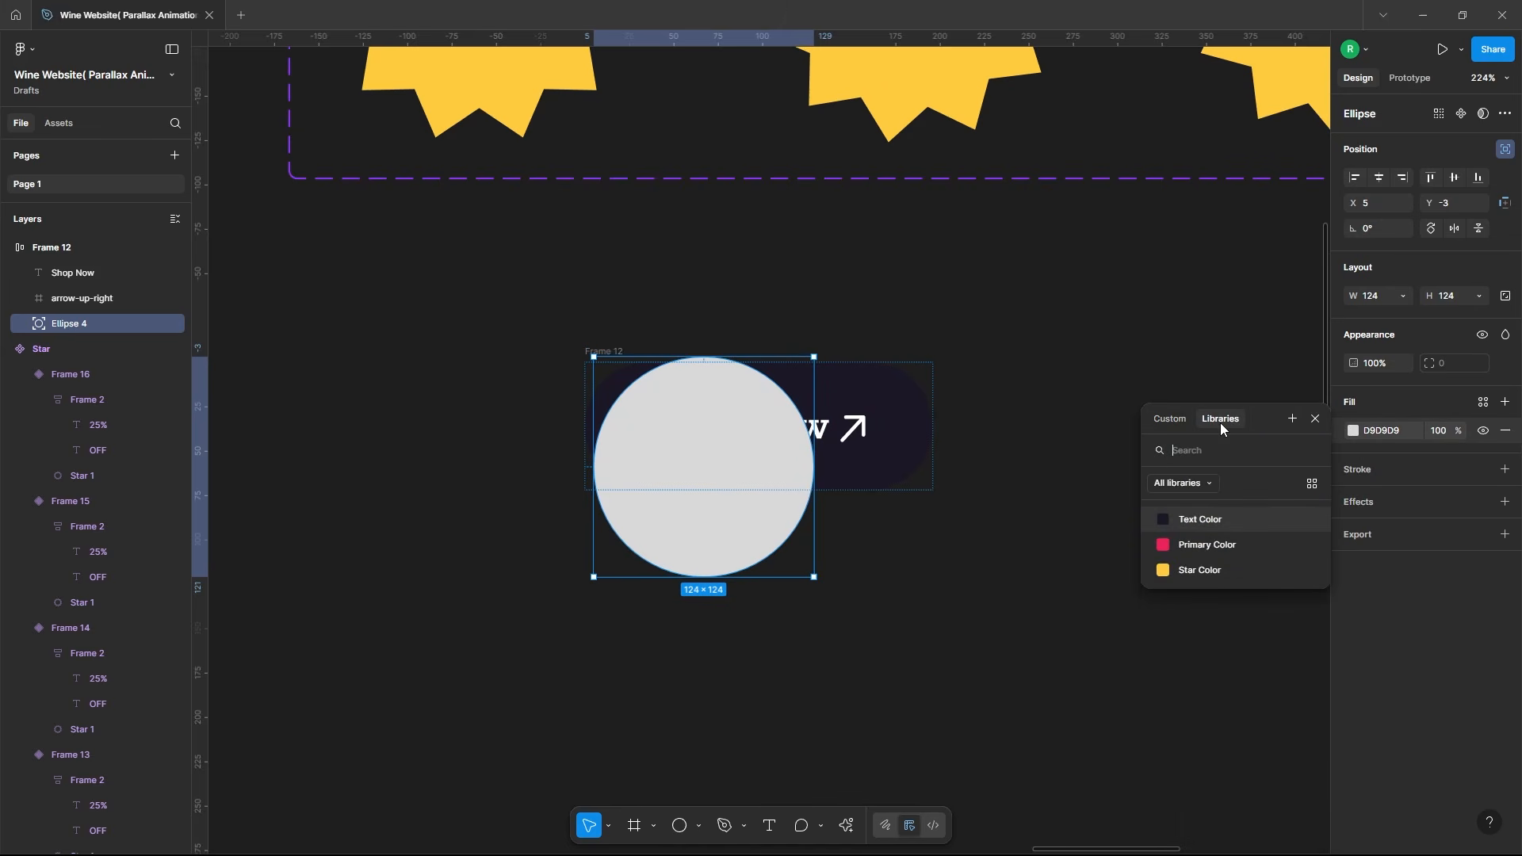
left_click(1213, 536)
Step: Enlarge the circle to about 207 px over the button and reorder its layer so it sits behind the label and arrow
left_click_drag(717, 463, 662, 421)
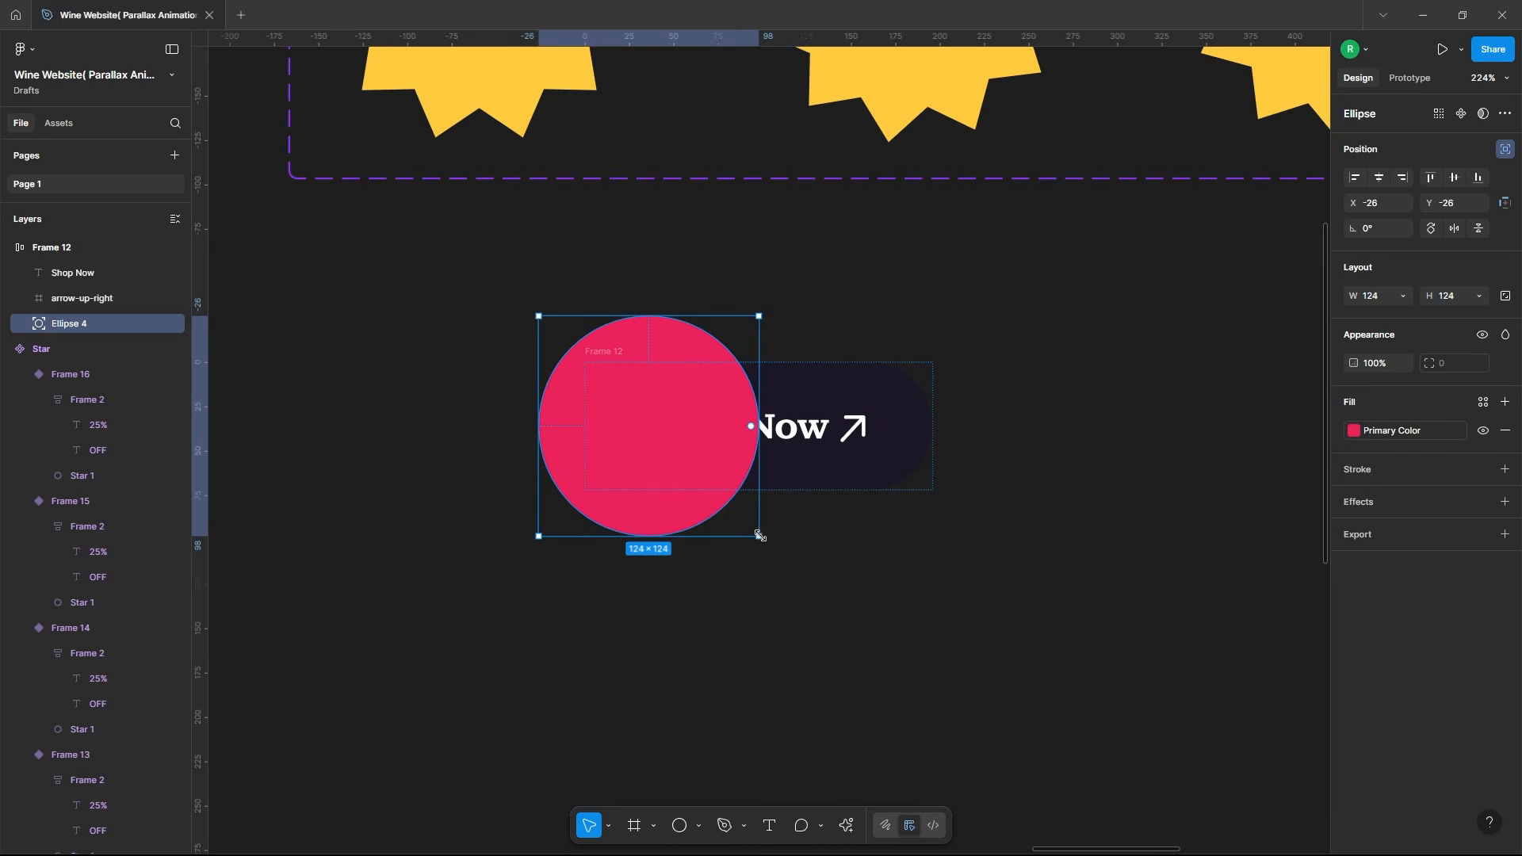
left_click_drag(759, 529, 903, 679)
left_click_drag(808, 555, 843, 496)
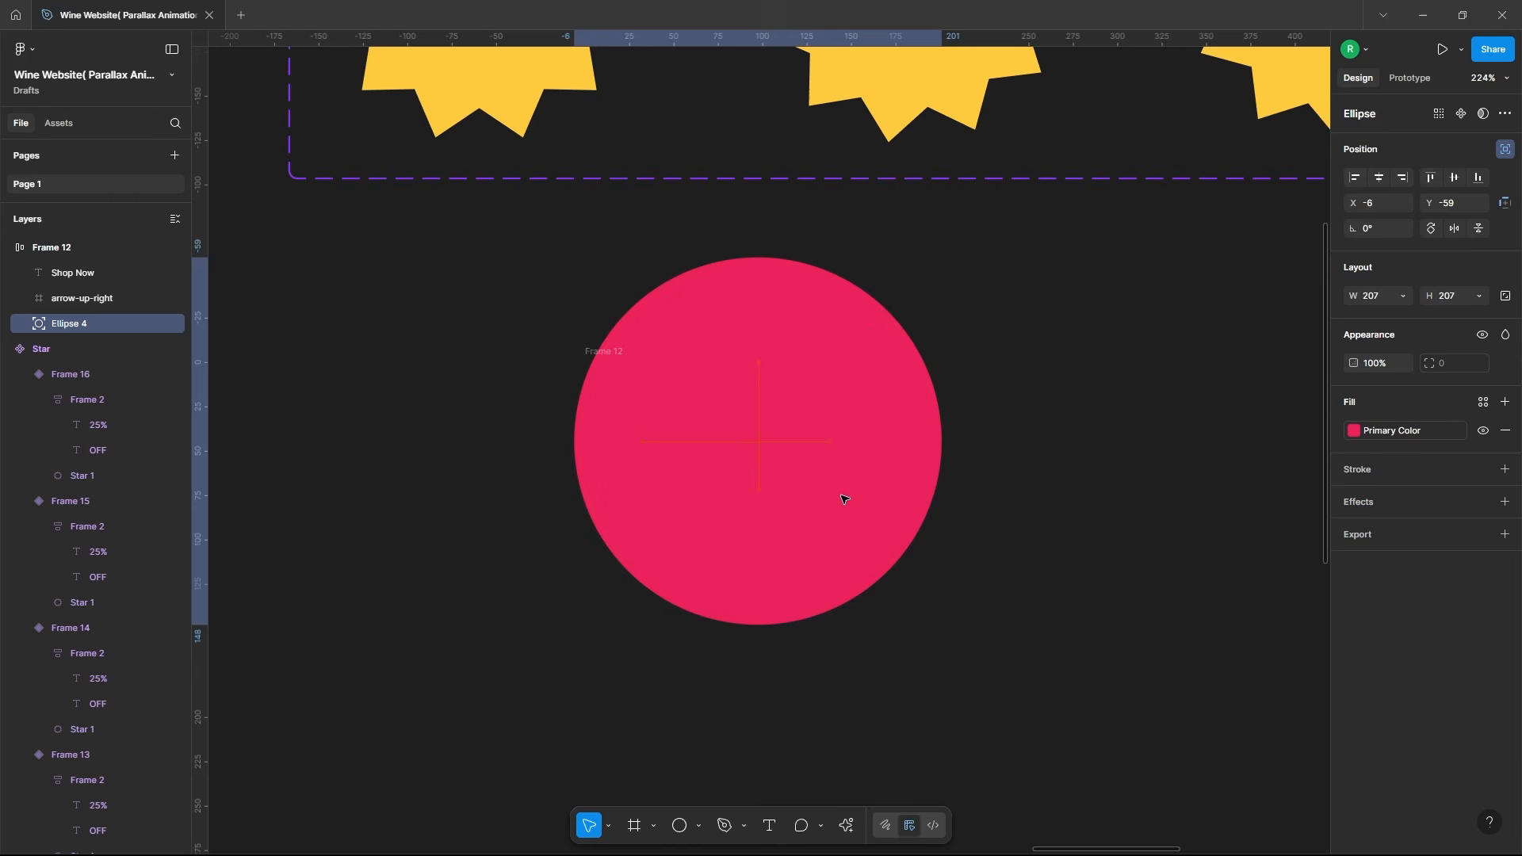
left_click_drag(87, 333, 107, 264)
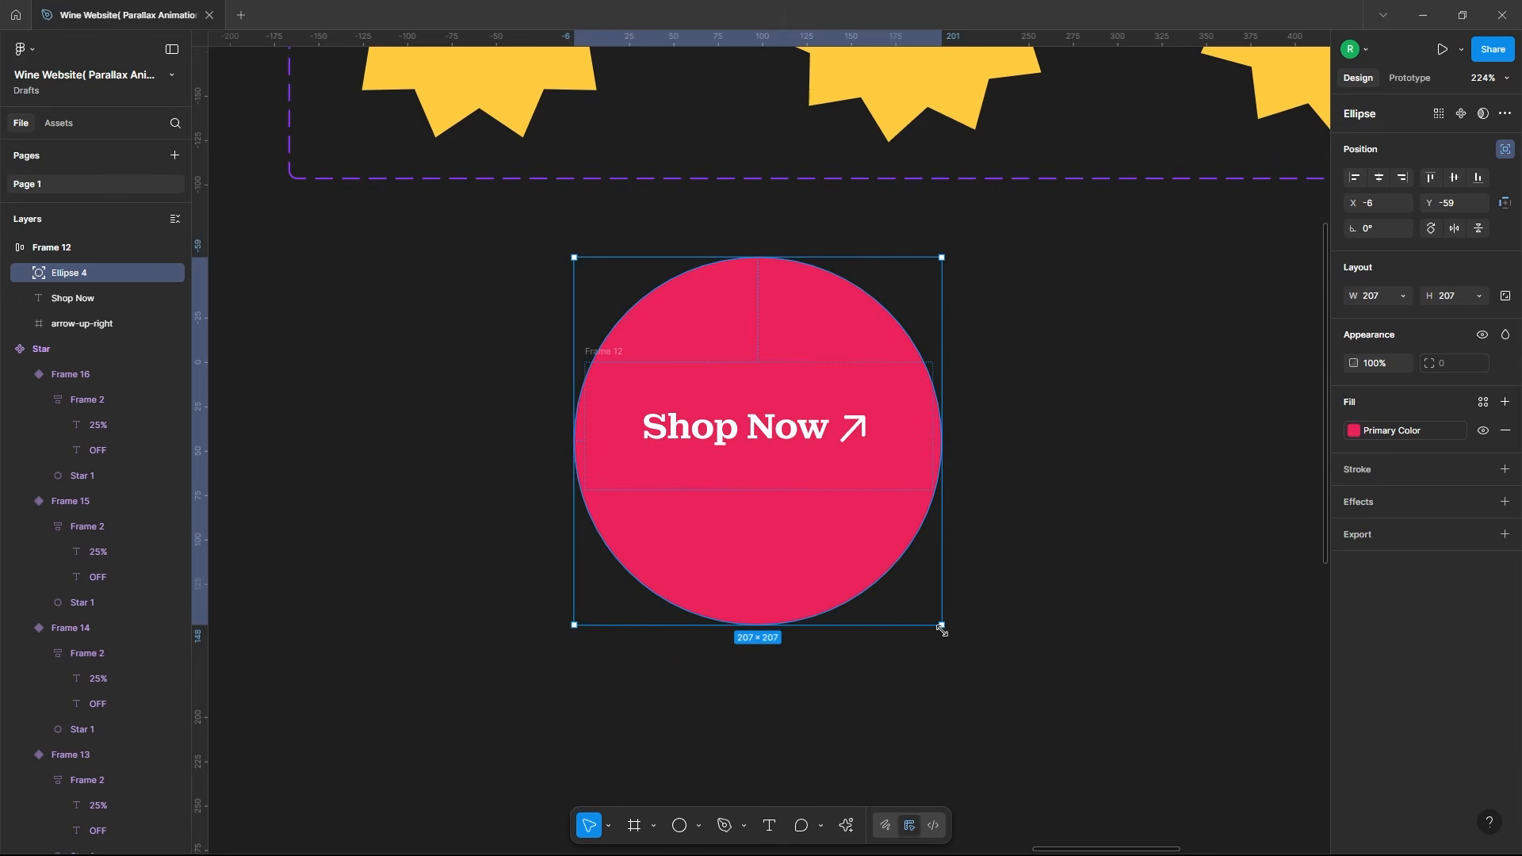
Step: Shrink the circle to about 161 px off the Shop Now frame's upper-left corner, at about X -123, Y -134, and clip the frame's content
left_click_drag(942, 630, 901, 584)
left_click_drag(800, 507, 564, 354)
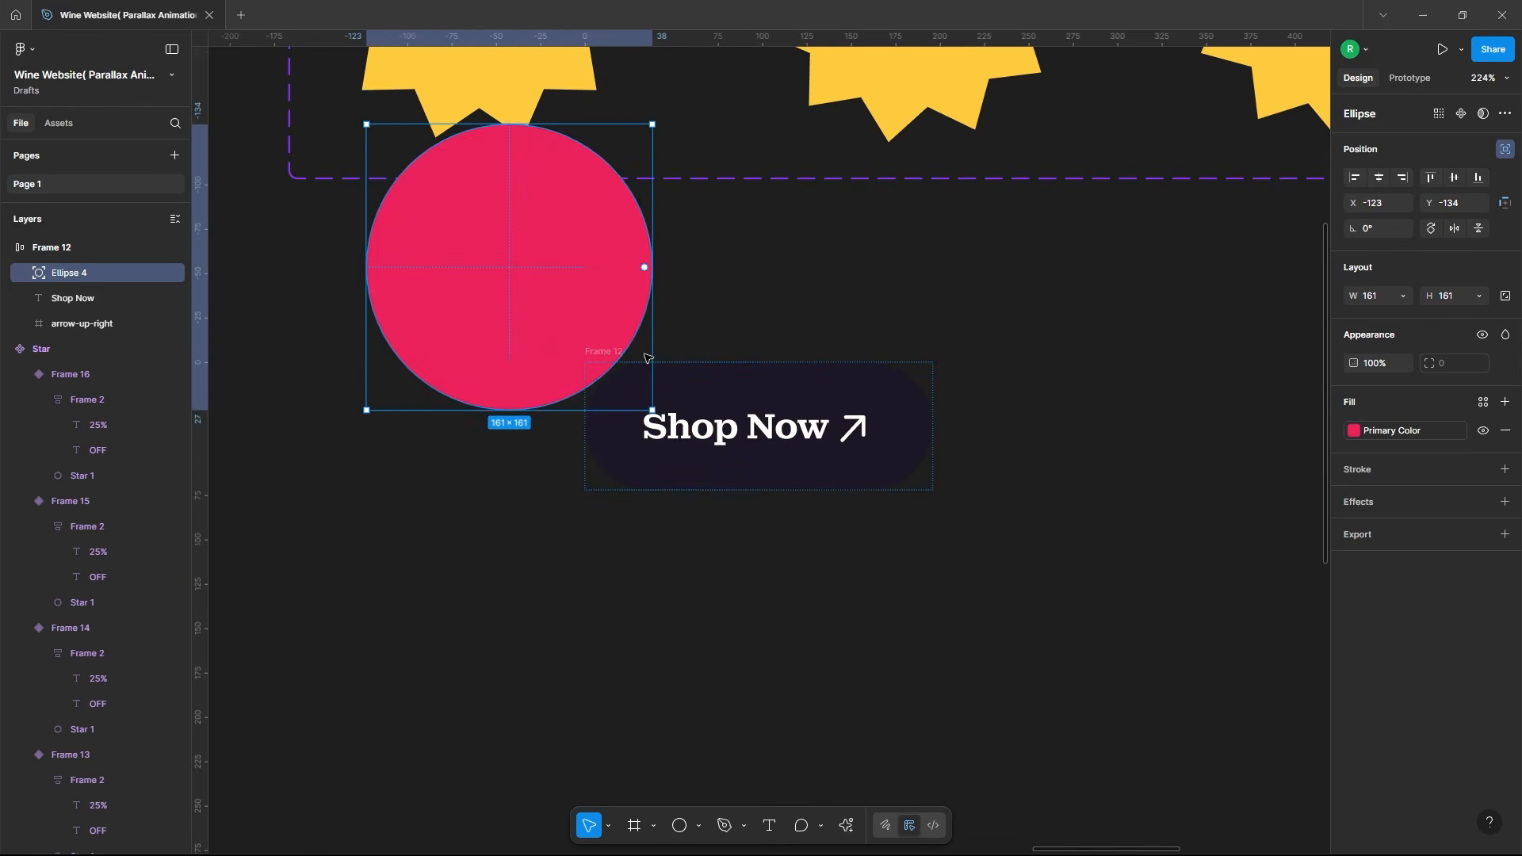
left_click(738, 385)
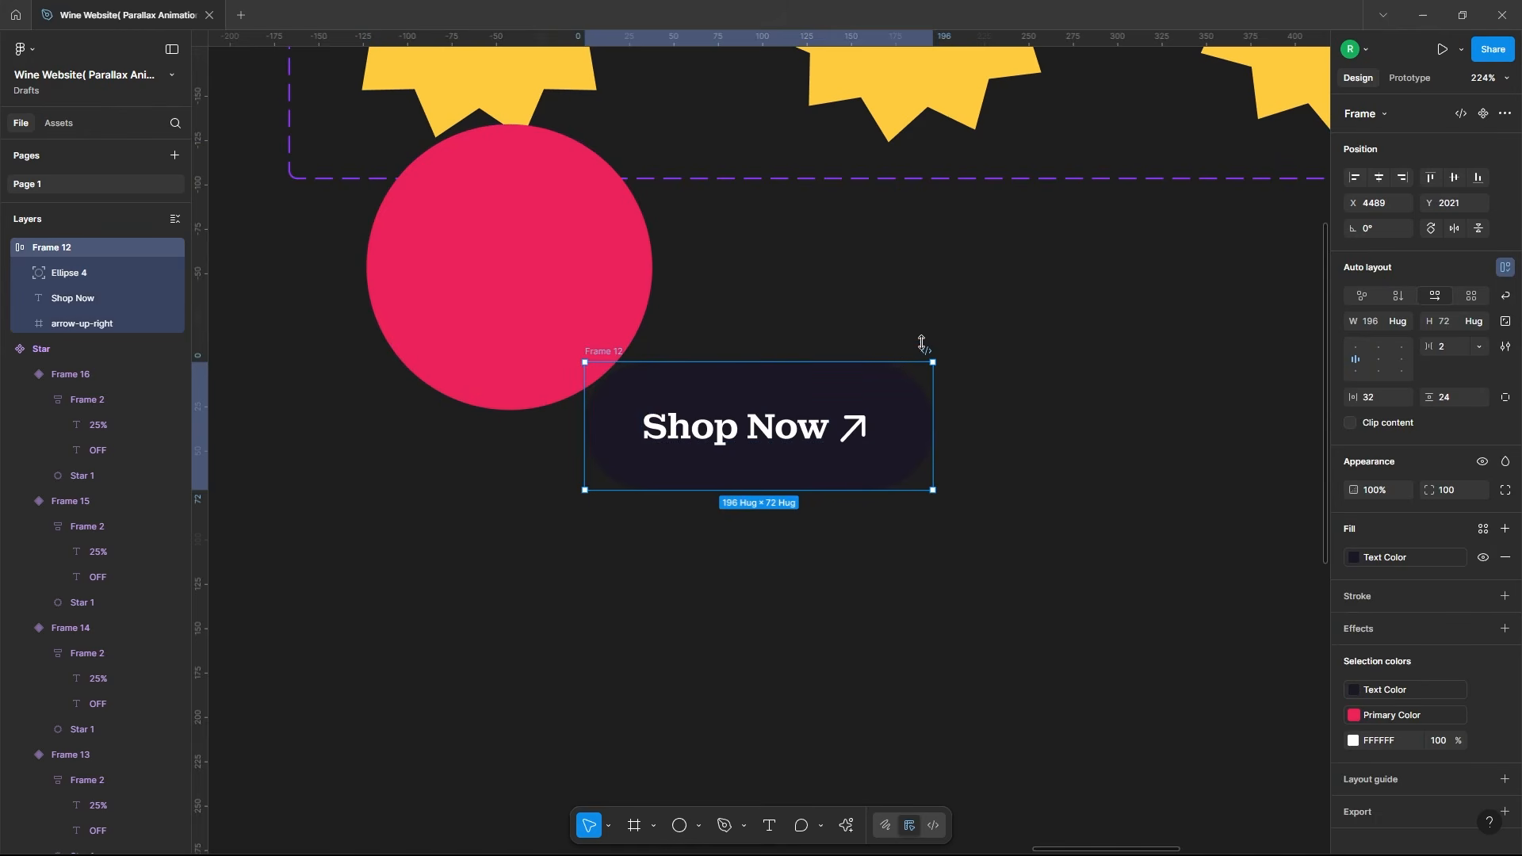
left_click(1351, 423)
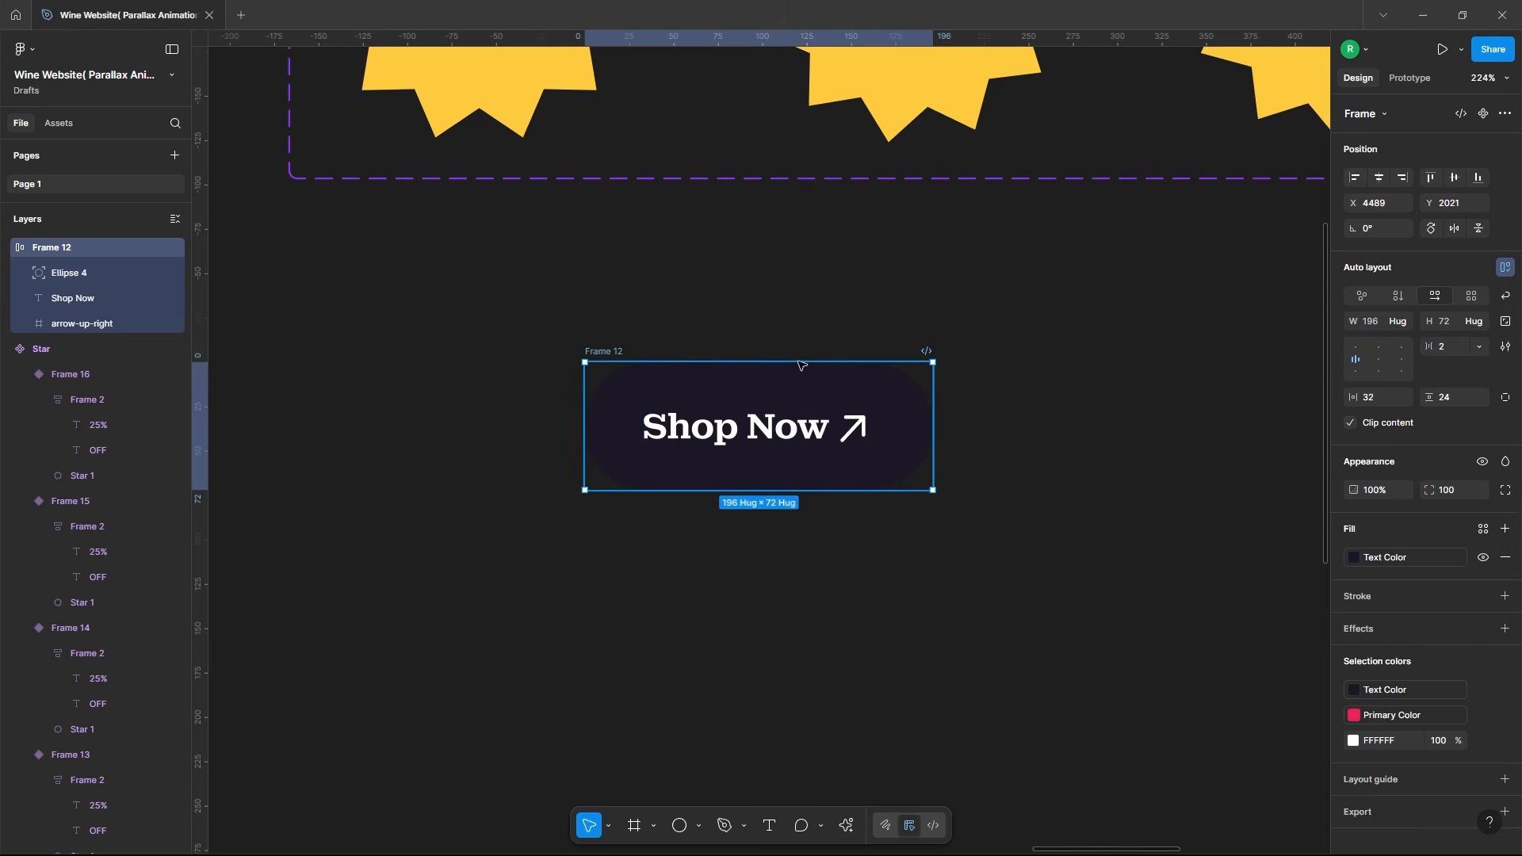
left_click(1098, 417)
Step: Duplicate the Shop Now button frame and place the copy 64 px to the right of the original
left_click(631, 349)
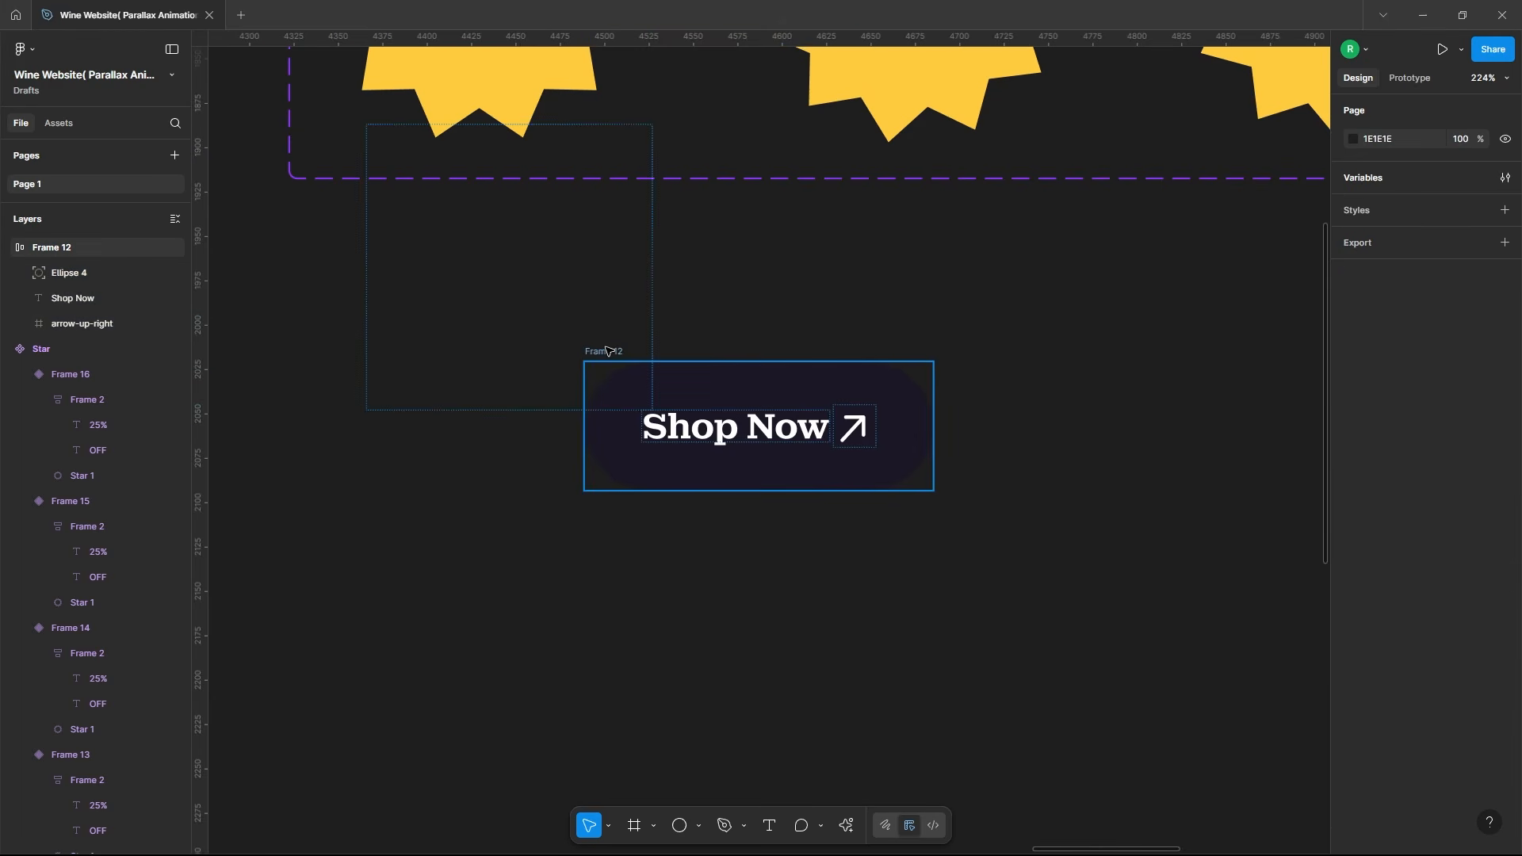
key("ctrl+d")
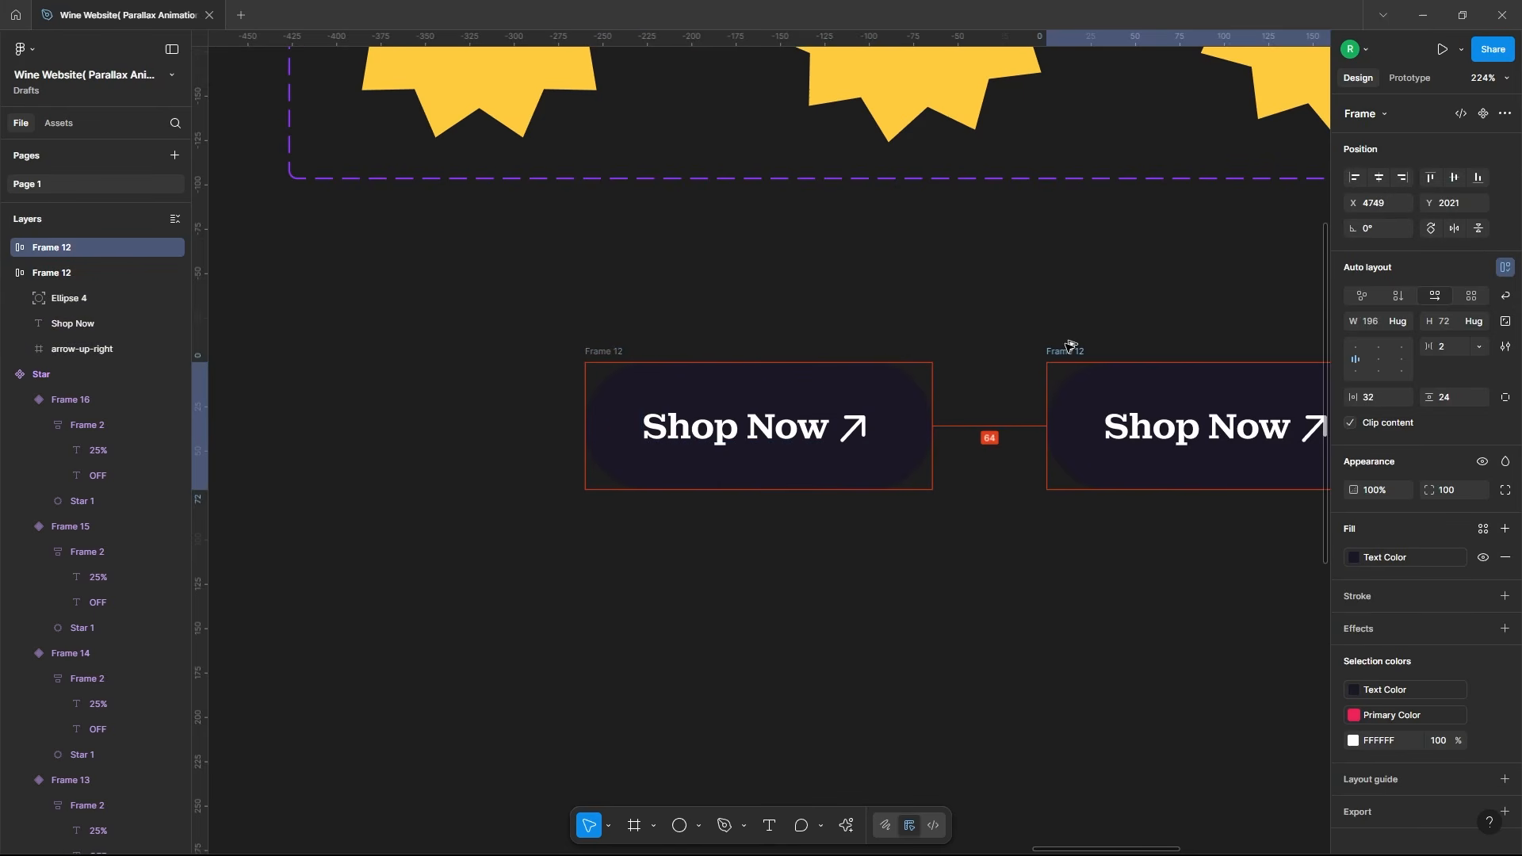
scroll(623, 443, "down", 3)
scroll(1267, 431, "up", 2)
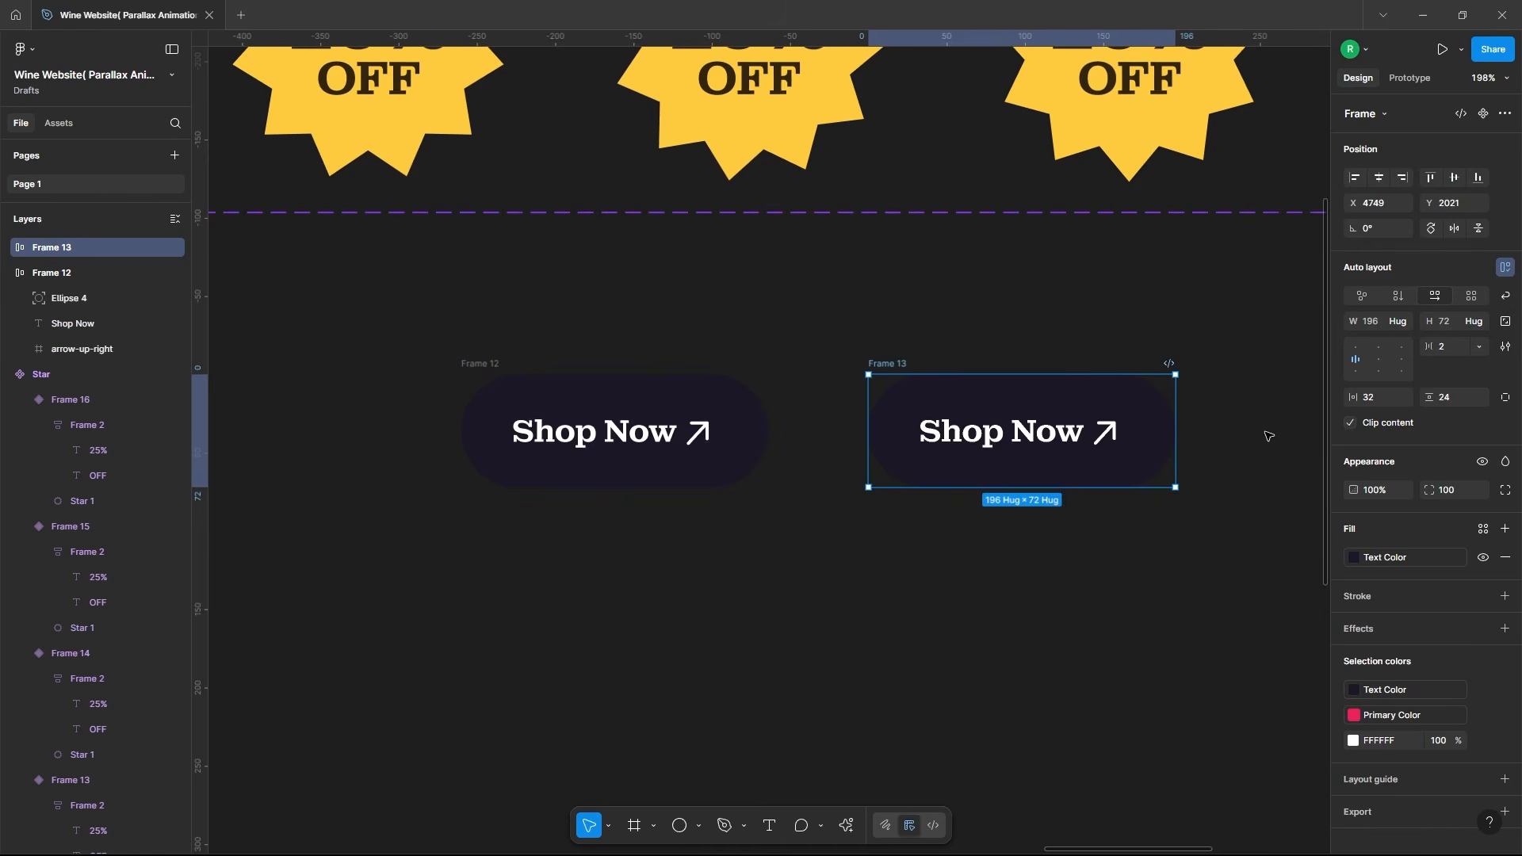
Step: Enlarge the hidden circle in the duplicated Shop Now button until it fills the whole button with pink
left_click(7, 248)
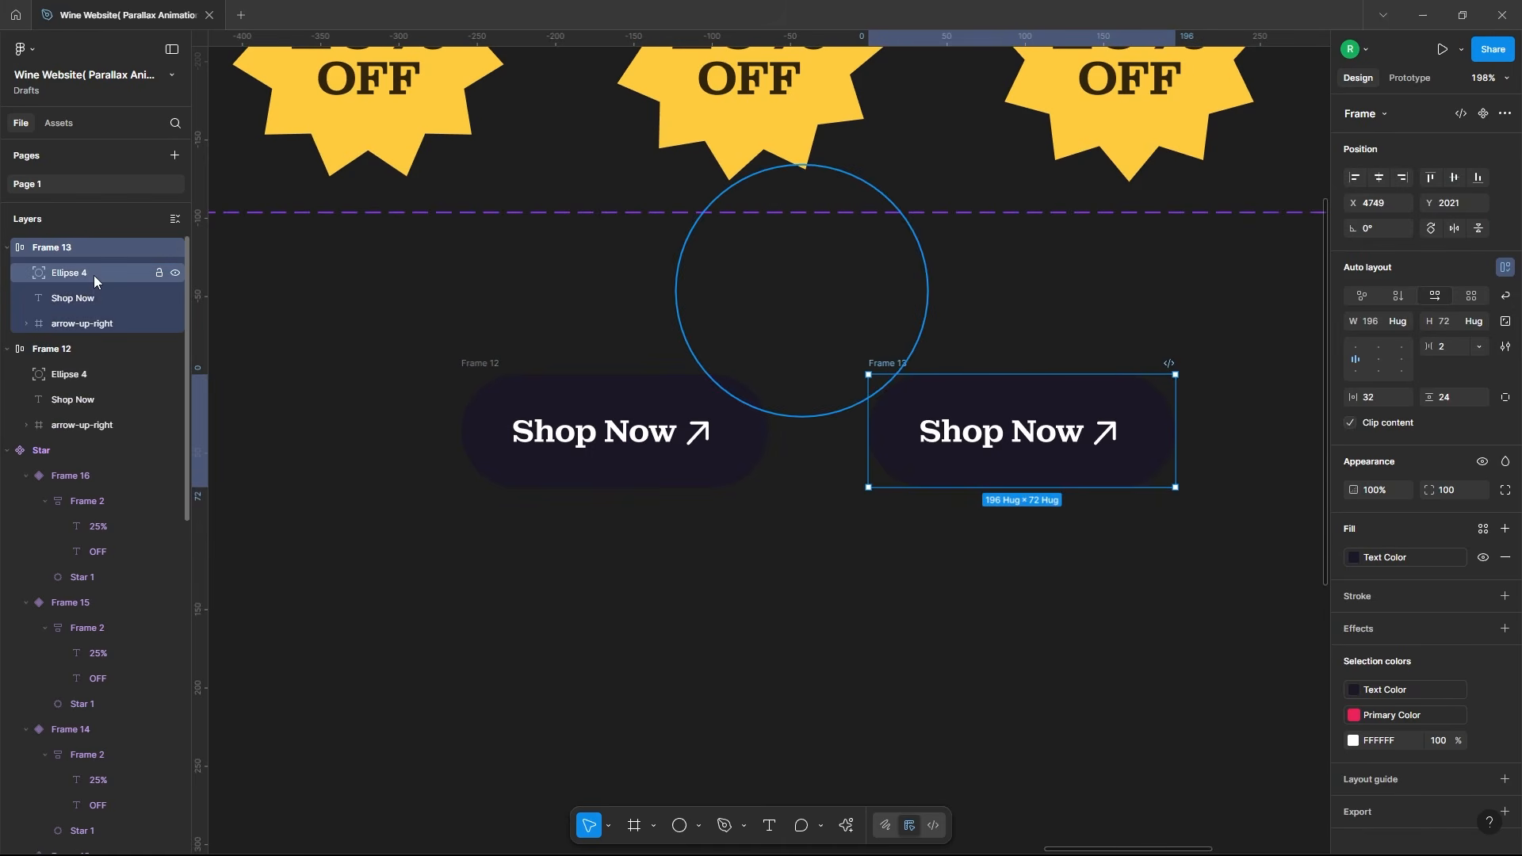
left_click(94, 275)
left_click_drag(926, 415, 1239, 559)
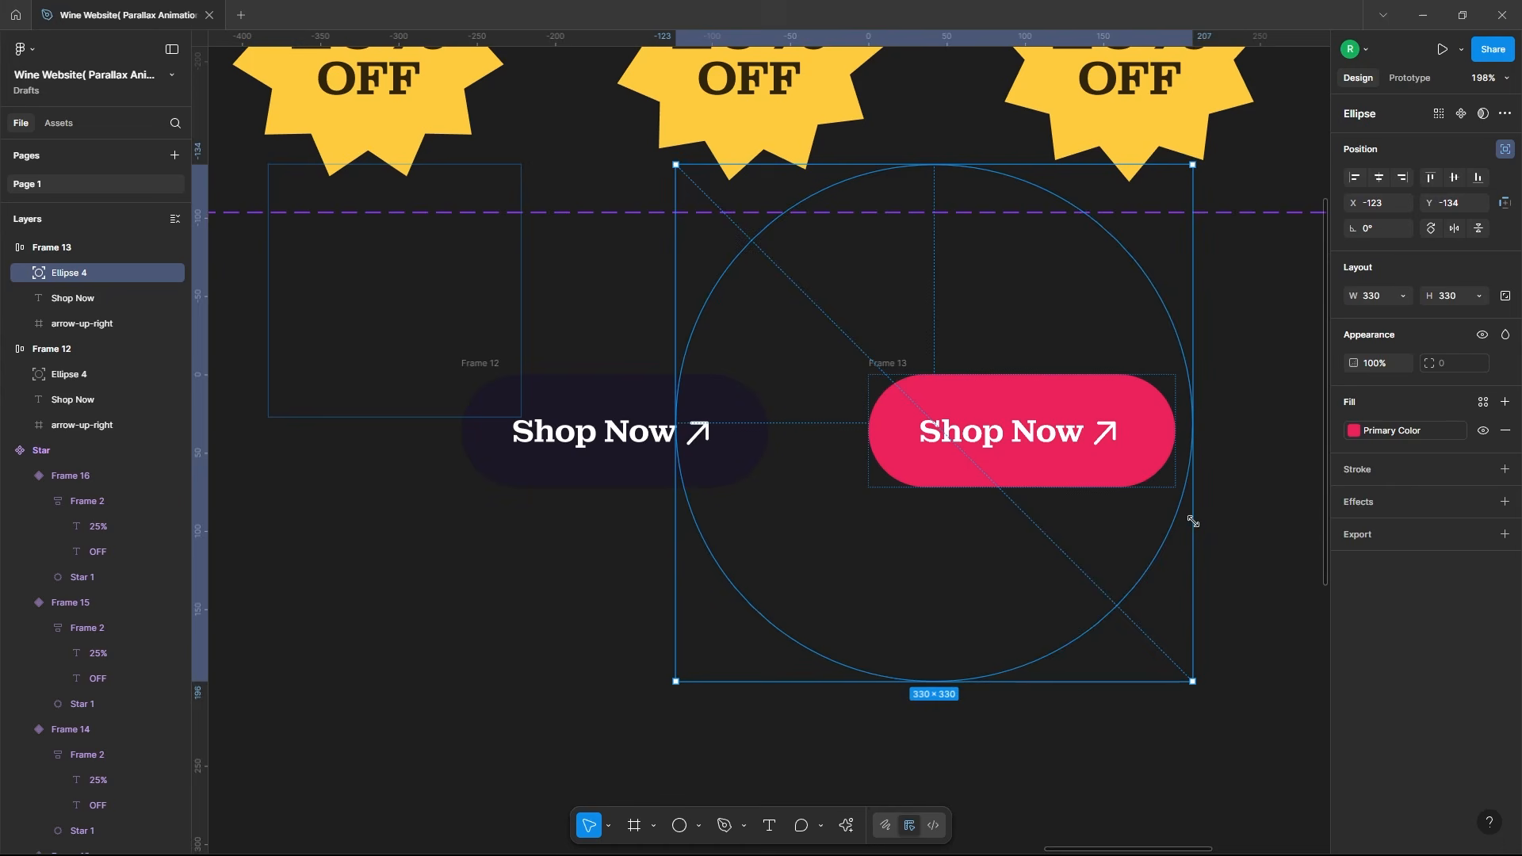
Step: Combine the dark and pink Shop Now button frames into one component set
left_click(1240, 456)
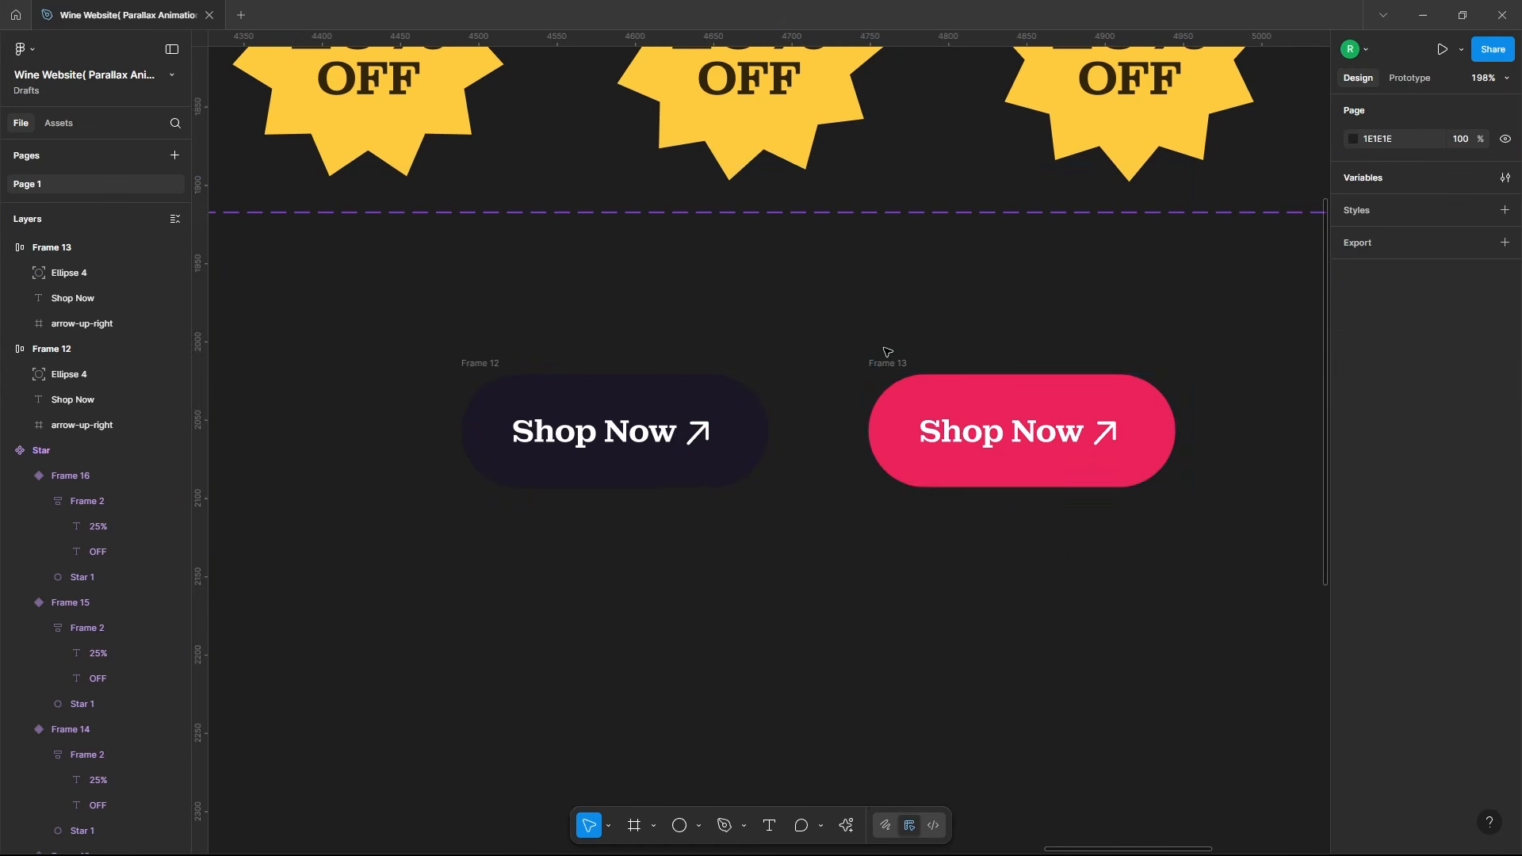
left_click(887, 363)
left_click(481, 363, "shift")
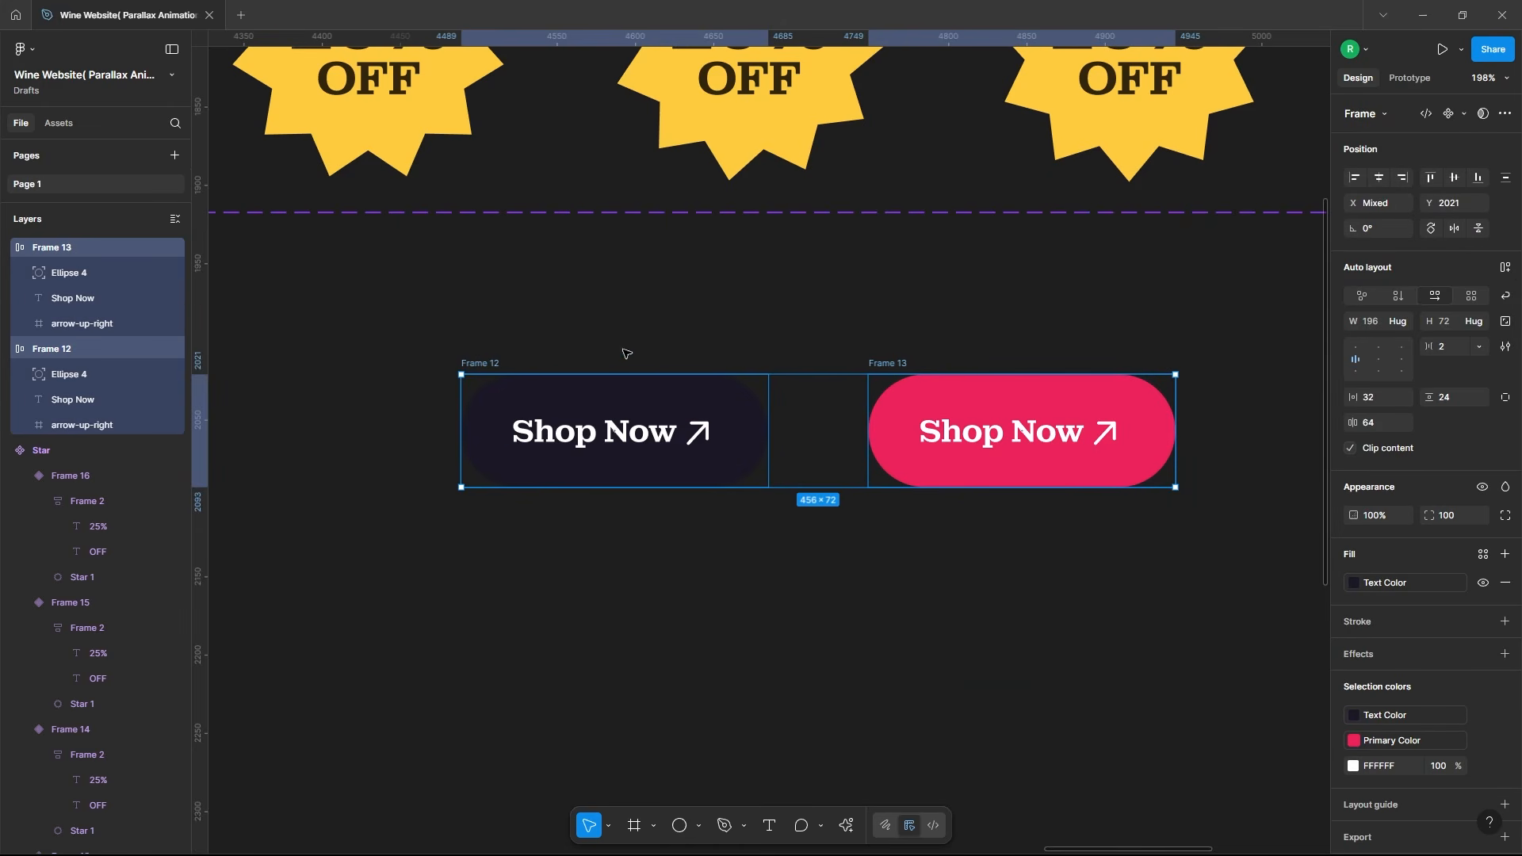
left_click(1463, 113)
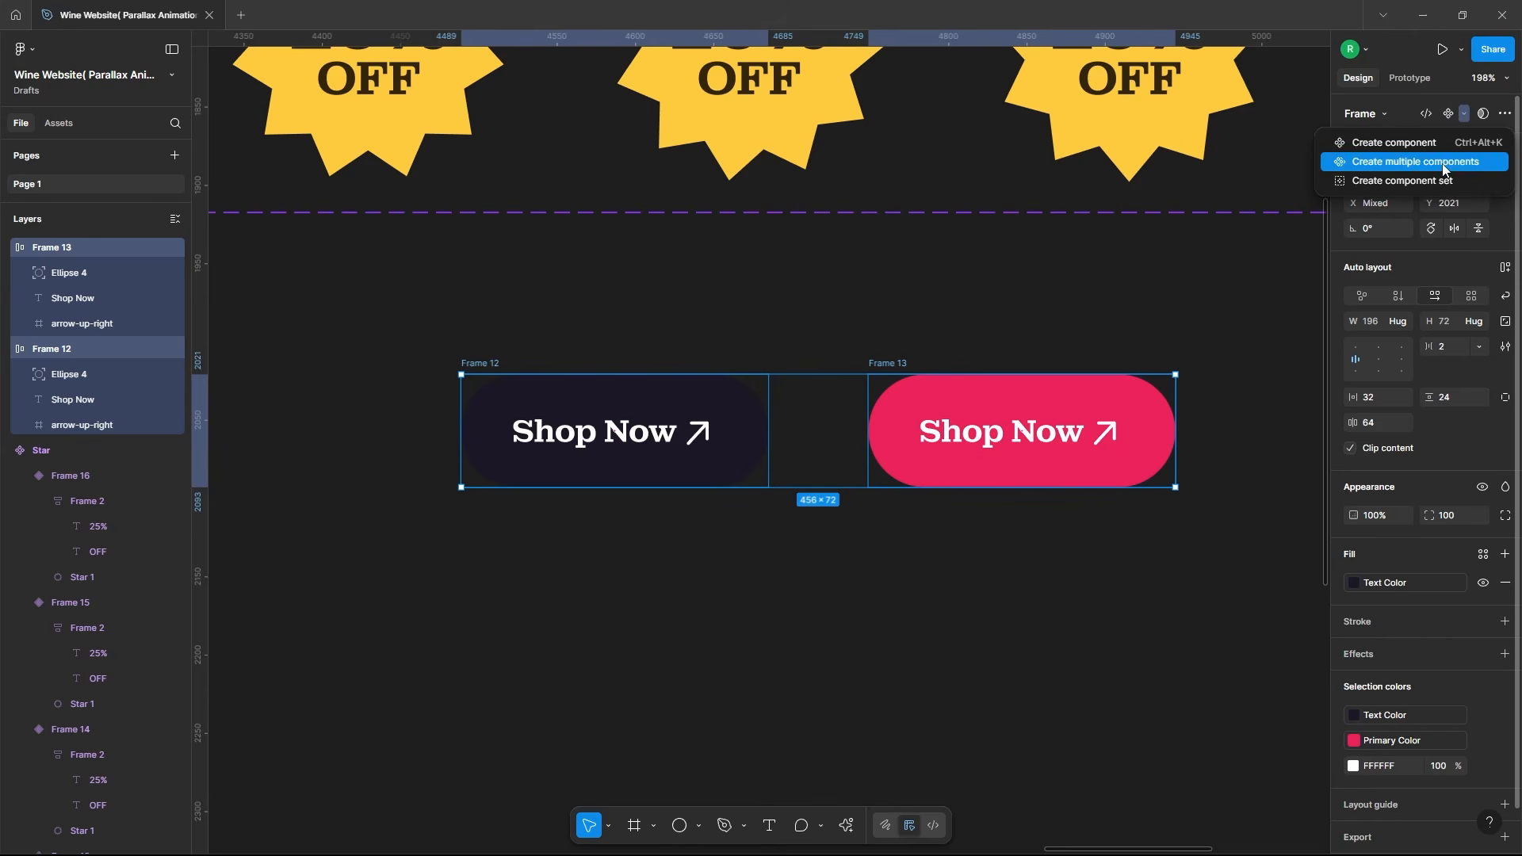
left_click(1425, 188)
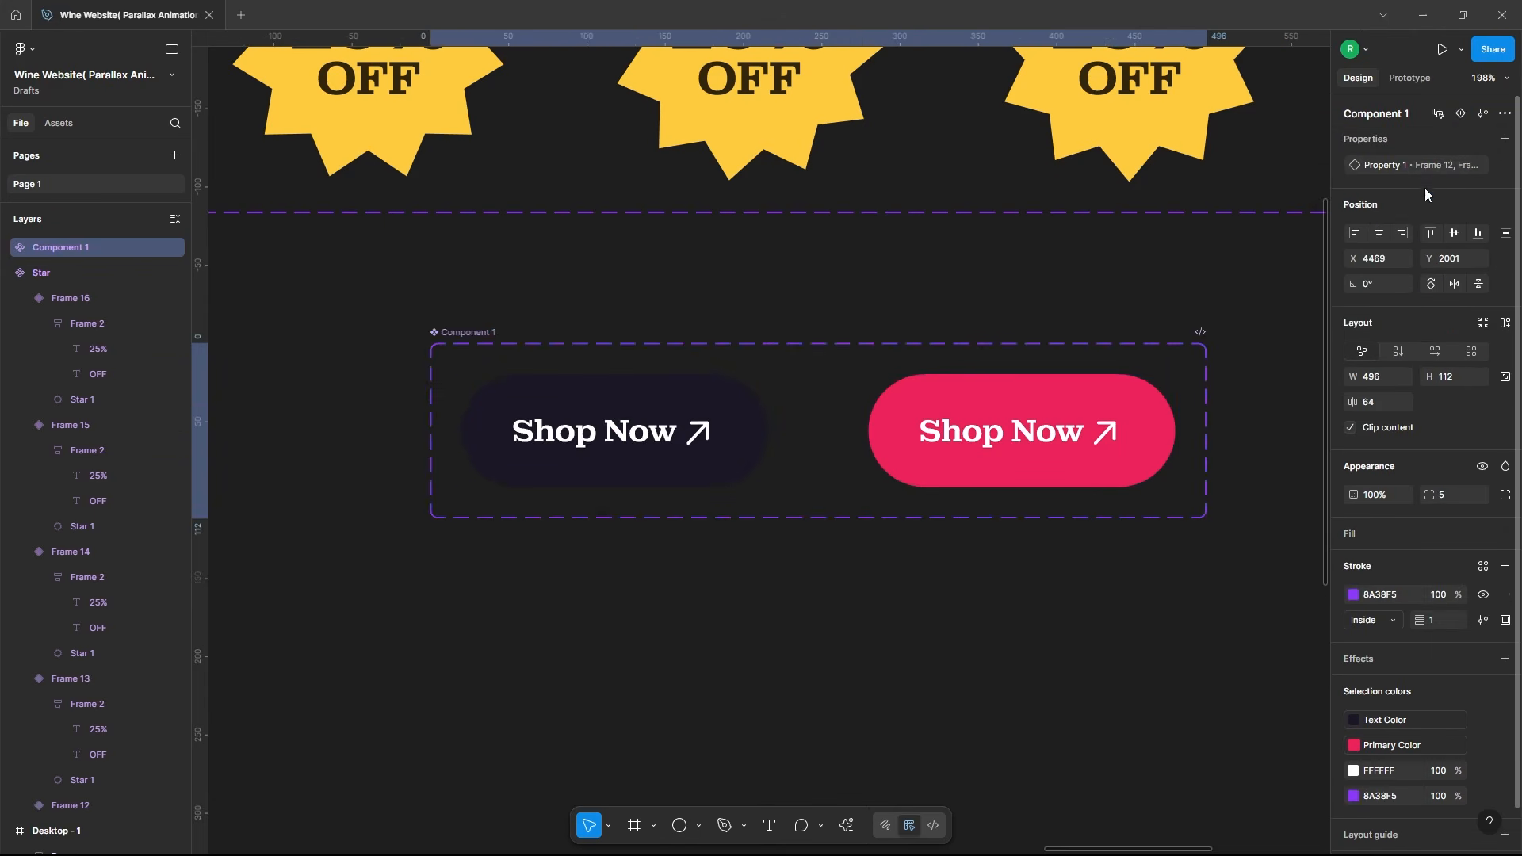
Step: Link the dark Shop Now variant to the pink one with a While hovering trigger and a Change to action
left_click(1411, 80)
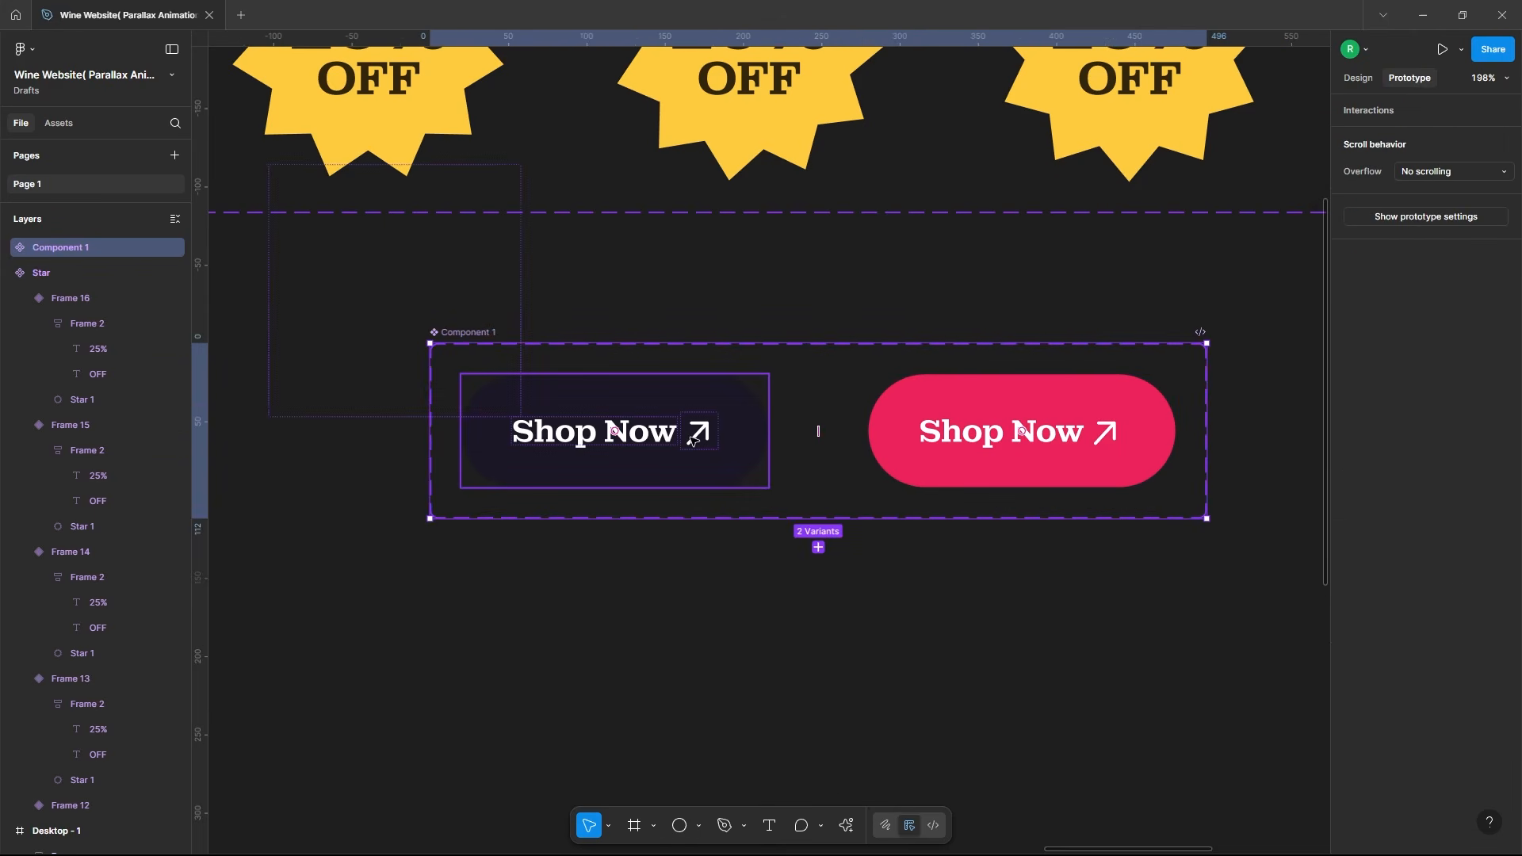
left_click(757, 440)
left_click_drag(768, 430, 1031, 432)
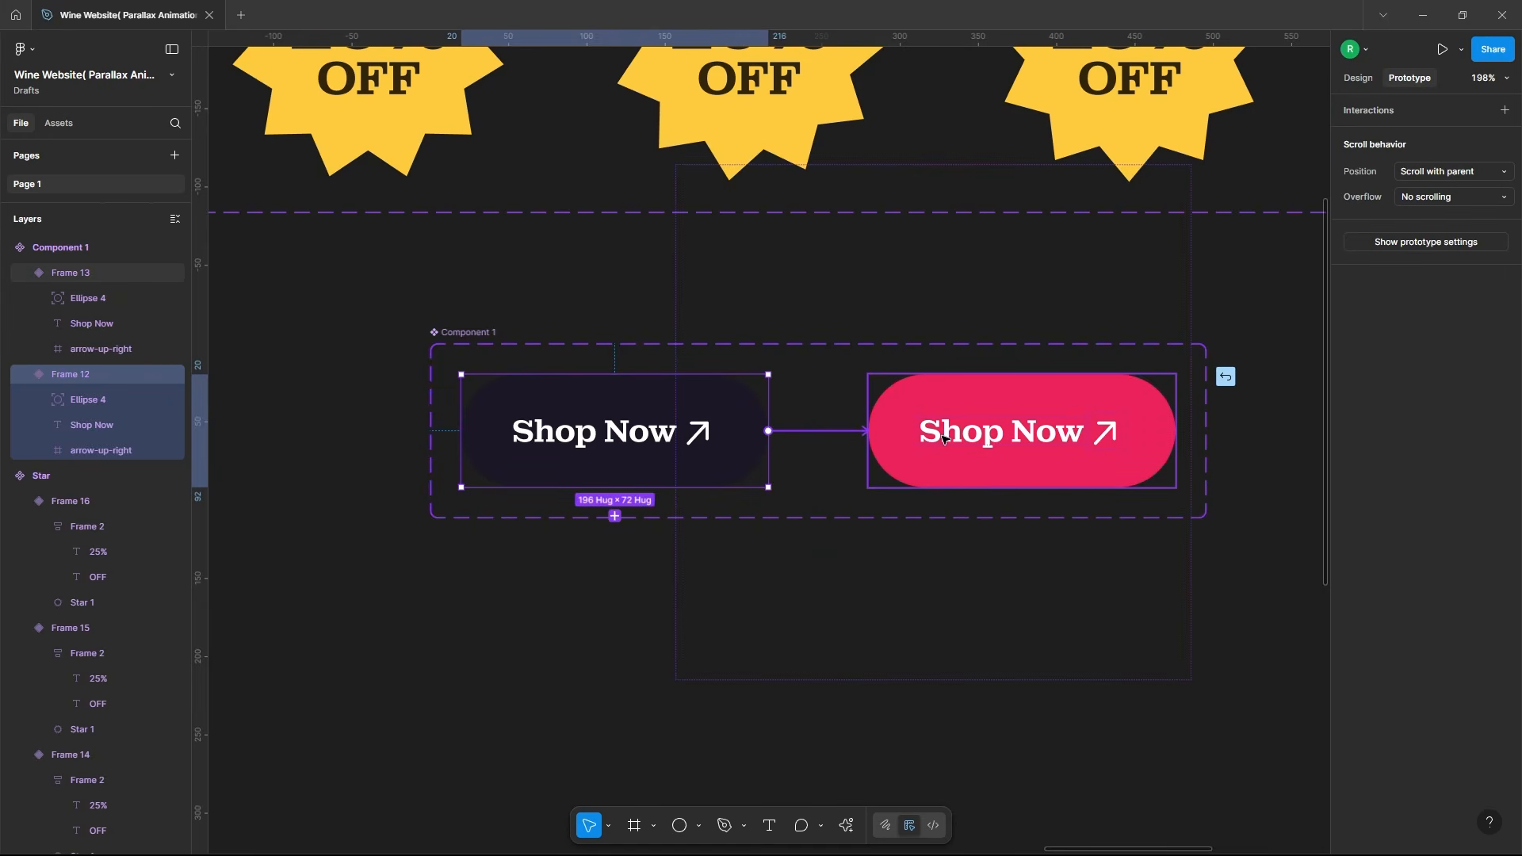
left_click(910, 505)
left_click(915, 544)
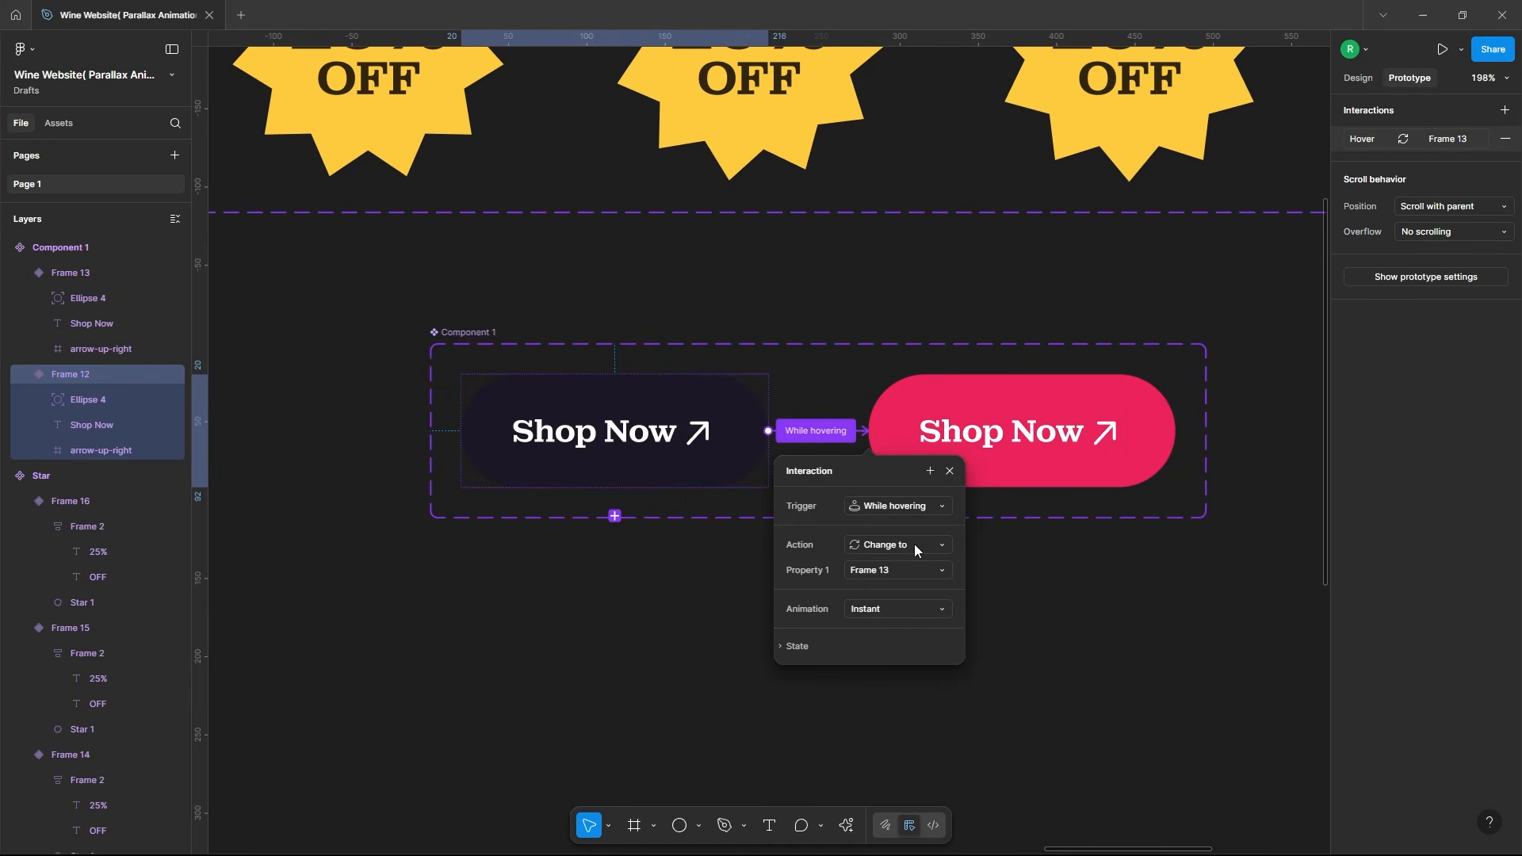
Step: Set the hover interaction's animation to Smart animate with an Ease in and out curve and a 400 ms duration
left_click(905, 609)
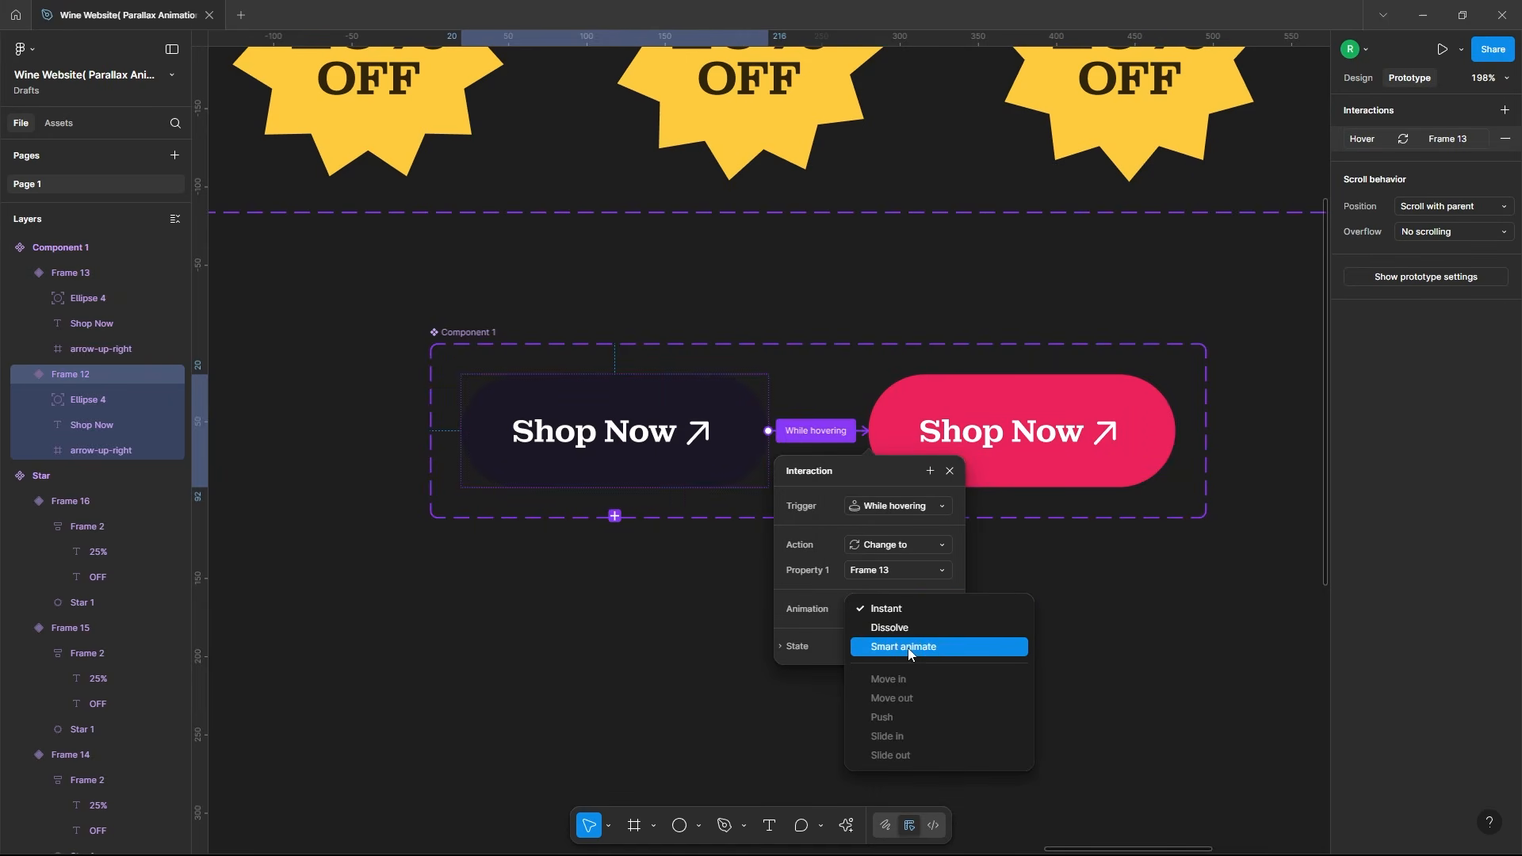
left_click(904, 649)
scroll(1022, 615, "down", 1)
left_click(911, 612)
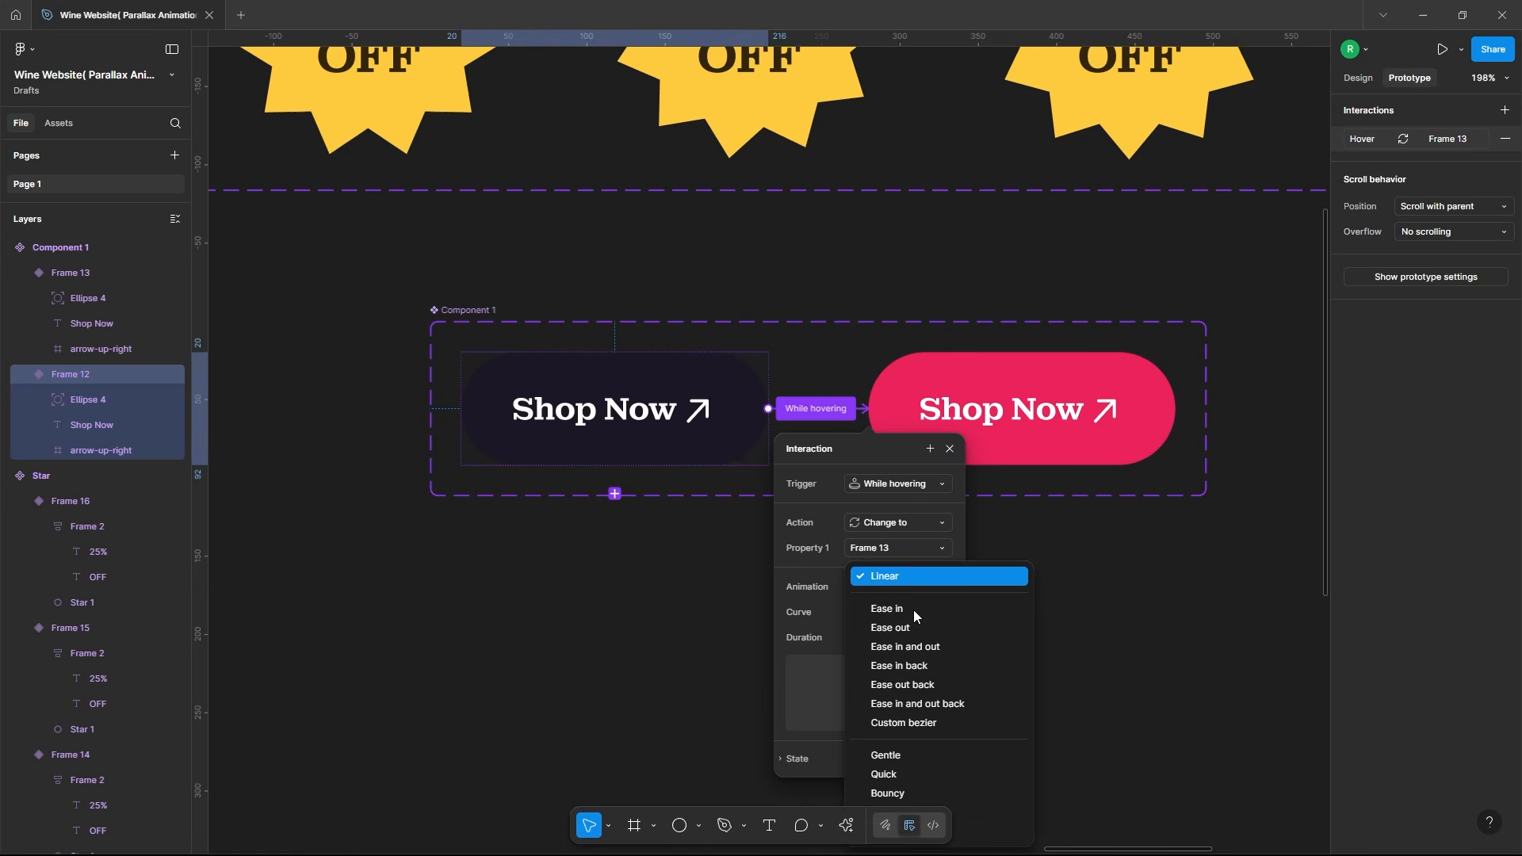
left_click(904, 644)
scroll(1023, 624, "down", 3)
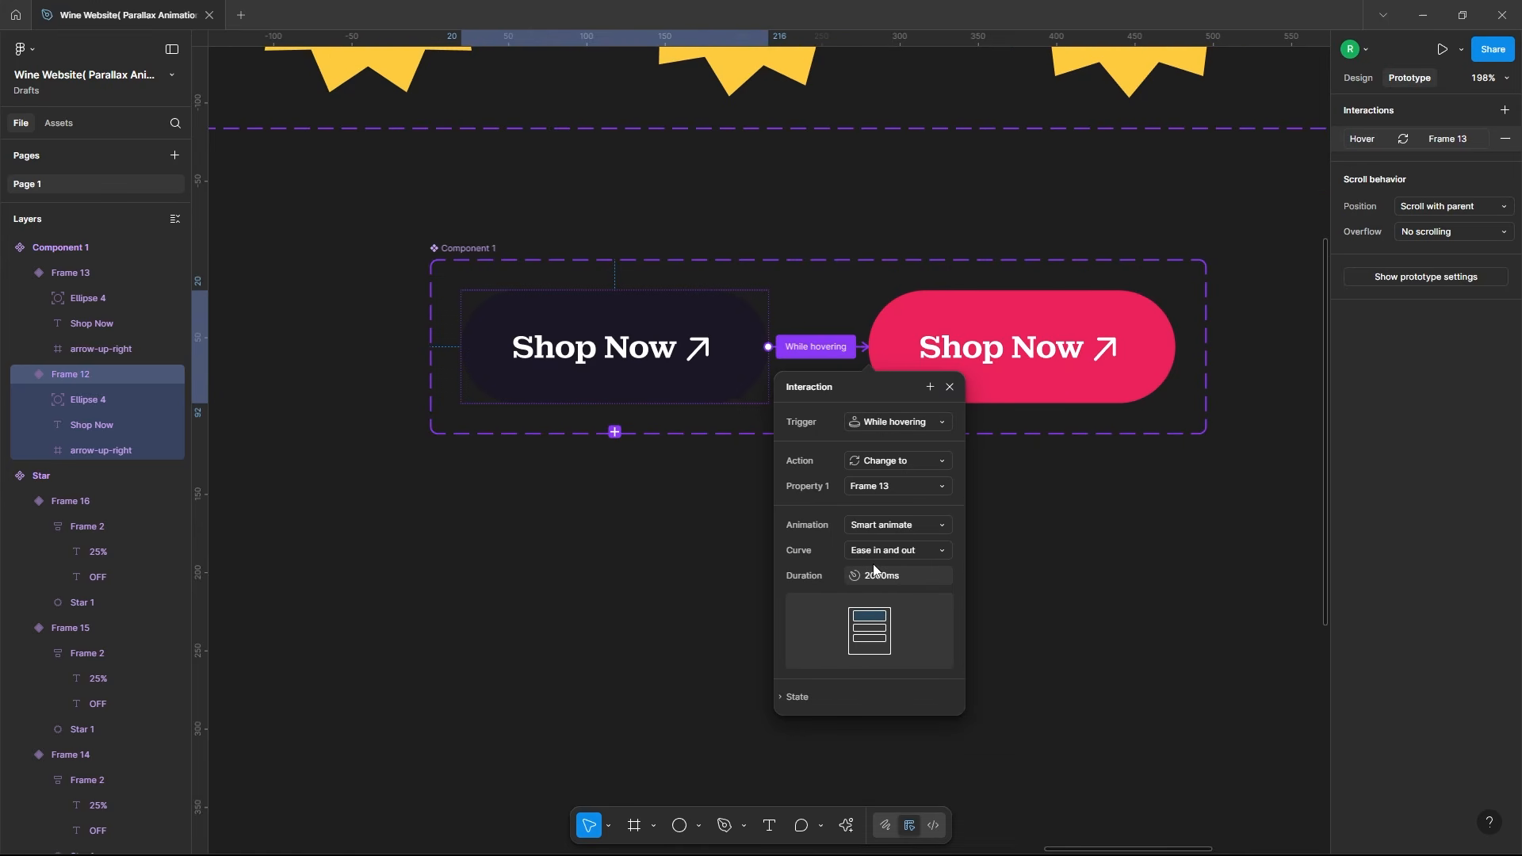
left_click(934, 577)
type("400")
key("Return")
left_click(948, 387)
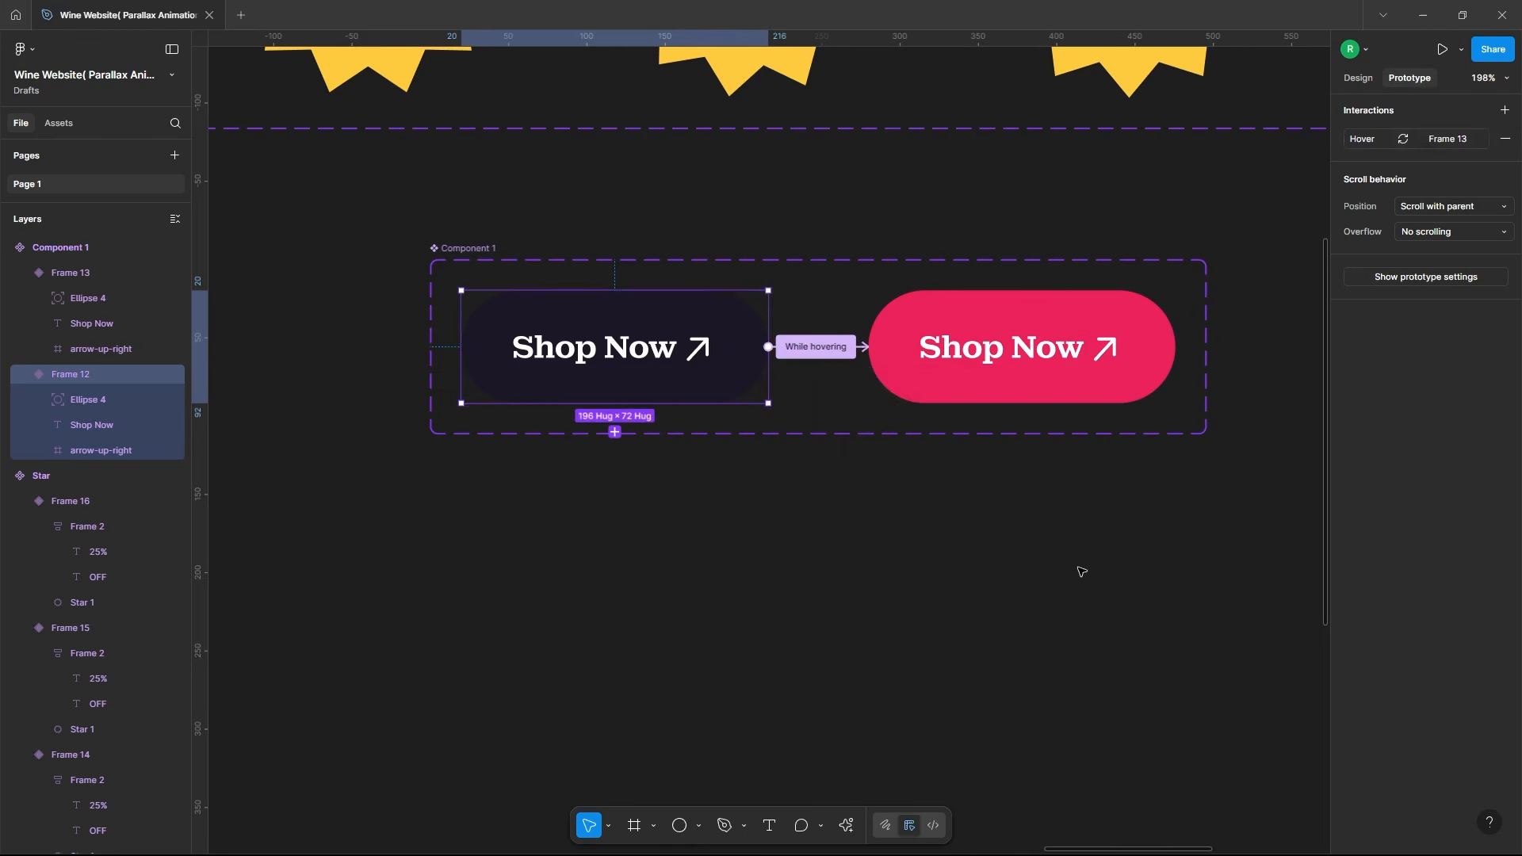
Step: Rename the Shop Now component set as Button
left_click(464, 248)
type("Button")
key("Return")
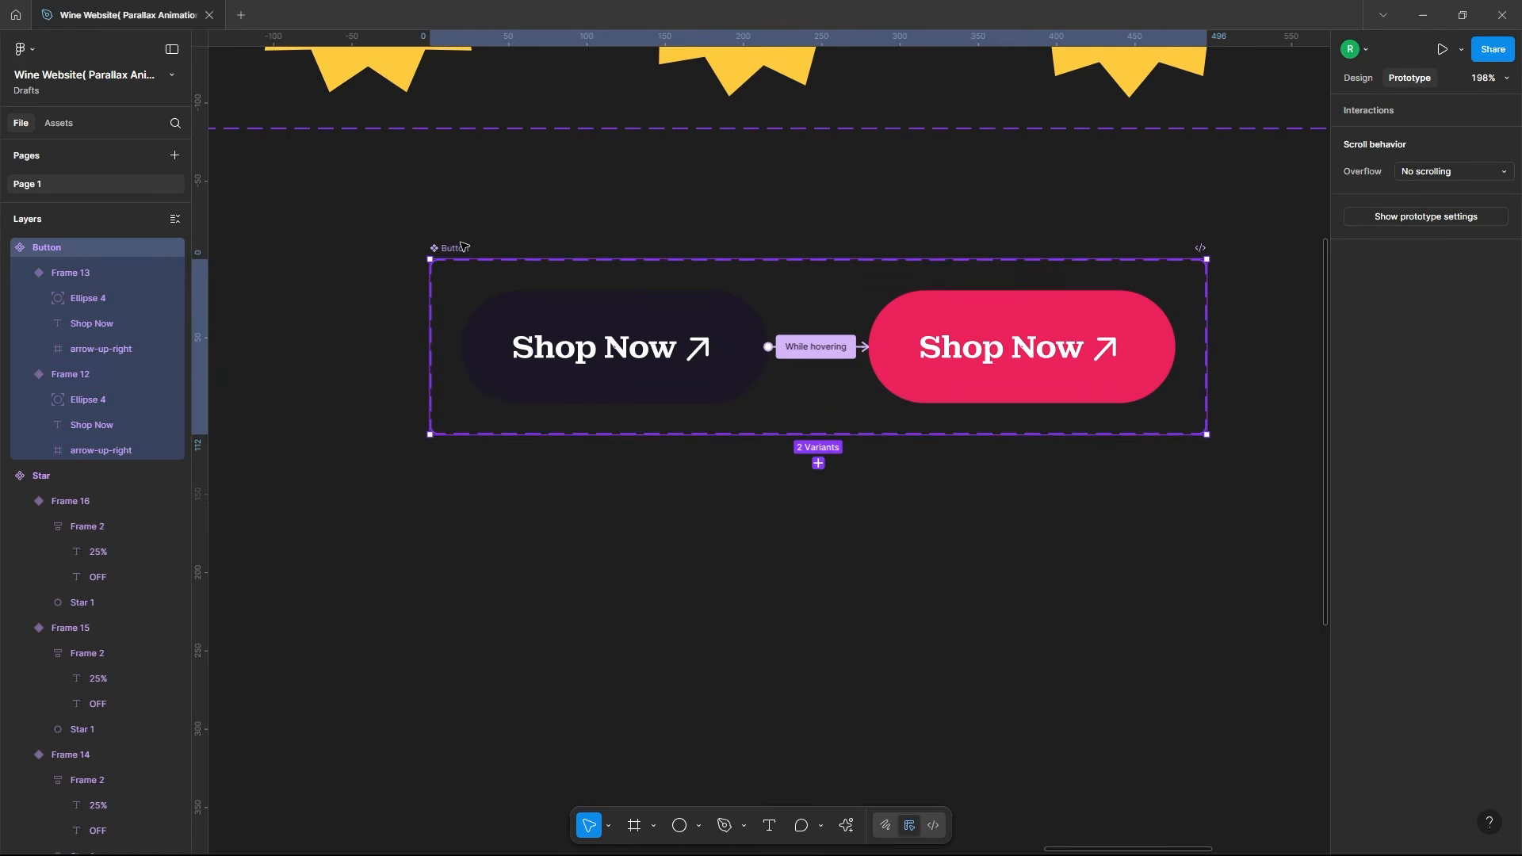
left_click(1006, 544)
Step: Place an instance of the Star component on Desktop - 1 below the end of Heritage, at about X 1128, Y 612
scroll(1007, 543, "down", 10)
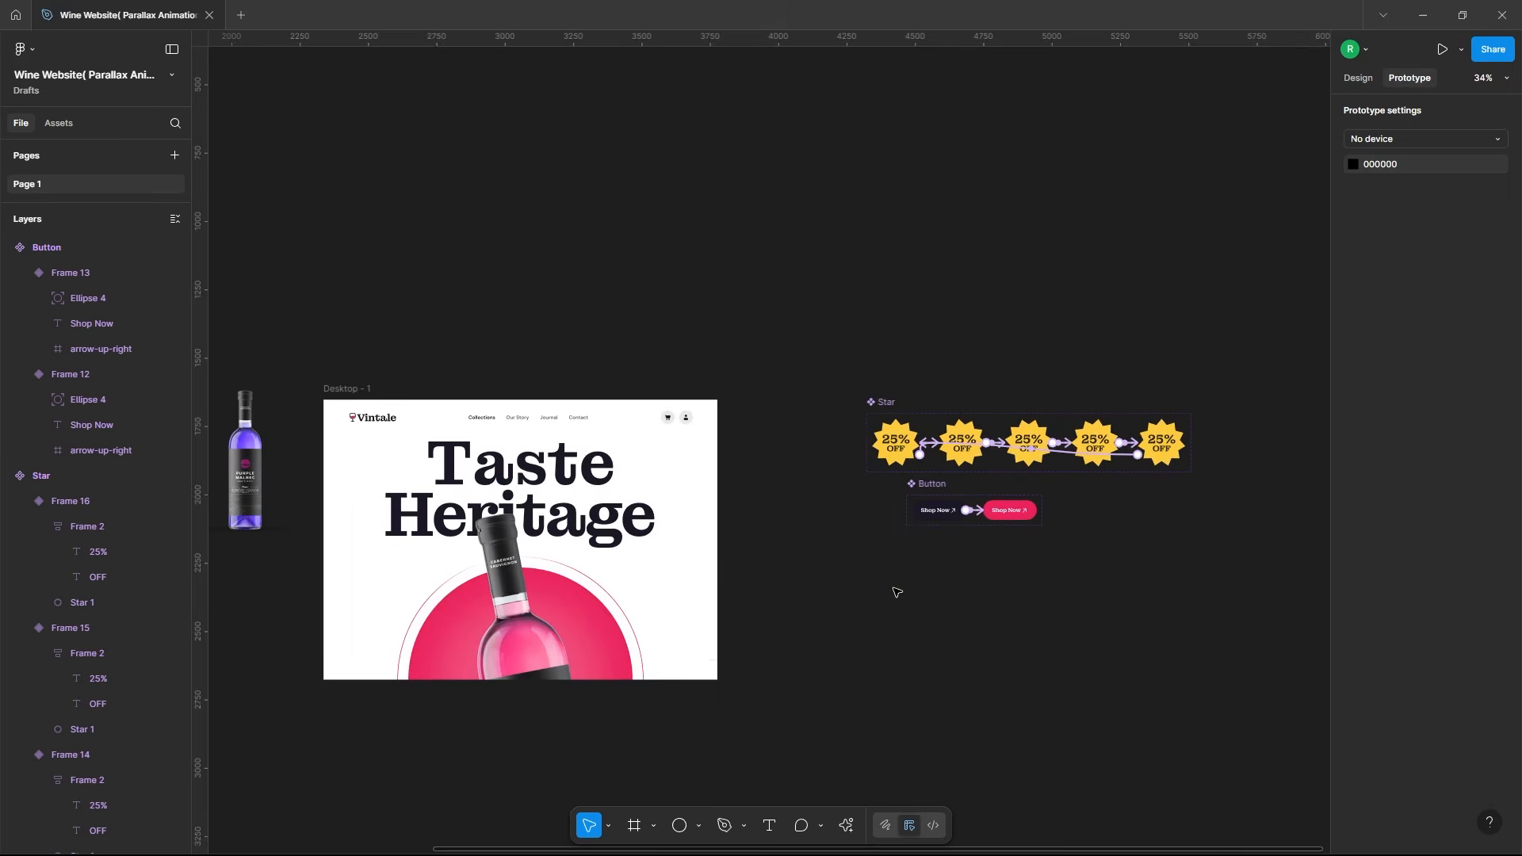
scroll(716, 542, "up", 3)
left_click(1364, 78)
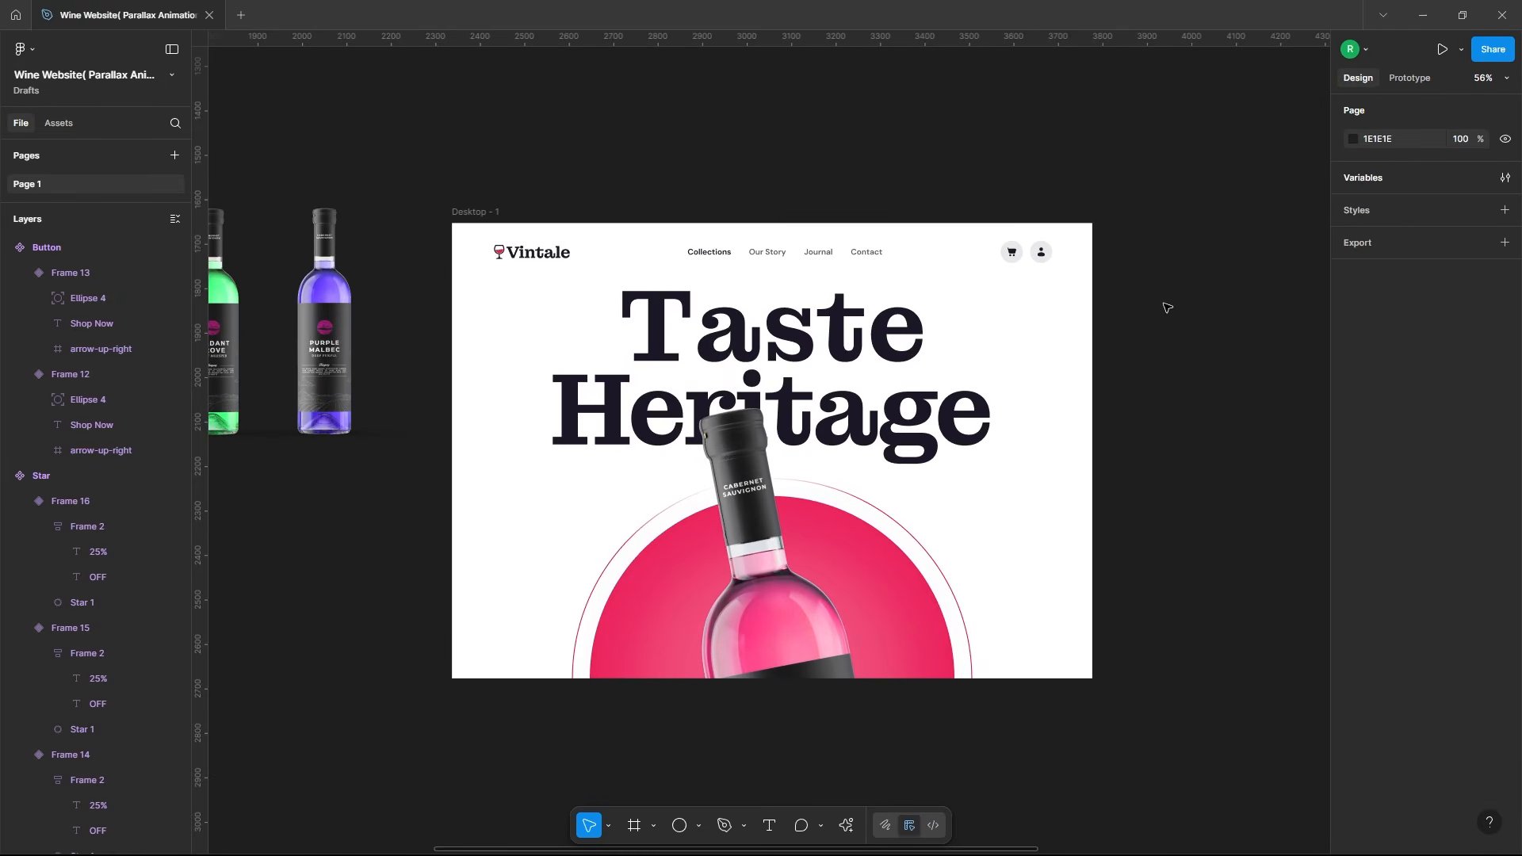
left_click(58, 123)
left_click(68, 274)
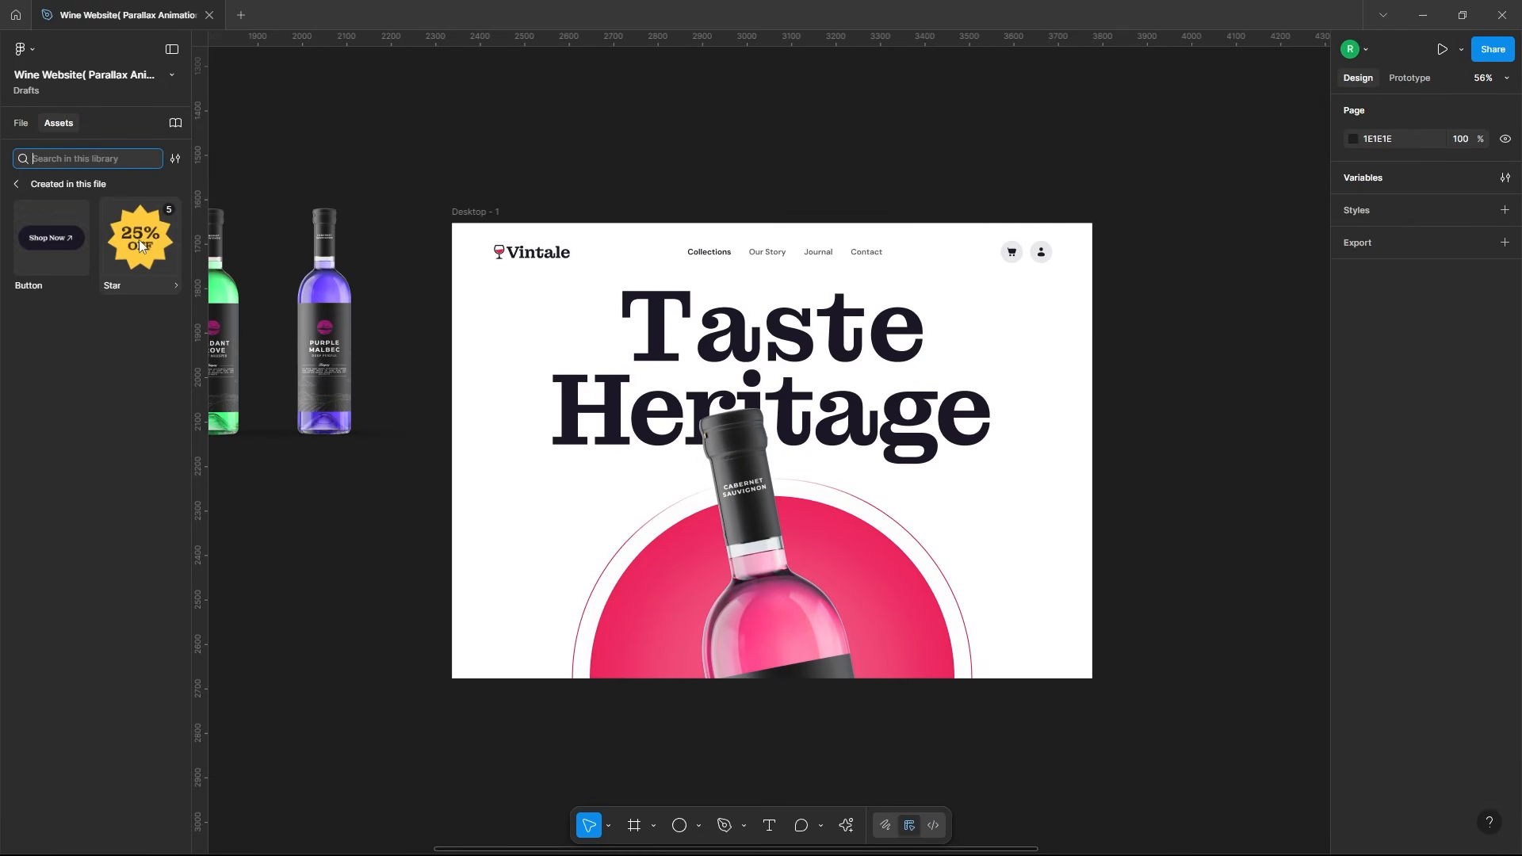
left_click_drag(139, 246, 993, 543)
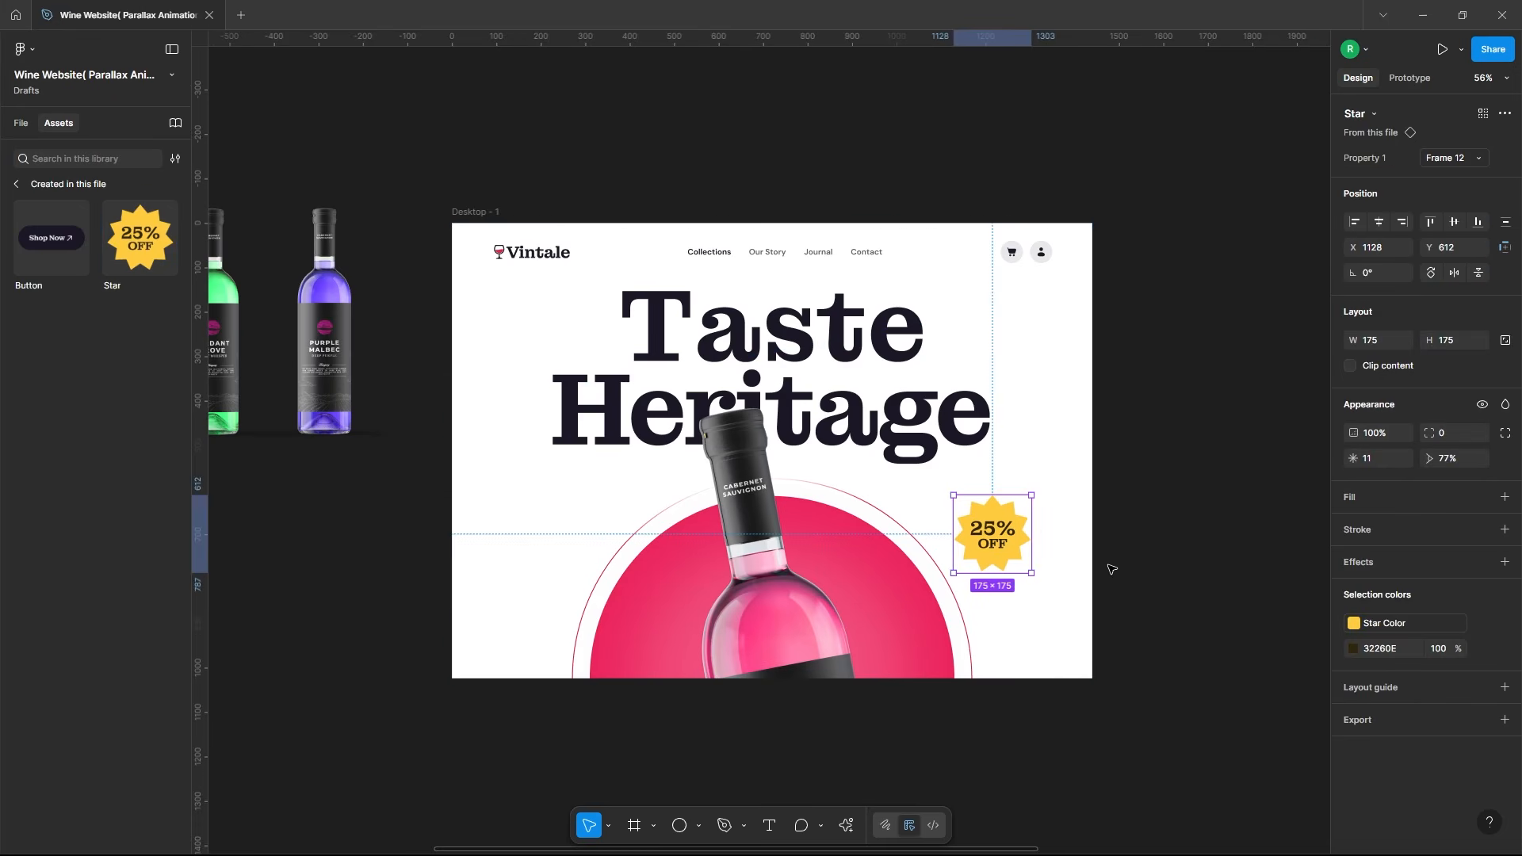
Step: Nudge the Star badge up and to the left to X 1115, Y 549
key("alt")
key("shift+Up")
key("shift+Up")
key("shift+Up")
key("shift+Up")
key("shift+Up")
key("shift+Up")
key("Up")
key("Up")
key("Up")
key("shift+Left")
key("Left")
key("Left")
key("Left")
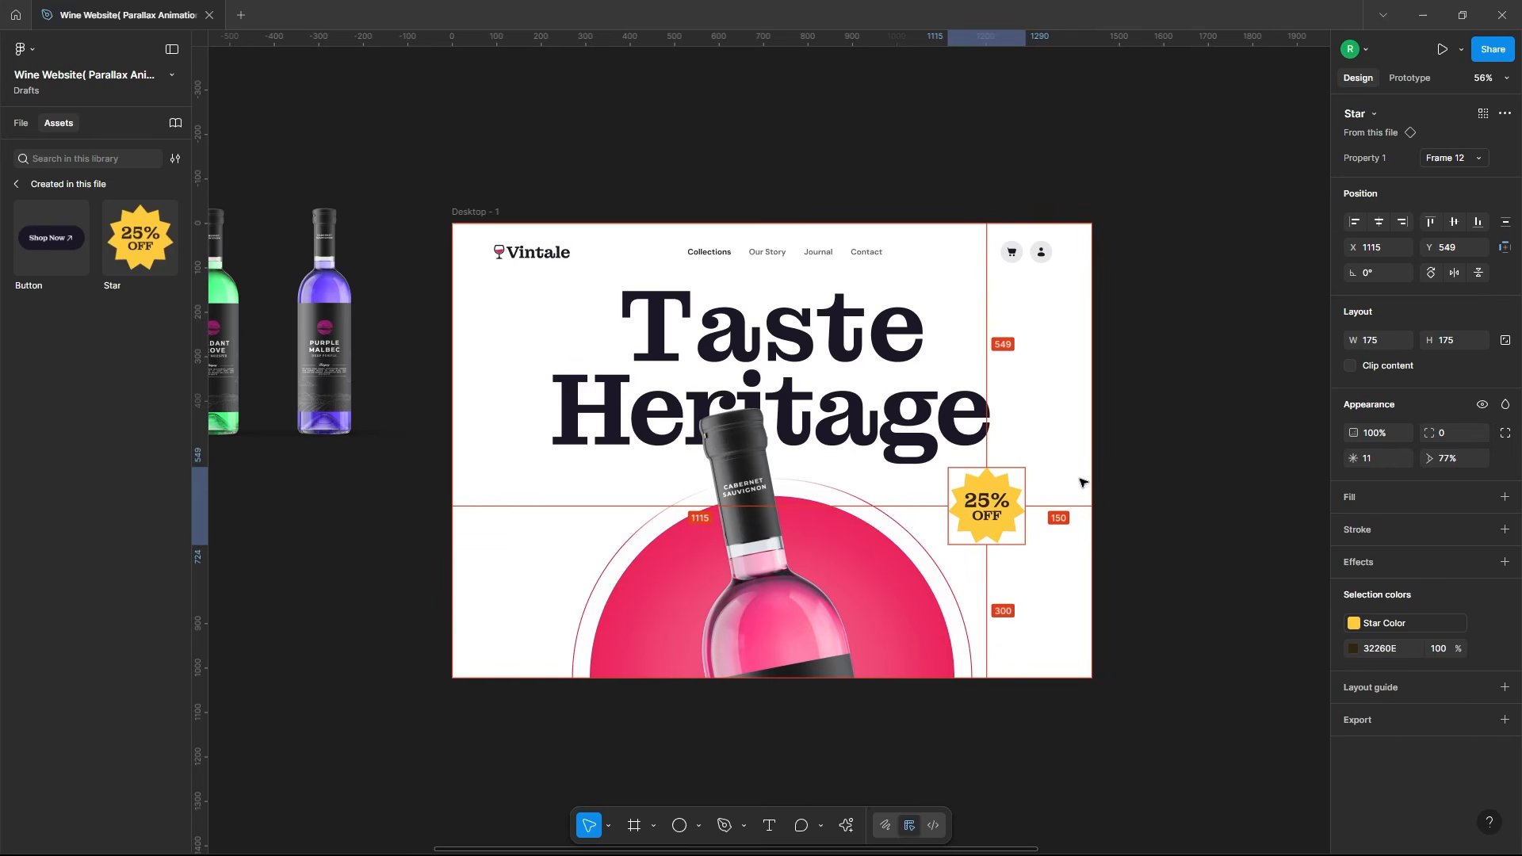
left_click(1145, 493)
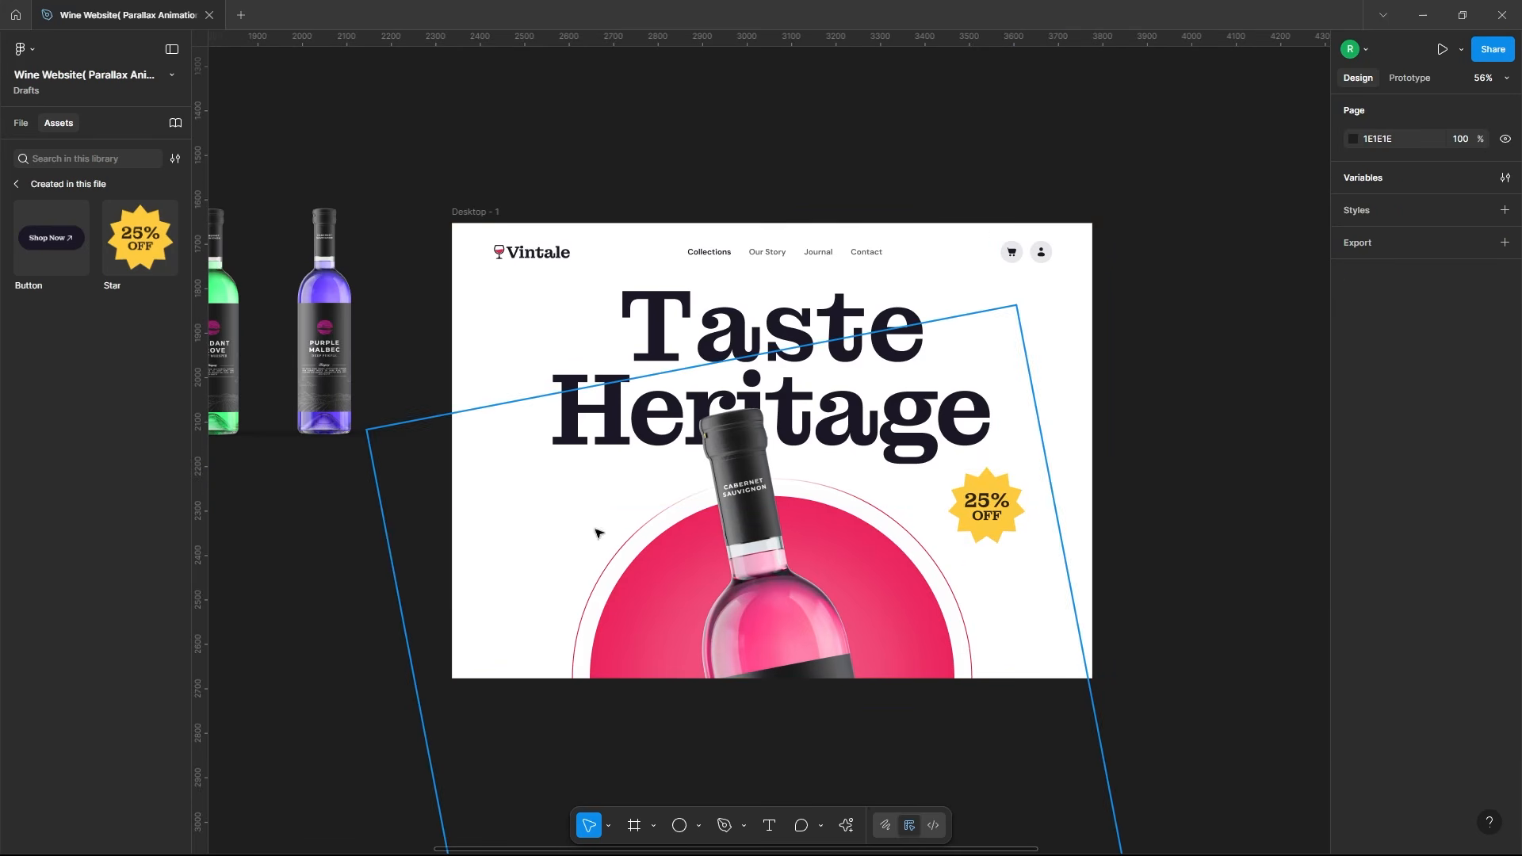
Step: Paste the copied "Discover artisanal wines" paragraph into Desktop - 1 and place it left of the bottle at X 90, Y 594
left_click(21, 124)
left_click(471, 333)
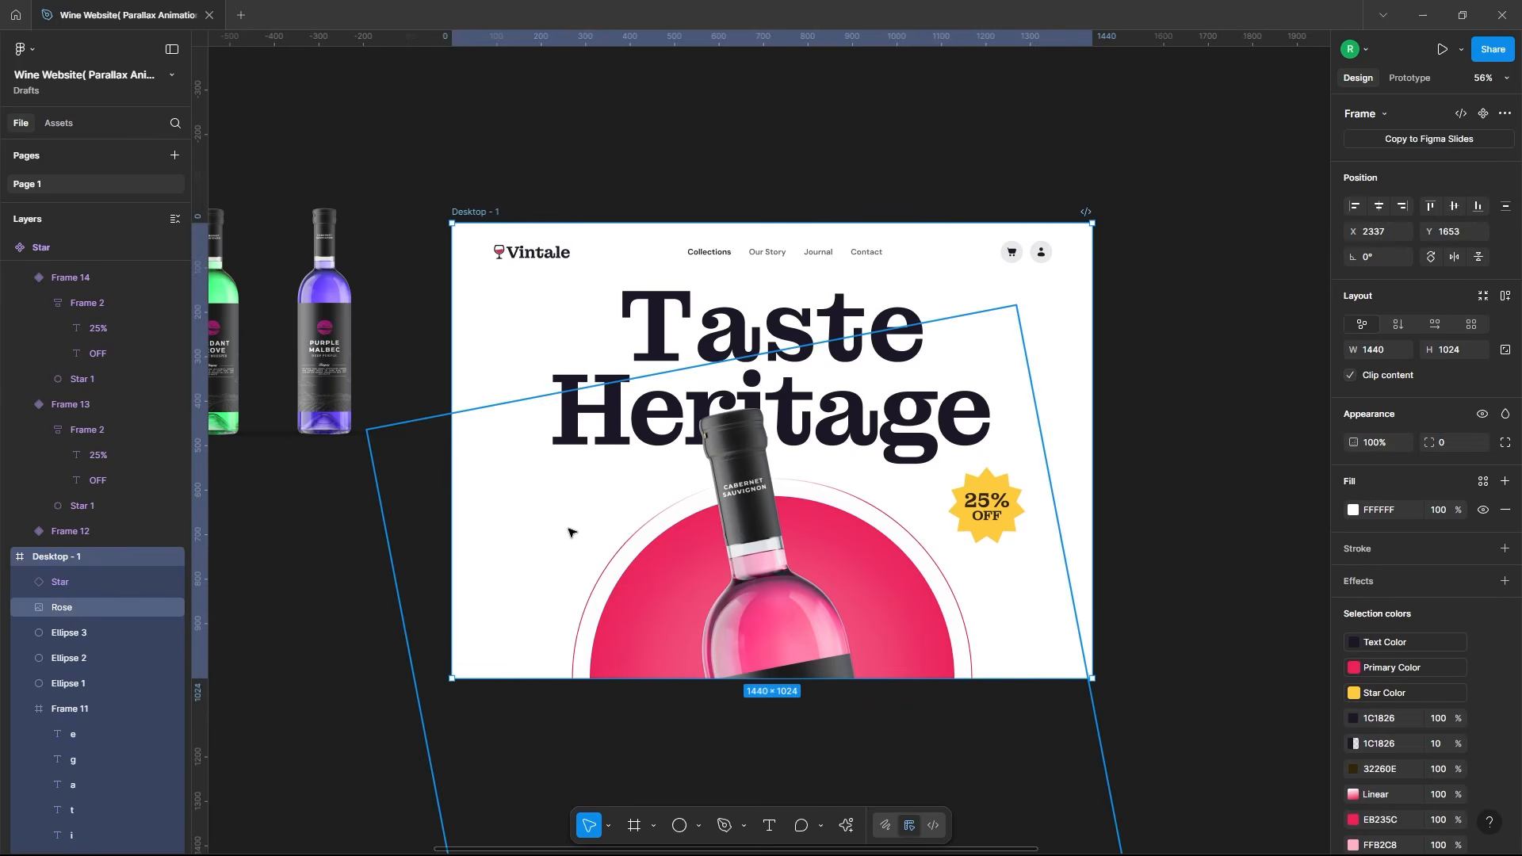
key("ctrl+v")
left_click_drag(564, 230, 603, 506)
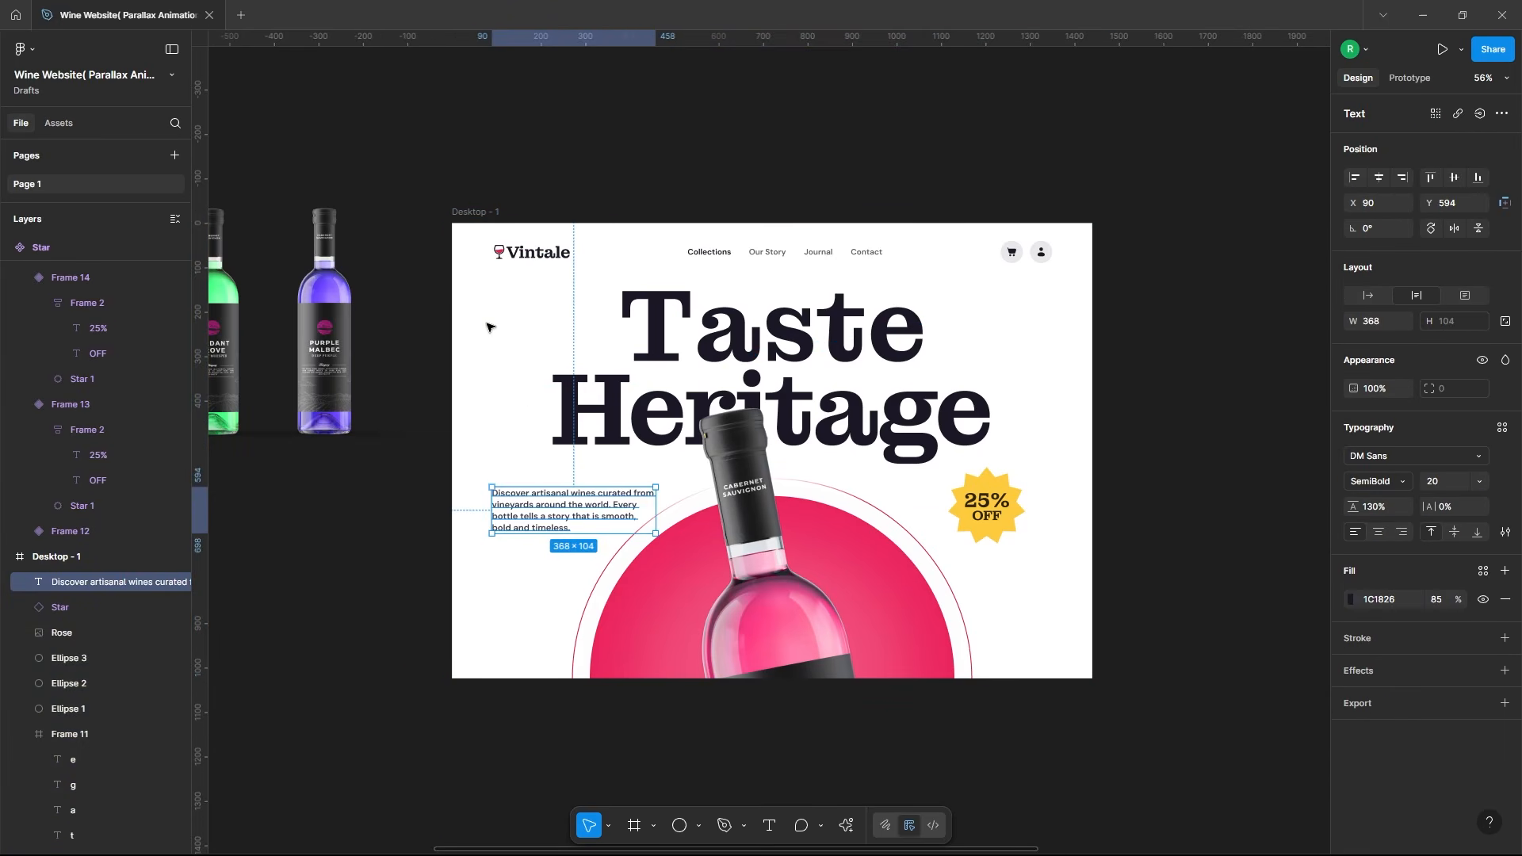
Step: Wrap the description paragraph in its own frame
right_click(532, 511)
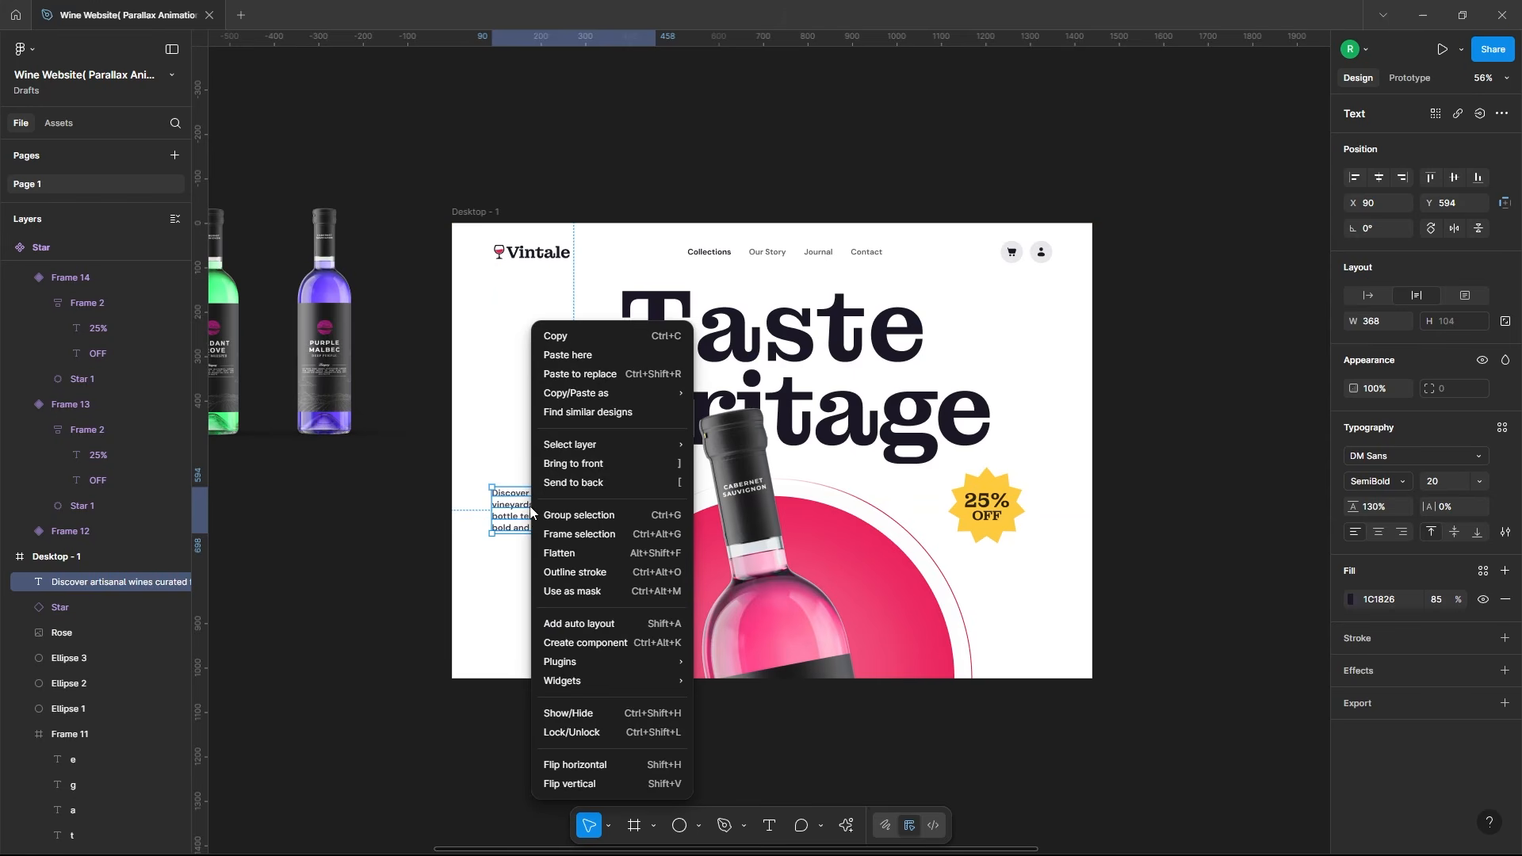
left_click(572, 535)
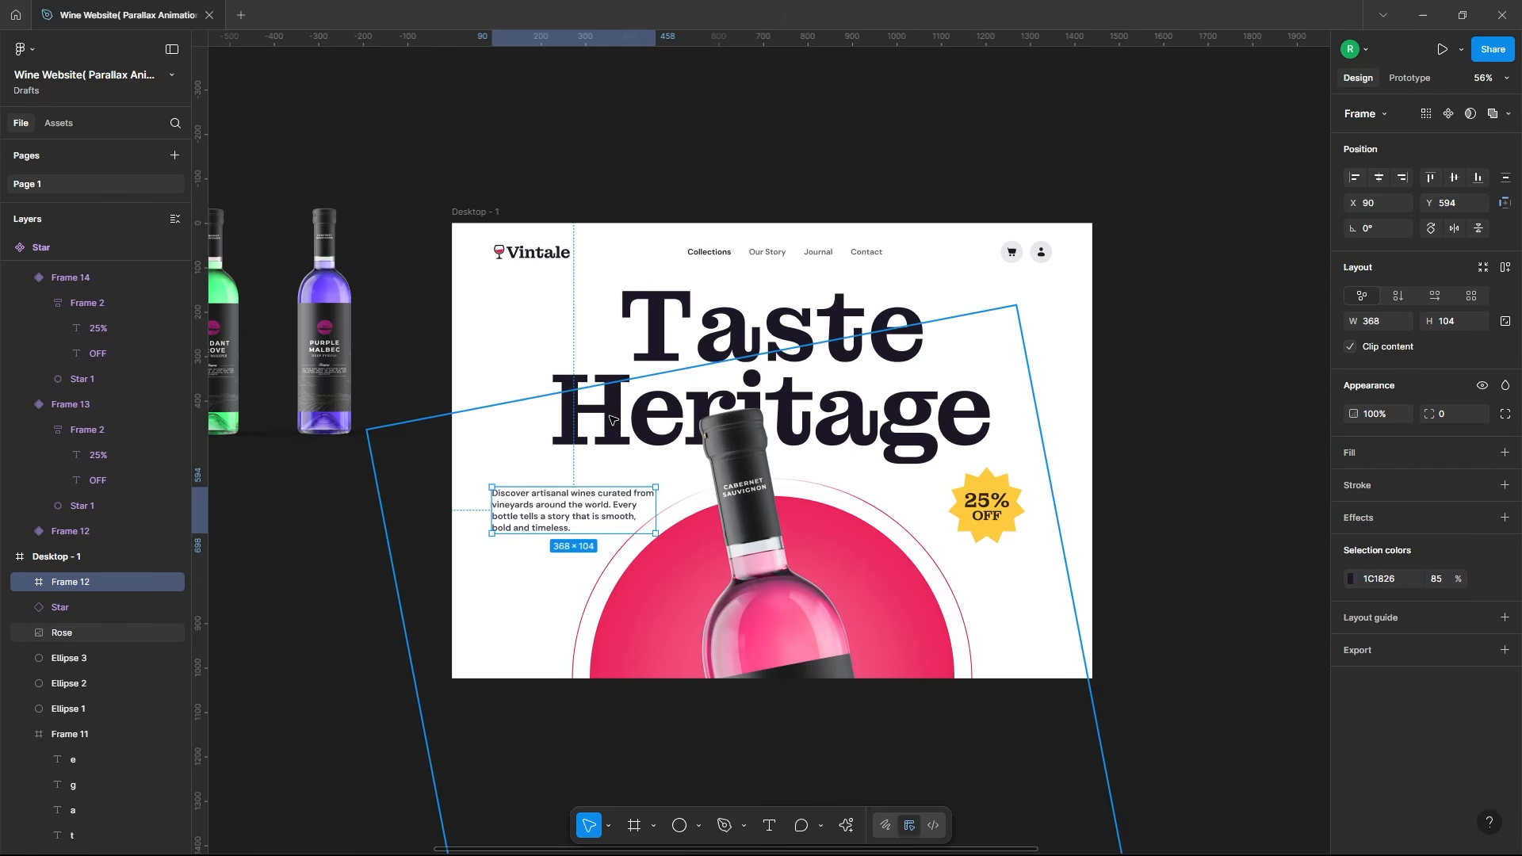
key("Escape")
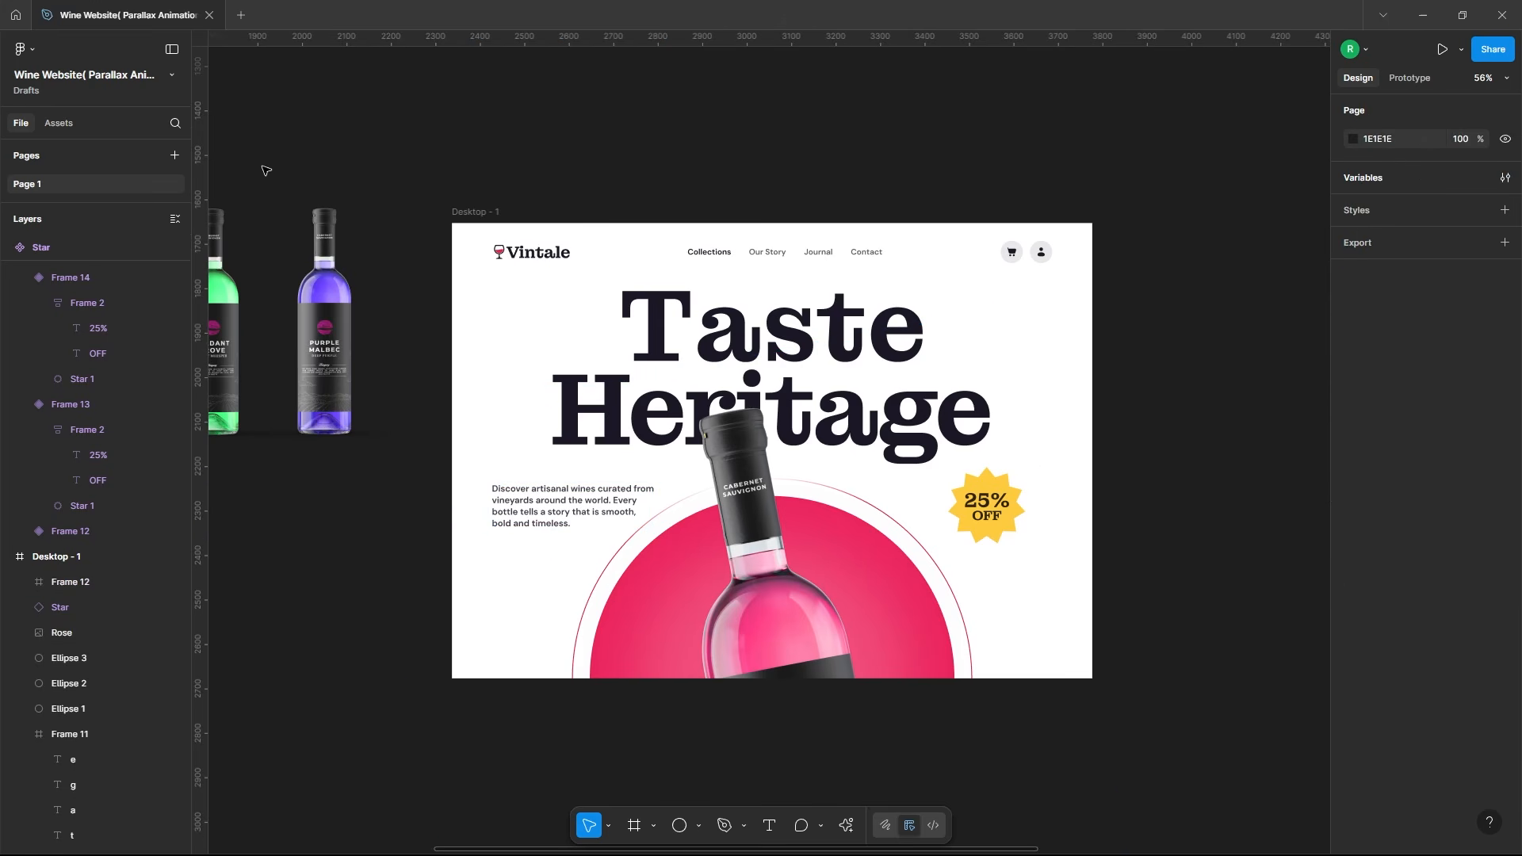
Step: Place an instance of the Button component in the lower-right area of Desktop - 1 and nudge it to X 1189, Y 857
left_click(57, 125)
left_click_drag(51, 238, 1034, 623)
scroll(1091, 655, "up", 5)
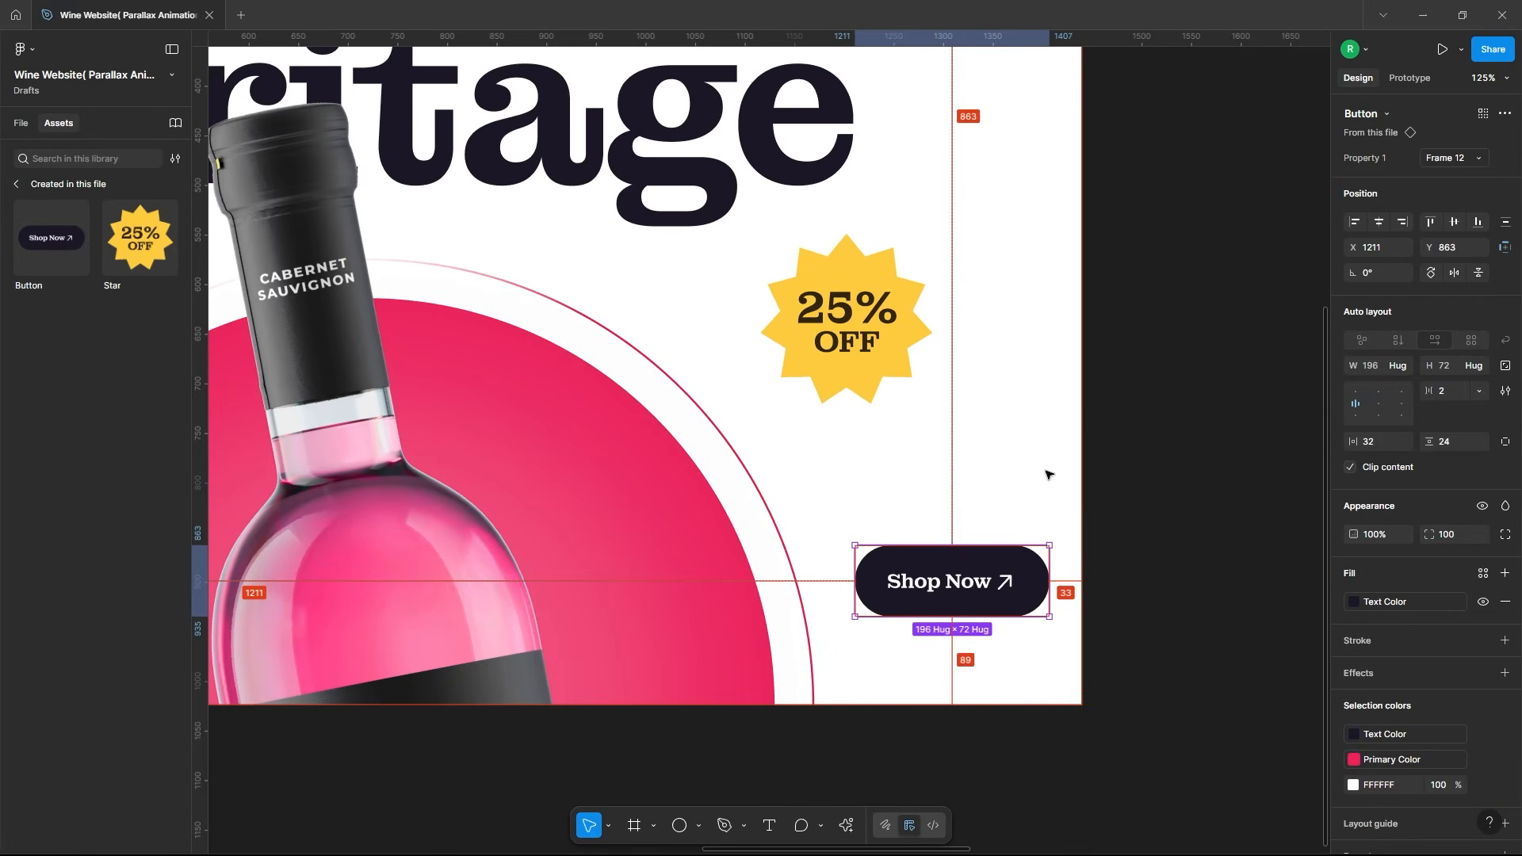
key("shift+Left")
key("shift+Left")
key("Left")
key("Left")
key("Up")
key("Up")
key("Up")
key("Up")
key("Up")
key("Up")
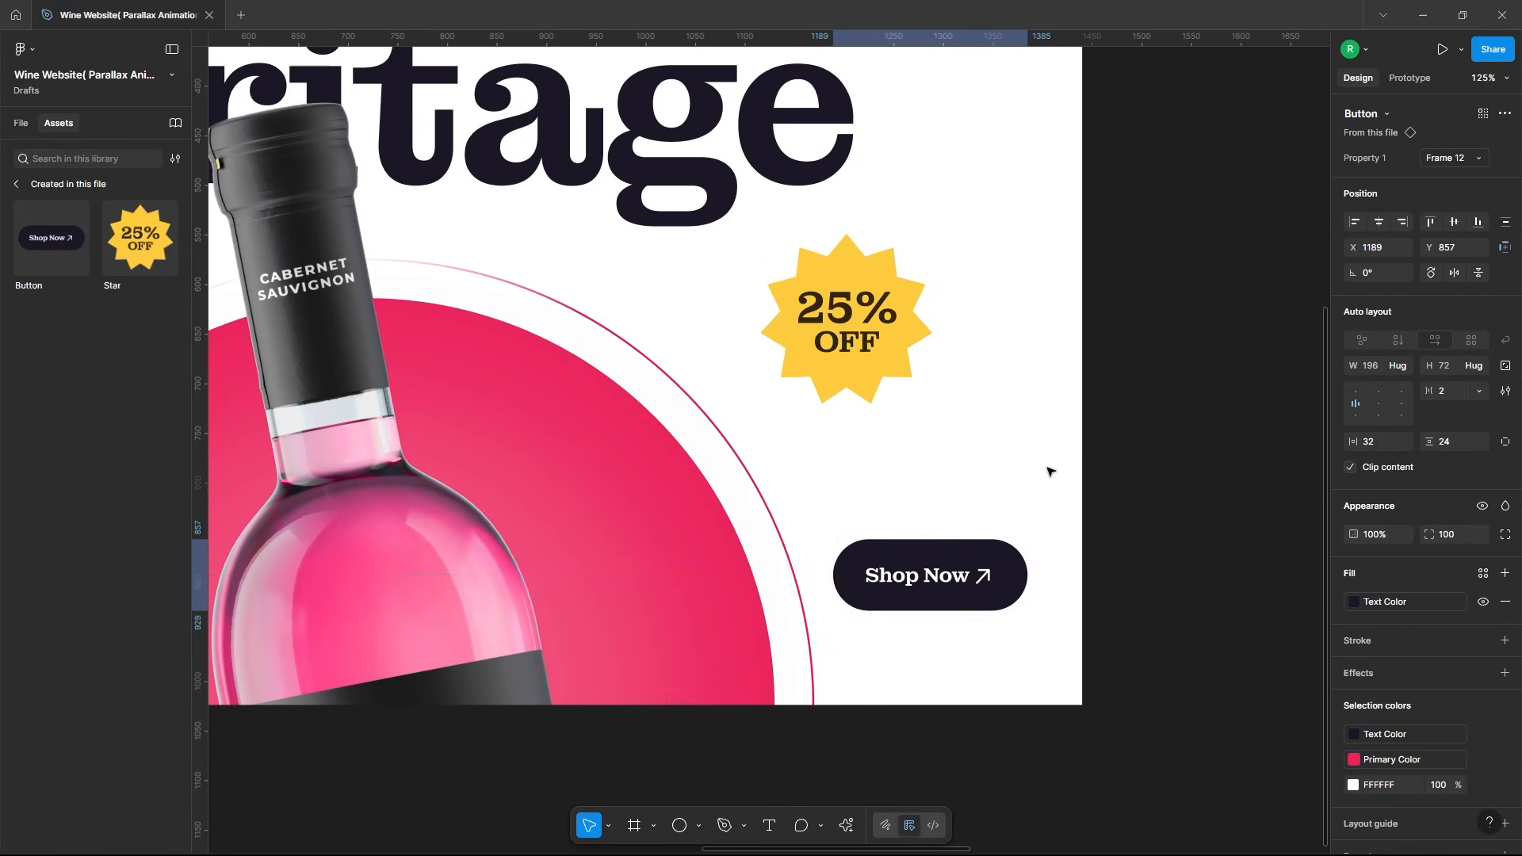
left_click(1179, 537)
scroll(1179, 531, "down", 5)
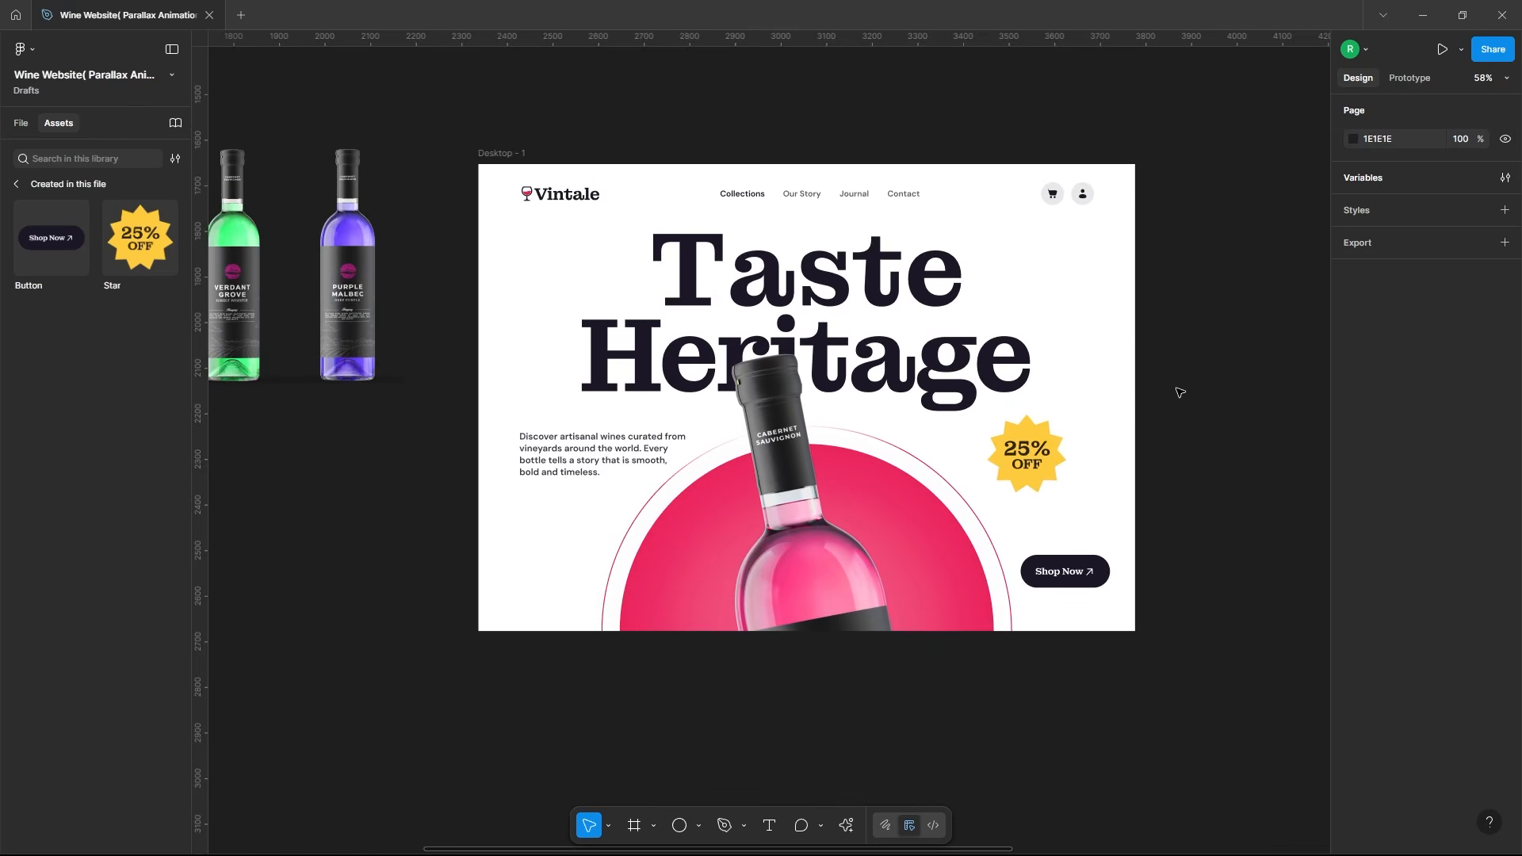
Step: Bring the Rose bottle image, Ellipse 1 and Ellipse 2 to the front of Desktop - 1
left_click(20, 123)
left_click(842, 519)
left_click(79, 733, "ctrl")
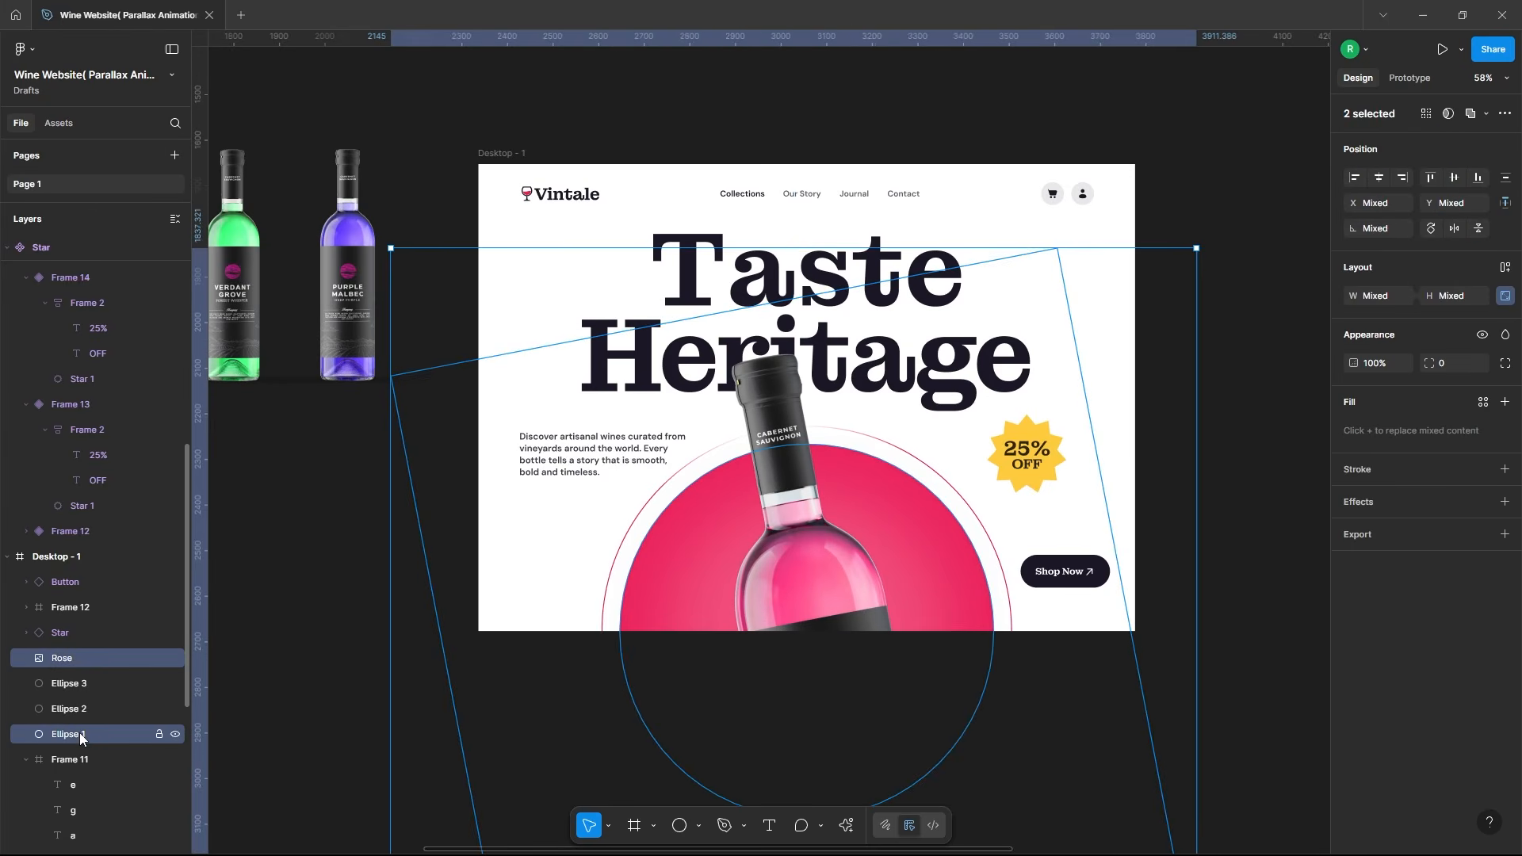
left_click(87, 711, "ctrl")
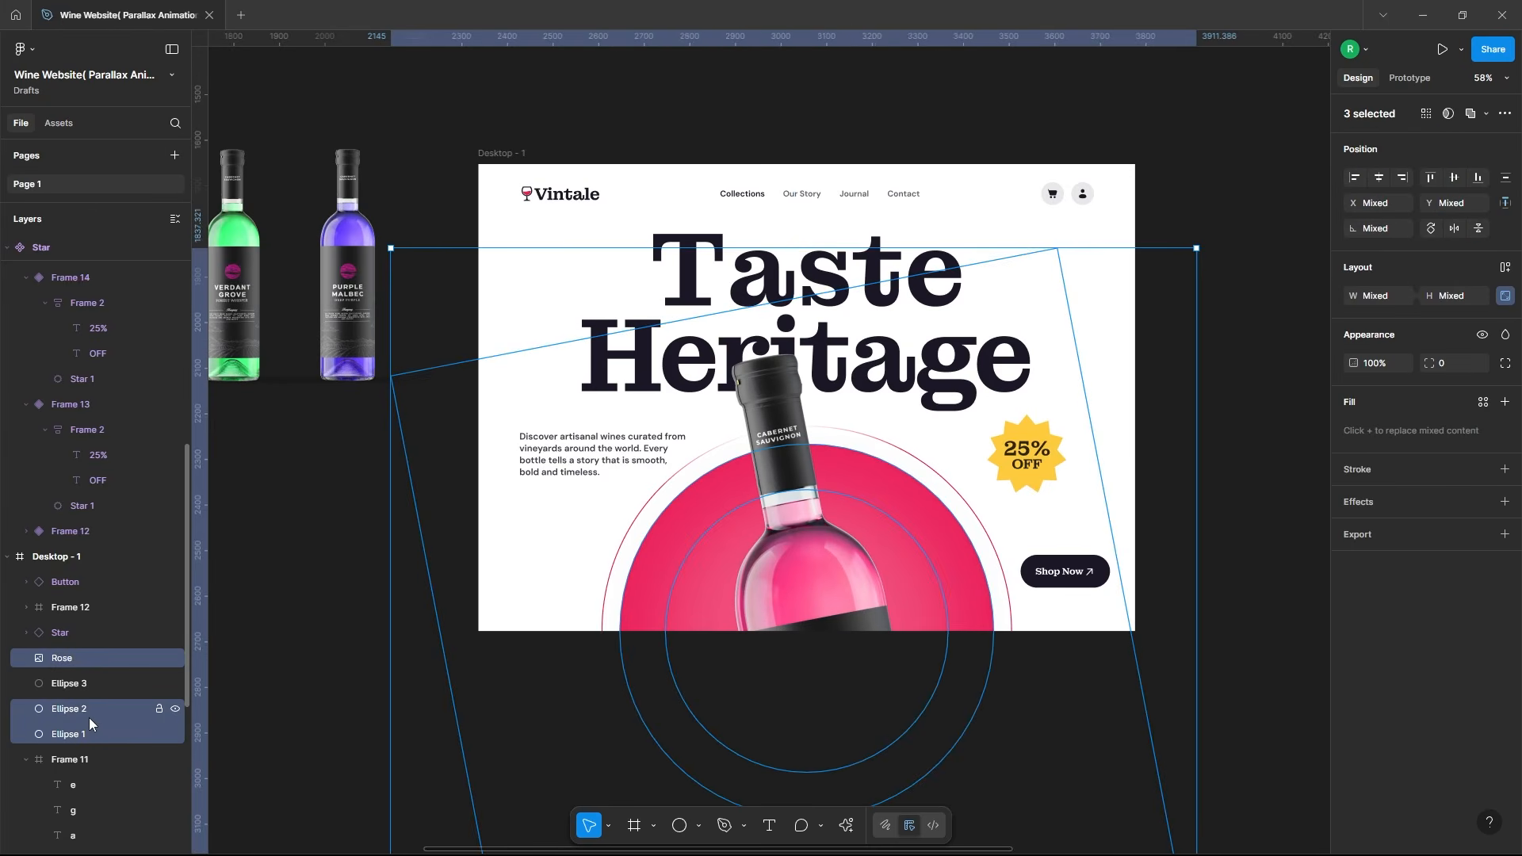
right_click(825, 553)
left_click(888, 442)
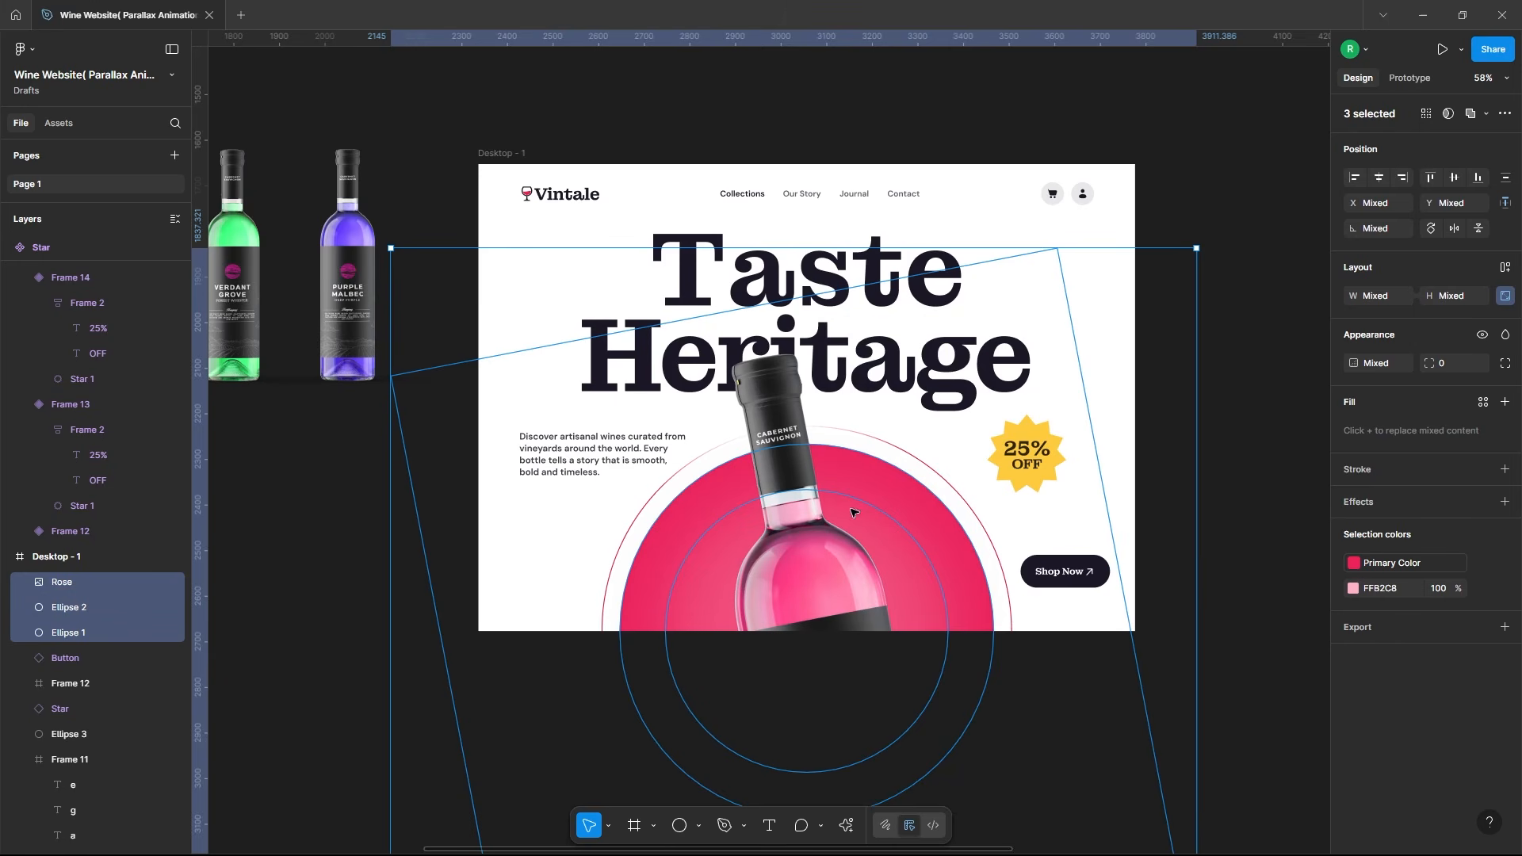
Step: Bring the Button instance to the front, above the Rose image
left_click(88, 658)
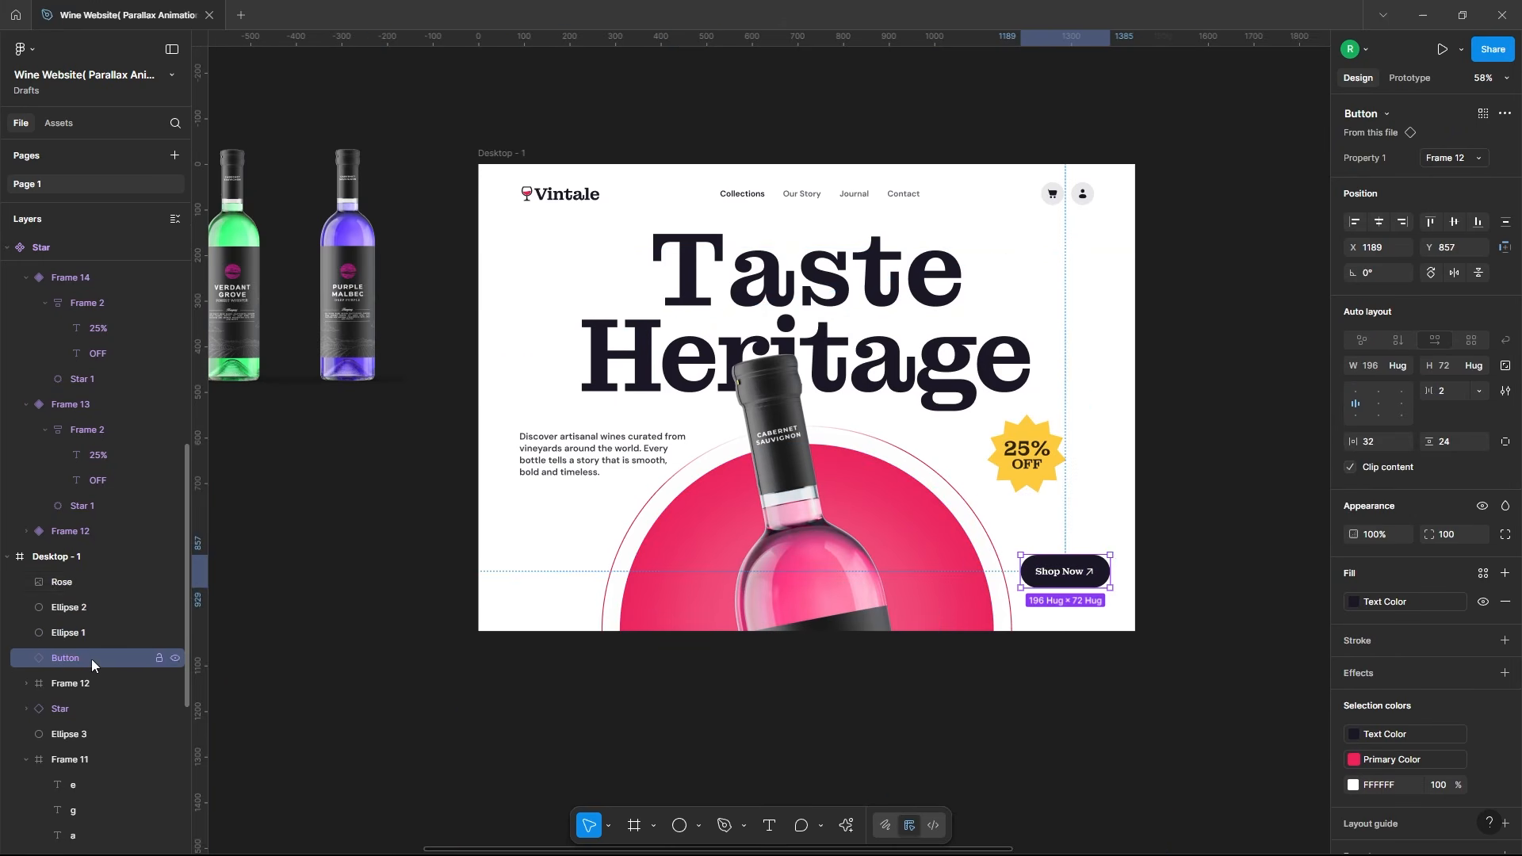
right_click(1046, 569)
left_click(1069, 406)
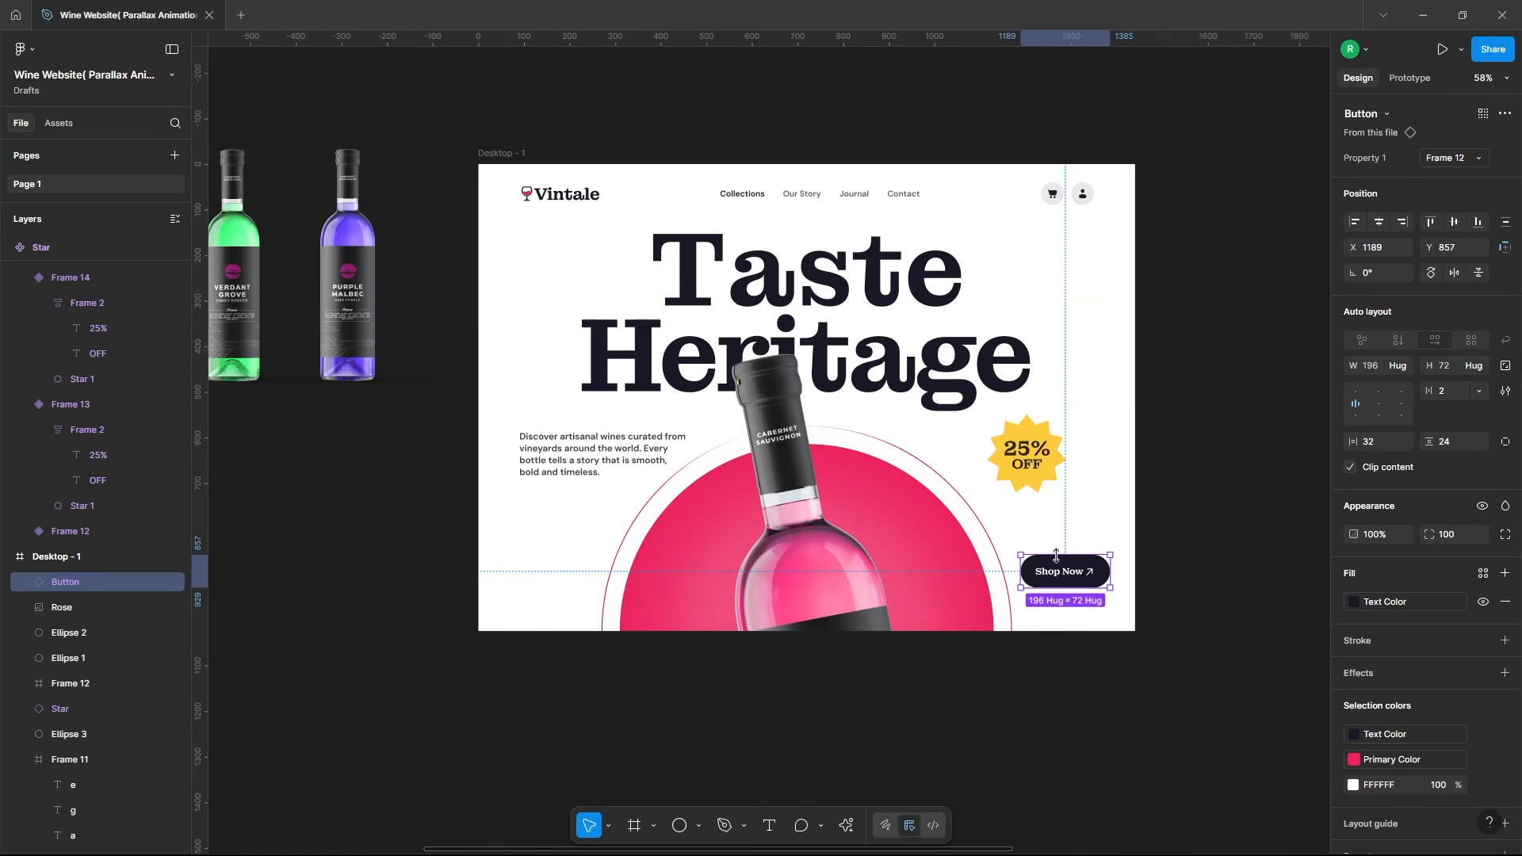
Step: Send the thin ring outline Ellipse 3 to the back of Desktop - 1 and collapse the Frame 11 layer
left_click(662, 562)
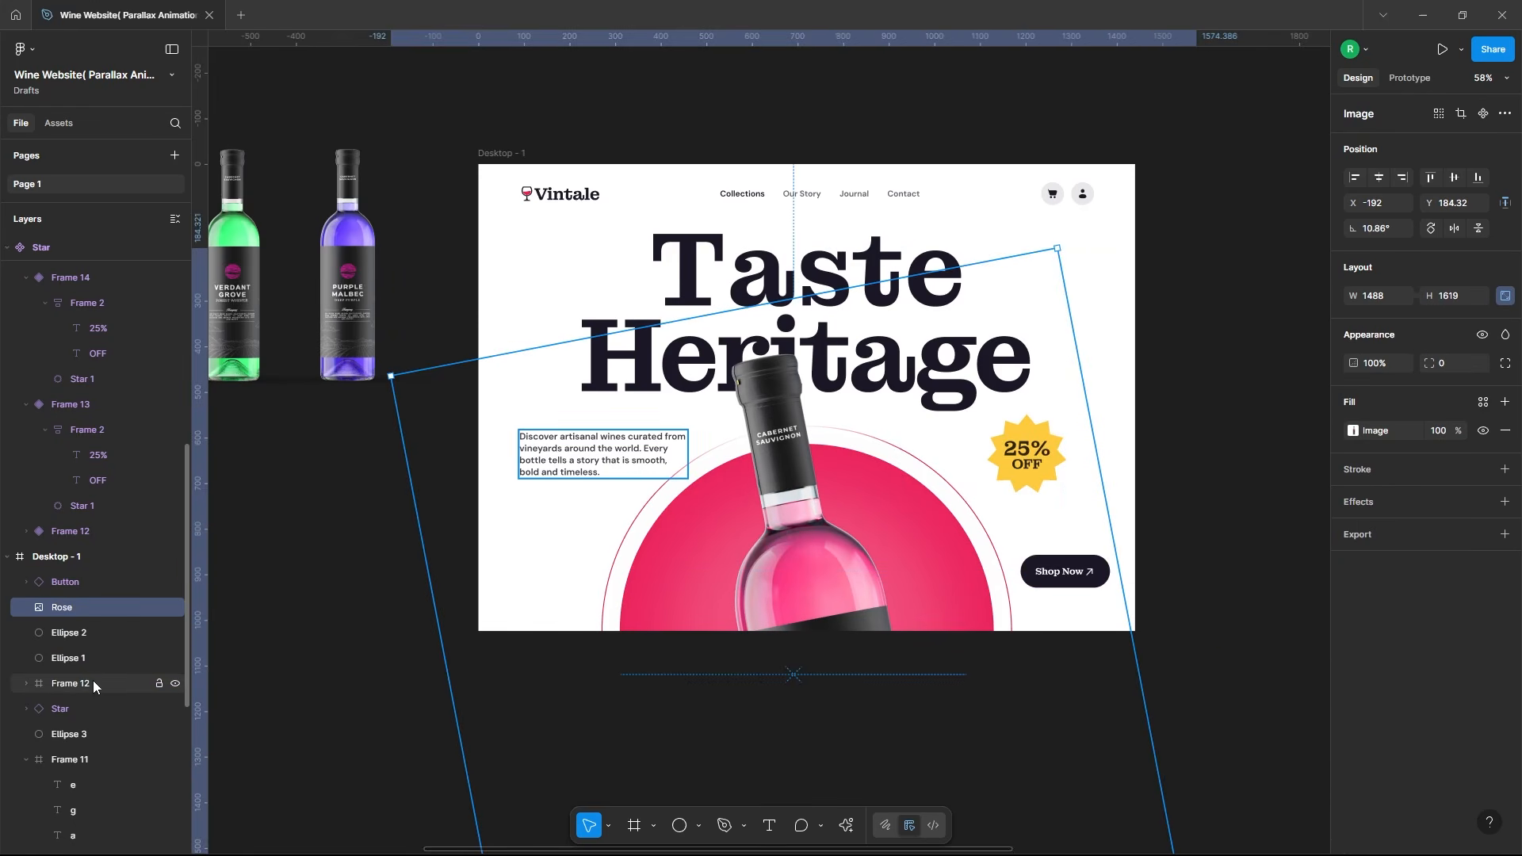
scroll(82, 648, "down", 3)
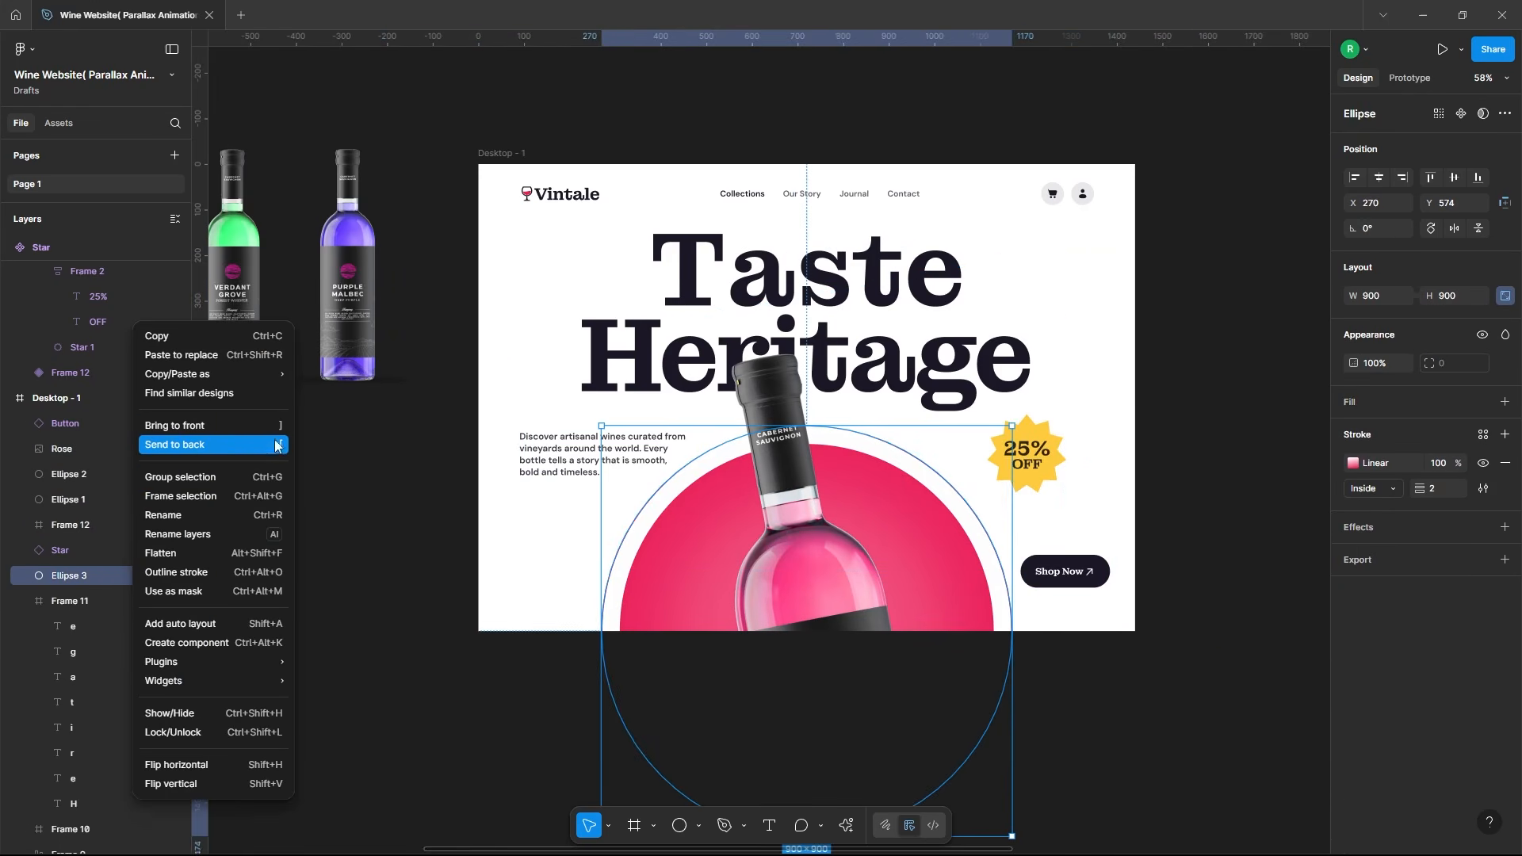
left_click(225, 447)
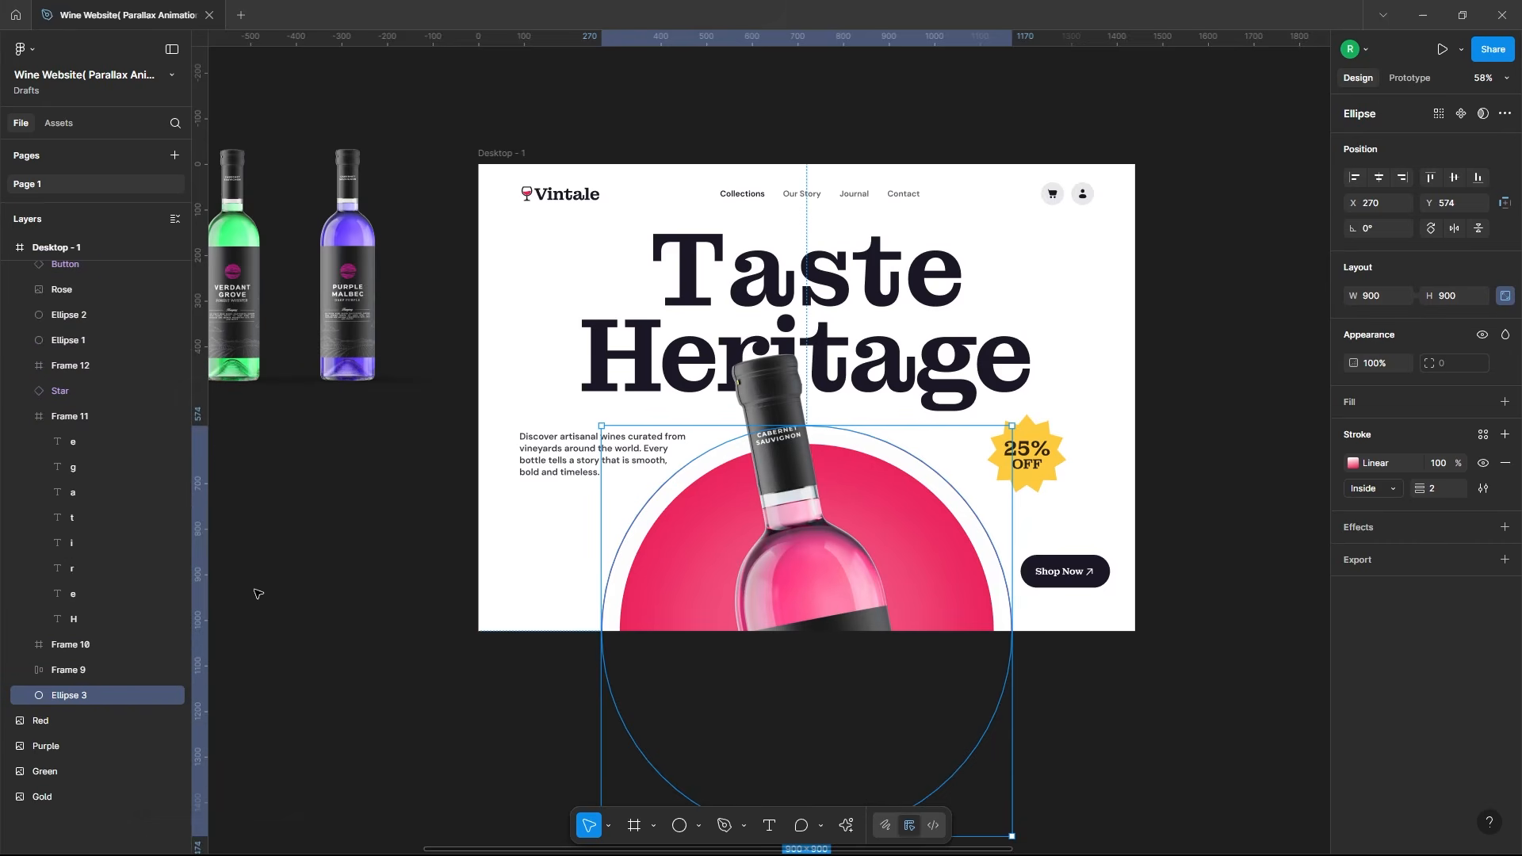
left_click(28, 416)
left_click(1236, 383)
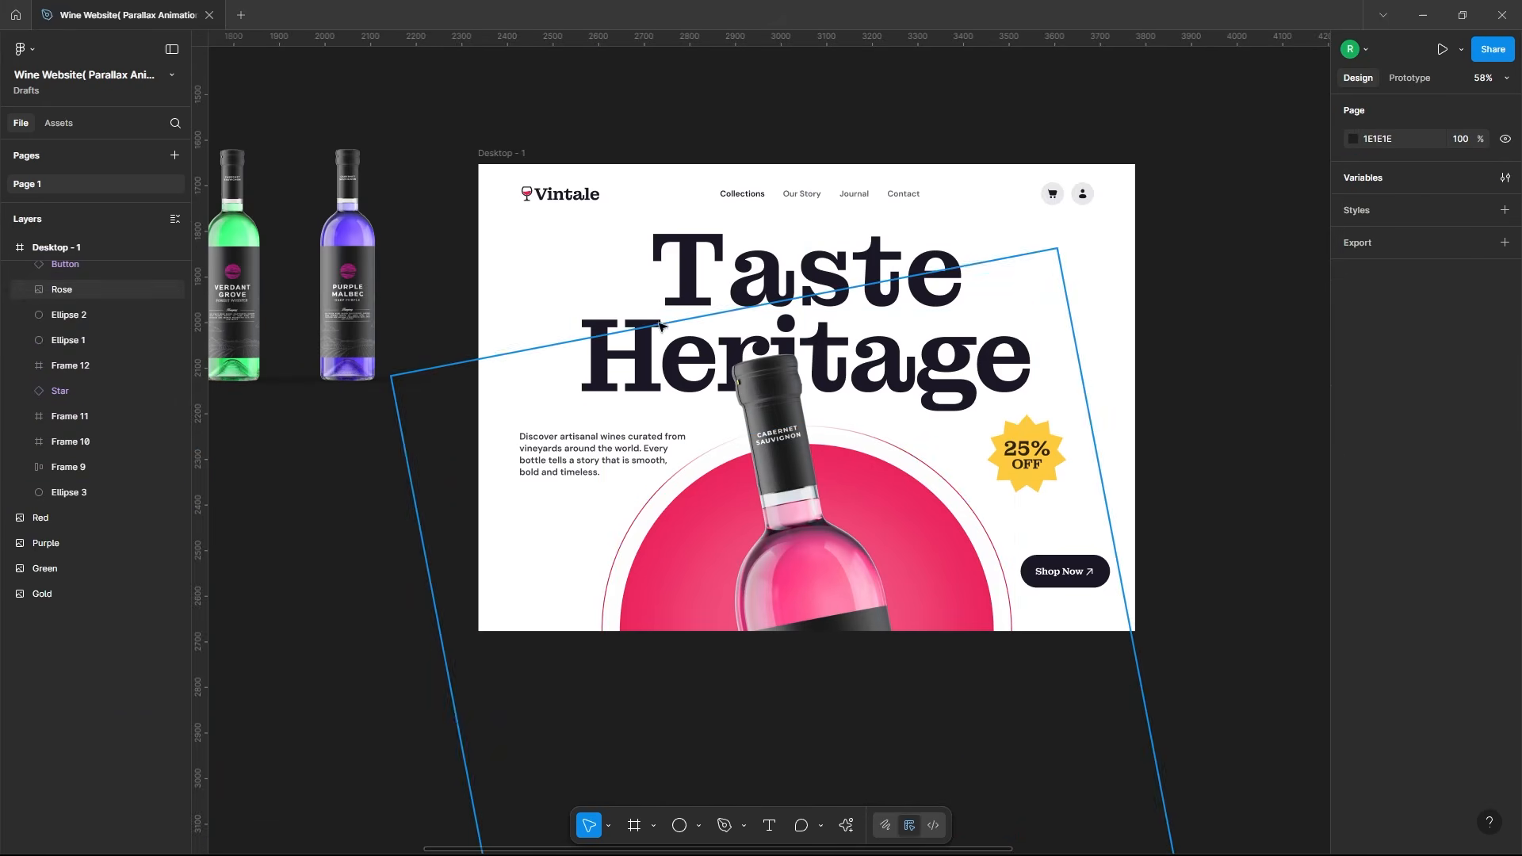
Step: Move the Desktop - 1 frame down into empty canvas space and place a duplicate of it to its right
scroll(653, 322, "down", 6)
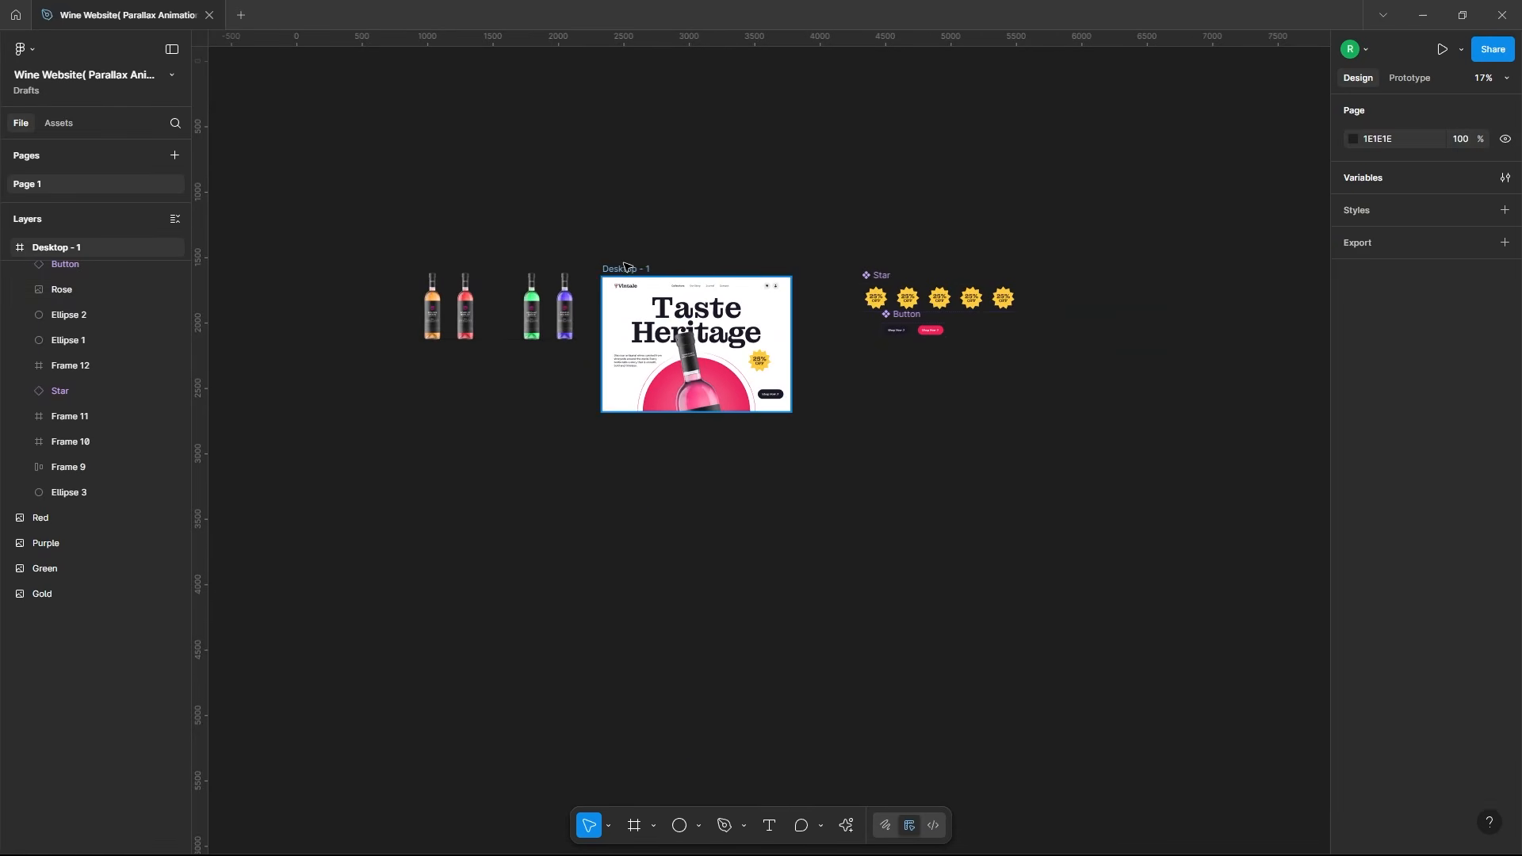
left_click_drag(627, 269, 621, 442)
left_click(929, 532)
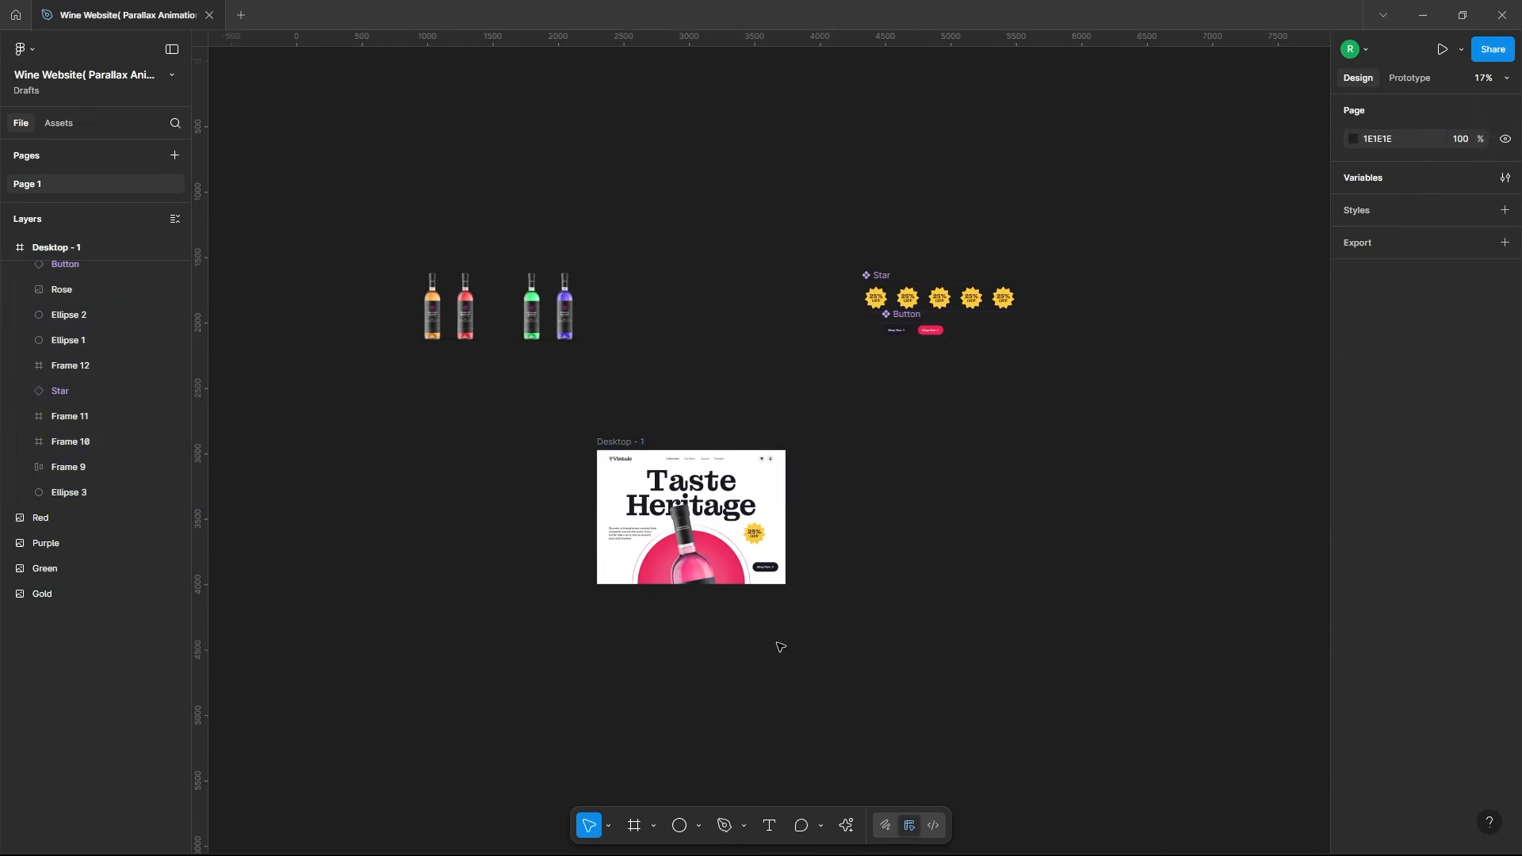
scroll(873, 616, "up", 5)
left_click(515, 310)
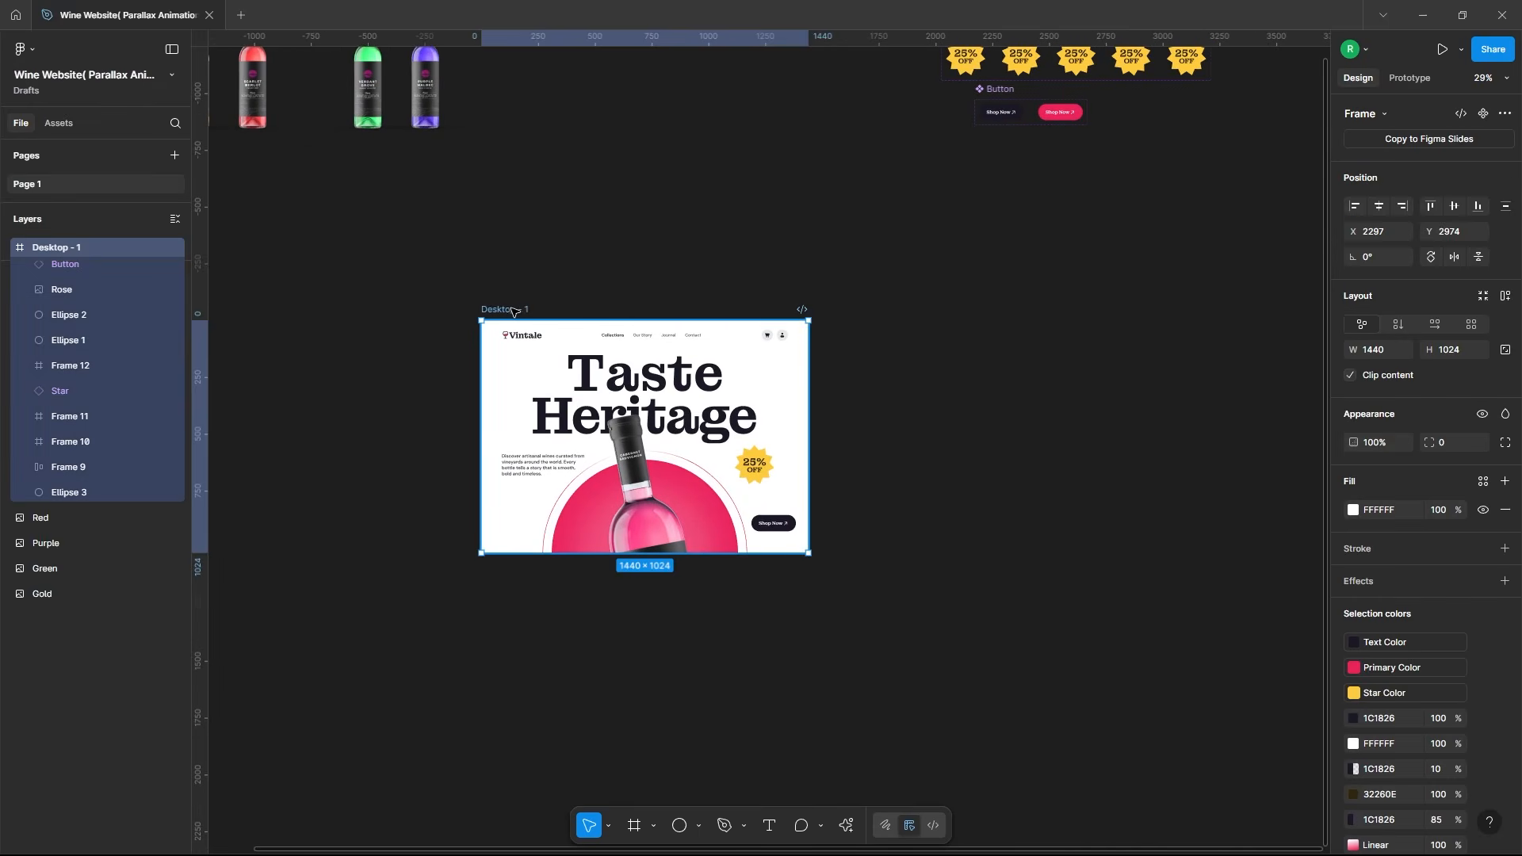
left_click_drag(507, 310, 935, 323)
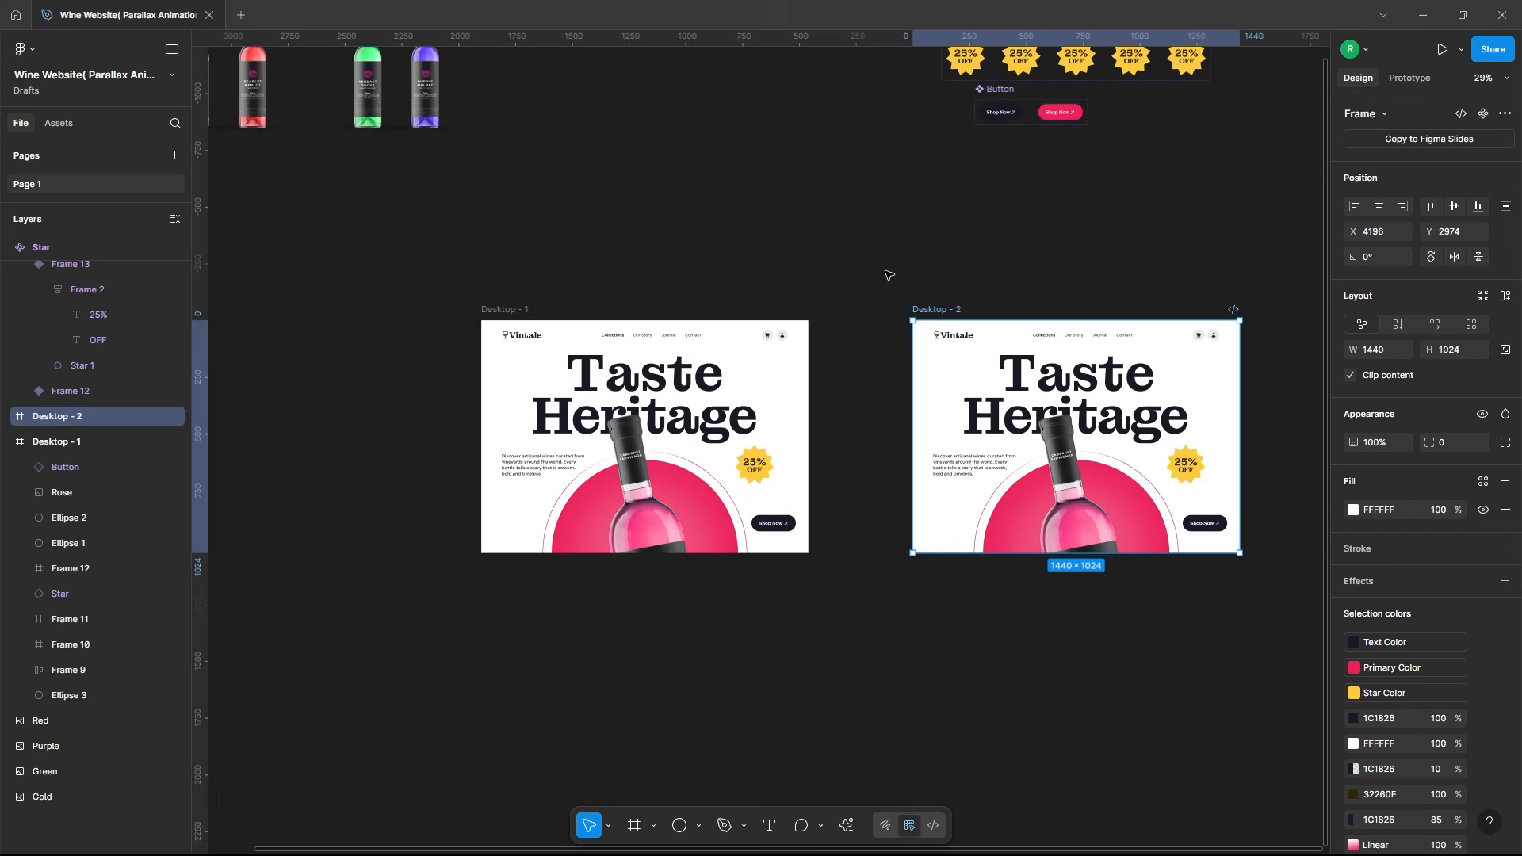
Step: Move the navigation bar Frame 9 of Desktop - 1 straight up above the frame, to Y -122
left_click(495, 315)
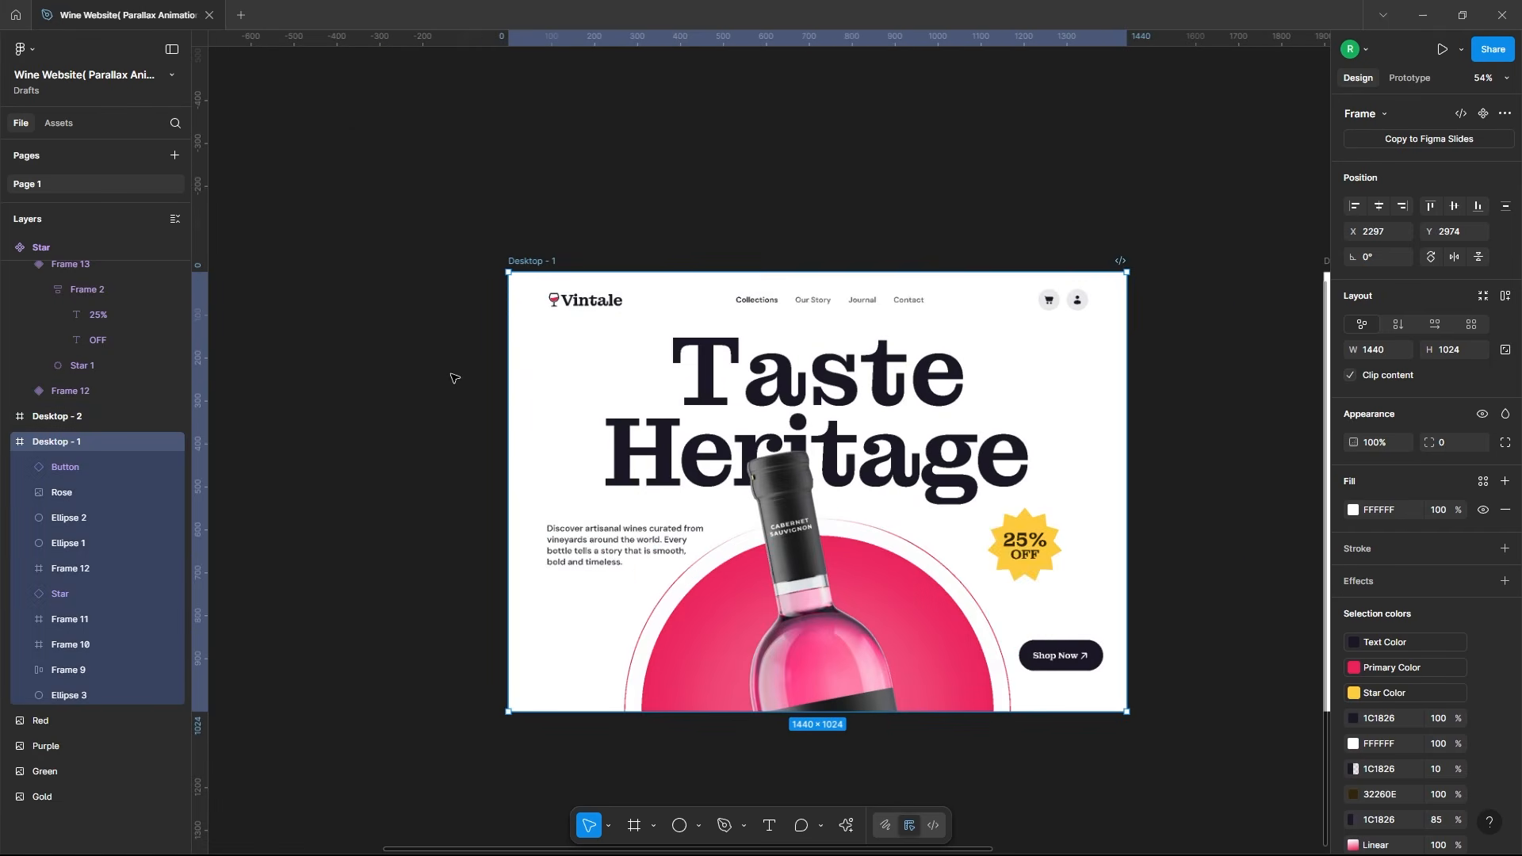
key("shift+2")
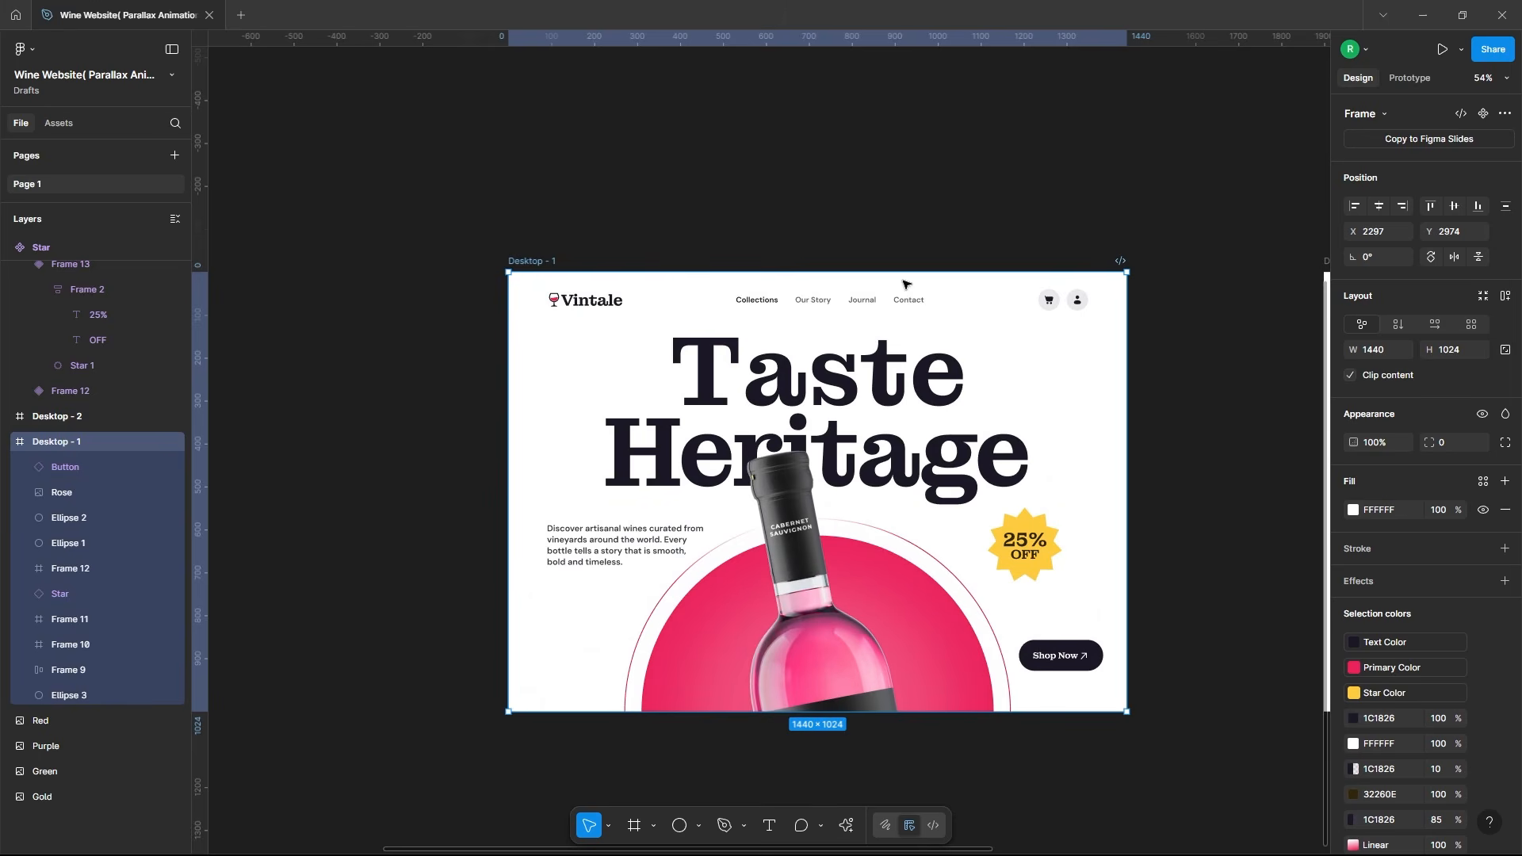
left_click(873, 300)
left_click_drag(873, 301, 883, 244)
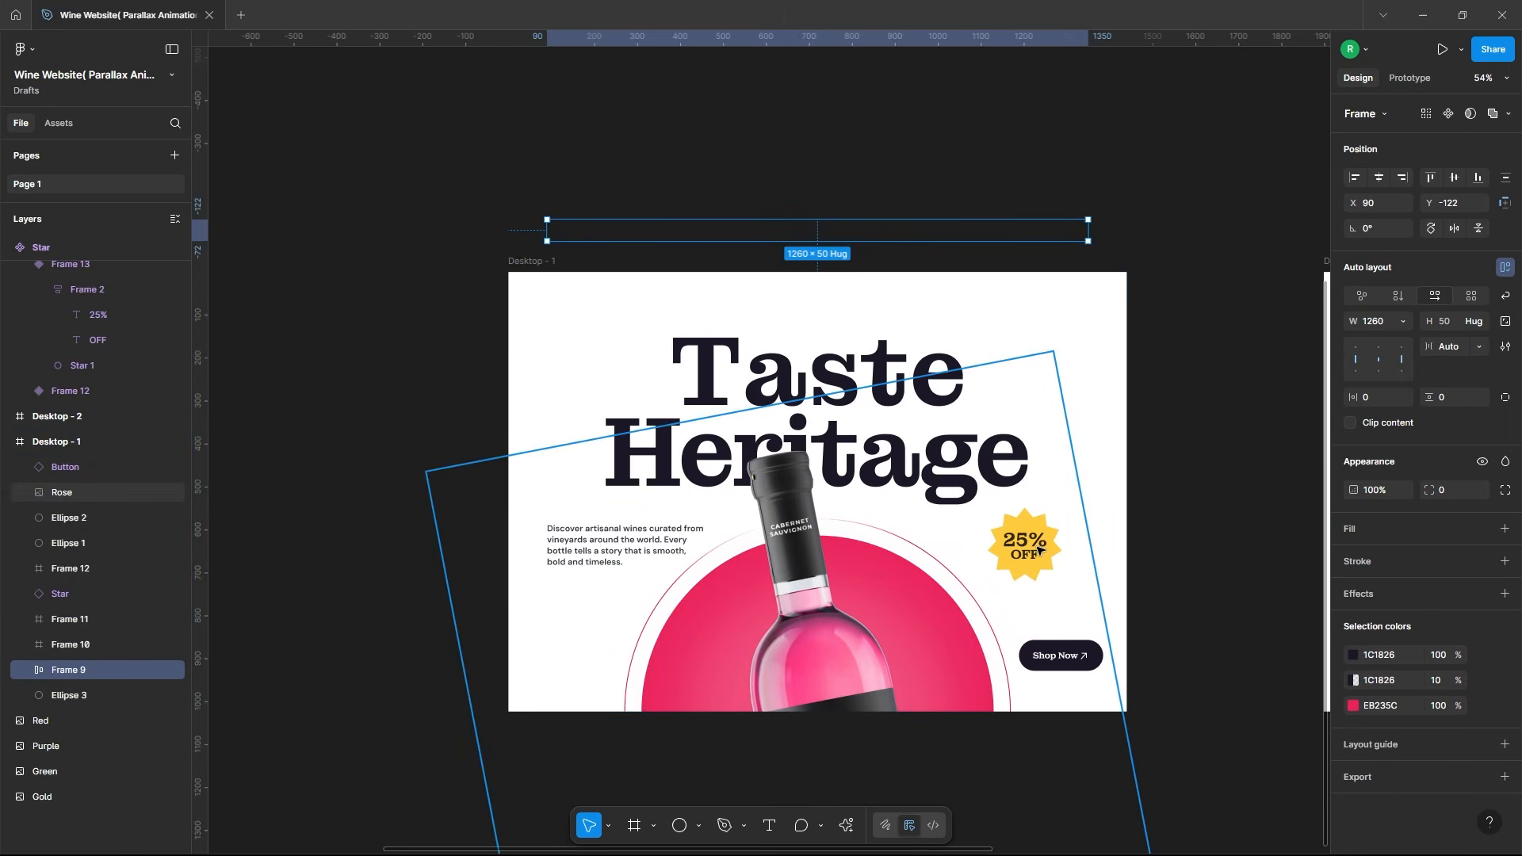
Step: Hide the Rose image in Desktop - 1, then move the Star badge to X 1440 and the Button to X 1448, outside the frame's right edge
left_click(1038, 549)
left_click(175, 493)
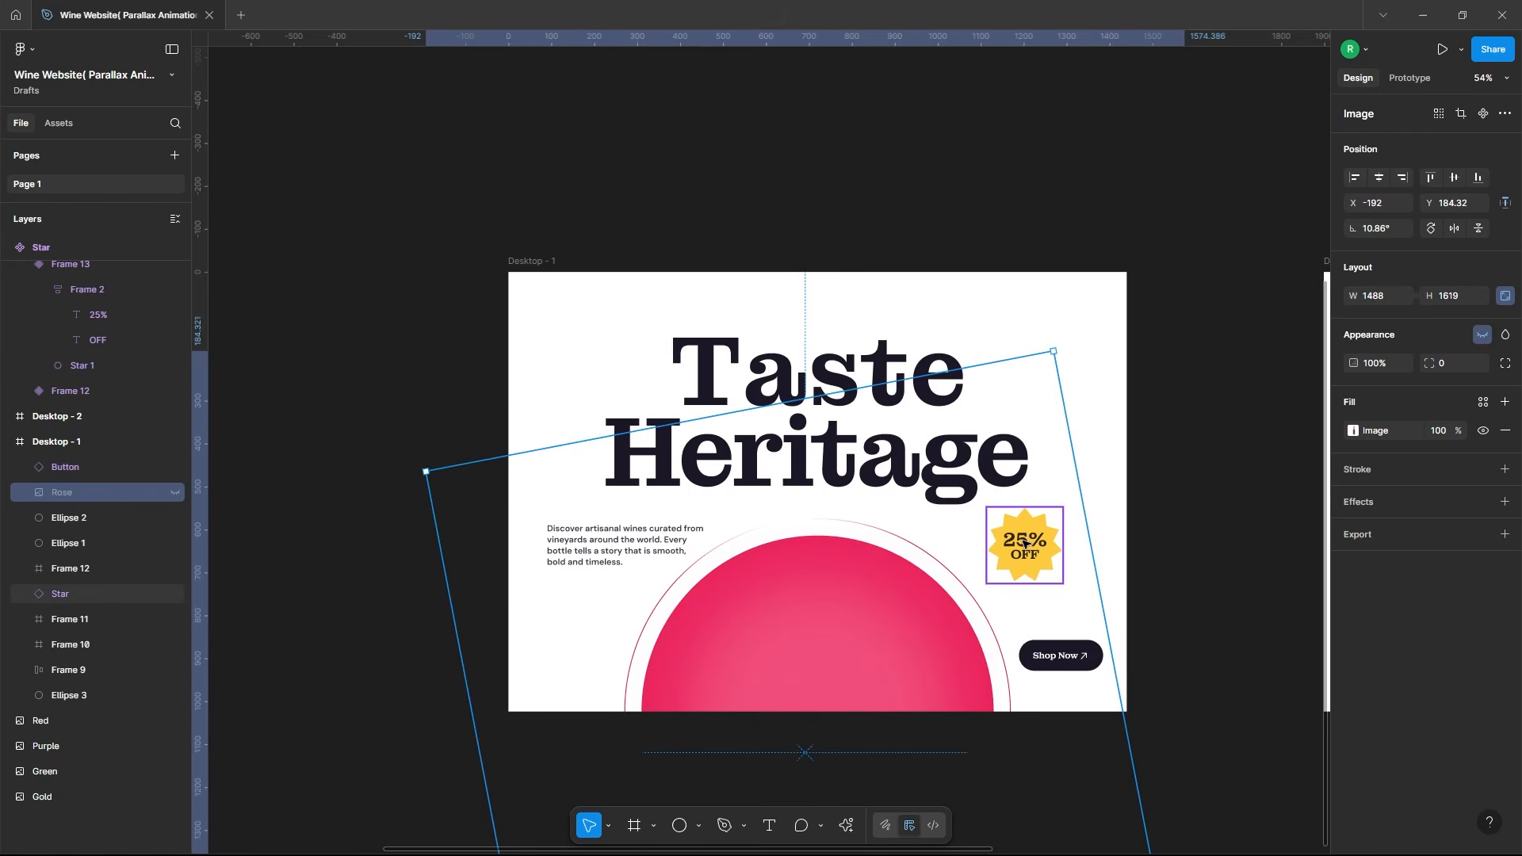
left_click_drag(1023, 543, 1165, 539)
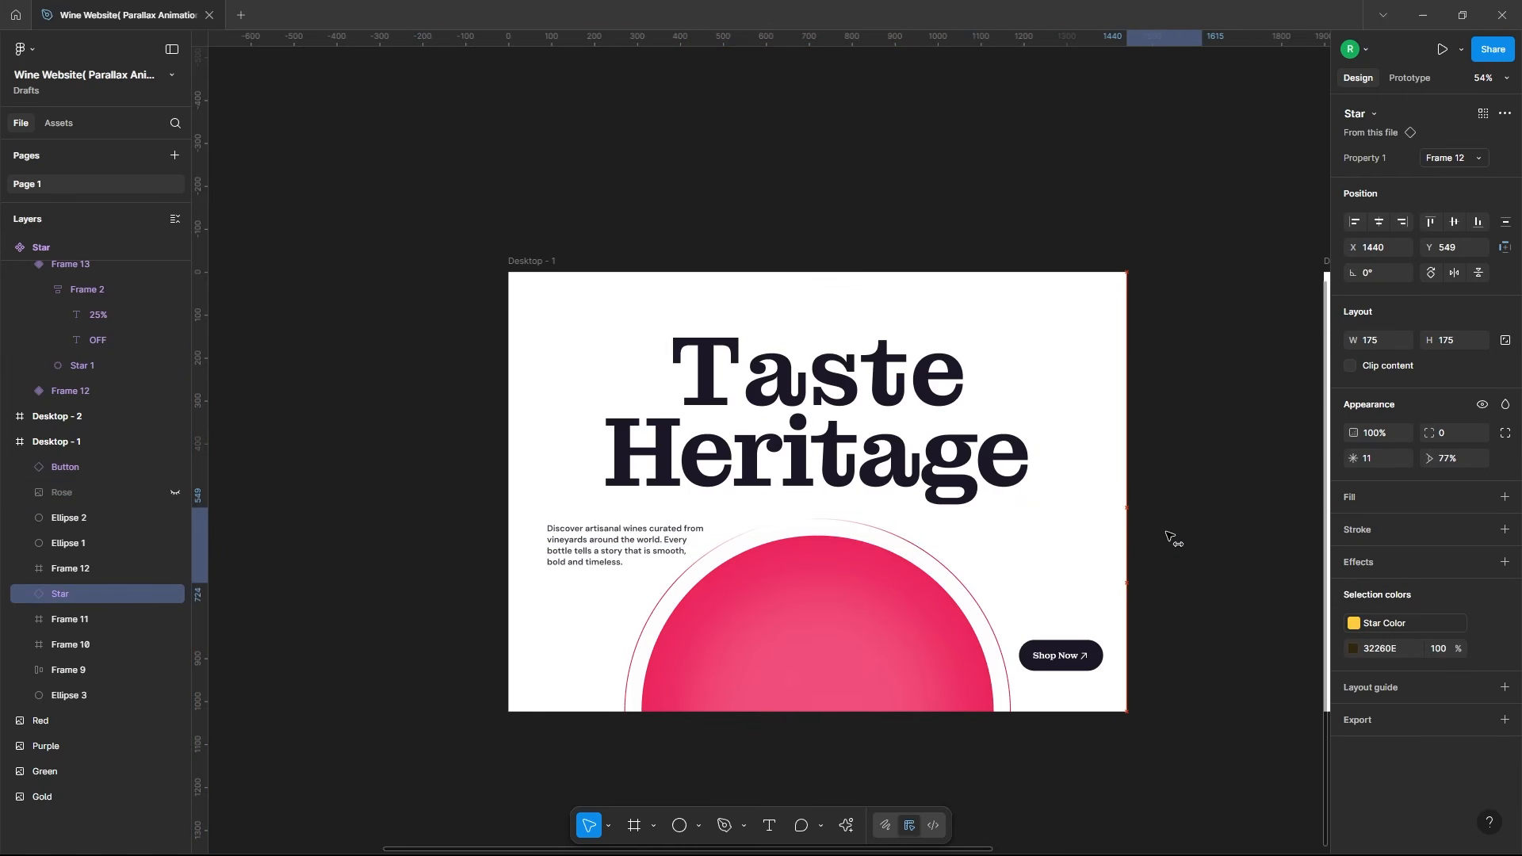
left_click_drag(1056, 658, 1169, 658)
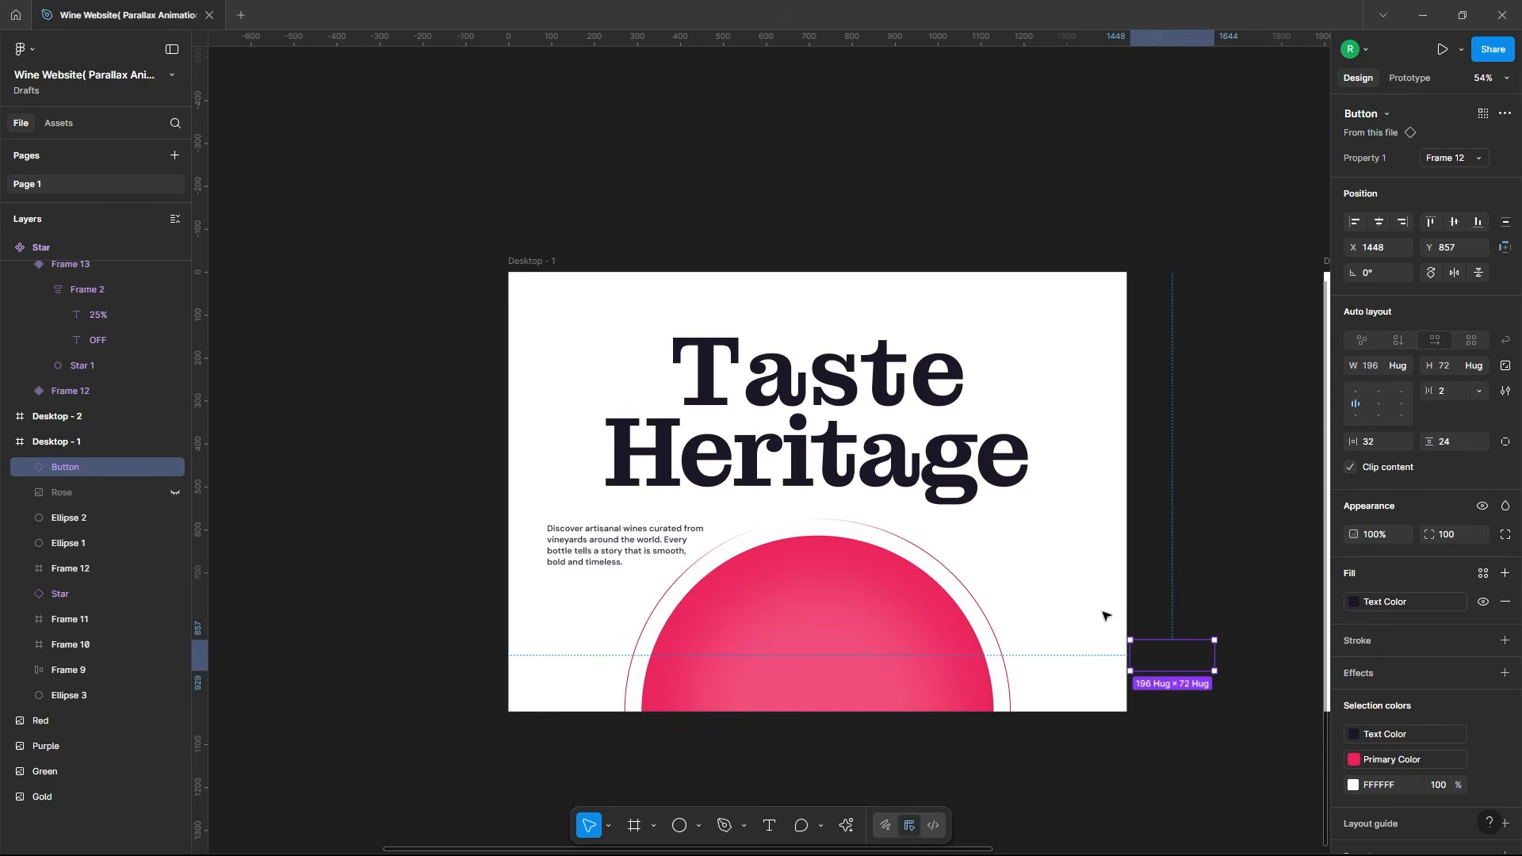
Step: Expand Frame 12 in Desktop - 1 and shift its description text down to Y 110, outside the clipped area
left_click(621, 549)
left_click(26, 569)
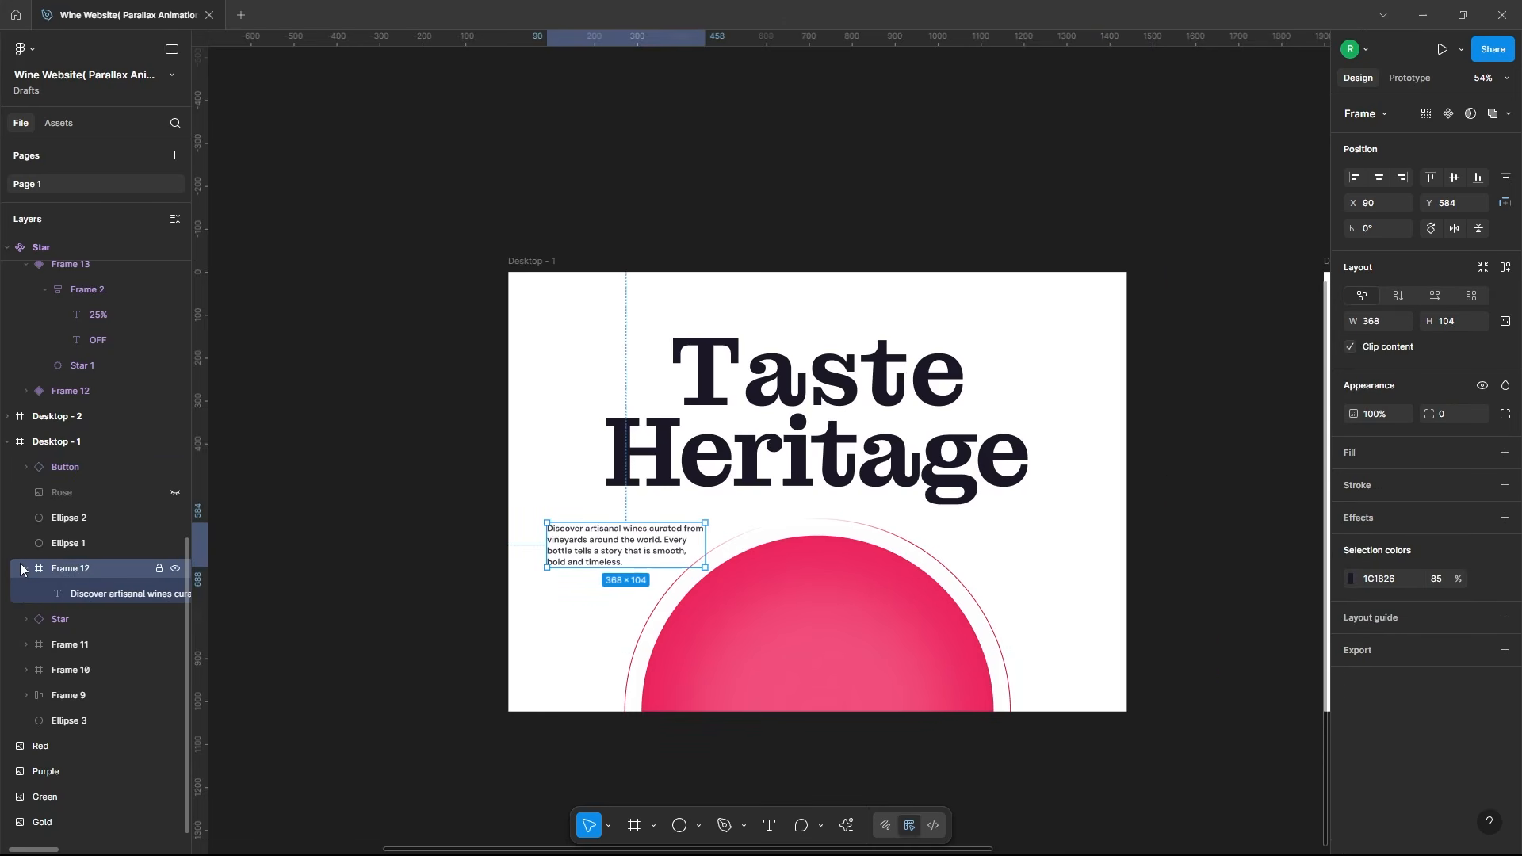
left_click(102, 595)
key("shift+Down")
key("shift+Down")
key("shift+Down")
key("shift+Down")
key("shift+Down")
key("shift+Down")
key("shift+Down")
key("shift+Down")
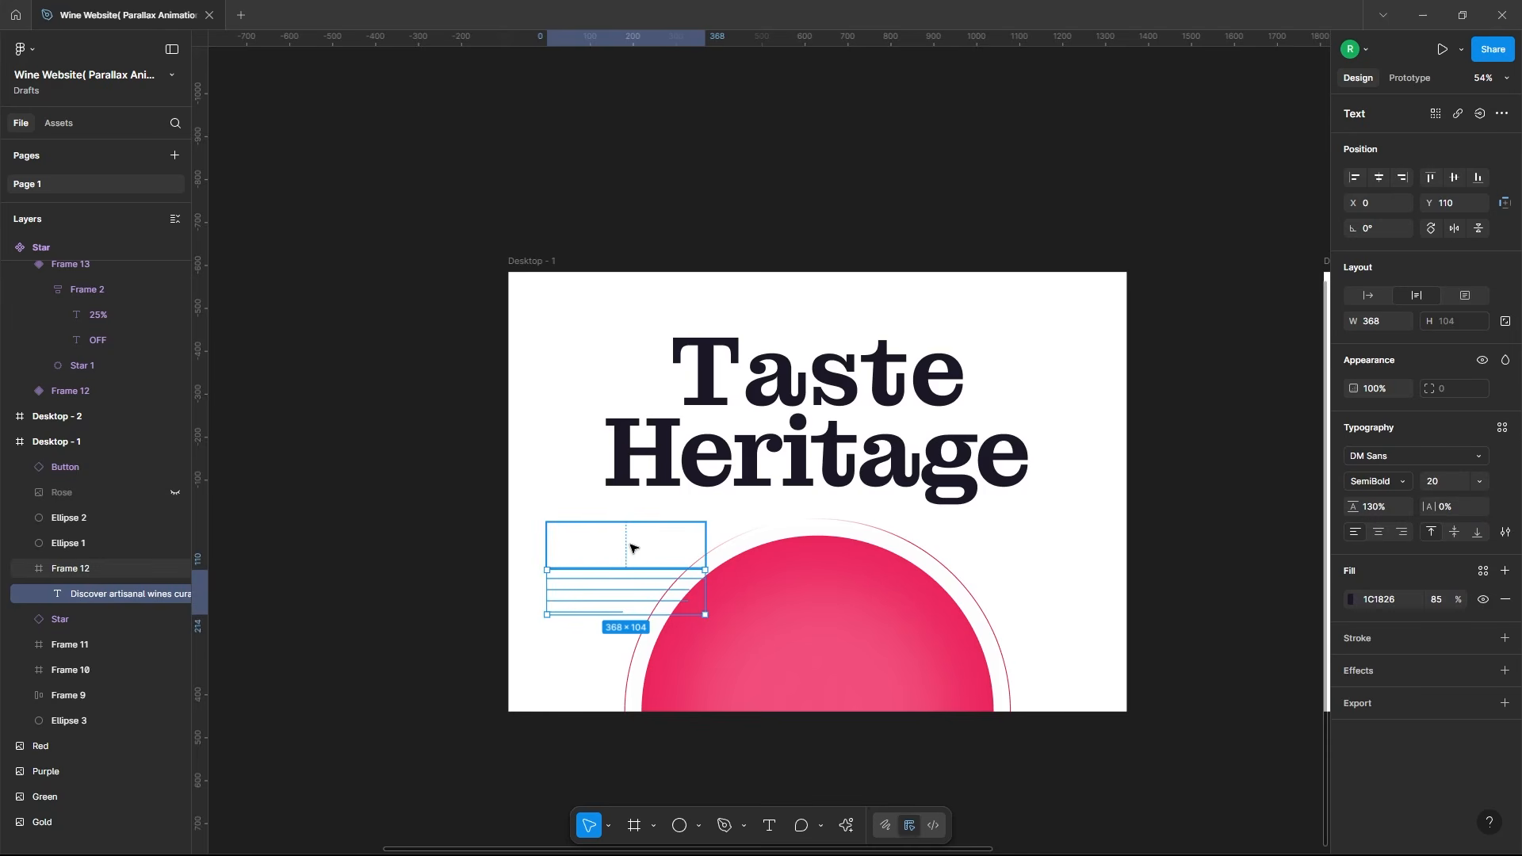
left_click(632, 548)
left_click(444, 505)
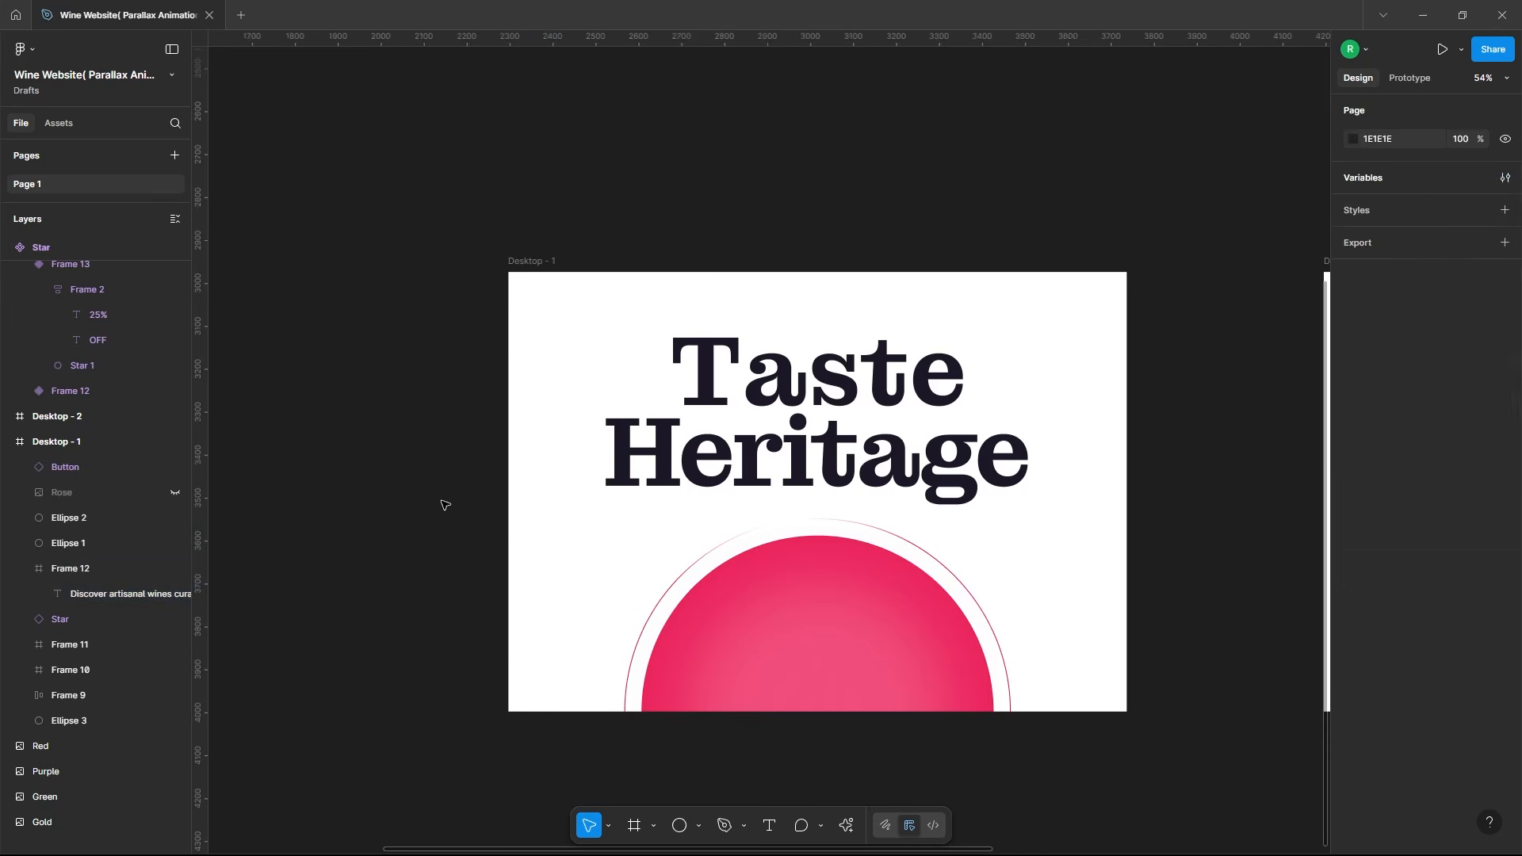
Step: Expand Frame 10 and shift the letters of "Taste" down in a staggered cascade from e to T, until all are clipped out of view
left_click(864, 375)
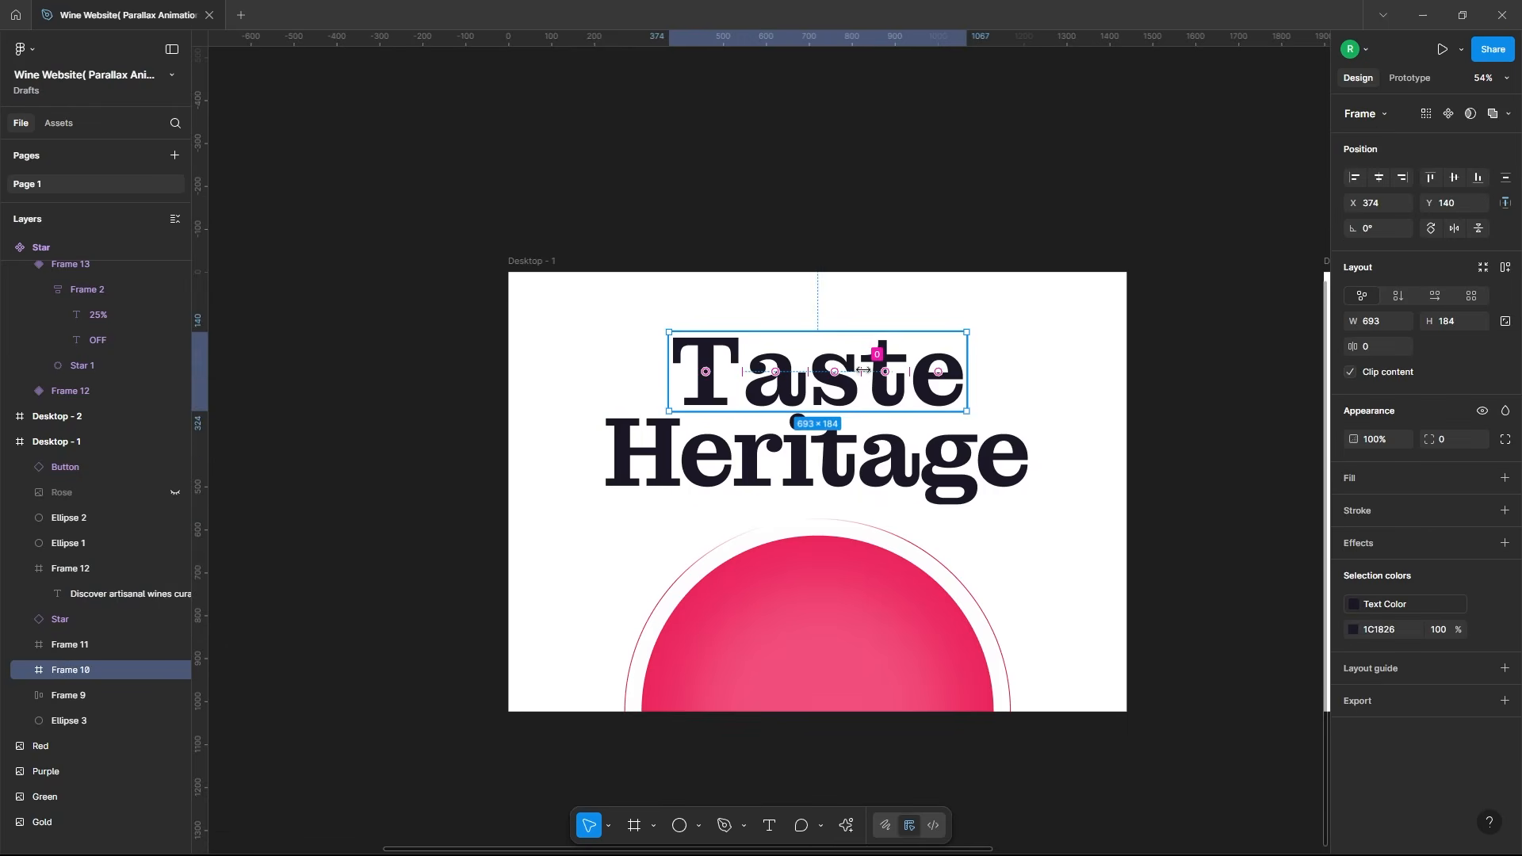
left_click(25, 671)
scroll(116, 484, "down", 3)
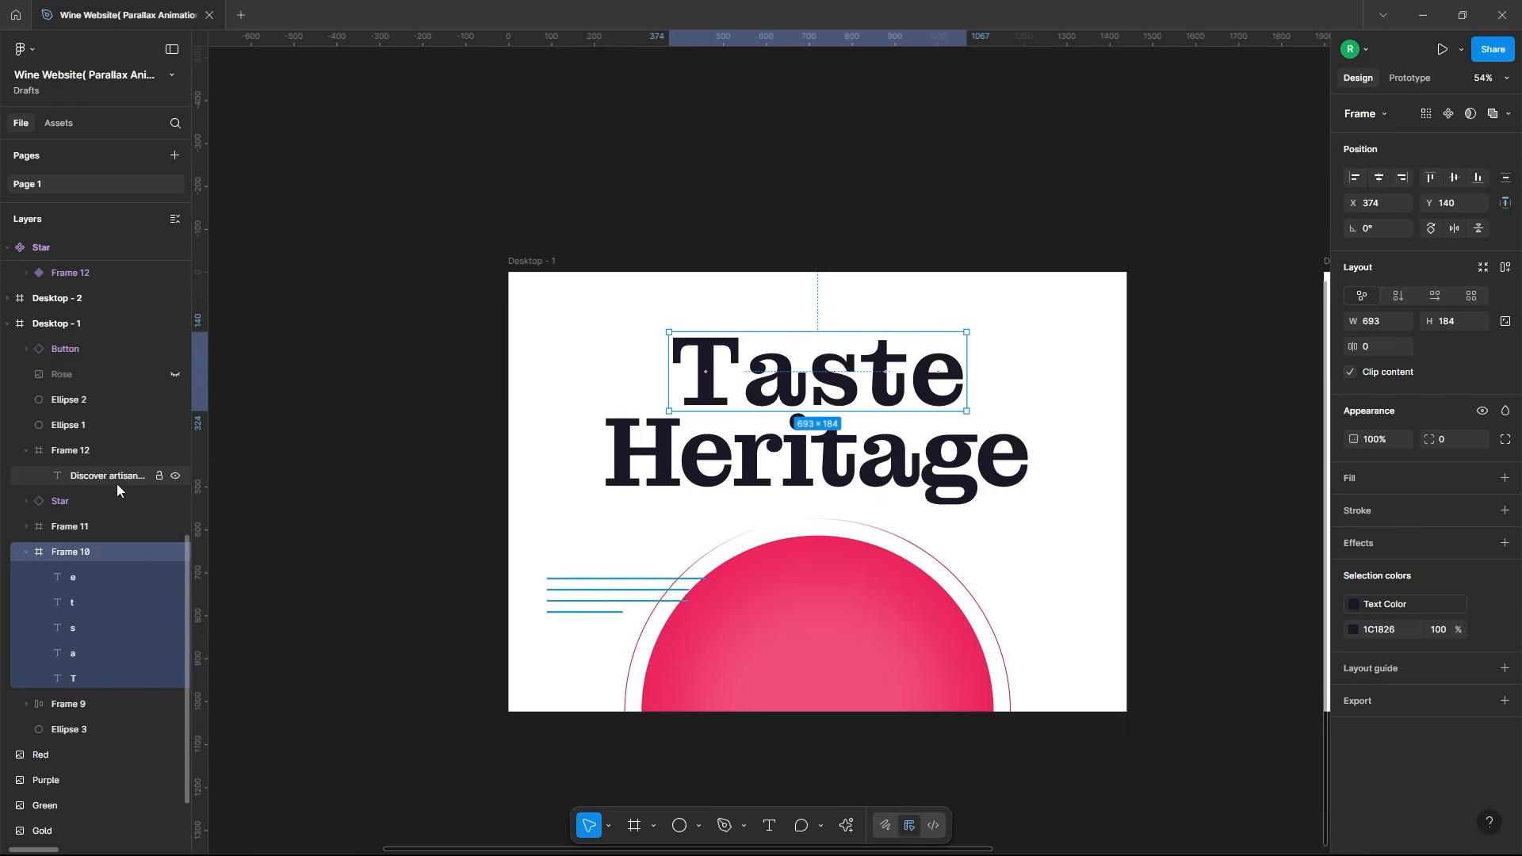
left_click(93, 541)
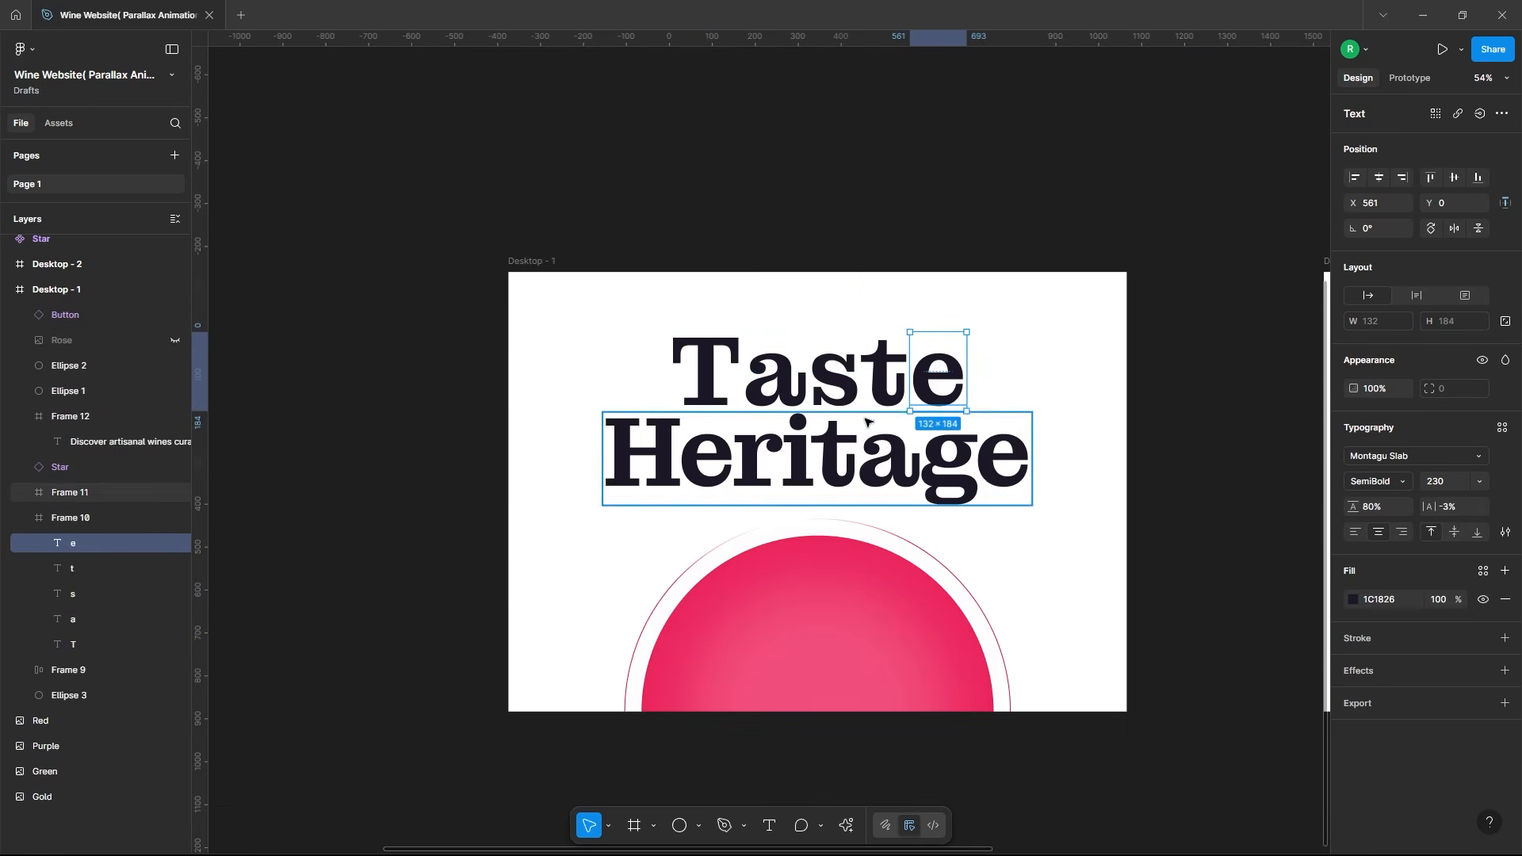
left_click_drag(942, 367, 944, 413)
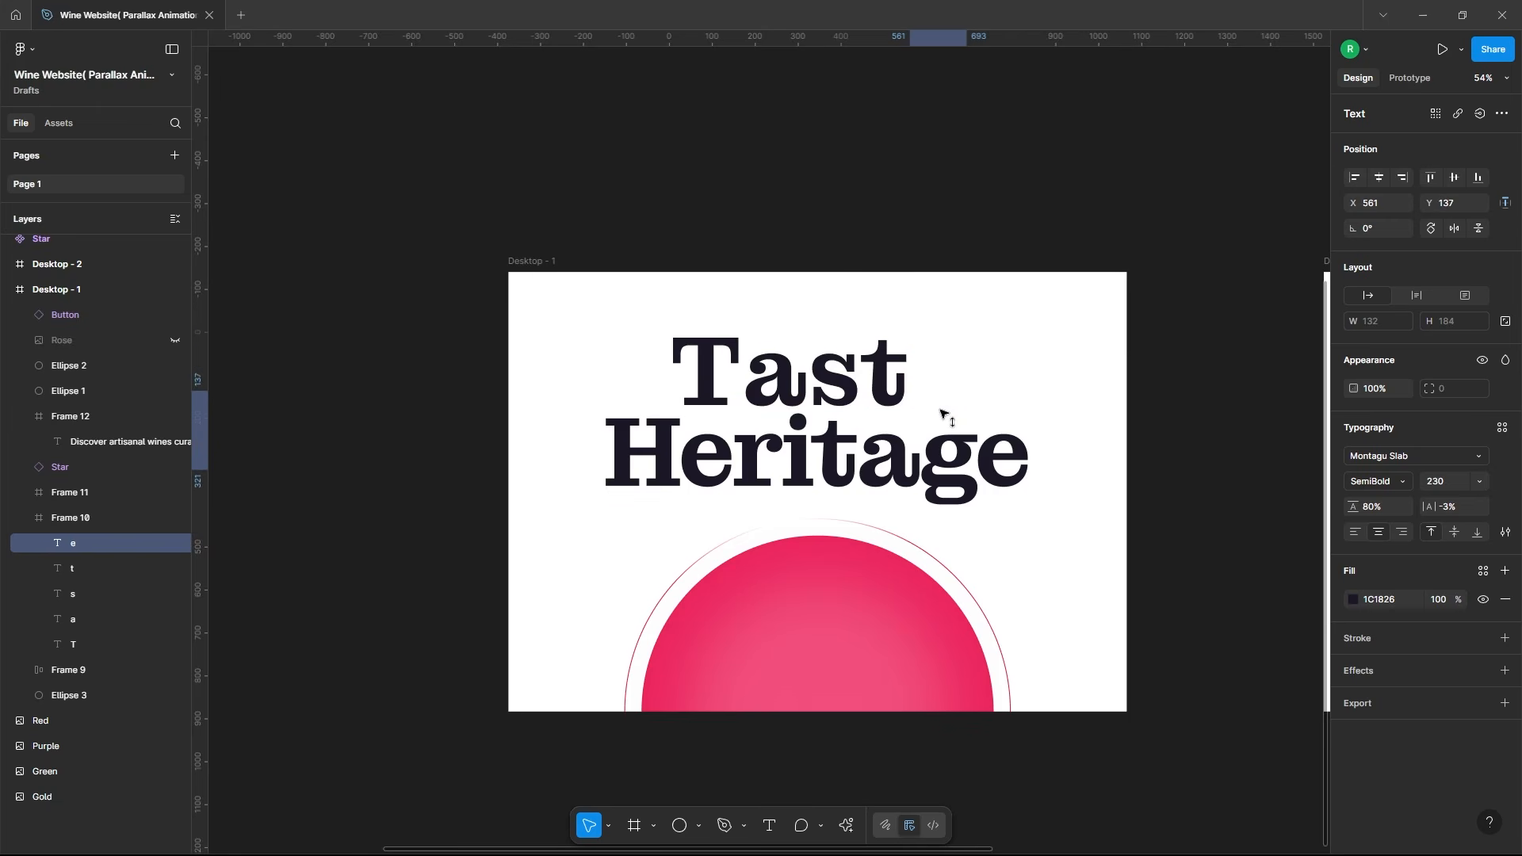
left_click(886, 369, "shift")
left_click_drag(885, 369, 886, 420)
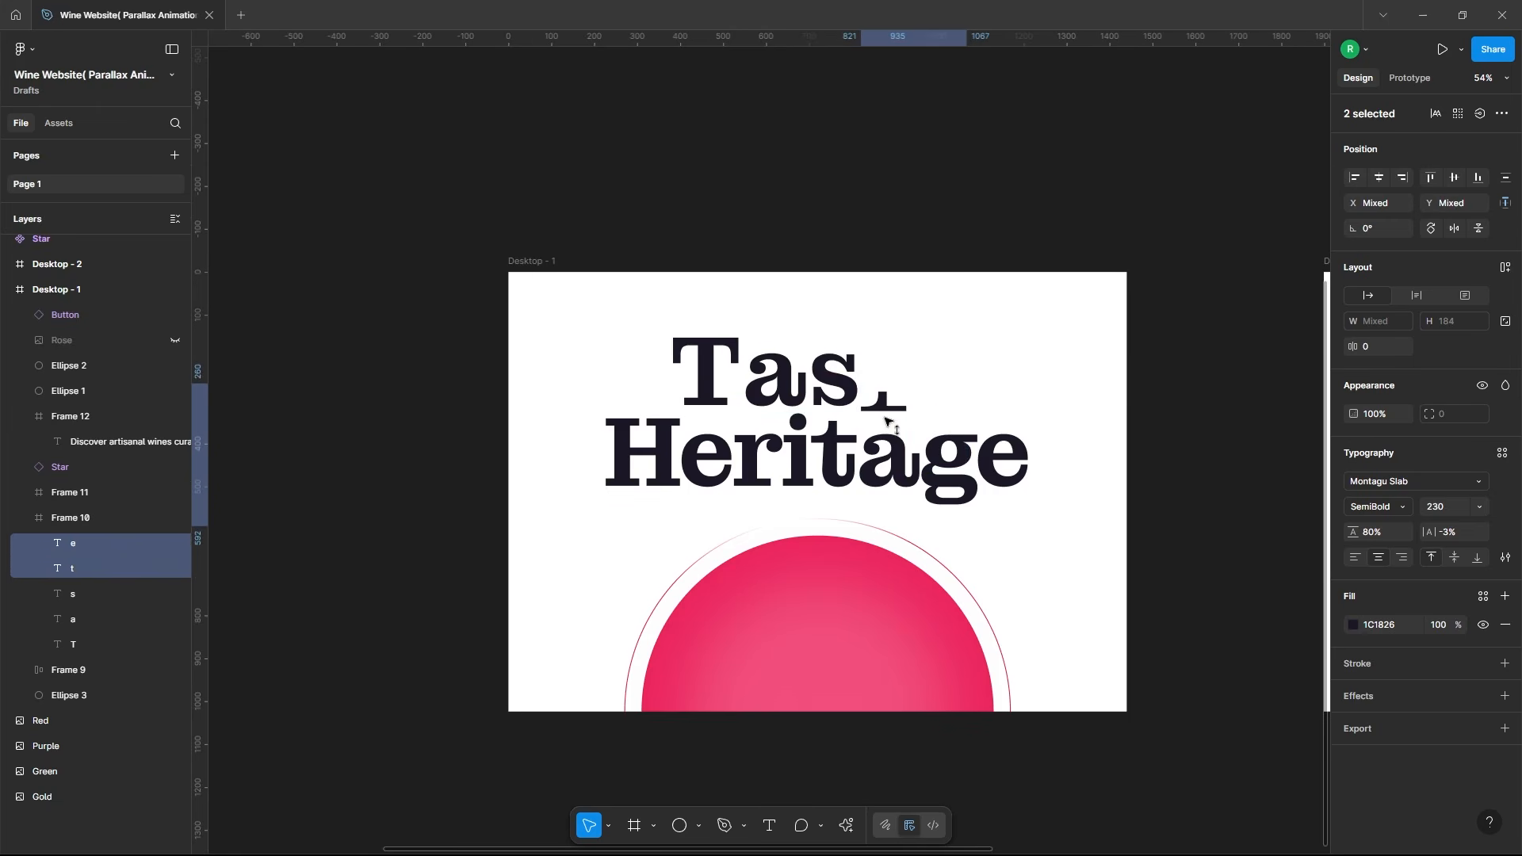
left_click(839, 363, "shift")
left_click_drag(839, 363, 781, 422)
left_click(778, 376, "shift")
left_click(706, 354, "shift")
left_click_drag(705, 355, 708, 428)
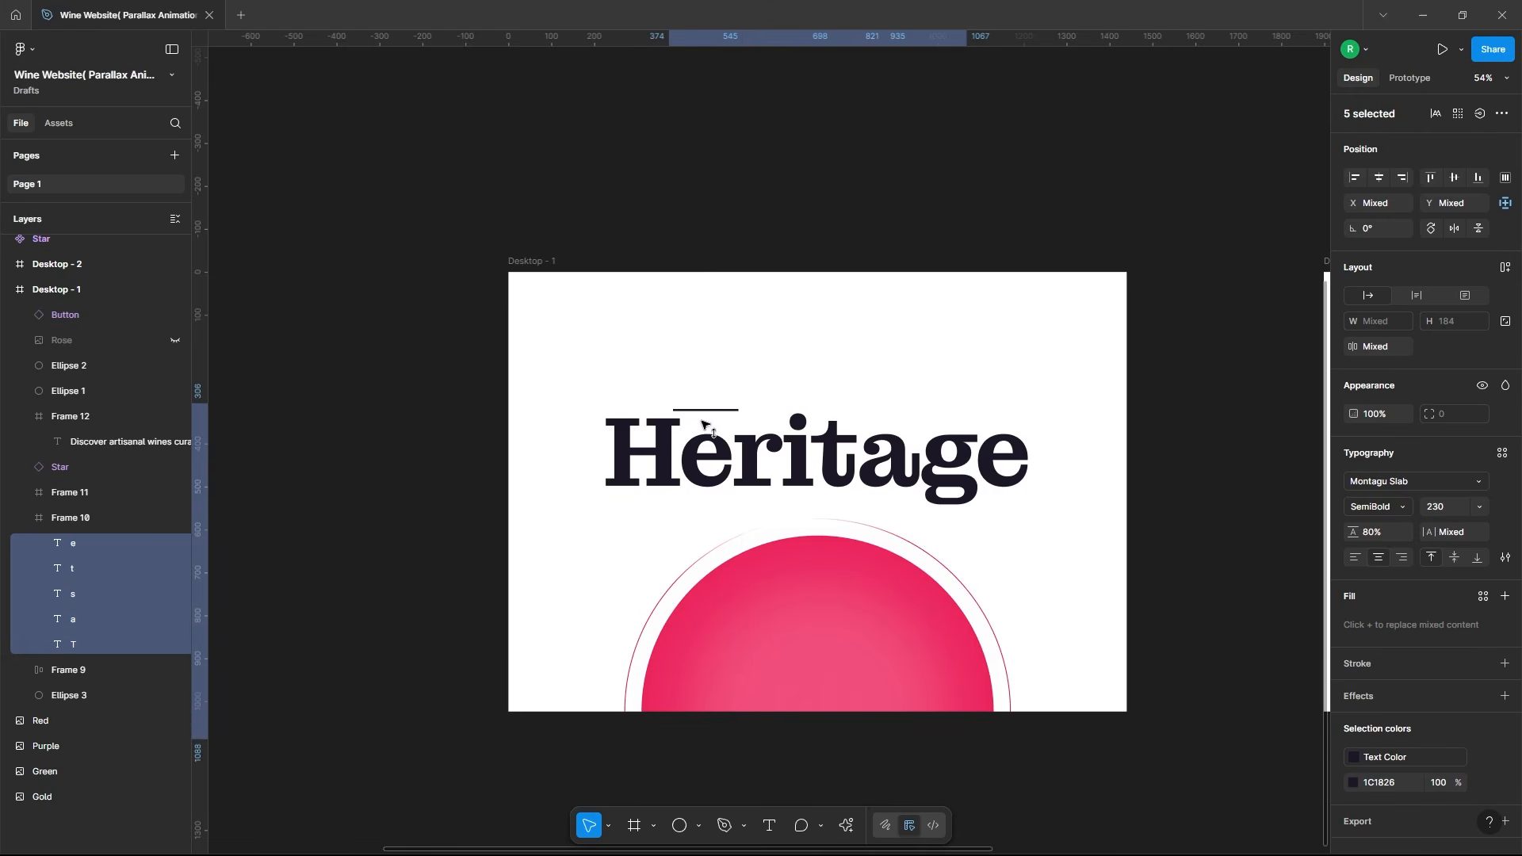
left_click(750, 369)
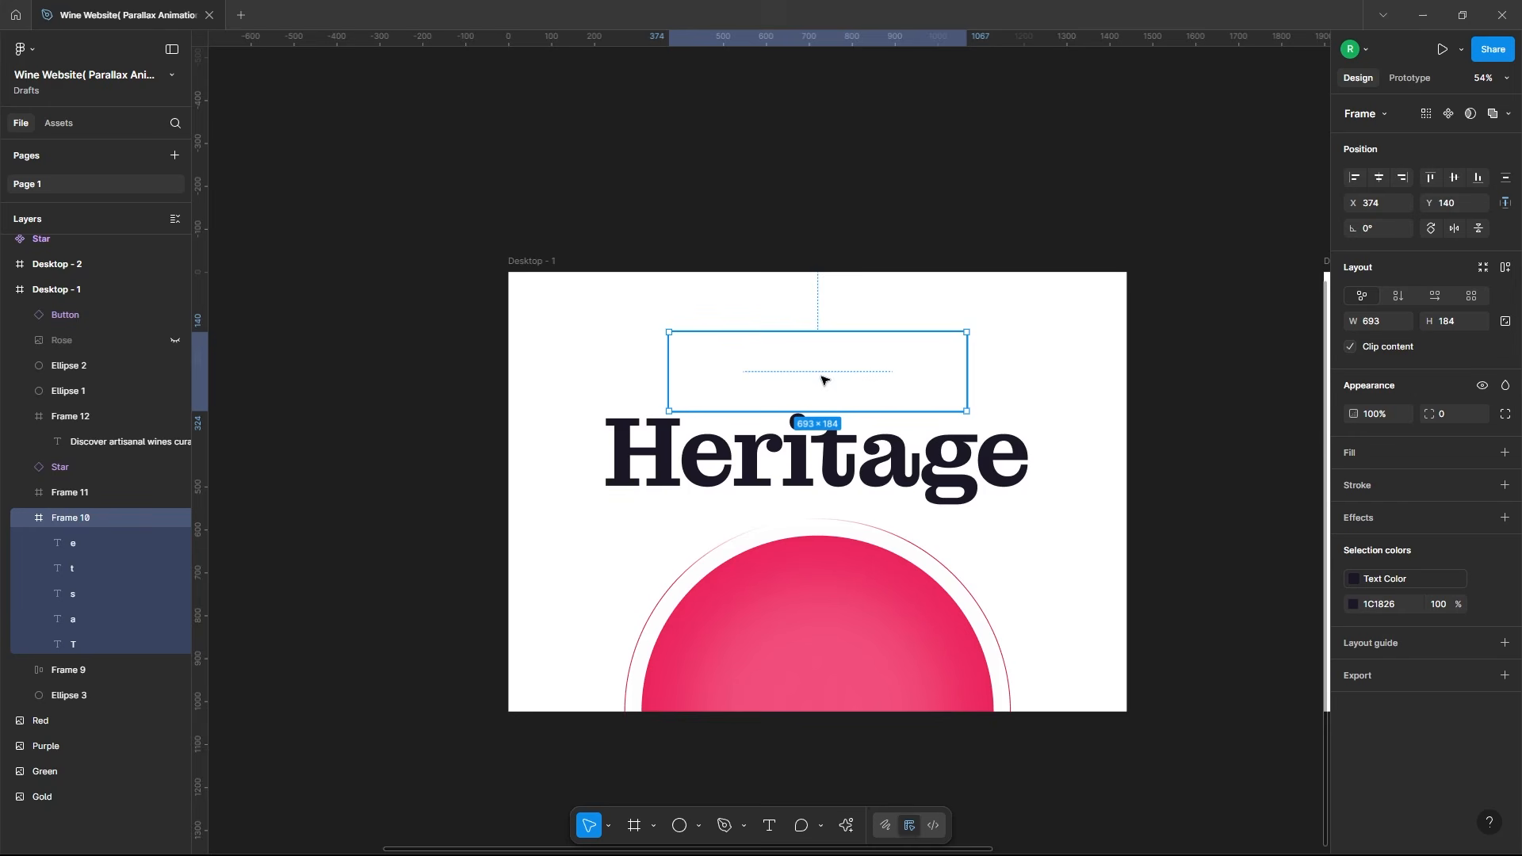
left_click(84, 545)
left_click(87, 647, "shift")
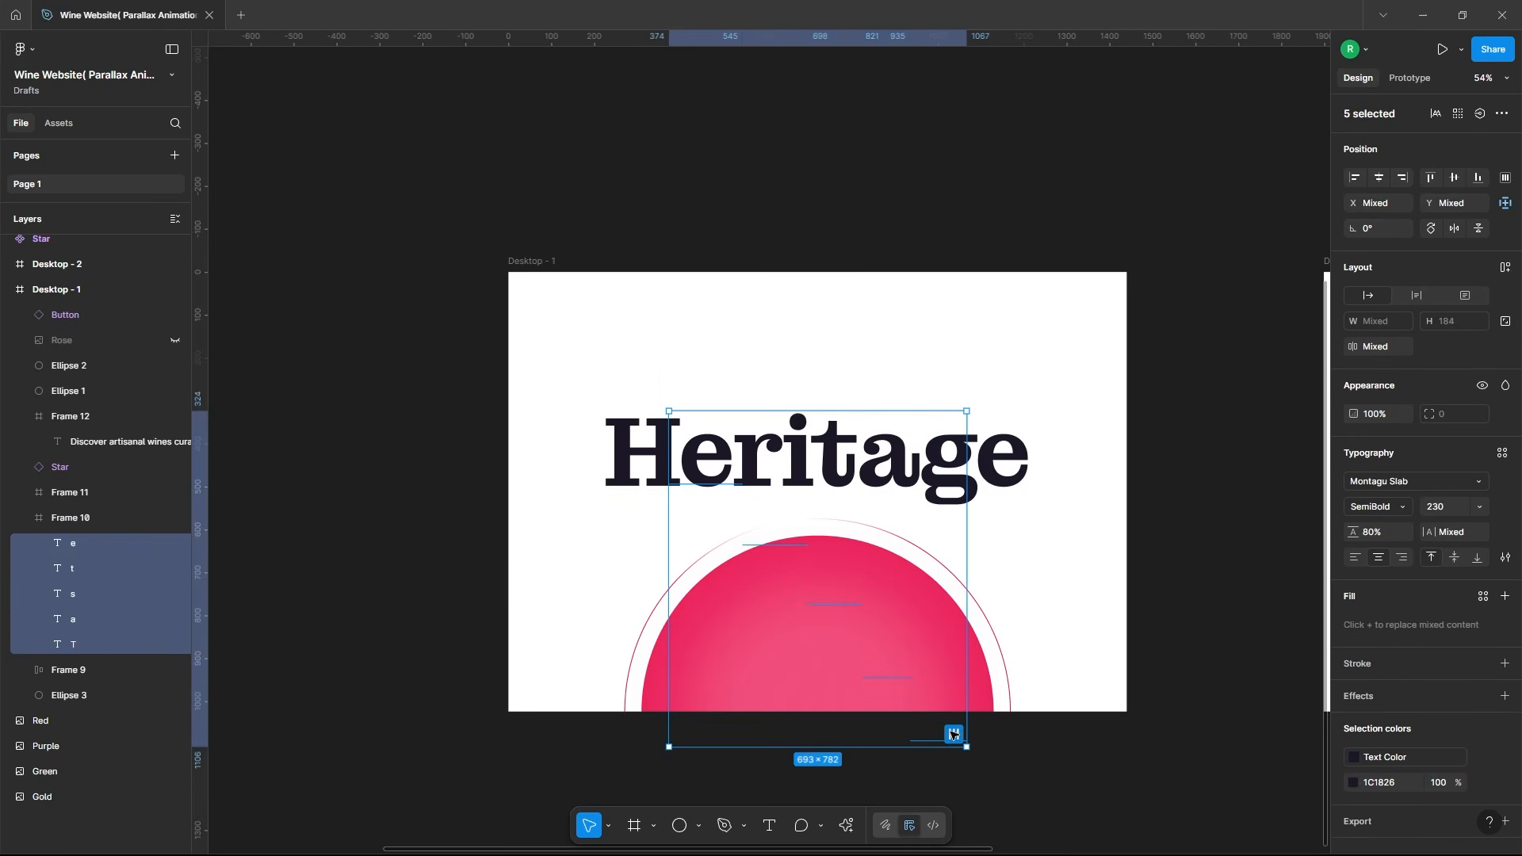
left_click(111, 515)
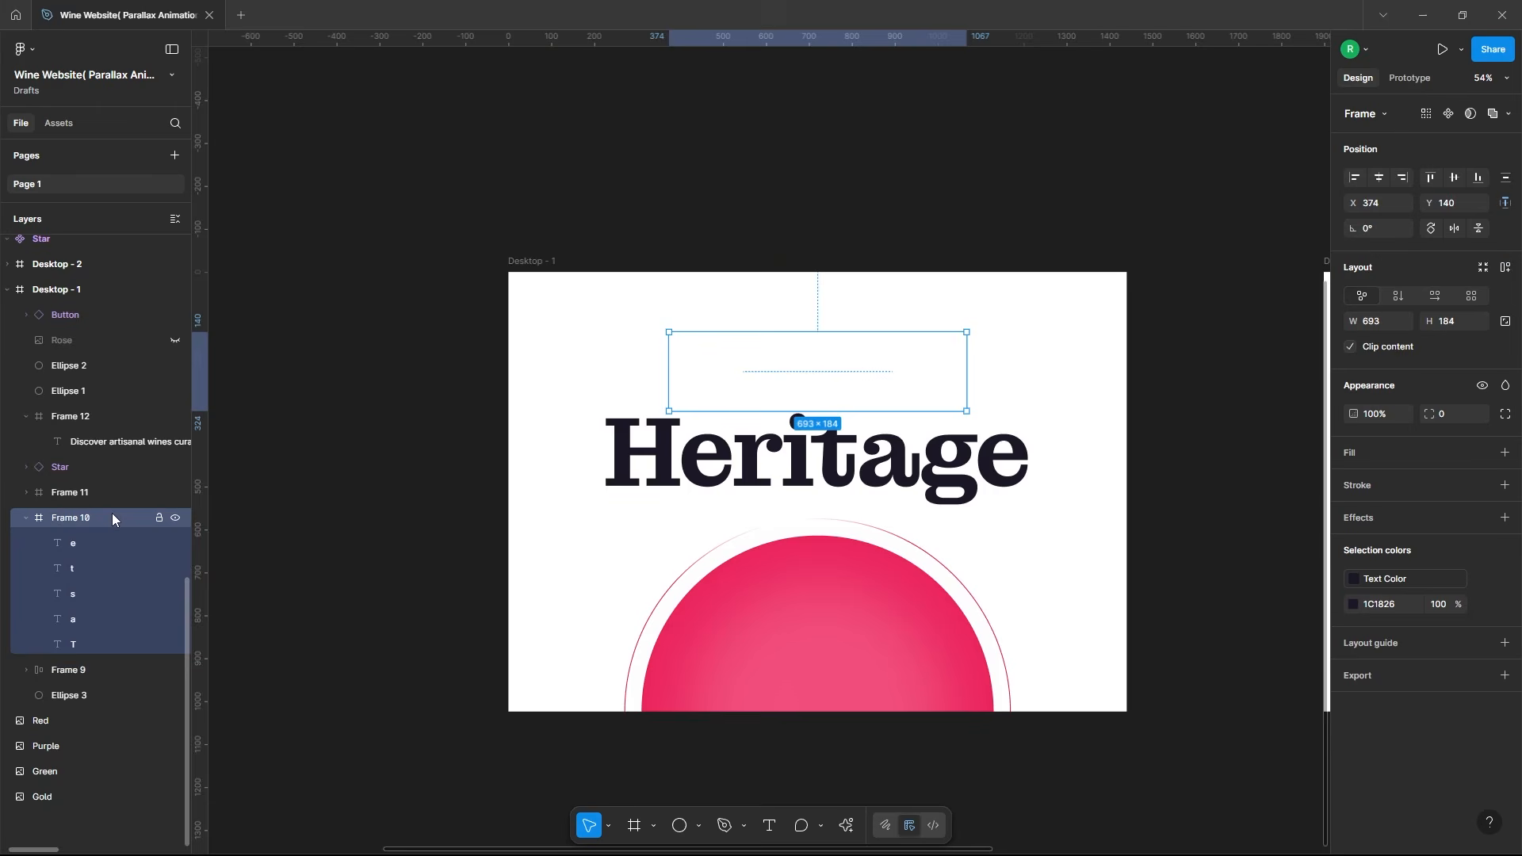
Step: Expand Frame 11 and shift the letters of "Heritage" down in a staggered cascade from the last e to H, until all are clipped out of view
left_click(708, 466)
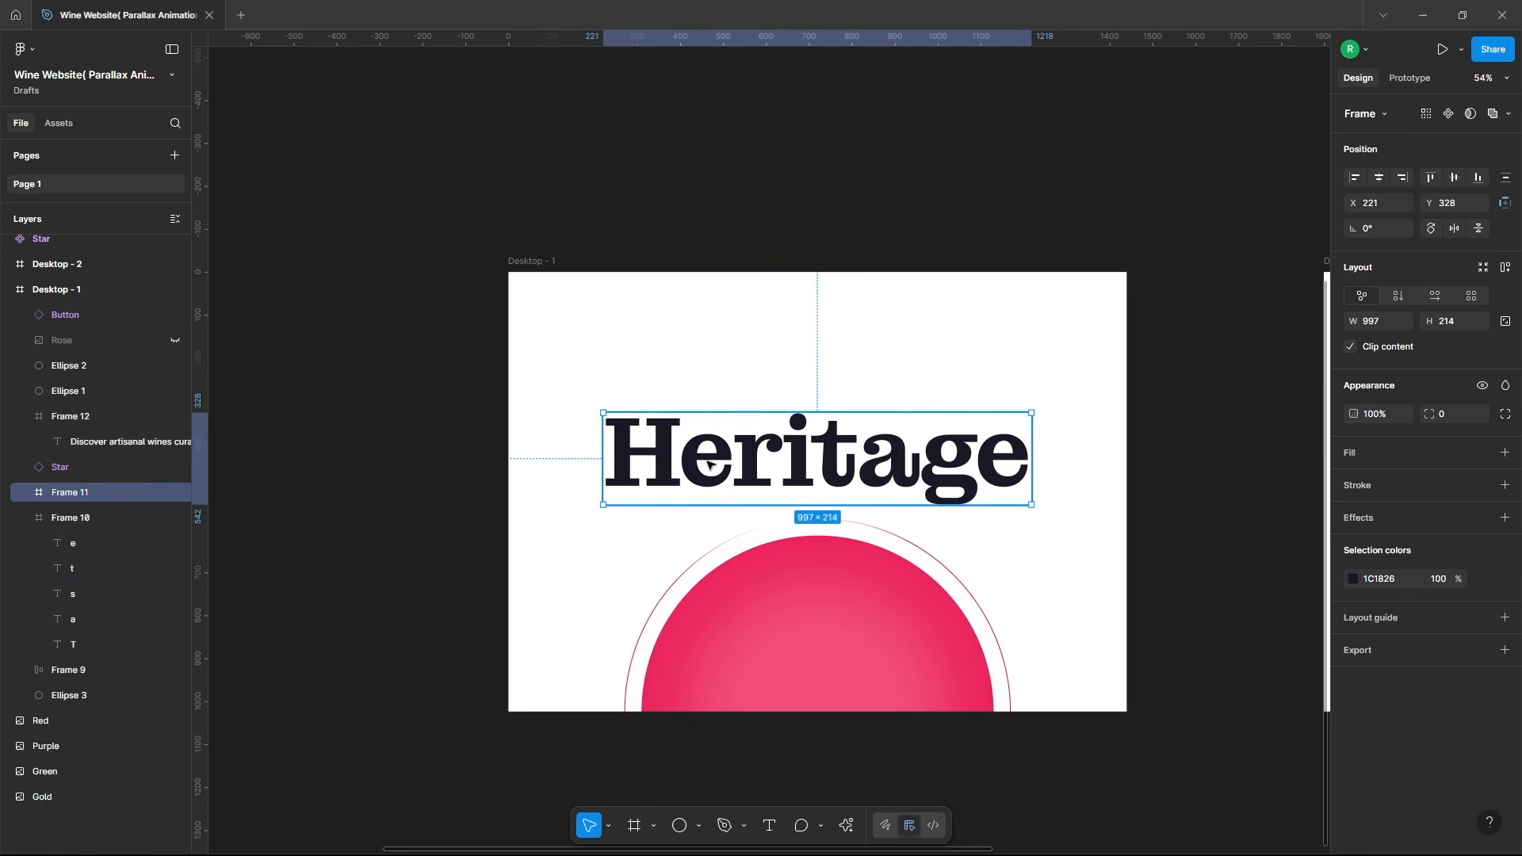
left_click(28, 494)
left_click(84, 518)
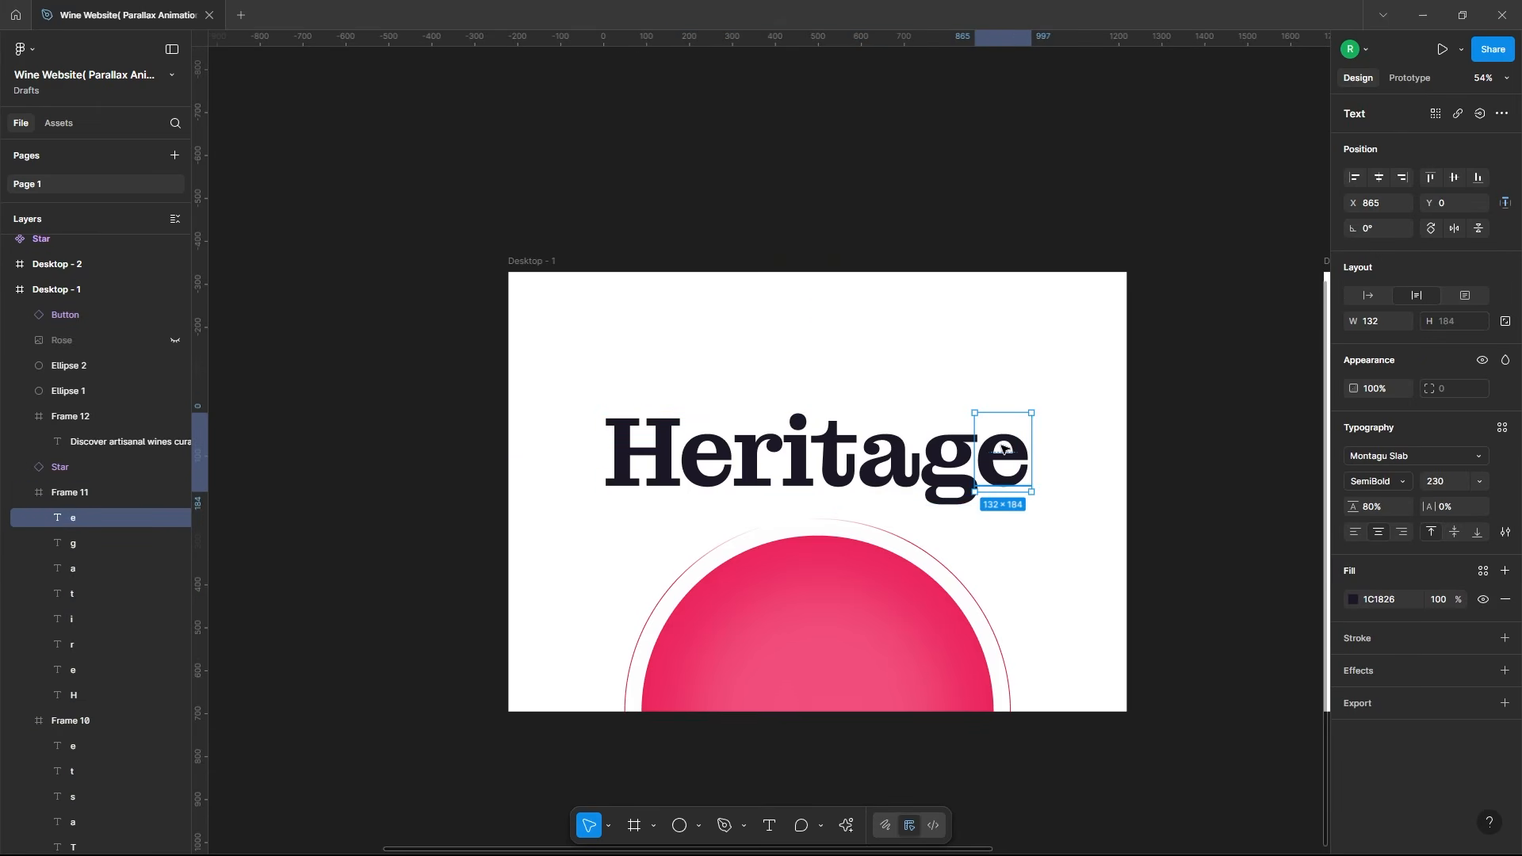
left_click_drag(1006, 456, 1011, 516)
left_click(949, 445, "shift")
left_click_drag(950, 446, 947, 519)
left_click(903, 446, "shift")
left_click_drag(902, 446, 890, 520)
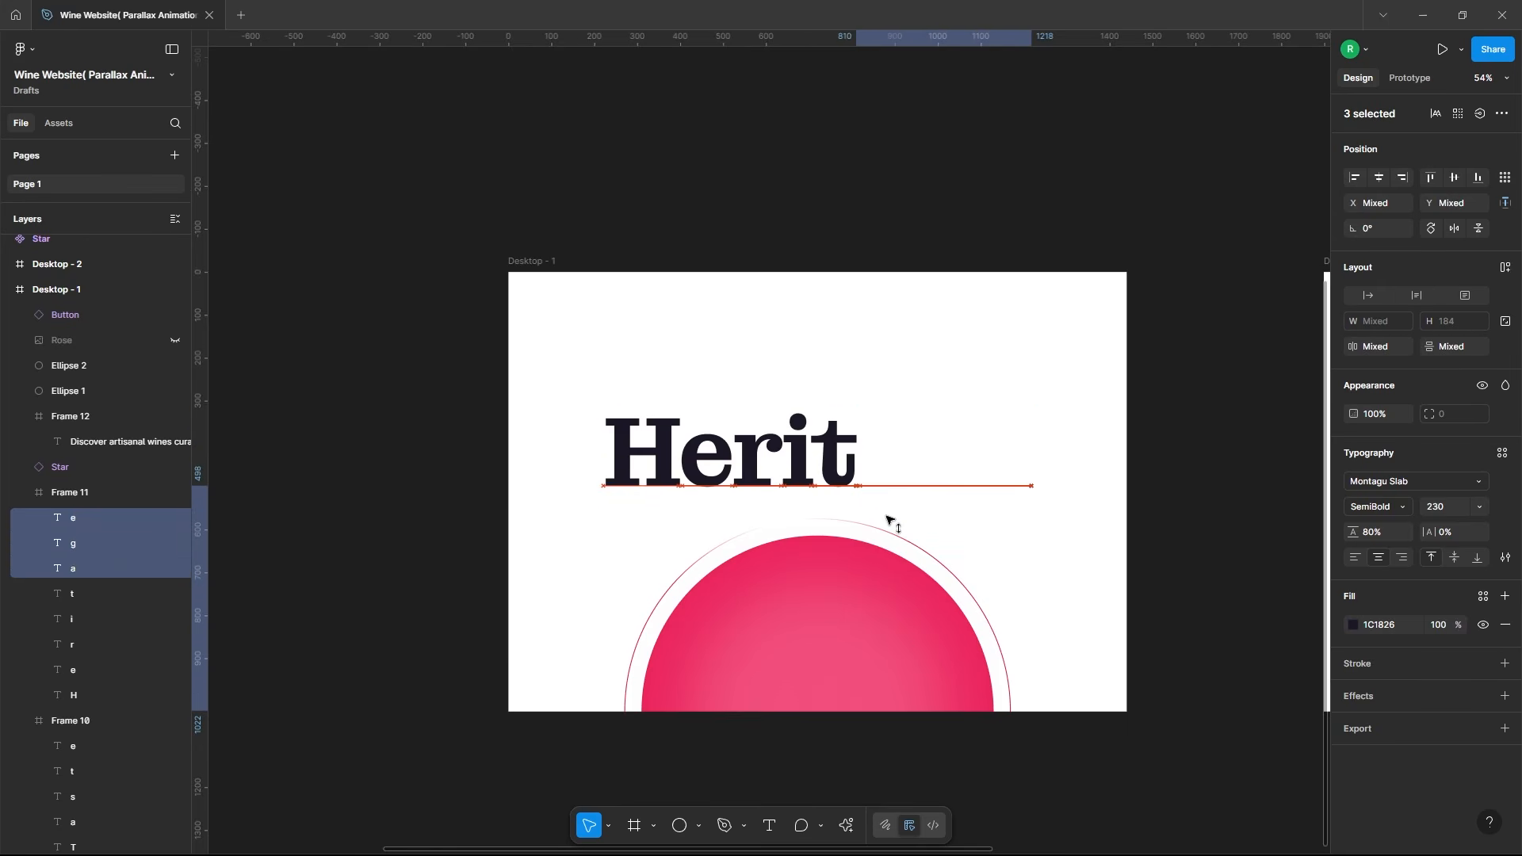
left_click(843, 444, "shift")
left_click_drag(842, 444, 840, 526)
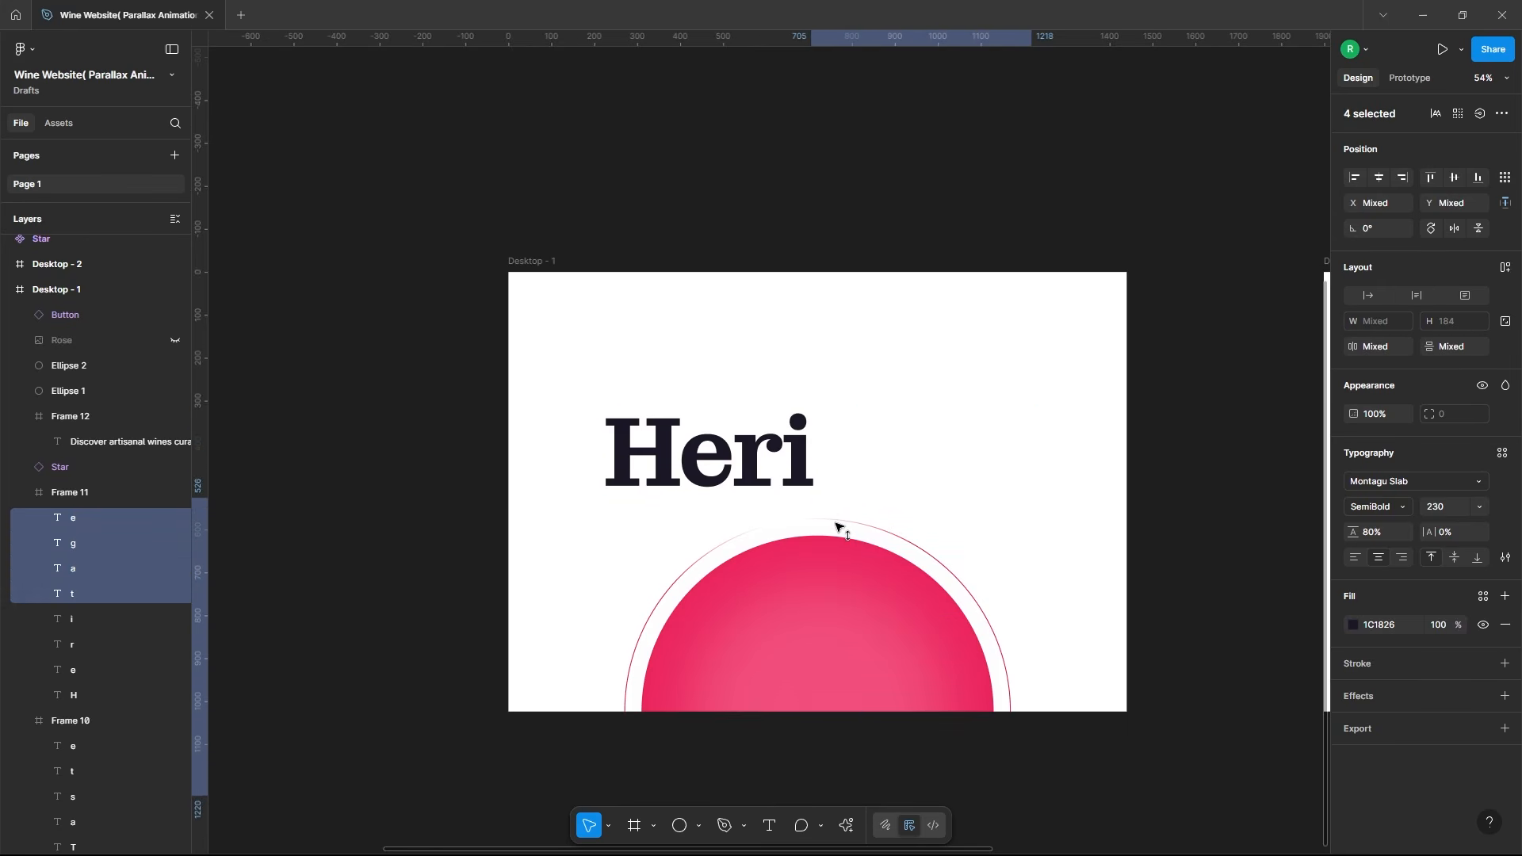
left_click(803, 453, "shift")
left_click_drag(803, 453, 802, 526)
left_click(758, 459, "shift")
left_click_drag(757, 459, 763, 523)
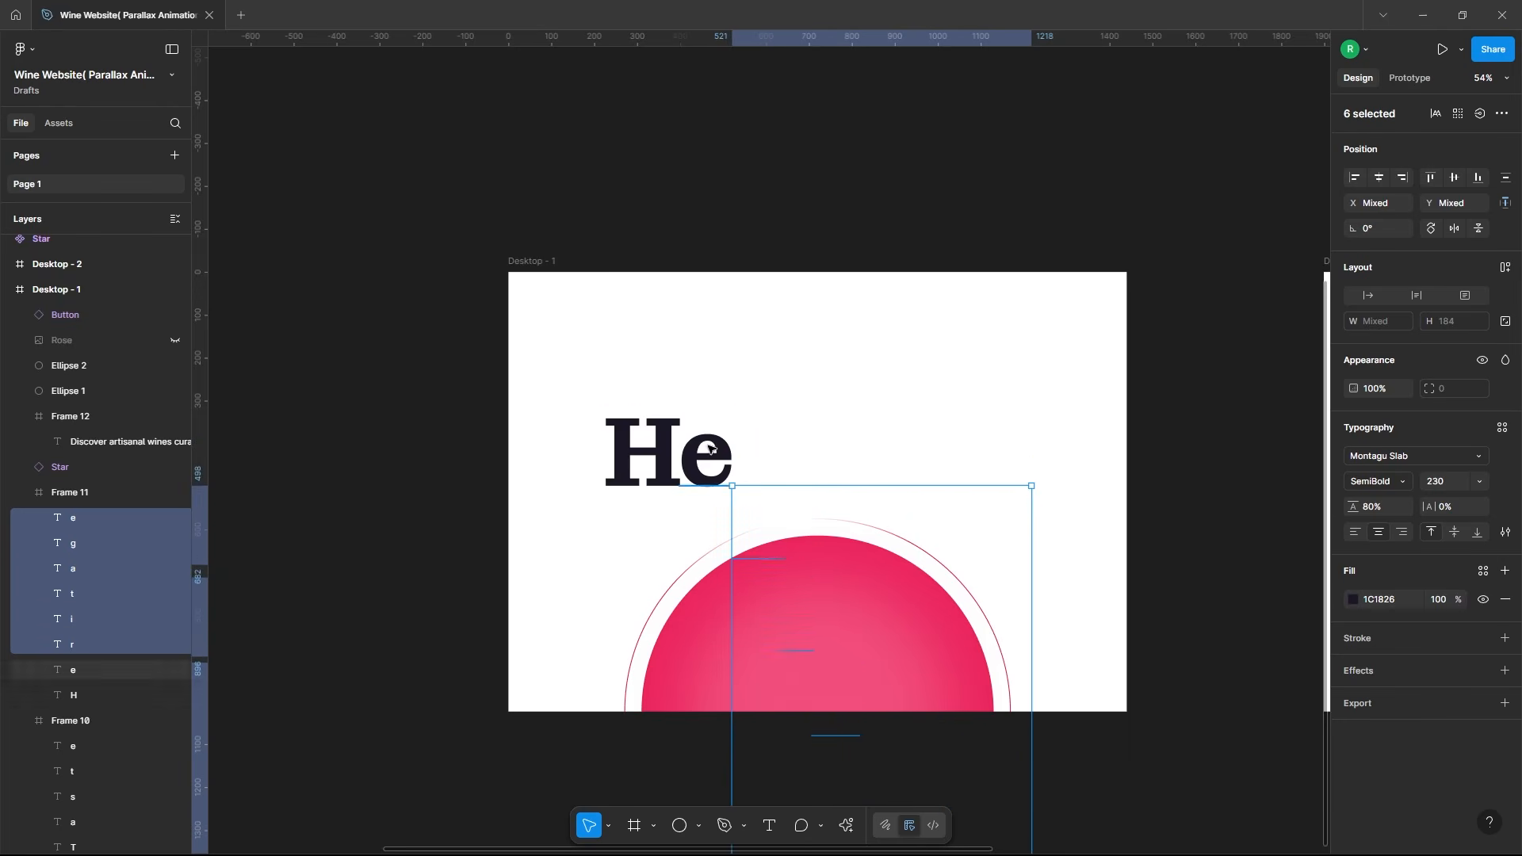
left_click(711, 450, "shift")
left_click_drag(710, 450, 703, 514)
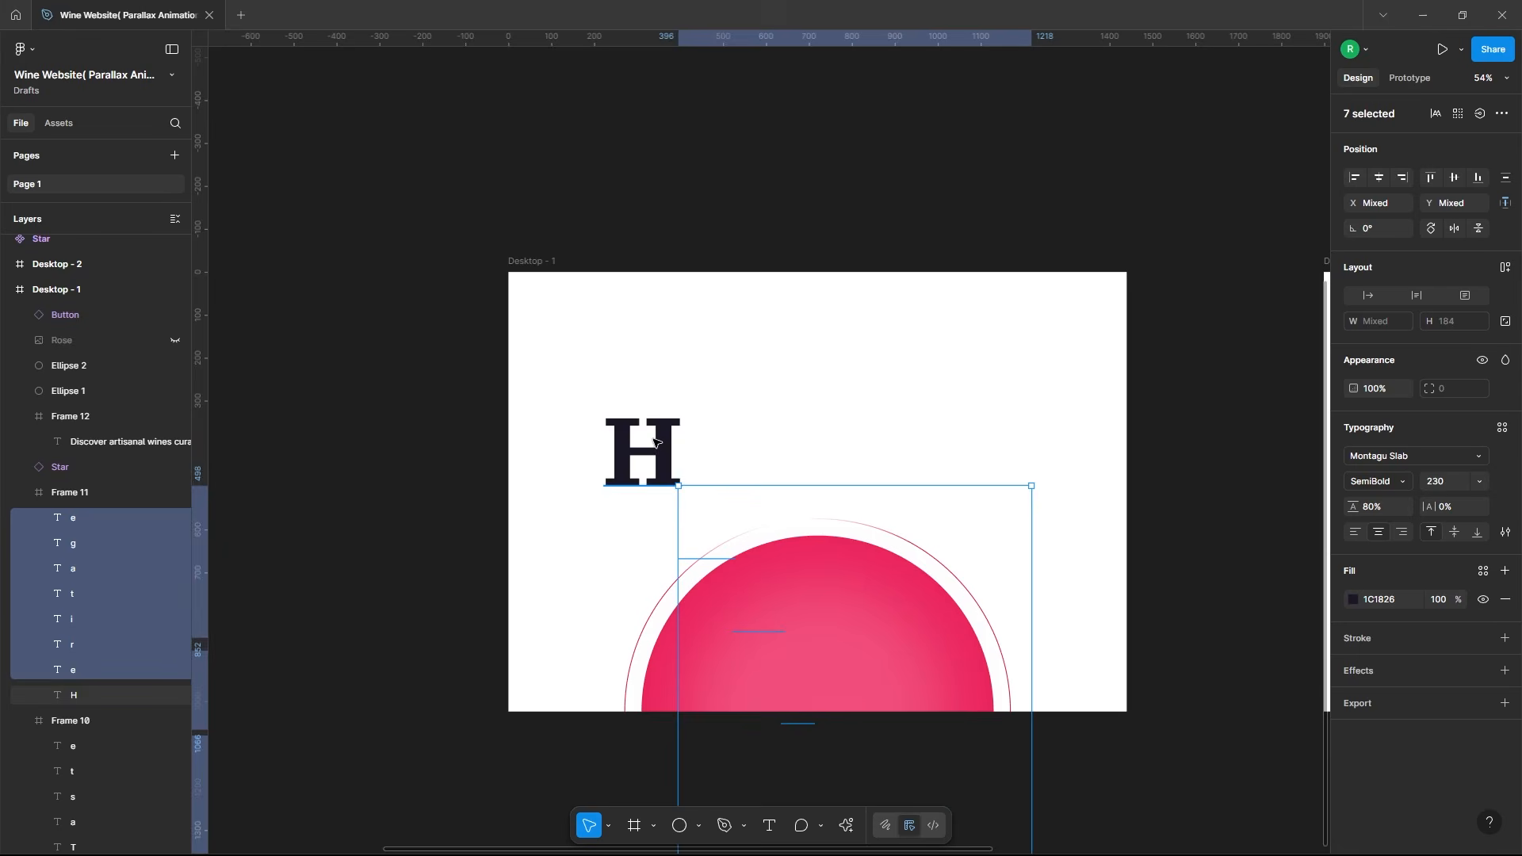
left_click(655, 443, "shift")
left_click_drag(654, 443, 656, 532)
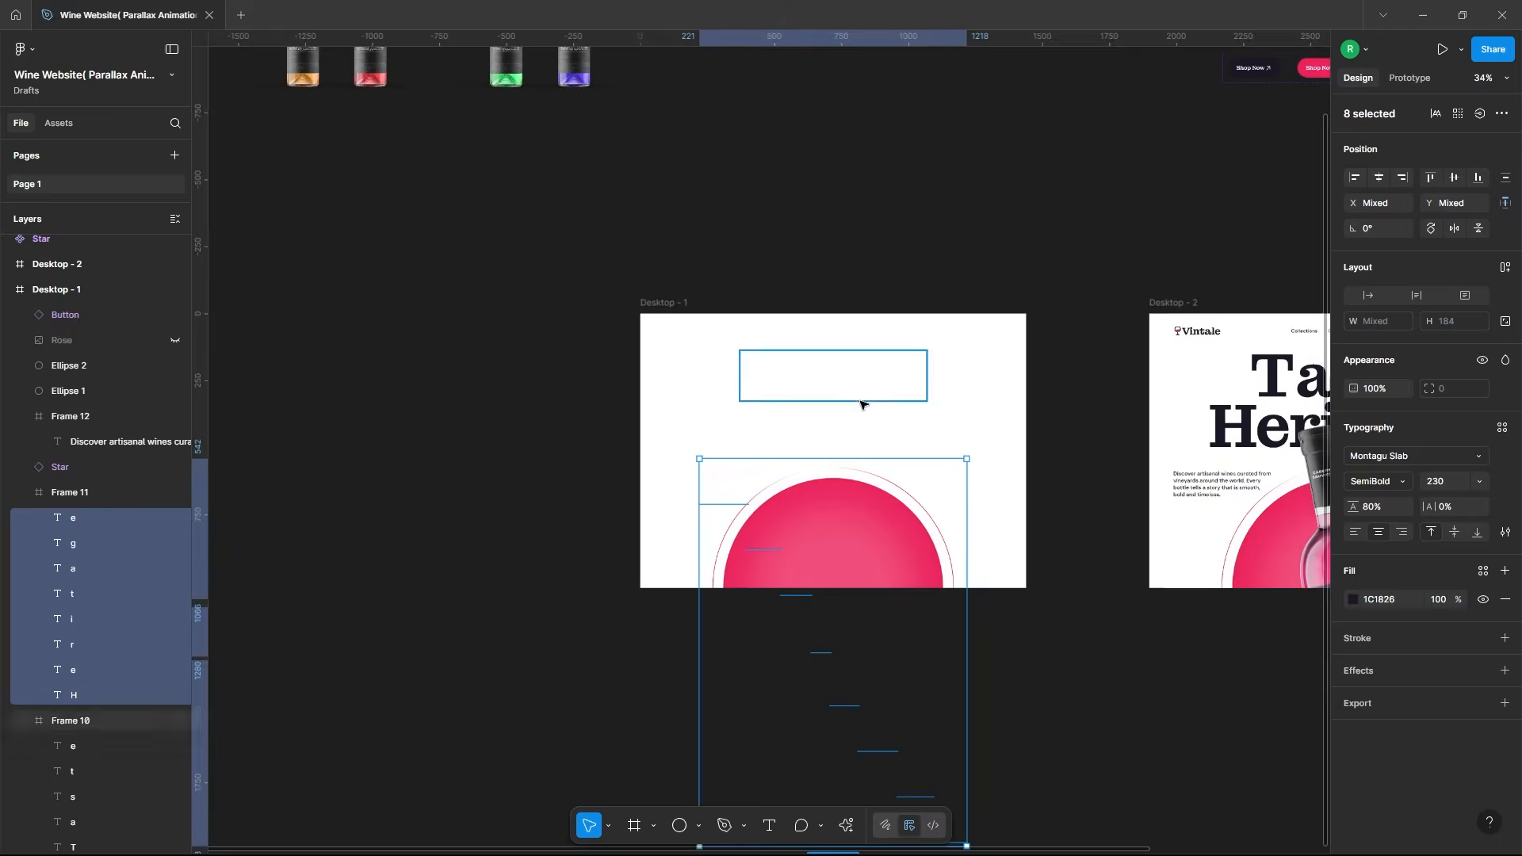
scroll(863, 500, "down", 3)
left_click(84, 493)
left_click(951, 416)
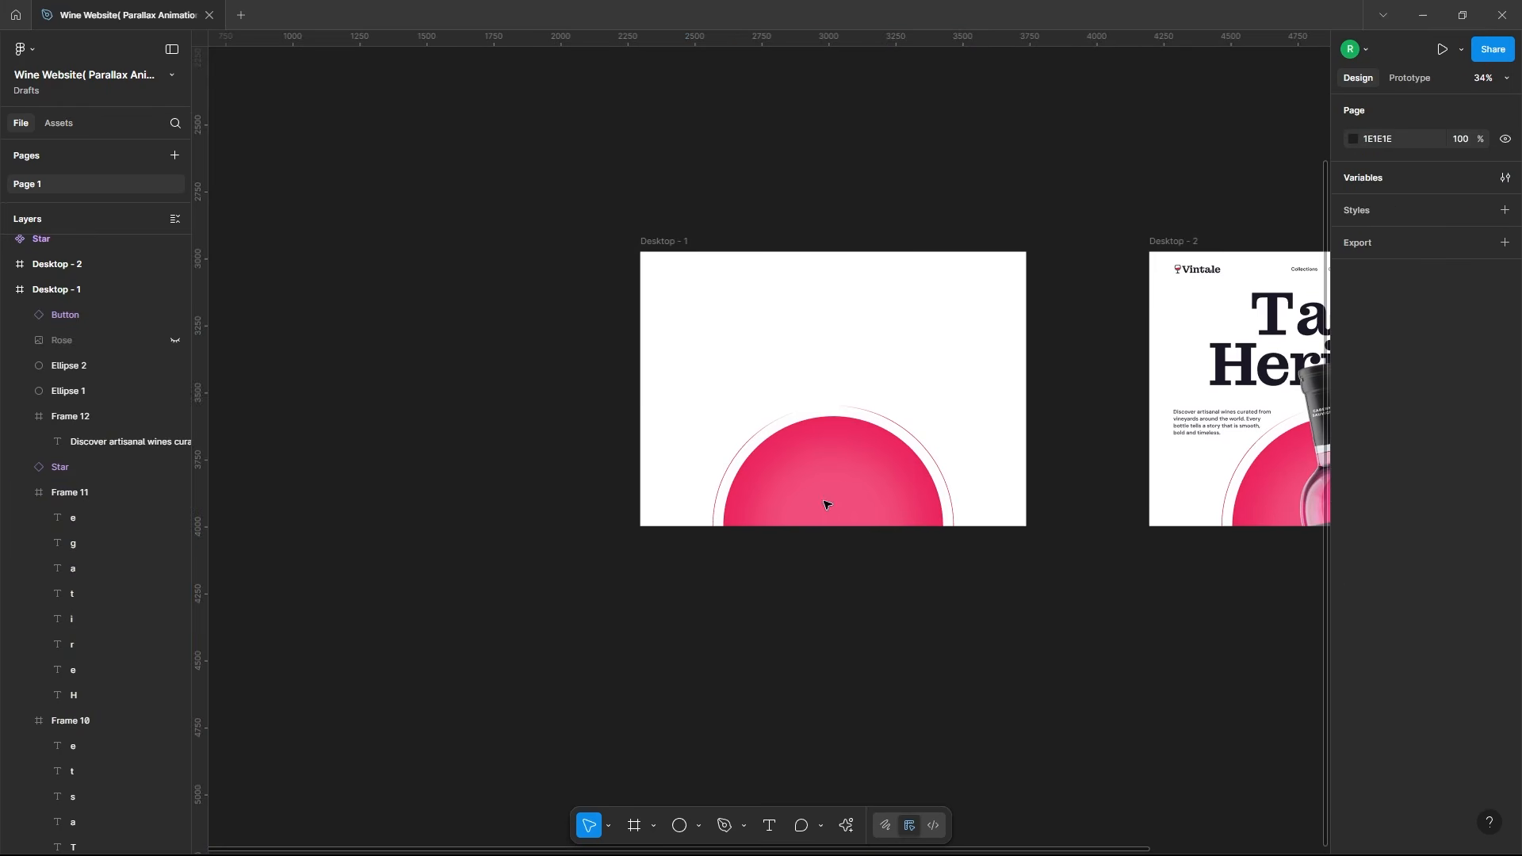
Step: Scale Ellipse 1 and Ellipse 2 together down to 100 × 100 and place them horizontally centred just below Desktop - 1
left_click(847, 464)
left_click(859, 428, "shift")
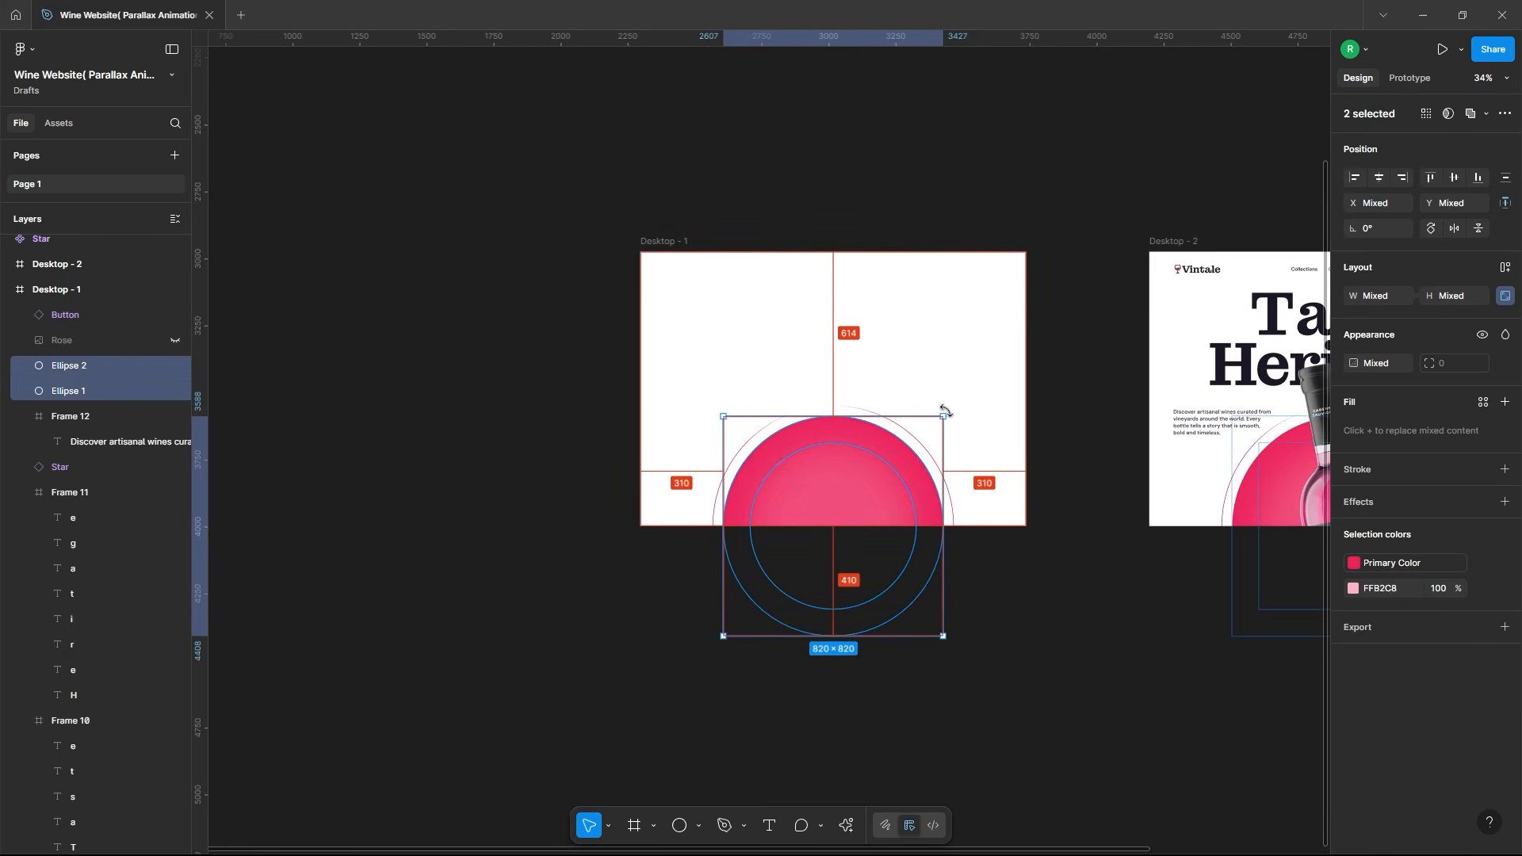
left_click_drag(943, 416, 868, 490)
scroll(830, 550, "up", 5)
left_click_drag(965, 339, 842, 531)
scroll(912, 381, "down", 3)
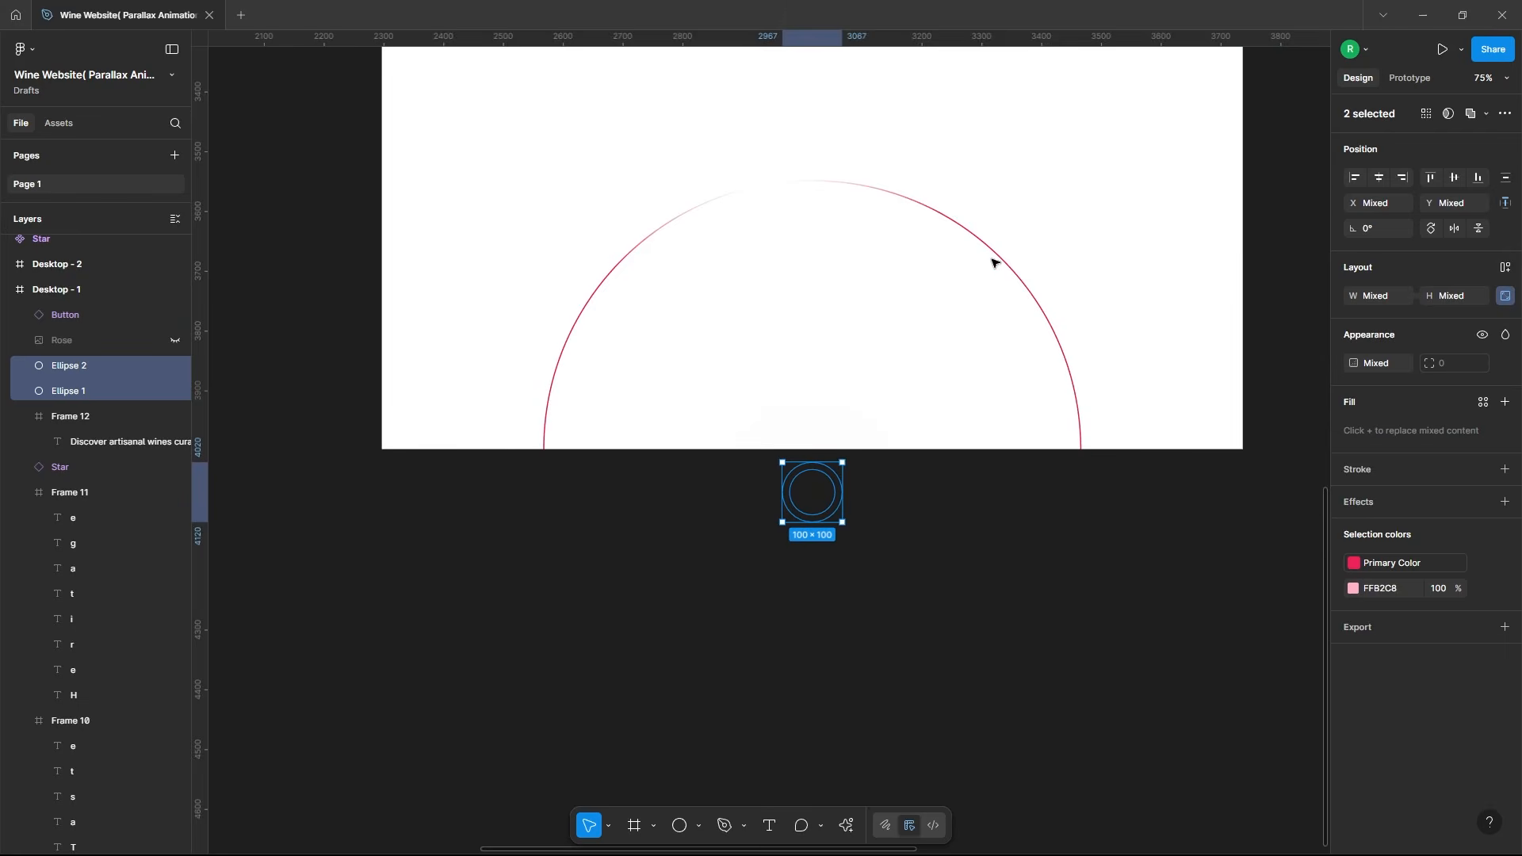
Step: Make the thin ring outline Ellipse 3 in Desktop - 1 fully transparent through its opacity
left_click(997, 262)
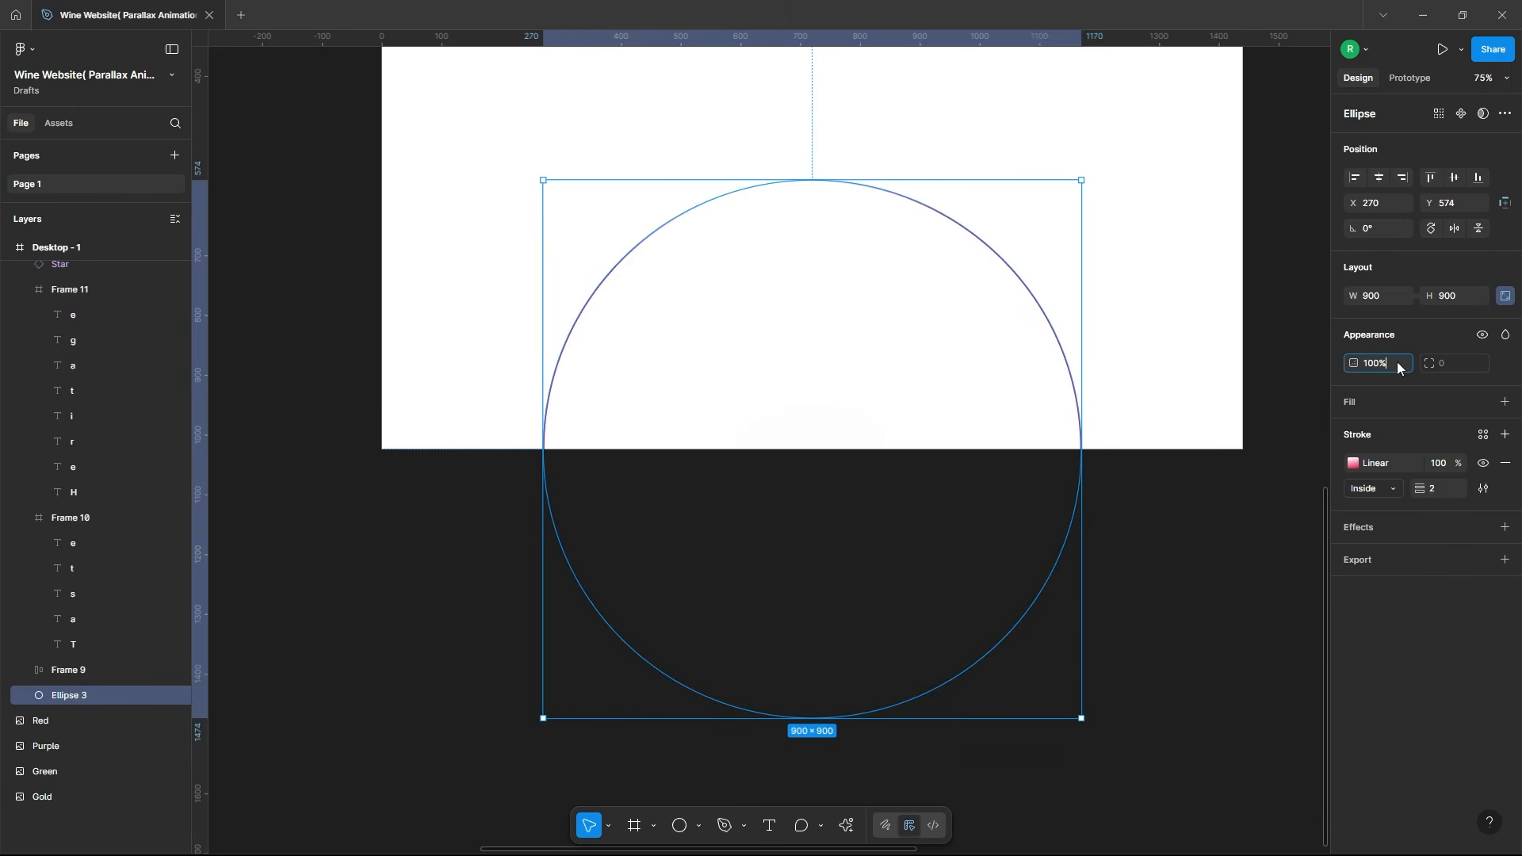
key("Return")
left_click(1226, 578)
scroll(1063, 539, "down", 4)
scroll(1081, 550, "right", 2)
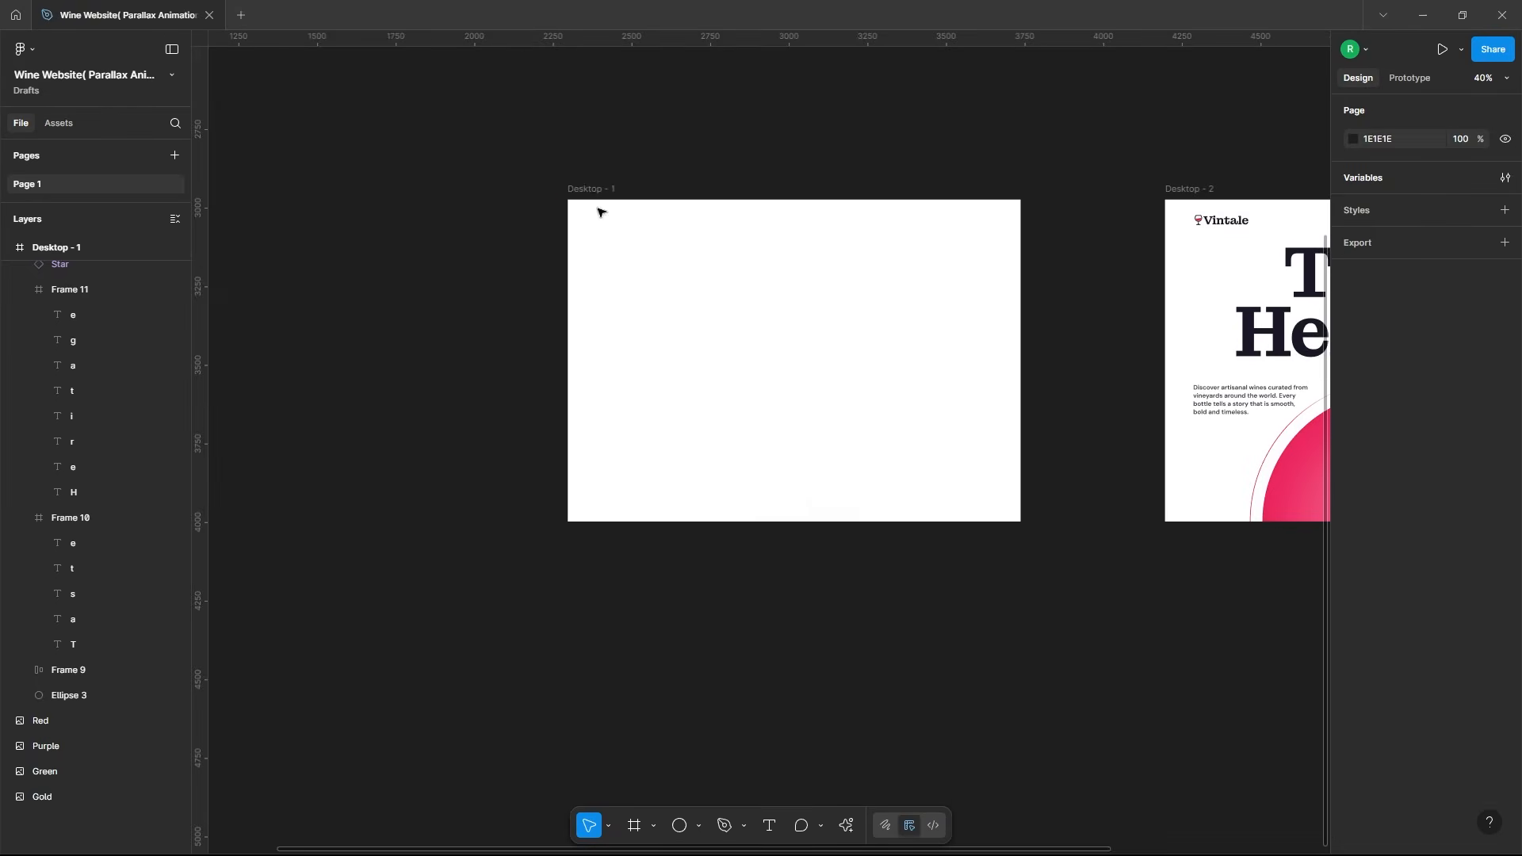
Step: Move the Rose bottle image in Desktop - 1 straight down until it is completely below the frame's visible area
left_click(592, 188)
scroll(94, 375, "up", 4)
left_click(175, 454)
left_click(793, 446)
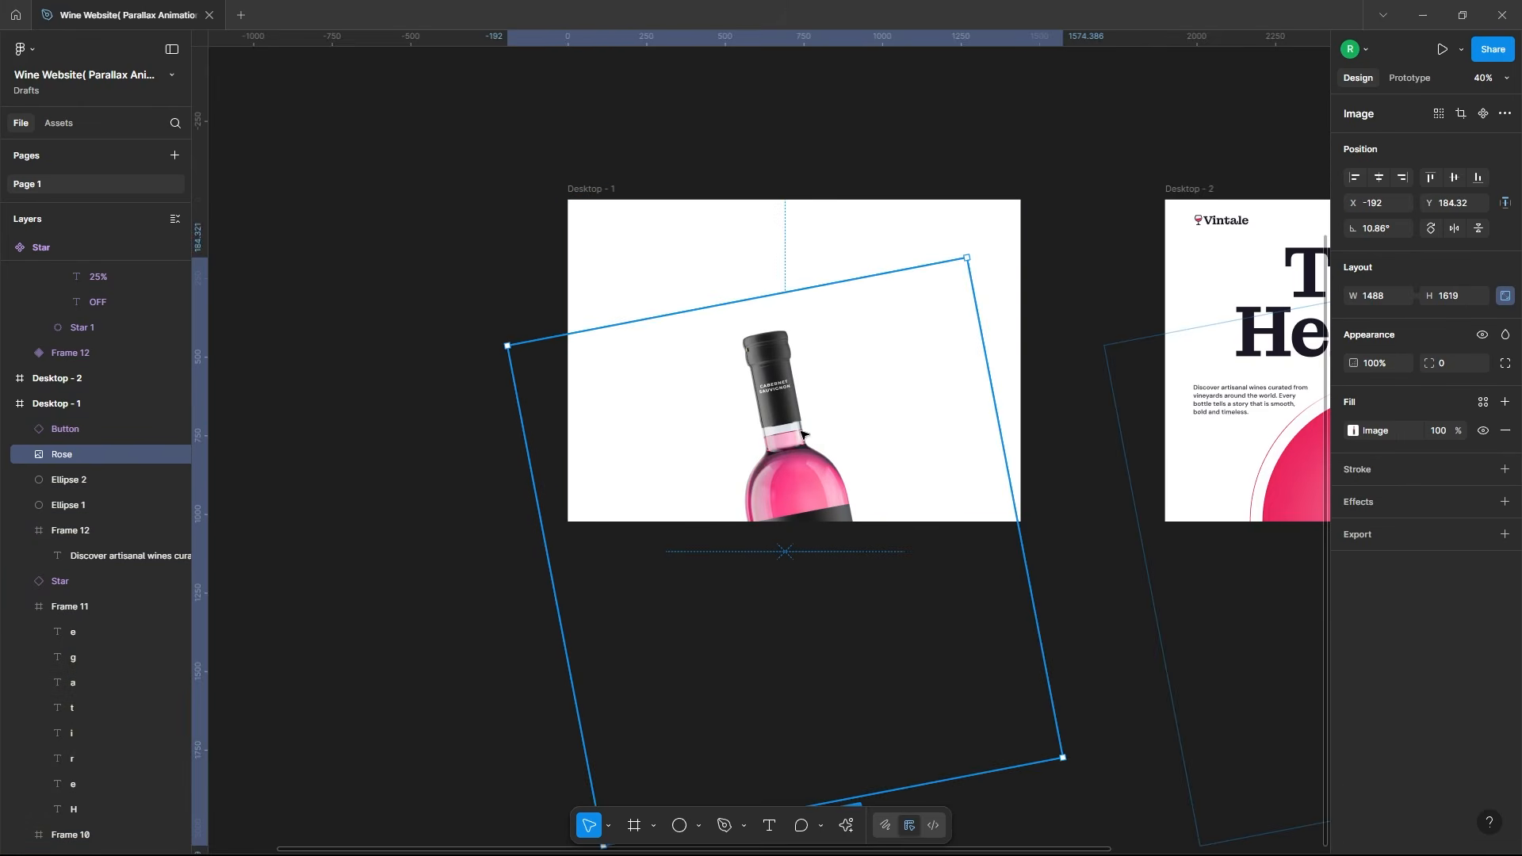
left_click_drag(802, 435, 813, 638)
left_click(1073, 630)
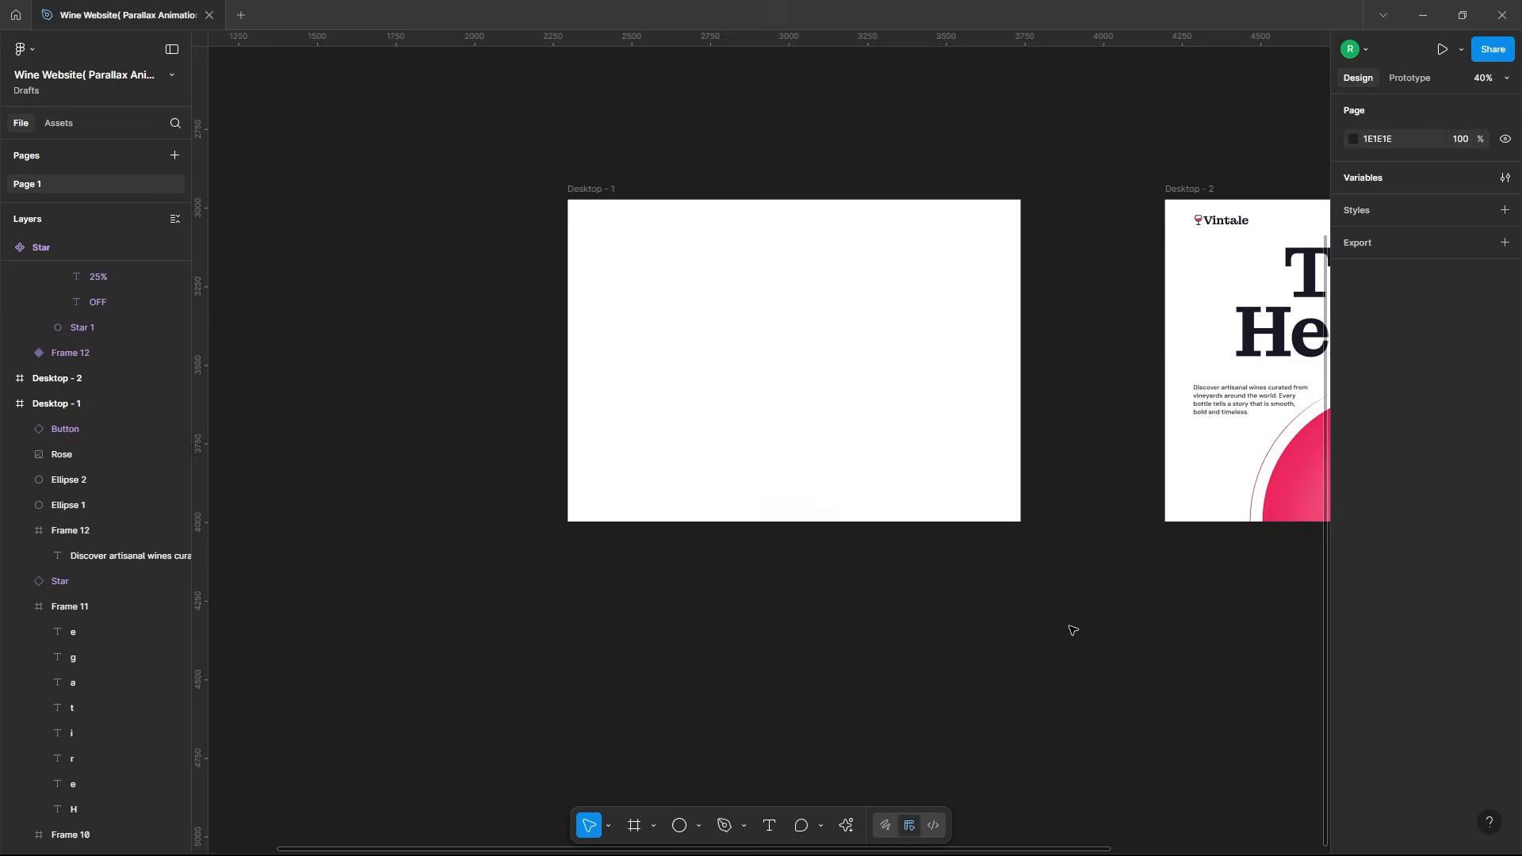
Step: Move Desktop - 2 closer to Desktop - 1 on the same row, at X 4069
left_click(609, 189)
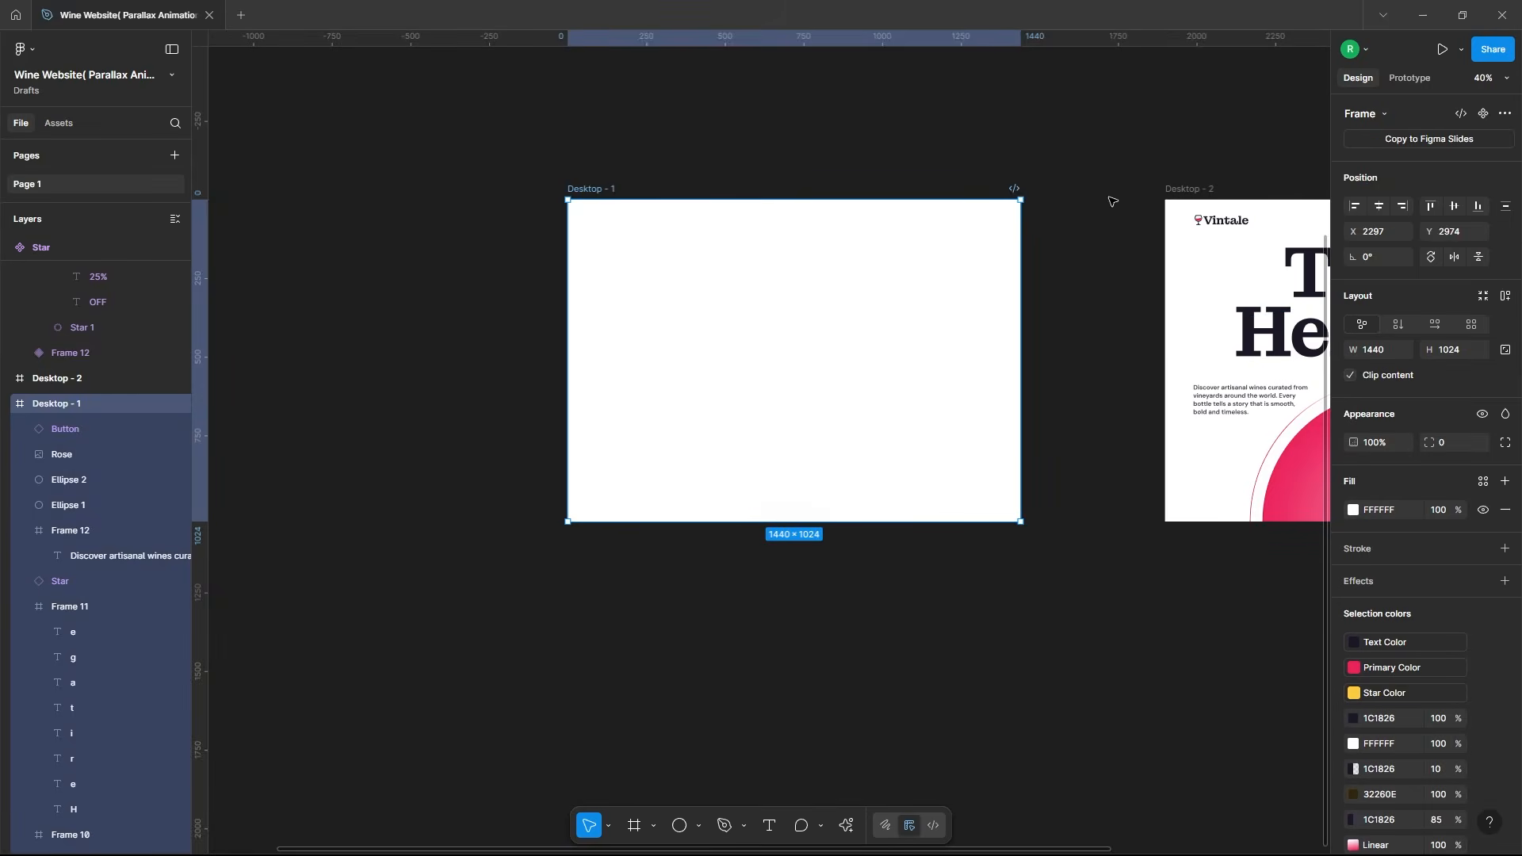
left_click(1114, 201)
scroll(619, 238, "down", 4)
left_click(924, 207)
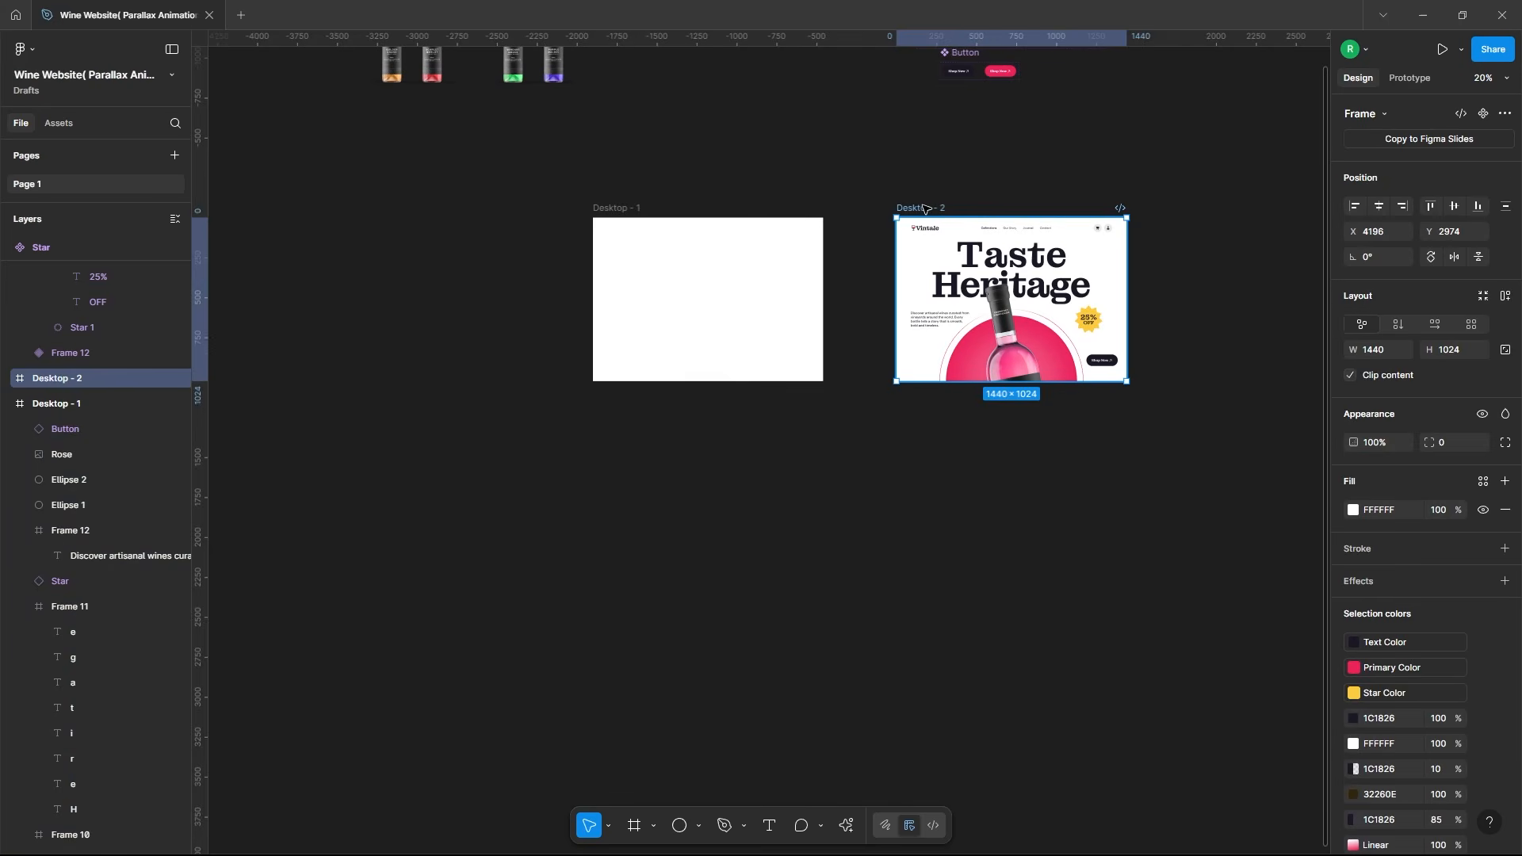
left_click_drag(923, 208, 898, 208)
Step: Duplicate Desktop - 2 and place the copy beside it on the same row, away from Desktop - 1
scroll(631, 312, "down", 3)
scroll(1096, 281, "up", 3)
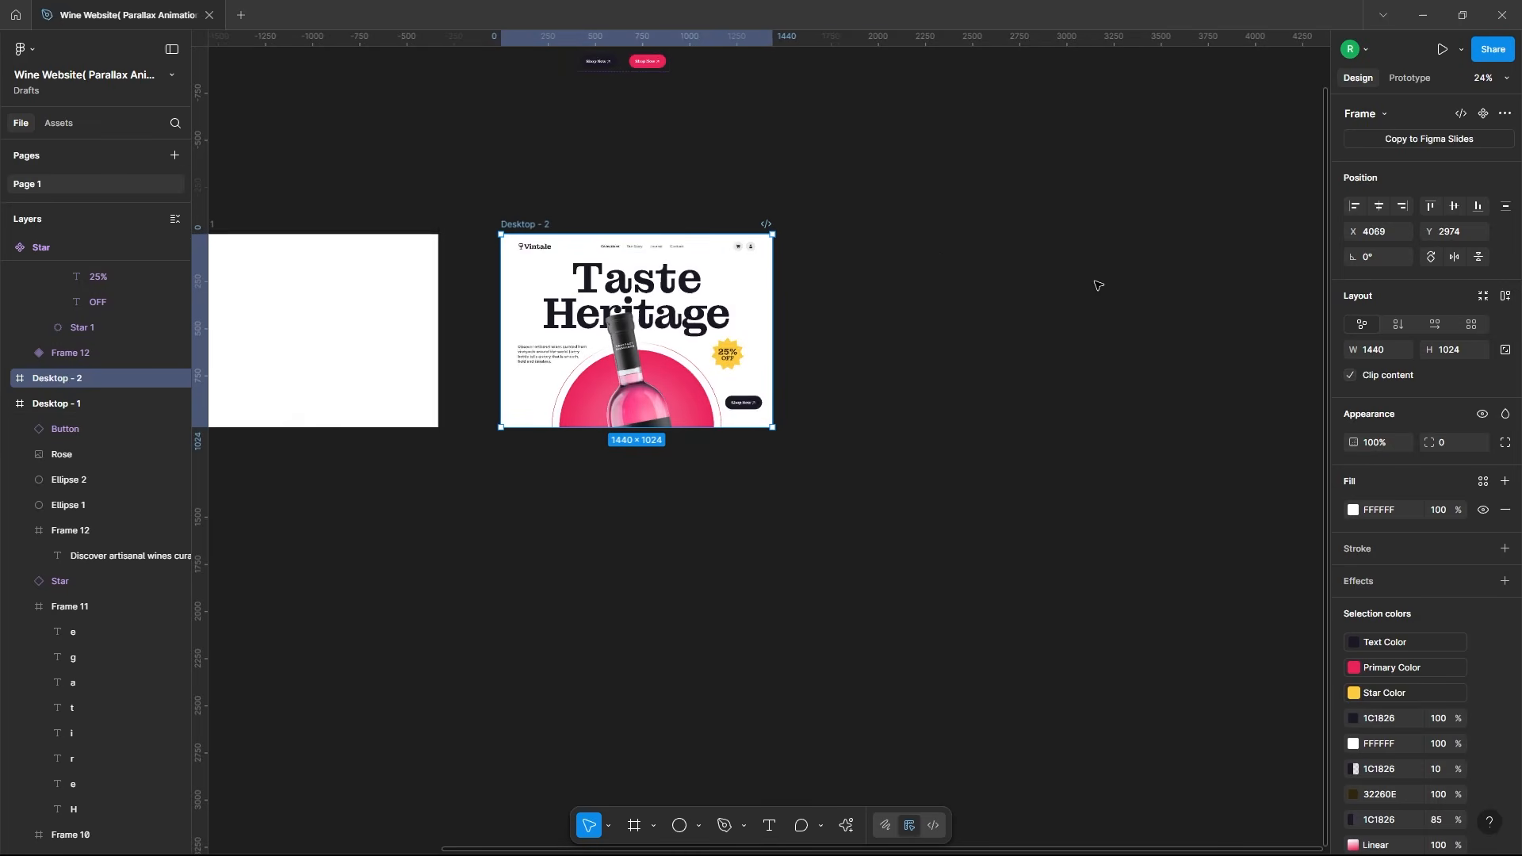
left_click_drag(532, 225, 876, 229)
left_click(1226, 232)
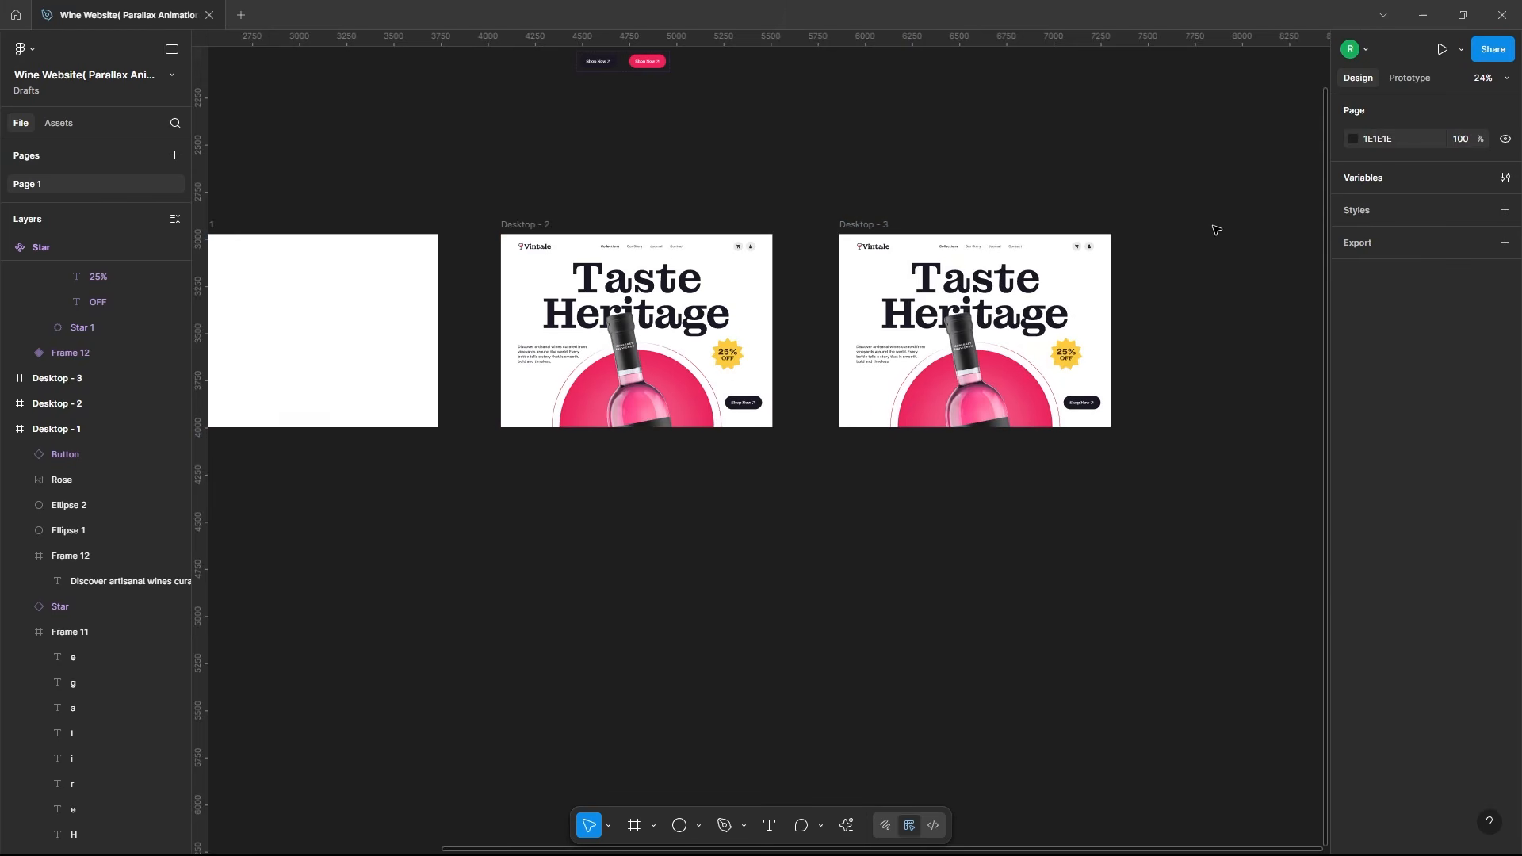
Step: Move the navigation bar and the Taste and Heritage headline frames in Desktop - 3 together straight up, just above the frame
scroll(1167, 239, "up", 5)
left_click(766, 252)
left_click(691, 316, "shift")
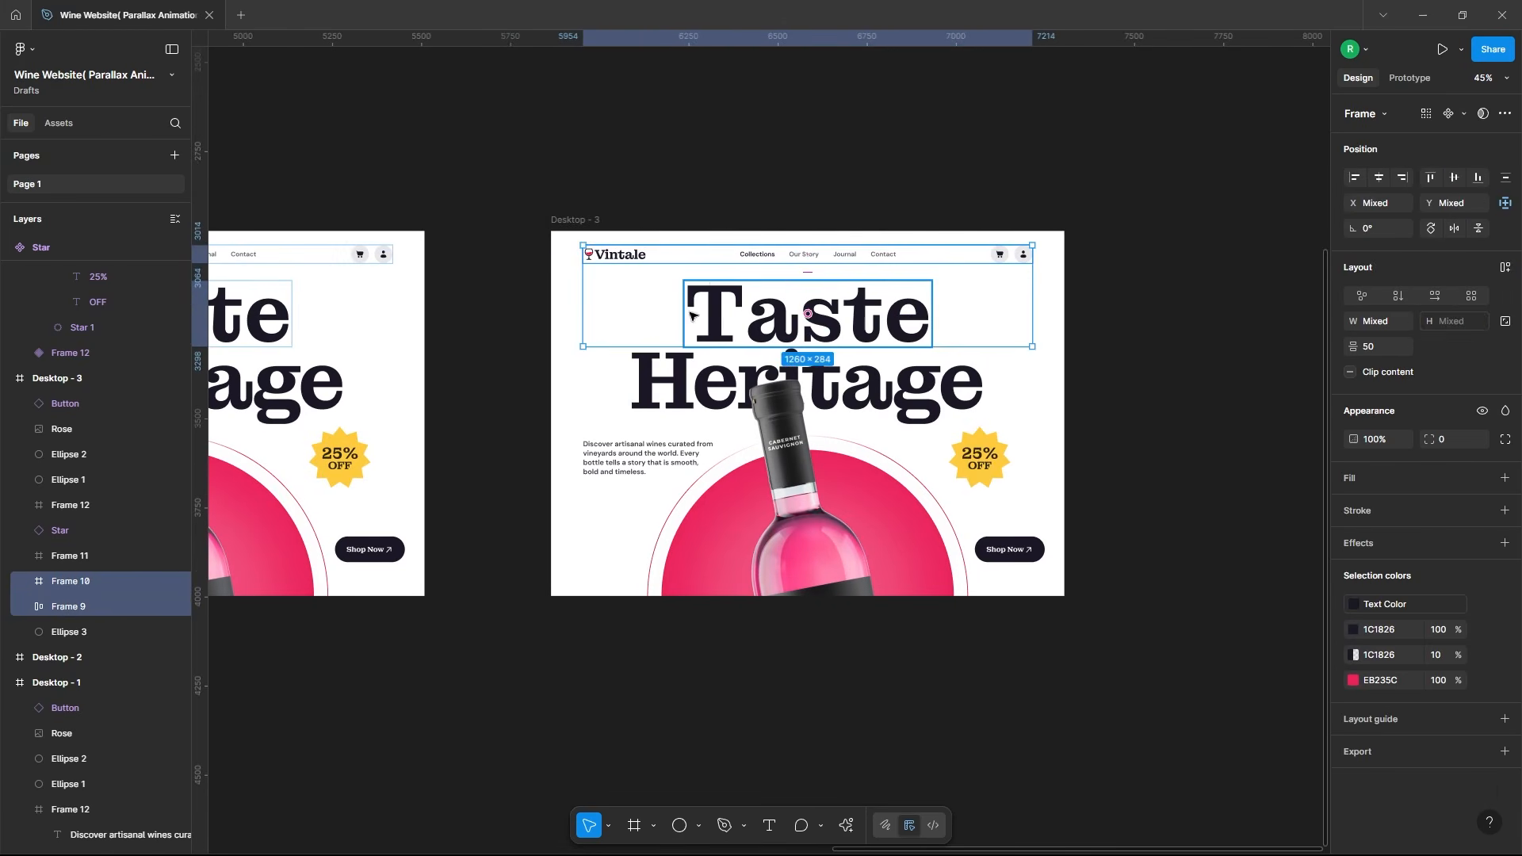
left_click(641, 362, "shift")
left_click_drag(648, 363, 652, 170)
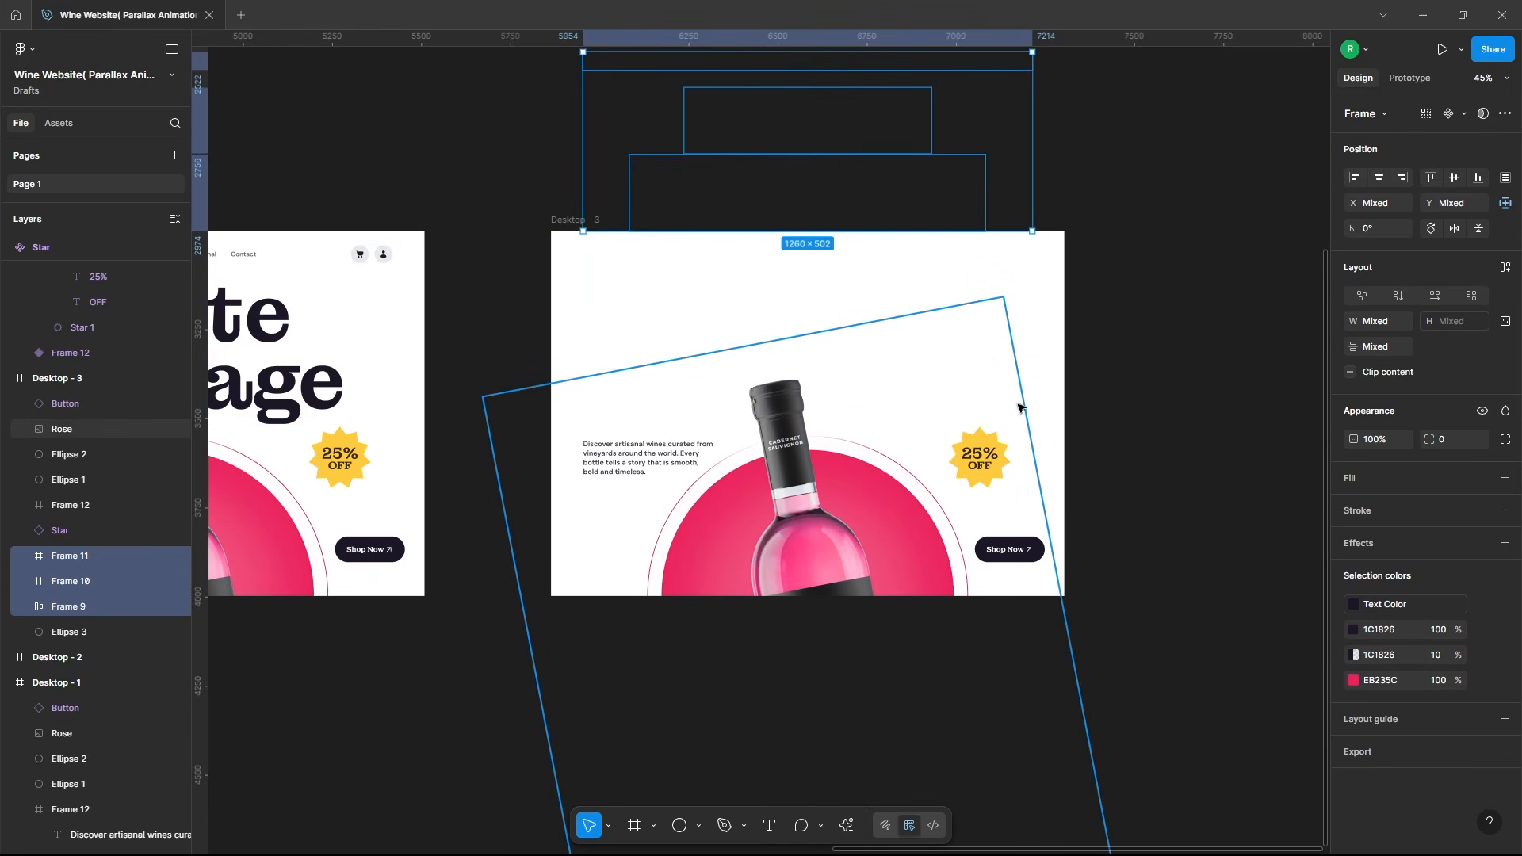
Step: Hide the Rose bottle in Desktop - 3 and move the 25% OFF star straight up above the frame, to Y -195
left_click(991, 449)
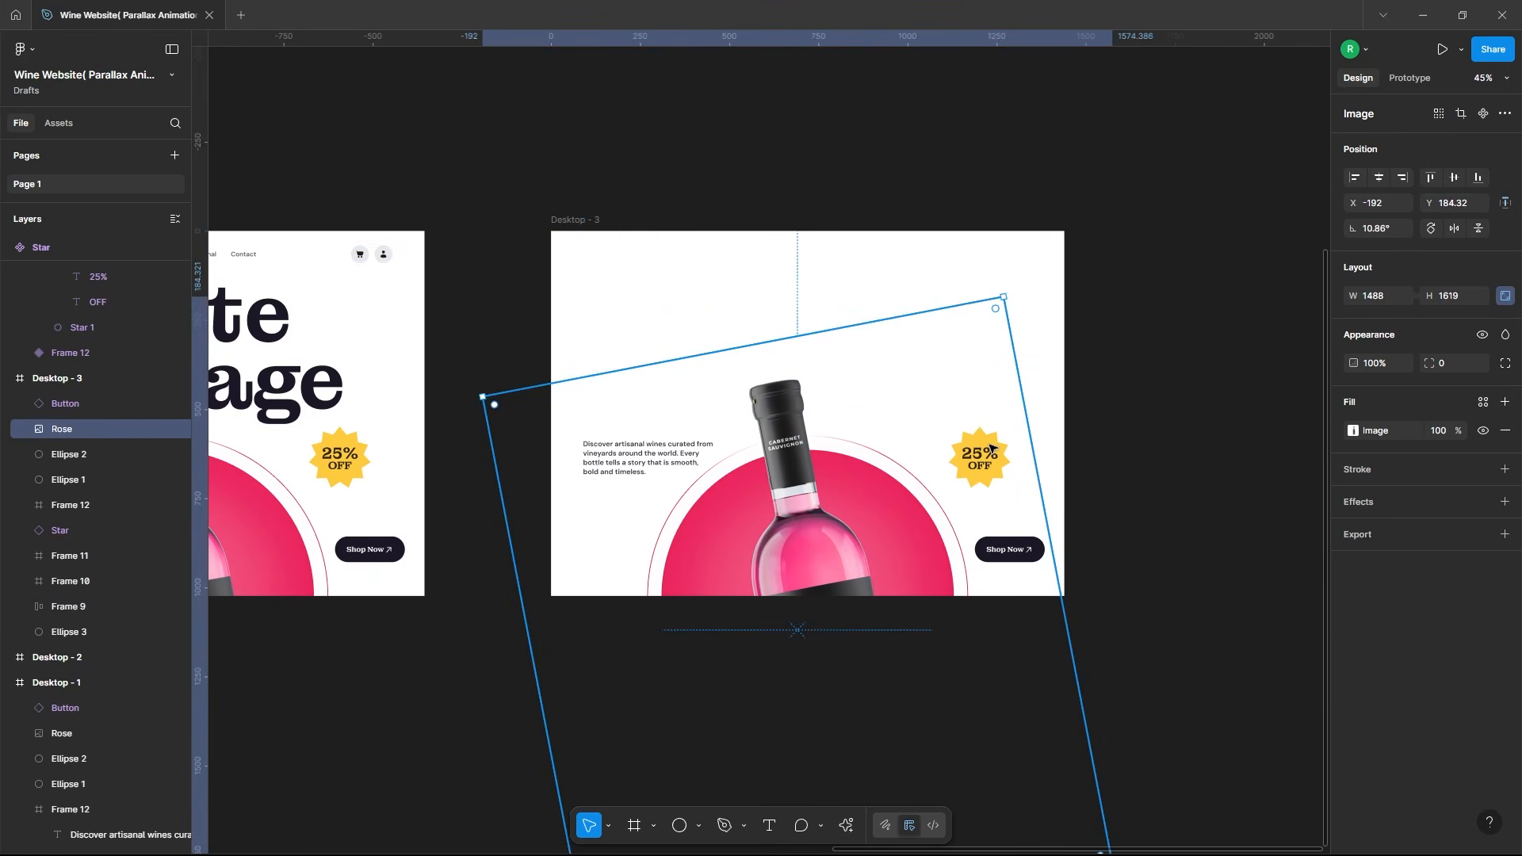
left_click(177, 431)
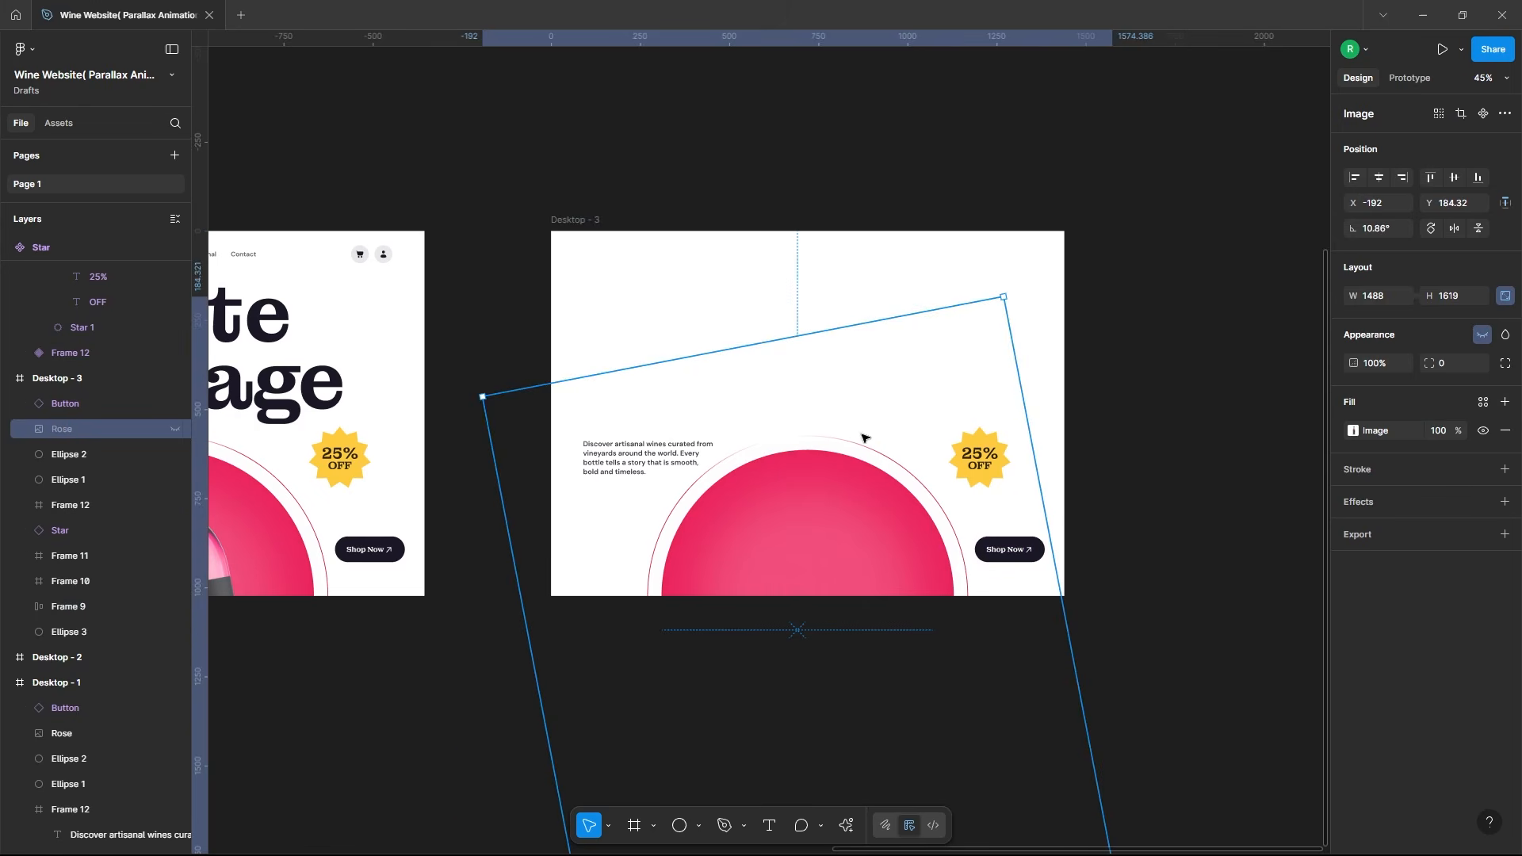
left_click(982, 458)
left_click_drag(981, 459, 1000, 189)
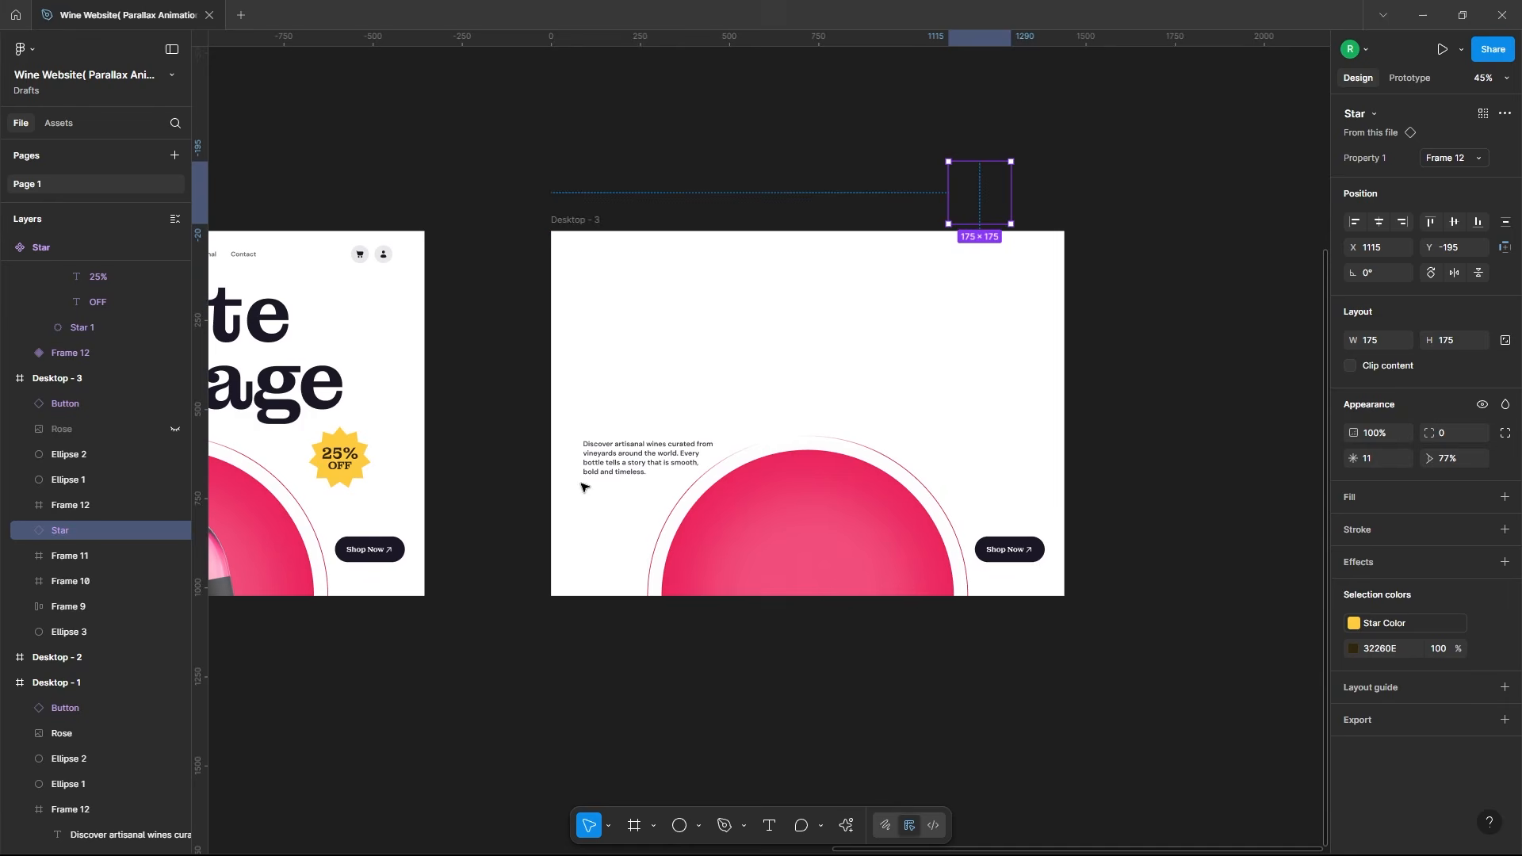
Step: Shift the description text inside Frame 12 of Desktop - 3 upward until it is clipped out of view
left_click(631, 454)
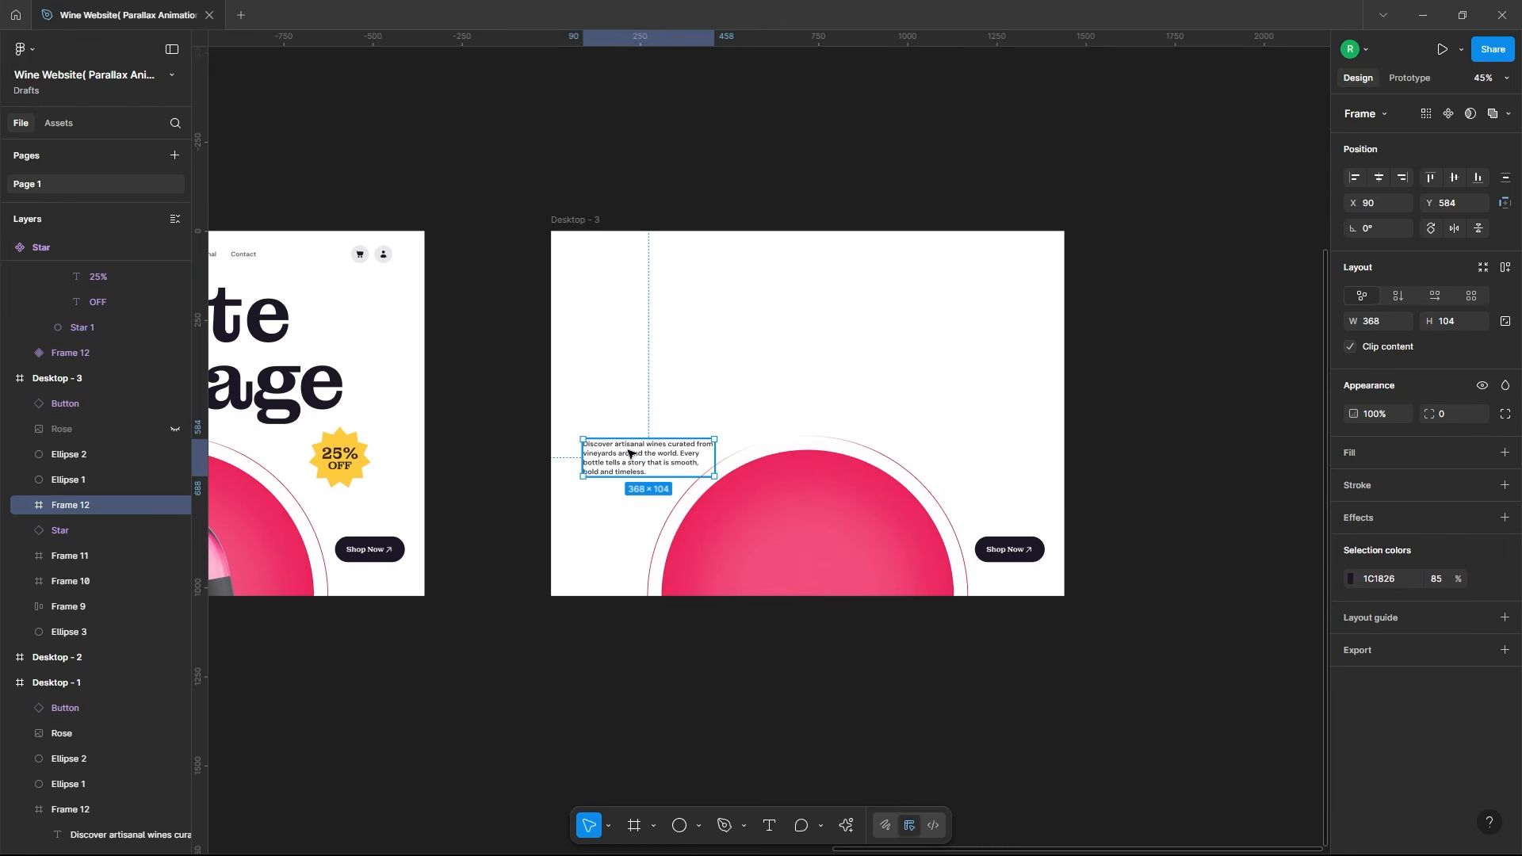
left_click(27, 505)
left_click(94, 534)
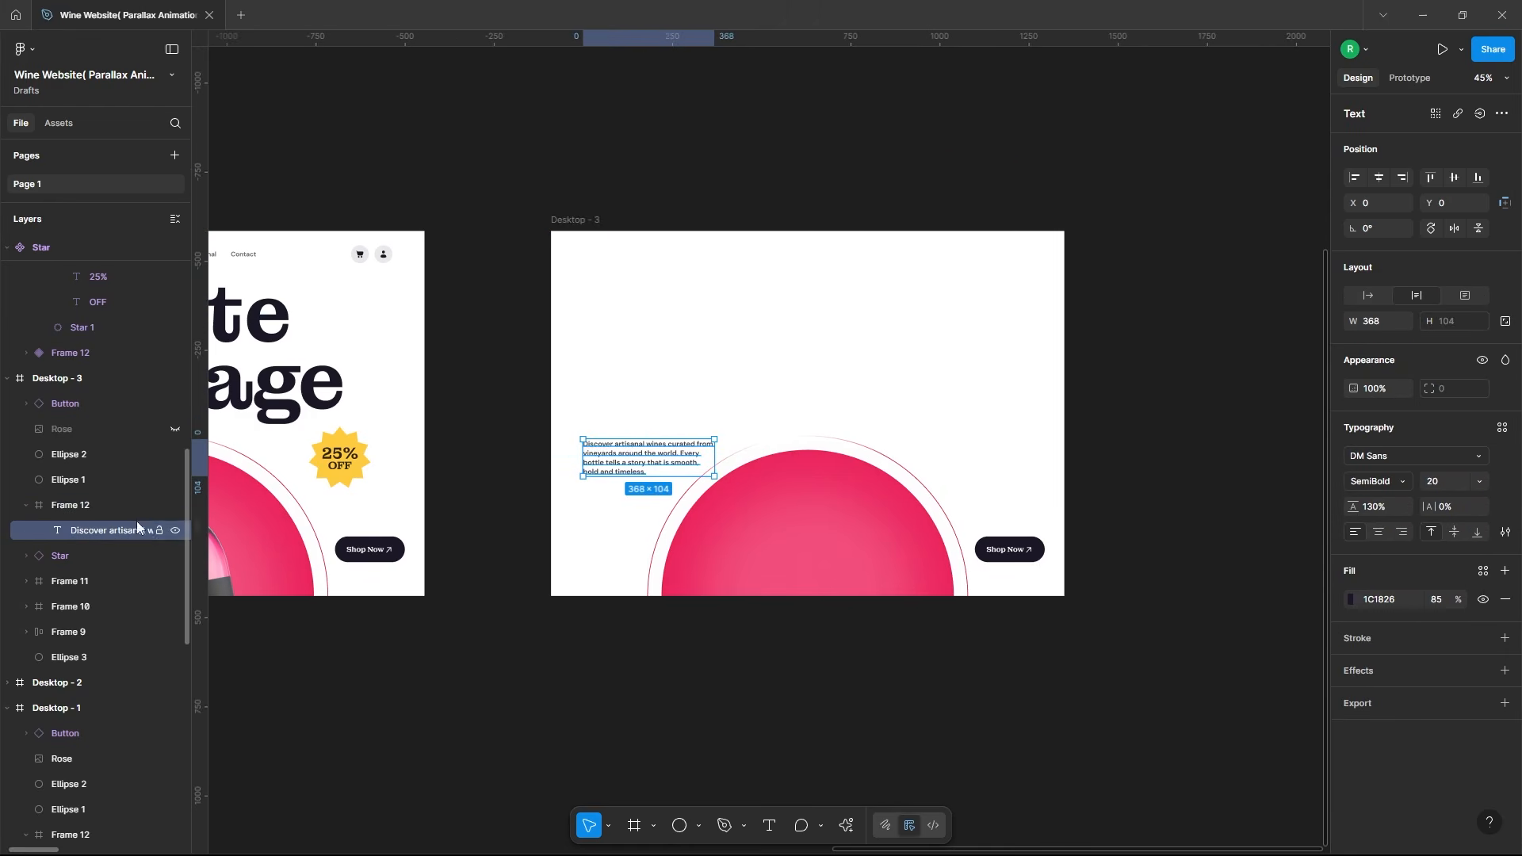
key("shift+Up")
key("shift+Up")
key("shift+Up")
key("shift+Up")
key("shift+Up")
key("shift+Up")
key("shift+Up")
key("shift+Up")
key("shift+Up")
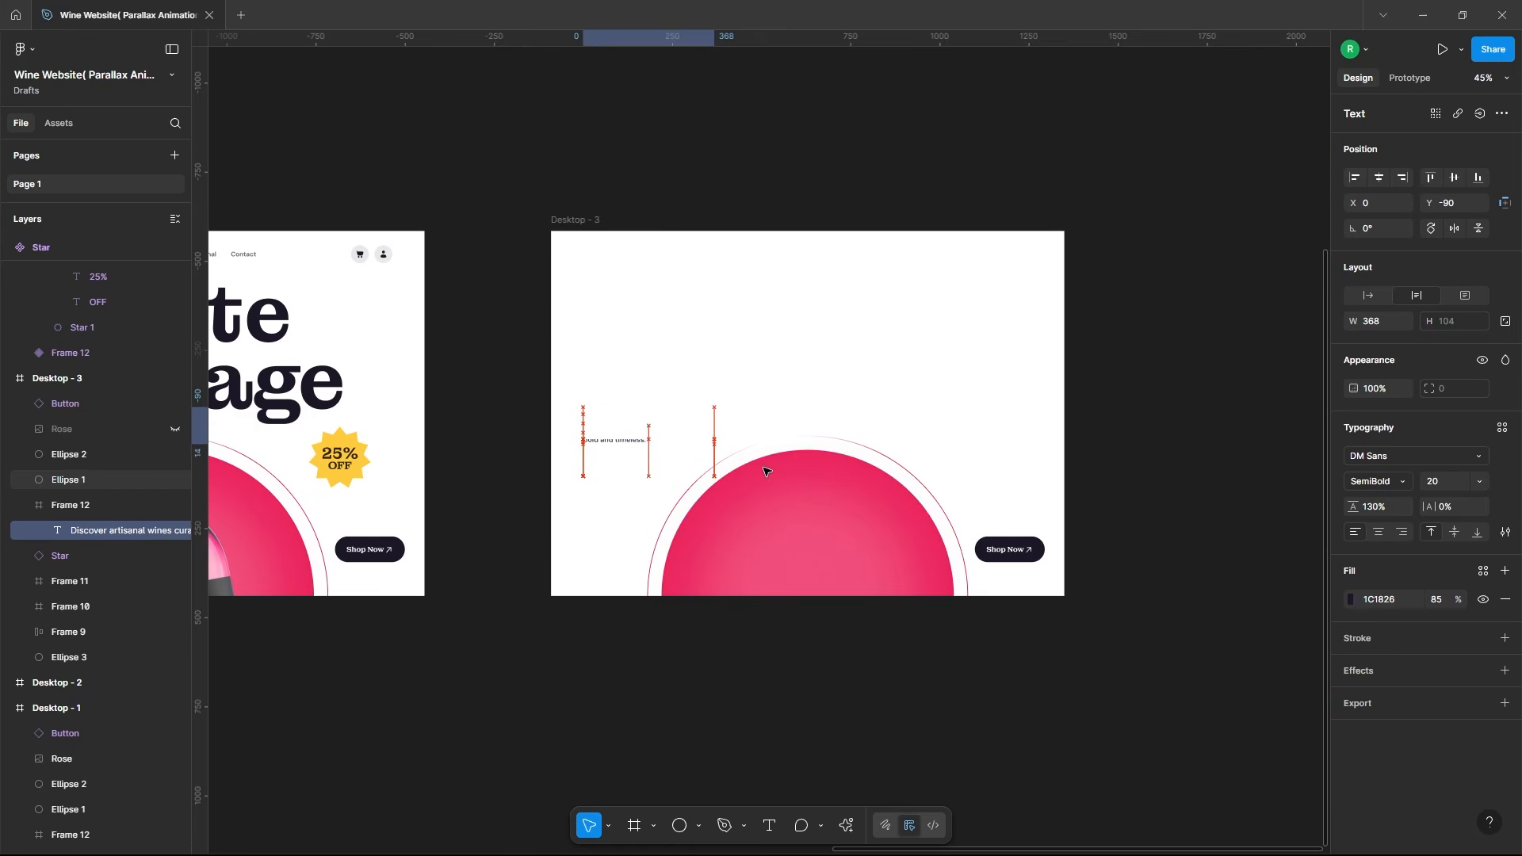
Step: Move Frame 12 with its description text straight up above Desktop - 3, to Y -114
left_click(70, 506)
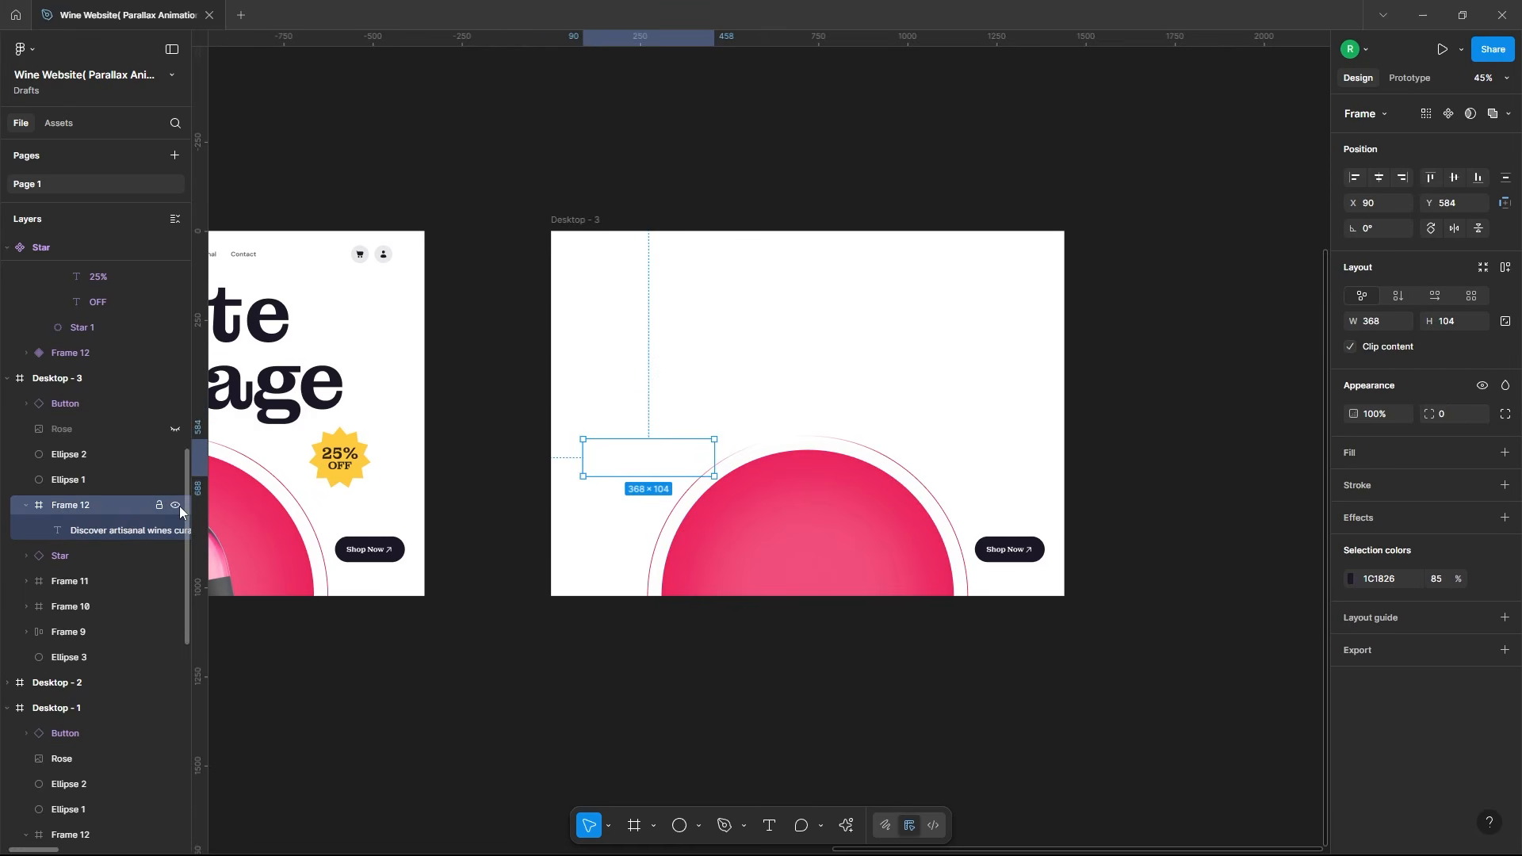
left_click_drag(624, 468, 635, 217)
key("shift+Up")
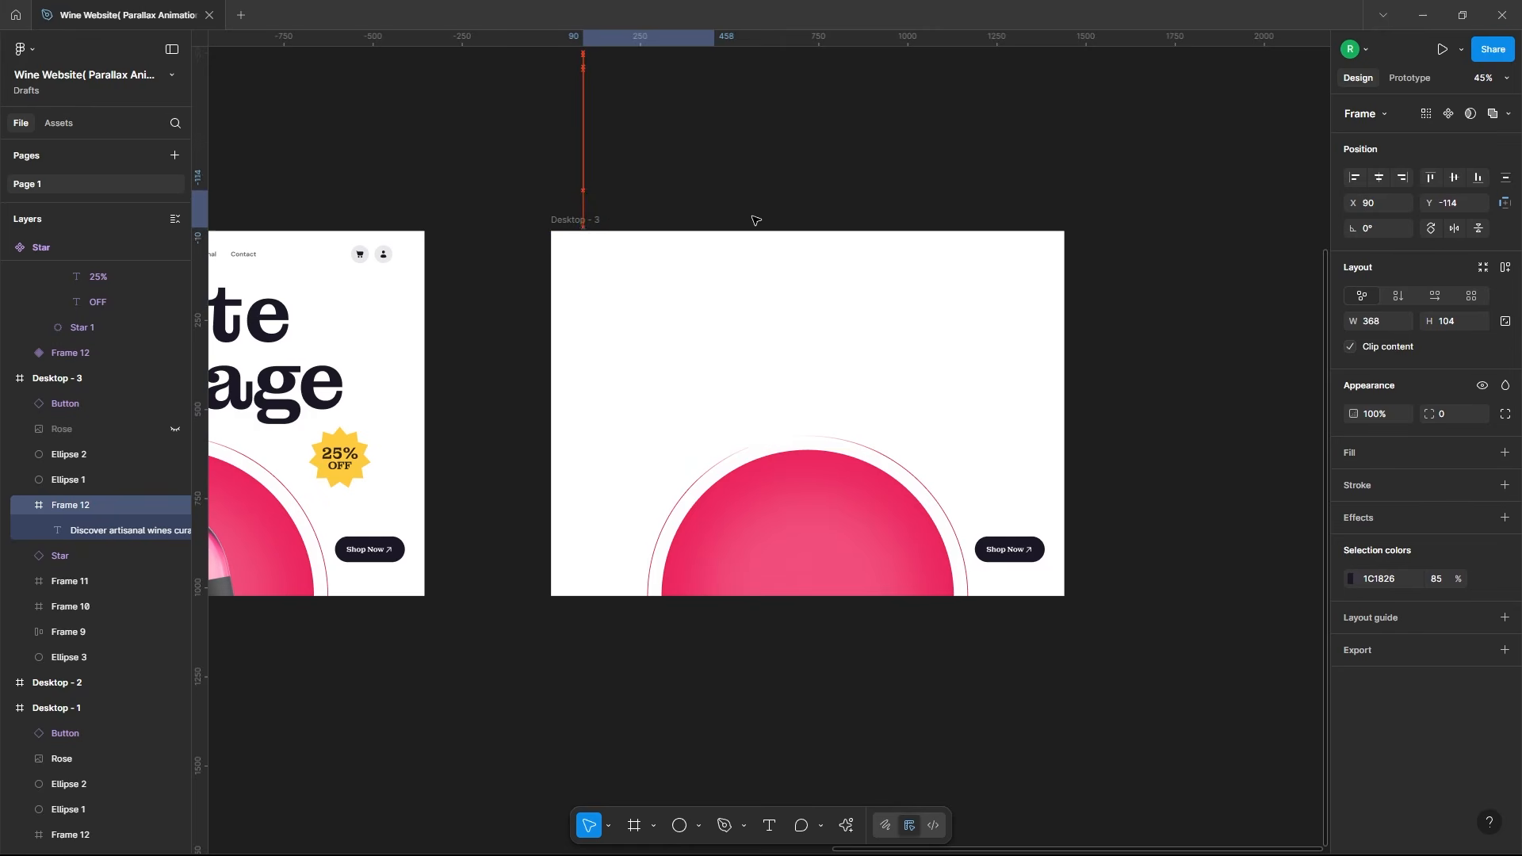
Step: Set the opacity of the thin ring Ellipse 3 in Desktop - 3 to 0%
left_click(788, 187)
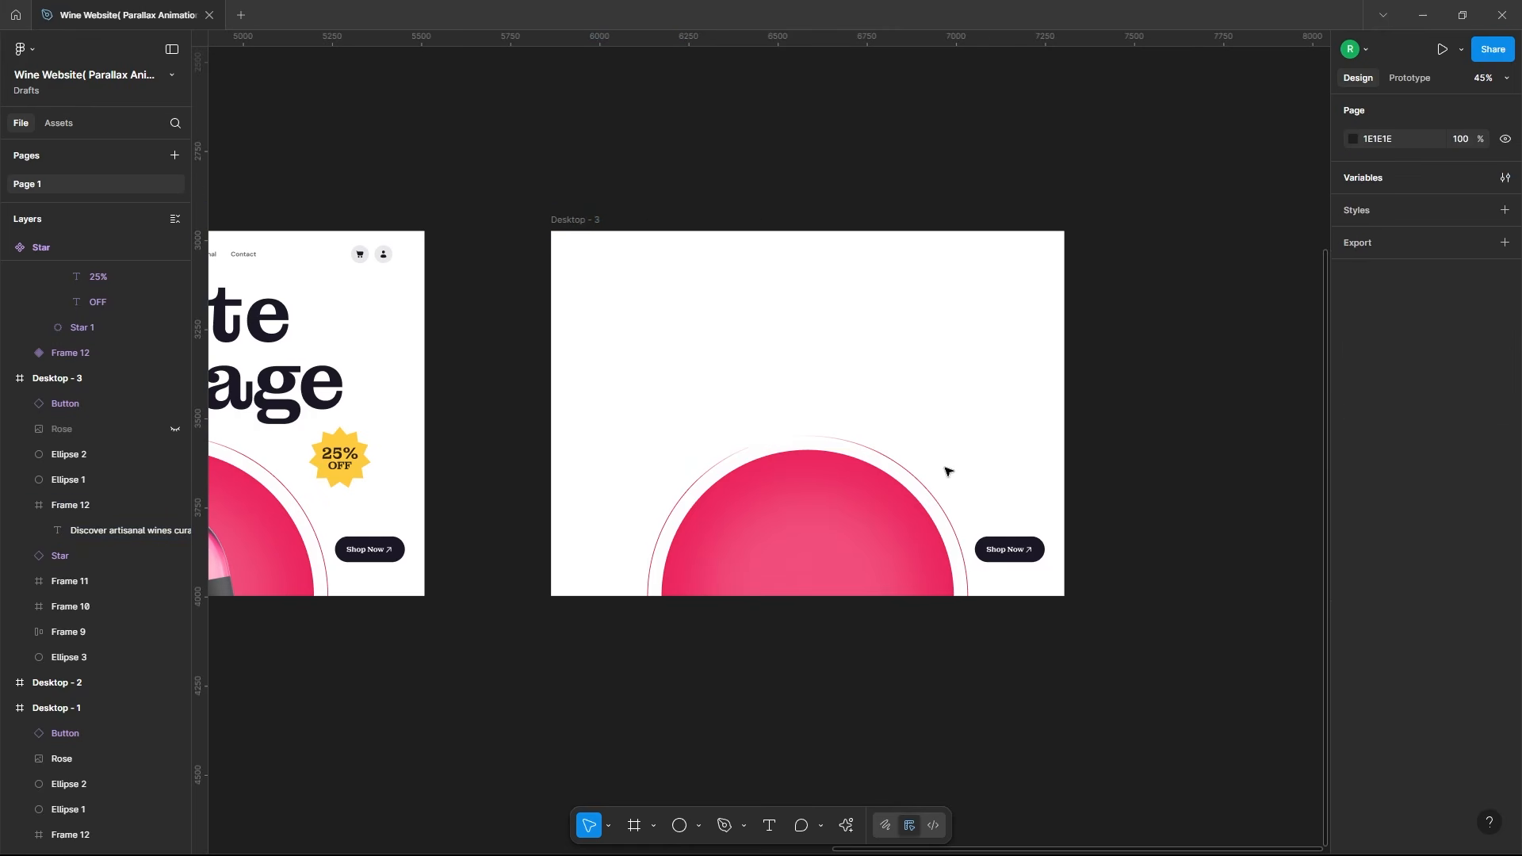
left_click(943, 510)
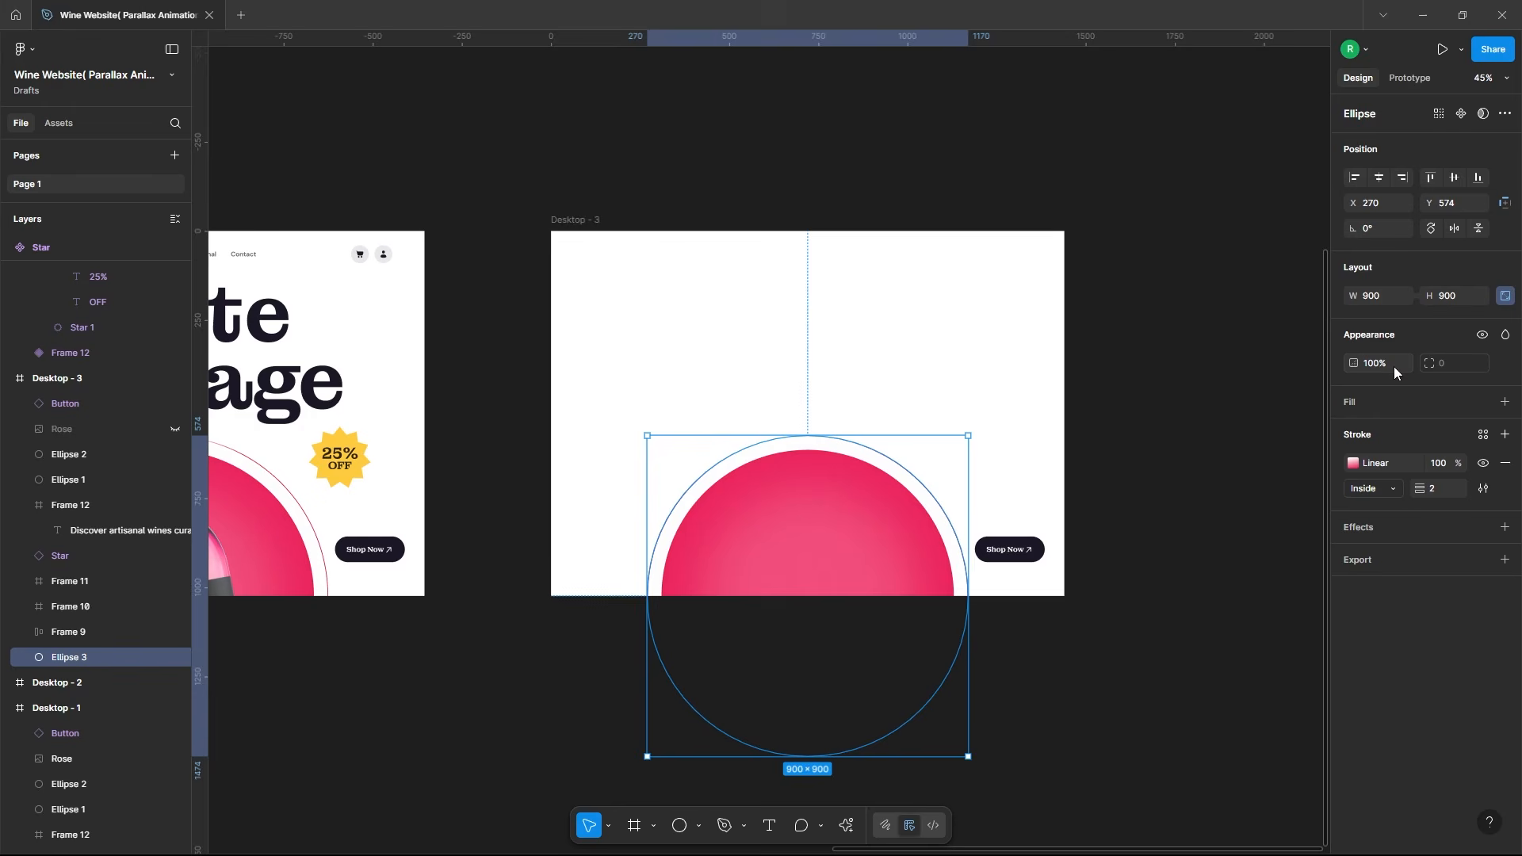
key("Return")
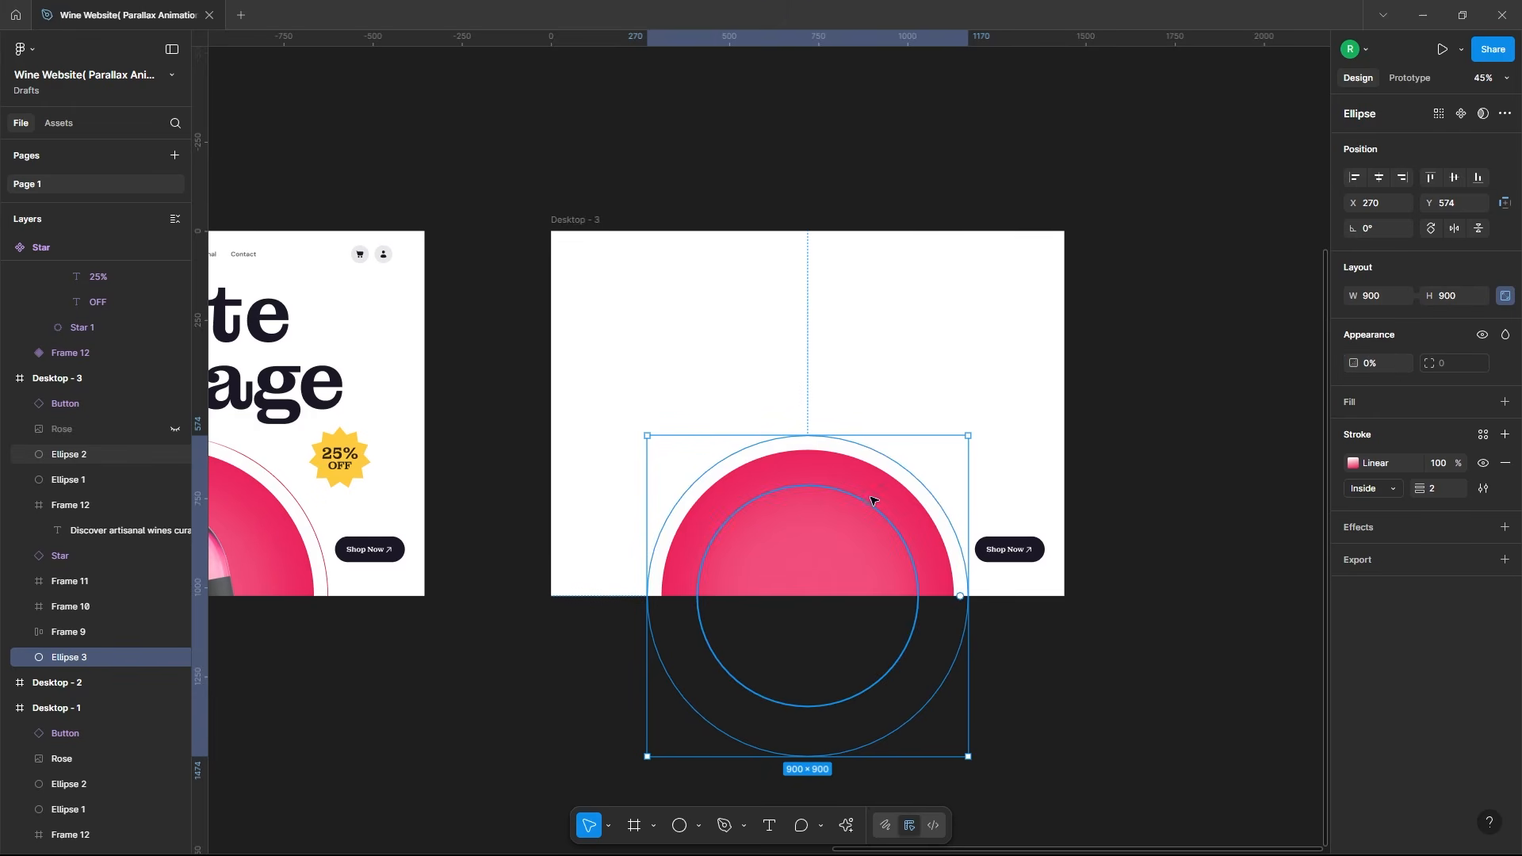
Step: Enlarge the pink circle Ellipse 1 proportionally and centre it vertically so that it covers all of Desktop - 3
left_click(873, 501)
left_click_drag(955, 447, 1089, 315)
left_click(1457, 179)
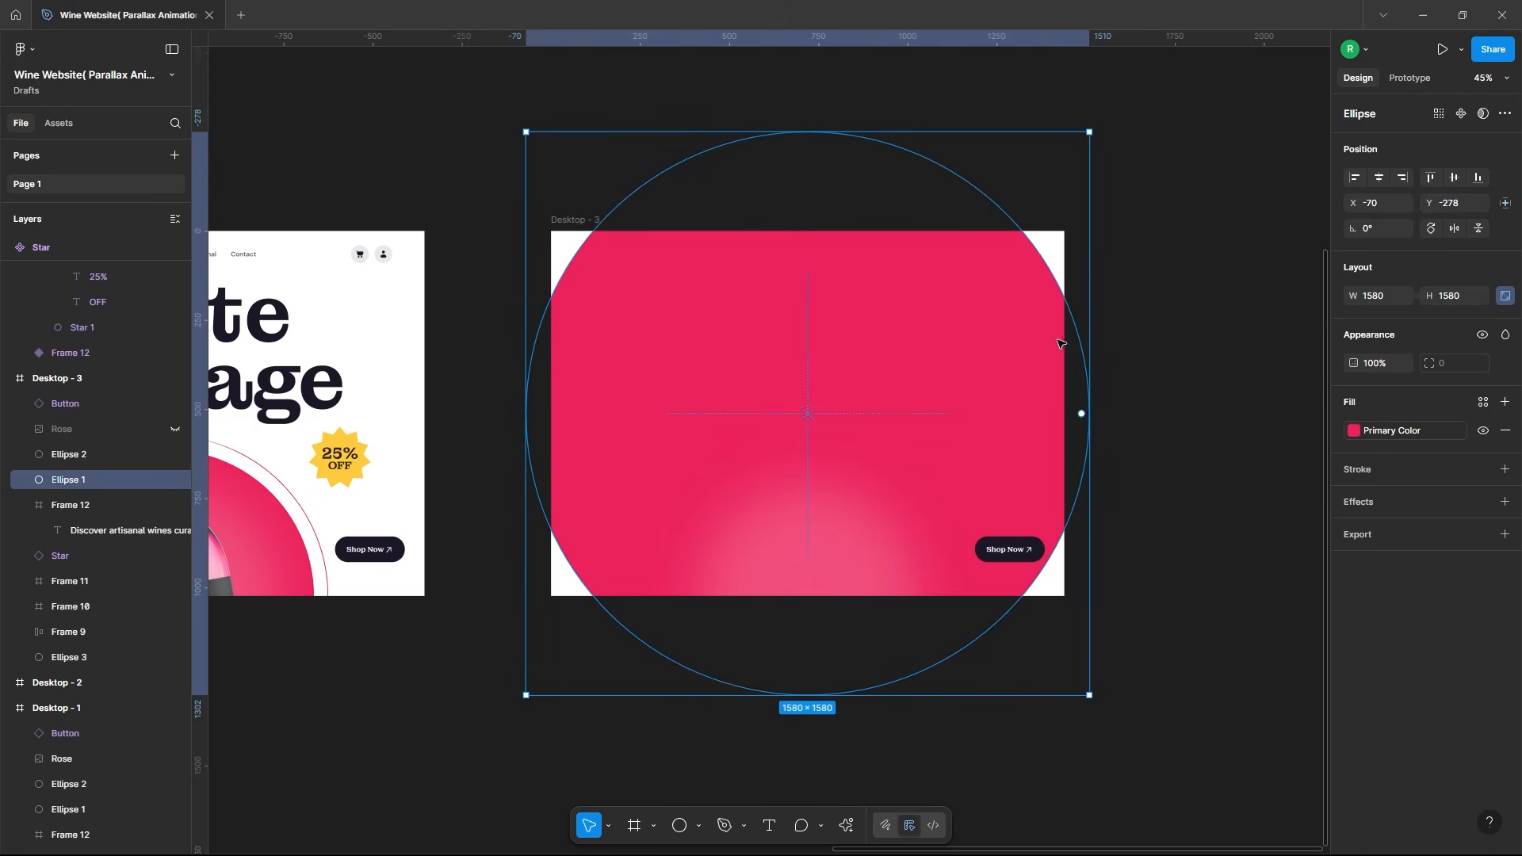
left_click_drag(1092, 134, 1135, 82)
left_click(1170, 385)
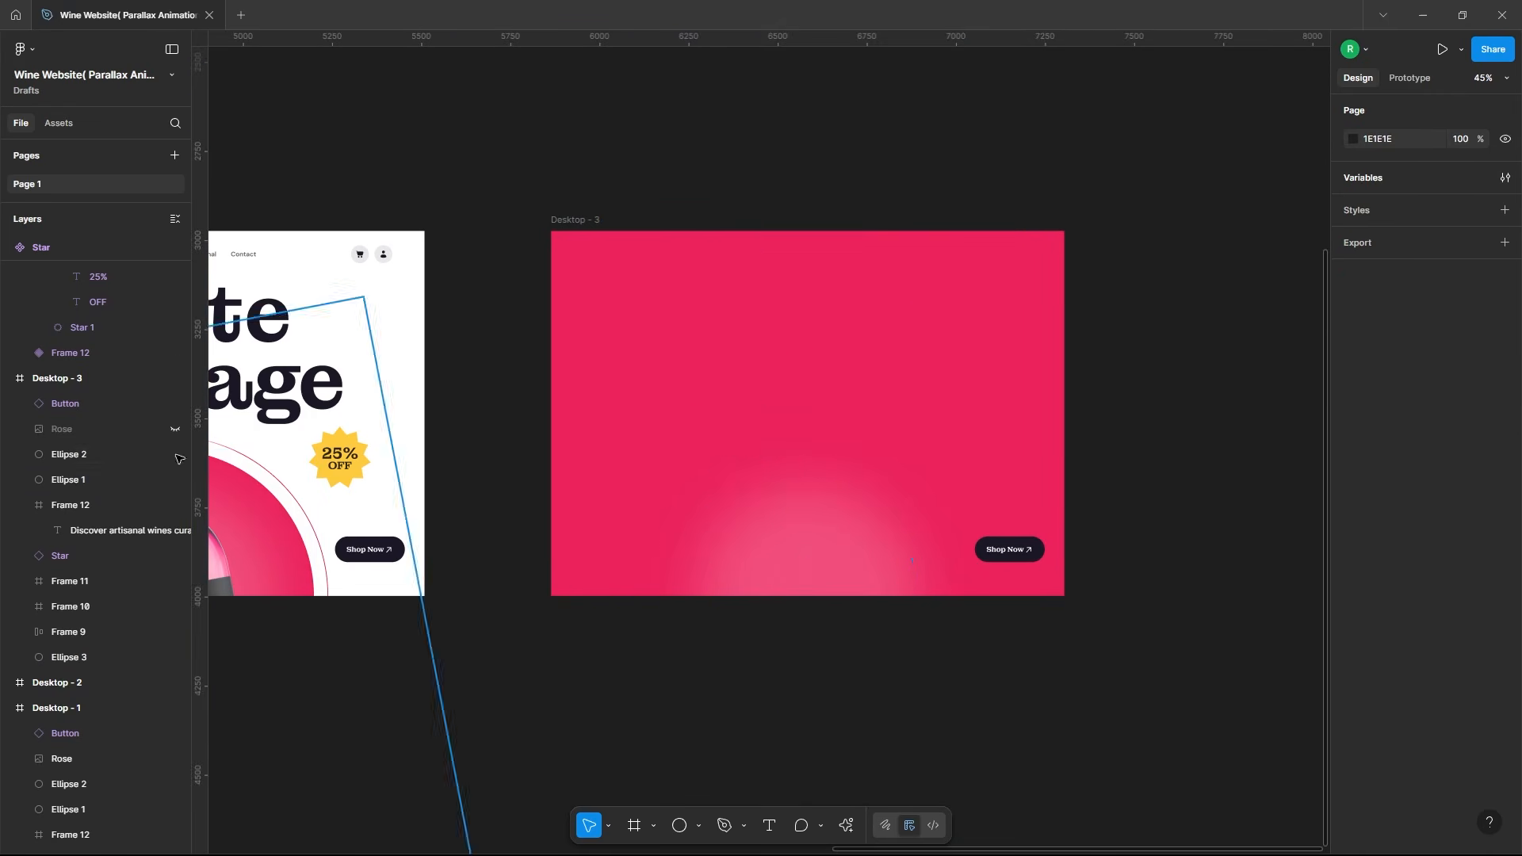
Step: Show the Rose bottle in Desktop - 3 again and scale it proportionally to a width of 922
left_click(103, 430)
left_click(176, 429)
left_click(1383, 296)
type("922")
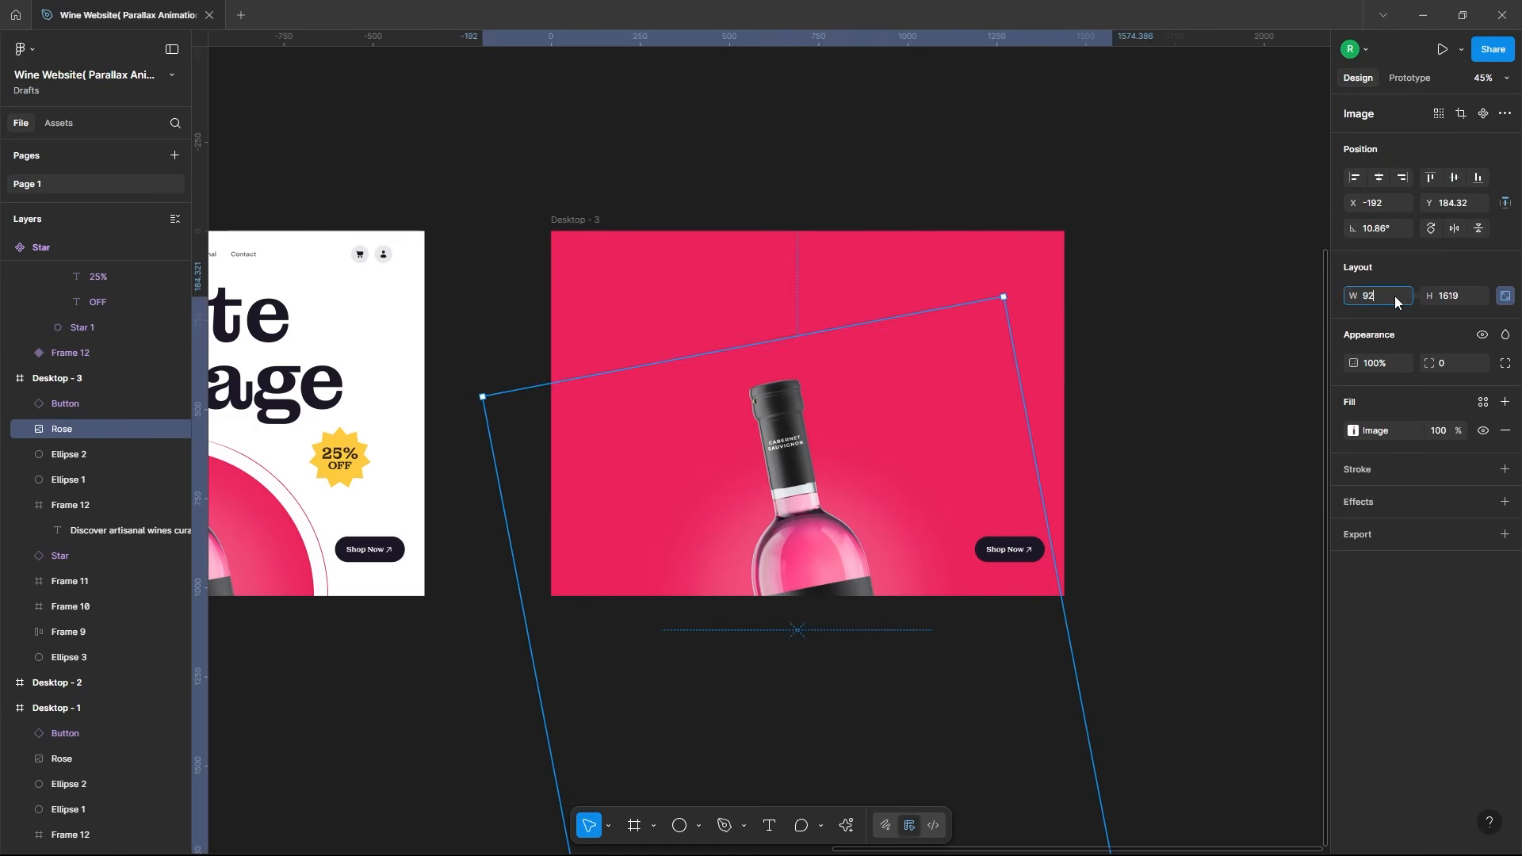
key("Return")
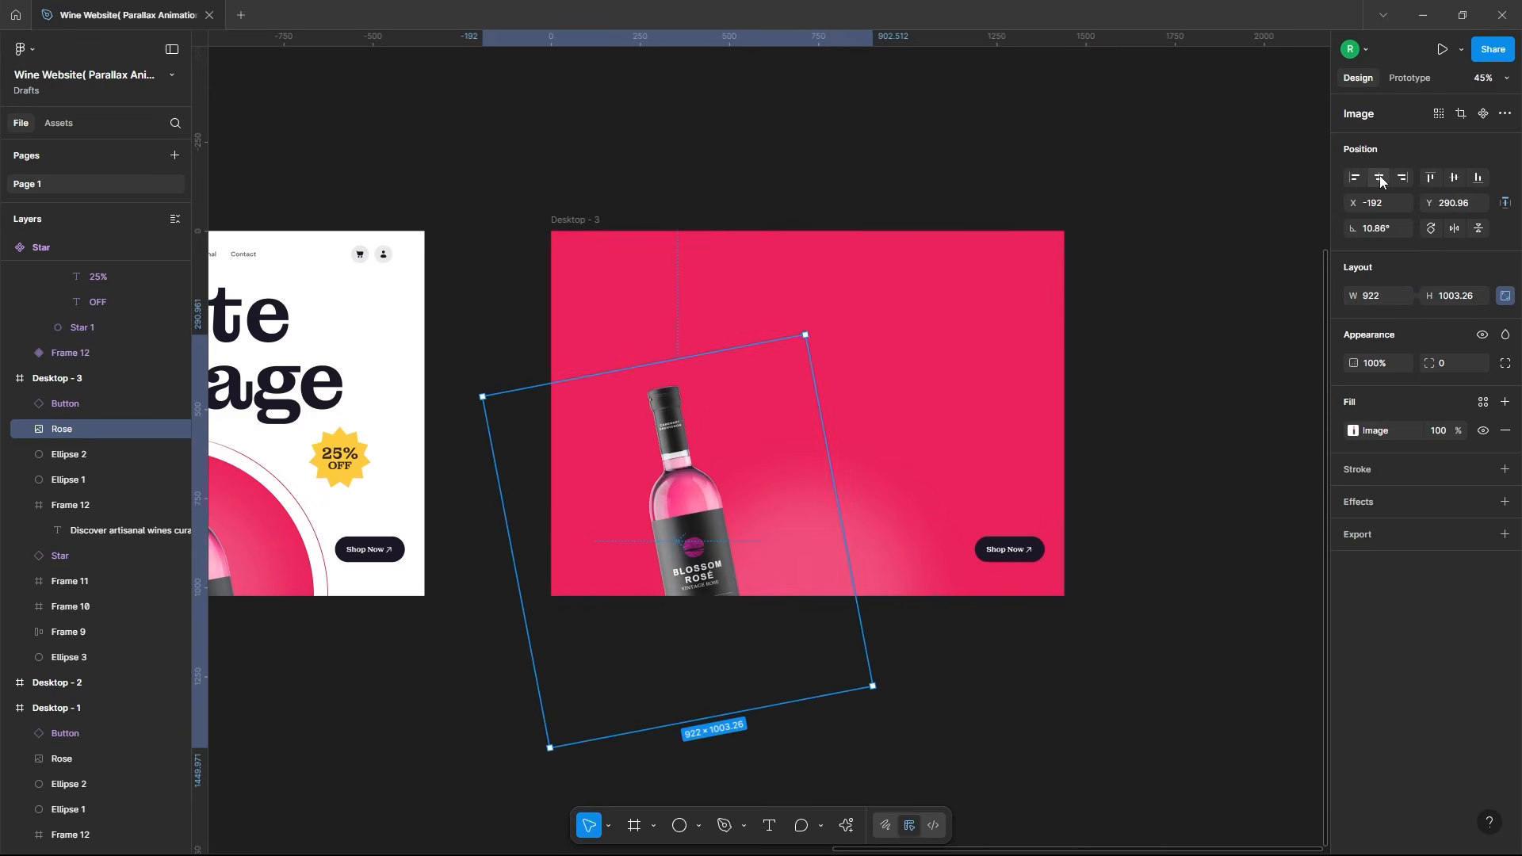
Step: Set the Rose bottle's rotation to 0° and centre it horizontally and vertically in Desktop - 3
left_click(1395, 232)
type("0")
key("Return")
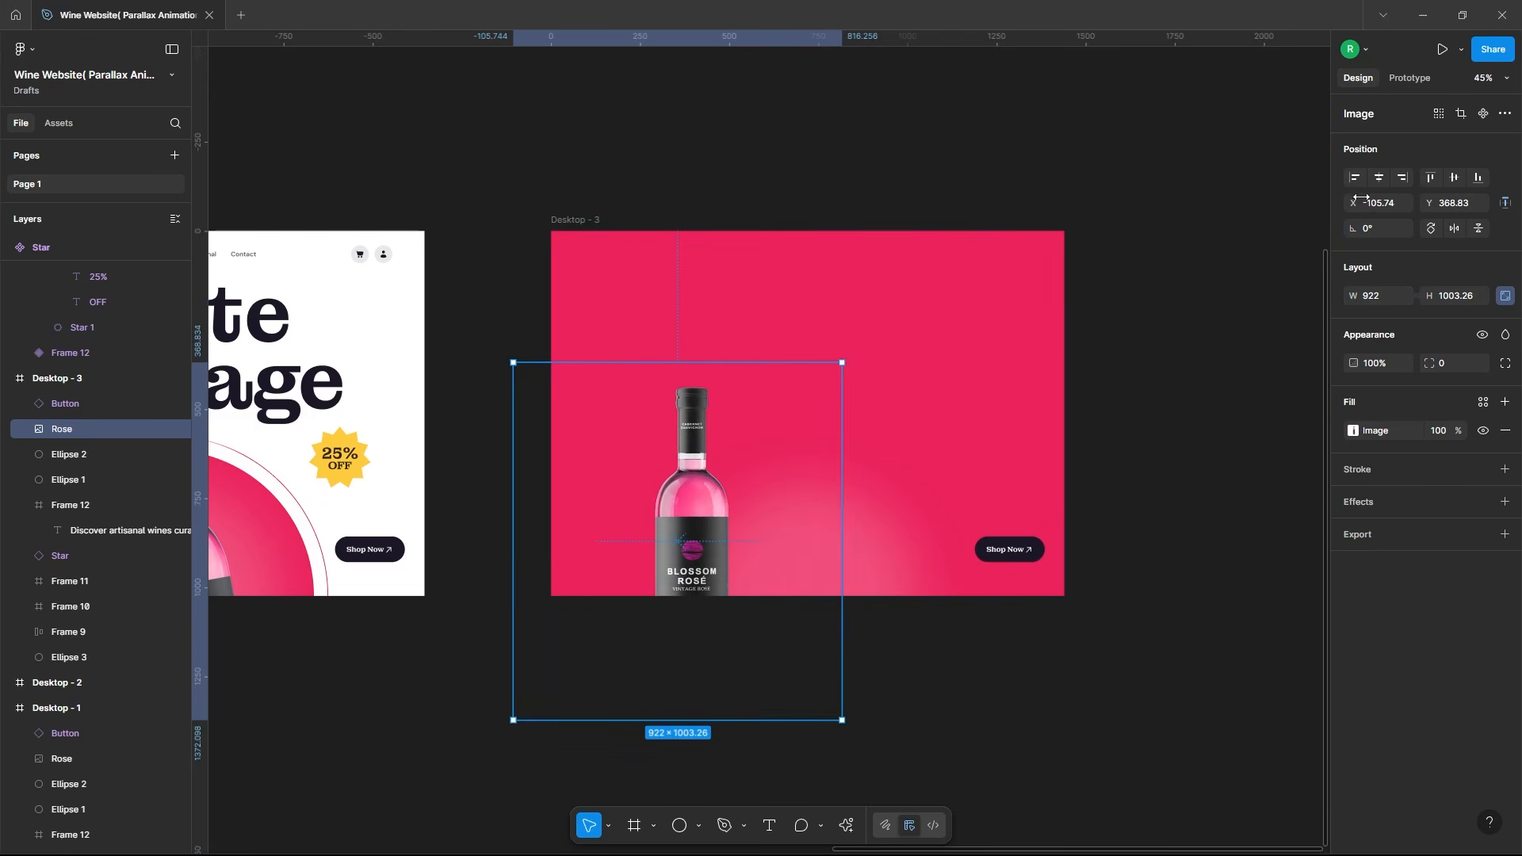
left_click(1380, 179)
left_click(1462, 179)
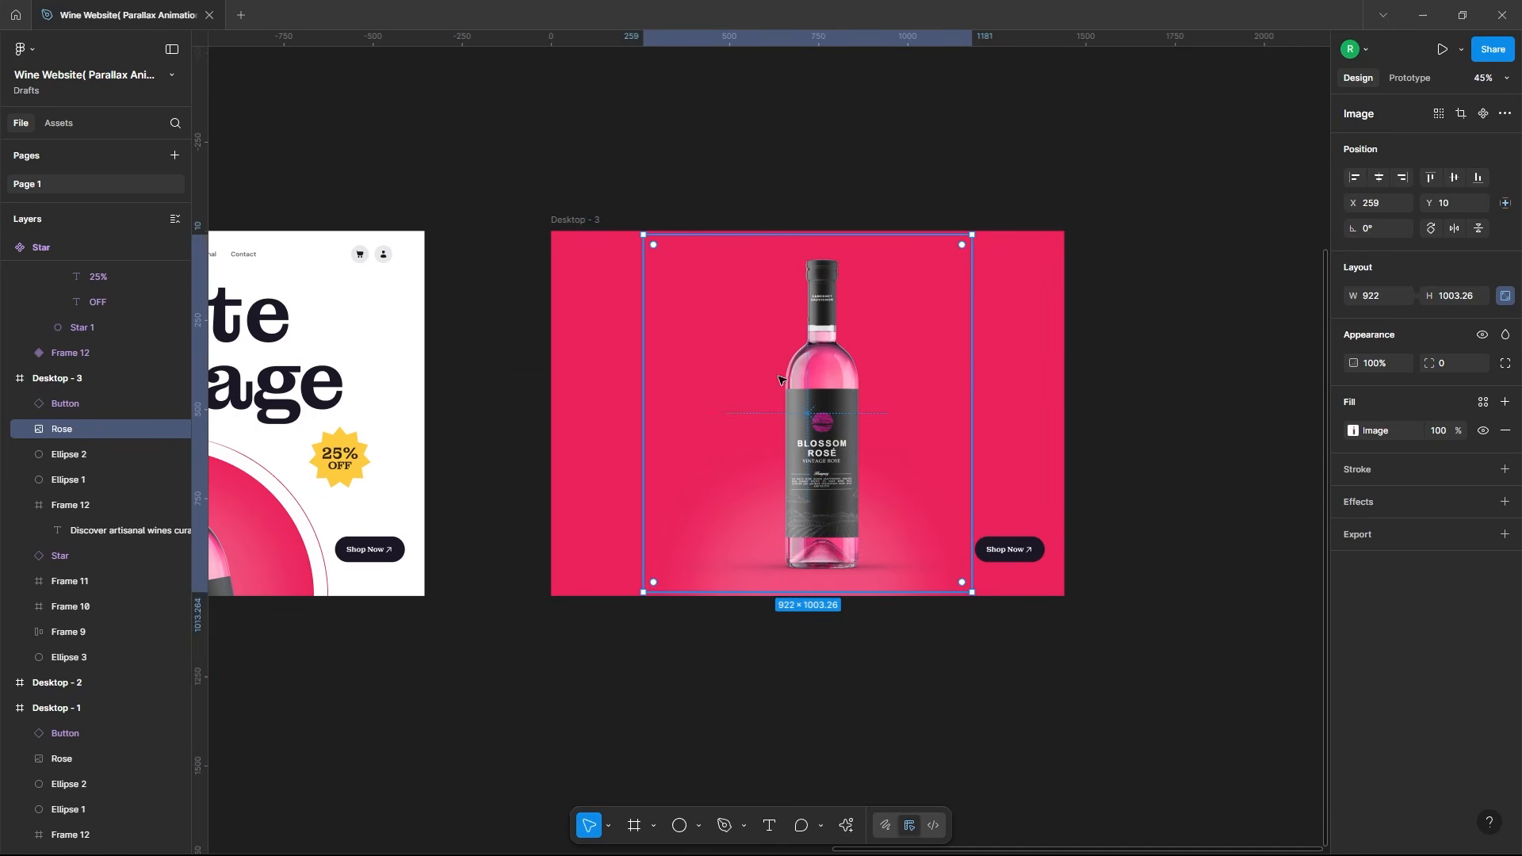
Step: Nudge the Rose image left to X 221 so the bottle itself sits in the middle of Desktop - 3
key("shift+Left")
key("shift+Left")
key("shift+Left")
key("Left")
key("Left")
key("Left")
key("Left")
key("Left")
key("Left")
key("Left")
key("Left")
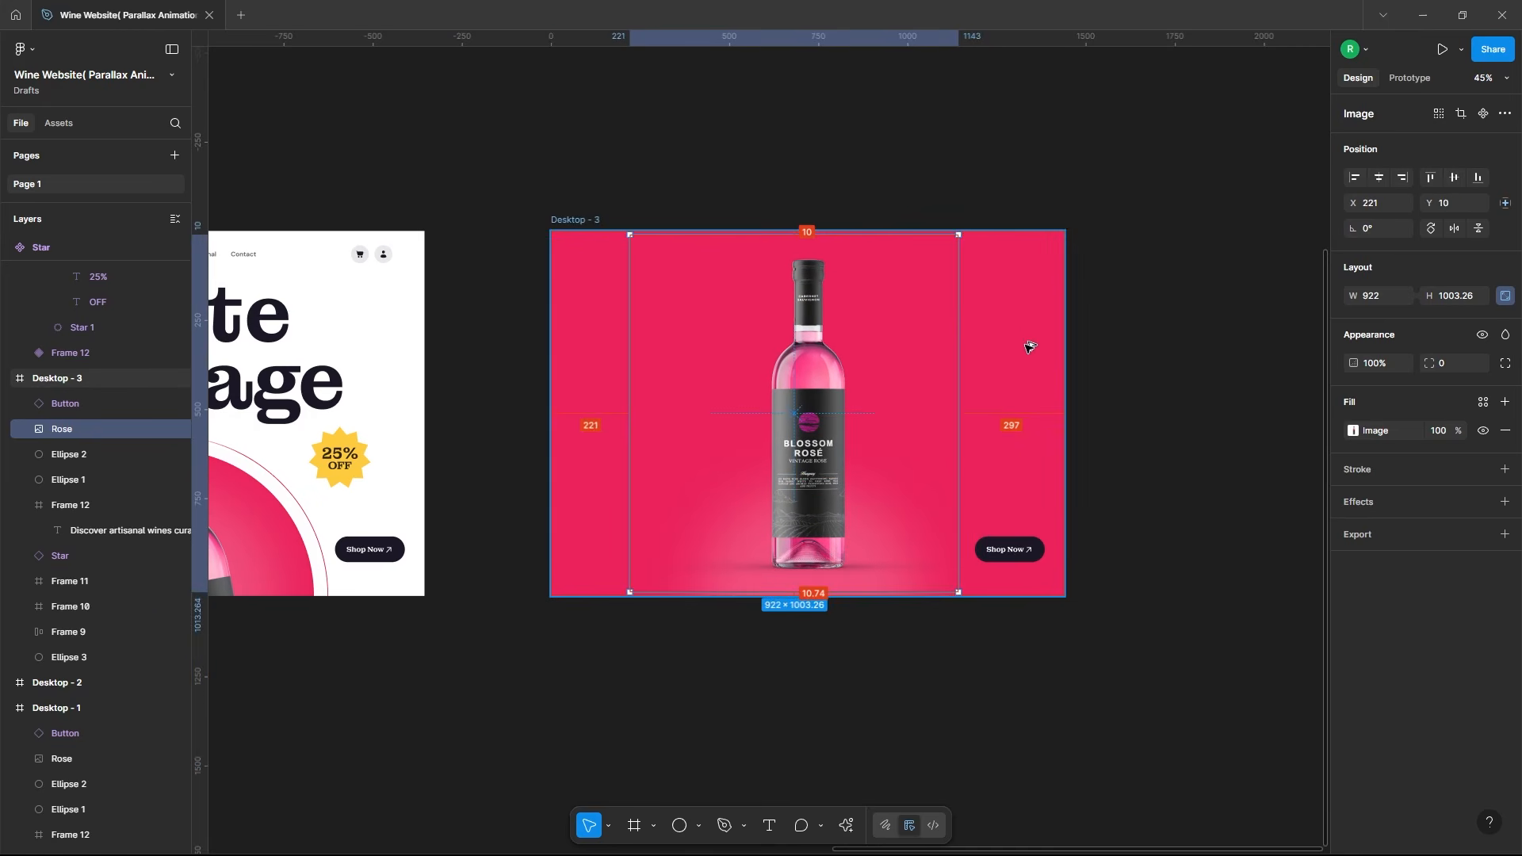
left_click(1189, 373)
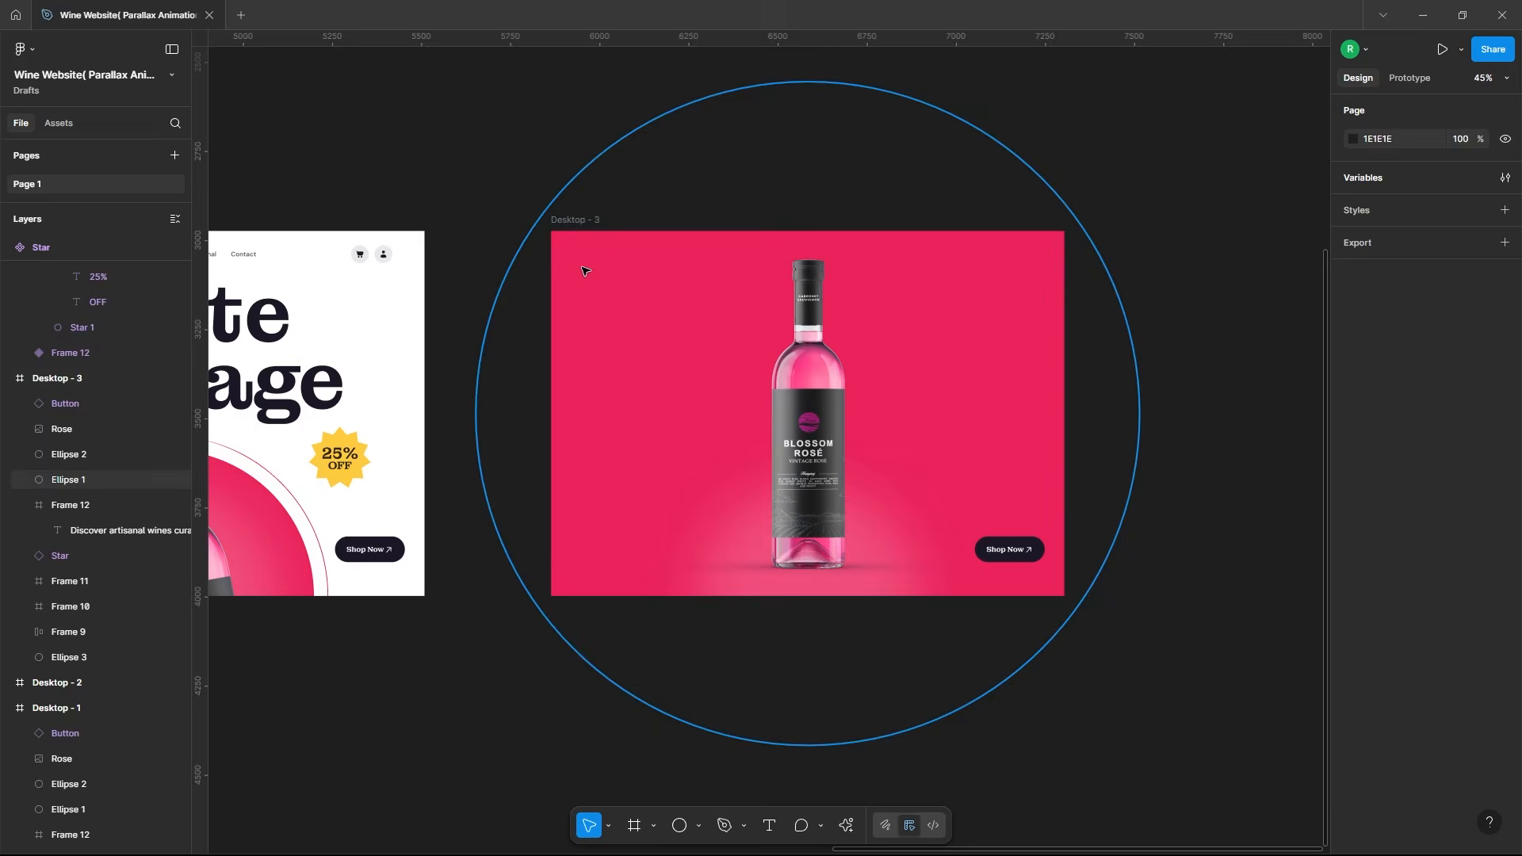
Step: Paste the Timeless Craft and About Vintale text blocks into Desktop - 3, one on each side of the bottle
left_click(576, 222)
key("ctrl+v")
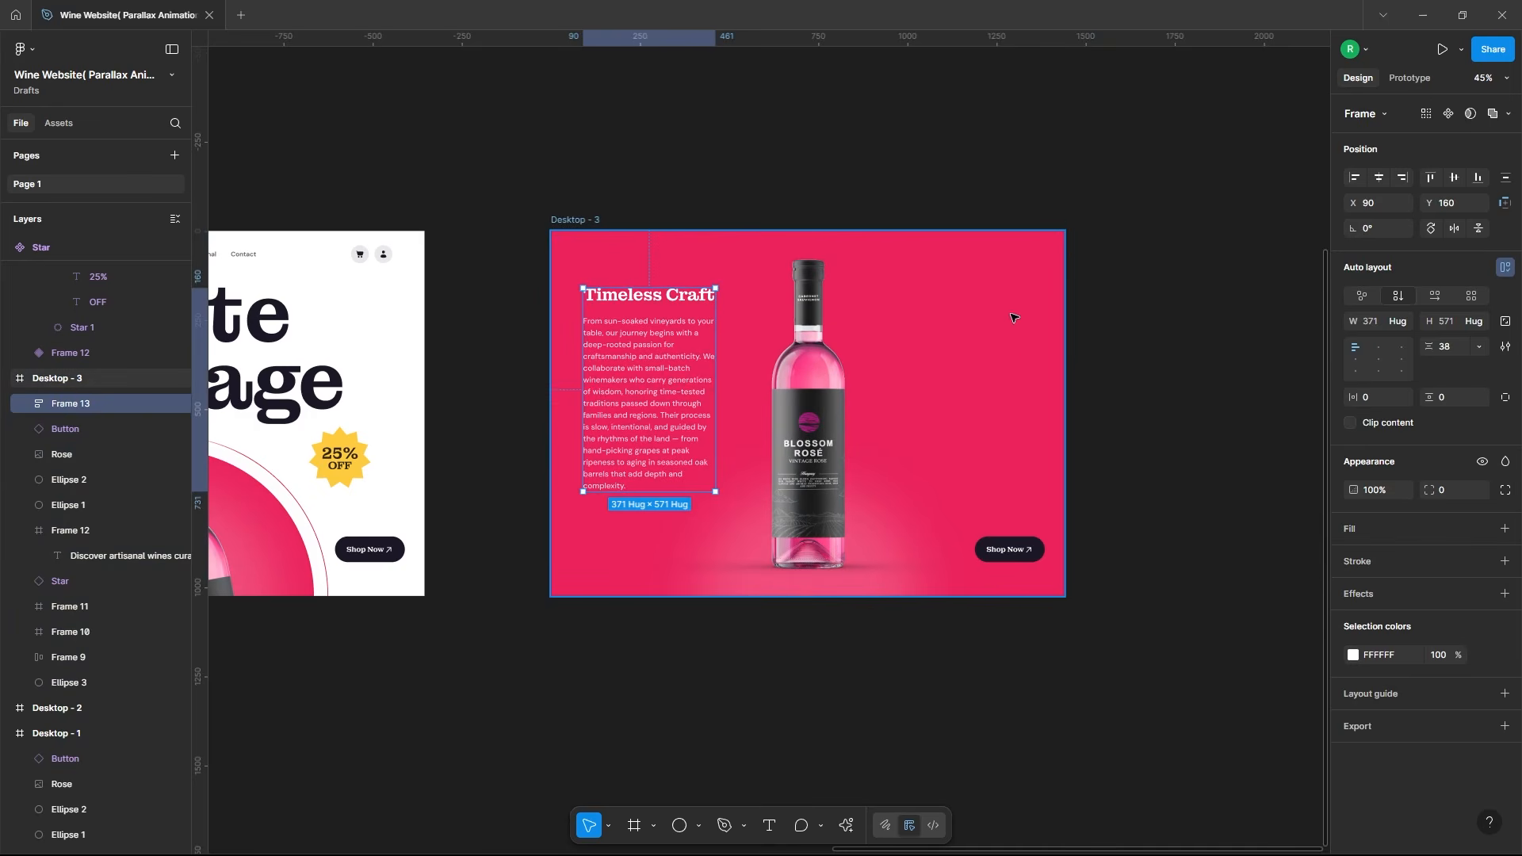
key("ctrl+v")
left_click(1114, 340)
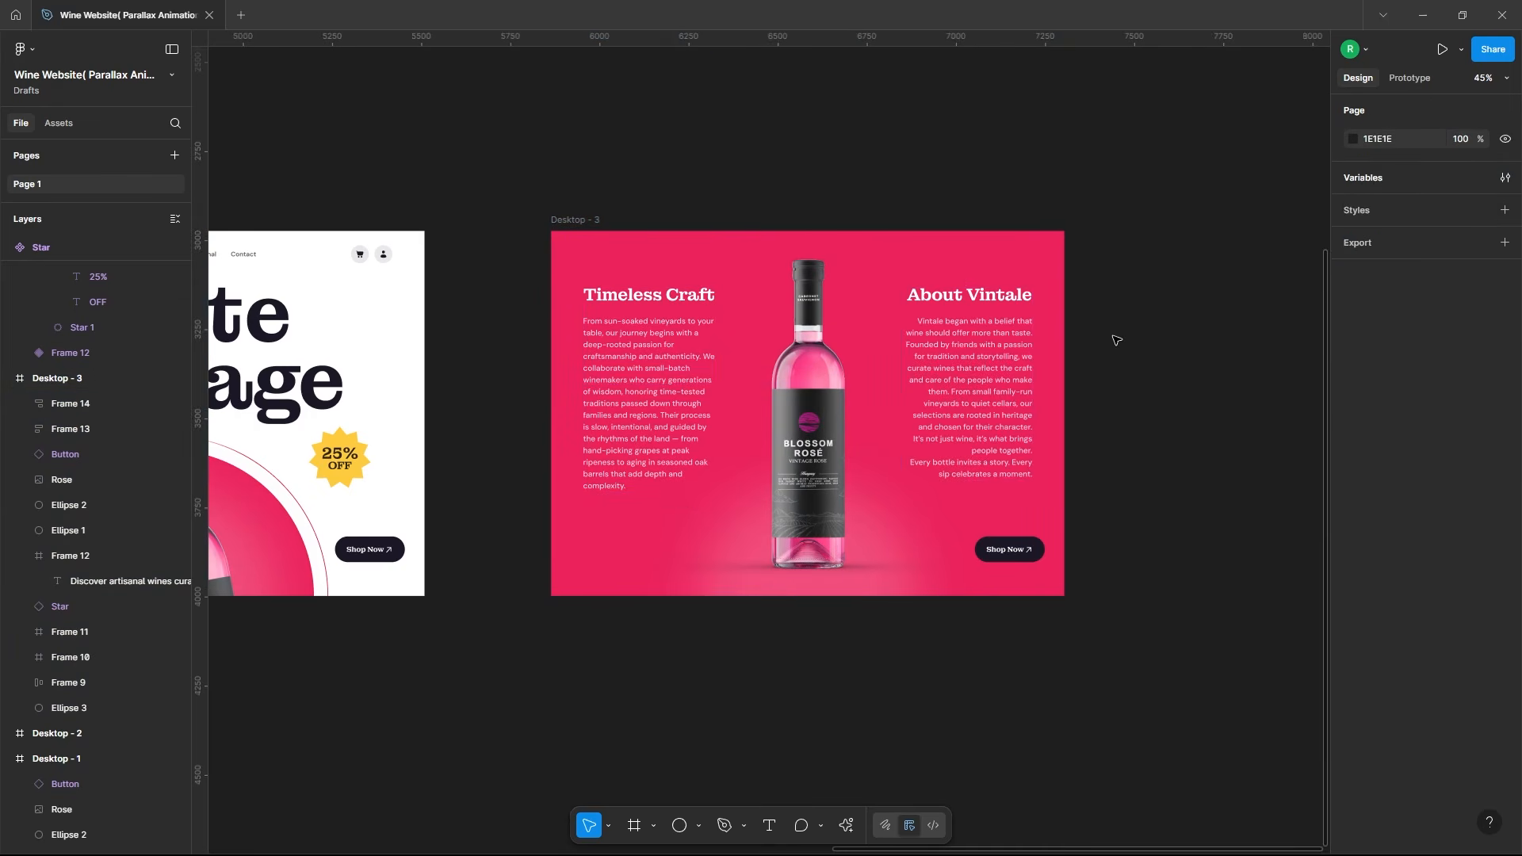
Step: Move the Shop Now button in Desktop - 3 just below the About Vintale text, right-aligned with it at X 1154, Y 738
left_click_drag(1019, 550, 1022, 507)
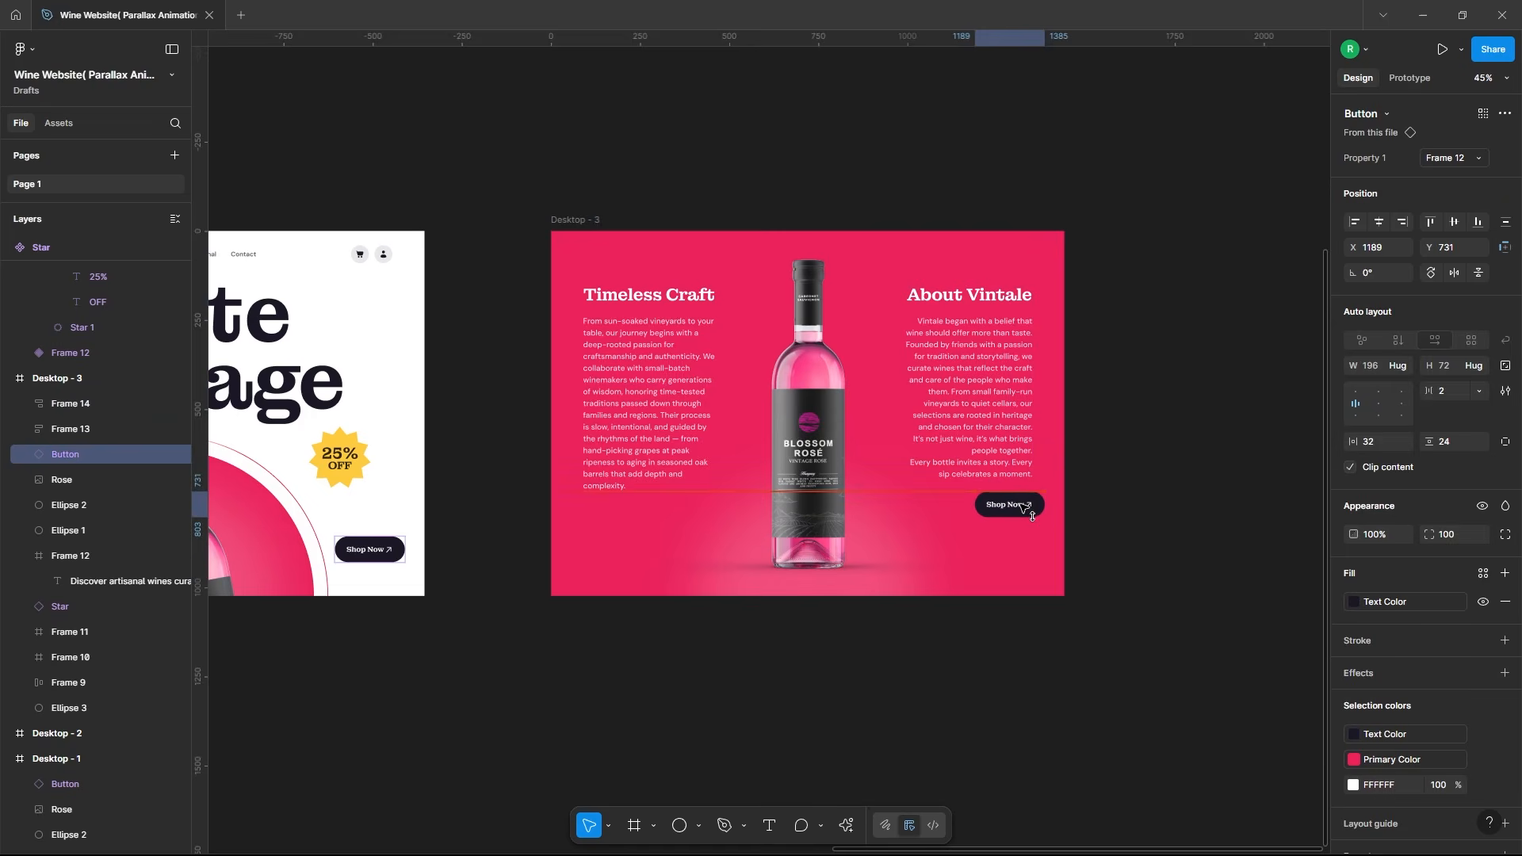
scroll(1021, 502, "up", 5)
key("Down")
key("Down")
key("Down")
key("Down")
key("Down")
key("Down")
key("Down")
key("Down")
key("shift+Left")
key("shift+Left")
key("shift+Left")
key("Left")
key("Left")
key("Left")
key("Left")
key("Left")
left_click(1209, 476)
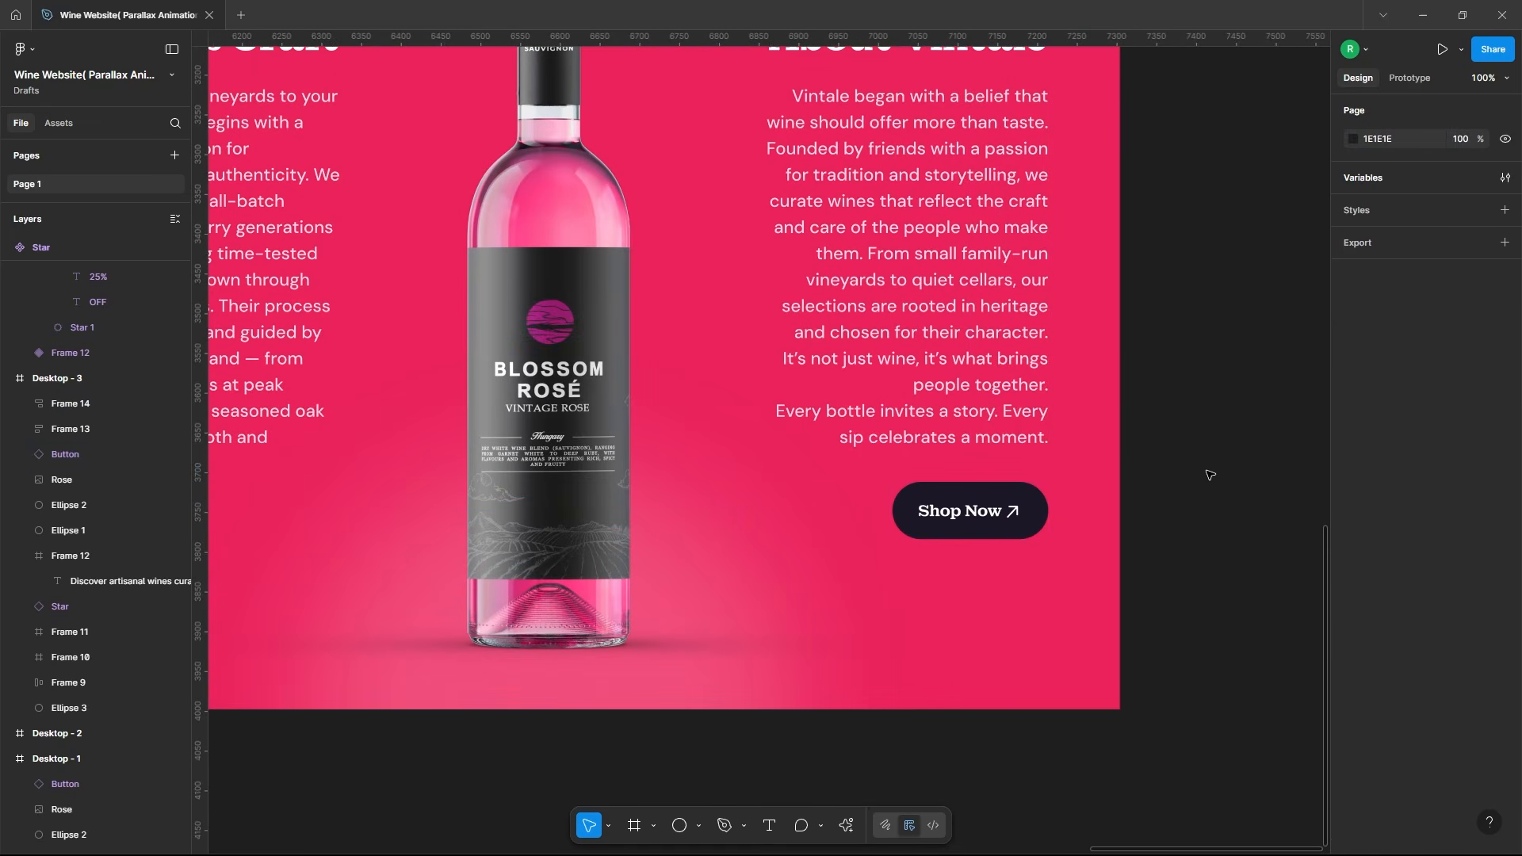
Step: Bring the Shop Now button in Desktop - 3 to the front of the layer stack
scroll(1207, 474, "down", 3)
left_click(1083, 498)
right_click(1062, 498)
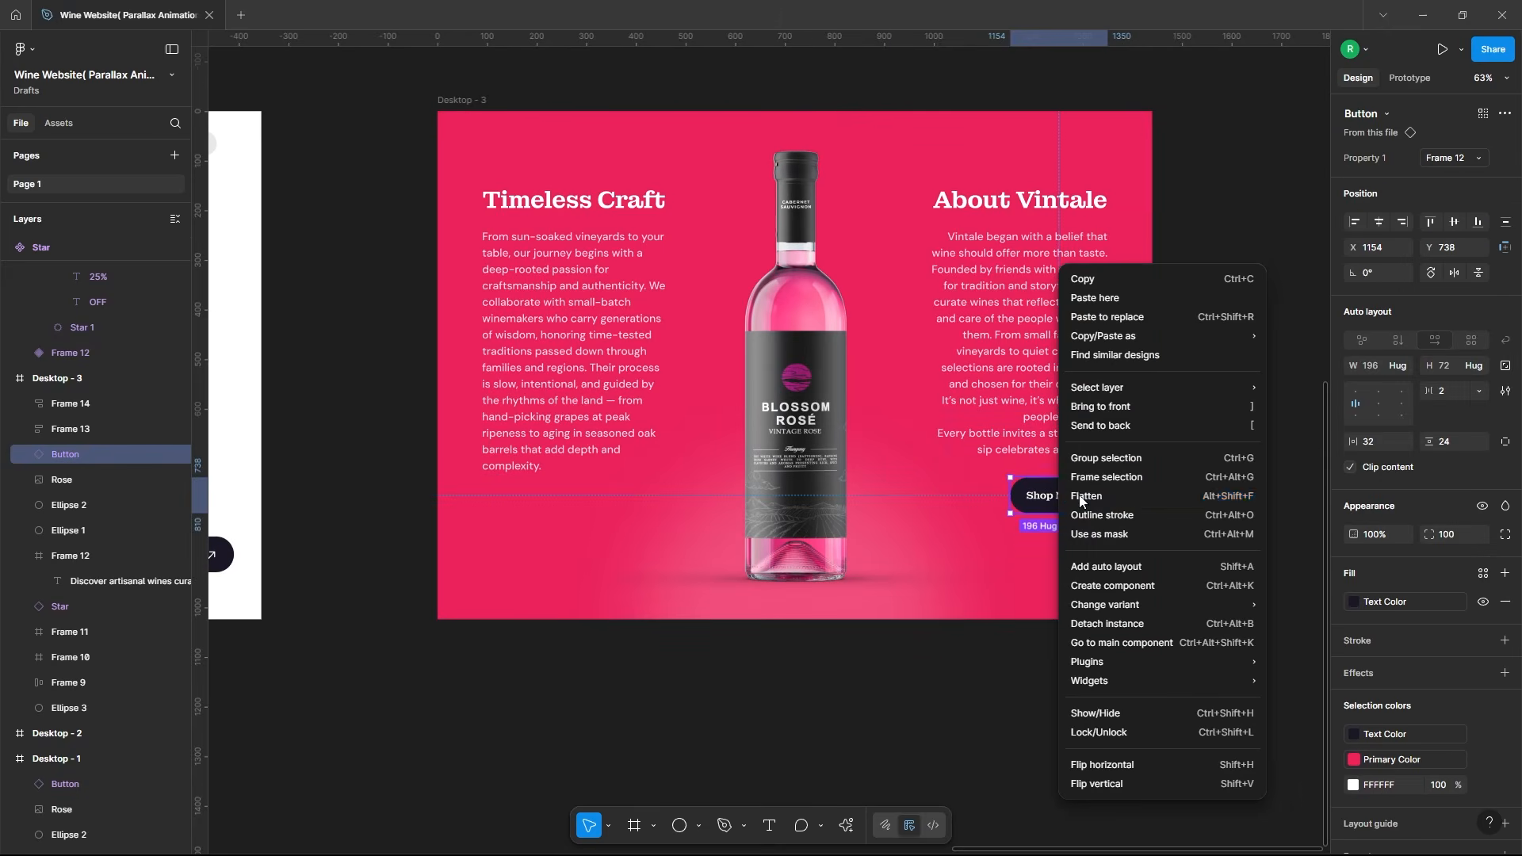
left_click(1134, 407)
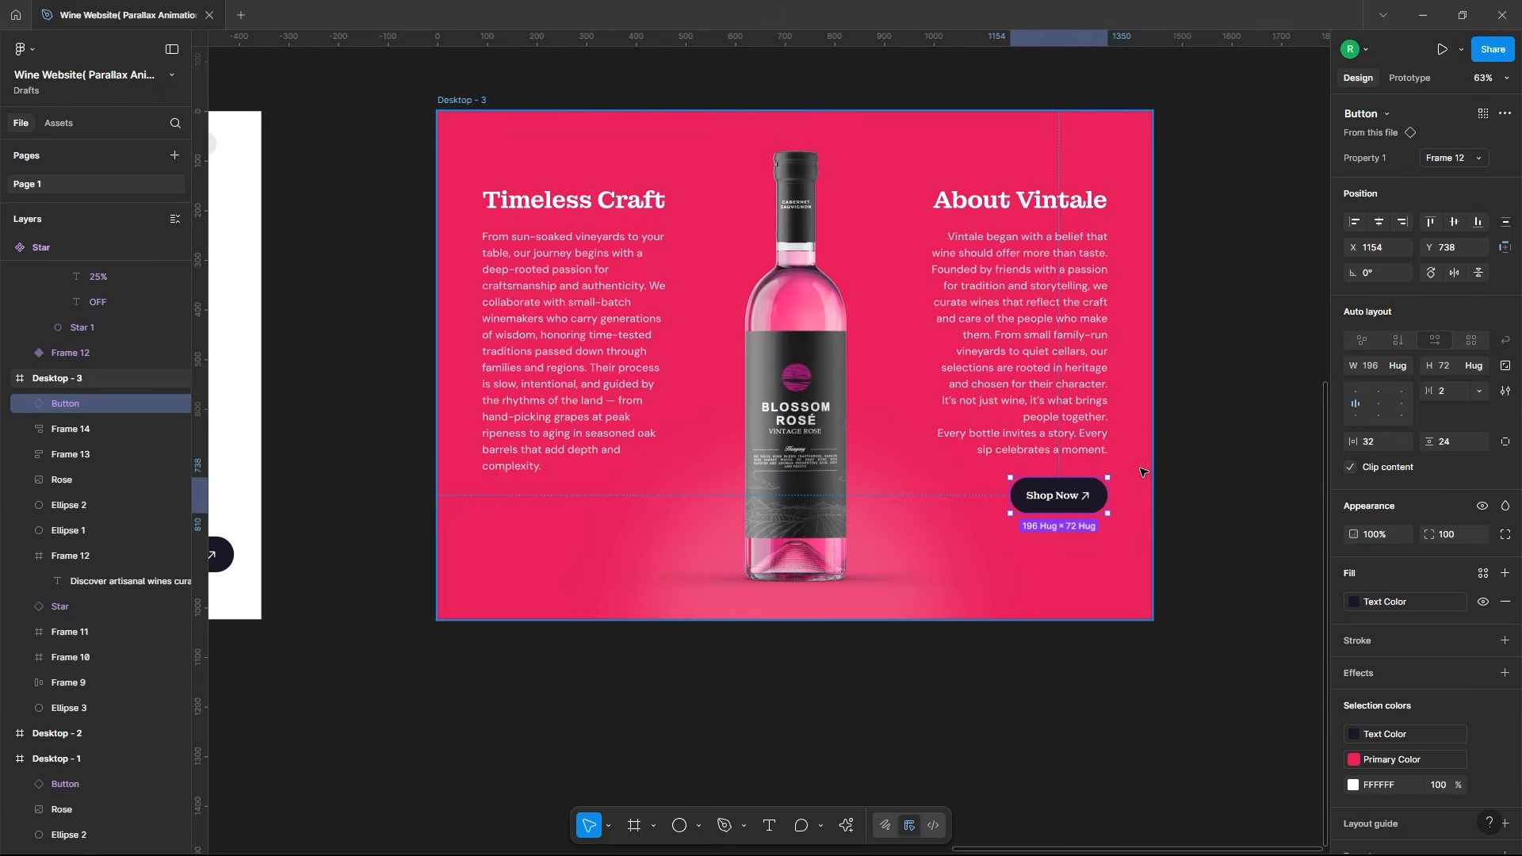
Step: Centre the Ellipse 2 glow vertically in Desktop - 3 and set its layer blur to 260
left_click(756, 592)
left_click(84, 503)
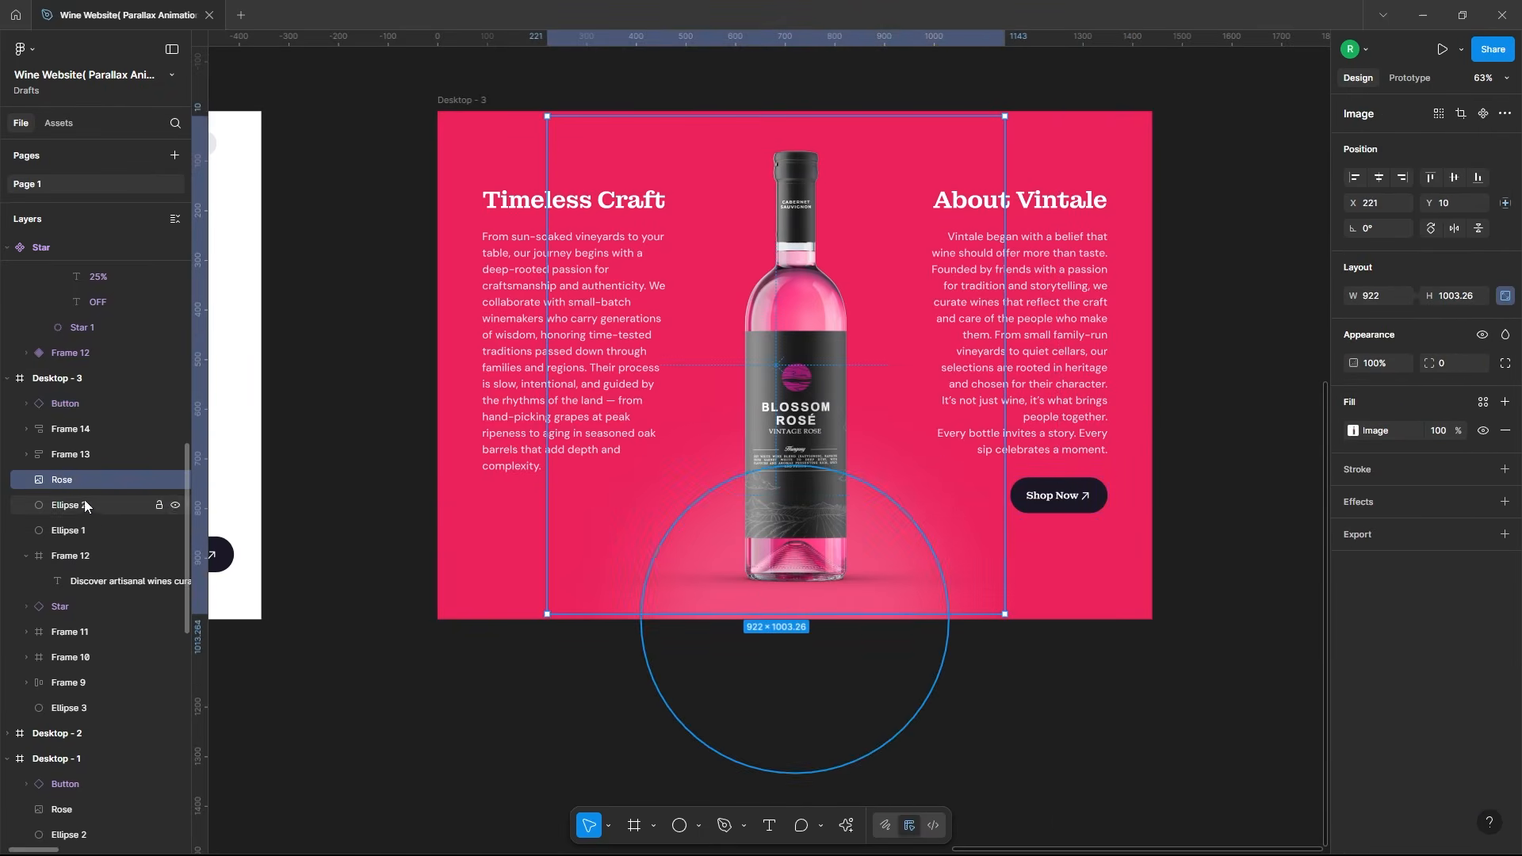
left_click(1453, 178)
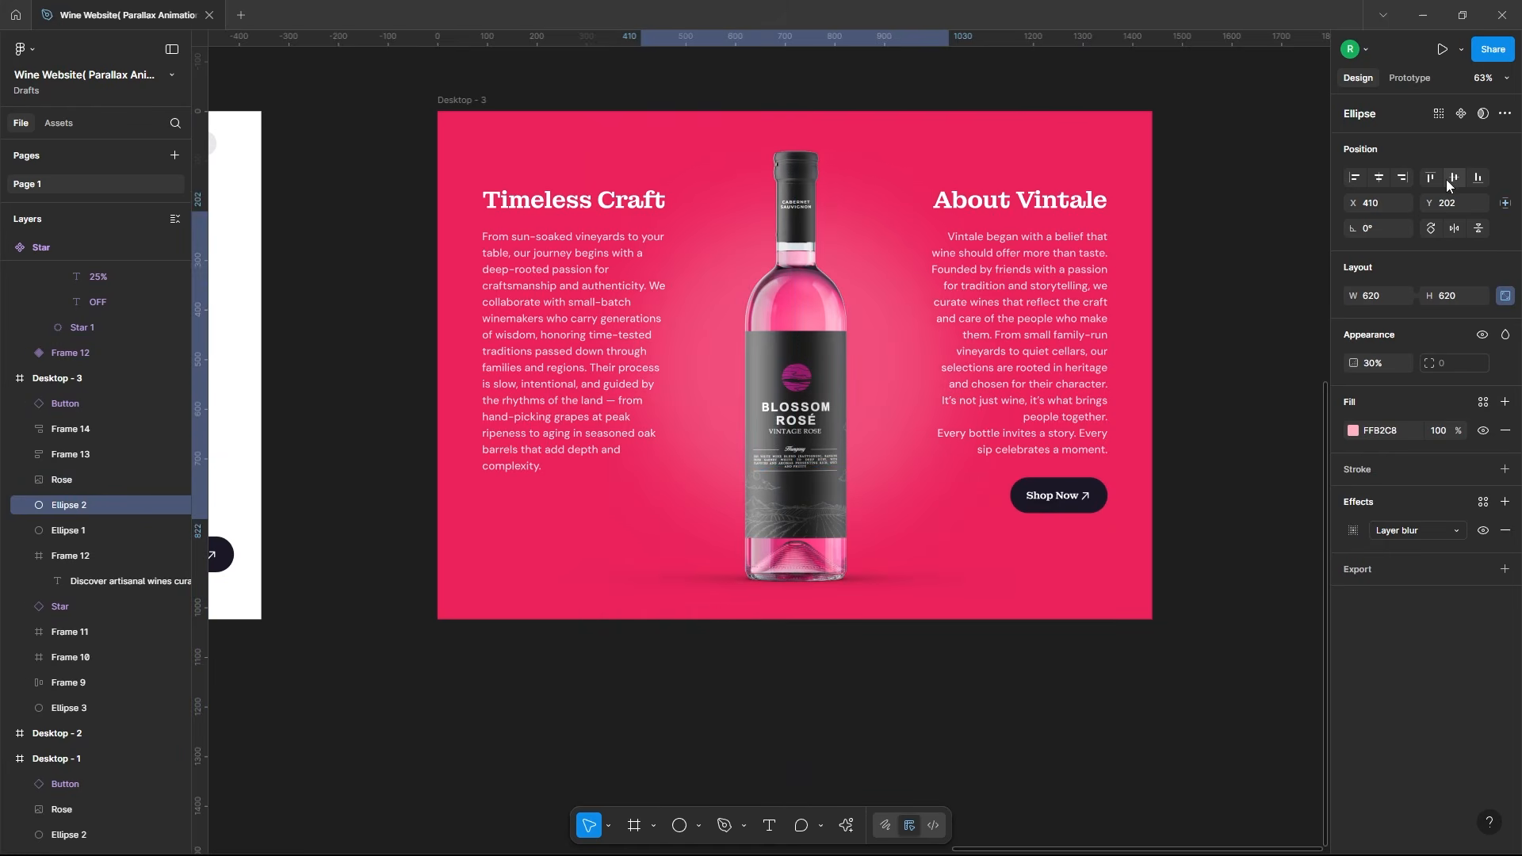
left_click(1353, 532)
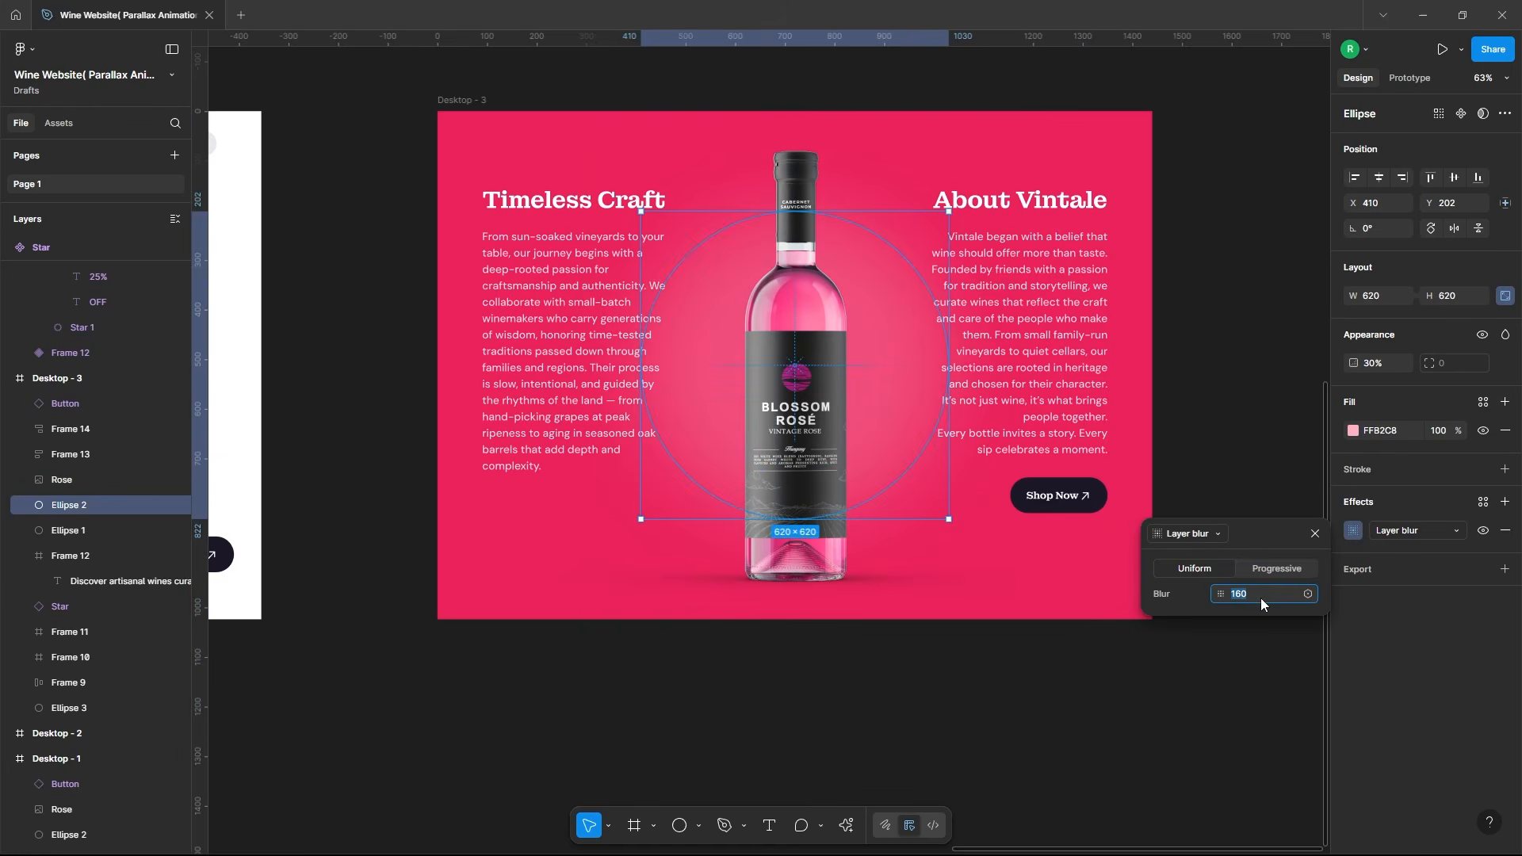
key("Return")
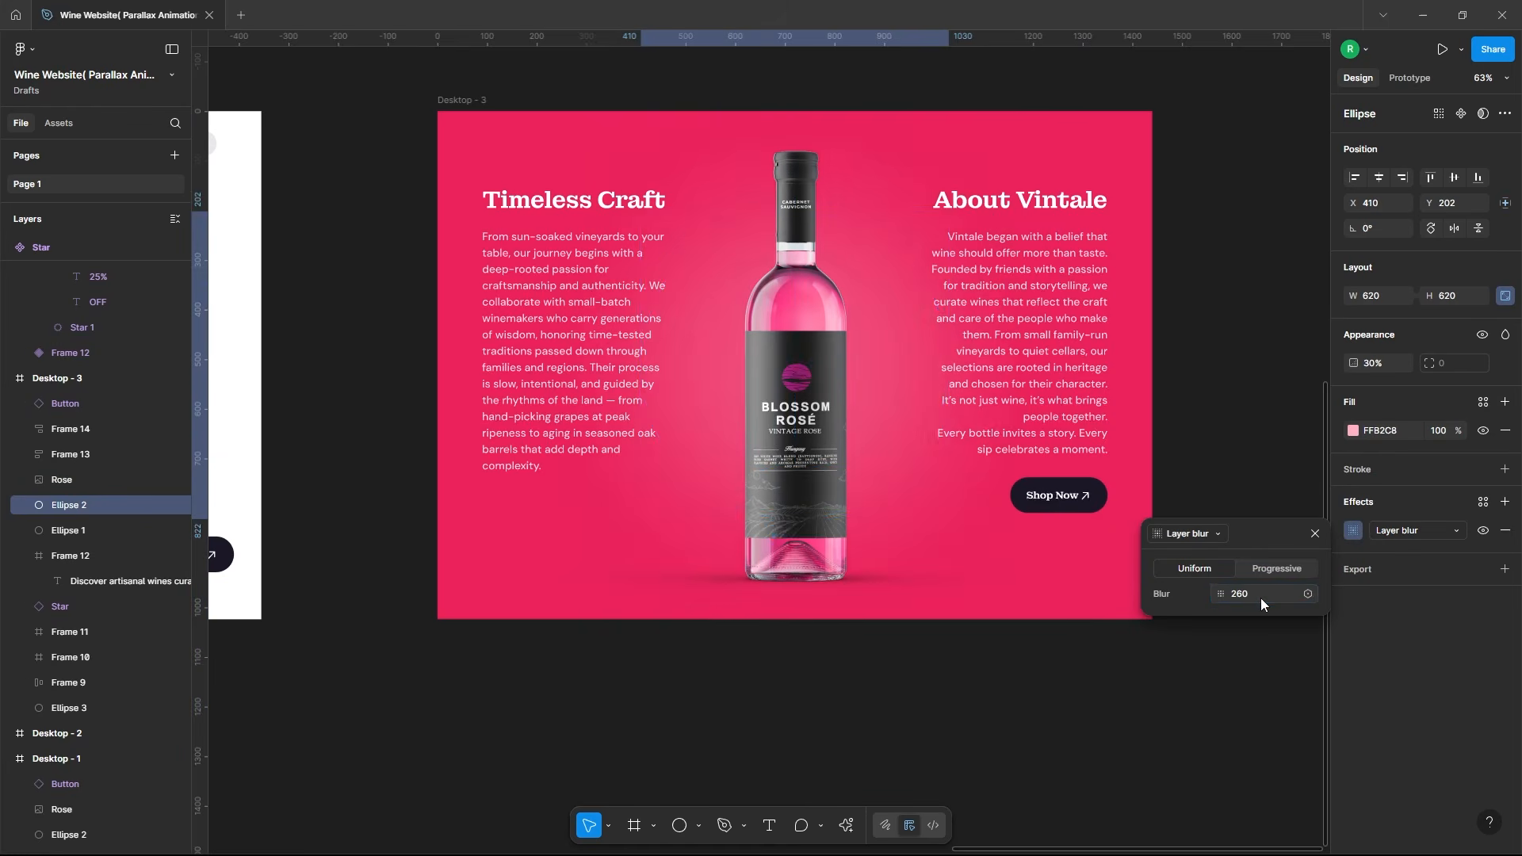
left_click(1315, 533)
left_click(1225, 330)
Step: Copy the Timeless Craft and About Vintale text blocks into Desktop - 2 and place them below its lower edge at Y 1074
scroll(761, 334, "down", 3)
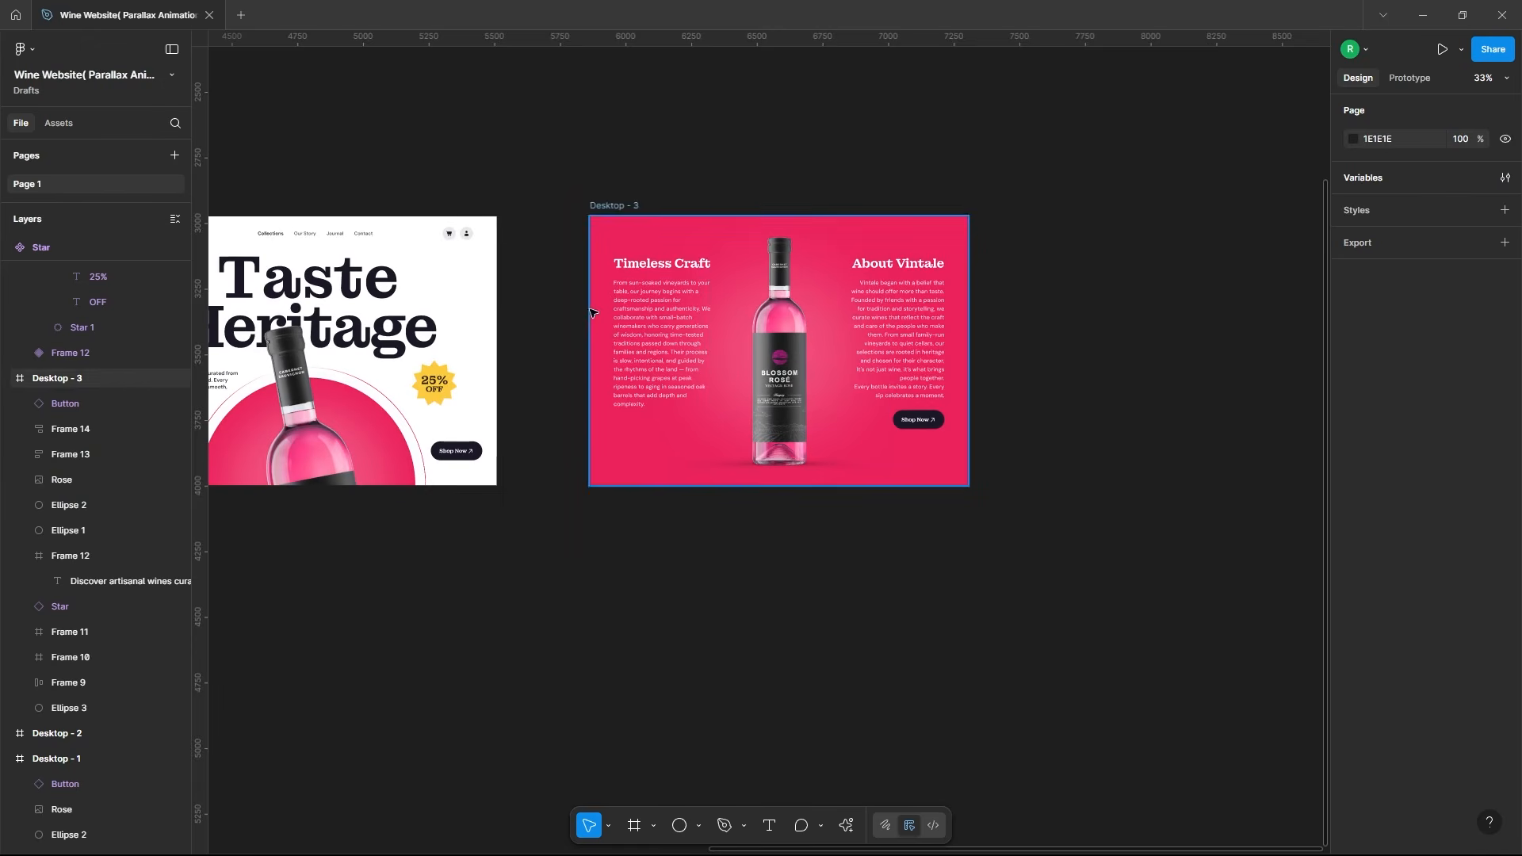
left_click(630, 279)
left_click(912, 295, "shift")
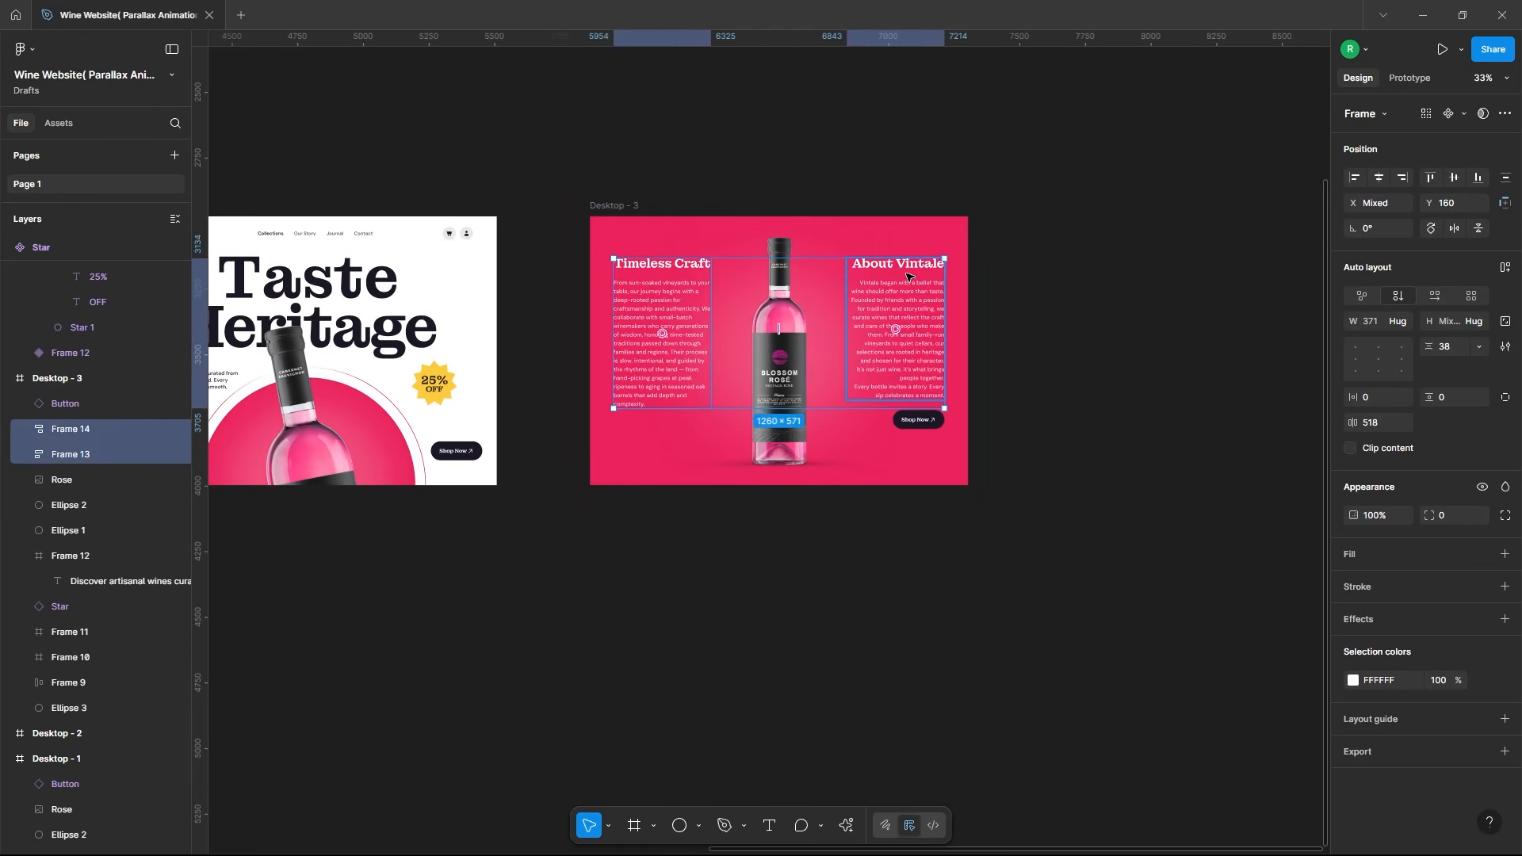
right_click(906, 282)
left_click(1084, 299)
scroll(1165, 333, "down", 4)
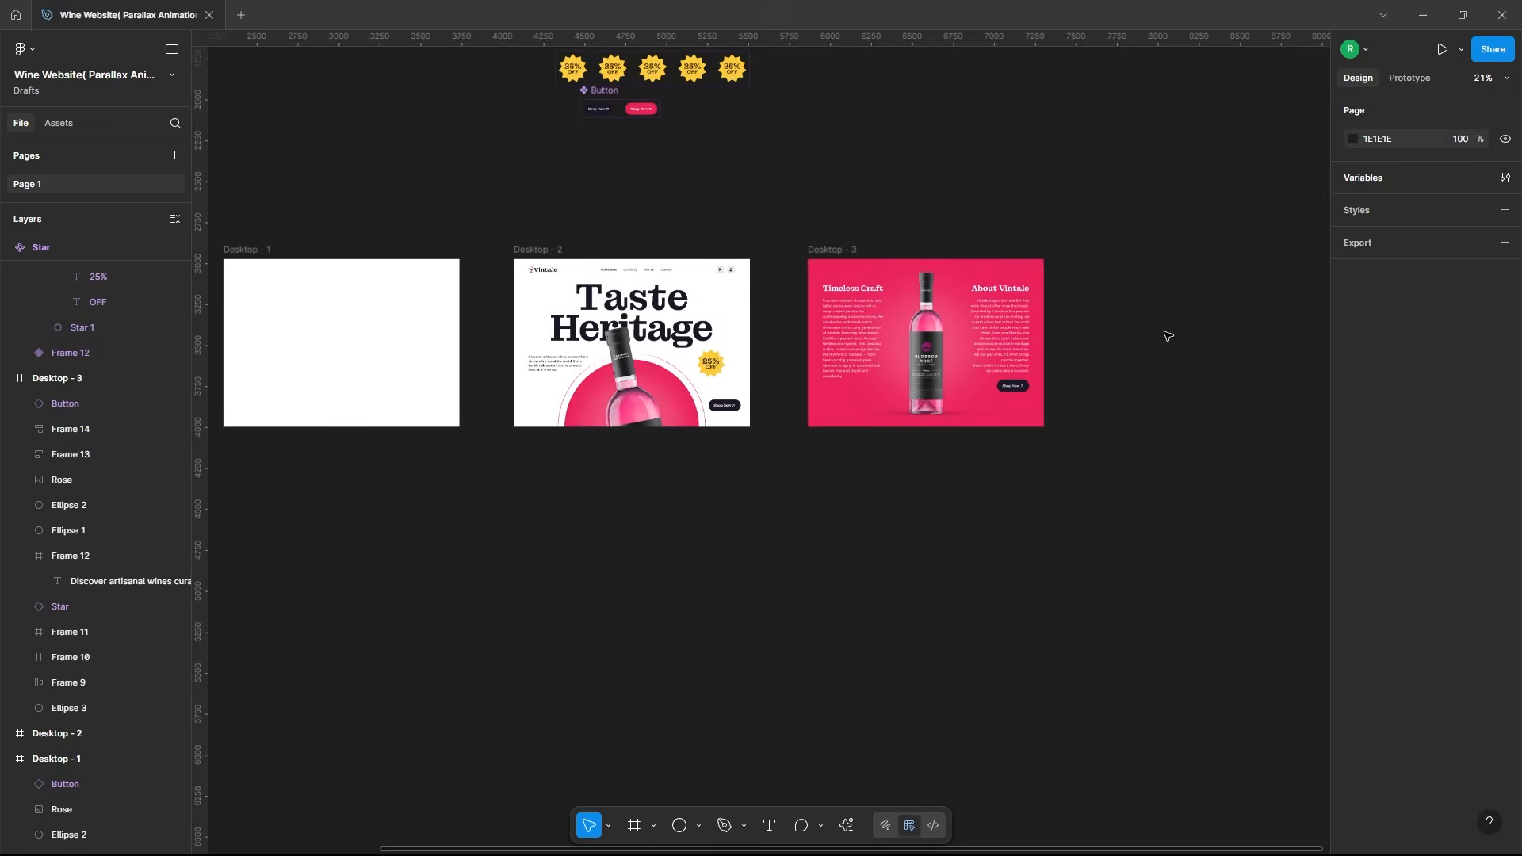
scroll(593, 305, "up", 3)
left_click(476, 241)
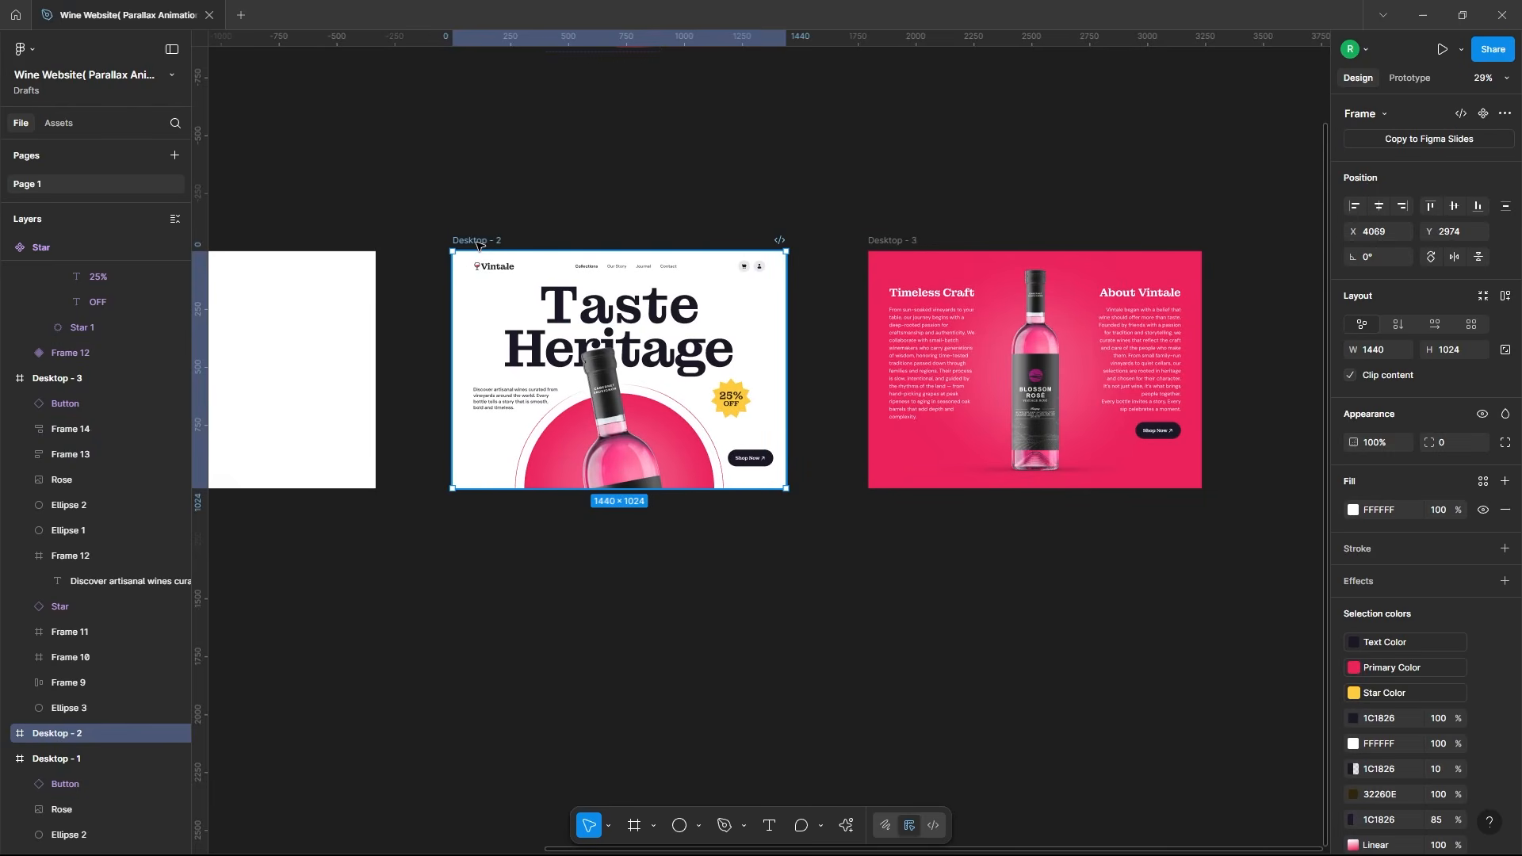
key("ctrl+v")
left_click_drag(531, 315, 536, 517)
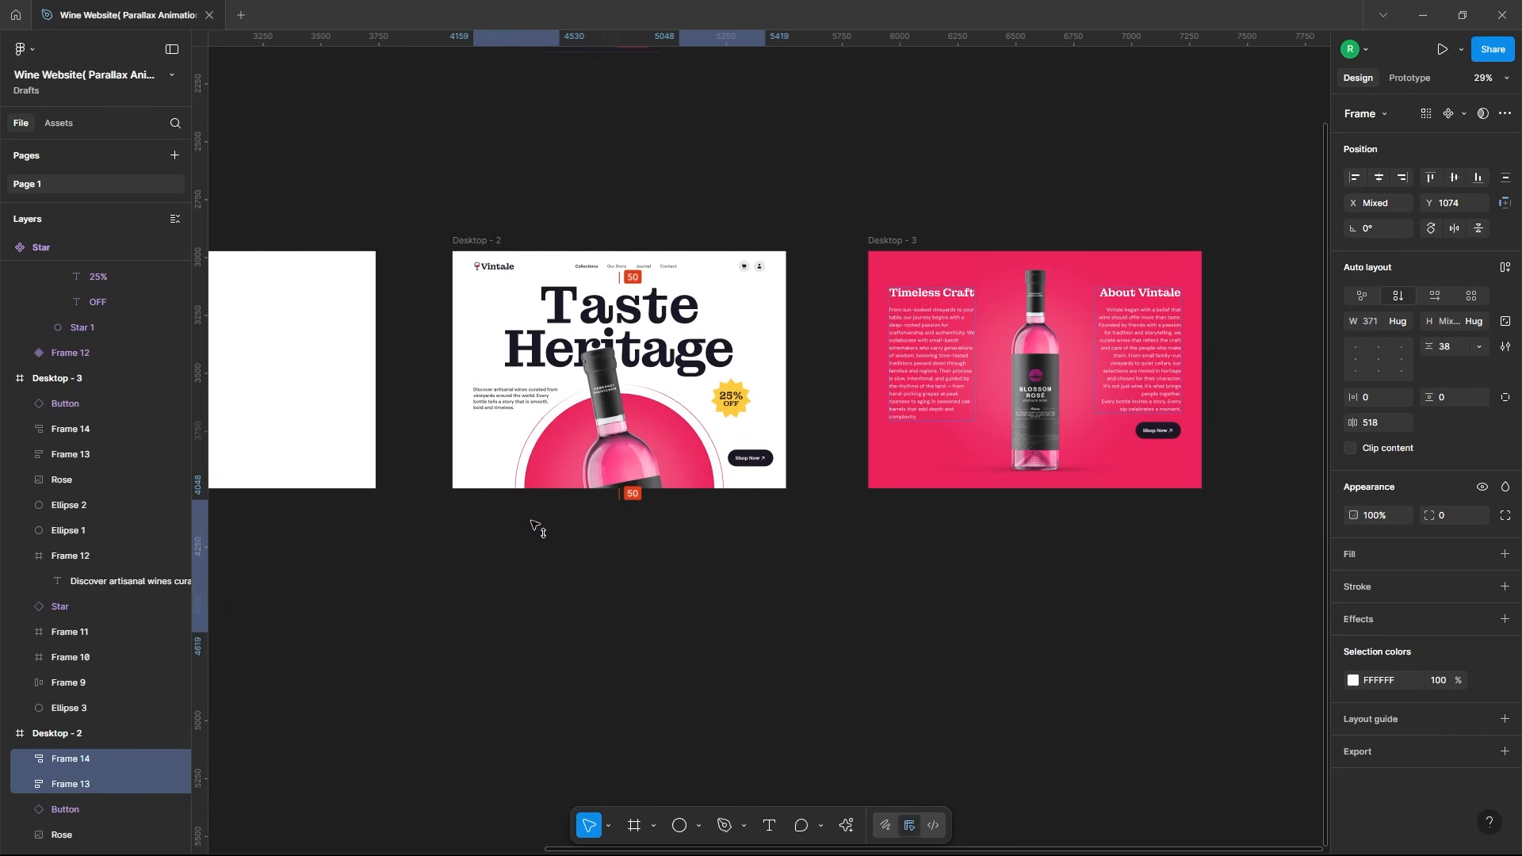
Step: Turn off clipping on Desktop - 2 and shift both text blocks further down, with About Vintale lower than Timeless Craft
left_click(477, 240)
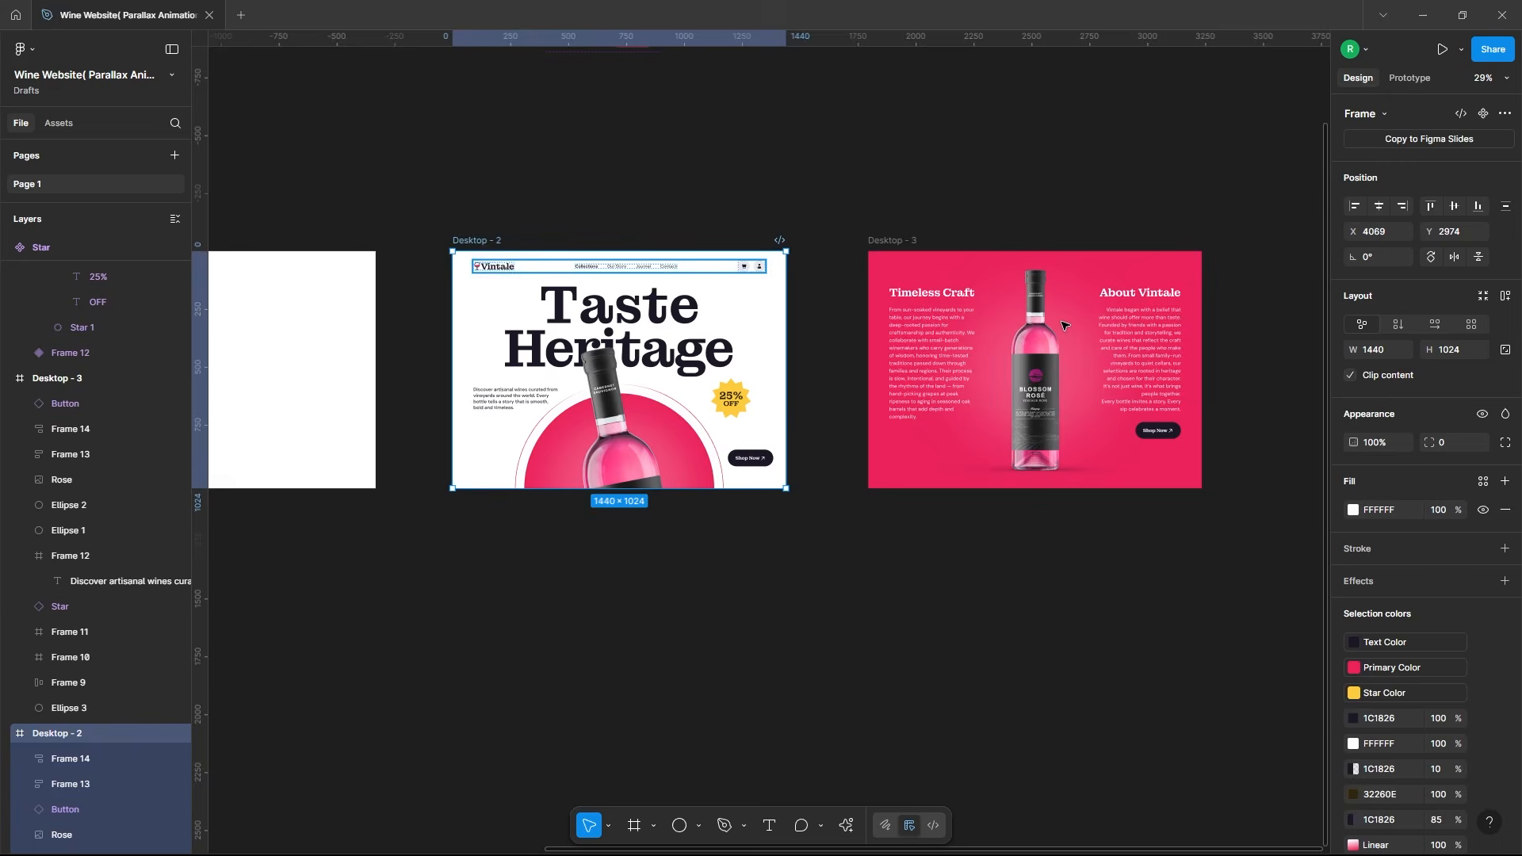
left_click(1350, 375)
scroll(446, 654, "up", 5)
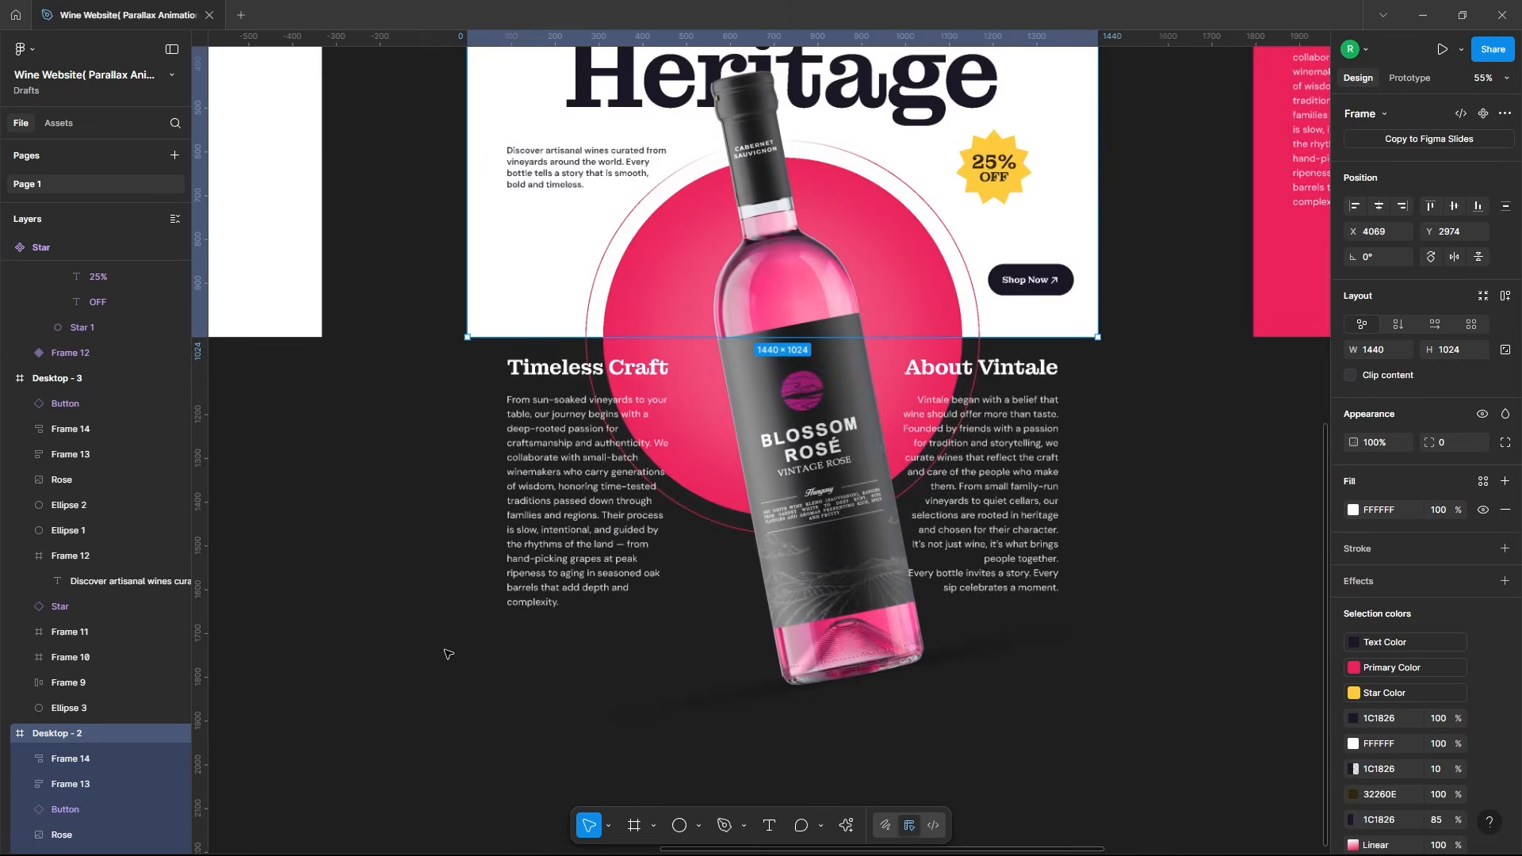
left_click(587, 444)
scroll(979, 435, "down", 2, "ctrl")
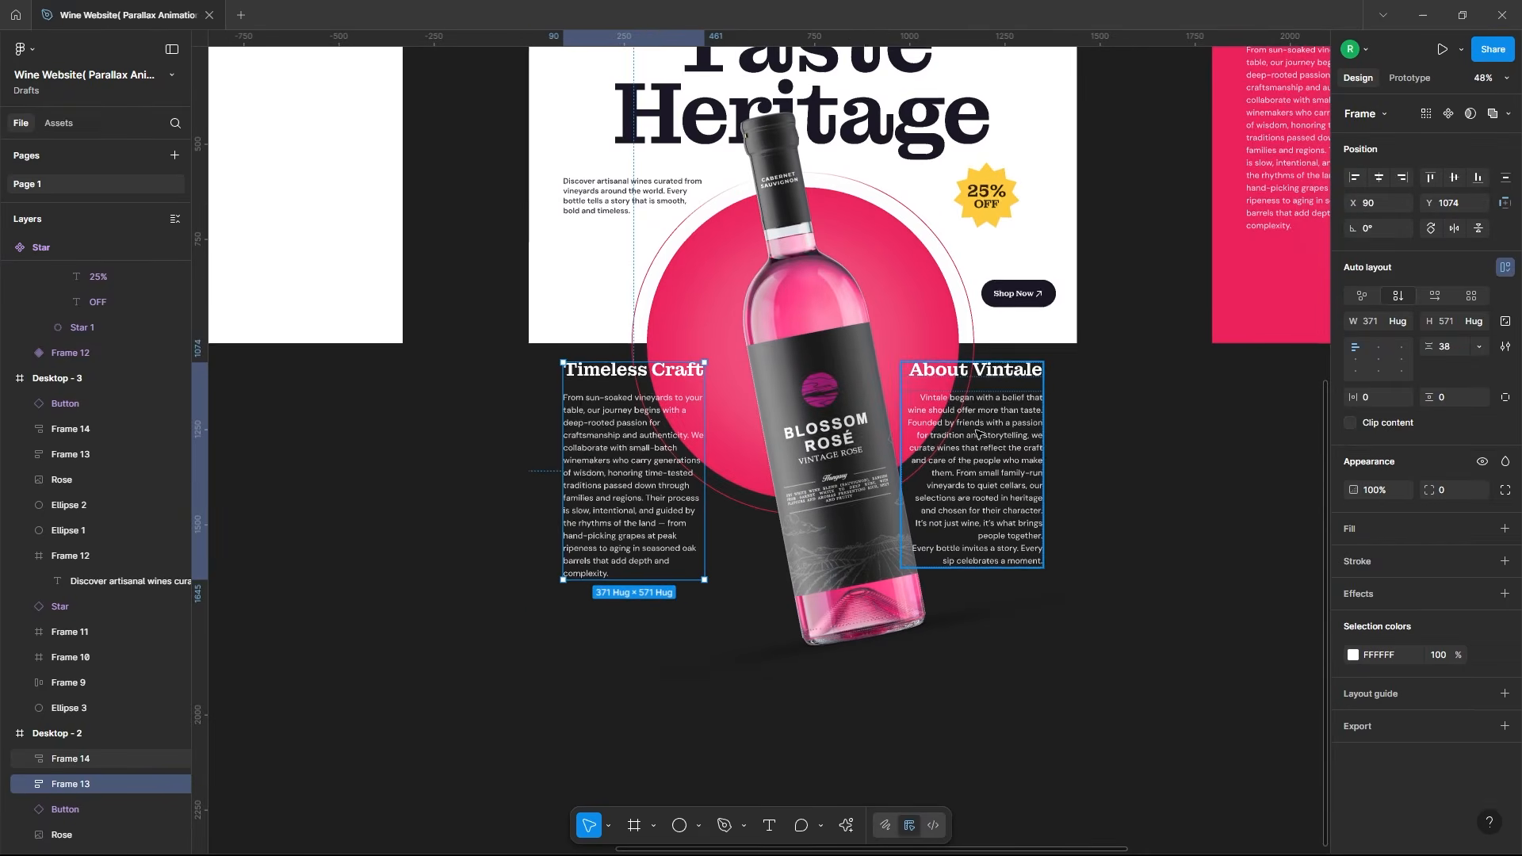
left_click_drag(994, 423, 995, 489)
left_click_drag(607, 407, 622, 458, "shift")
left_click(1076, 405)
Step: Bring the Shop Now button in Desktop - 2 to the front of its layers
scroll(507, 483, "down", 4, "ctrl")
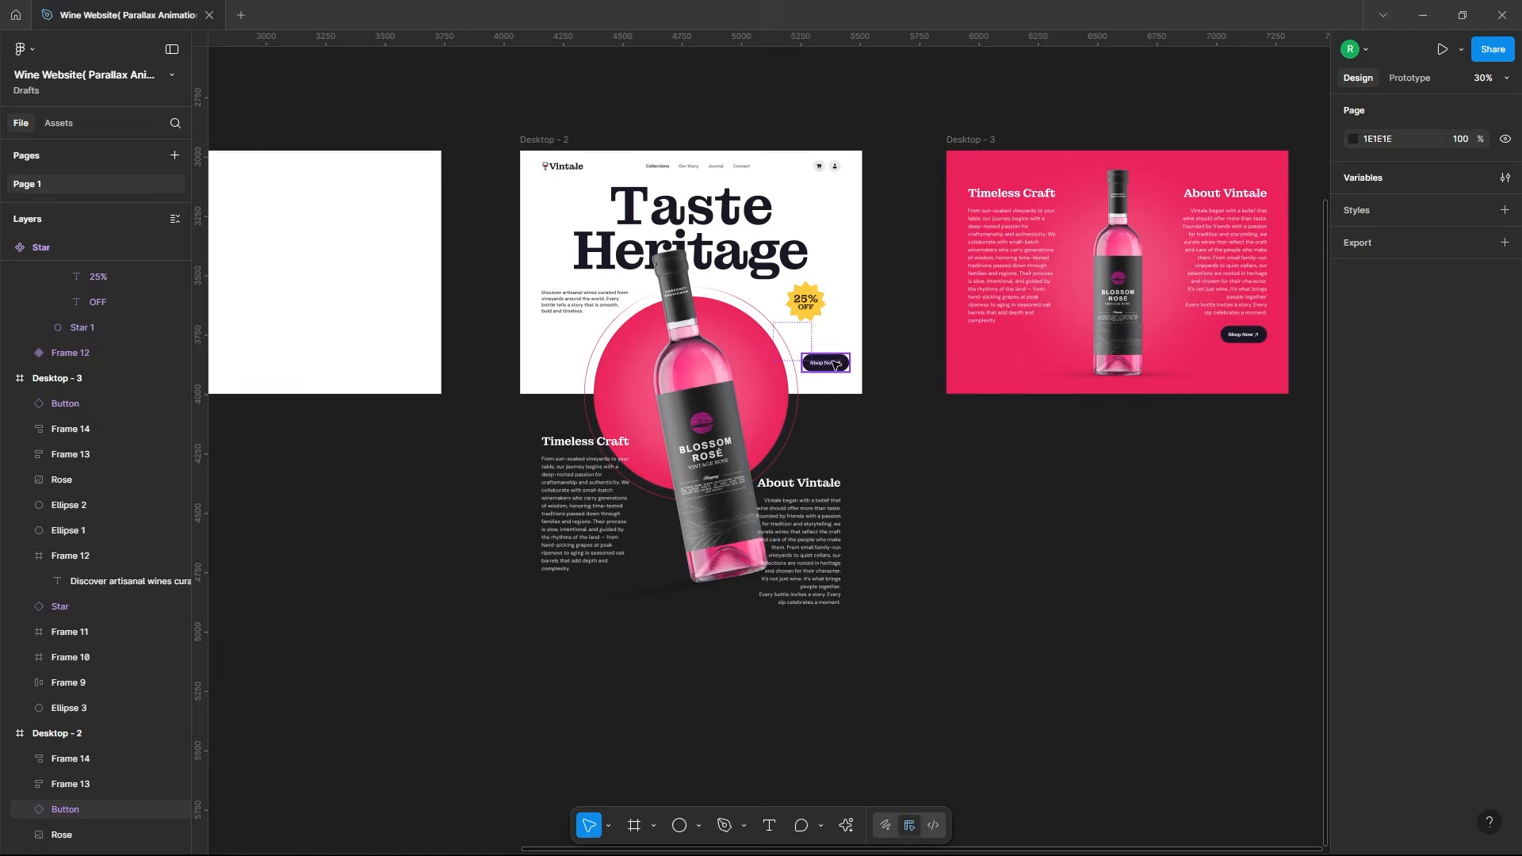
right_click(819, 365)
left_click(894, 415)
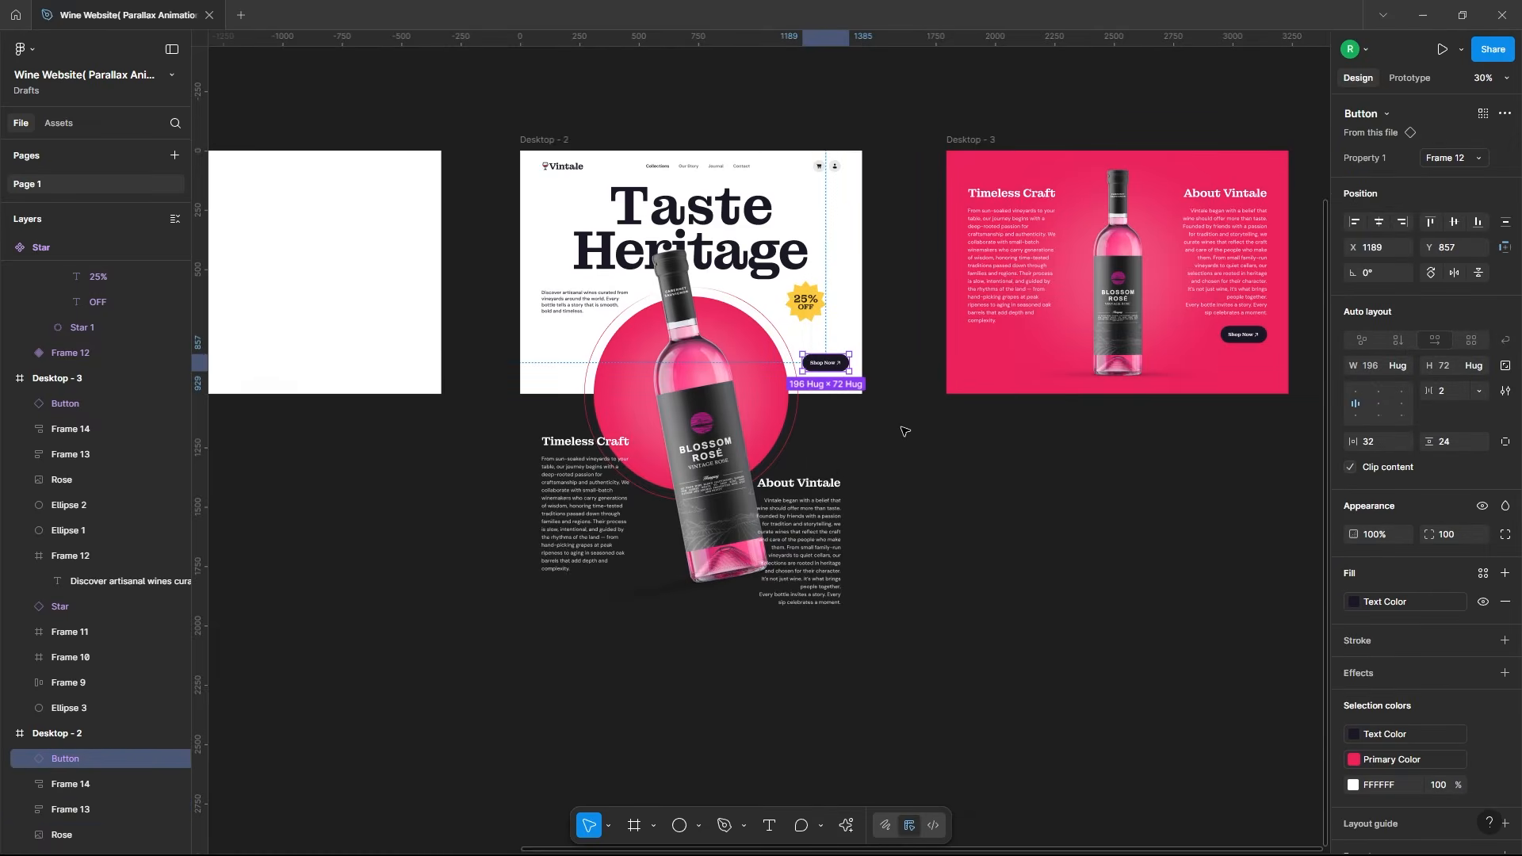
left_click(911, 460)
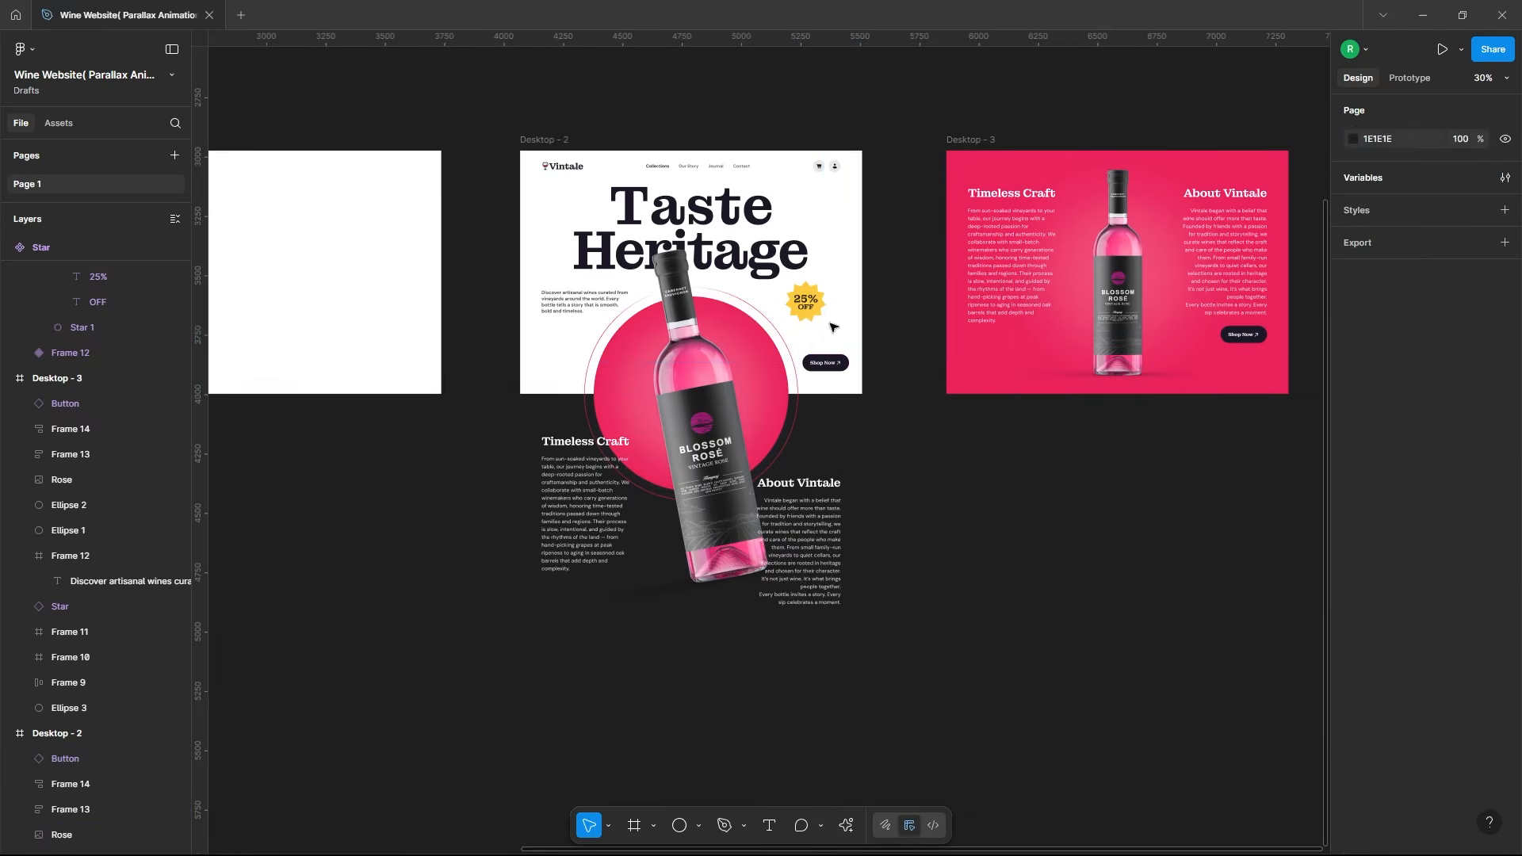
Step: Turn content clipping back on for the Desktop - 2 frame
left_click(530, 141)
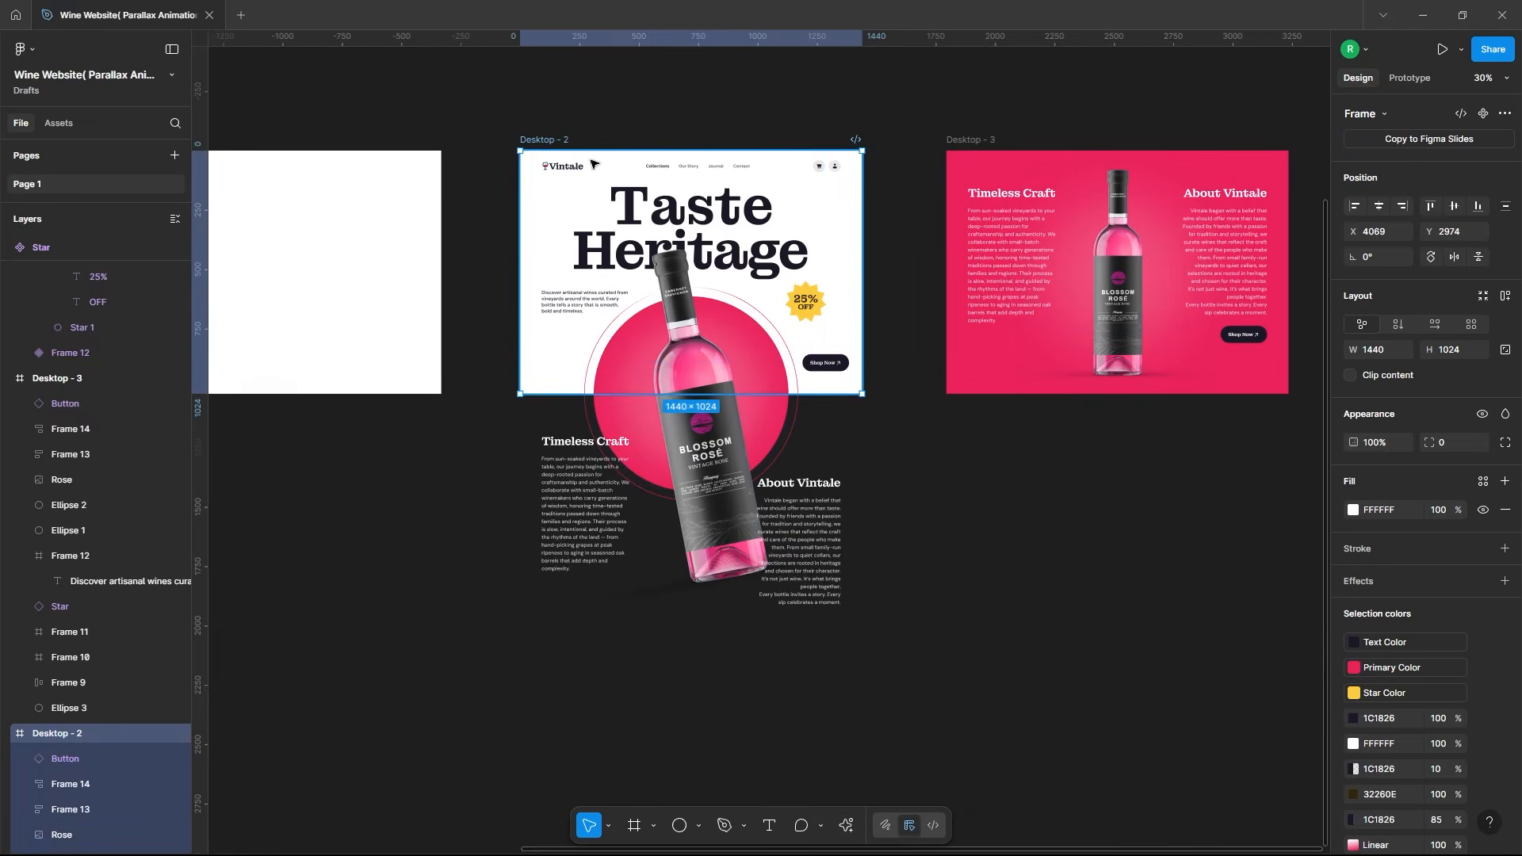
left_click(1350, 375)
left_click(1232, 492)
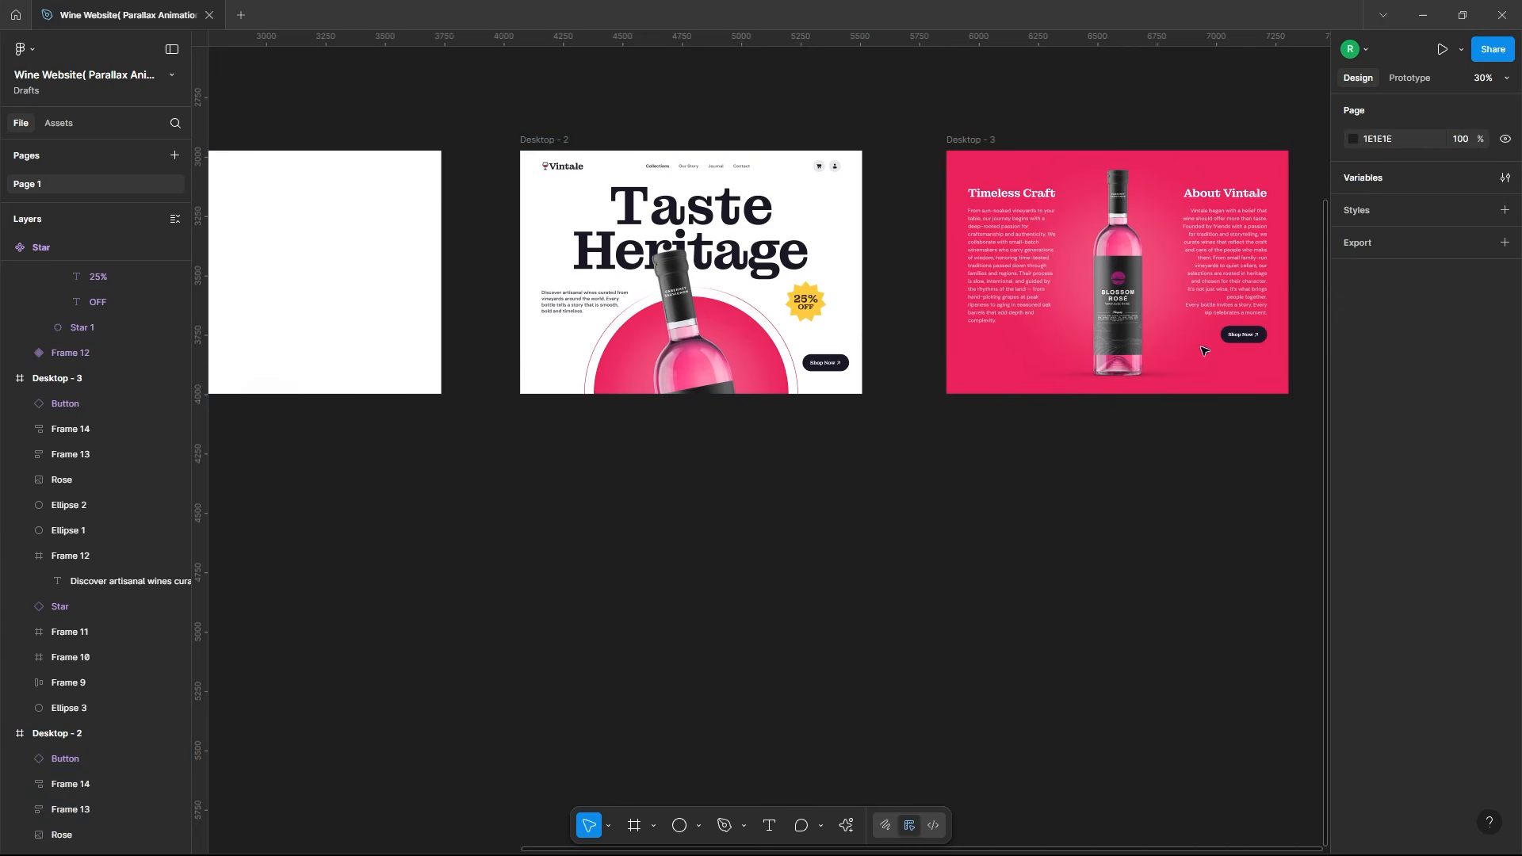
Step: Duplicate the Desktop - 3 frame to its right at X 7659, level with the original
left_click(968, 142)
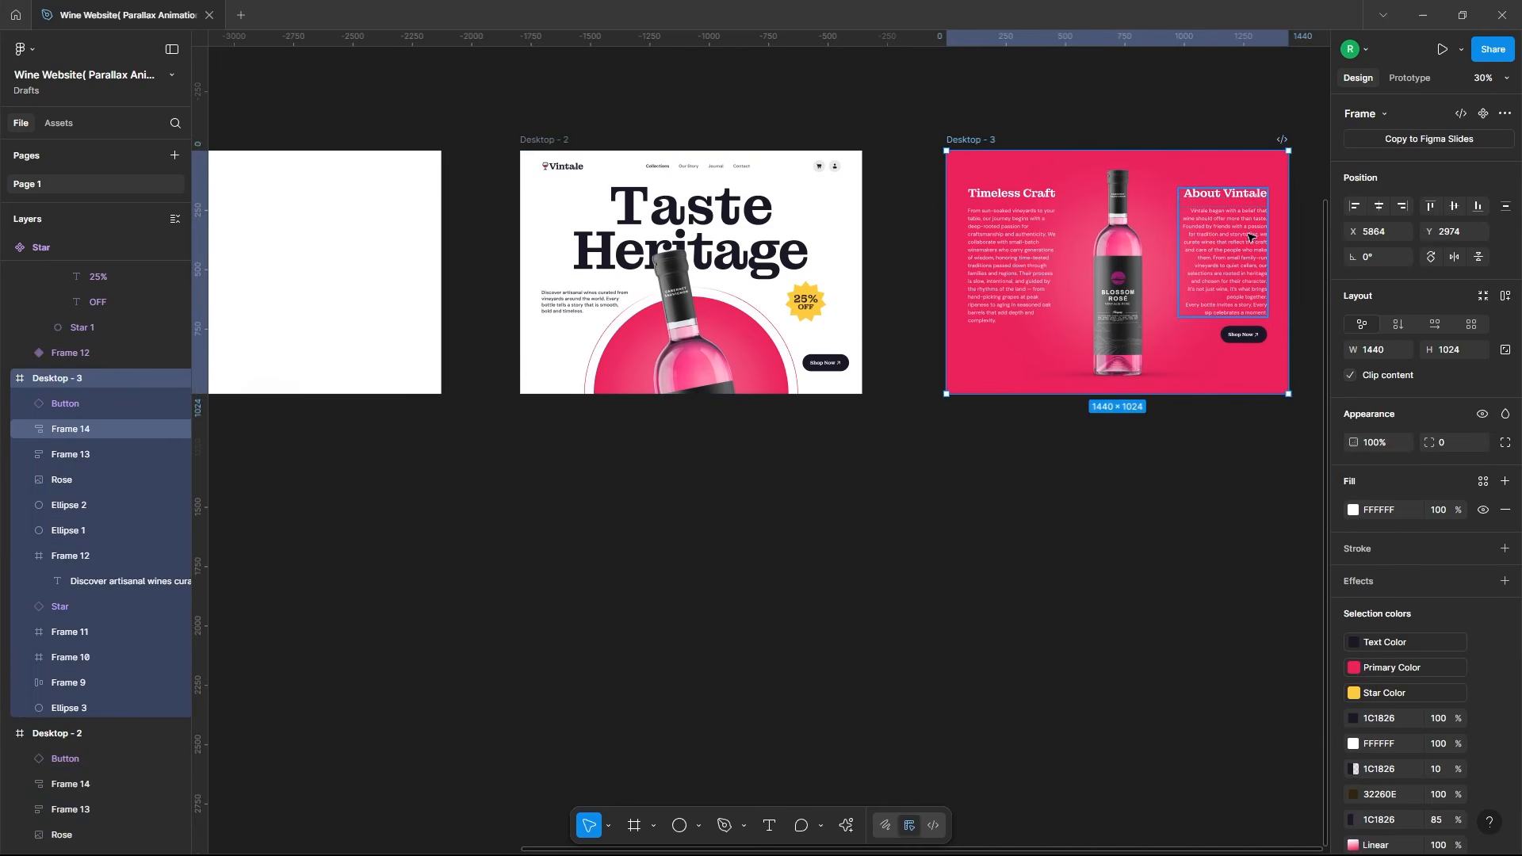
left_click(1198, 490)
scroll(1216, 513, "right", 5)
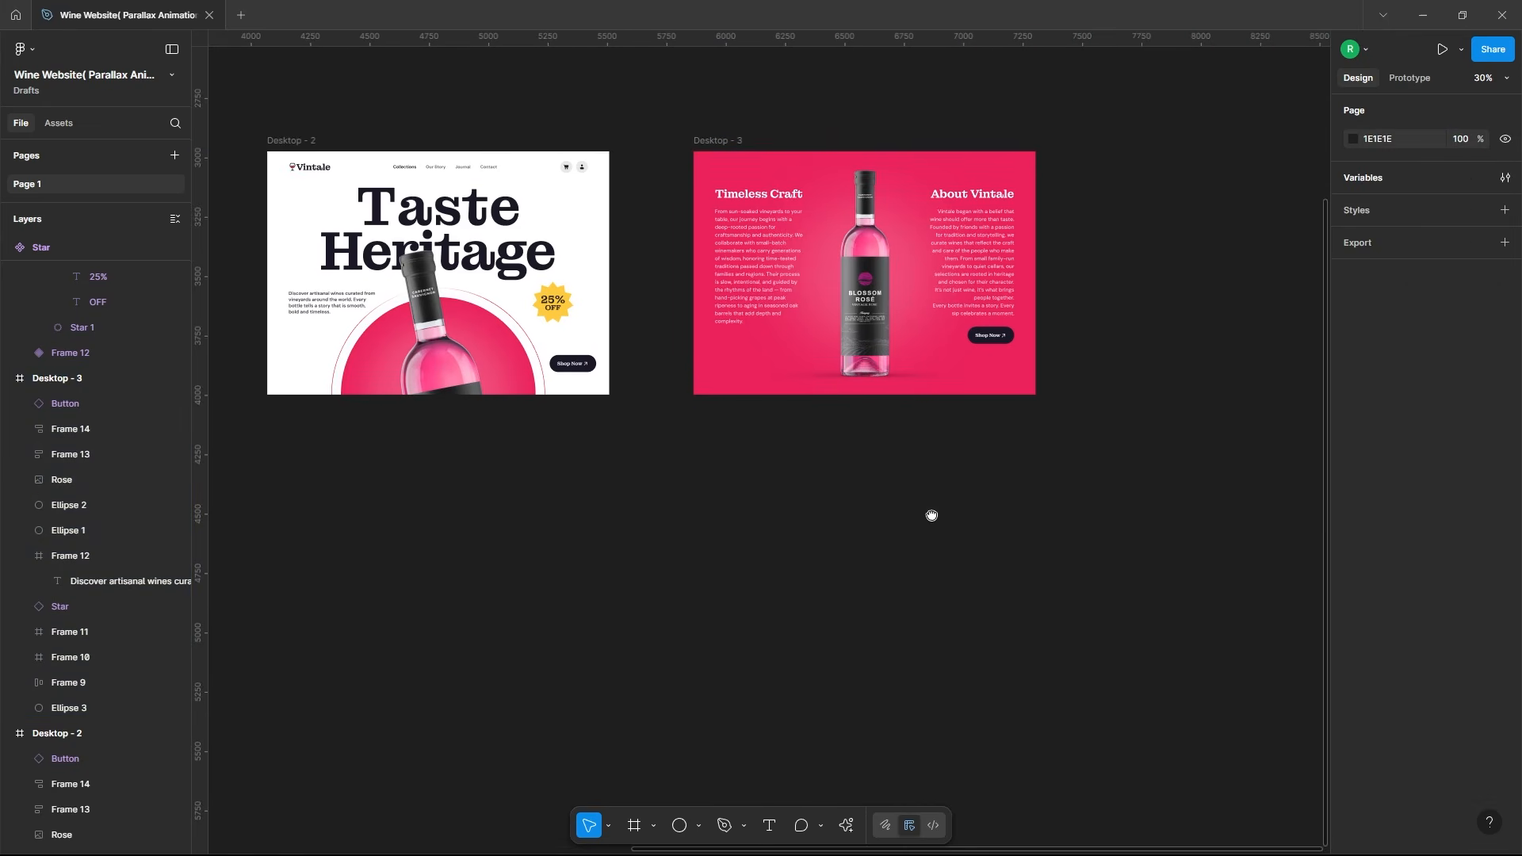
left_click(633, 151)
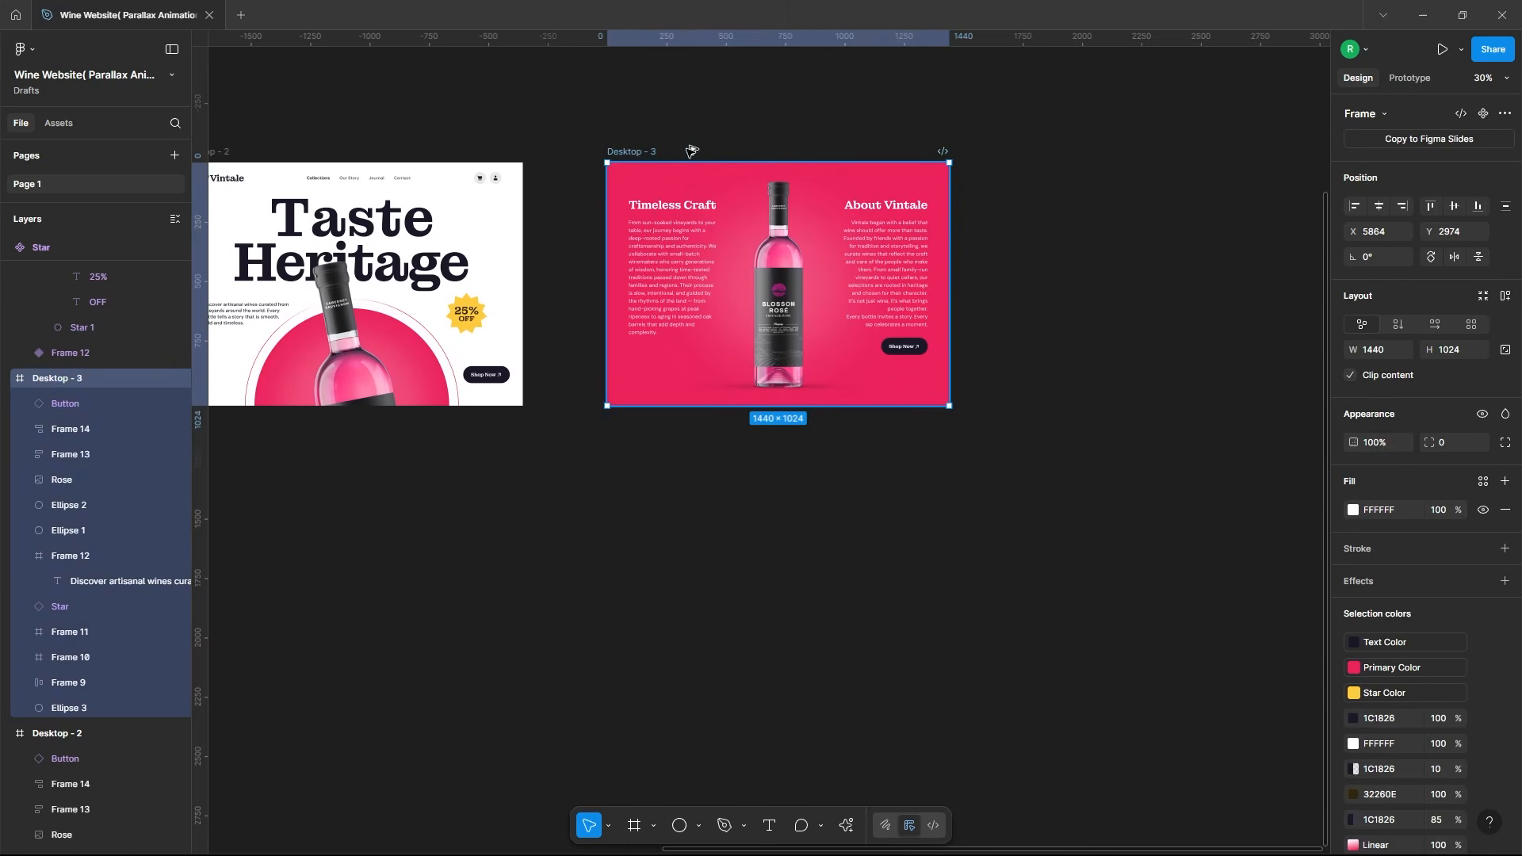
left_click_drag(692, 150, 1117, 151)
scroll(535, 335, "down", 2)
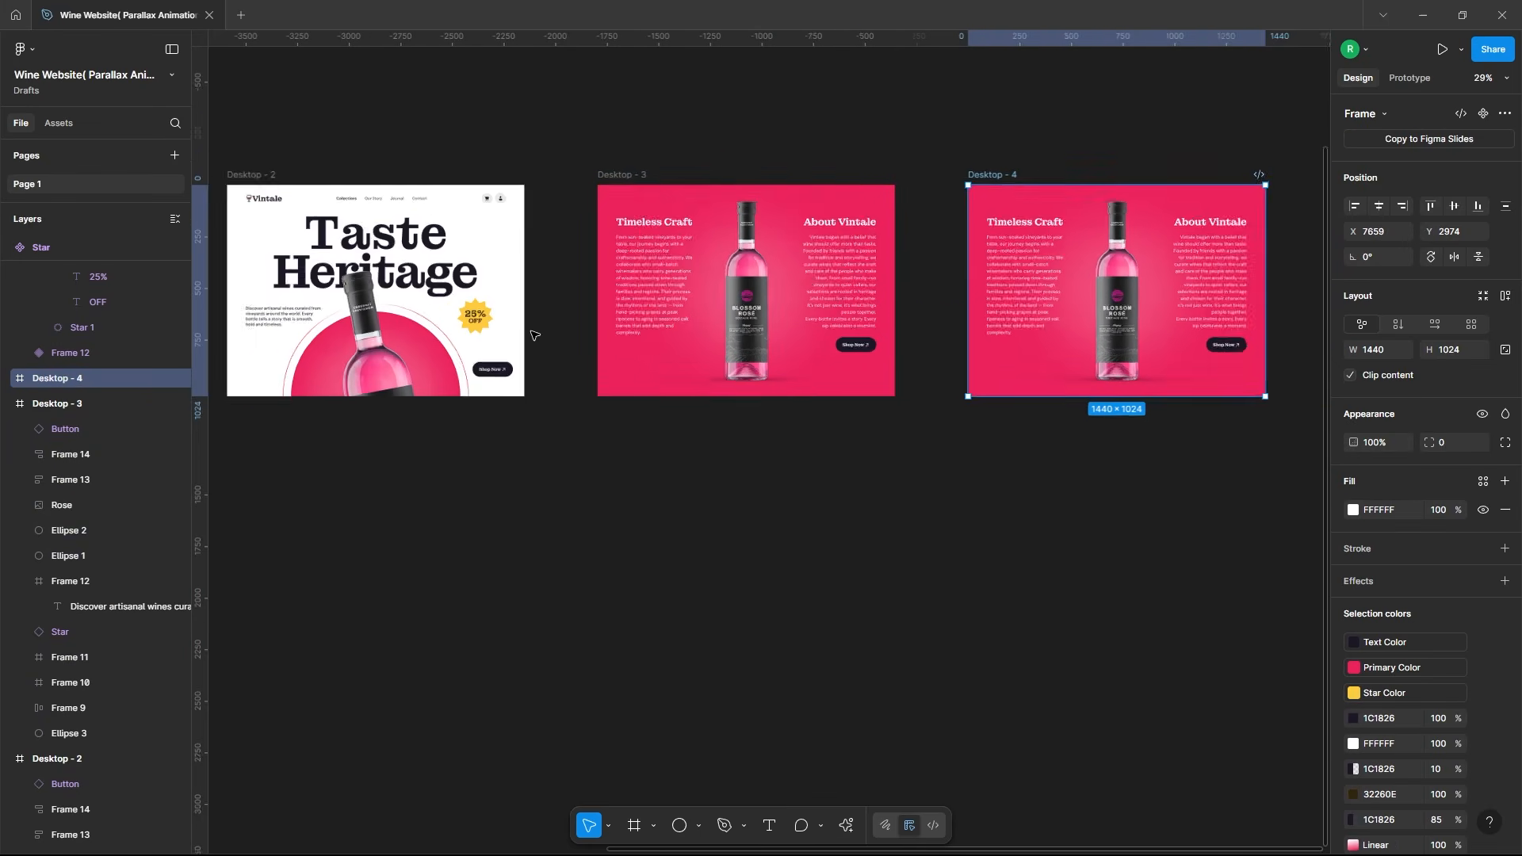
Step: Move the Timeless Craft and About Vintale text blocks and the Shop Now button up beyond the top edge of Desktop - 4
scroll(535, 336, "down", 2)
scroll(1084, 272, "up", 3)
left_click(1128, 282)
scroll(773, 184, "up", 3)
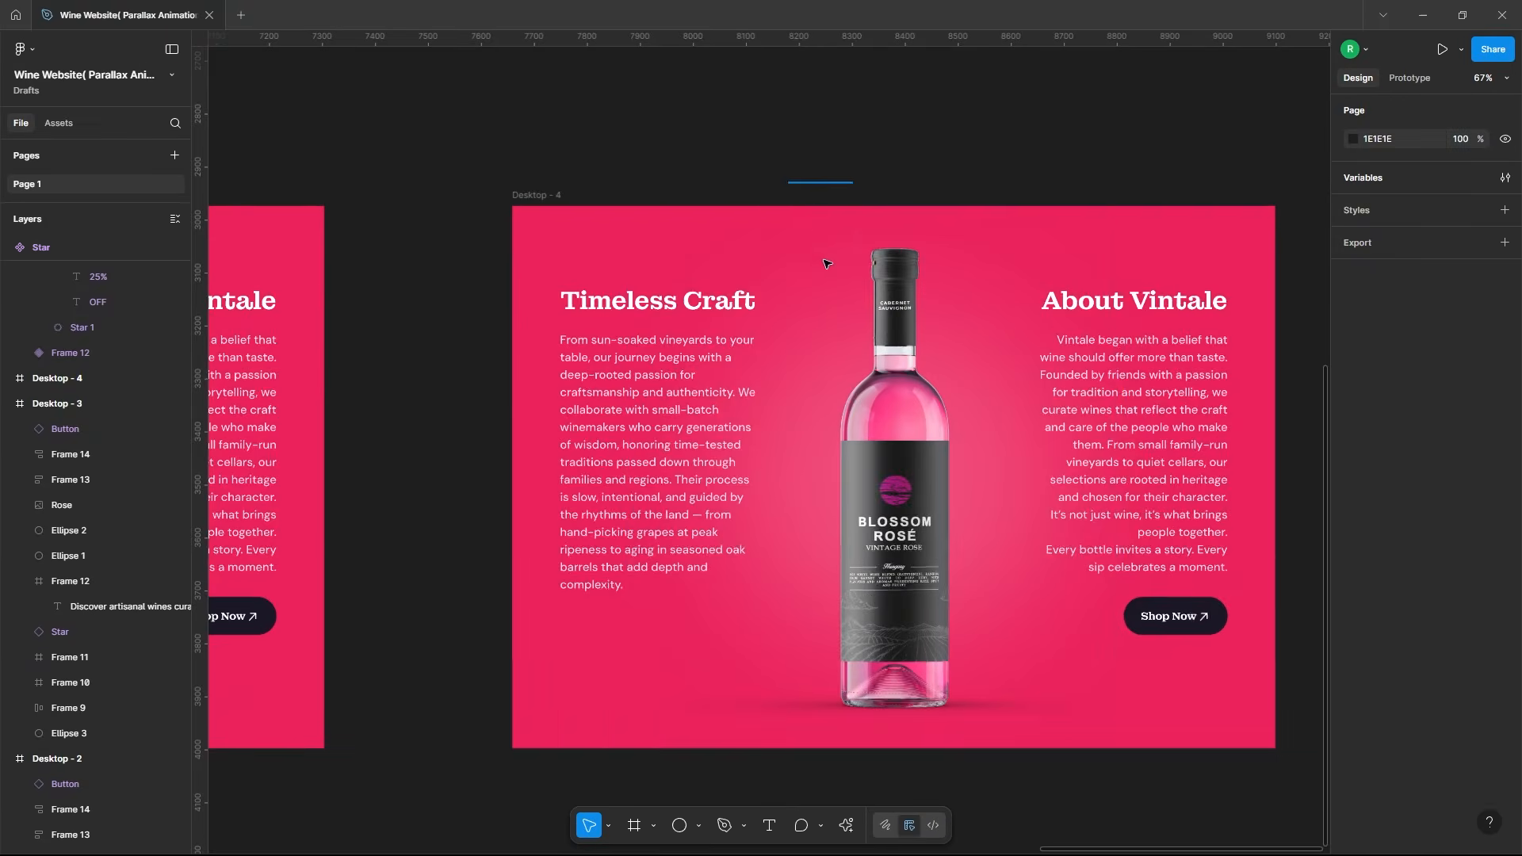
scroll(618, 176, "down", 1)
left_click(614, 388)
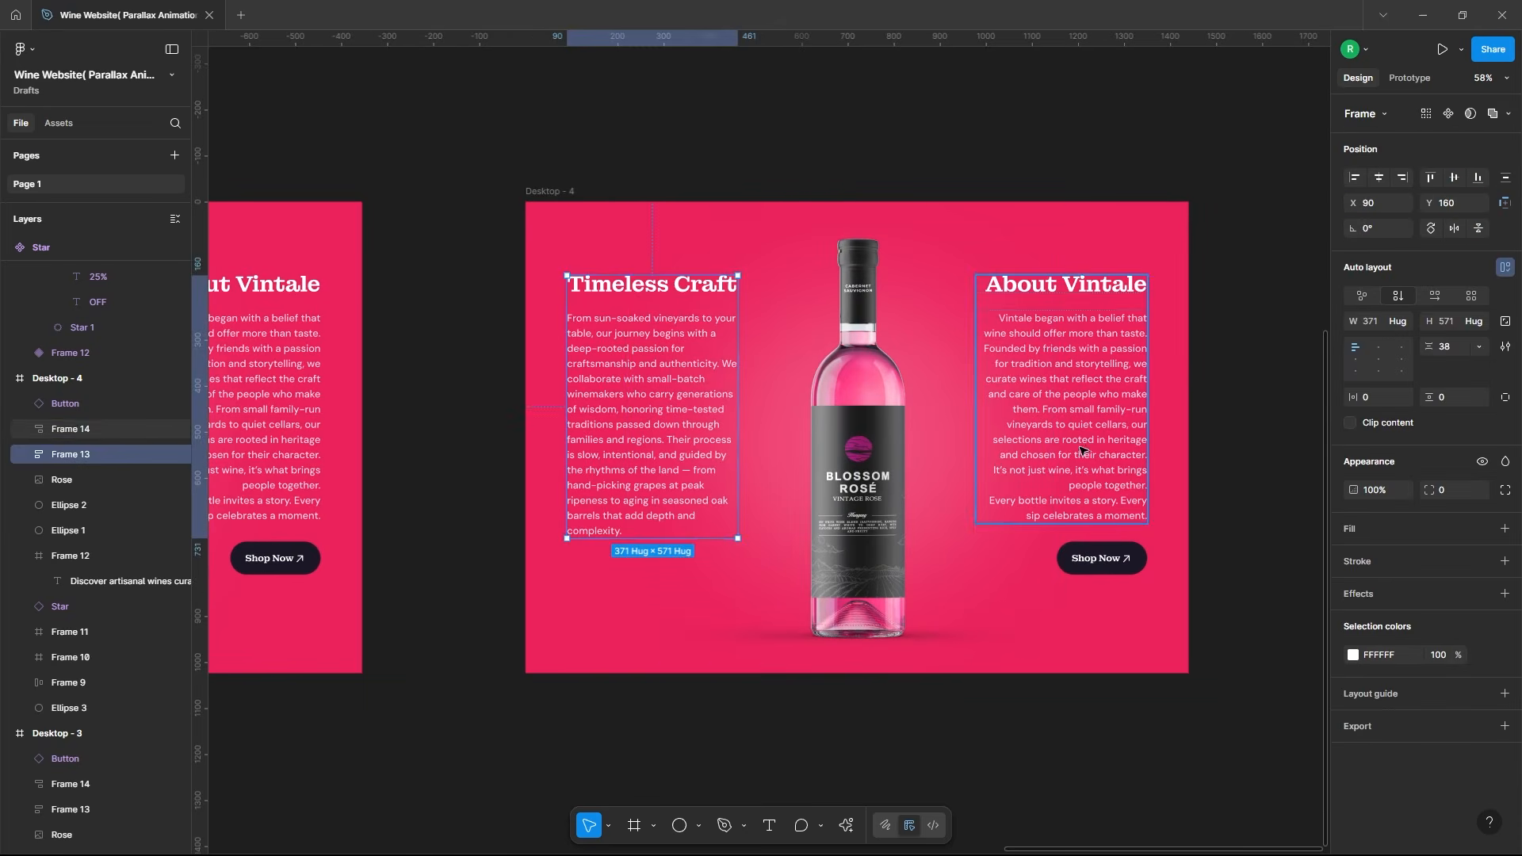
left_click_drag(645, 444, 646, 393)
left_click(1102, 420, "shift")
left_click_drag(1090, 416, 1086, 111)
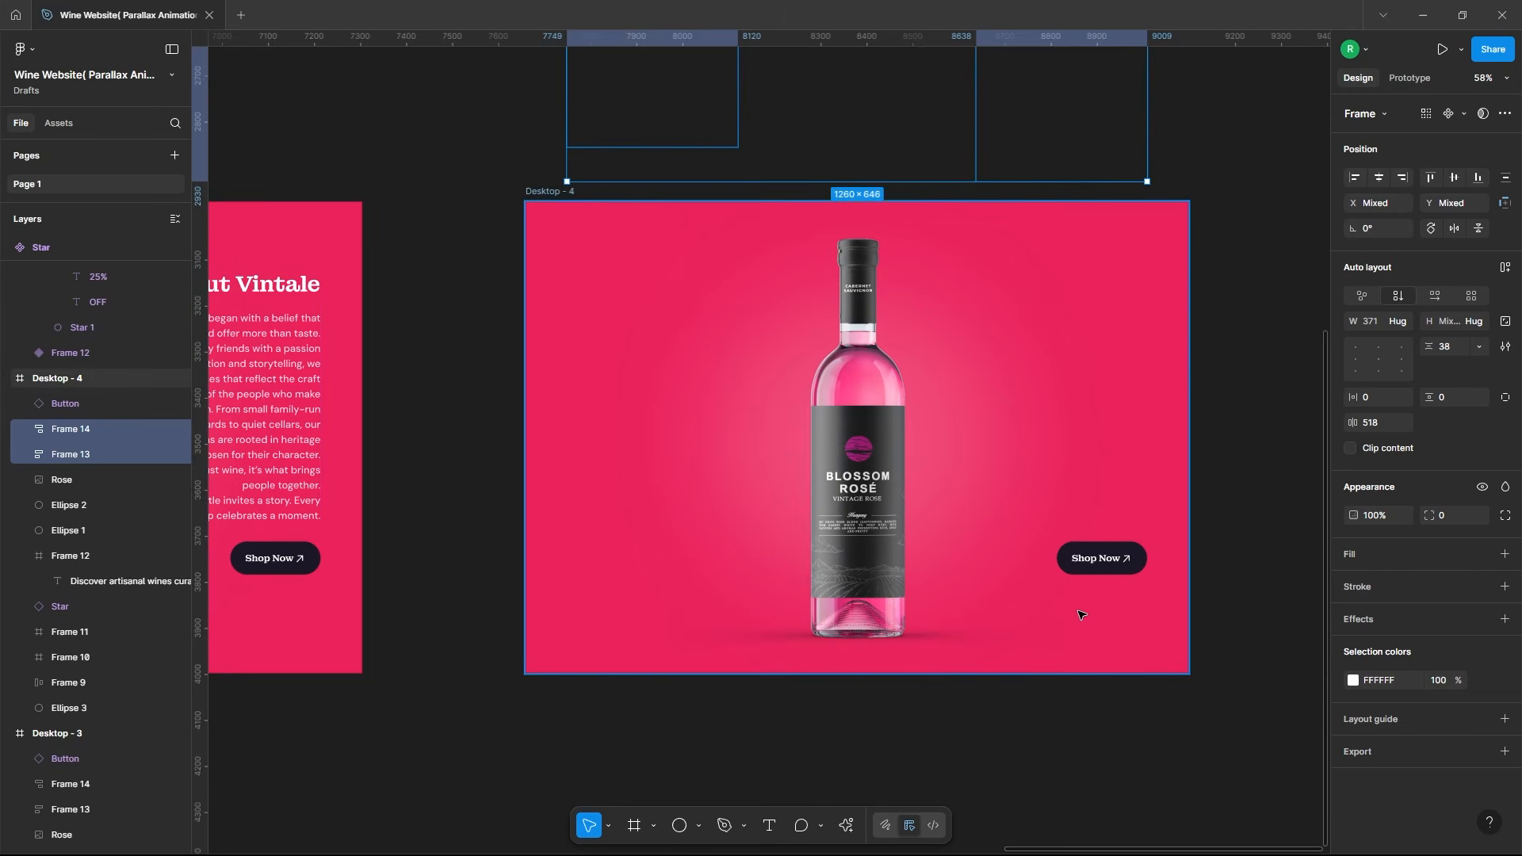
left_click(1113, 565)
left_click_drag(1109, 559, 1112, 189)
Step: Raise both text blocks above Desktop - 4 so they clear the Shop Now button, with the frame's clipping turned off only meanwhile
left_click(549, 190)
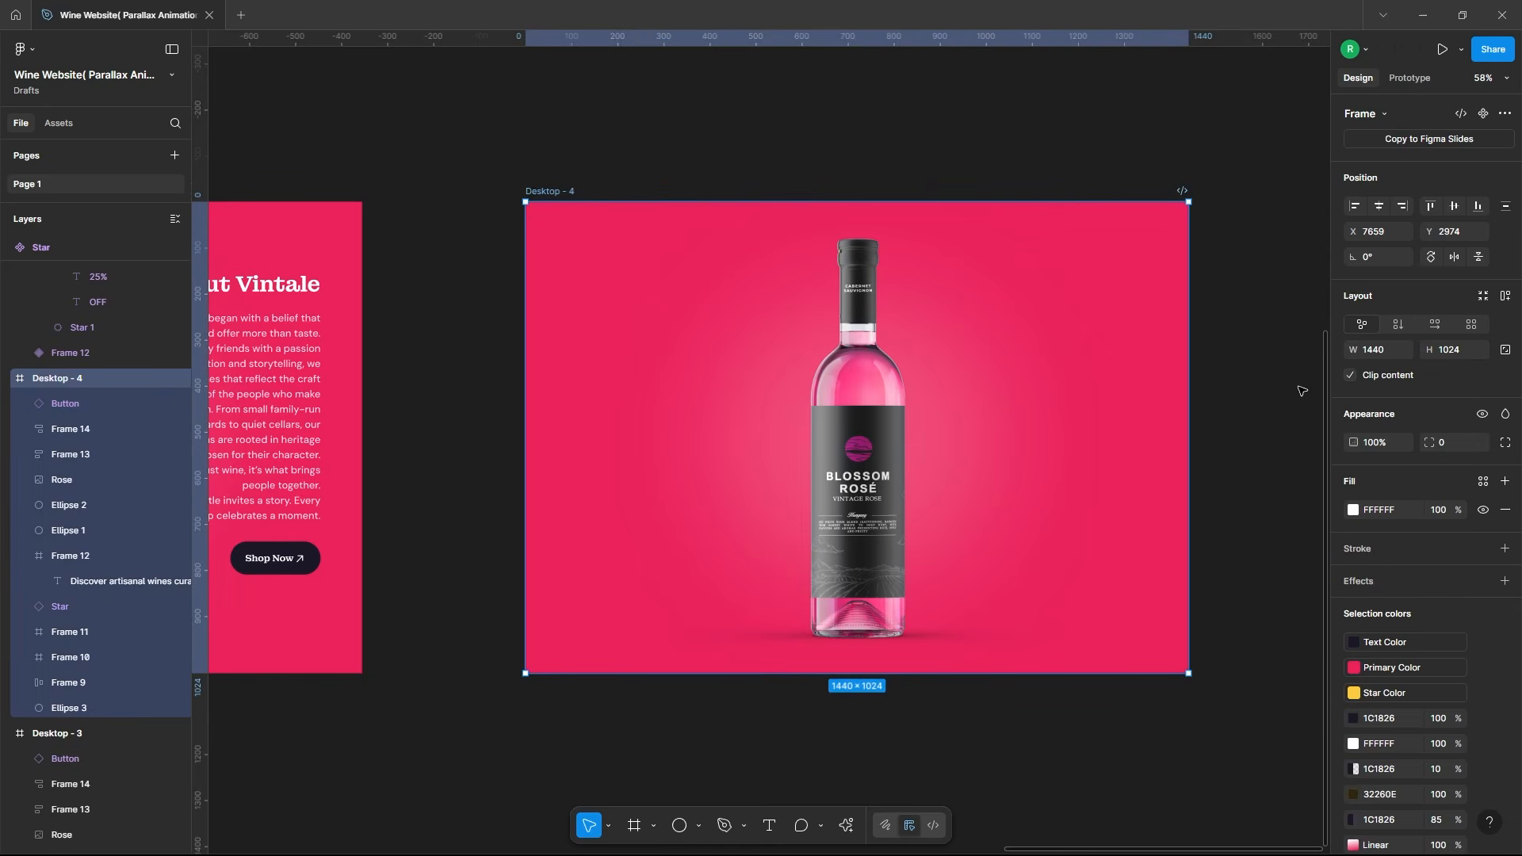
left_click(1351, 376)
scroll(770, 562, "down", 4)
left_click(954, 268)
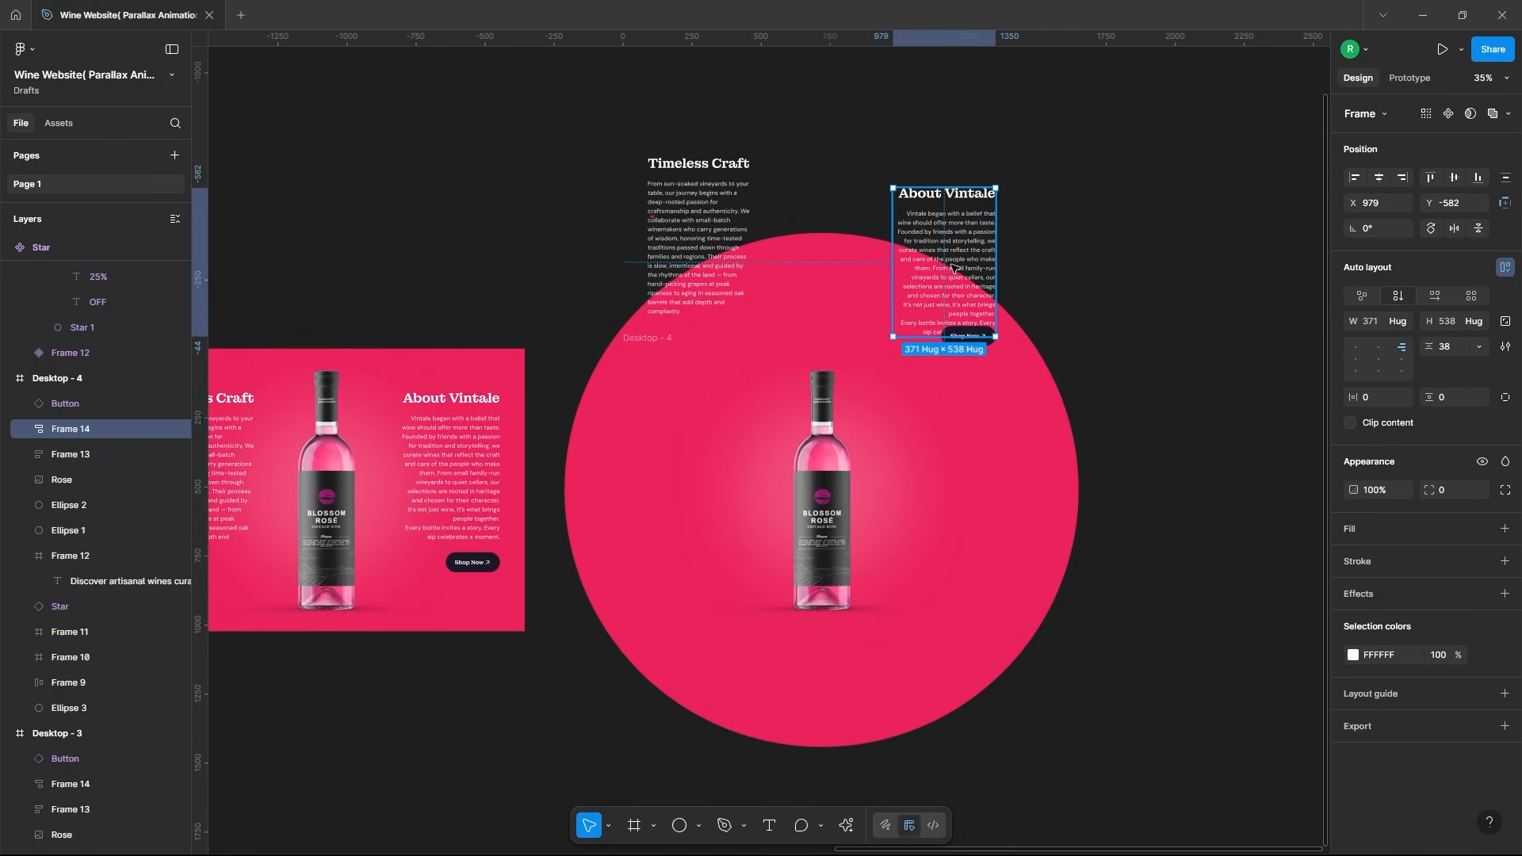
left_click(678, 221, "shift")
left_click_drag(963, 262, 969, 247)
left_click(667, 338)
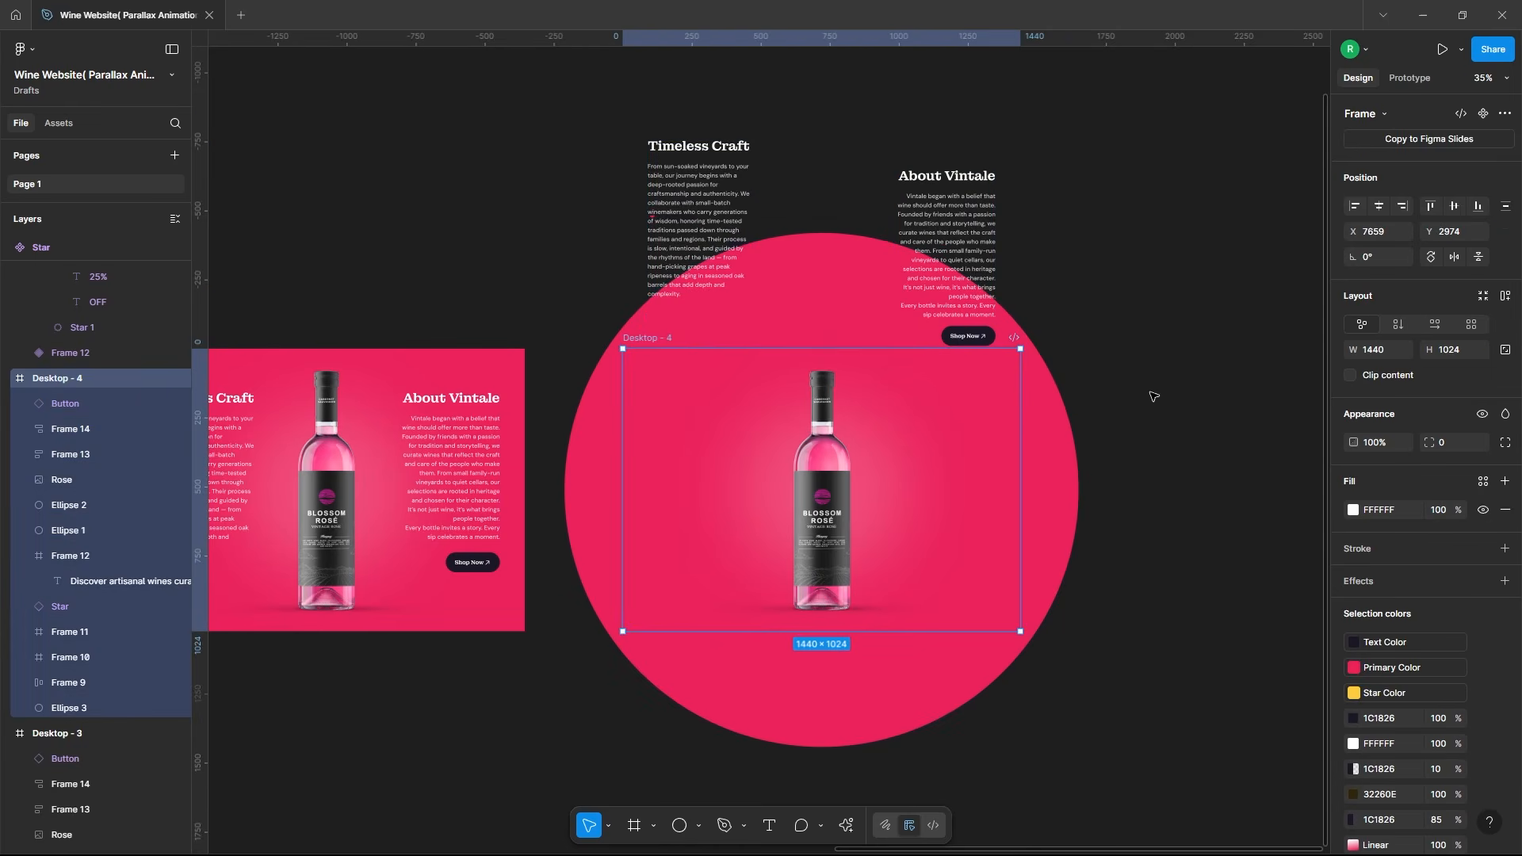
left_click(1351, 376)
Step: Move the large pink circle, Ellipse 1, in Desktop - 4 straight up to Y -1238
left_click(981, 573)
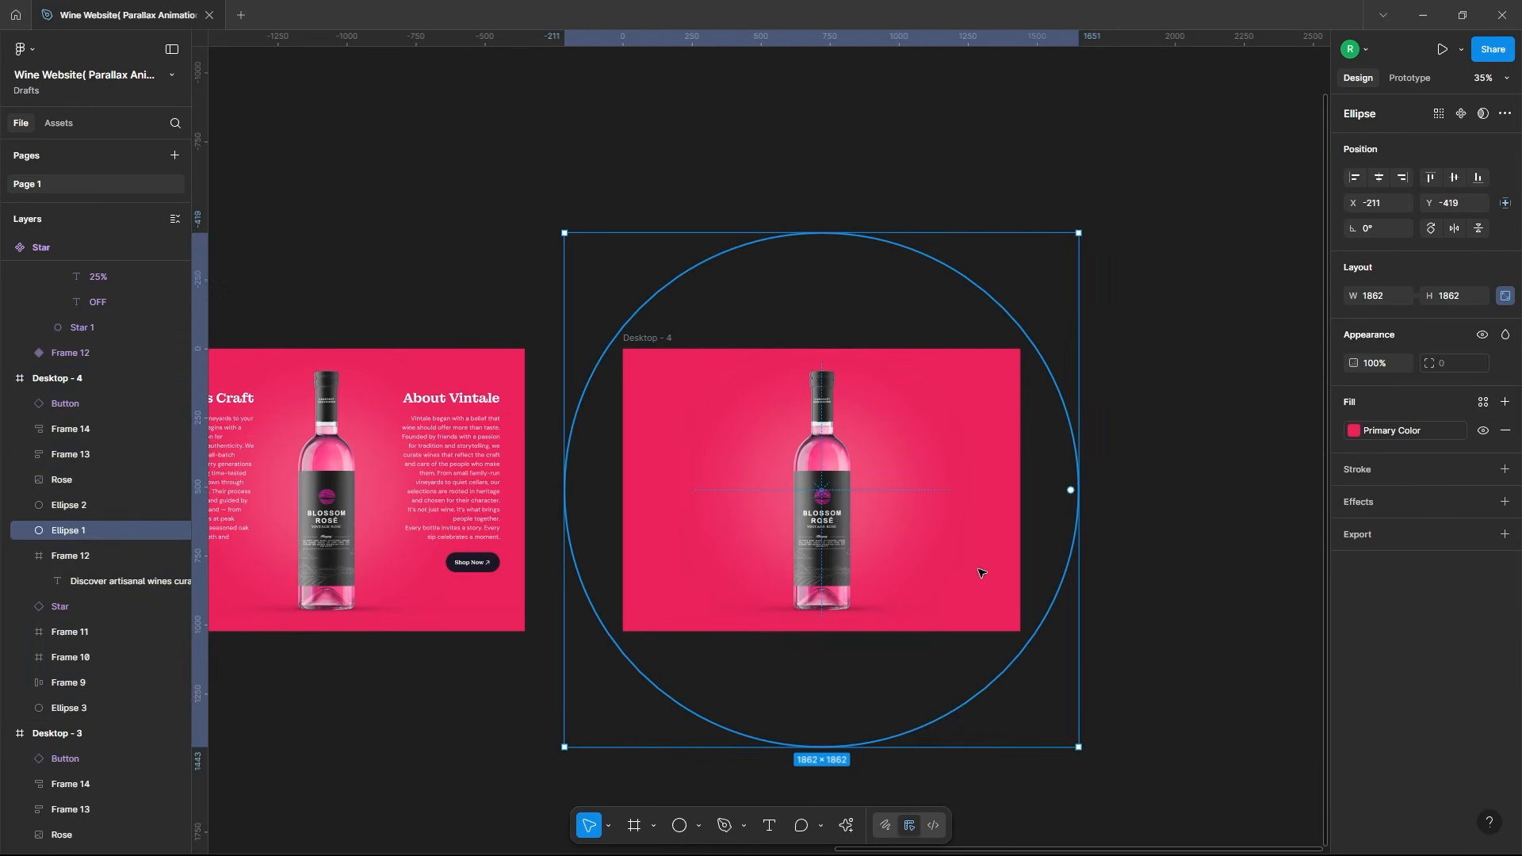
left_click_drag(966, 596, 967, 389)
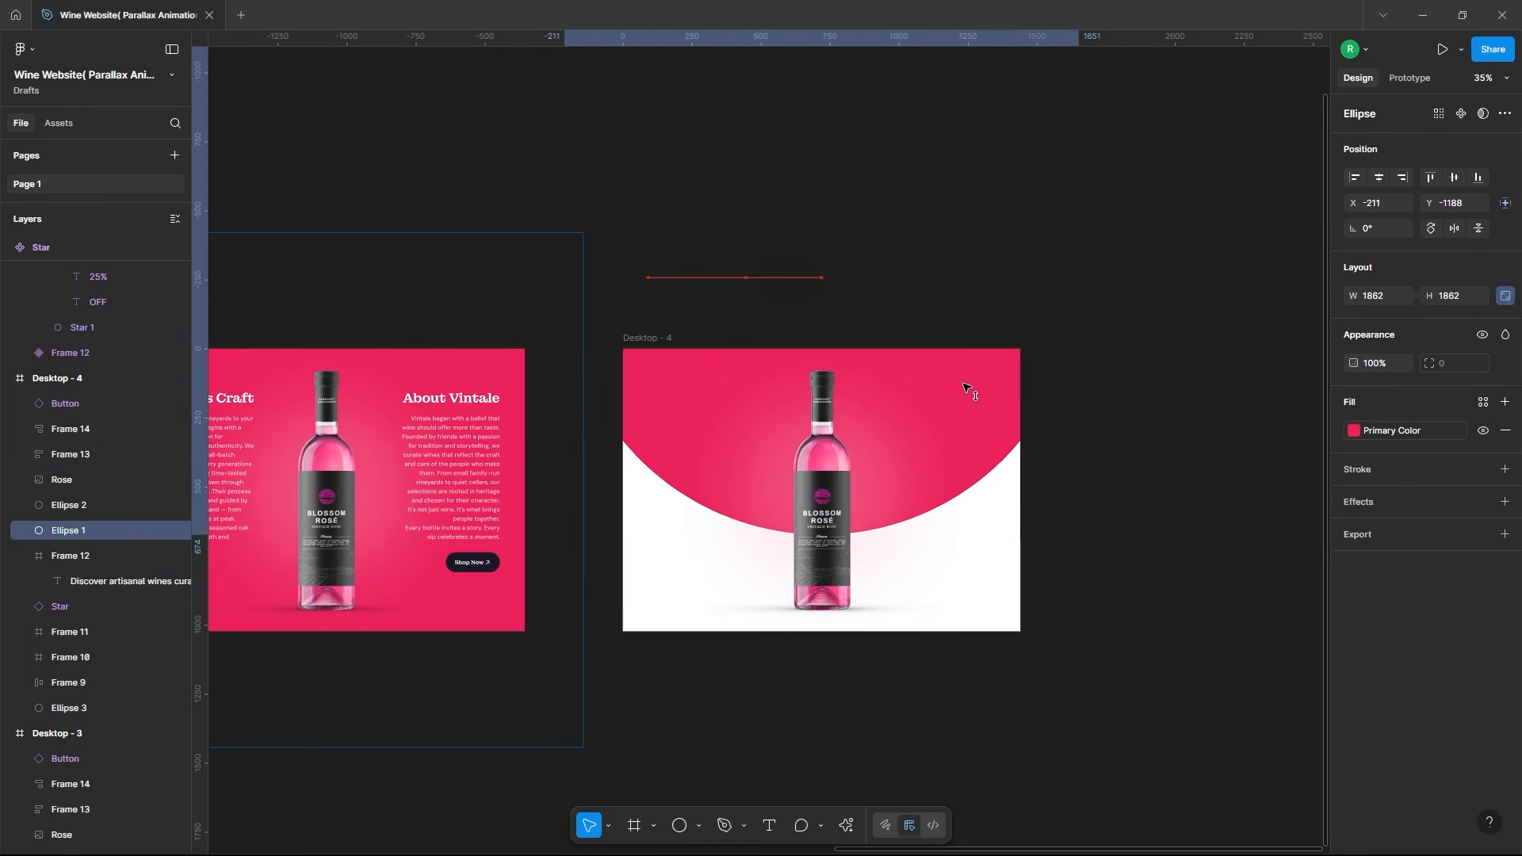
key("alt")
key("shift+Up")
key("shift+Up")
key("shift+Up")
key("shift+Up")
key("shift+Up")
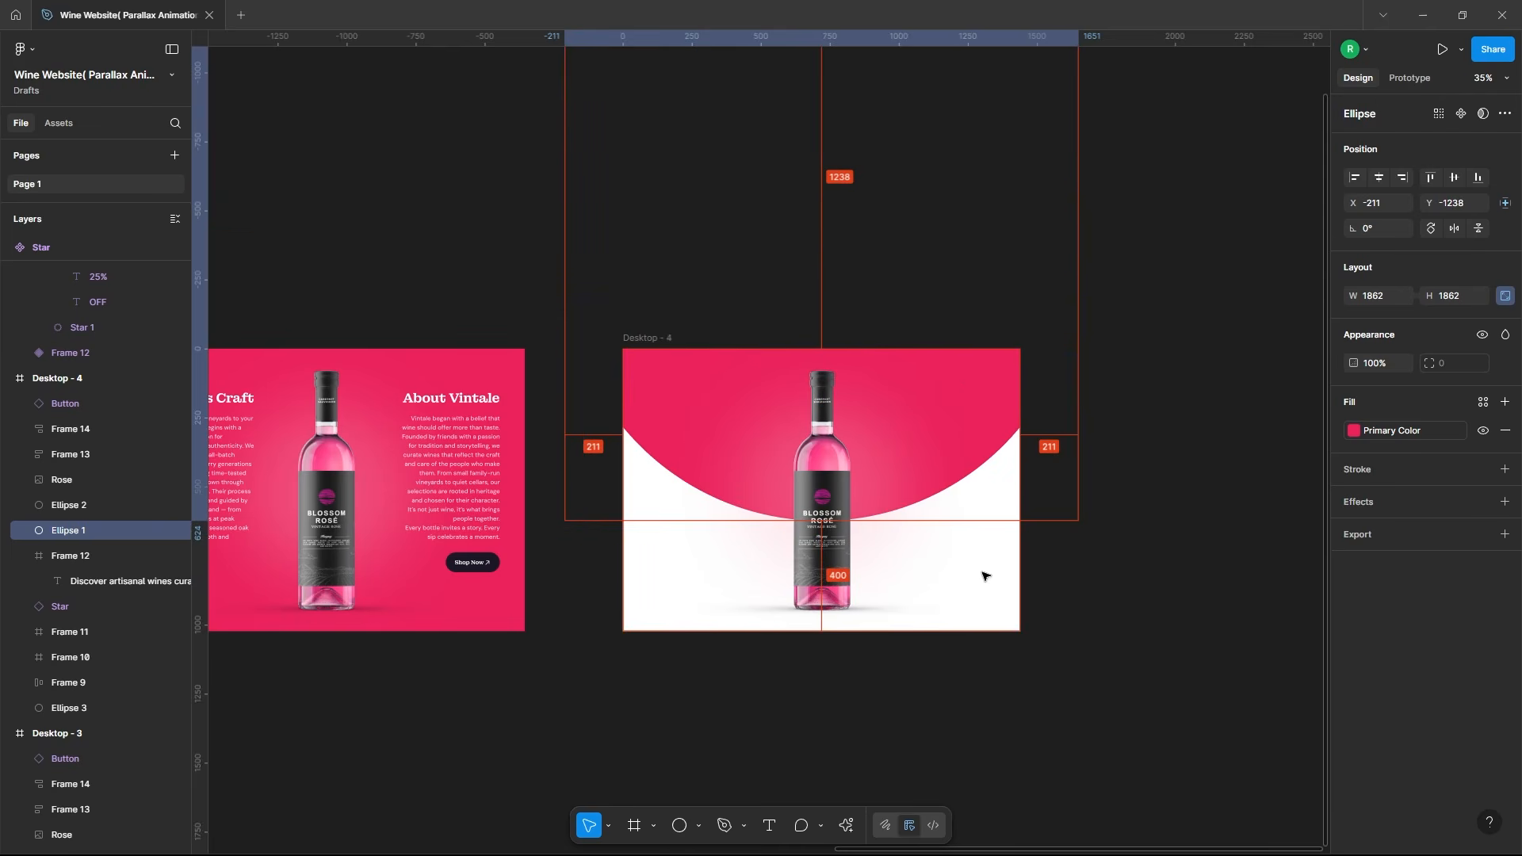
Step: Move the Rose bottle image in Desktop - 4 straight up to Y -395 so the bottle sits inside the pink curve
left_click(769, 566)
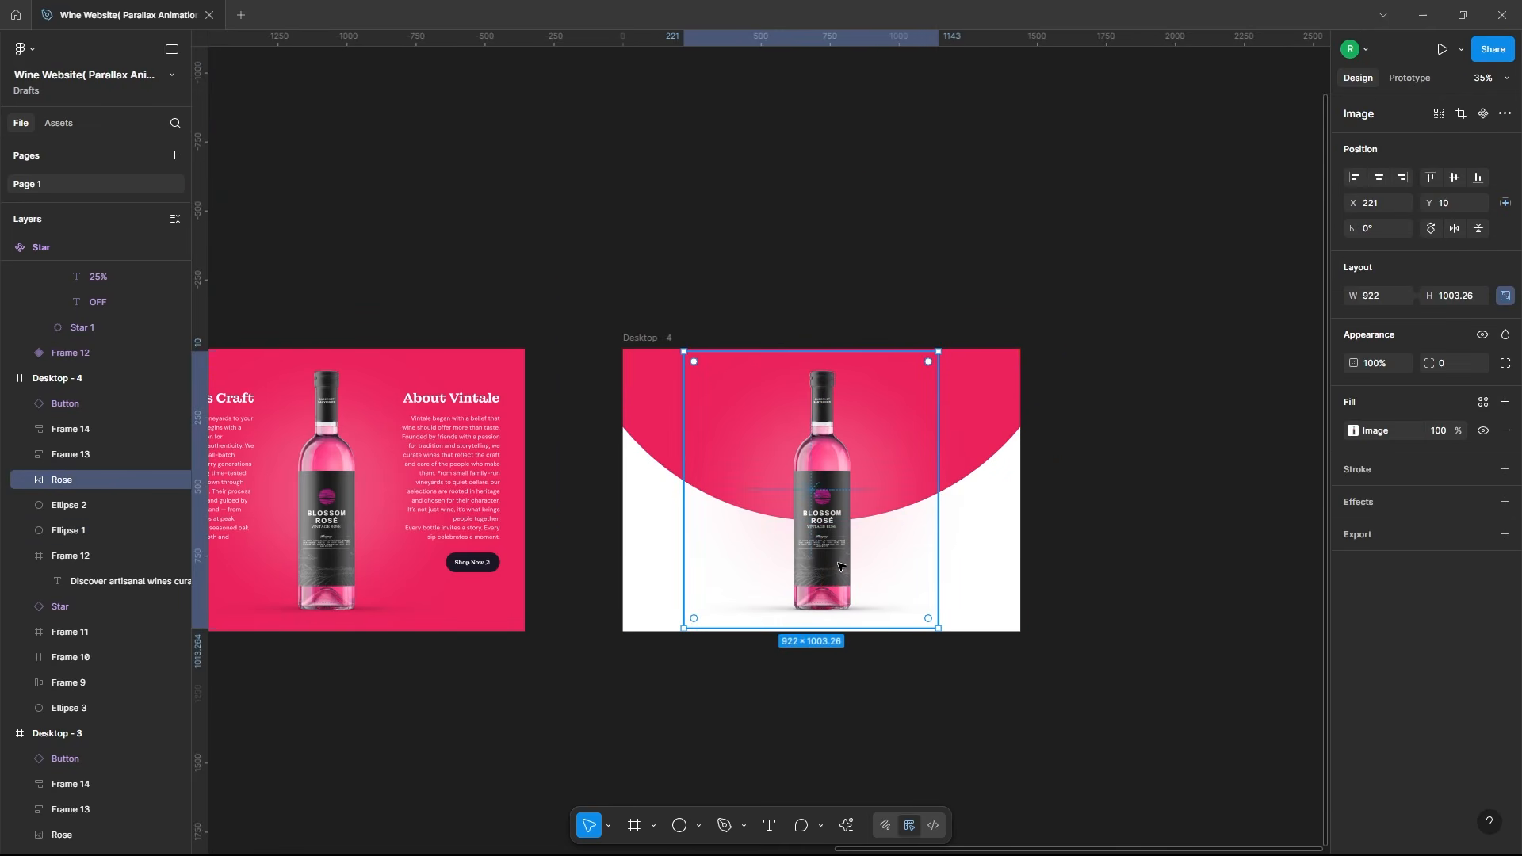
left_click_drag(833, 547, 830, 463)
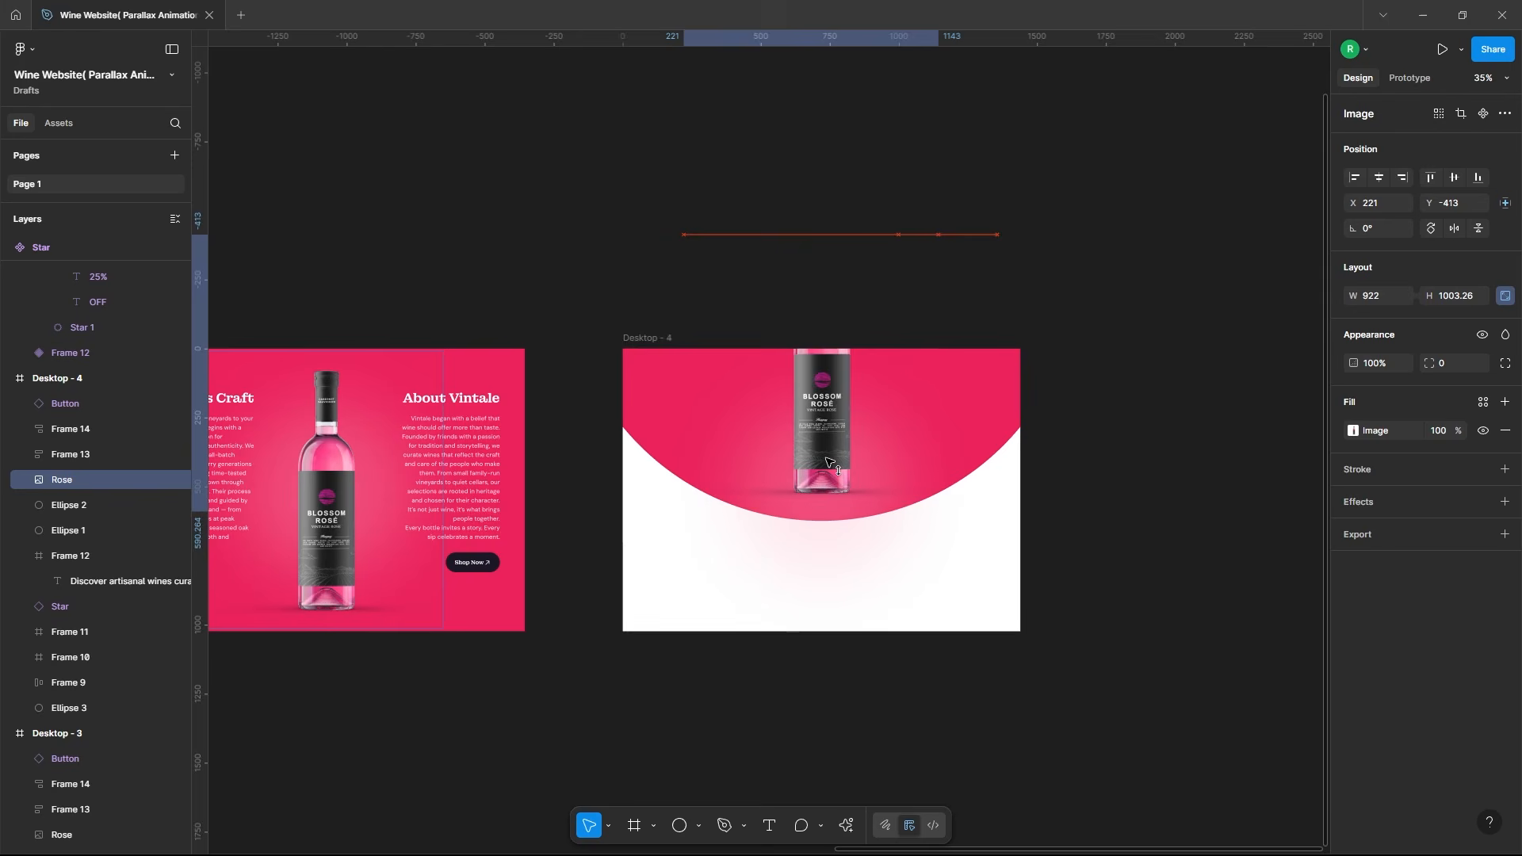
key("shift+Down")
key("shift+Down")
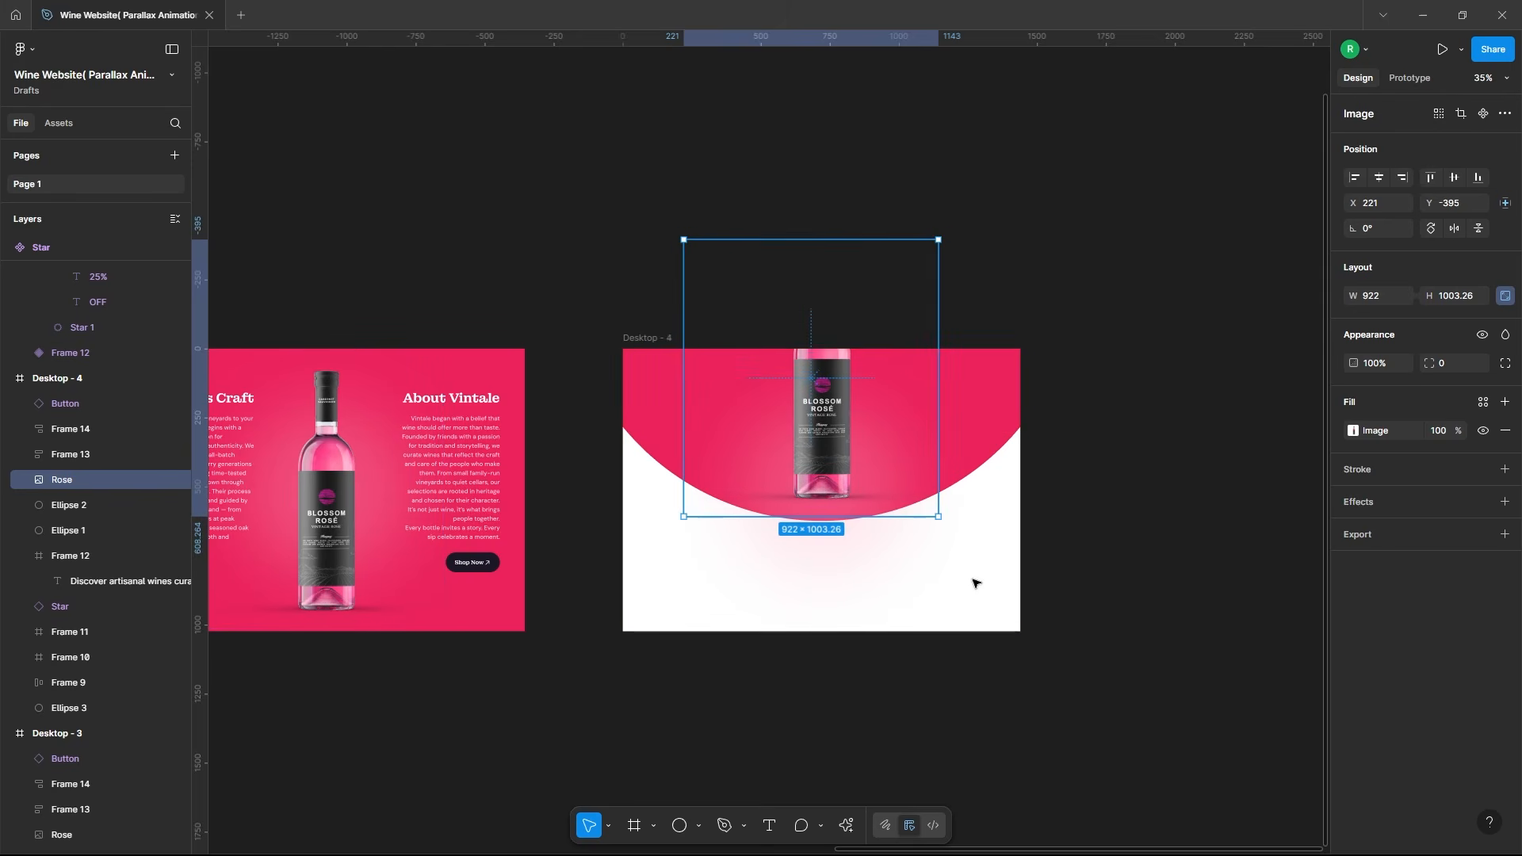
left_click(1160, 529)
Step: Move the blurred glow circle, Ellipse 2, behind the bottle in Desktop - 4 straight up to about Y -214
left_click(860, 466)
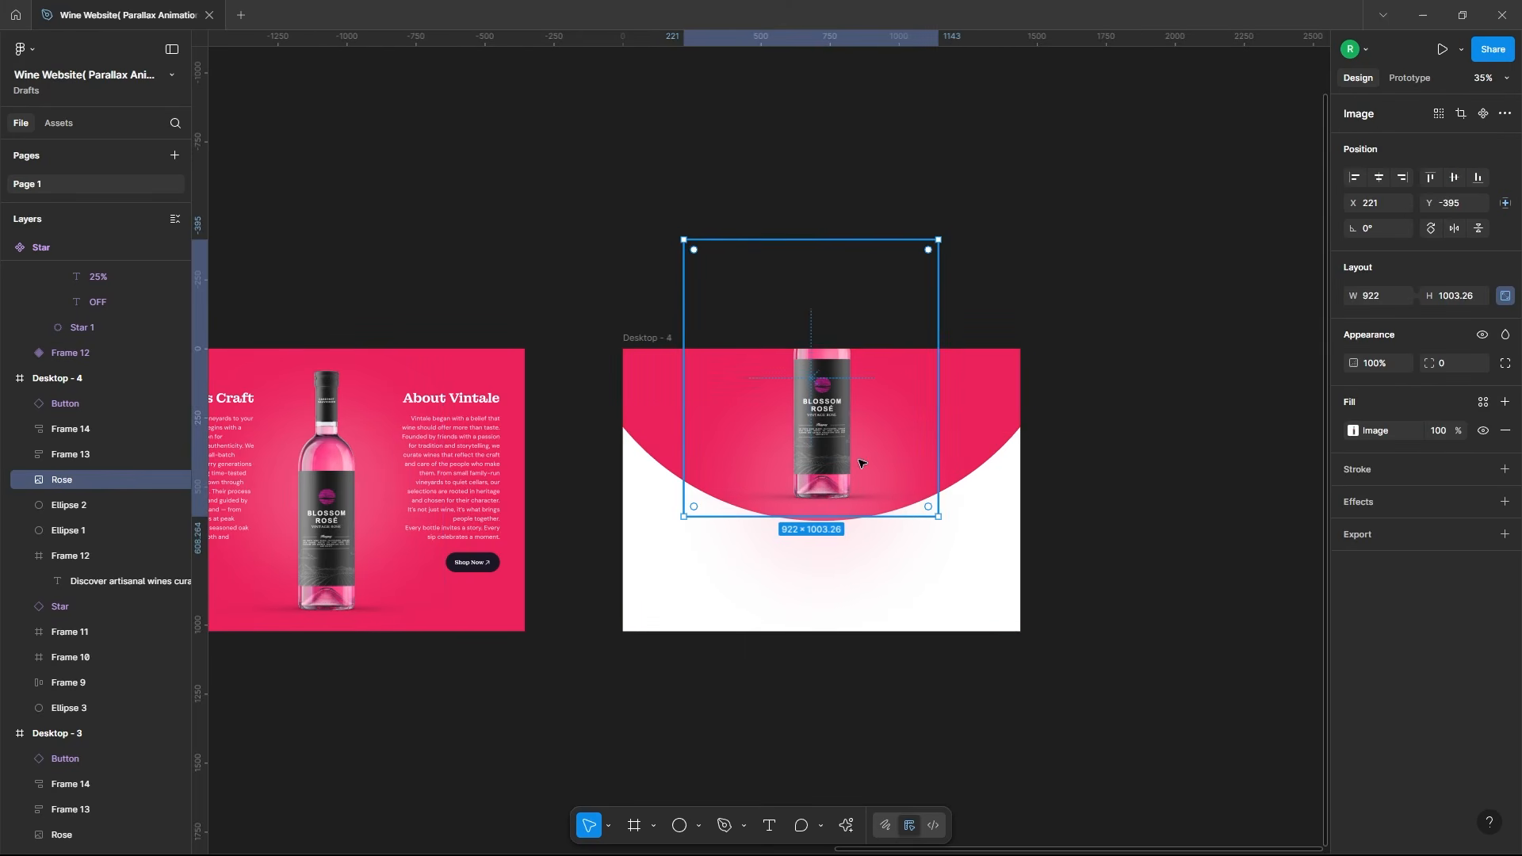
left_click(68, 507)
left_click_drag(886, 476, 877, 377)
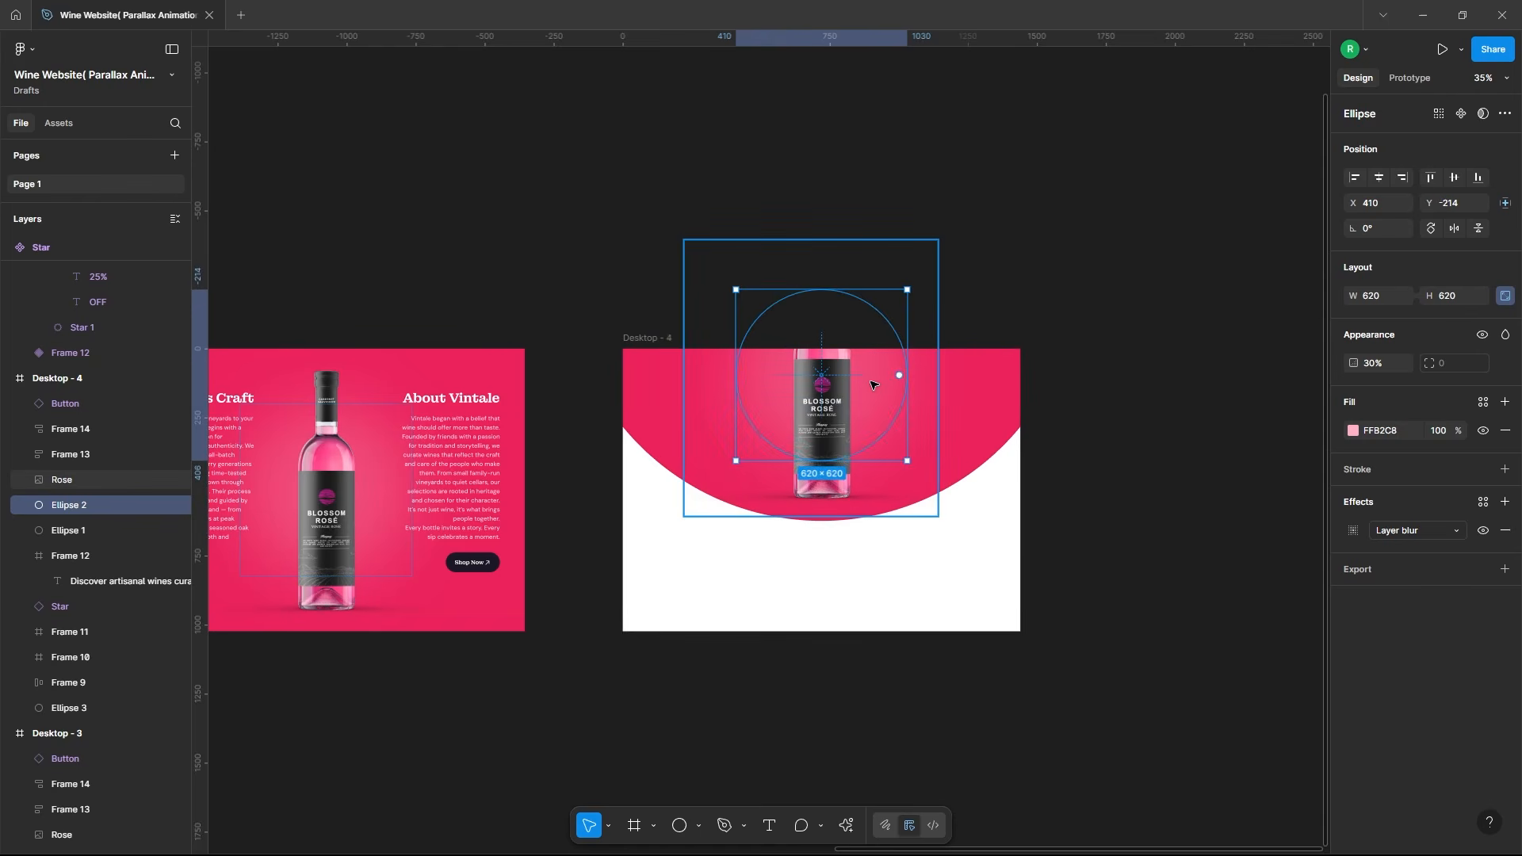
left_click(1140, 416)
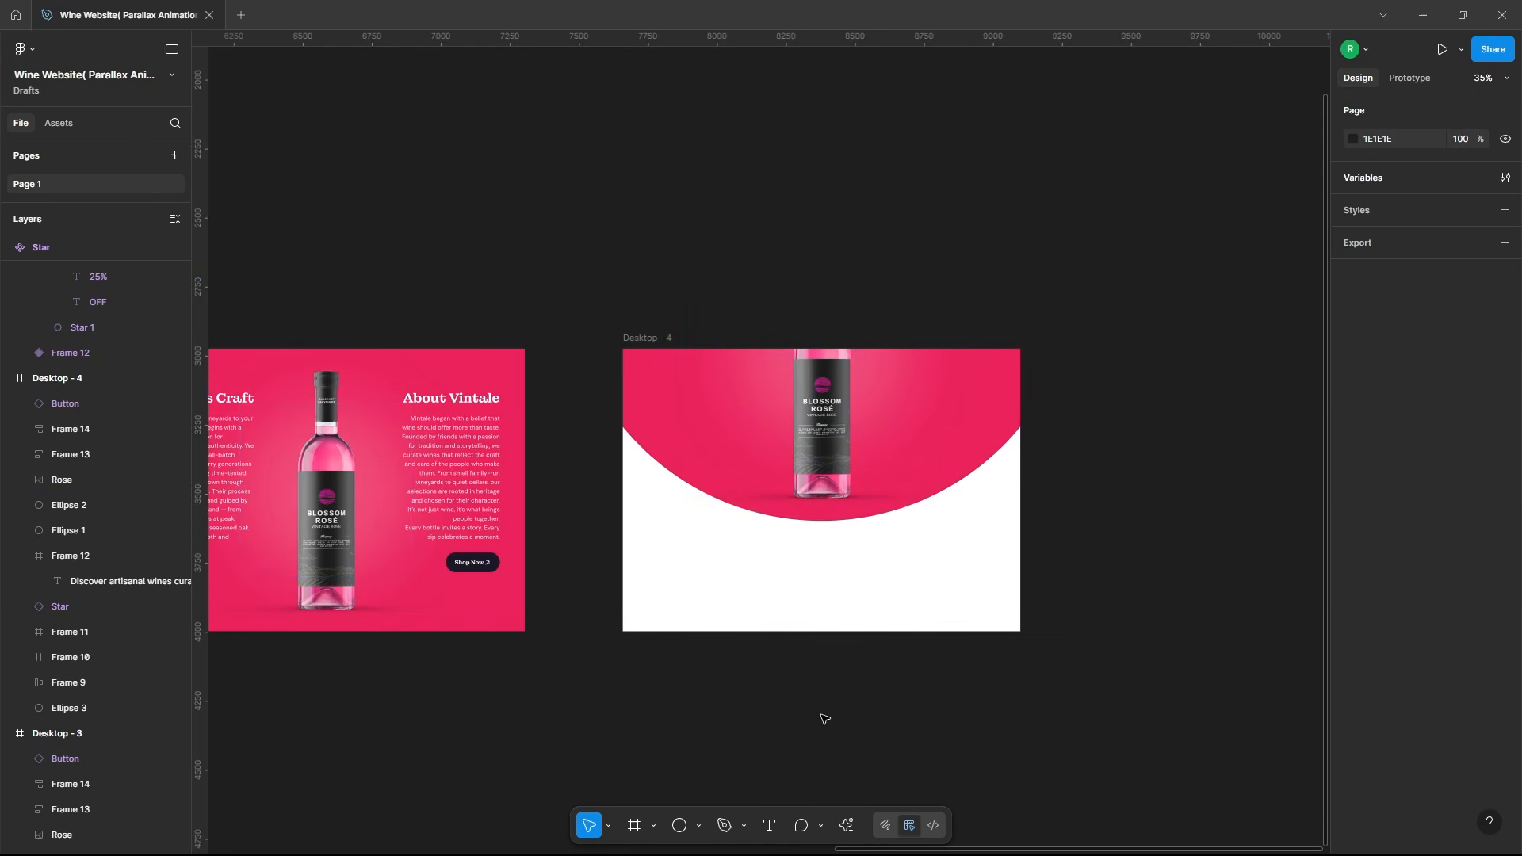
Step: Paste the circled delivery truck icon into Desktop - 4 at X 105, Y 564 and add a Quick Delivery label beneath it
scroll(825, 719, "up", 3)
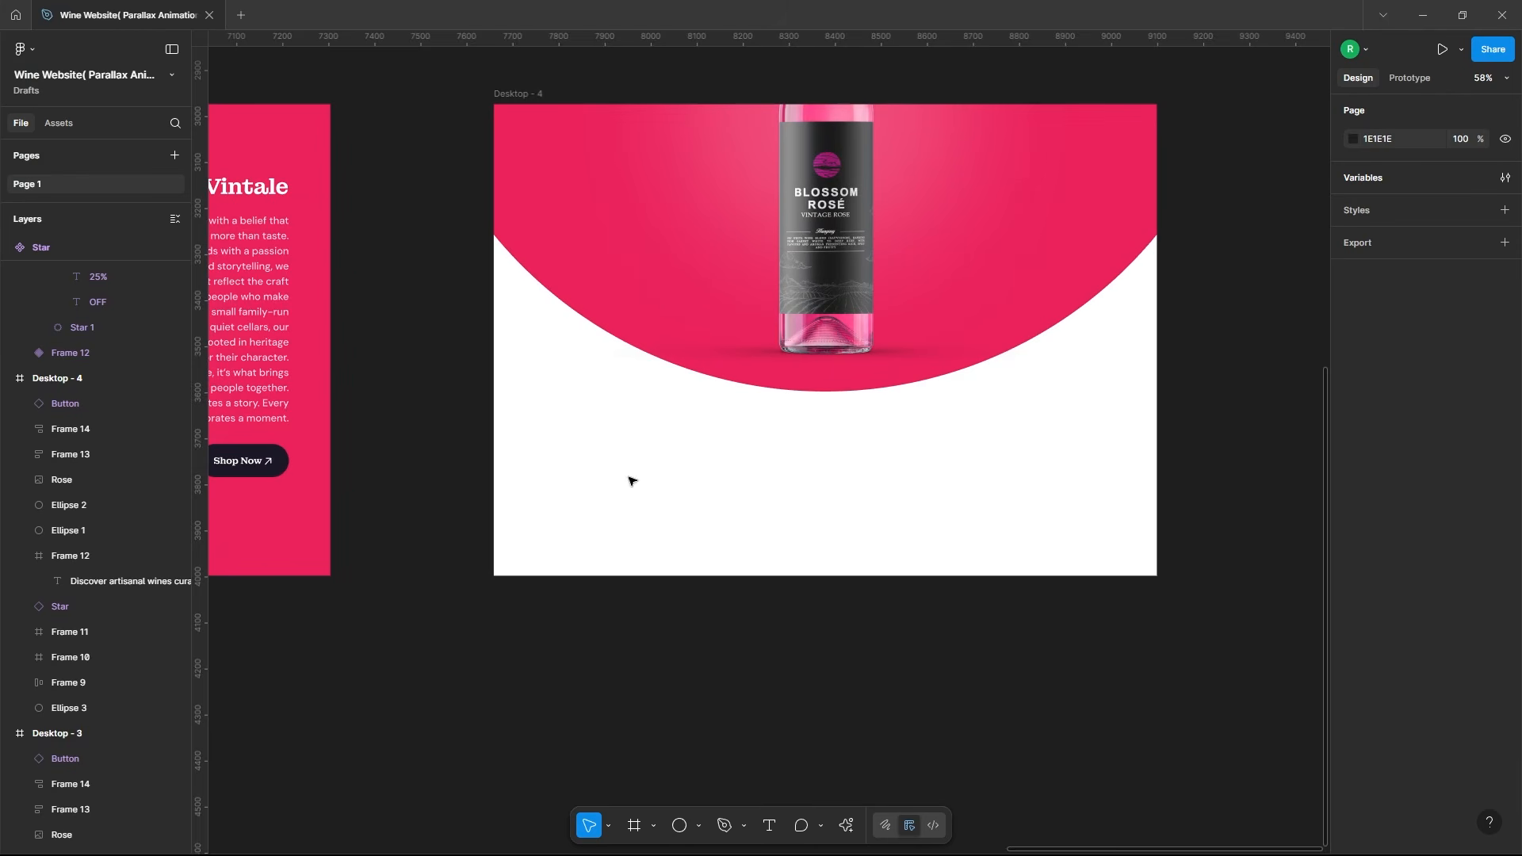
key("ctrl+v")
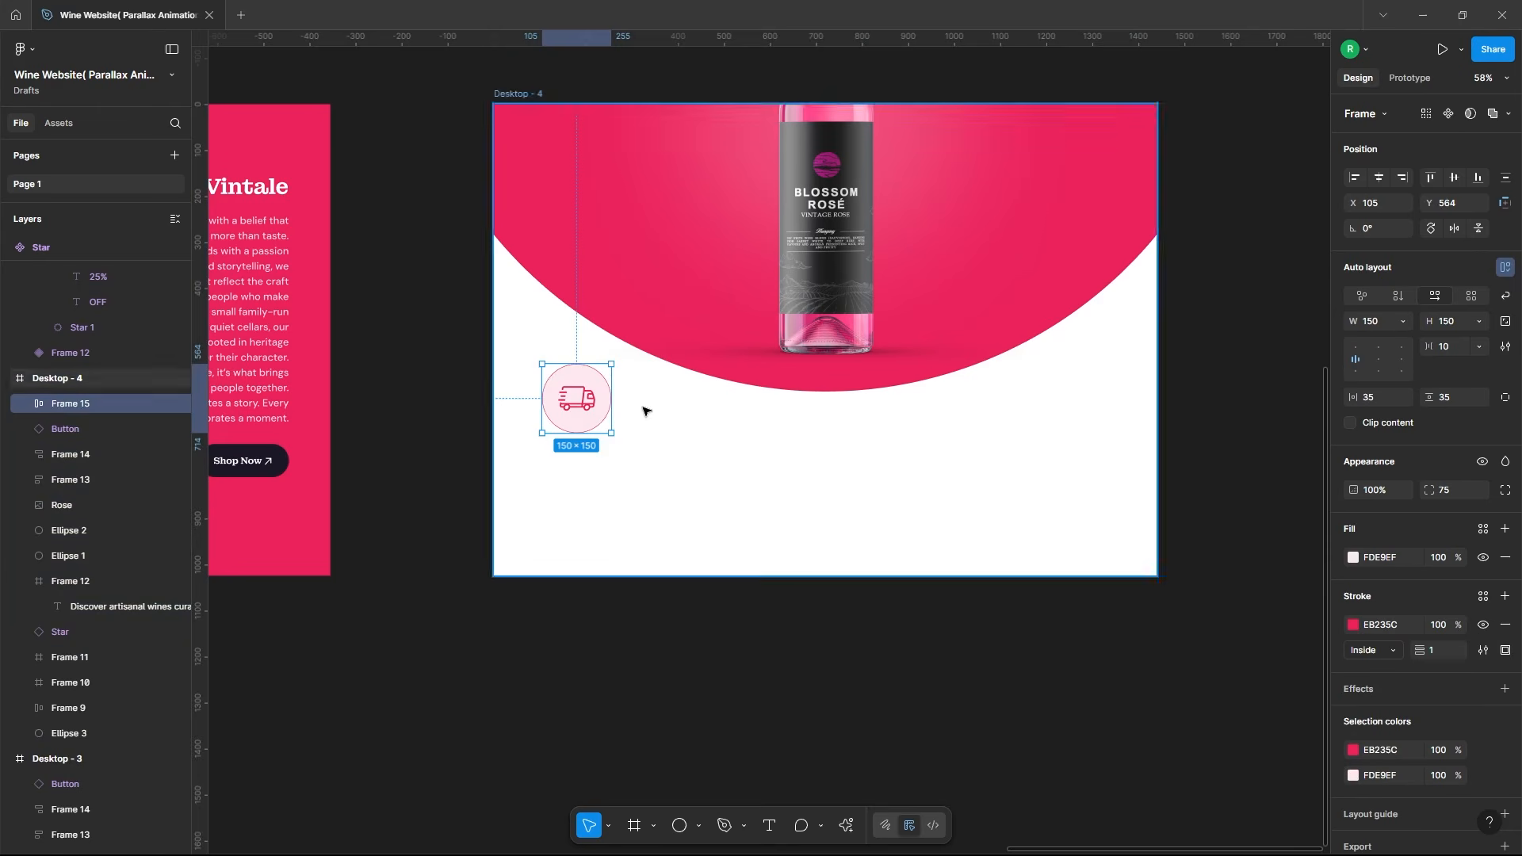
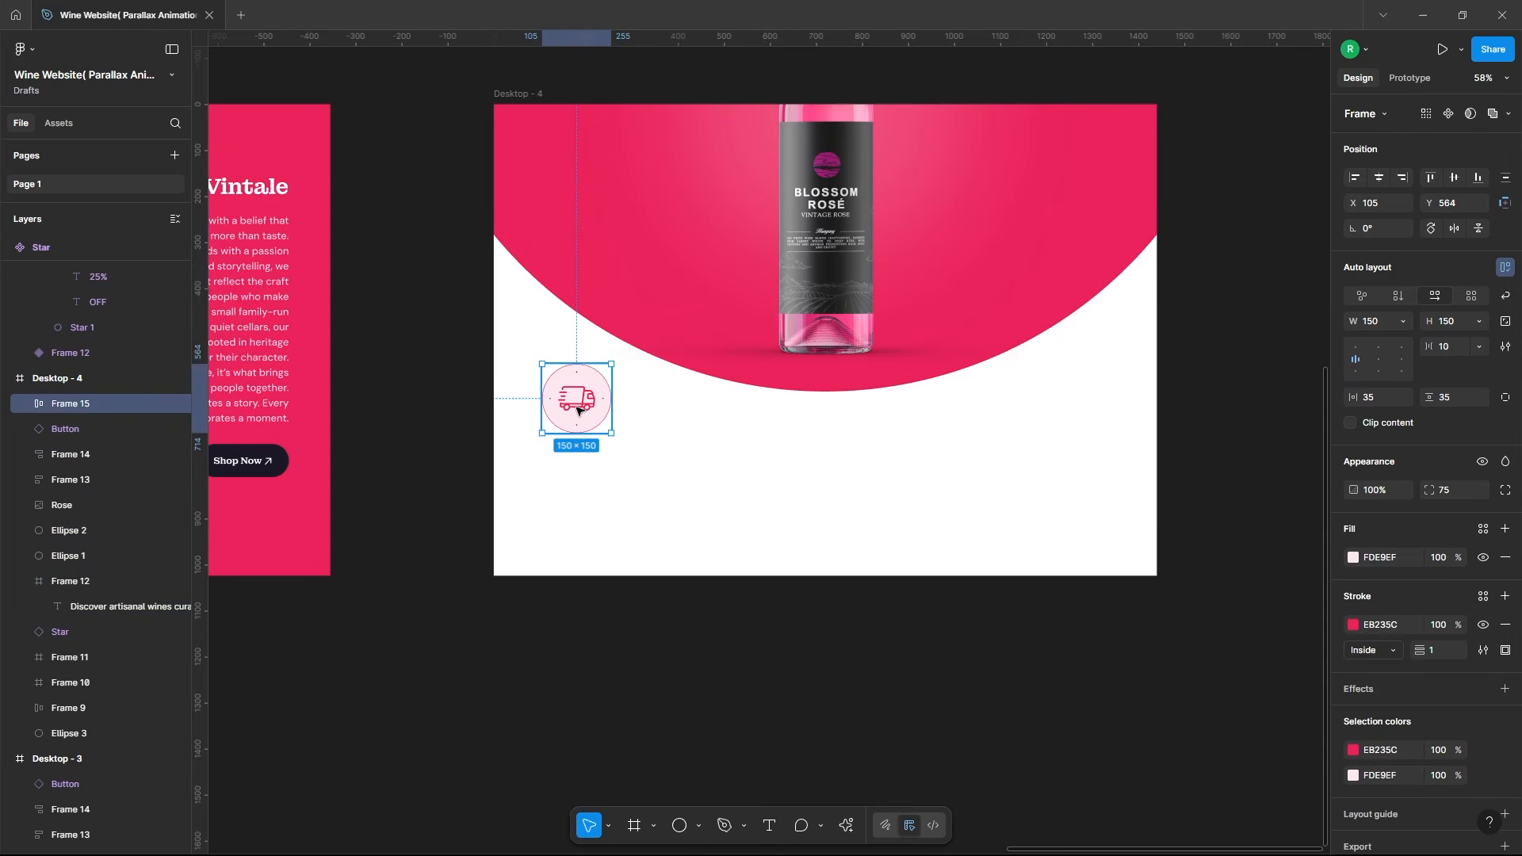
double_click(579, 411)
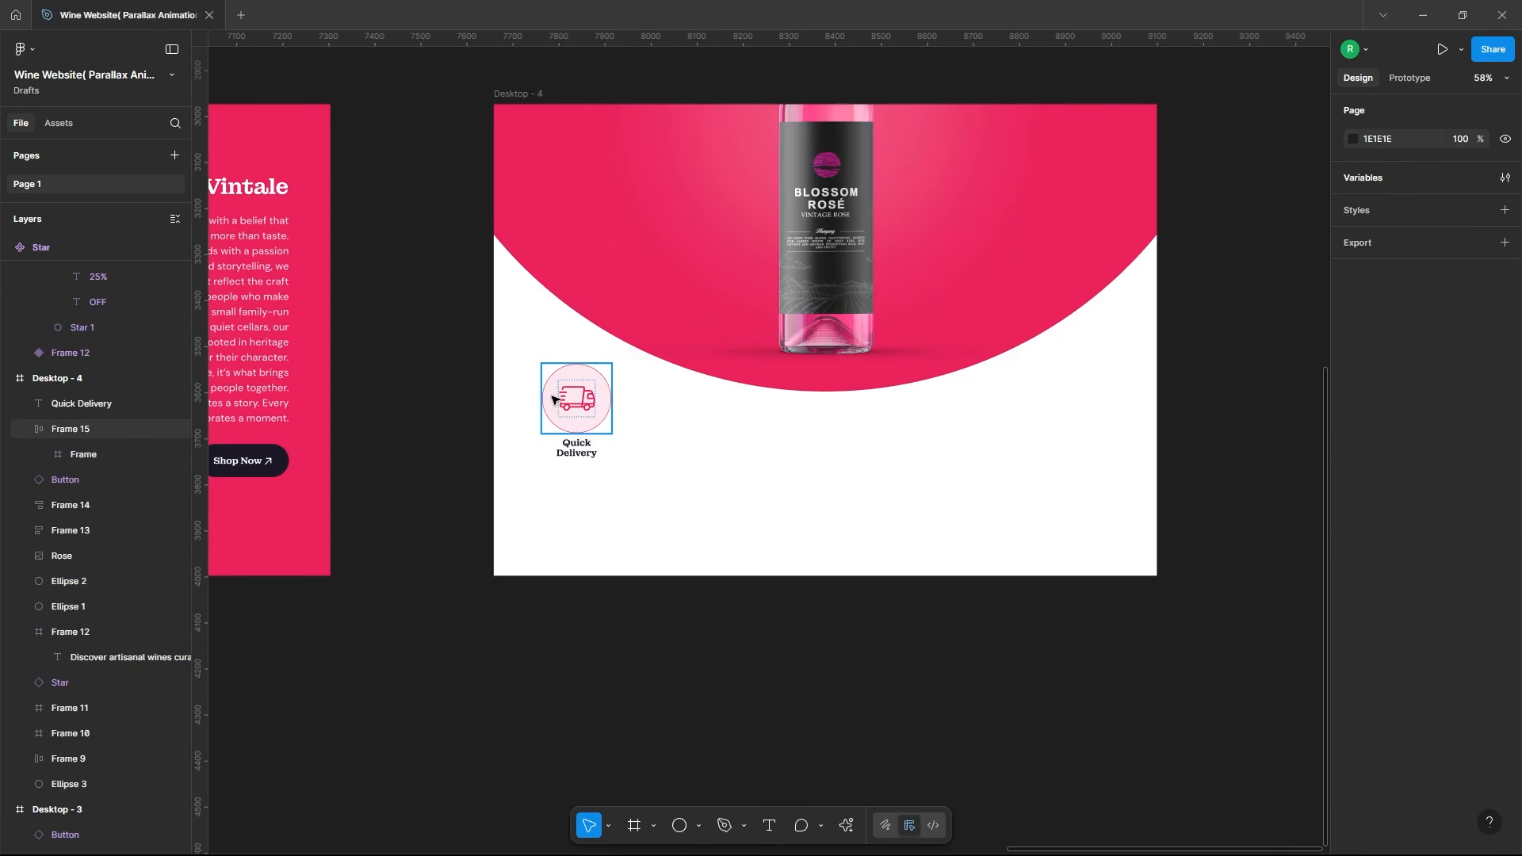
Step: Combine the truck icon and its Quick Delivery label into one auto layout frame
left_click(563, 396)
key("alt")
left_click(579, 454, "shift")
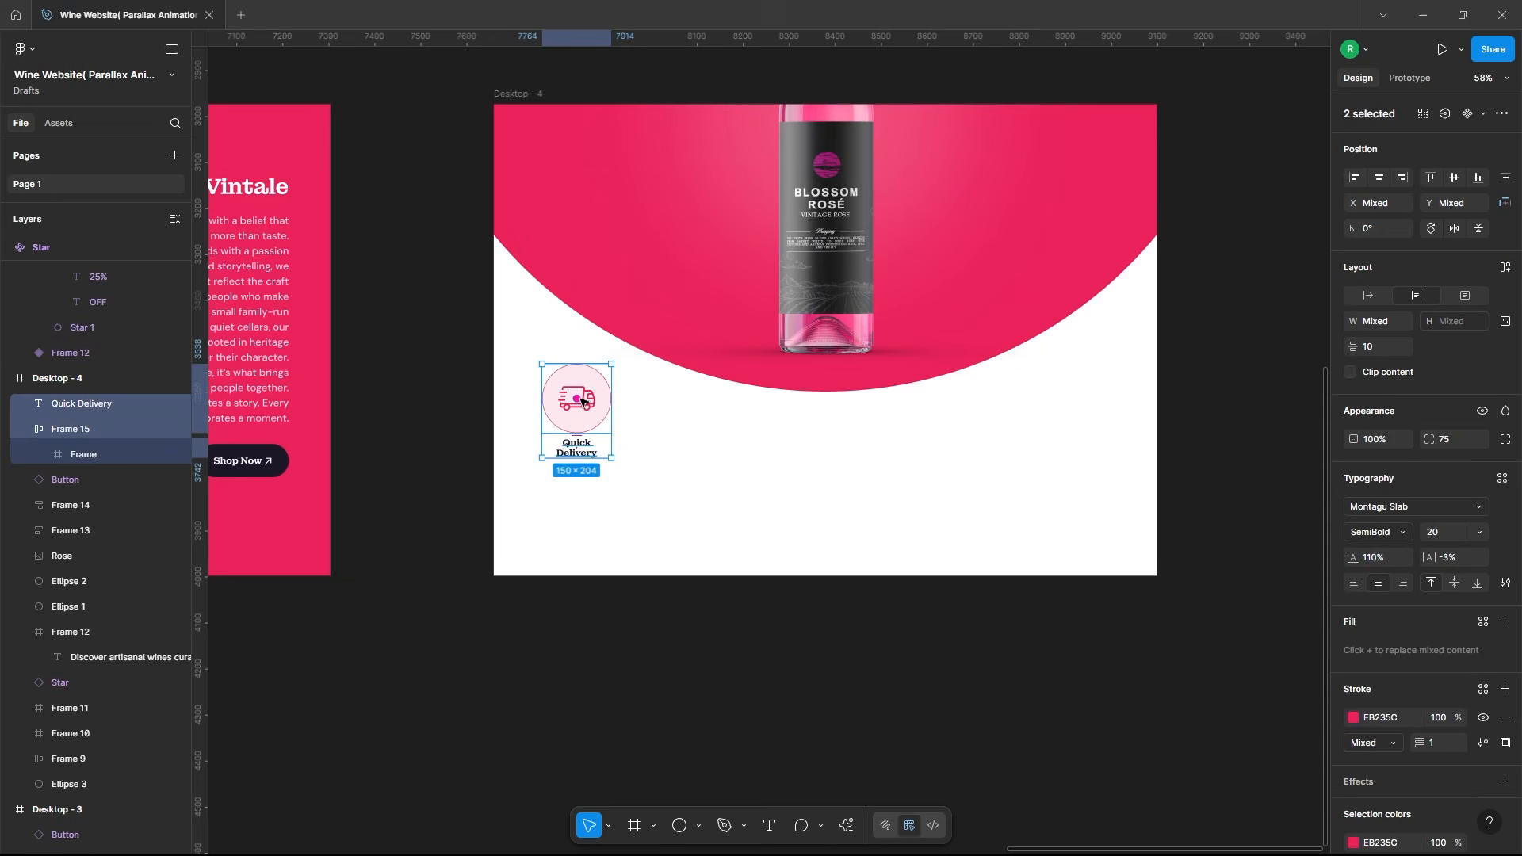
right_click(601, 407)
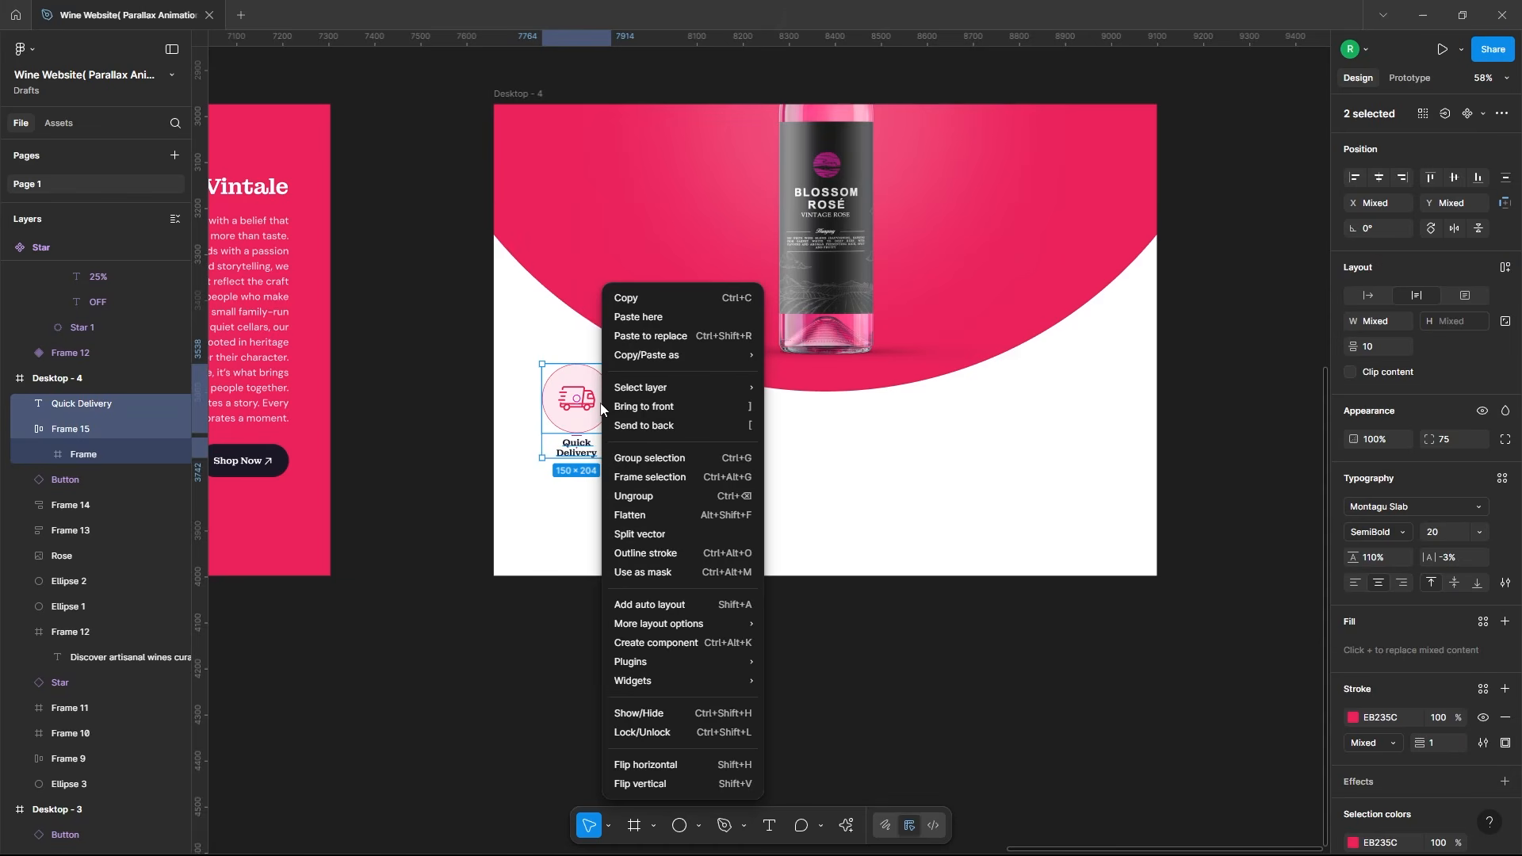
left_click(652, 605)
left_click(699, 482)
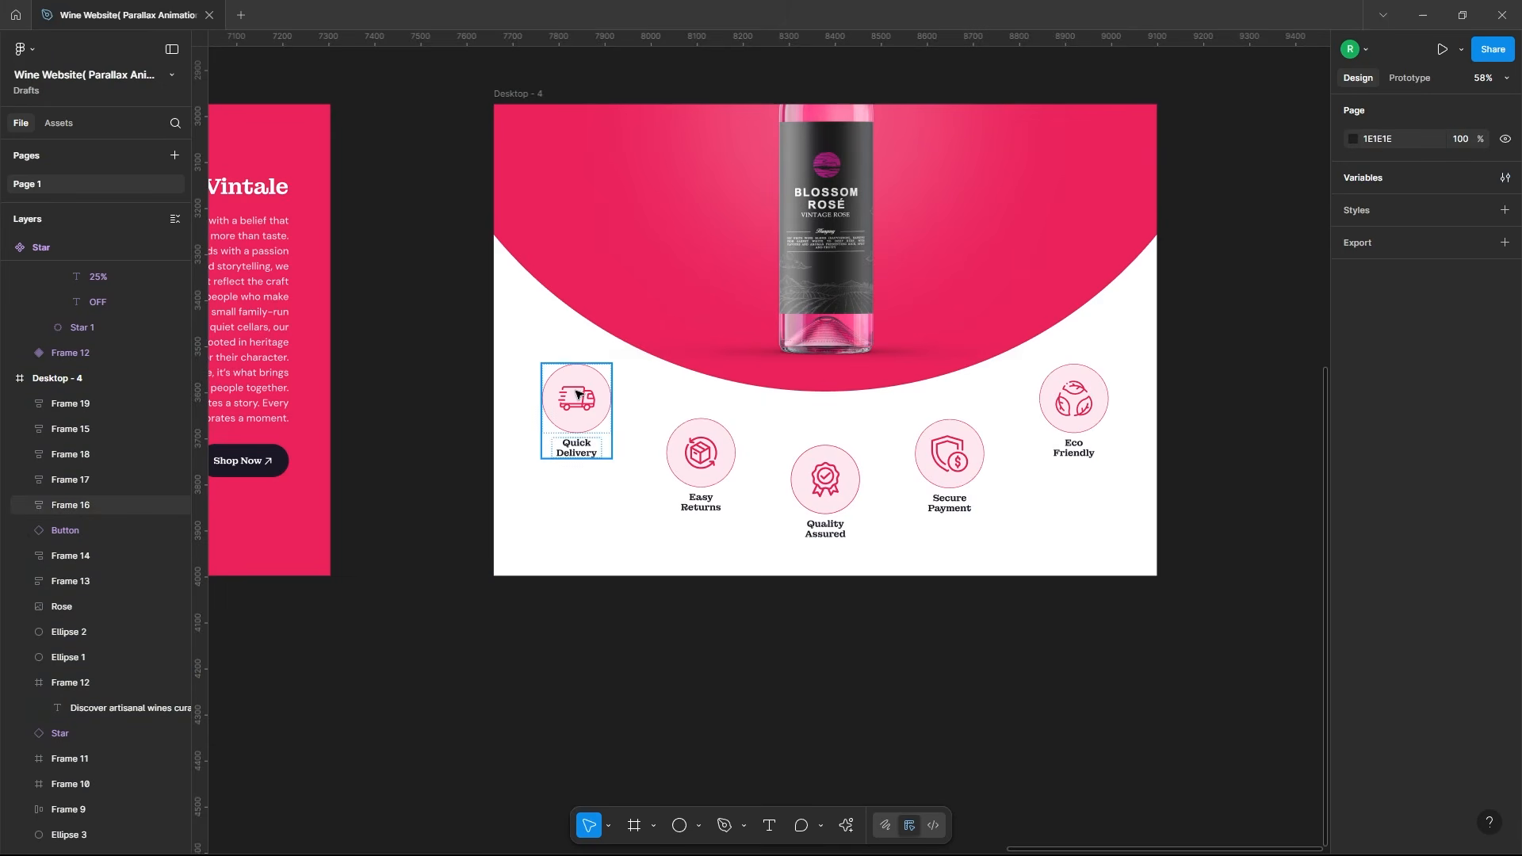
Step: Copy the five feature blocks in Desktop - 4, from Quick Delivery to Eco Friendly
left_click(577, 395)
left_click(1077, 393, "shift")
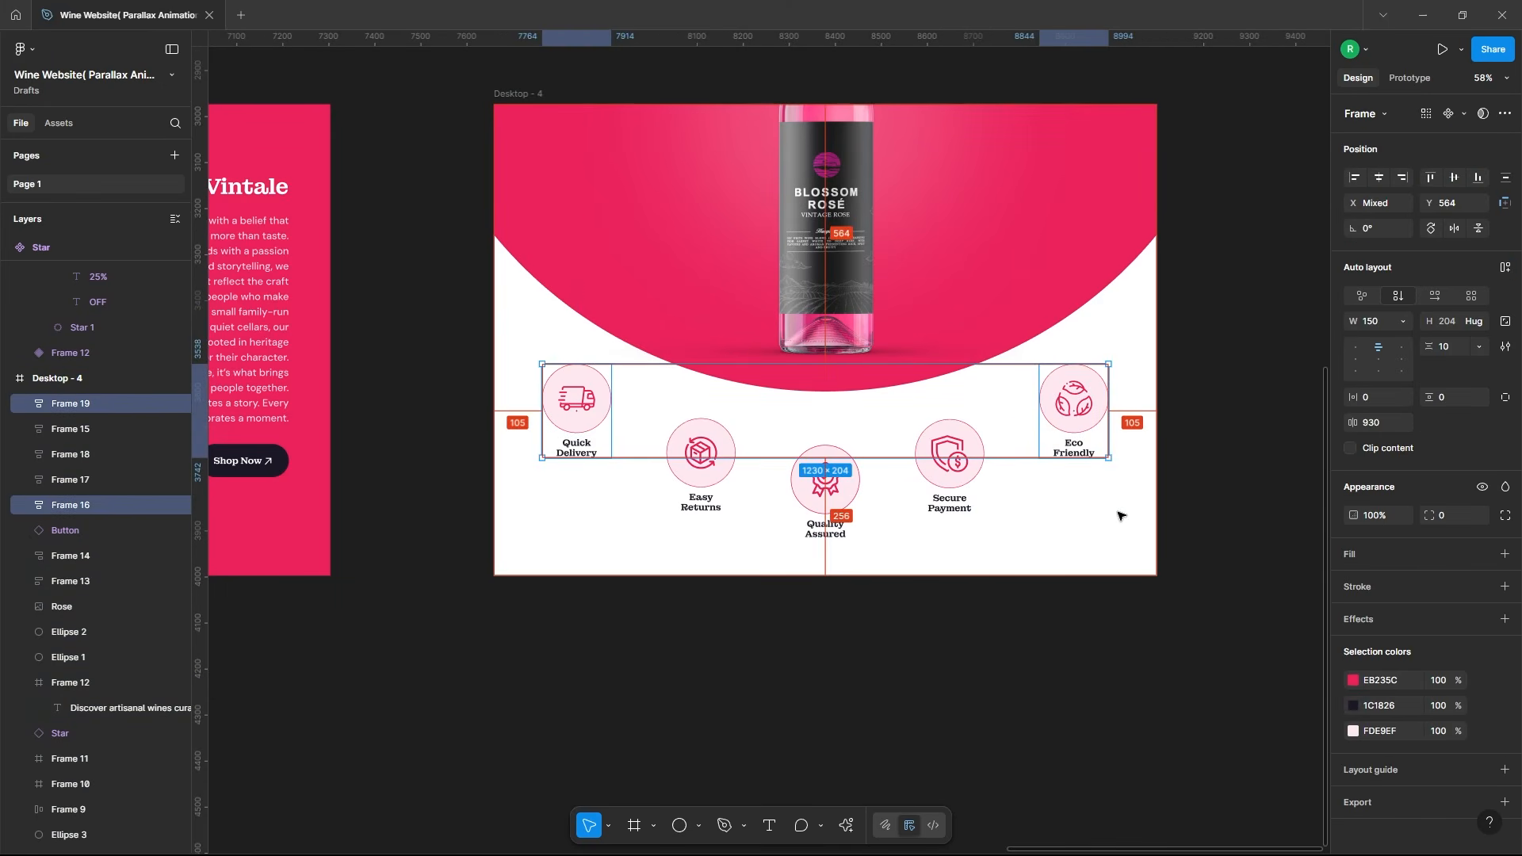
left_click(717, 468, "shift")
left_click(949, 464, "shift")
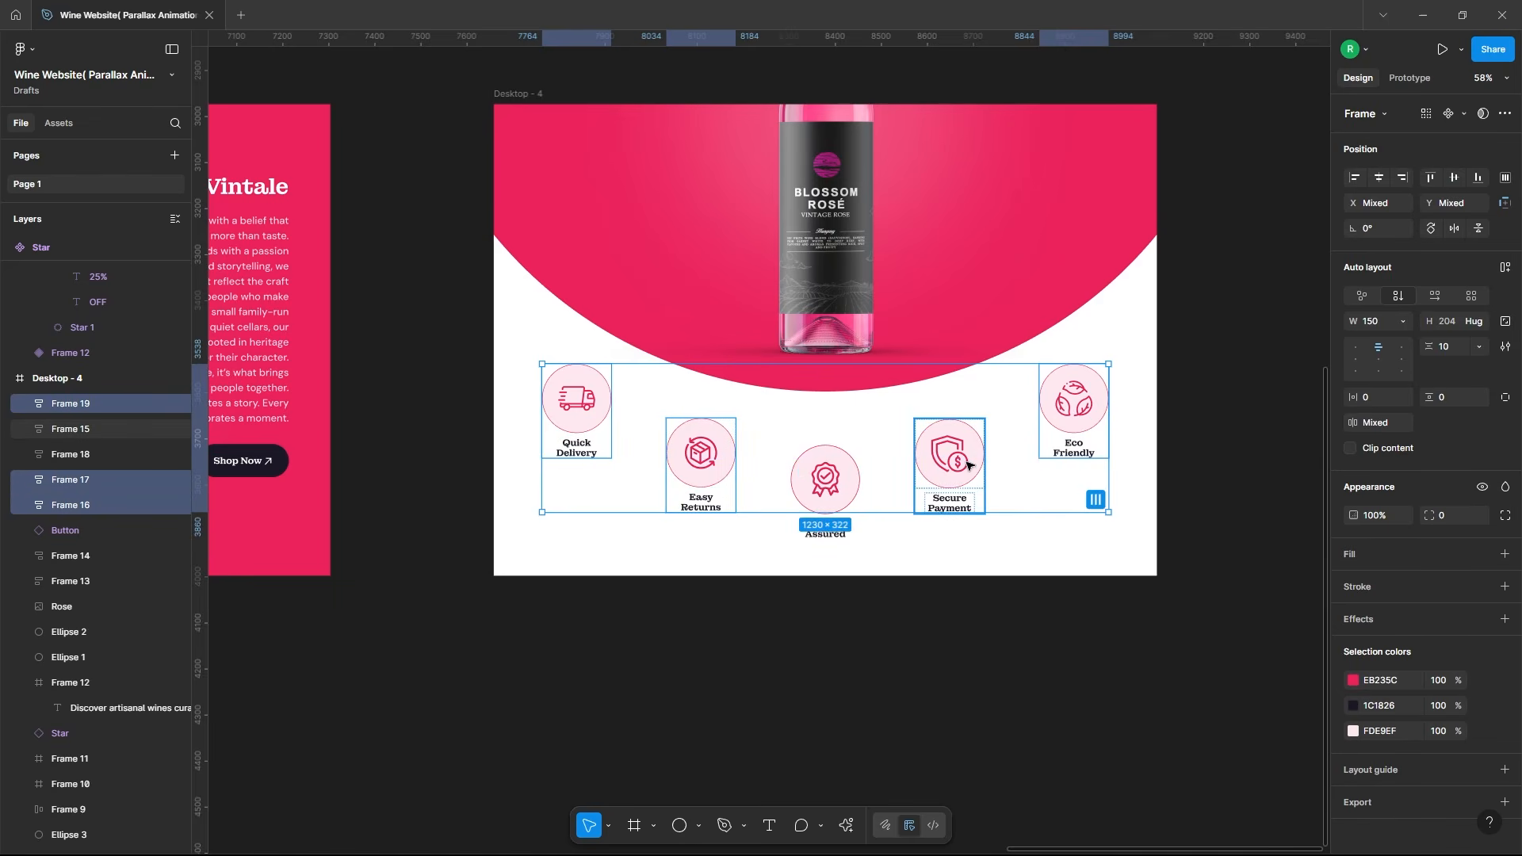
left_click(825, 487, "shift")
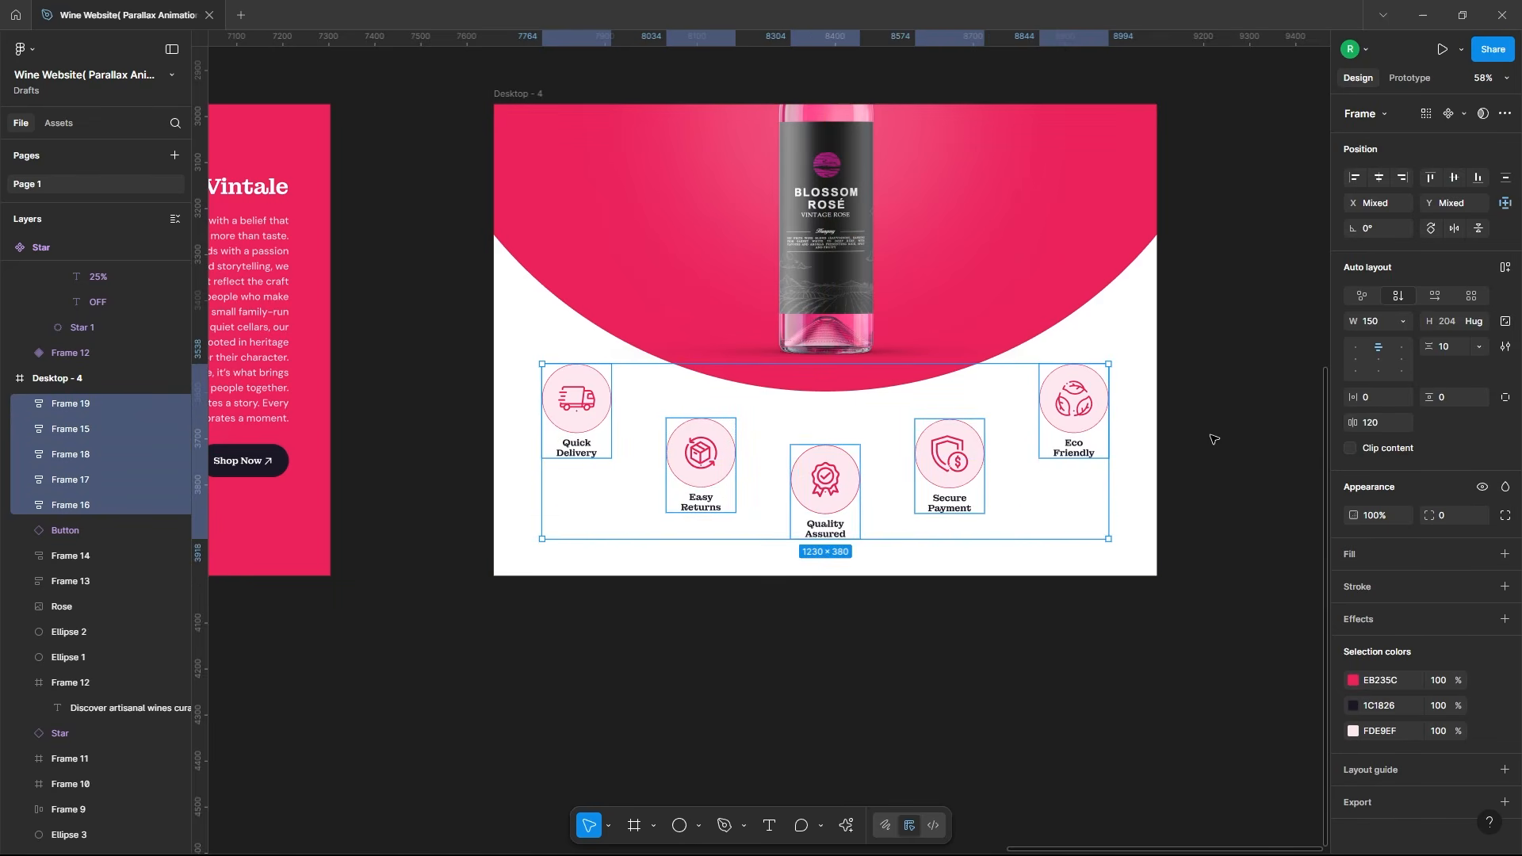
left_click(604, 413)
left_click(701, 456, "shift")
left_click(825, 480, "shift")
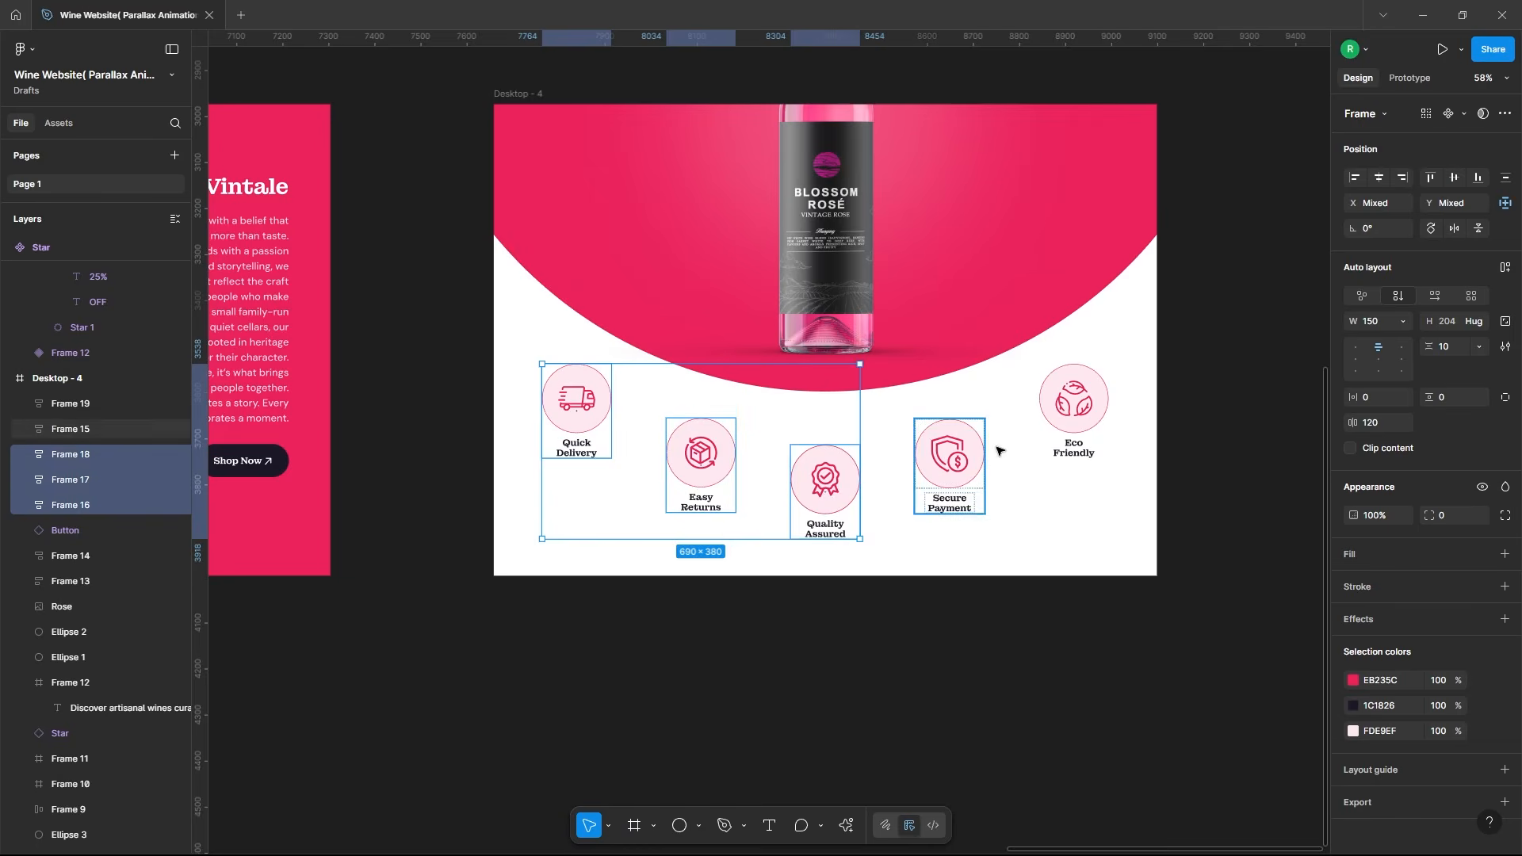
left_click(950, 456, "shift")
left_click(1062, 405, "shift")
right_click(1064, 404)
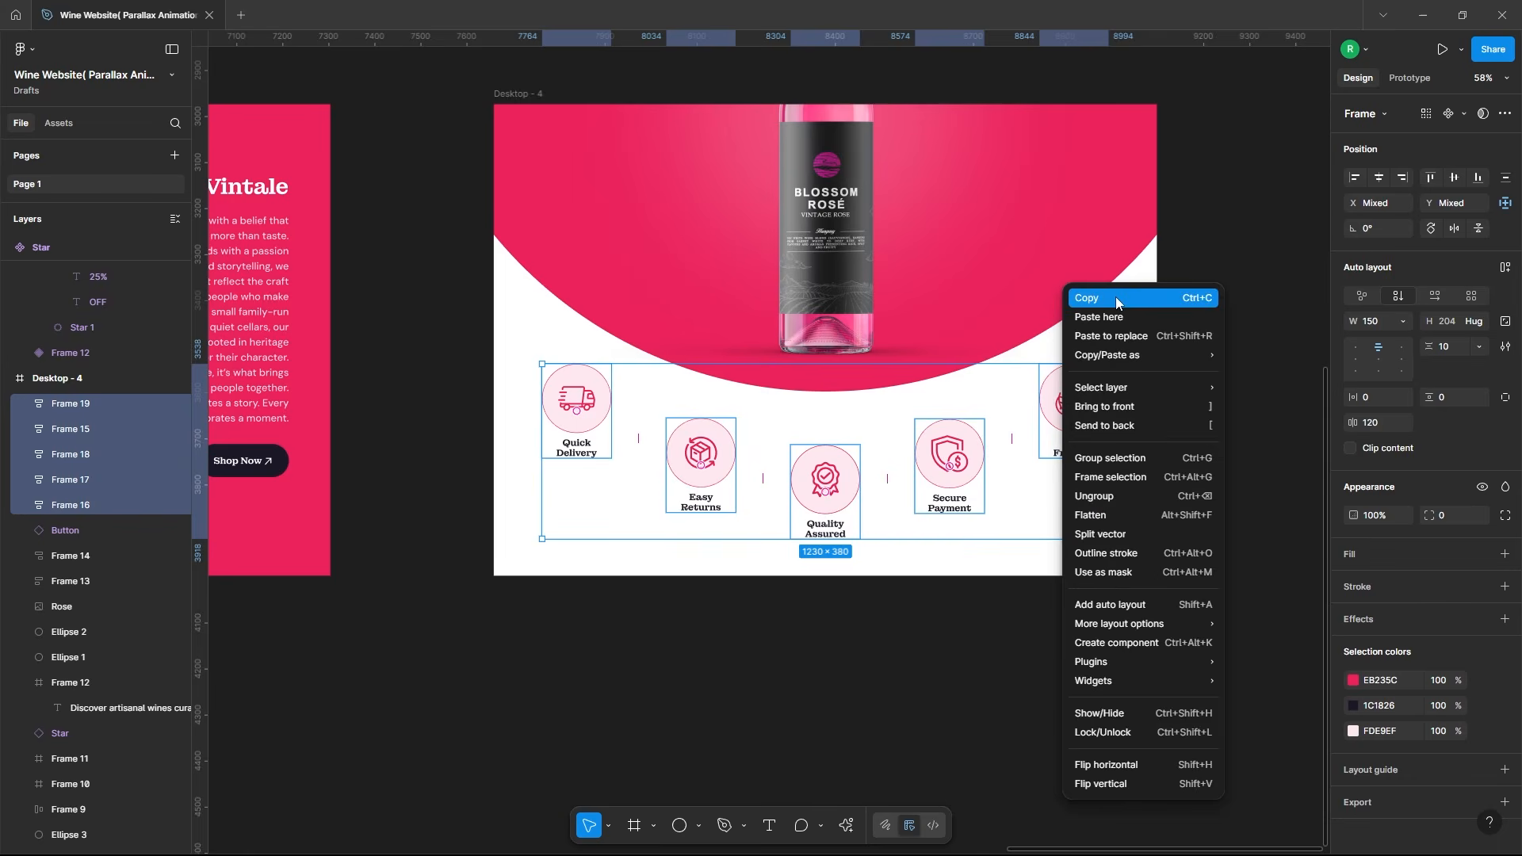
left_click(1116, 299)
left_click(1197, 446)
Step: Paste the five feature blocks into Desktop - 3 and move them straight down to just below the frame's bottom edge
scroll(1199, 429, "down", 3)
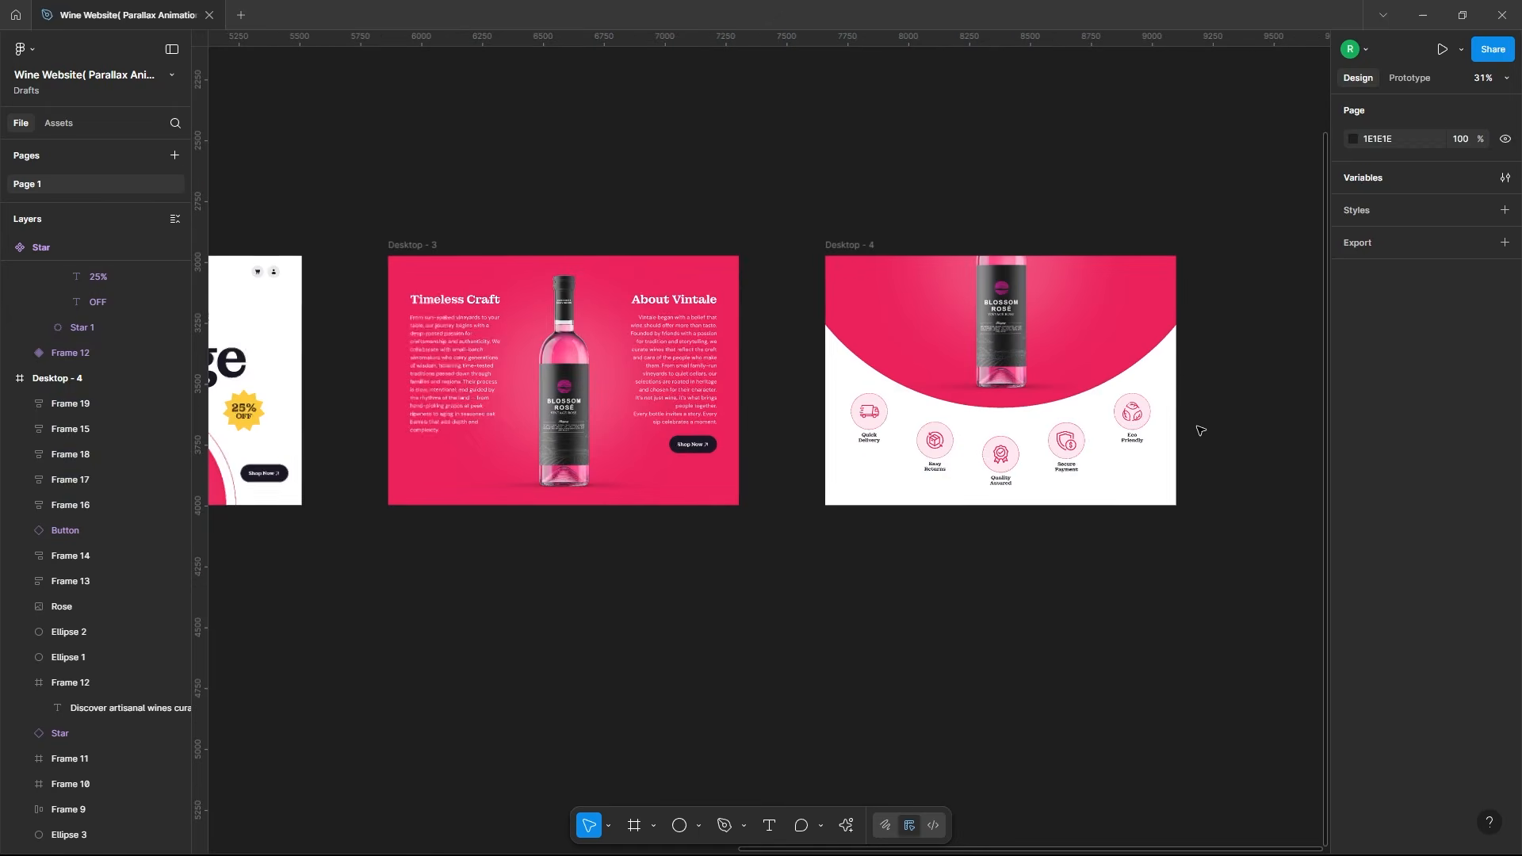
left_click(403, 245)
key("ctrl+v")
scroll(354, 364, "up", 3)
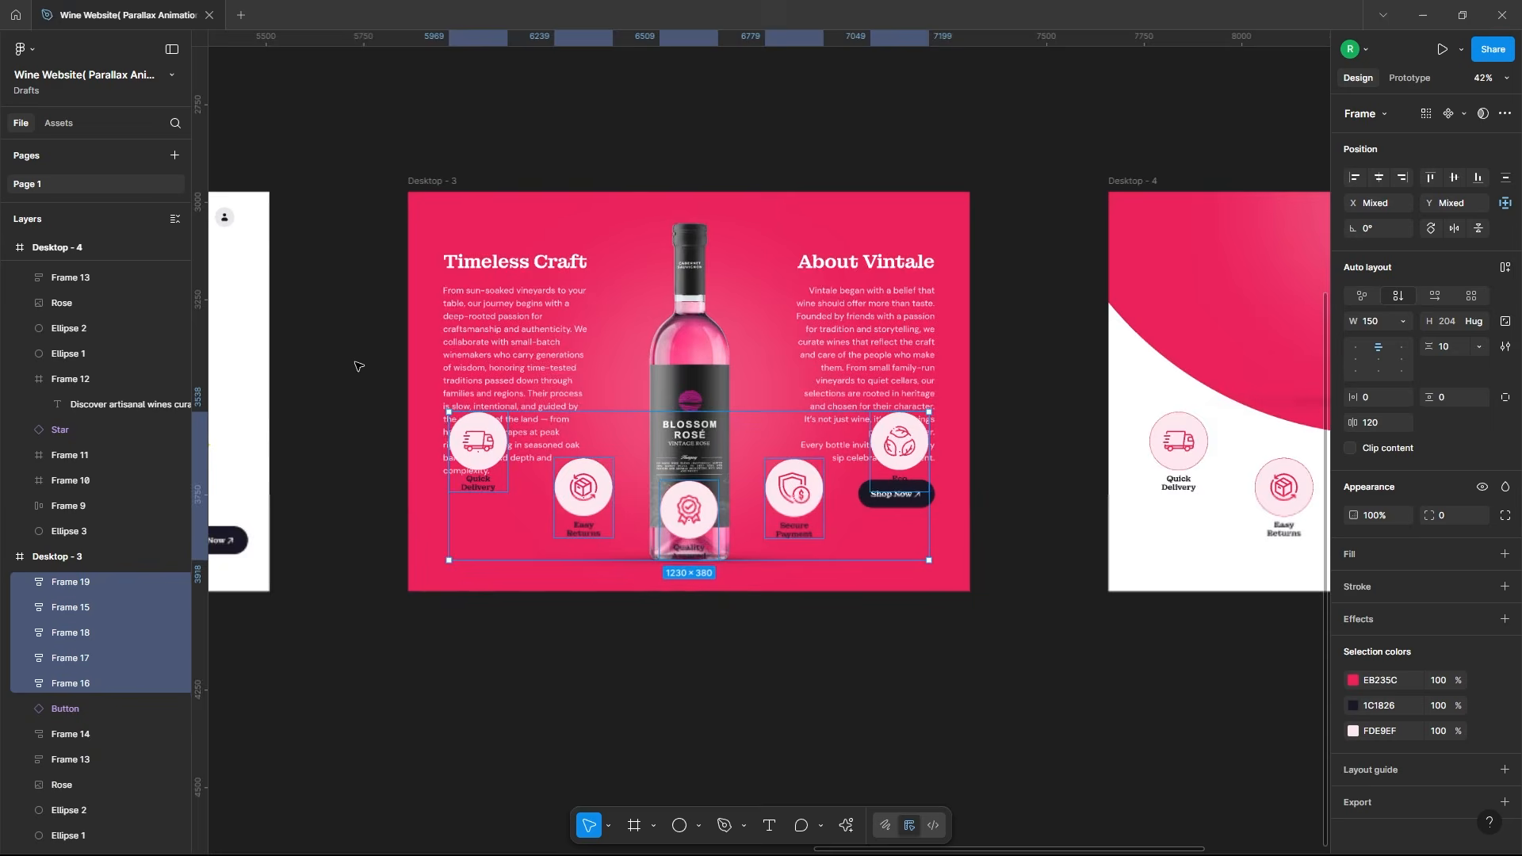
left_click_drag(701, 496, 718, 698)
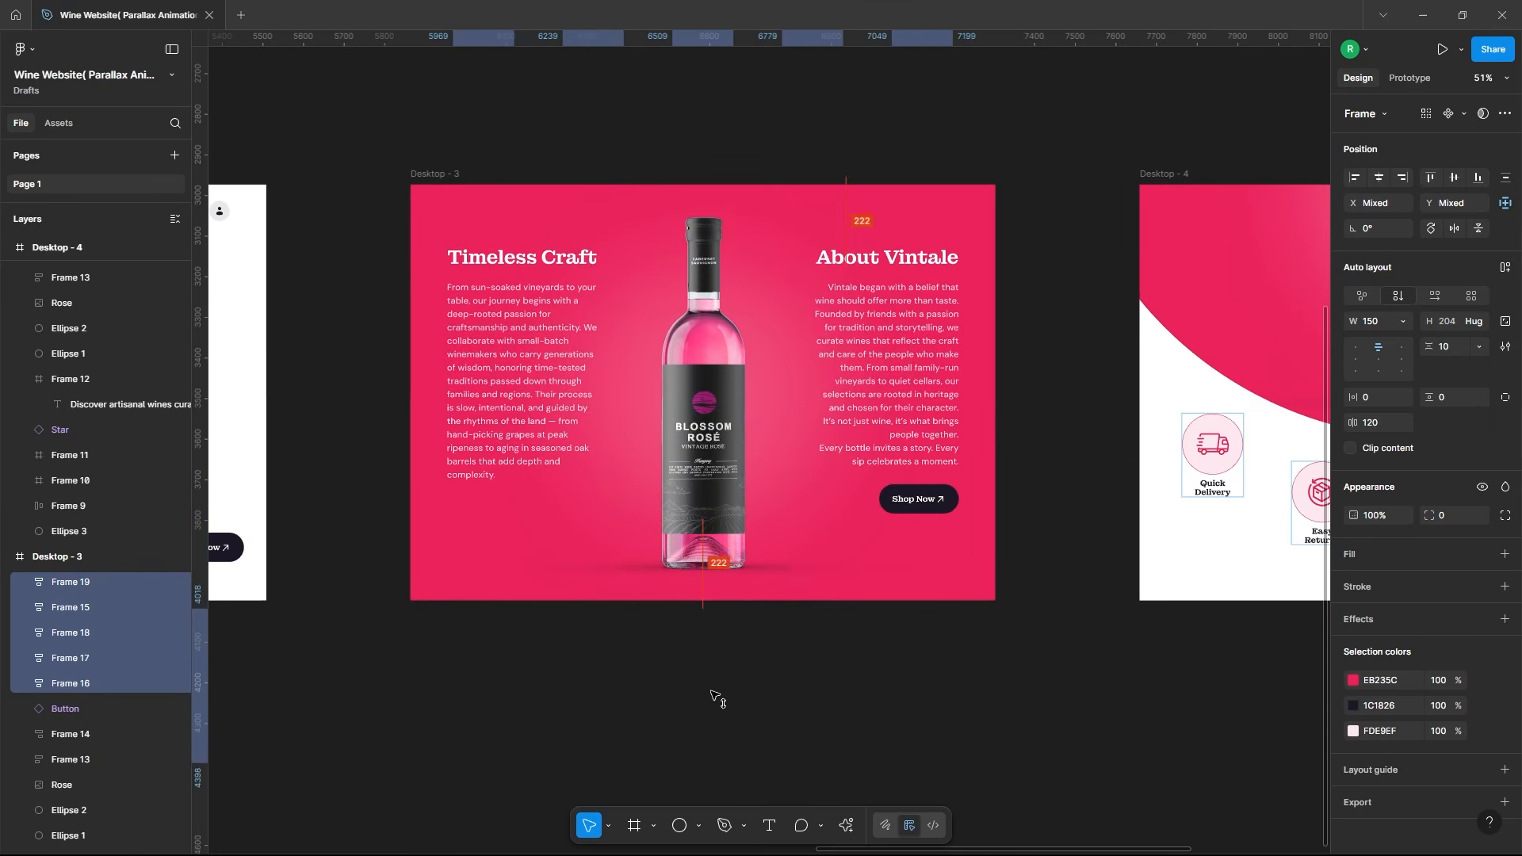
scroll(877, 455, "down", 3)
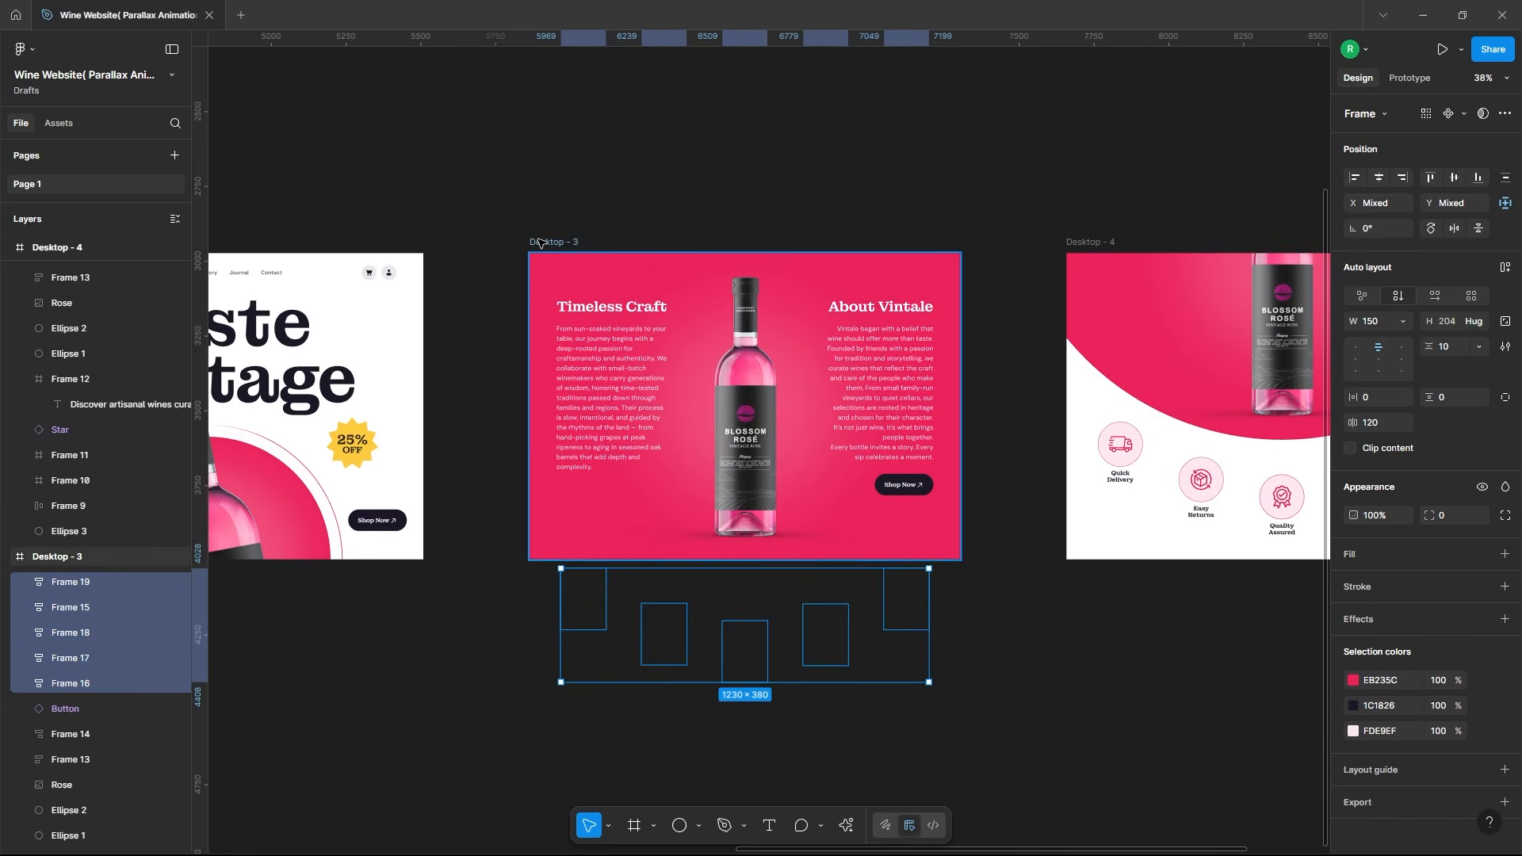
Step: Turn off content clipping on Desktop - 3 and move its five feature blocks farther down, clear of the large pink circle
key("Escape")
left_click(1350, 375)
scroll(645, 400, "down", 5)
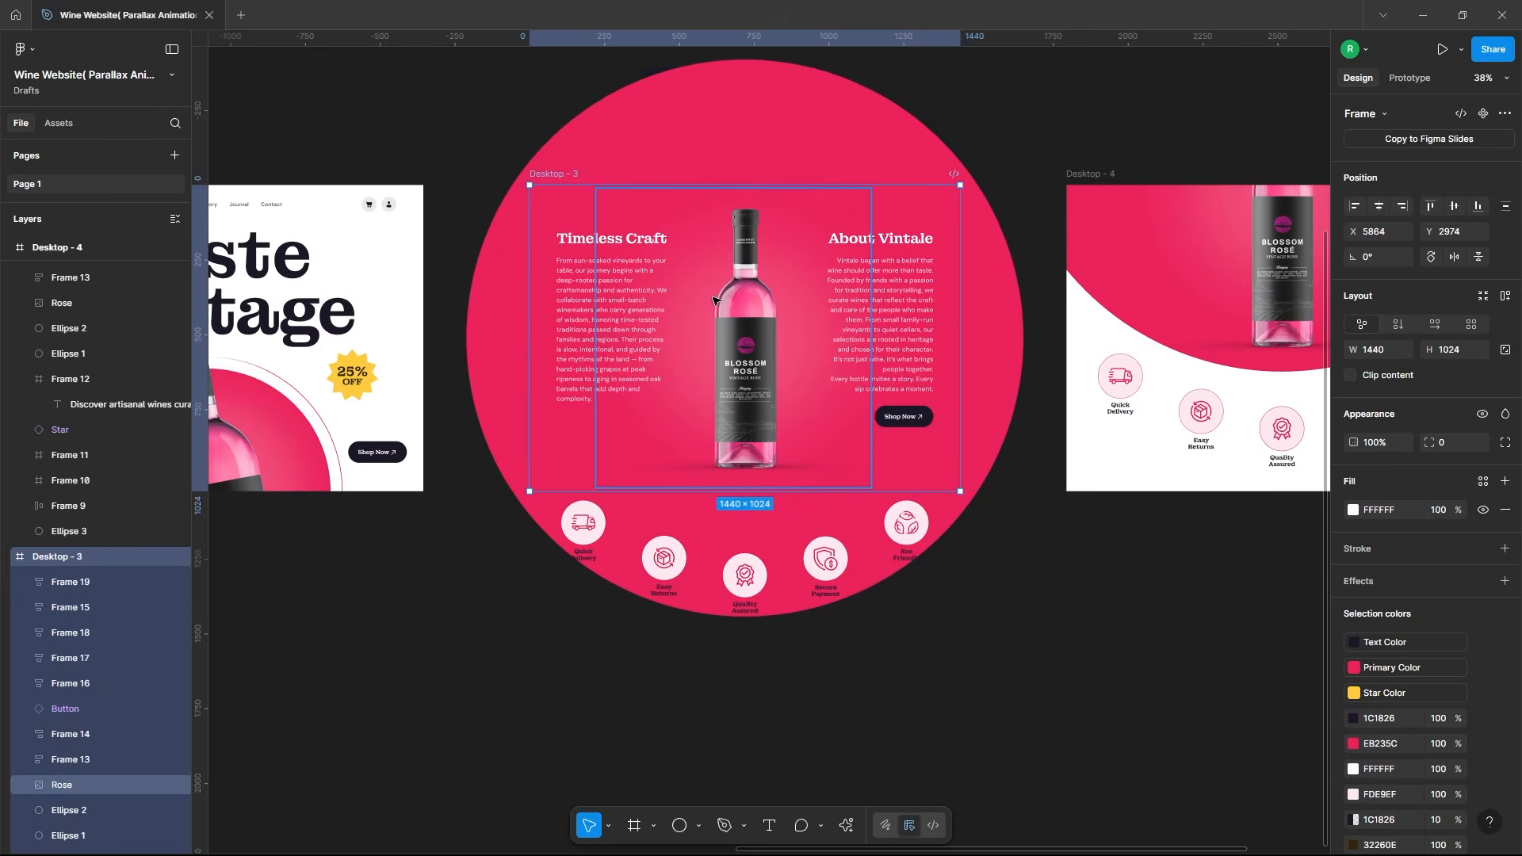
left_click(583, 366)
left_click(665, 401, "shift")
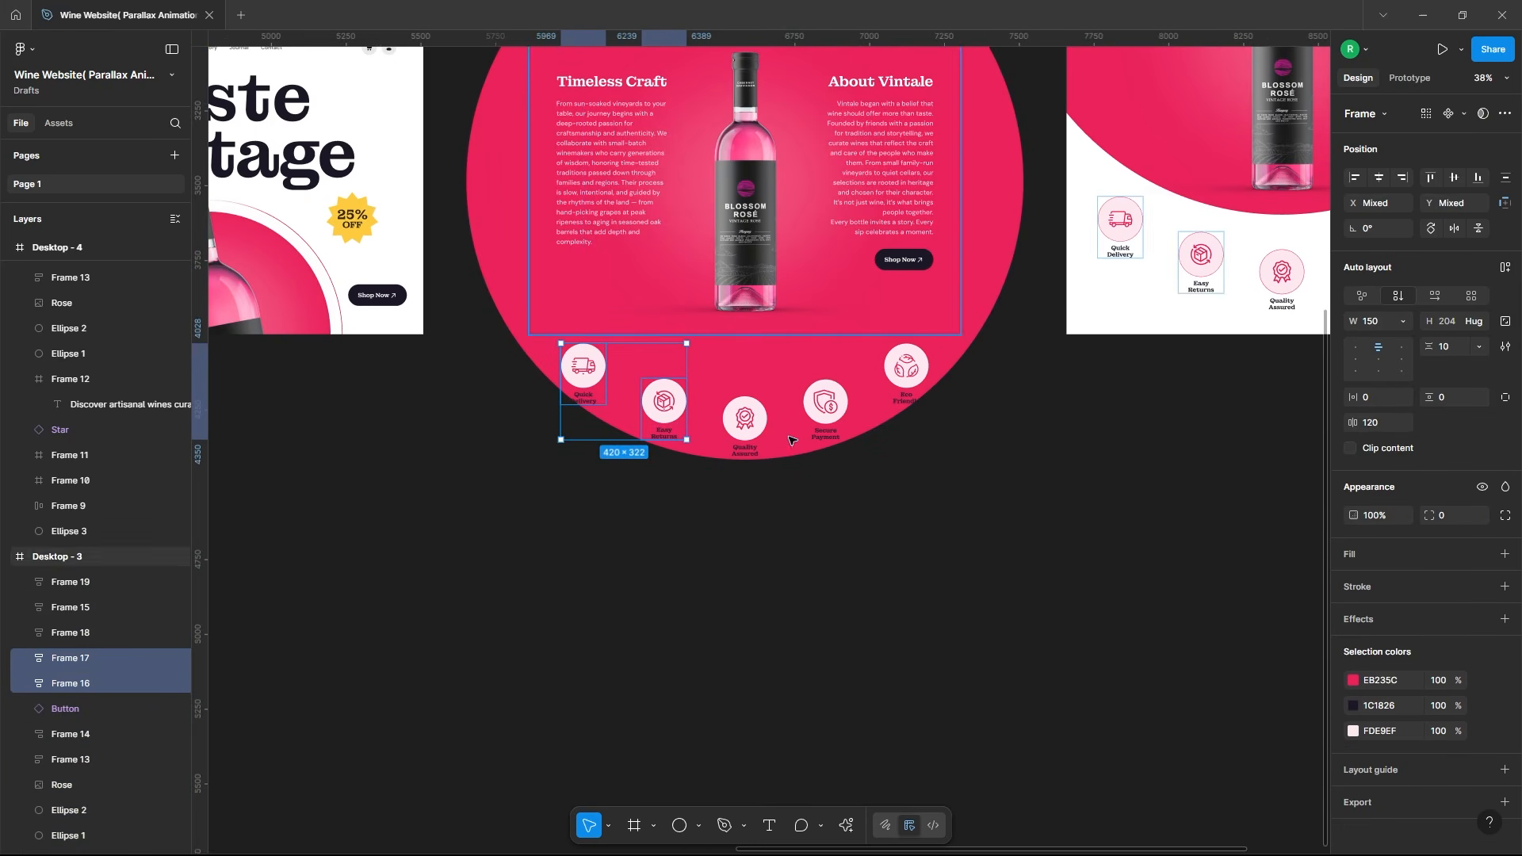
left_click(745, 419, "shift")
left_click(825, 401, "shift")
left_click(906, 370, "shift")
left_click_drag(906, 369, 906, 580)
left_click(748, 517)
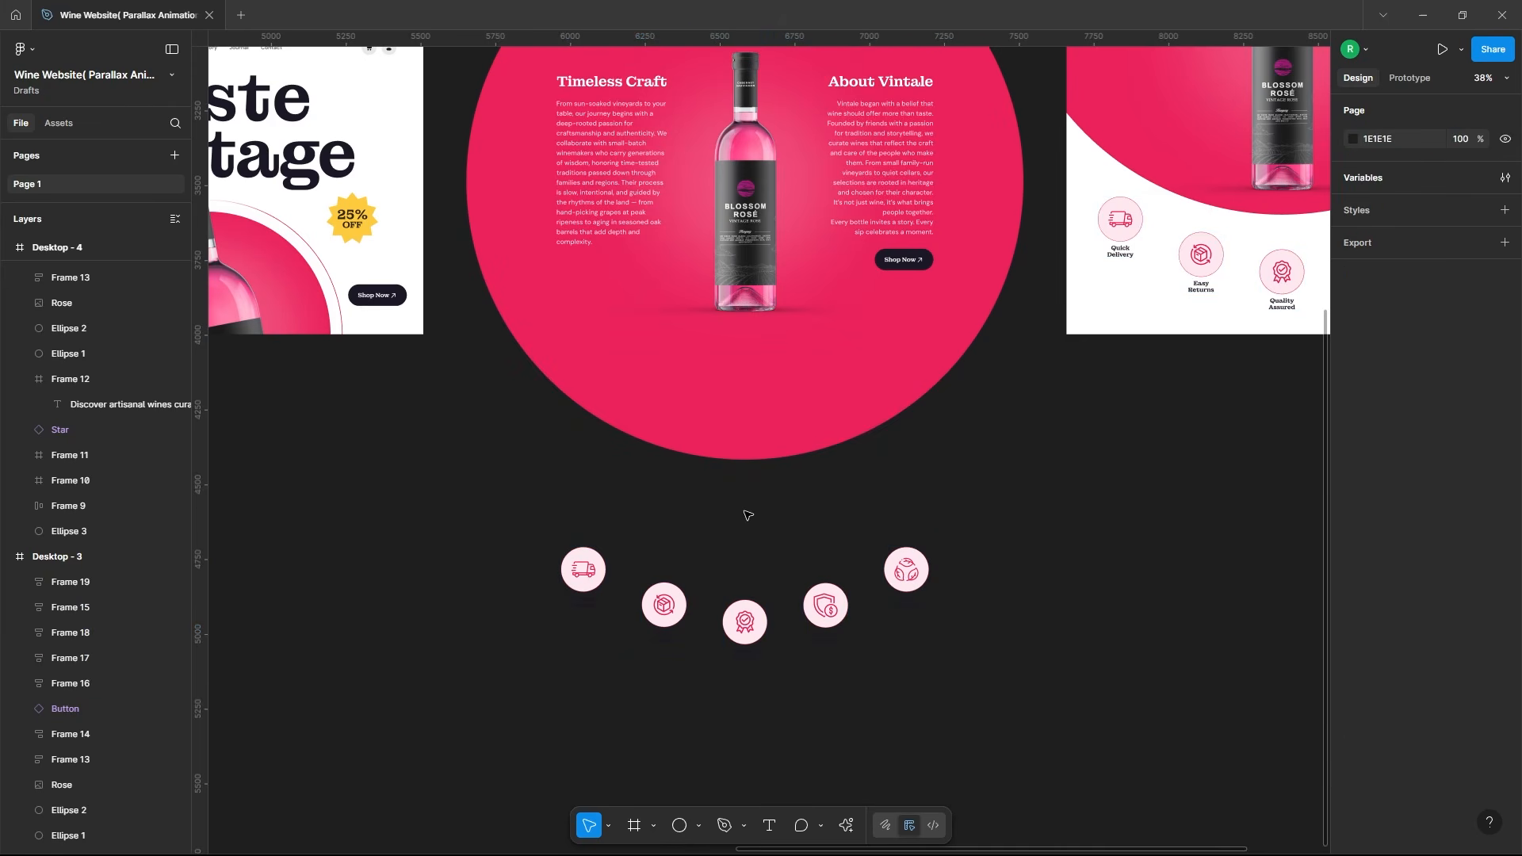
Step: Stagger the feature blocks below Desktop - 3 at different heights in a deeper V, with Quality Assured lowest
left_click(755, 624)
left_click_drag(754, 624, 754, 667)
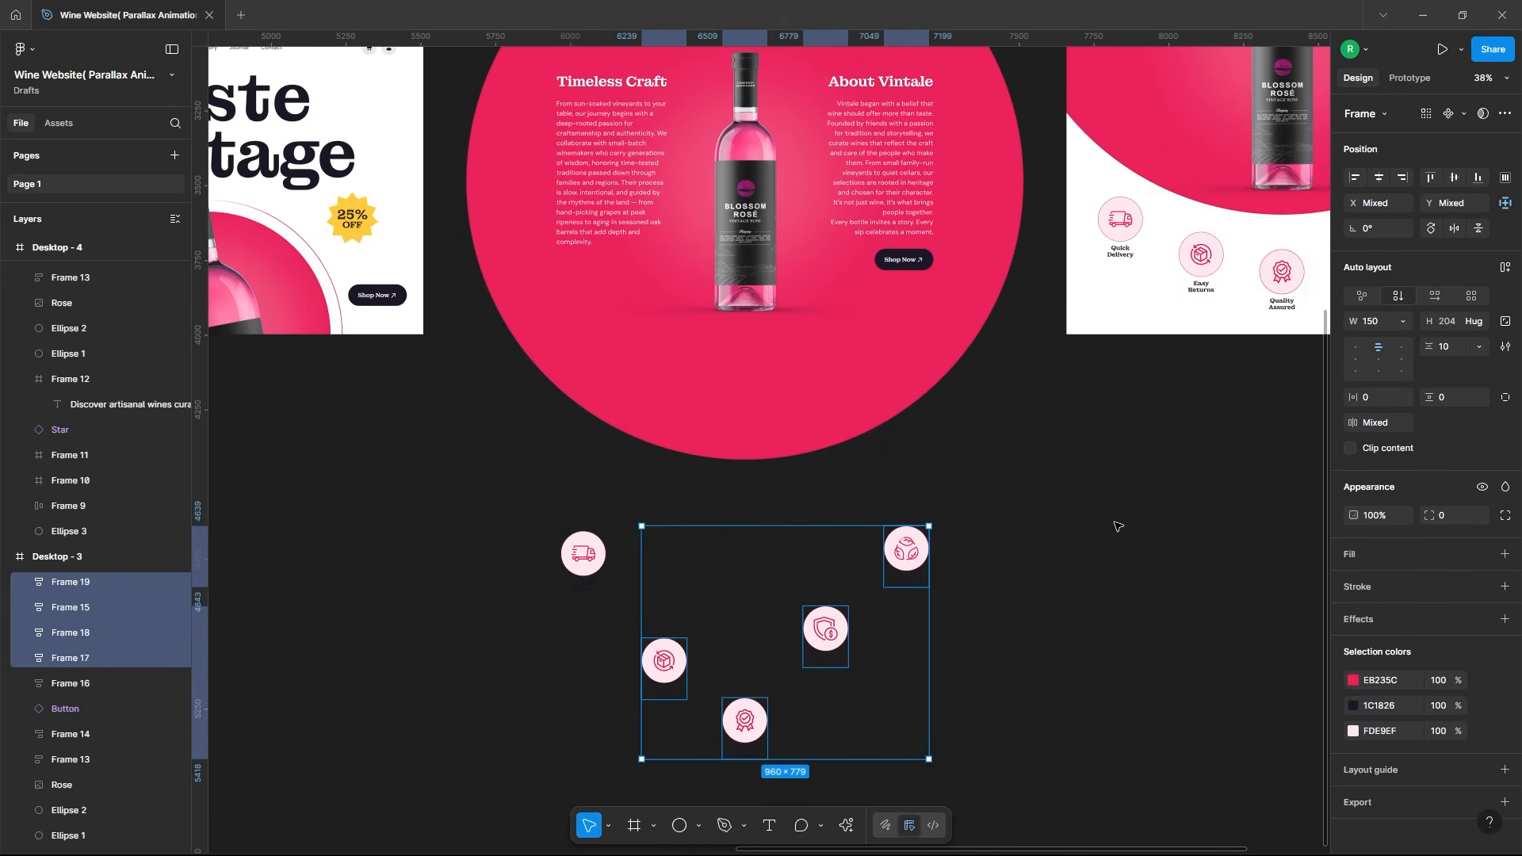
left_click(1117, 527)
Step: Turn content clipping back on for Desktop - 3
scroll(880, 421, "down", 3)
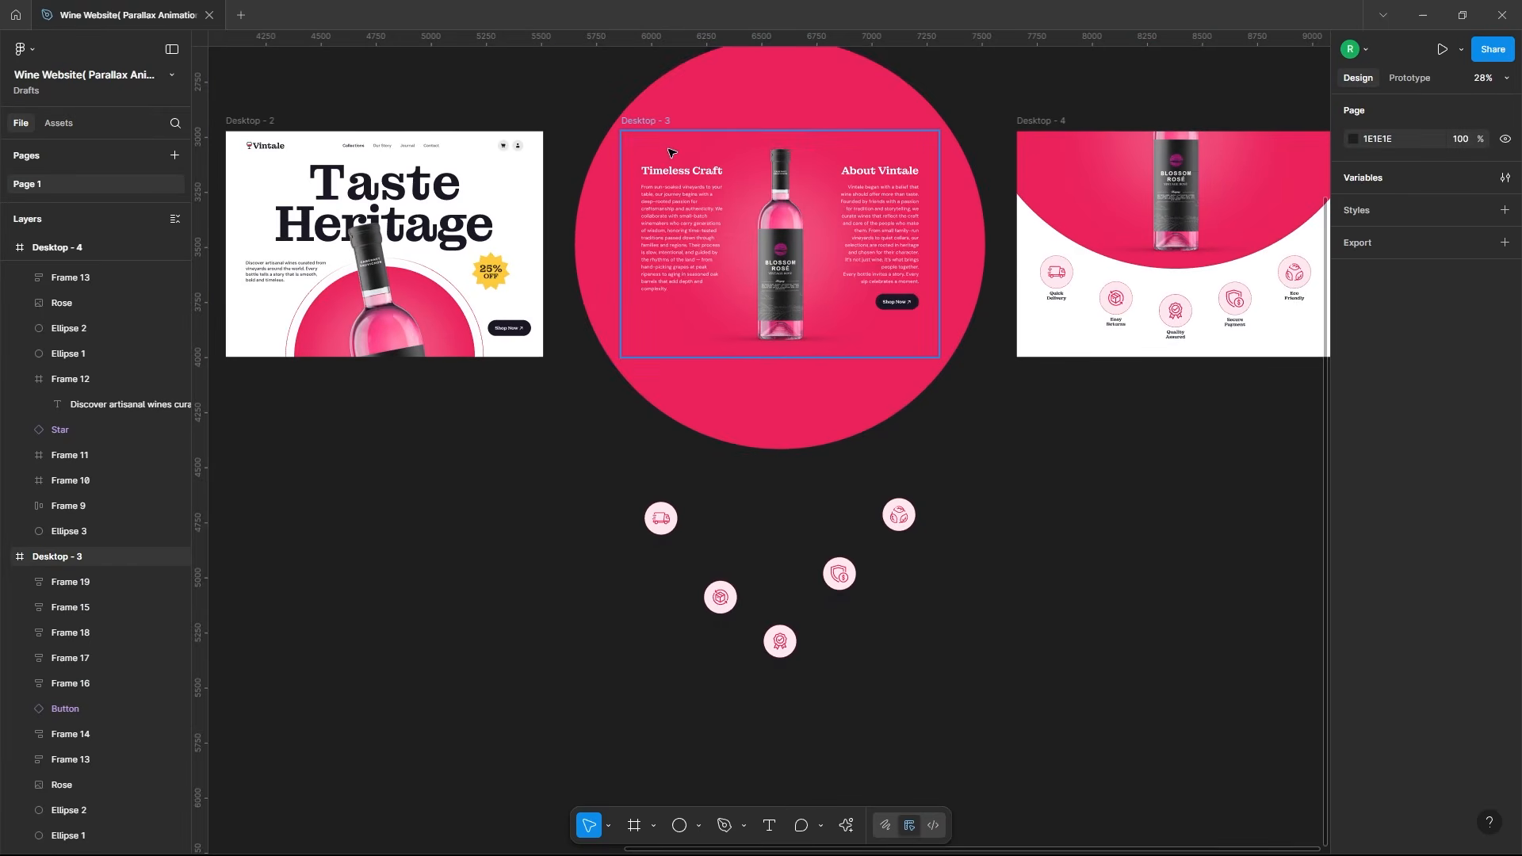
left_click(652, 122)
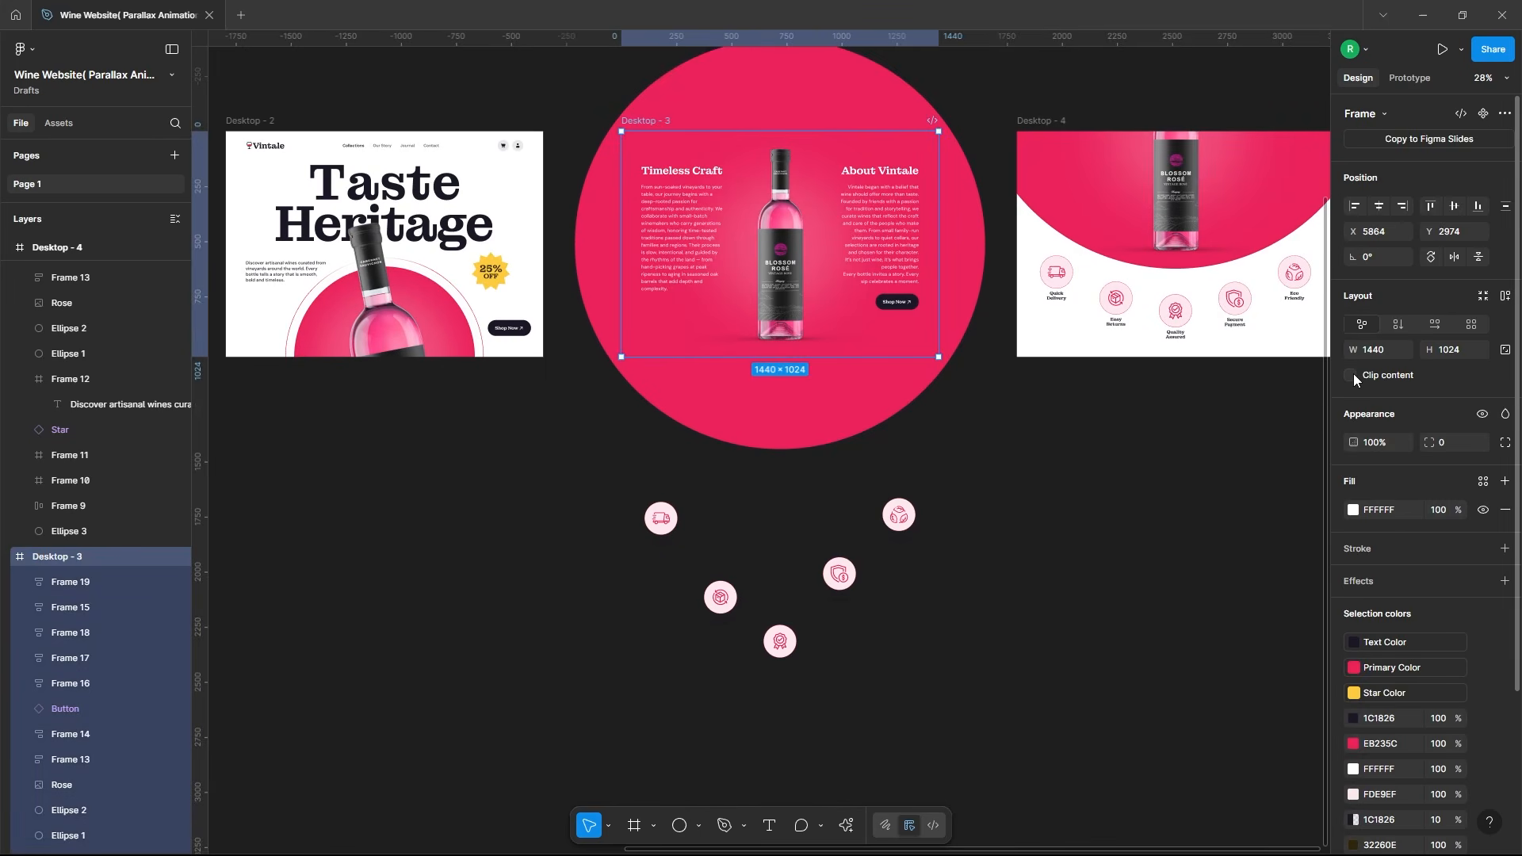
left_click(1126, 450)
Step: Duplicate the Desktop - 4 frame to its right, level with the original, as Desktop - 5
scroll(649, 351, "down", 5)
scroll(1142, 242, "up", 3)
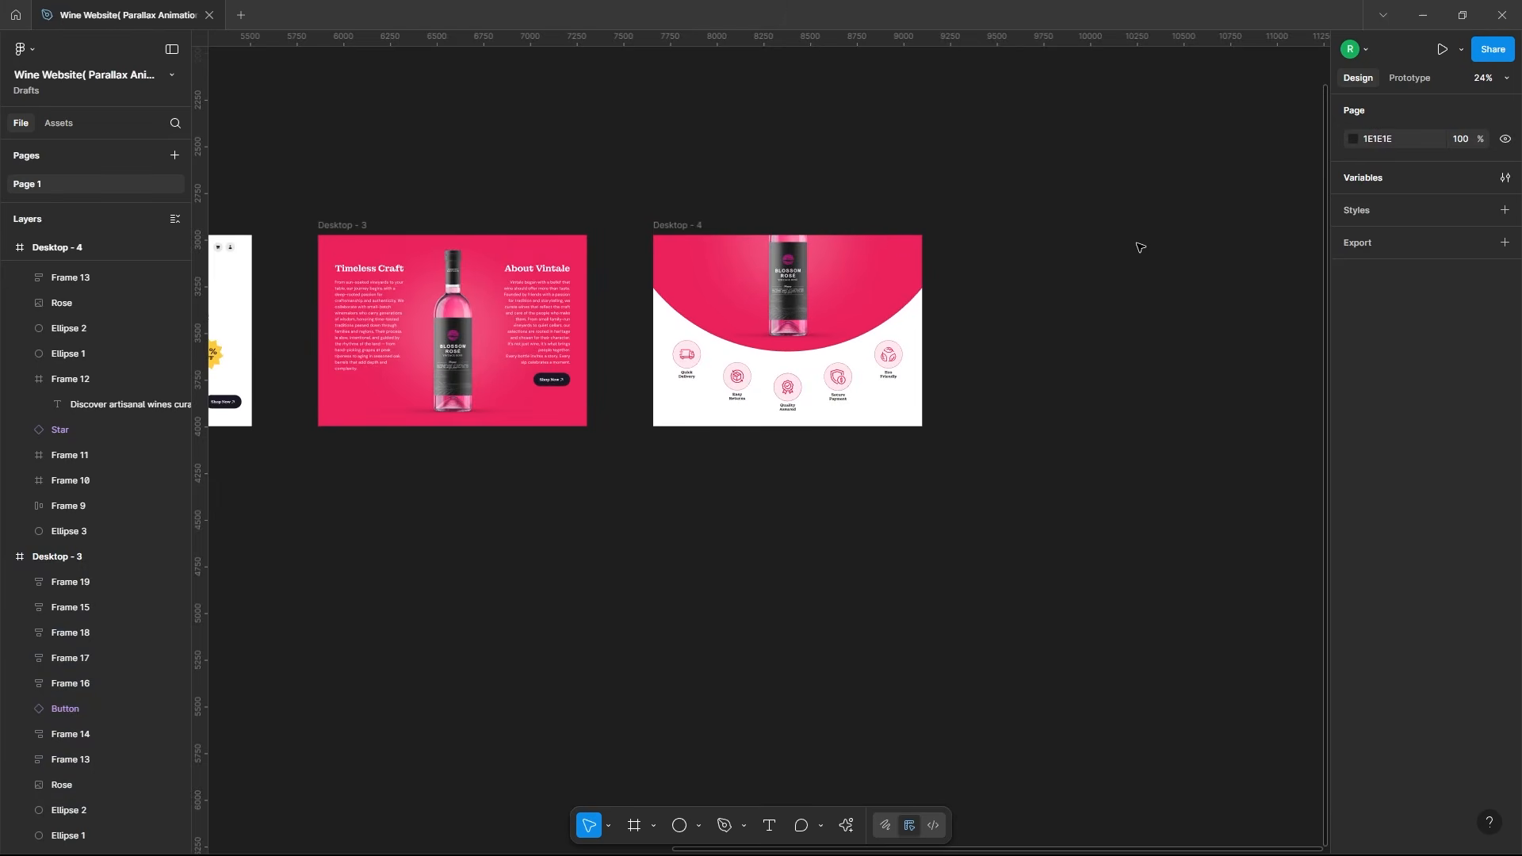
left_click(685, 227)
left_click_drag(688, 224, 1018, 224, "alt")
left_click(1261, 178)
Step: Hide the Rose bottle image in Desktop - 5
scroll(1295, 269, "up", 4)
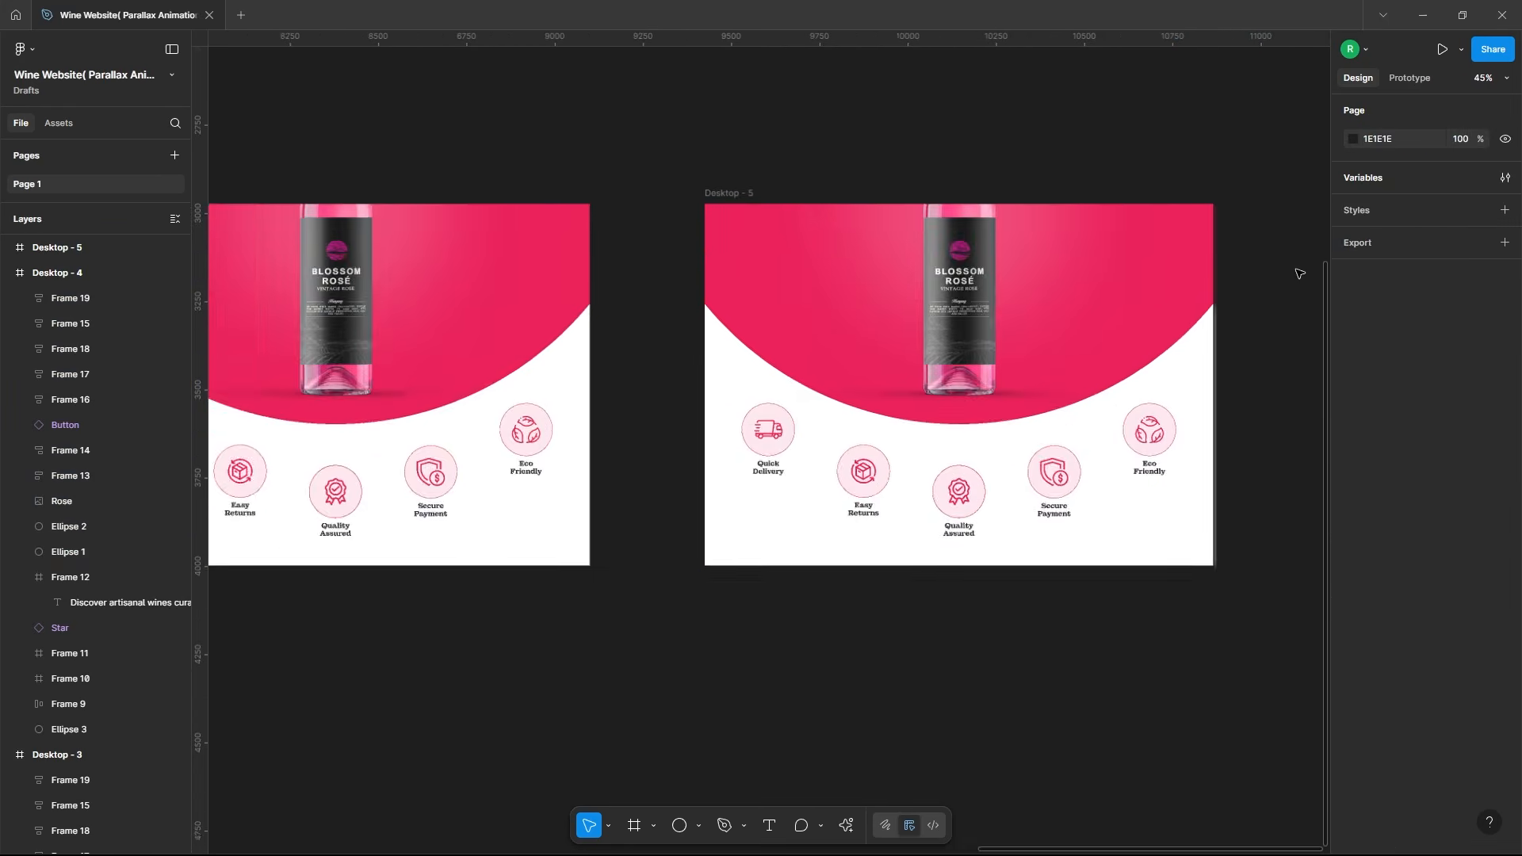
left_click(909, 317)
left_click(175, 476)
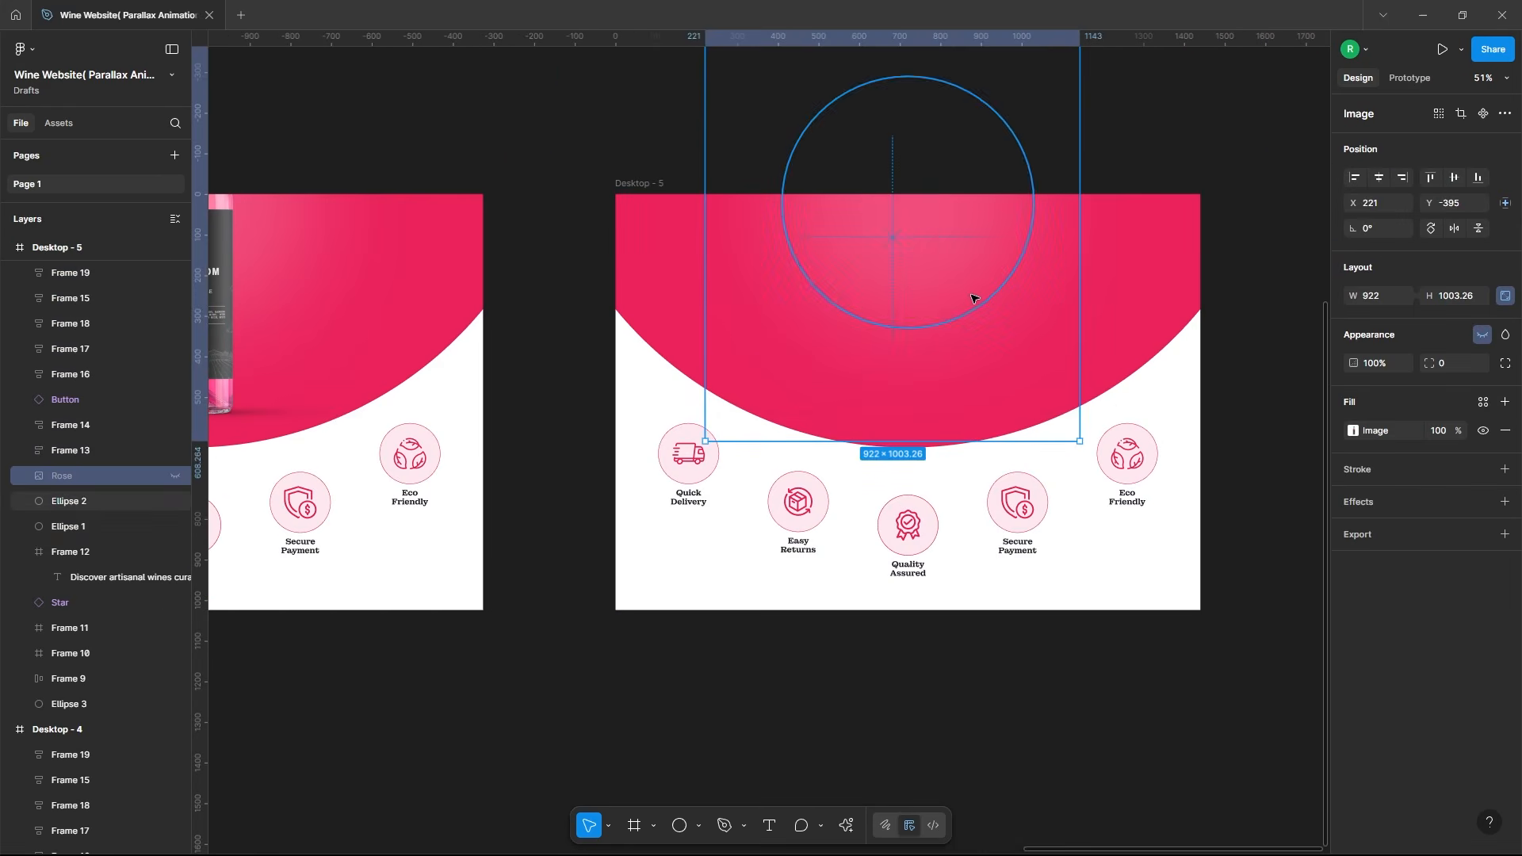
Step: Move Ellipse 1 and Ellipse 2 in Desktop - 5 together up beyond the frame's top edge
left_click(1016, 278)
left_click(911, 262, "shift")
left_click_drag(1012, 448, 1027, 145)
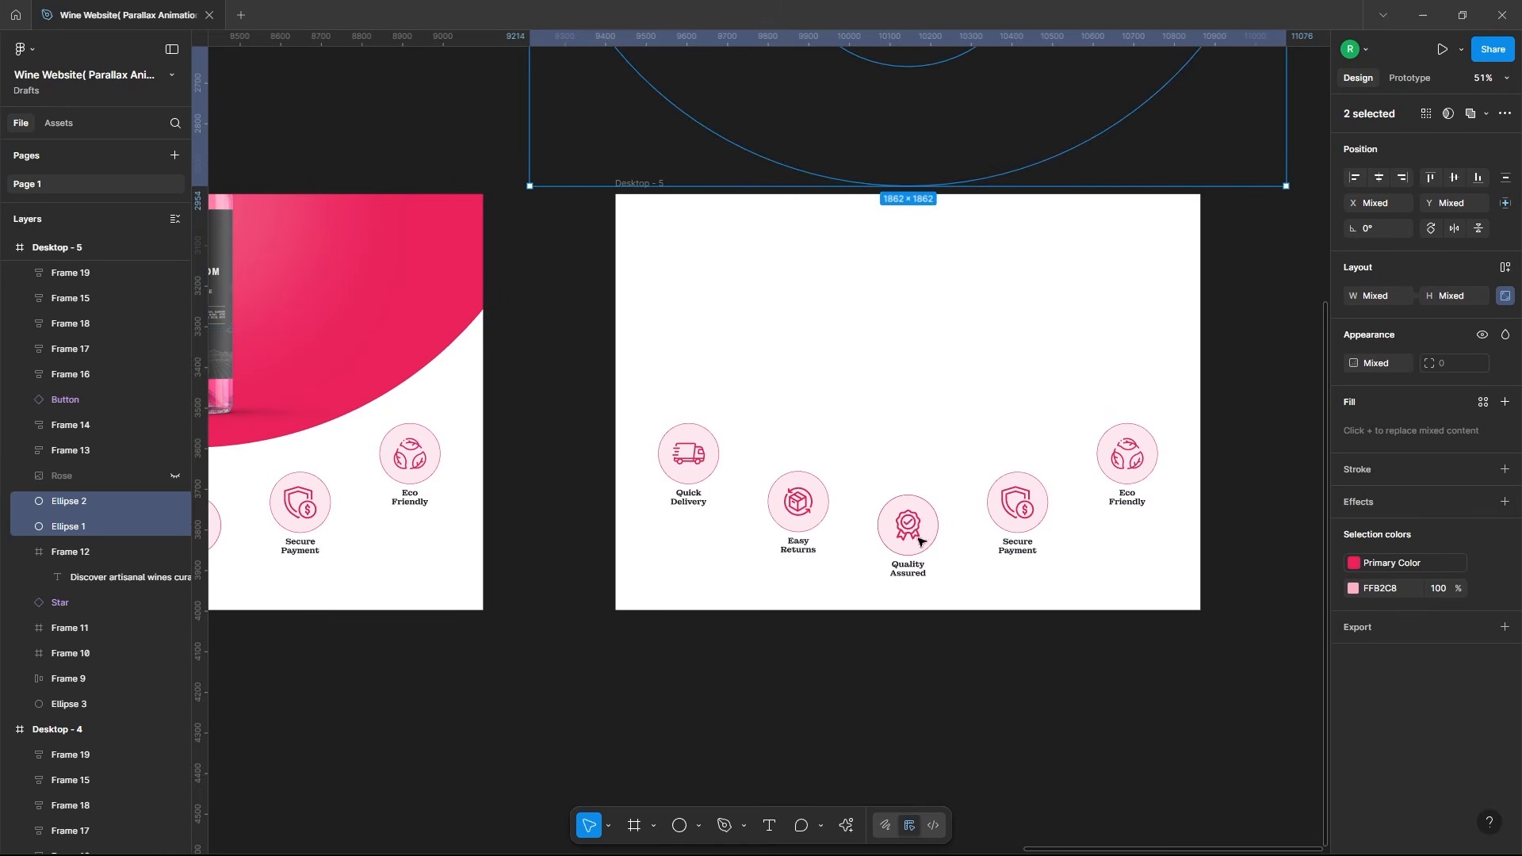
Step: Gather the Eco Friendly, Secure Payment and Quality Assured blocks into an overlapping cluster near the right edge of Desktop - 5
left_click(920, 529)
left_click(1124, 464)
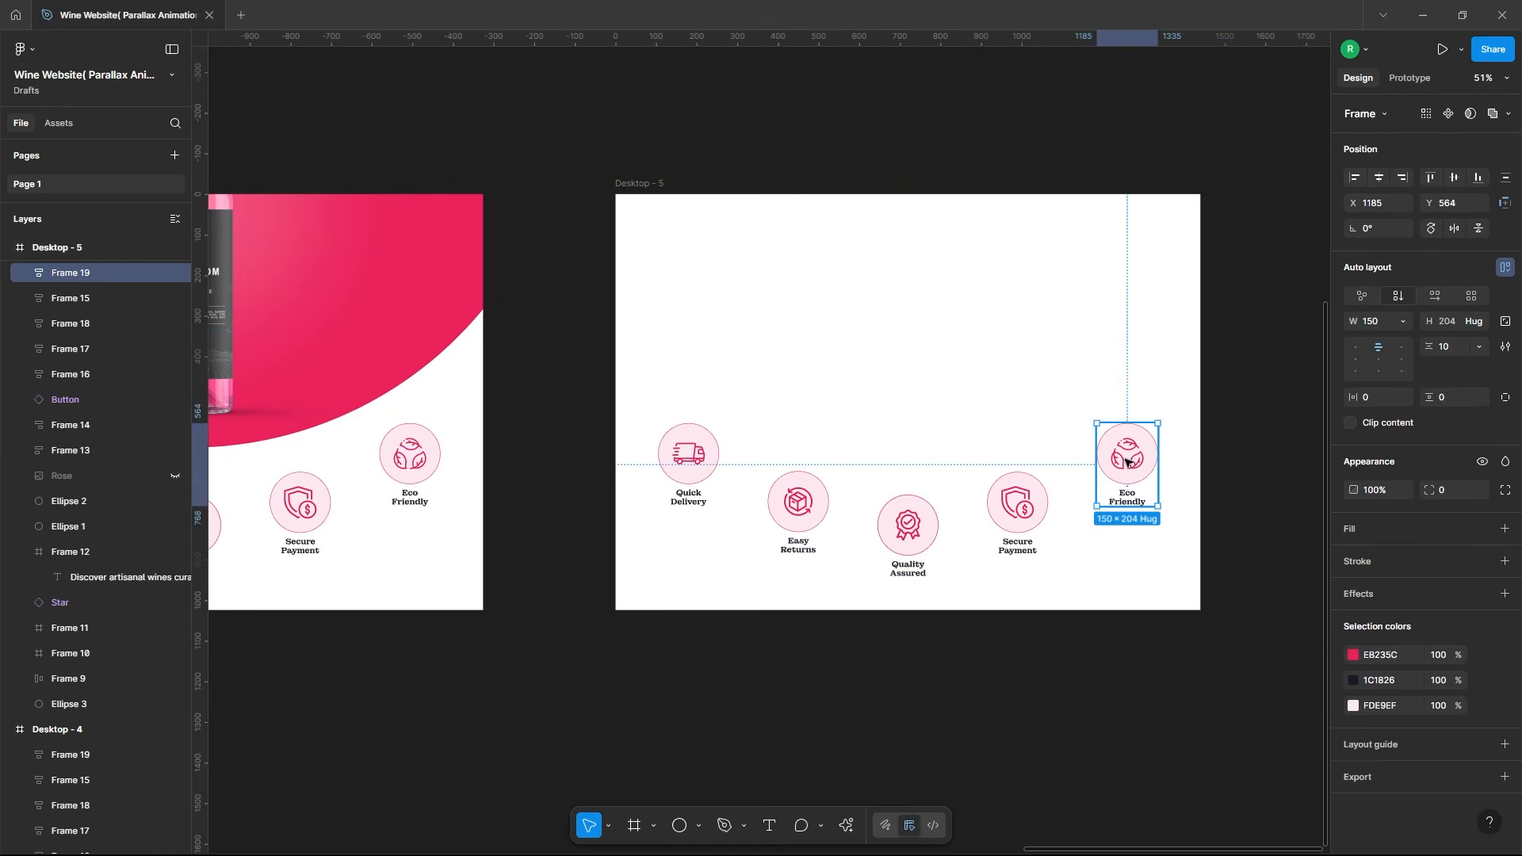
left_click_drag(1127, 461, 1131, 424)
left_click_drag(1034, 515, 1100, 445)
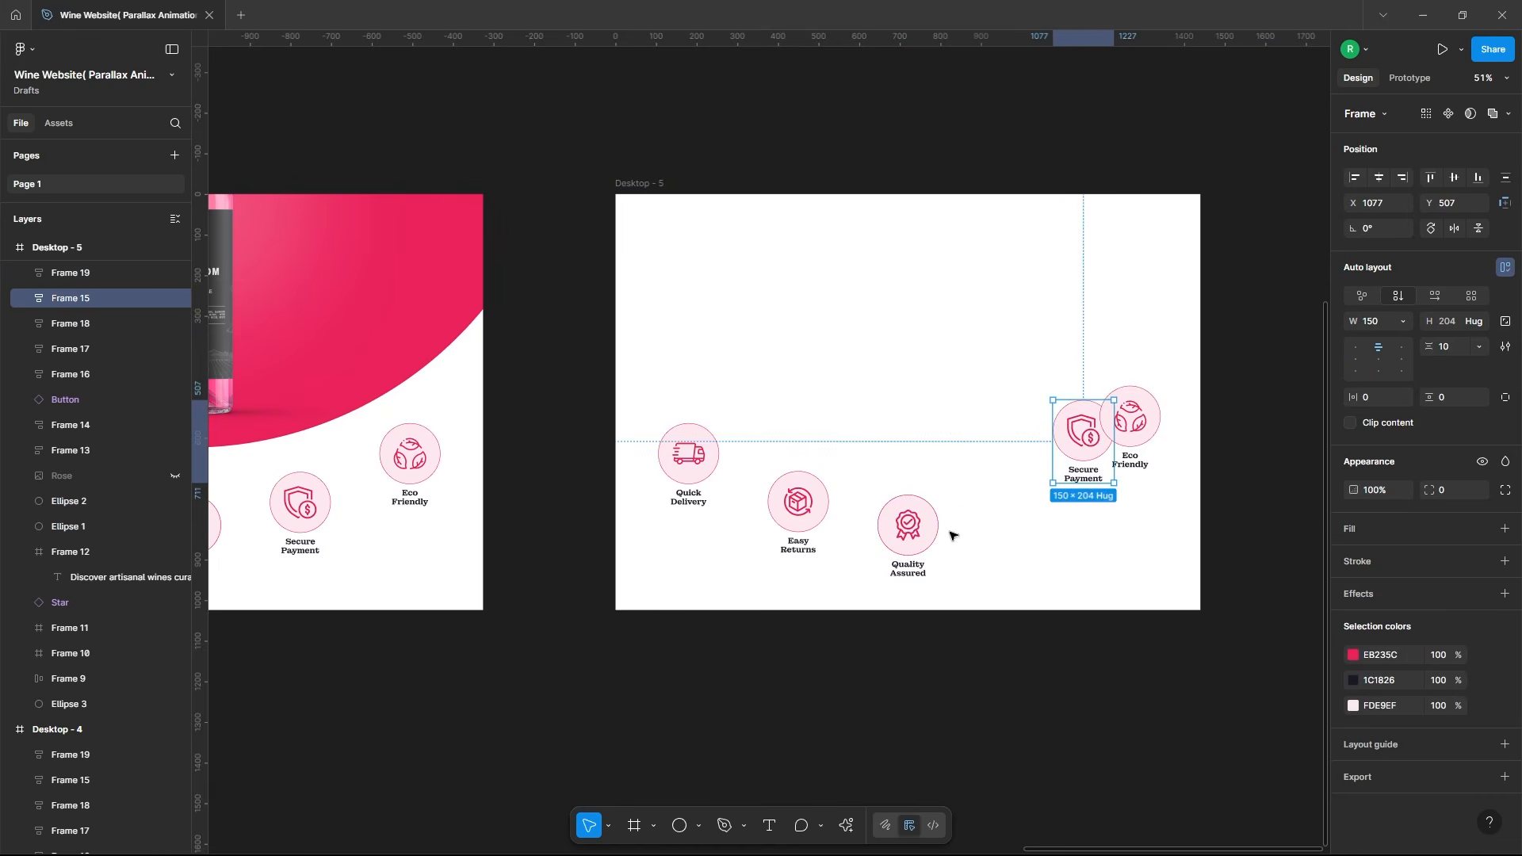
left_click_drag(937, 530, 1068, 452)
Step: Bring Easy Returns close to Quick Delivery in Desktop - 5 and move both blocks up beyond the frame's top edge
left_click_drag(799, 514, 736, 496)
left_click(664, 448, "shift")
left_click_drag(665, 449, 741, 158)
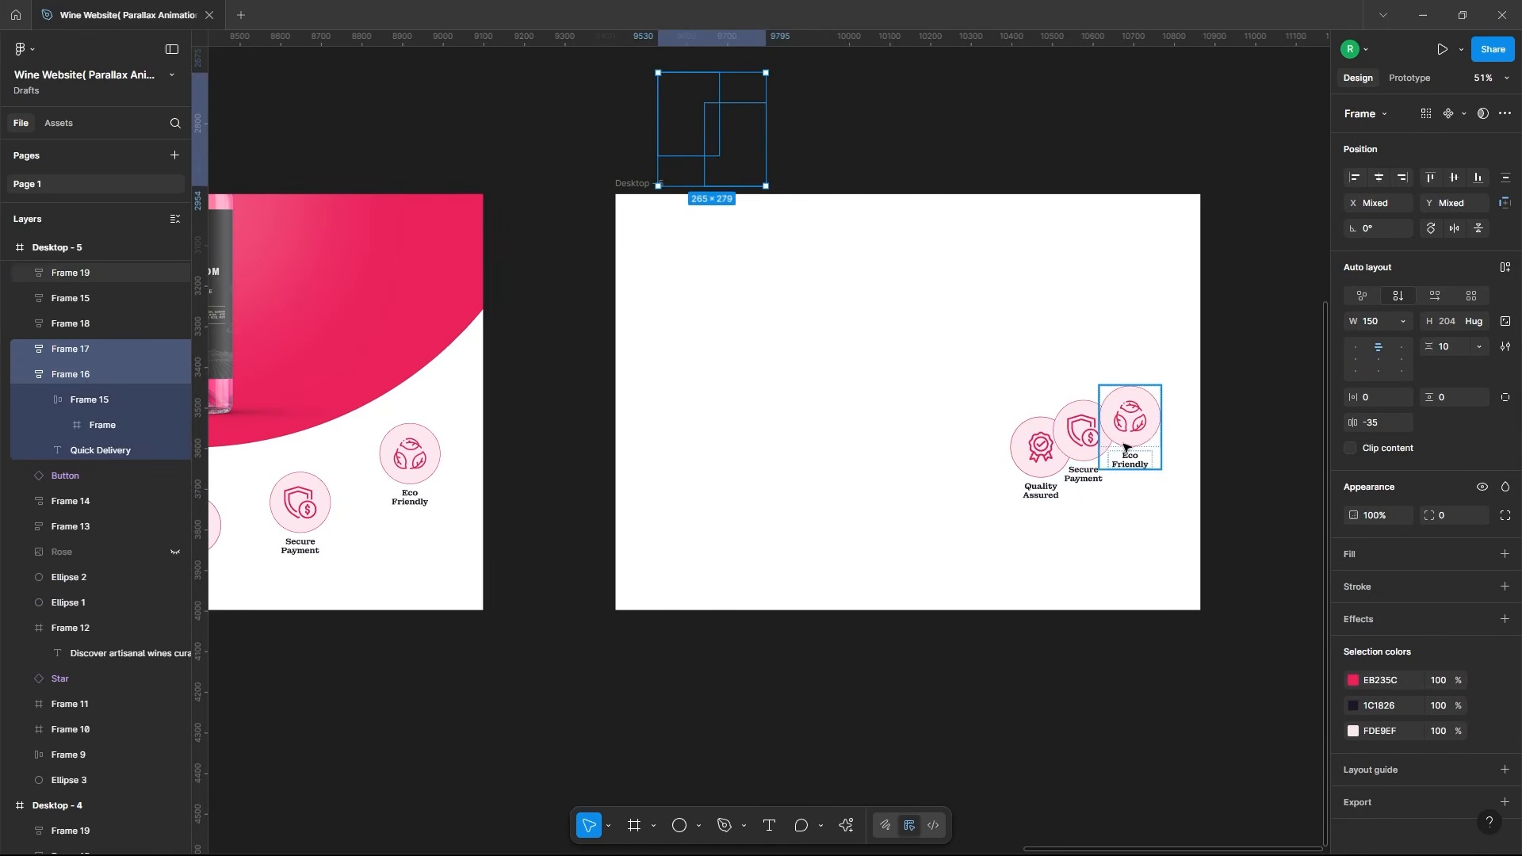
Step: Move the Eco Friendly, Secure Payment and Quality Assured blocks together up beyond the top edge of Desktop - 5
left_click_drag(1126, 447, 1165, 147)
left_click(1083, 444, "shift")
left_click(1037, 465, "shift")
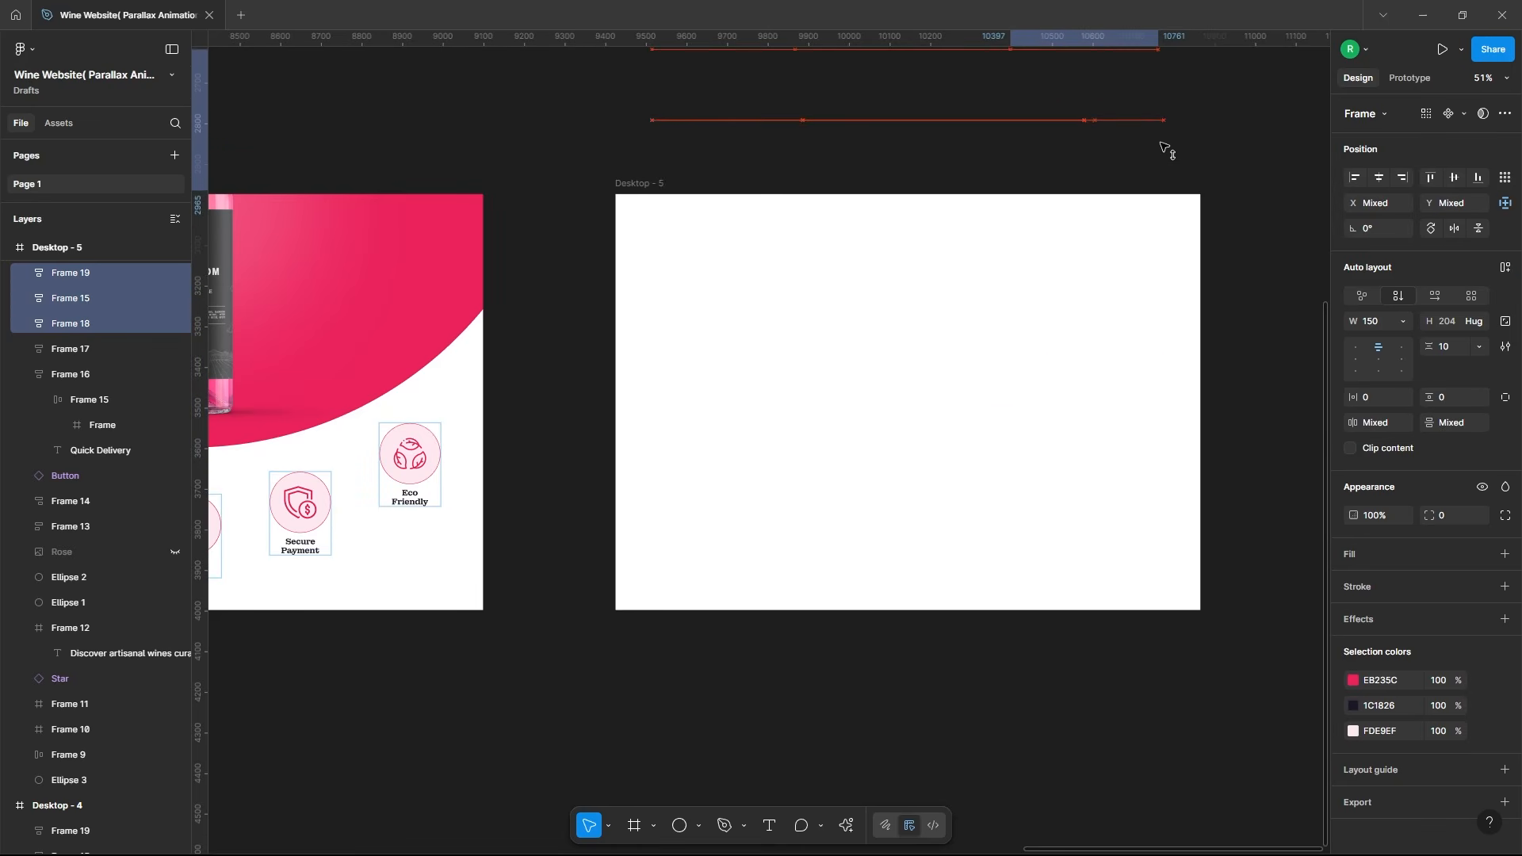
Step: Temporarily turn off content clipping on Desktop - 5 to adjust the Eco Friendly, Secure Payment and Quality Assured cluster above the frame
left_click(646, 184)
left_click(1351, 375)
scroll(1094, 365, "up", 3)
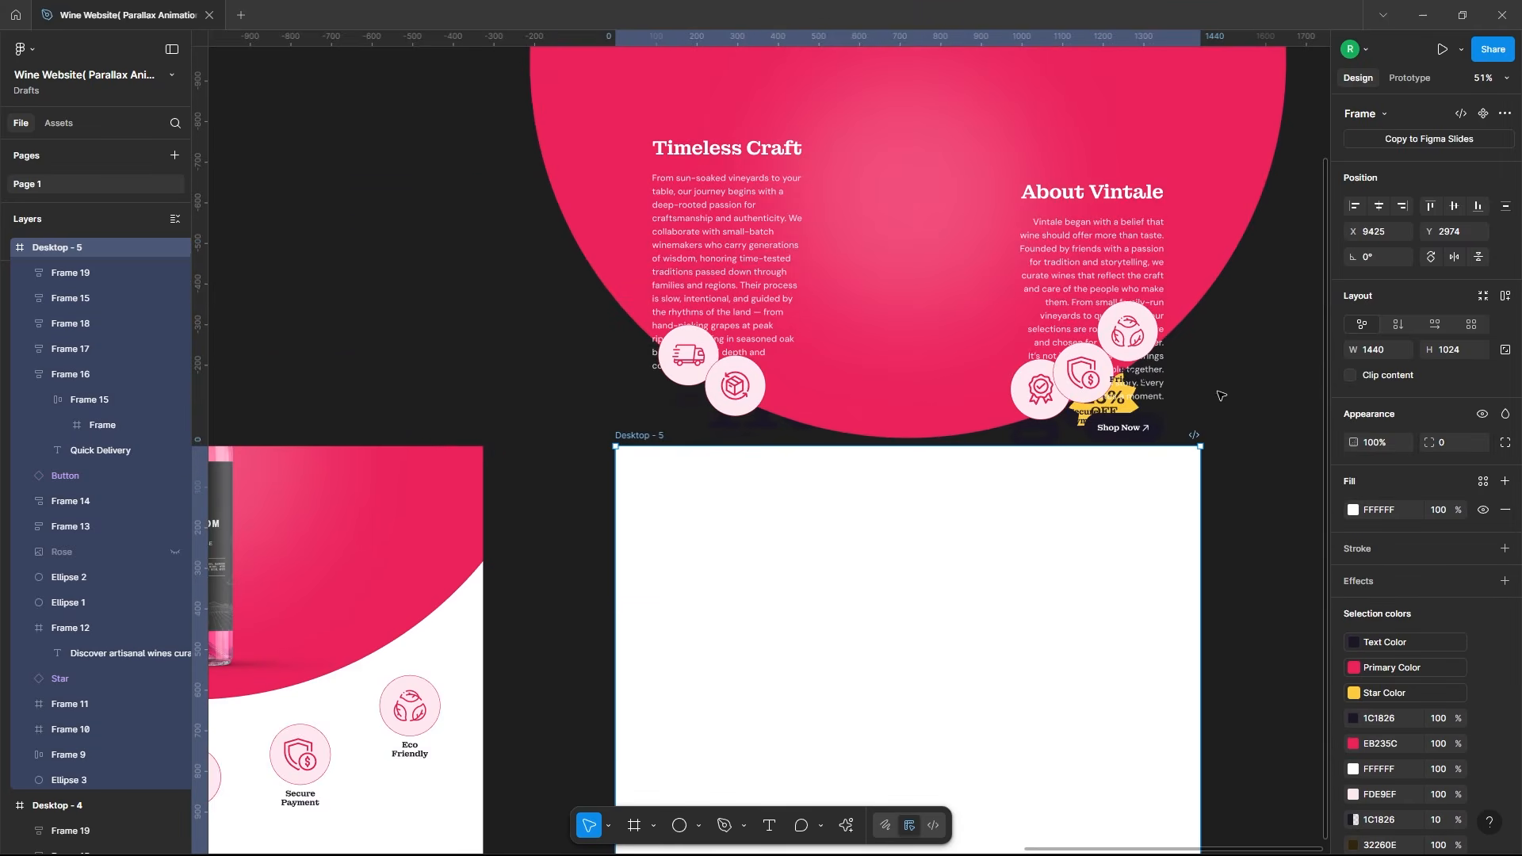
left_click(1087, 387)
left_click_drag(1087, 387, 1049, 405)
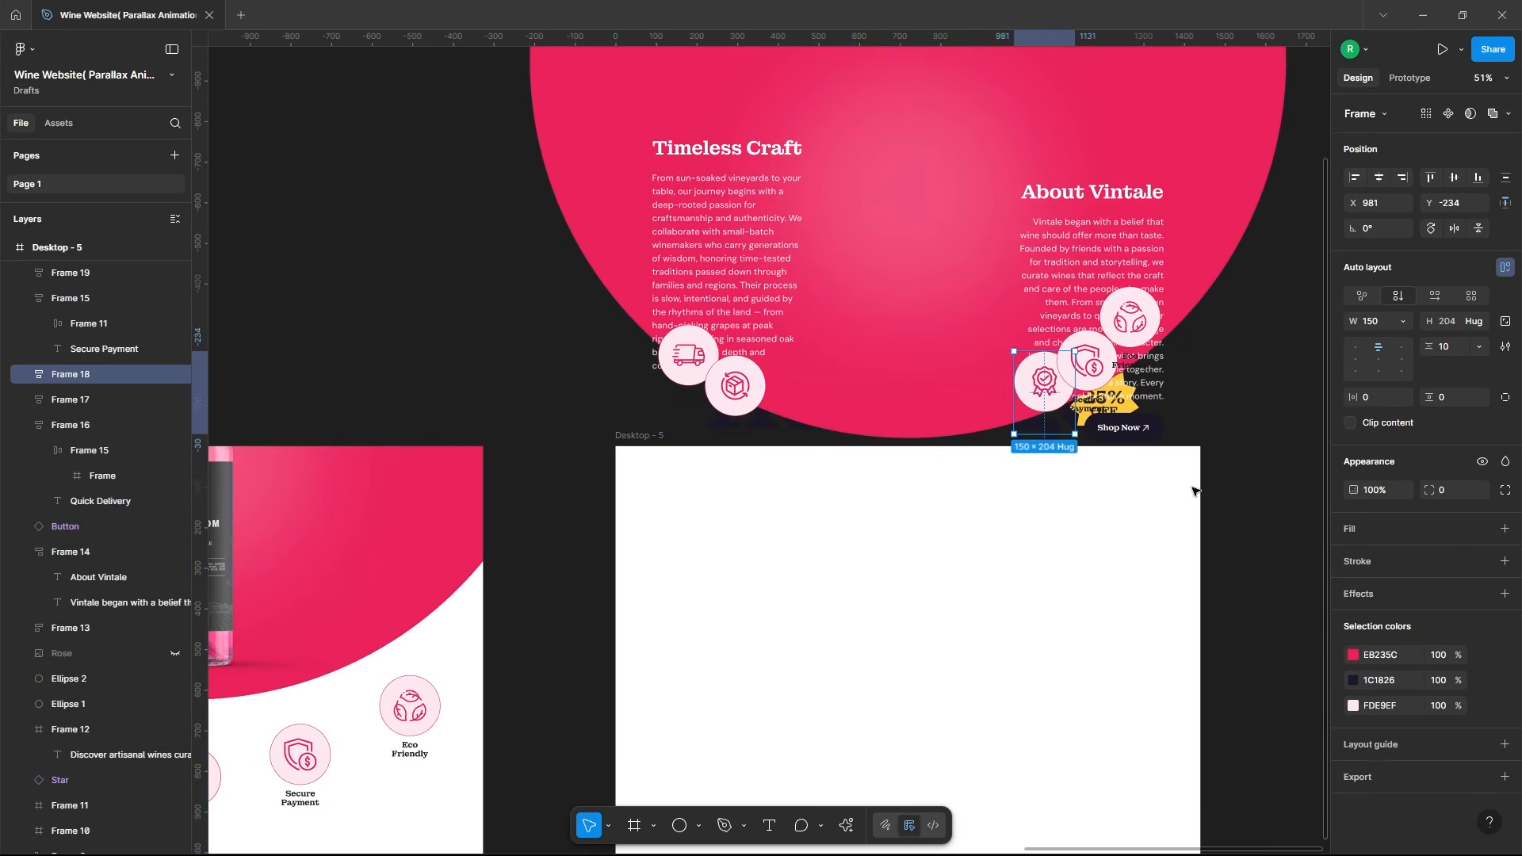
left_click(639, 436)
left_click(1351, 375)
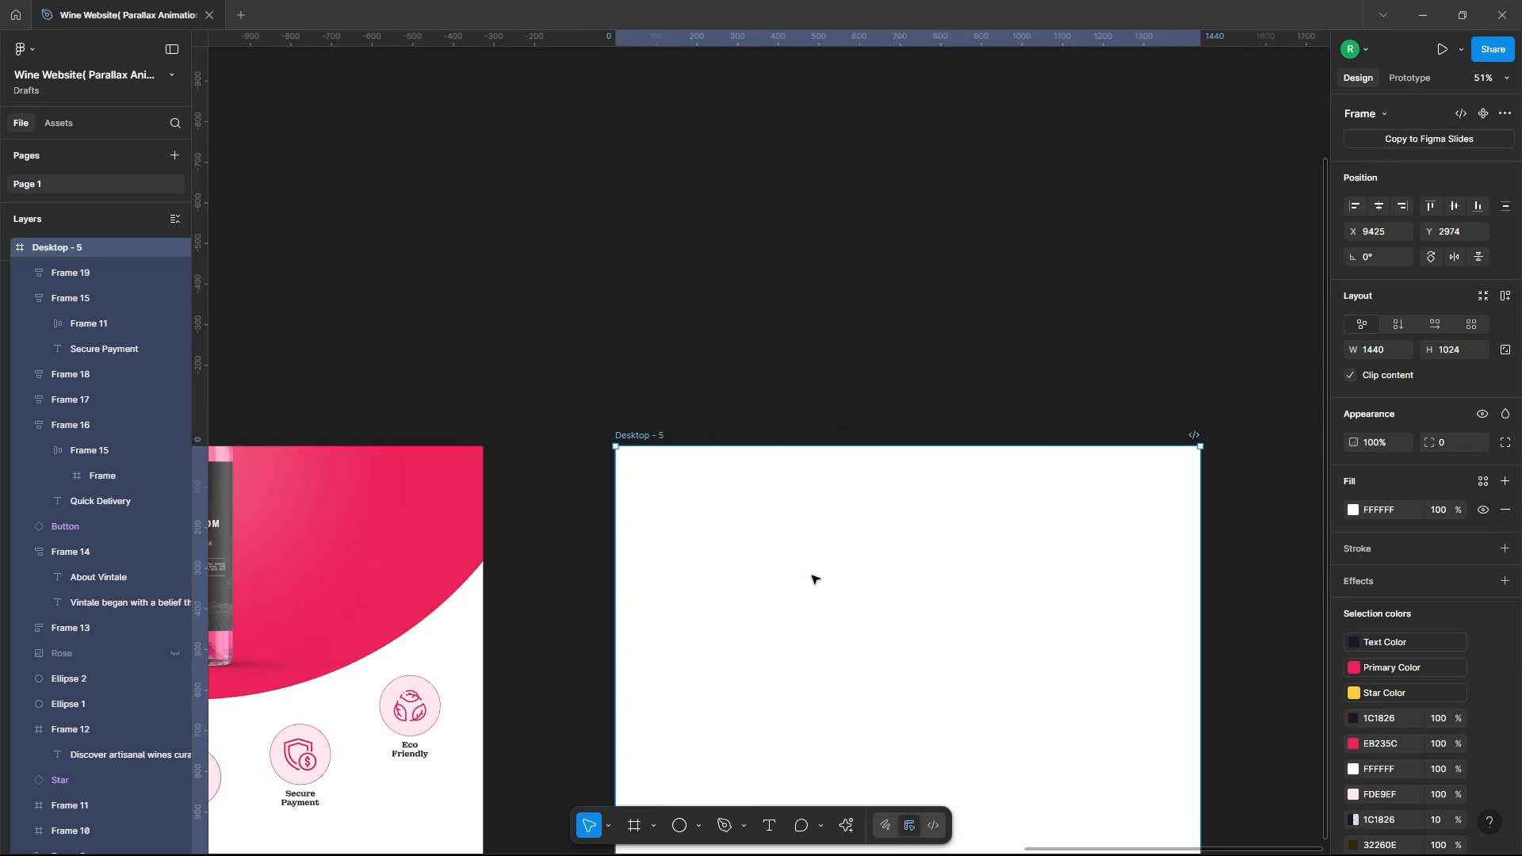
Step: Show the Rose bottle image in Desktop - 5 again and move it down until the whole bottle sits inside the frame
left_click(174, 653)
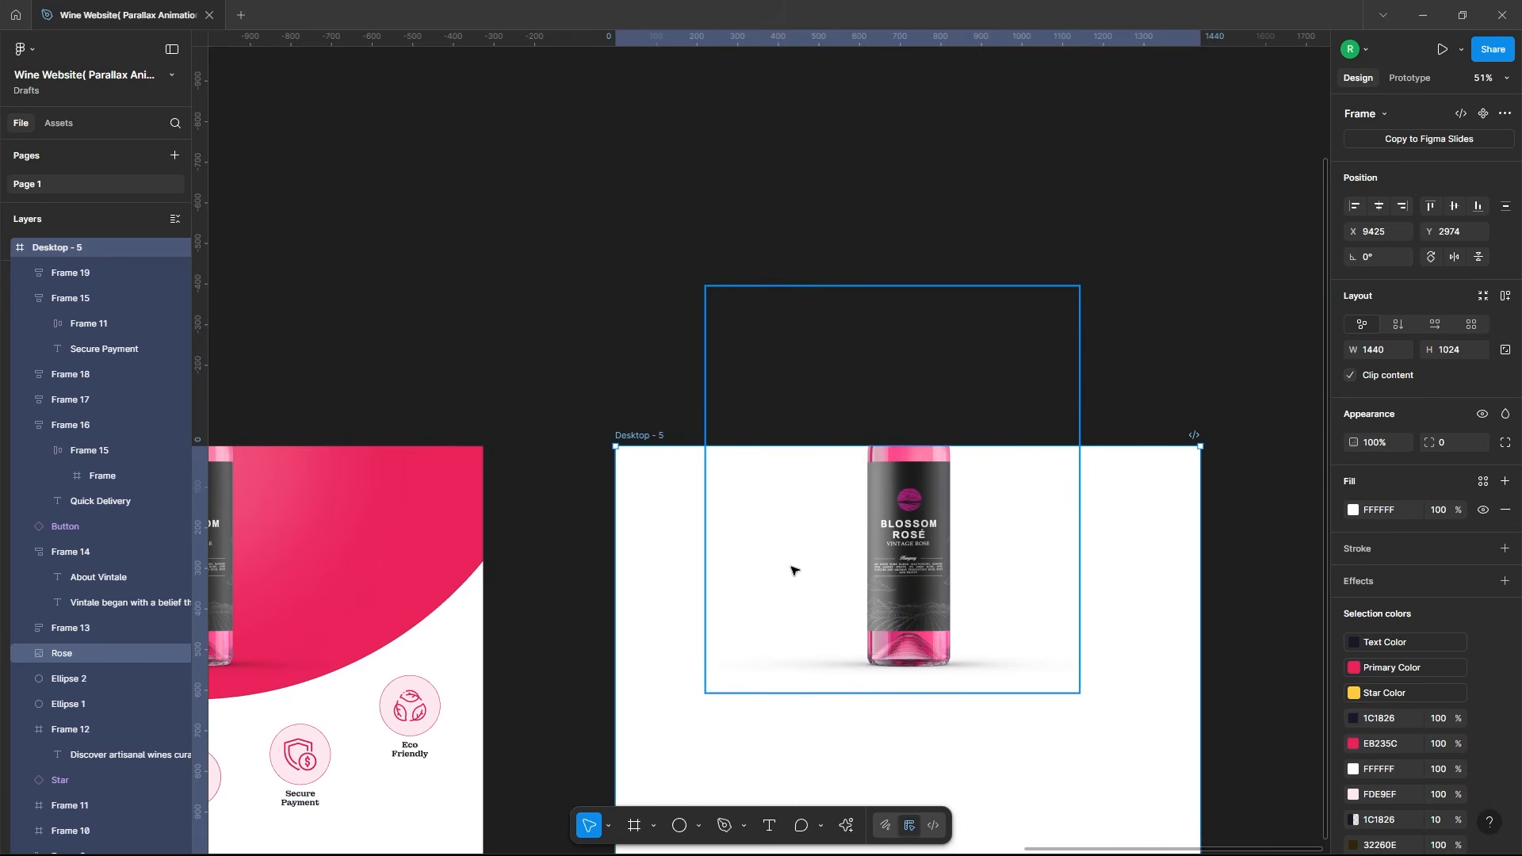
scroll(791, 571, "down", 3)
left_click(1235, 479)
left_click(814, 378)
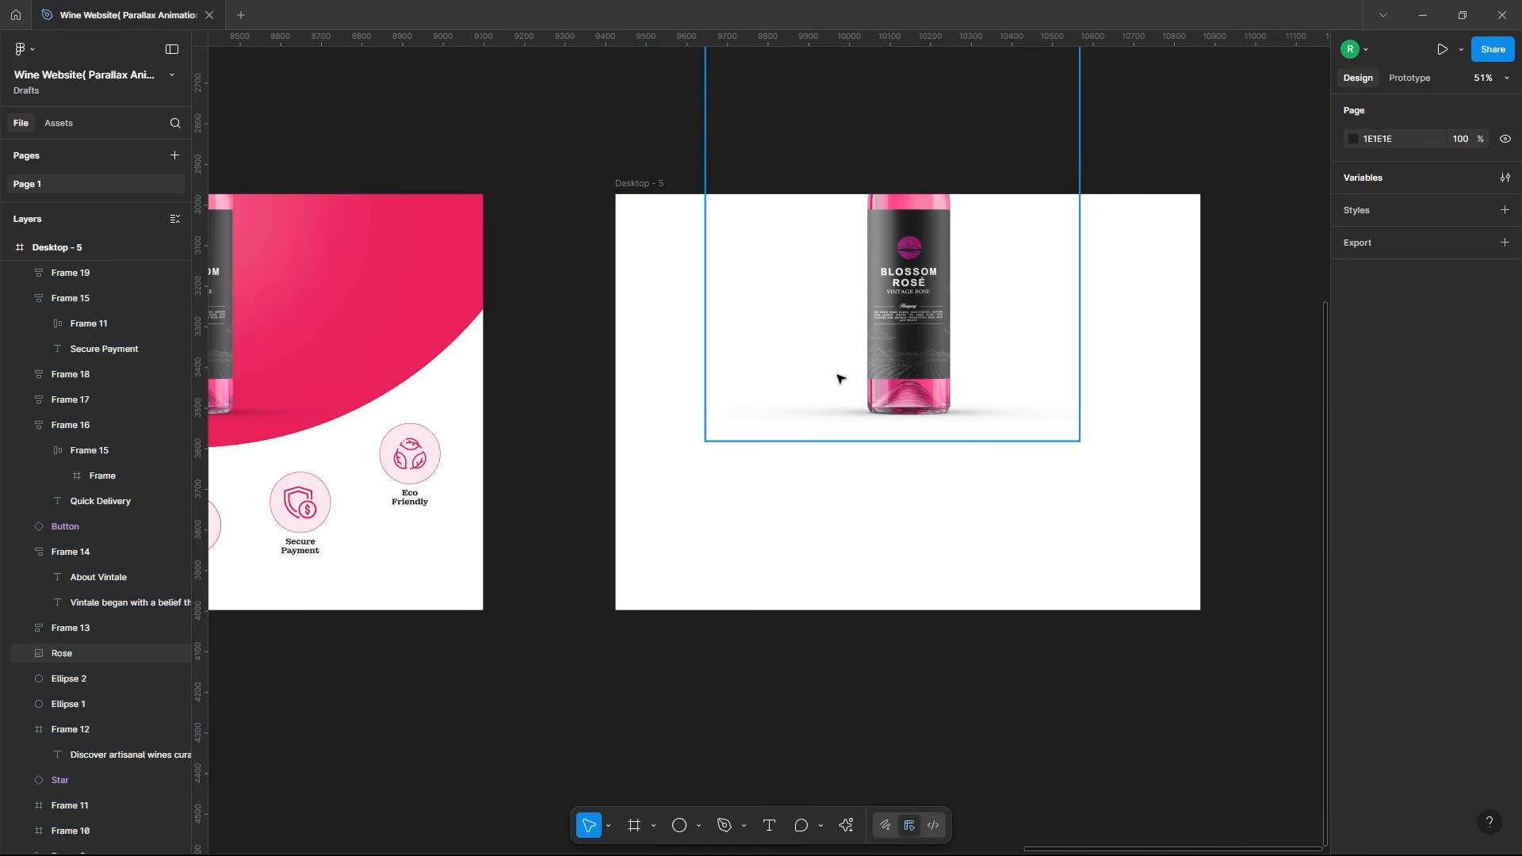
left_click_drag(918, 323, 920, 471)
key("Escape")
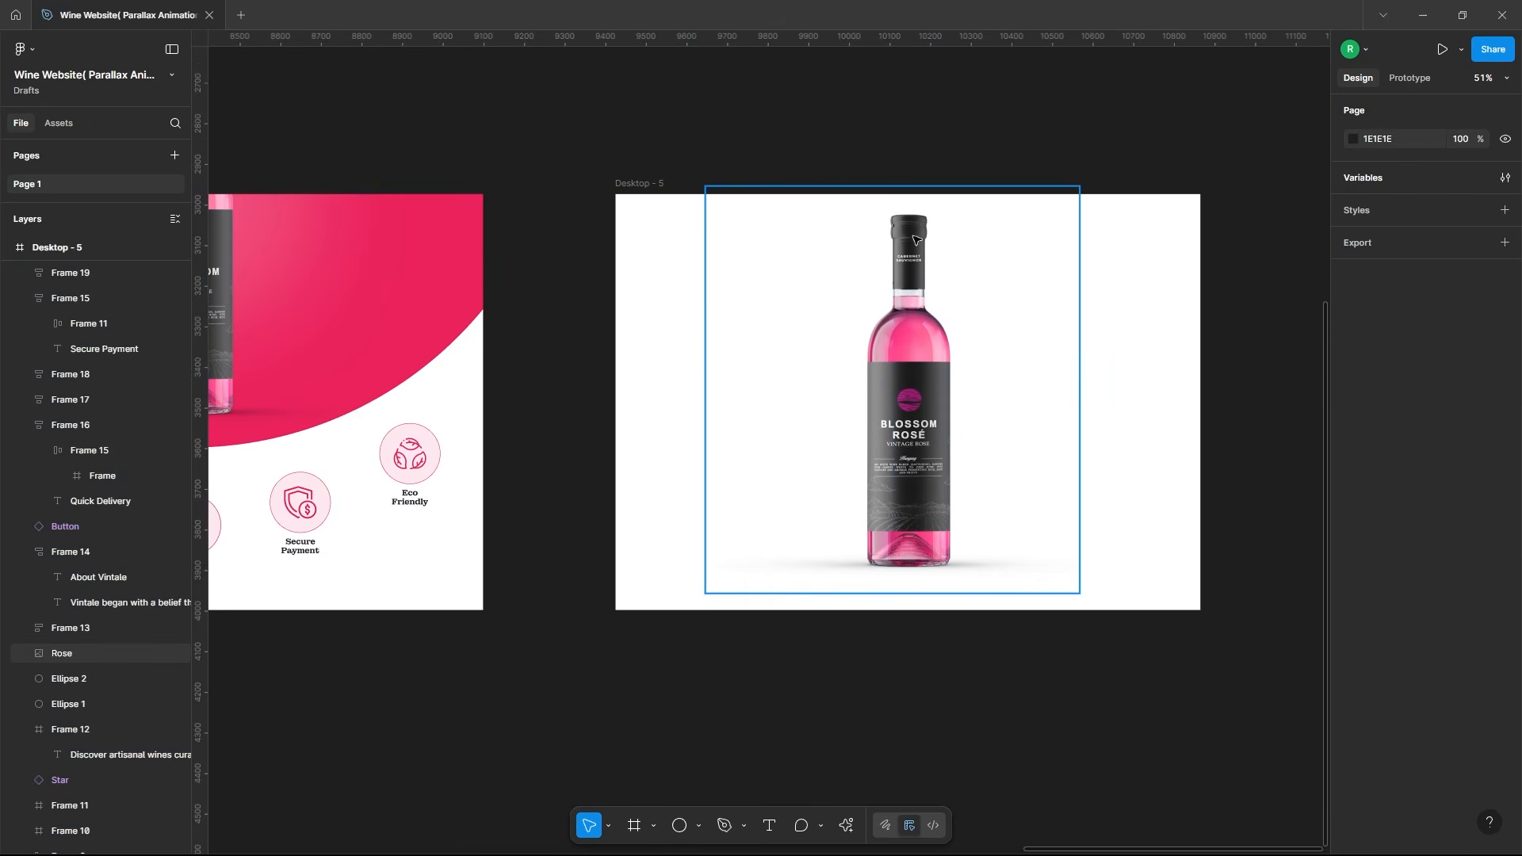
Step: Place the Gold, Red, Green and Purple bottle images in a row in Desktop - 5, two on each side of the Rose bottle
scroll(1007, 287, "down", 6)
left_click_drag(550, 212, 975, 294)
key("shift+2")
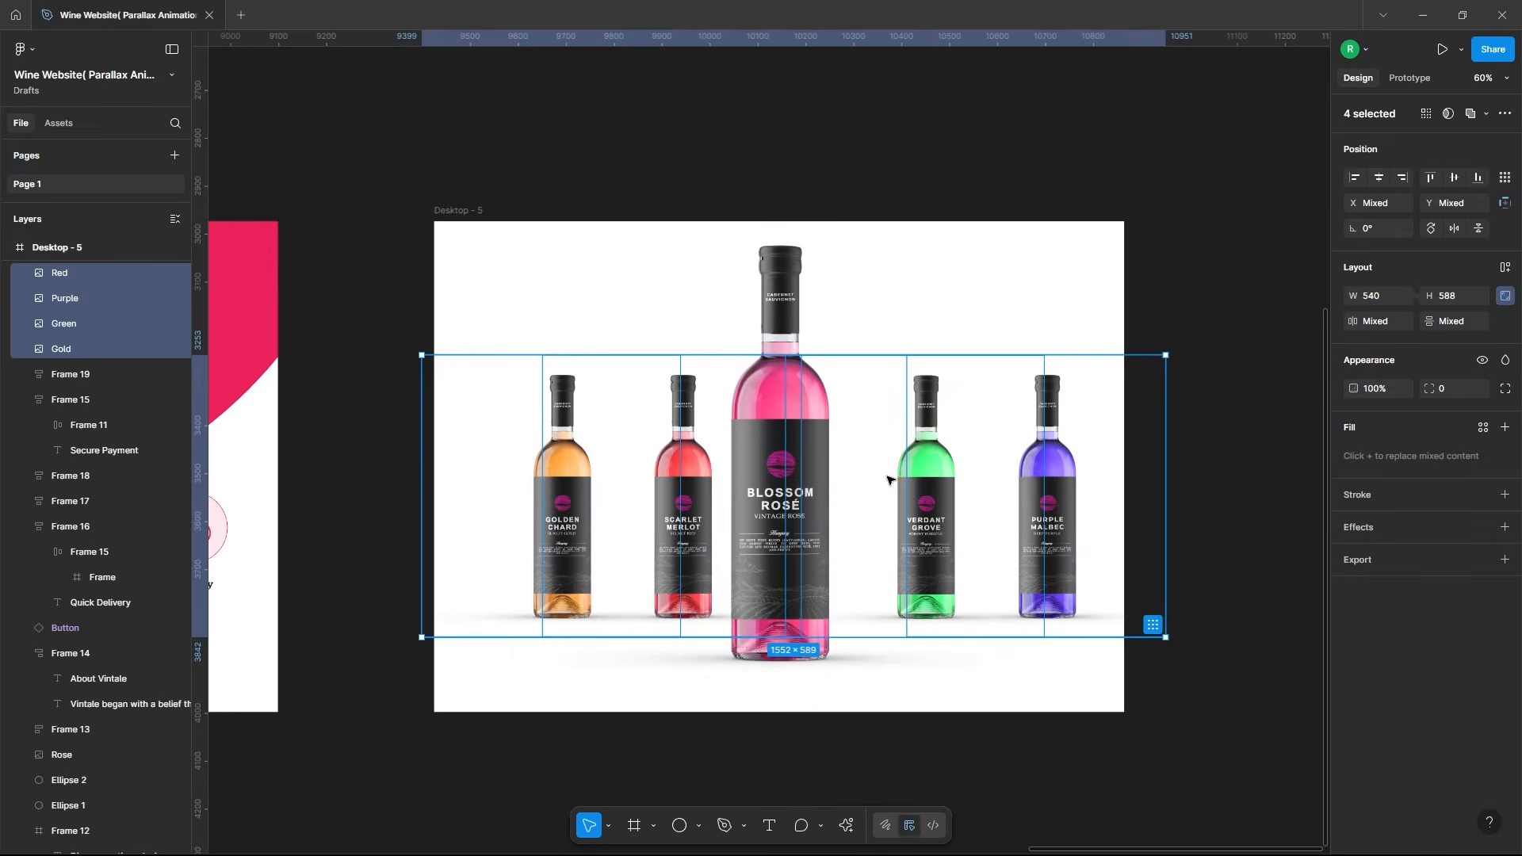
left_click_drag(932, 463, 933, 474)
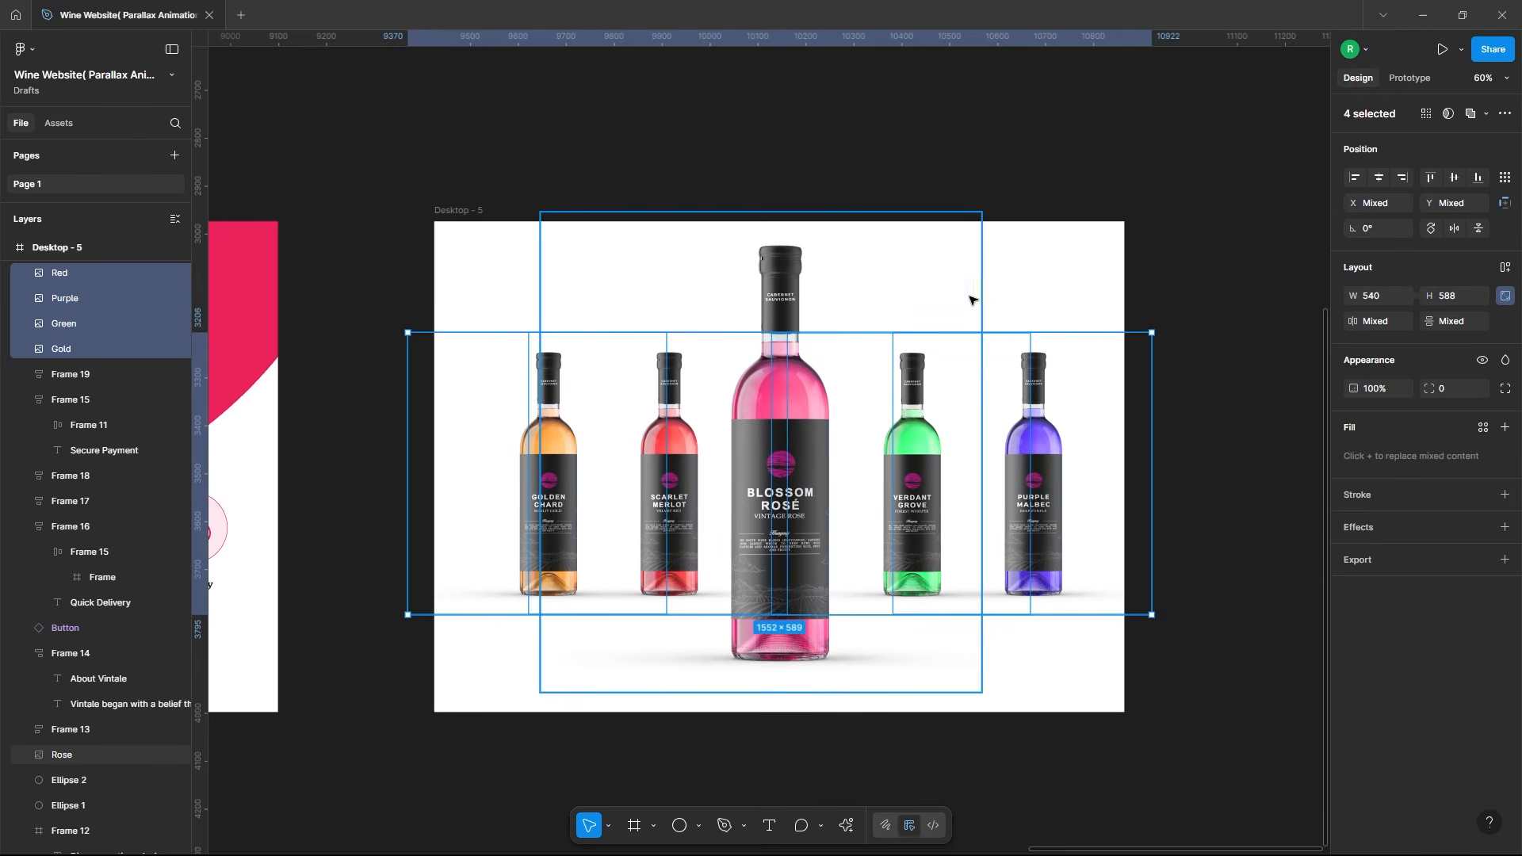
key("ctrl+z")
key("shift+Left")
key("shift+Left")
Step: Set the Rose image's width to 540 and align it in the gap between the Scarlet Merlot and Verdant Grove bottles
left_click(797, 311)
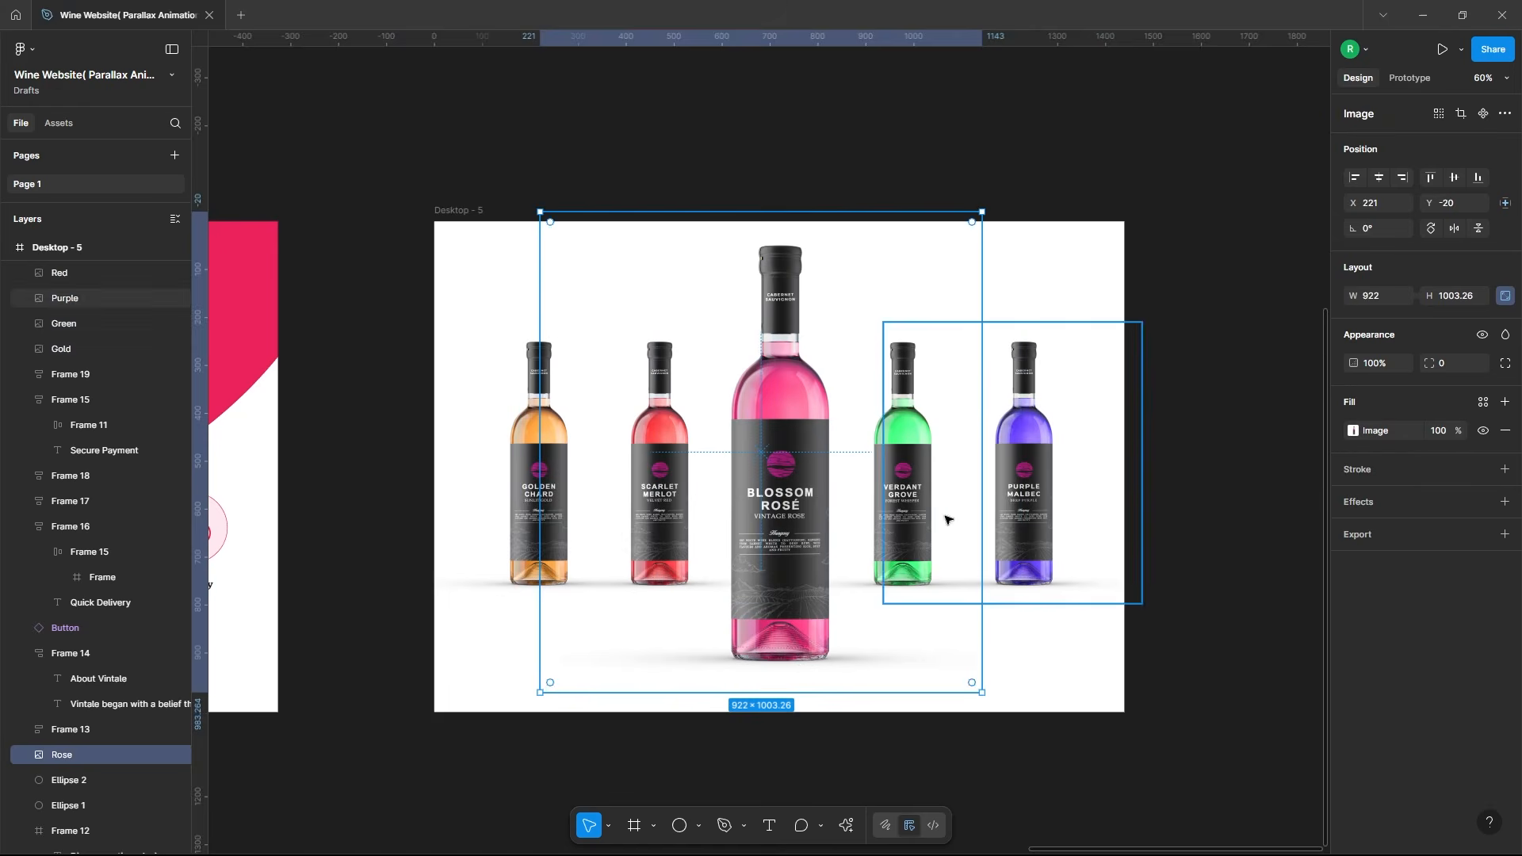
left_click(1391, 298)
type("540")
key("Return")
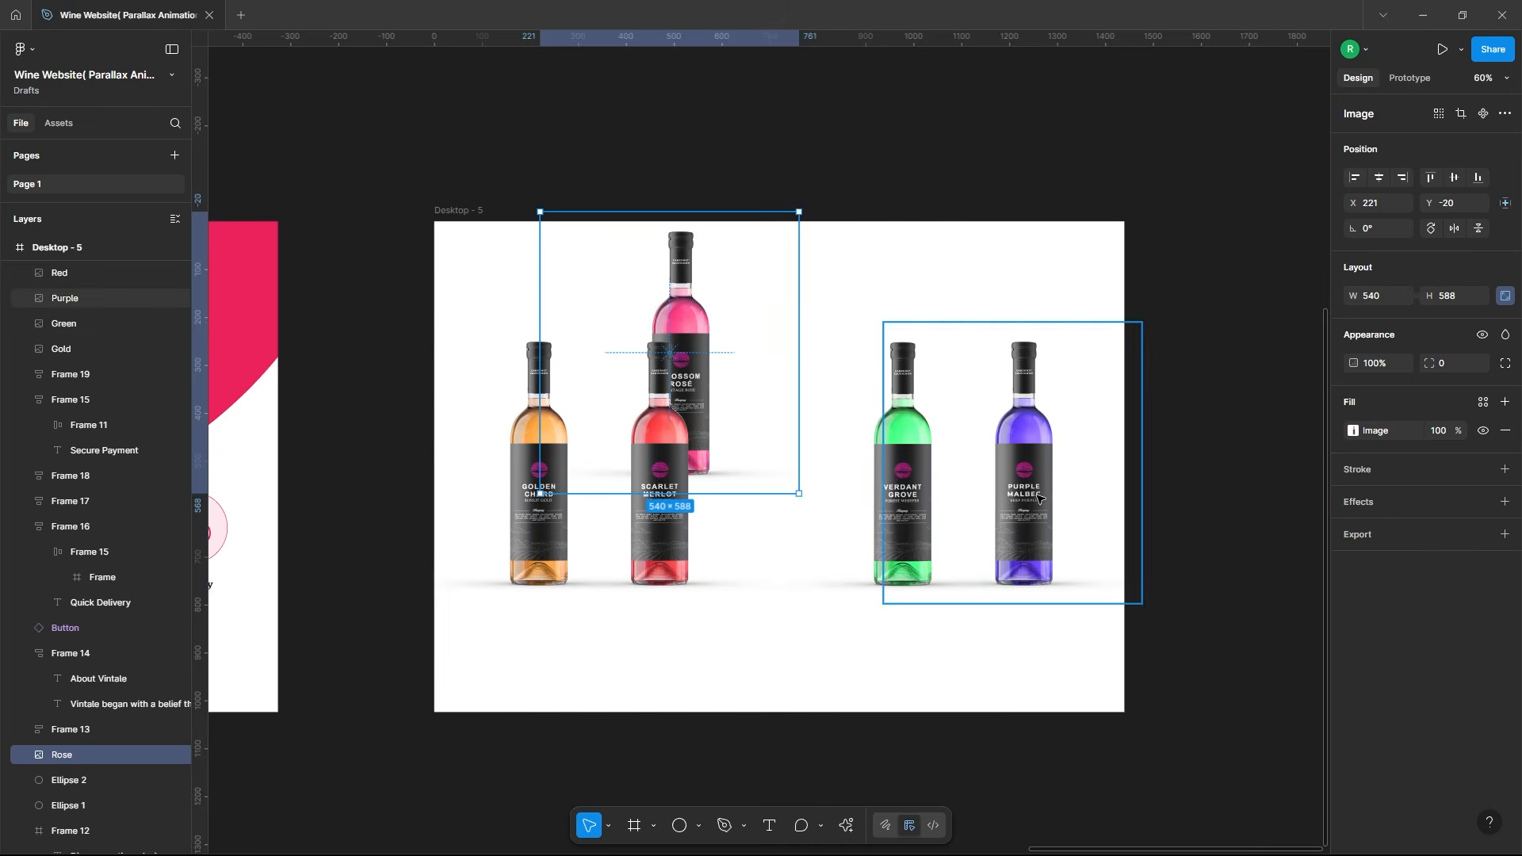
left_click_drag(709, 380, 805, 490)
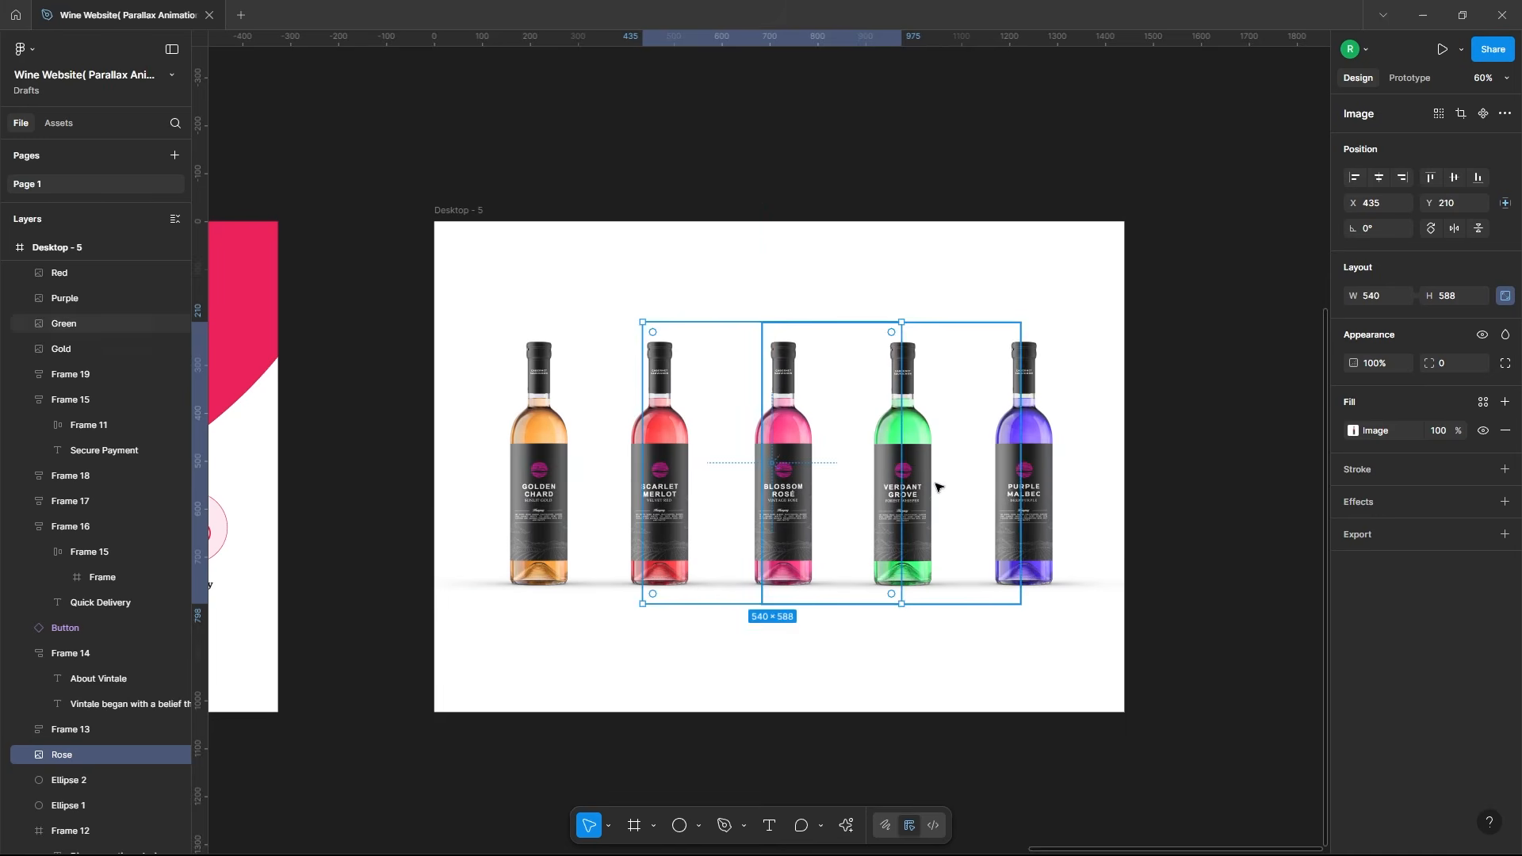
Step: Paste the heading "The Vintale Vault" centred above the bottle row in Desktop - 5
left_click(663, 272)
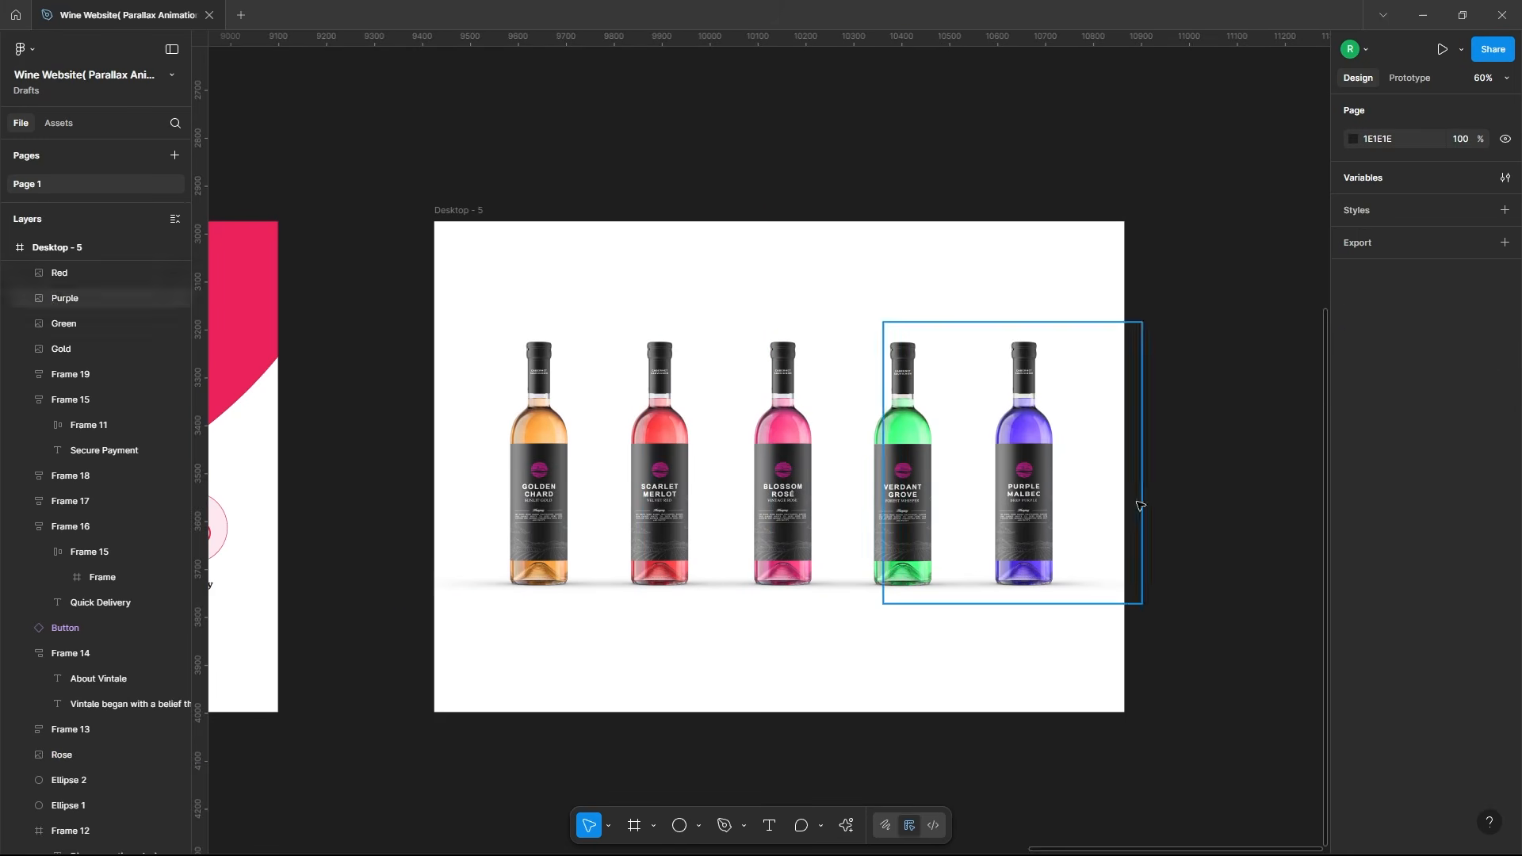
key("ctrl+v")
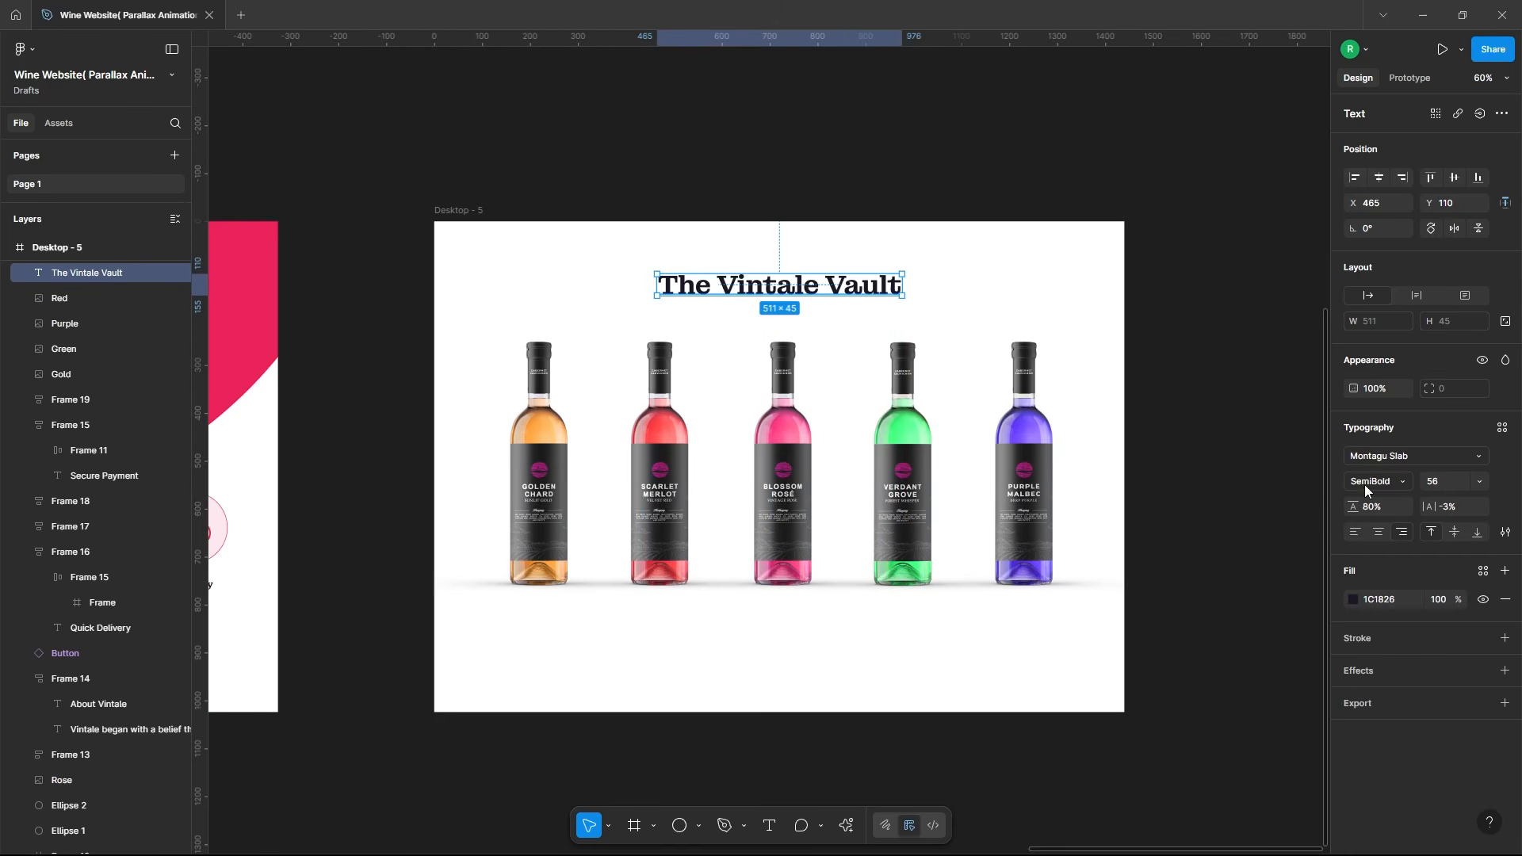
left_click(1150, 335)
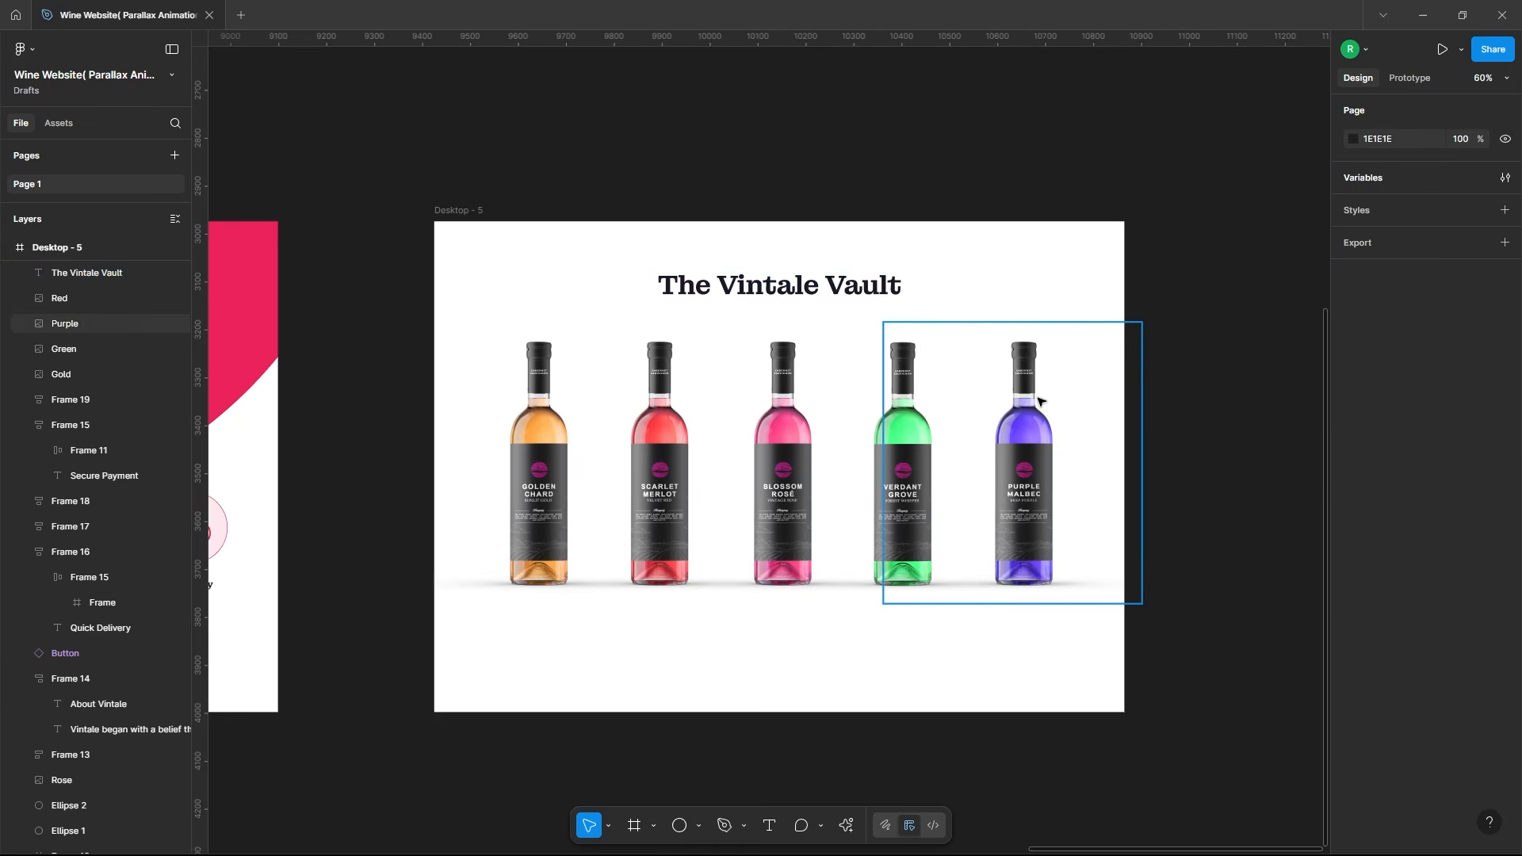
Step: Add price and name labels under all five bottles, starting with $129 Golden Chard, plus the tag "Each bottle contains 750ml of carefully crafted wine"
key("ctrl+v")
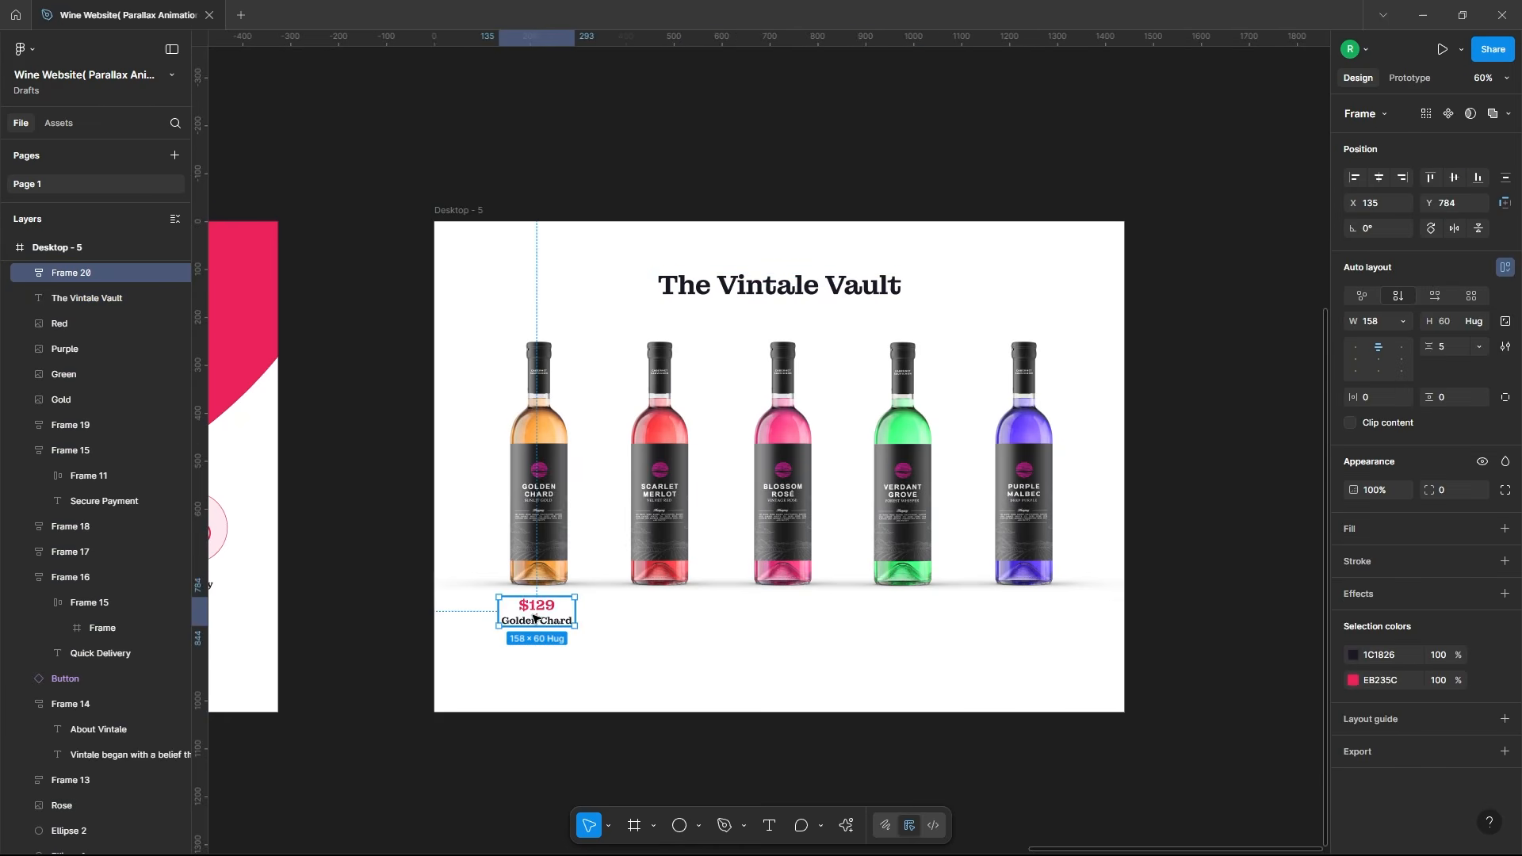
double_click(537, 611)
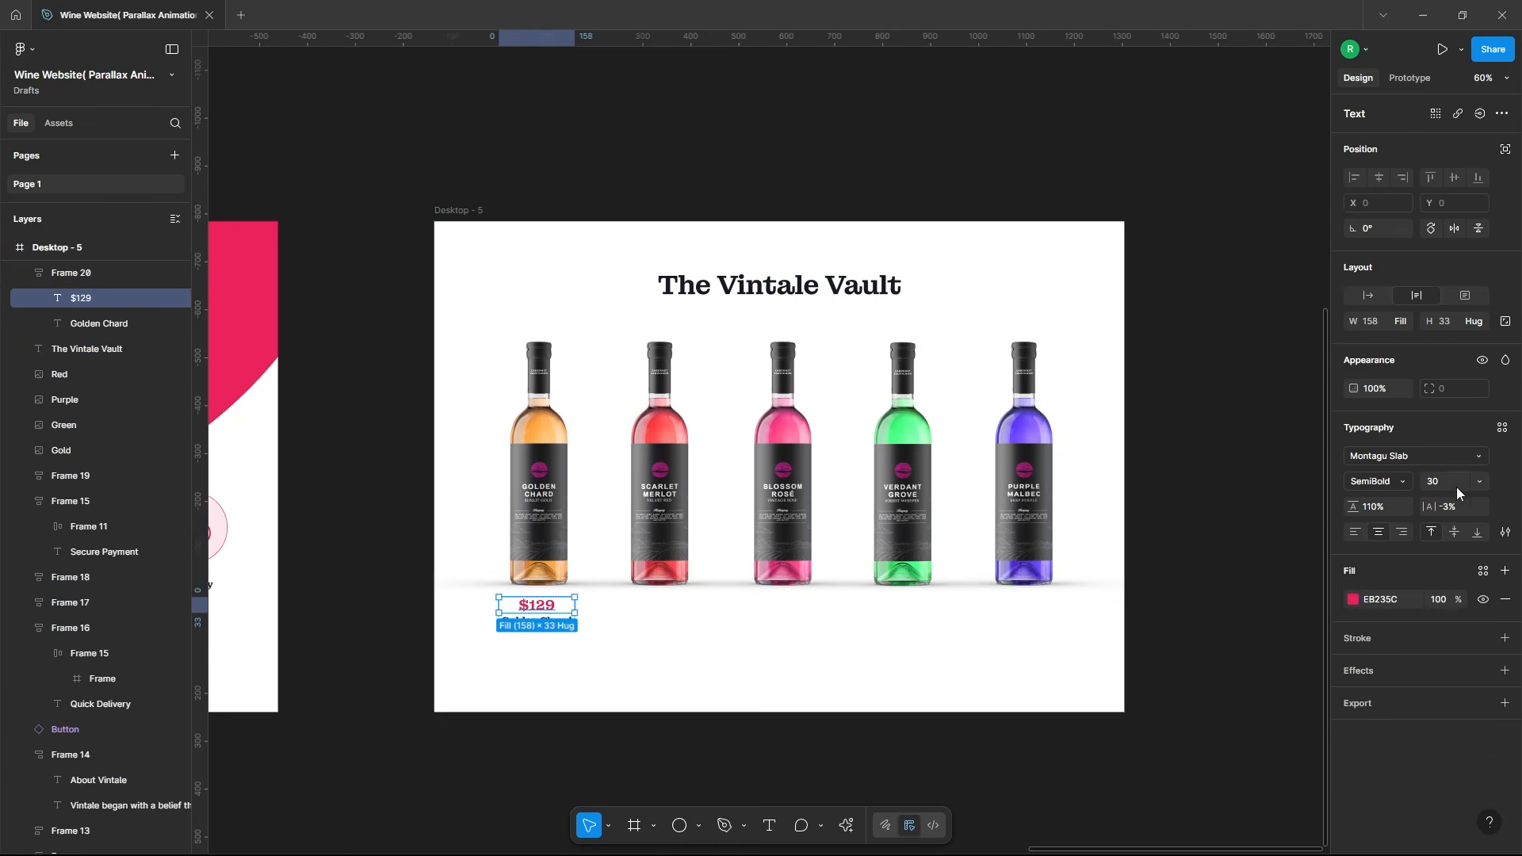
left_click(568, 635)
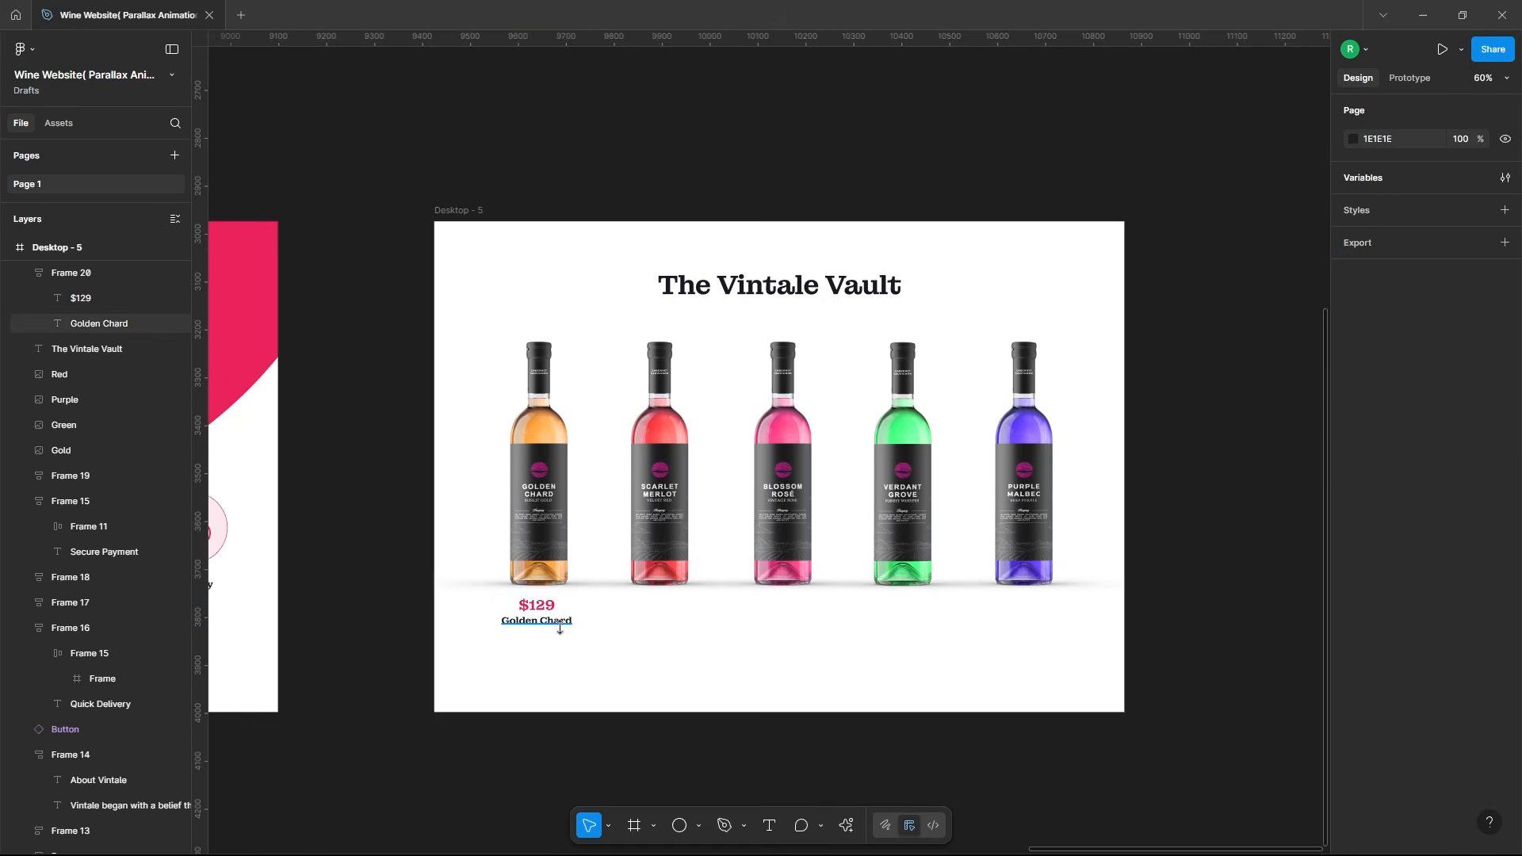
left_click(557, 621, "ctrl")
left_click(586, 674)
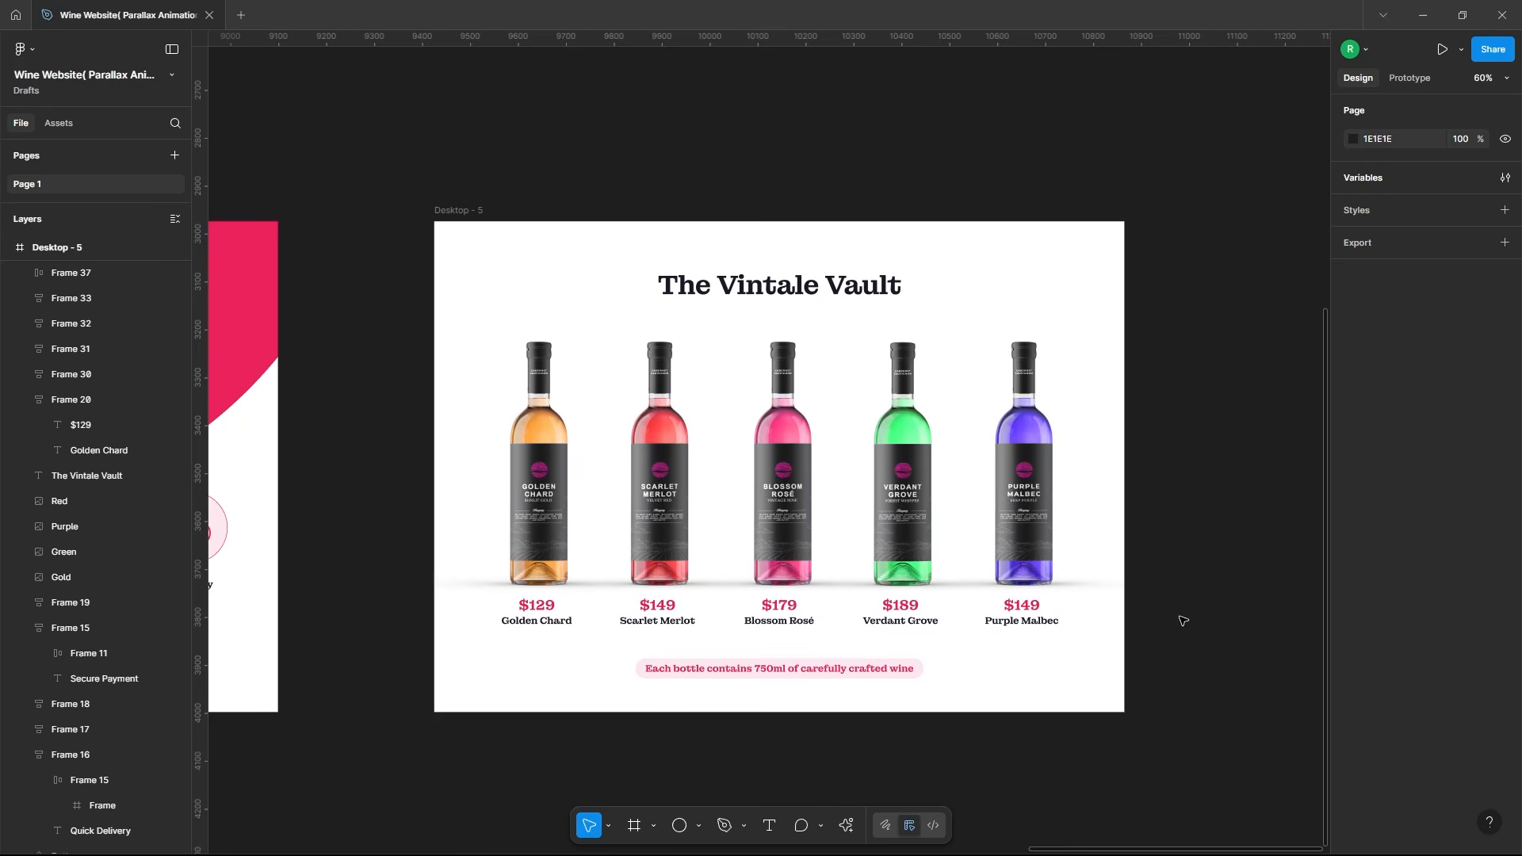
Step: Bring the Rose bottle image to the front of the layer order in Desktop - 5
scroll(1151, 493, "down", 5)
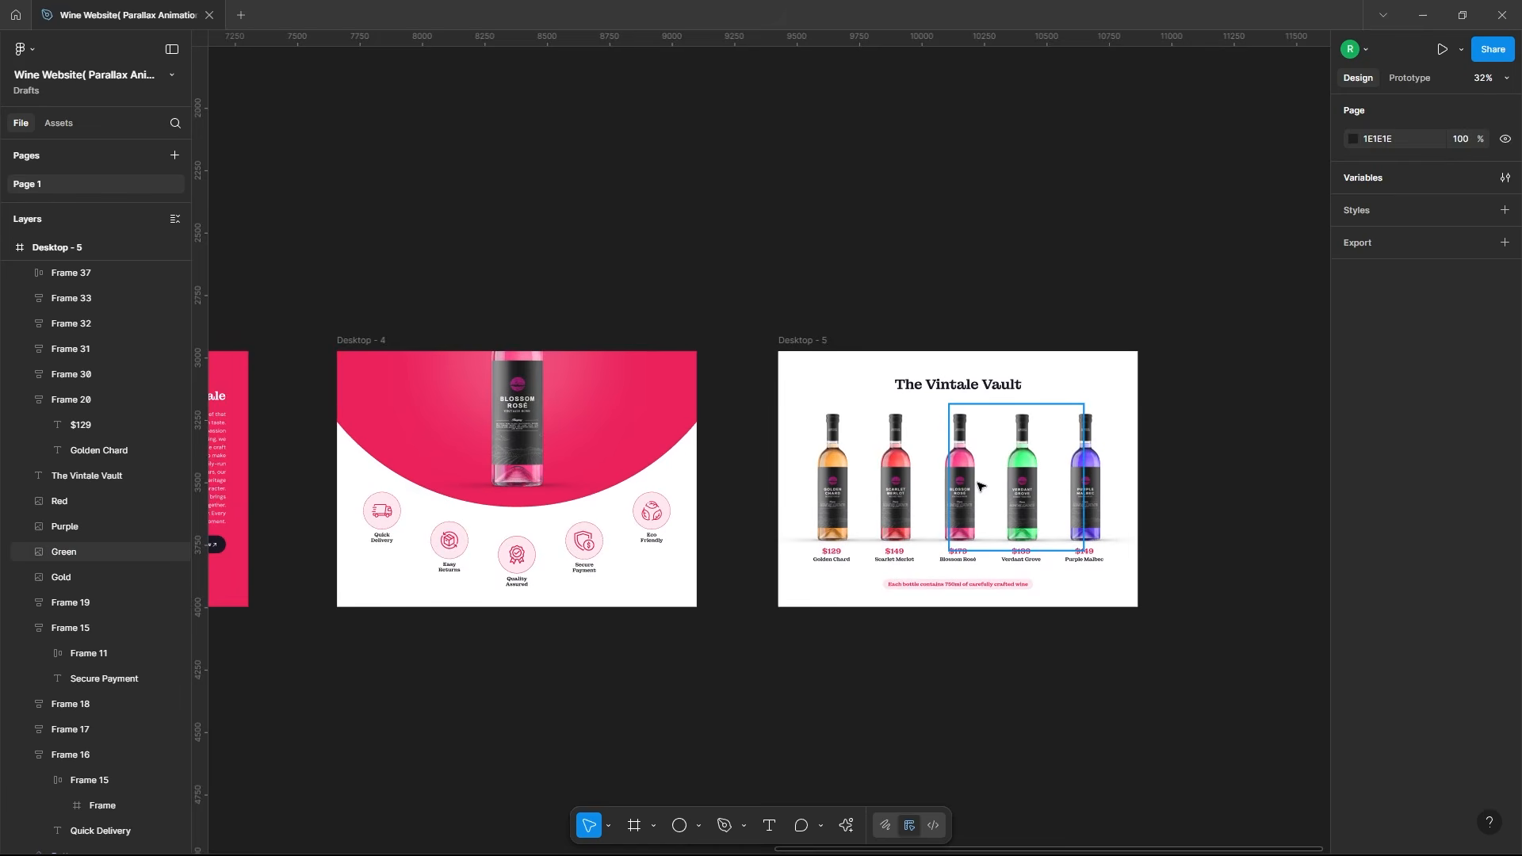
left_click(980, 486)
scroll(48, 476, "down", 5)
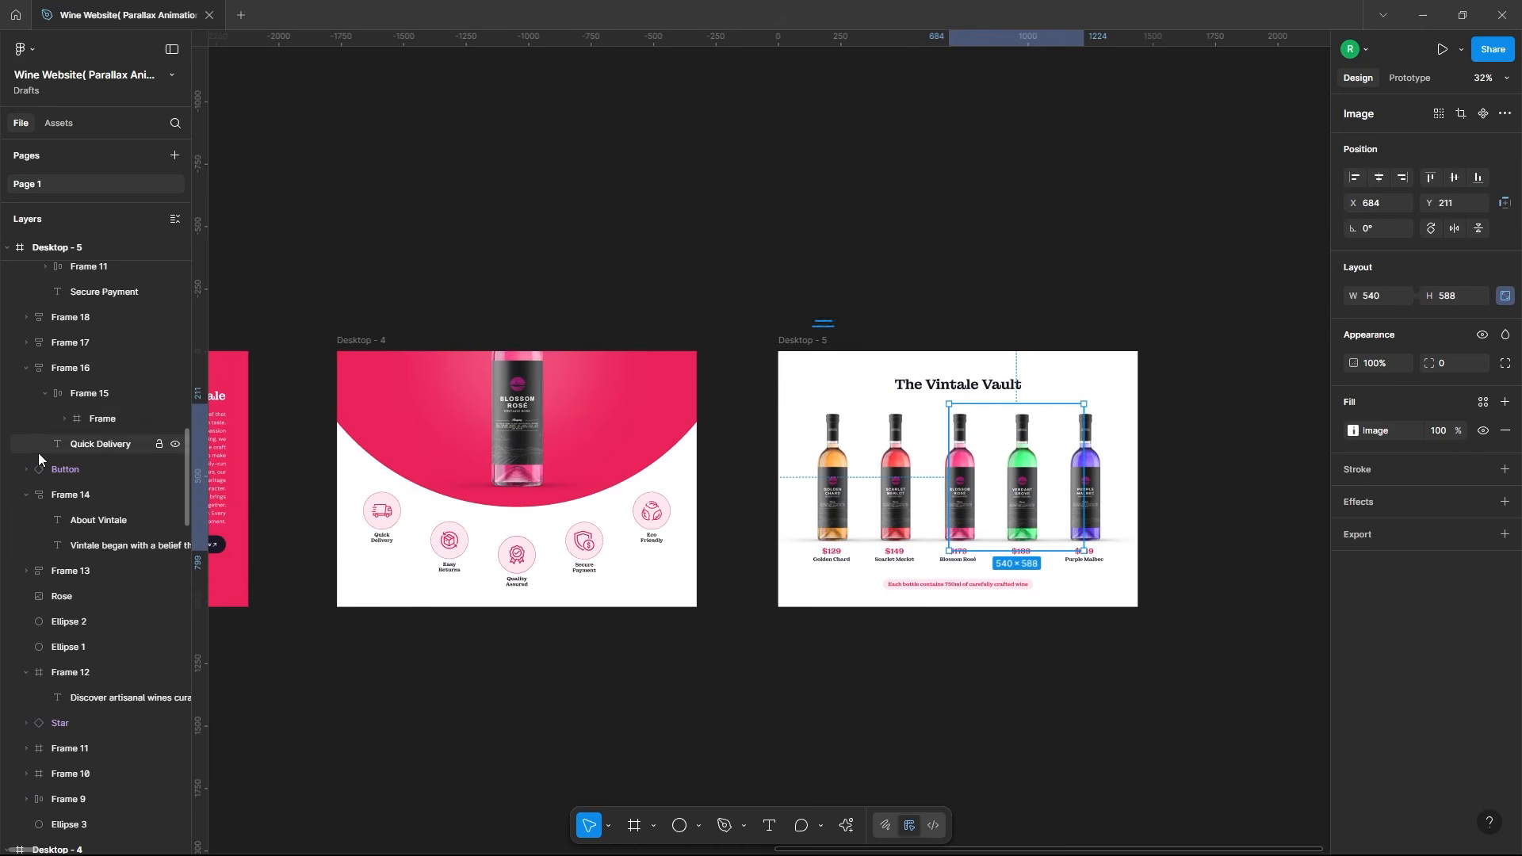
left_click_drag(941, 536, 877, 536)
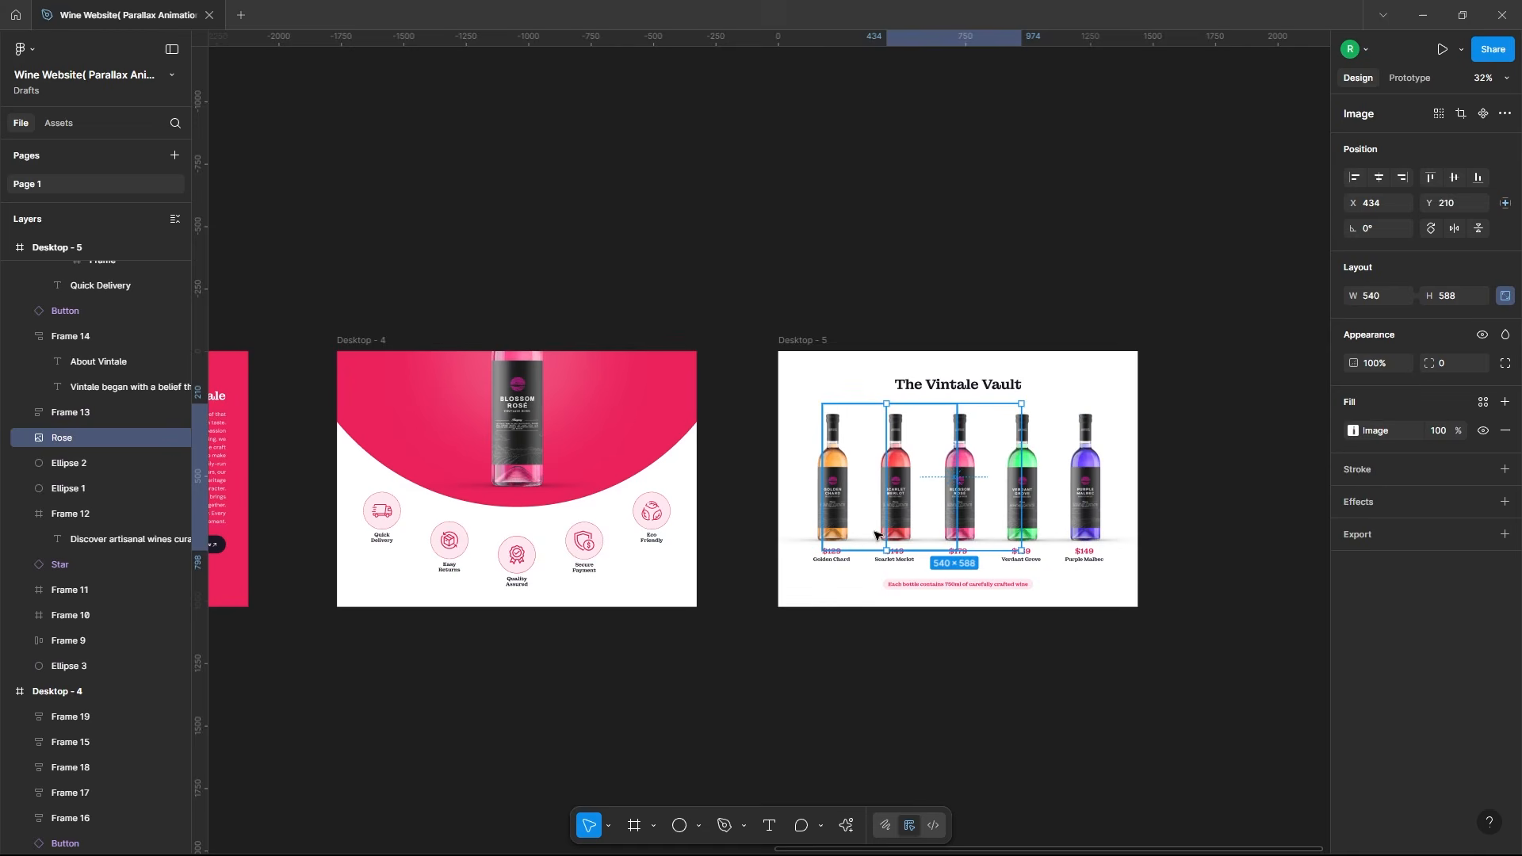
right_click(965, 495)
left_click(928, 459)
scroll(1100, 415, "up", 3)
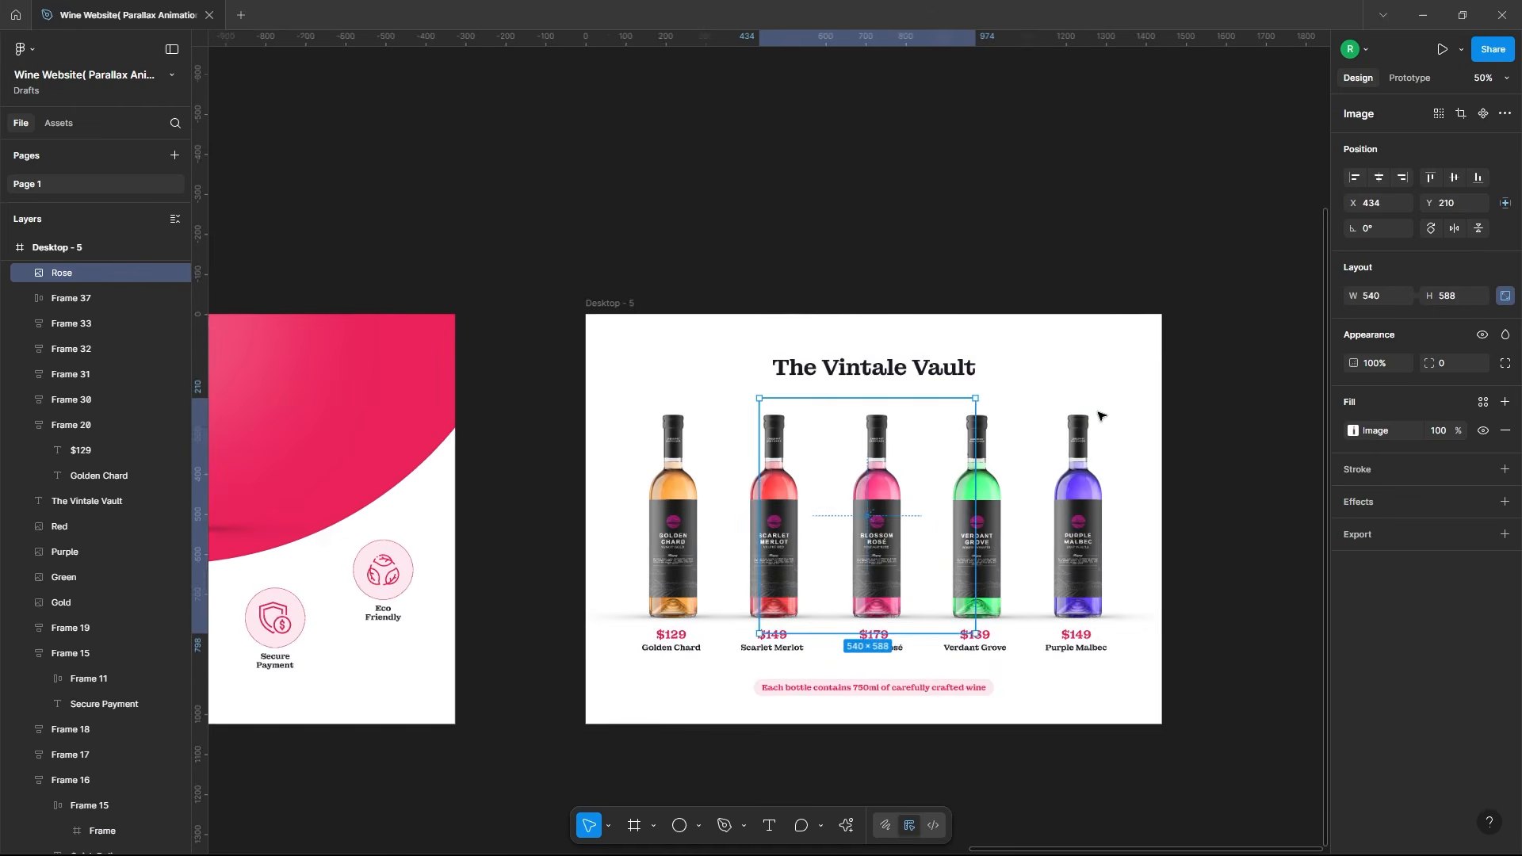
Step: Copy the Red, Purple, Green and Gold bottle images from Desktop - 5 into Desktop - 4
left_click(619, 496)
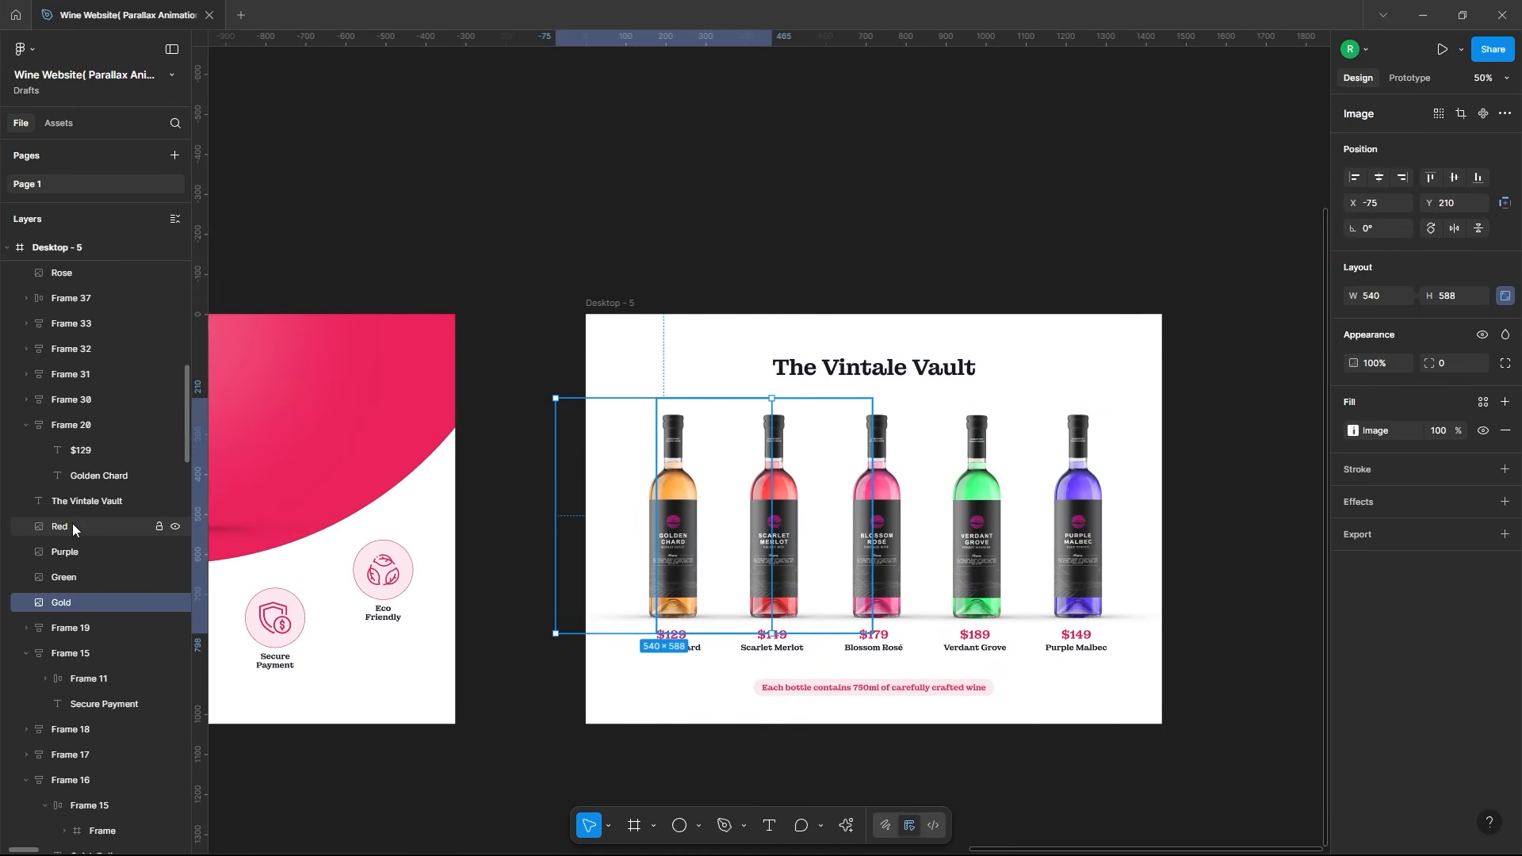
left_click(73, 524, "shift")
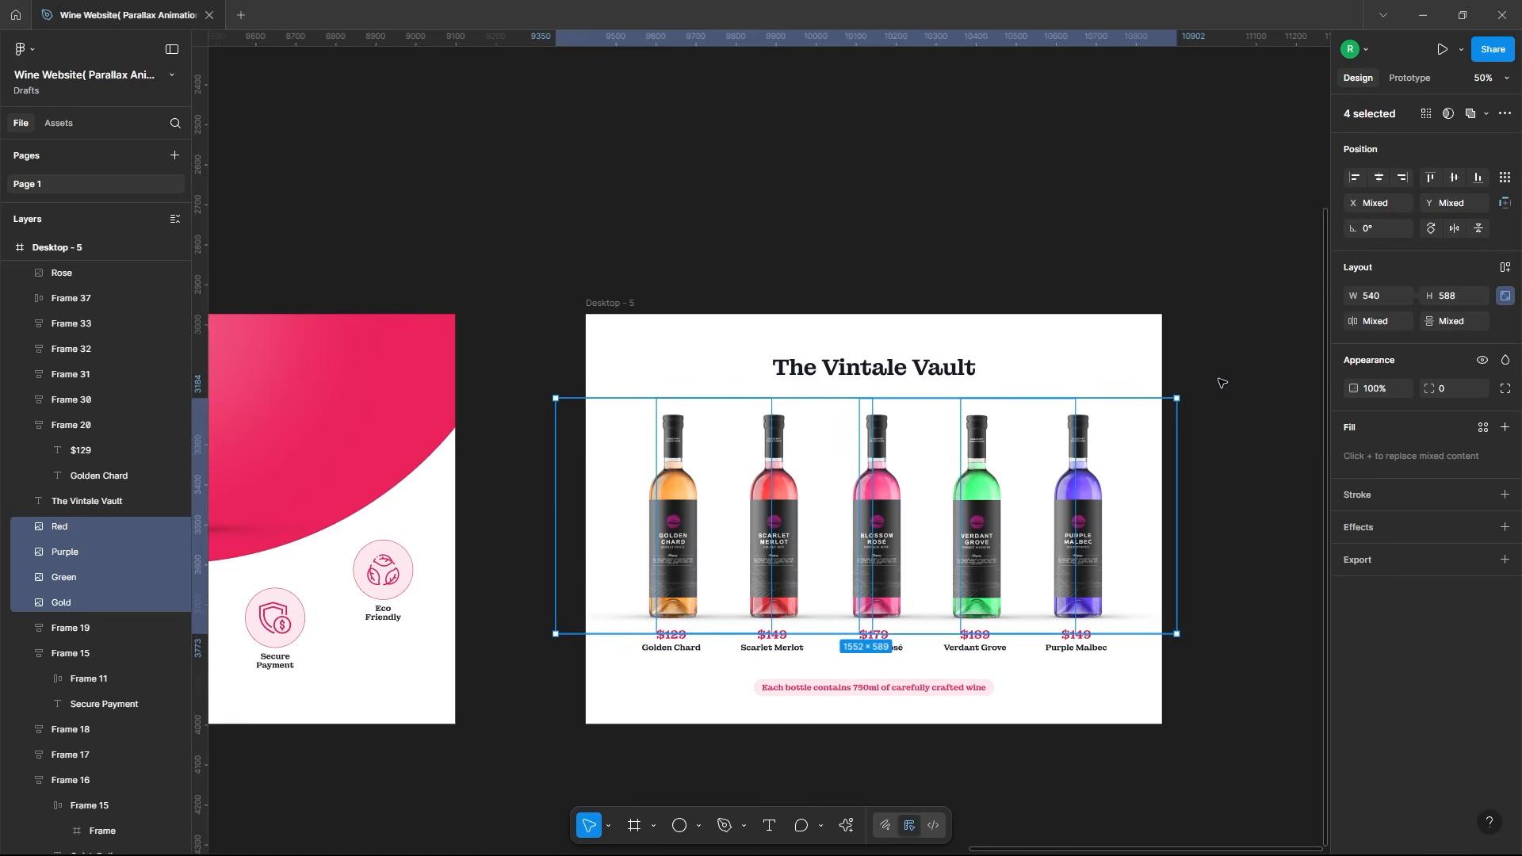
scroll(1221, 383, "down", 5)
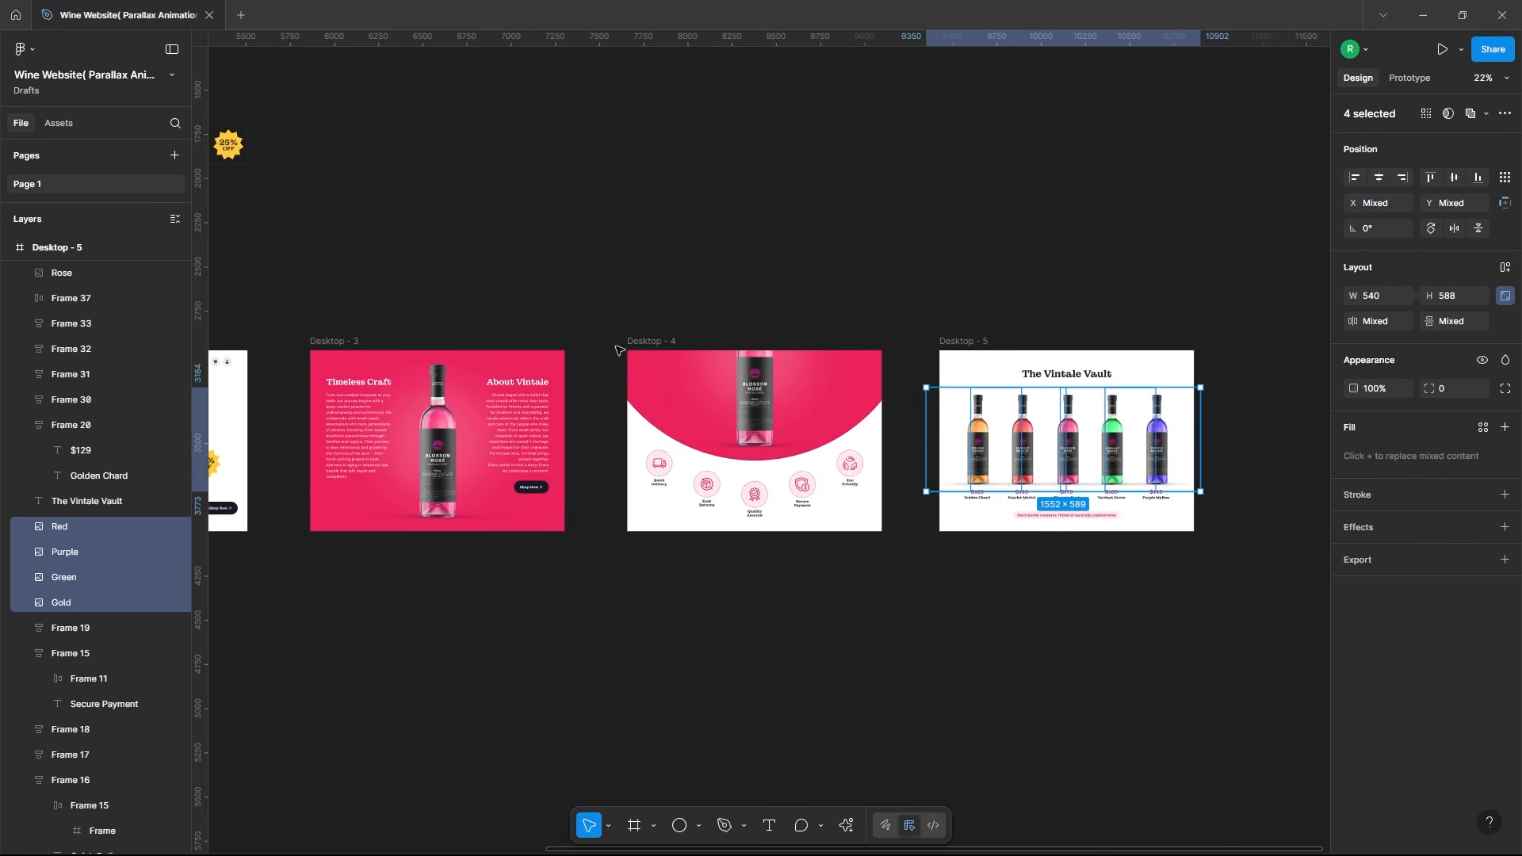
left_click(660, 341)
key("ctrl+v")
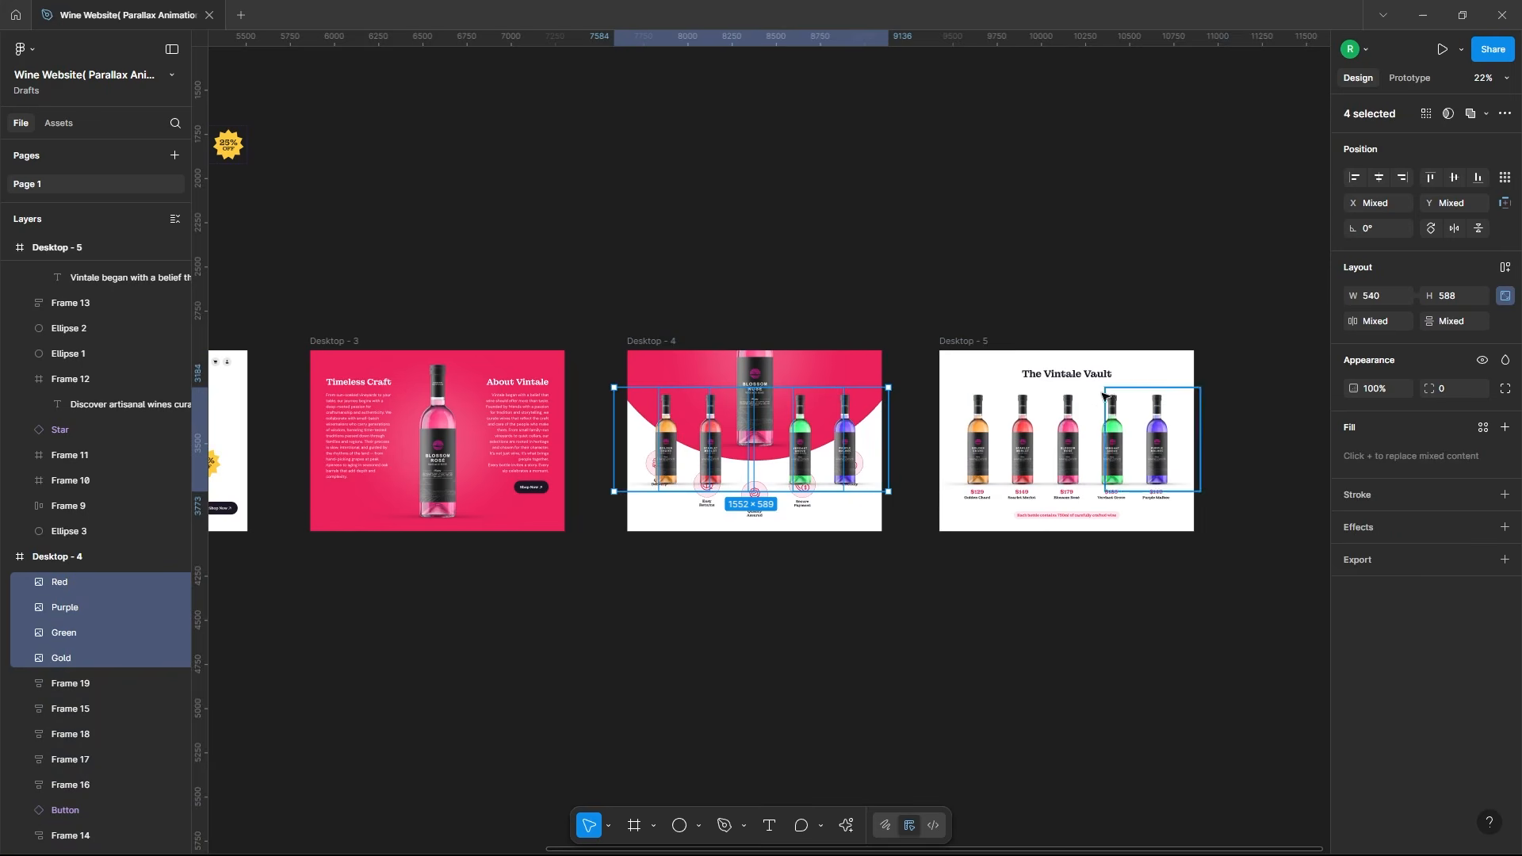
left_click(899, 325)
Step: Copy the Vintale Vault heading, the five price labels and the 750ml tag from Desktop - 5 into Desktop - 4
left_click(1044, 376)
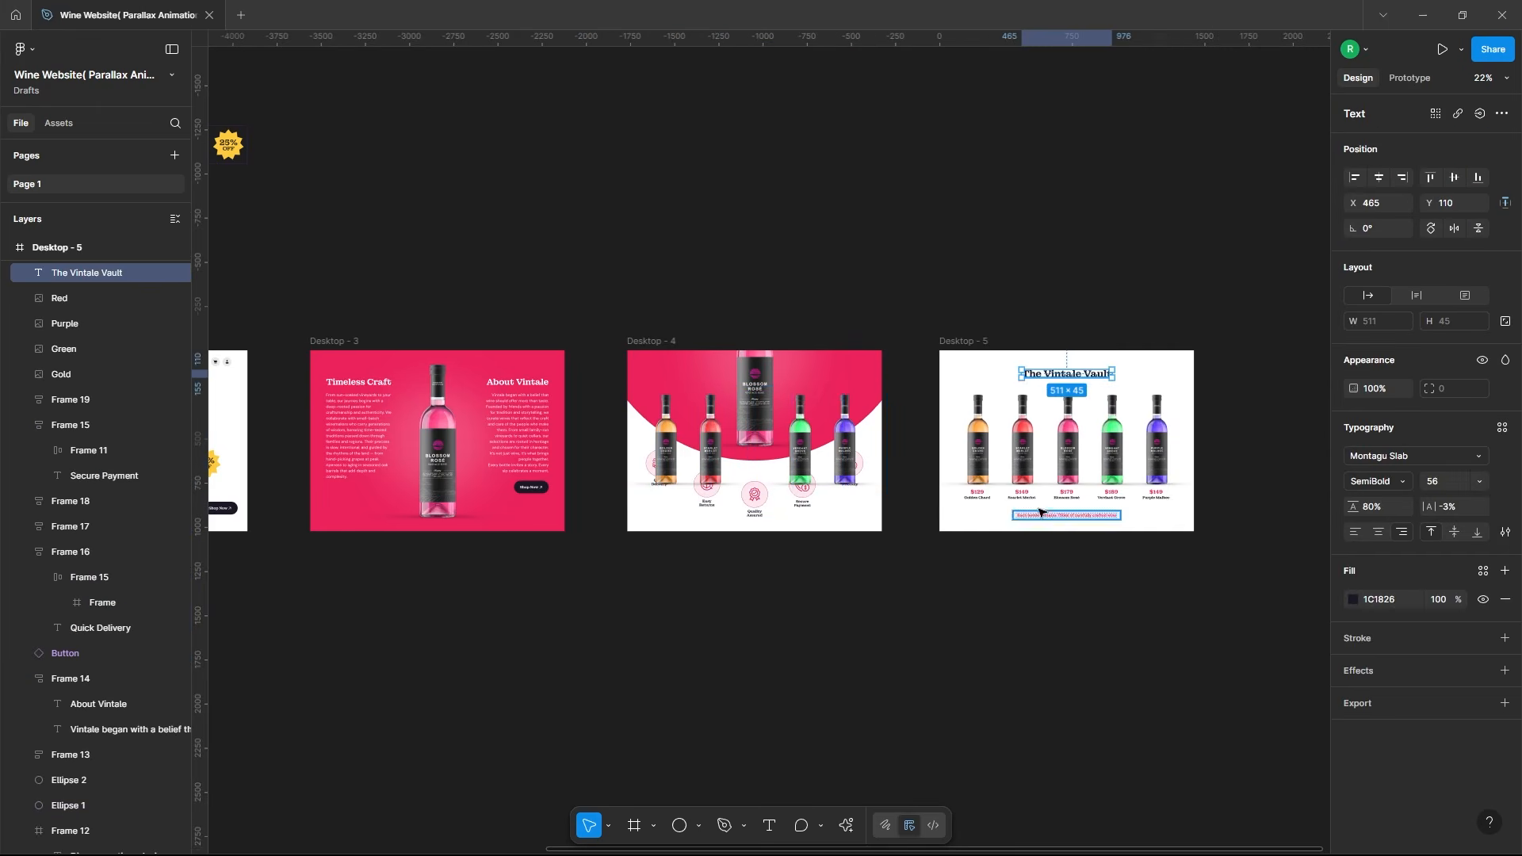
scroll(1225, 505, "up", 3)
left_click(825, 494)
left_click(902, 493, "shift")
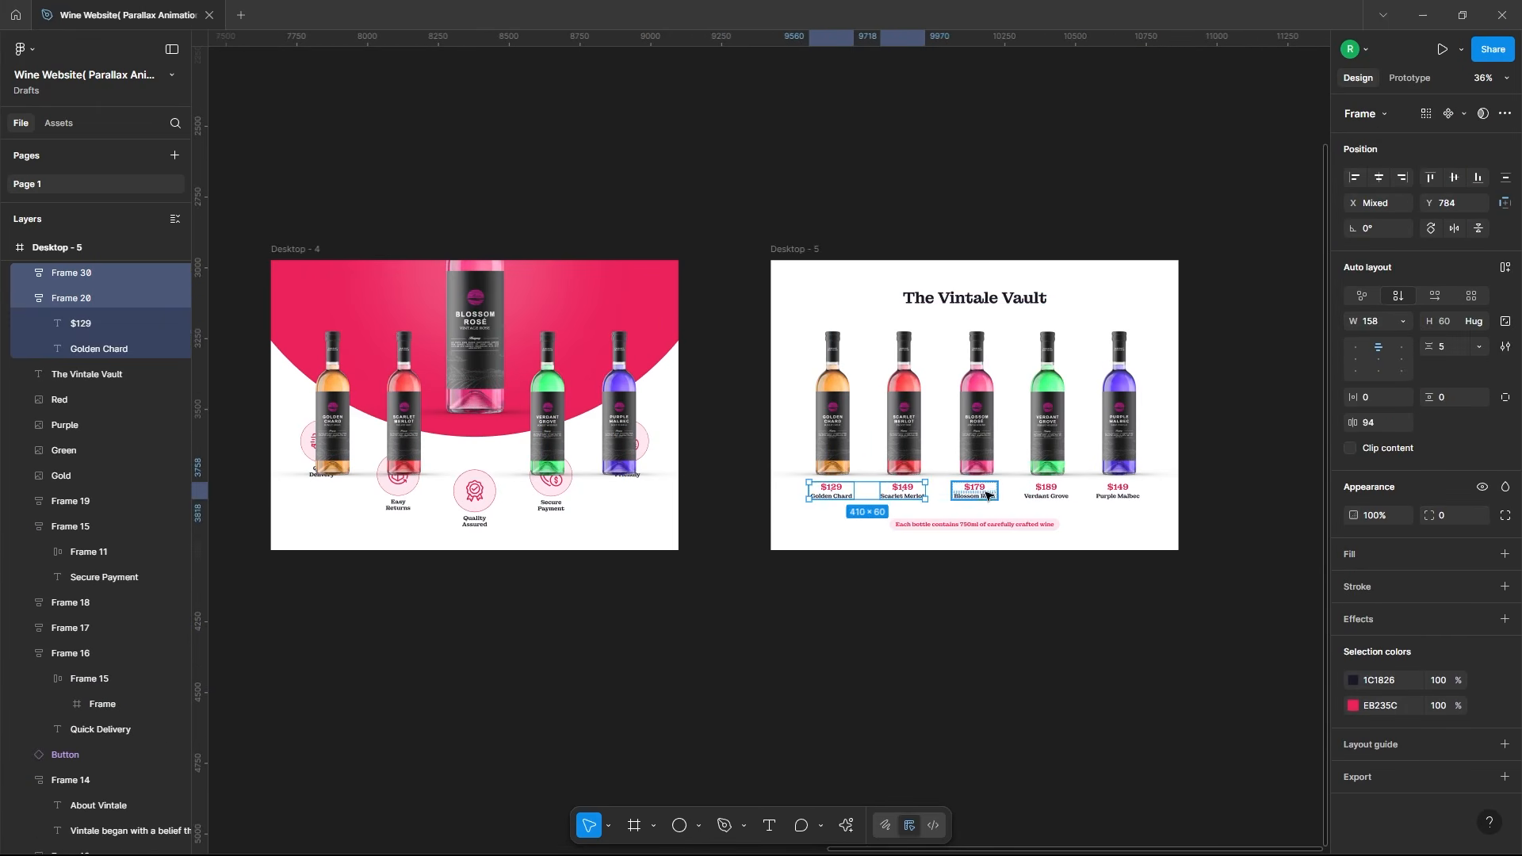
left_click(979, 495, "shift")
left_click(1047, 494, "shift")
left_click(1110, 496, "shift")
left_click(991, 525, "shift")
left_click(970, 296, "shift")
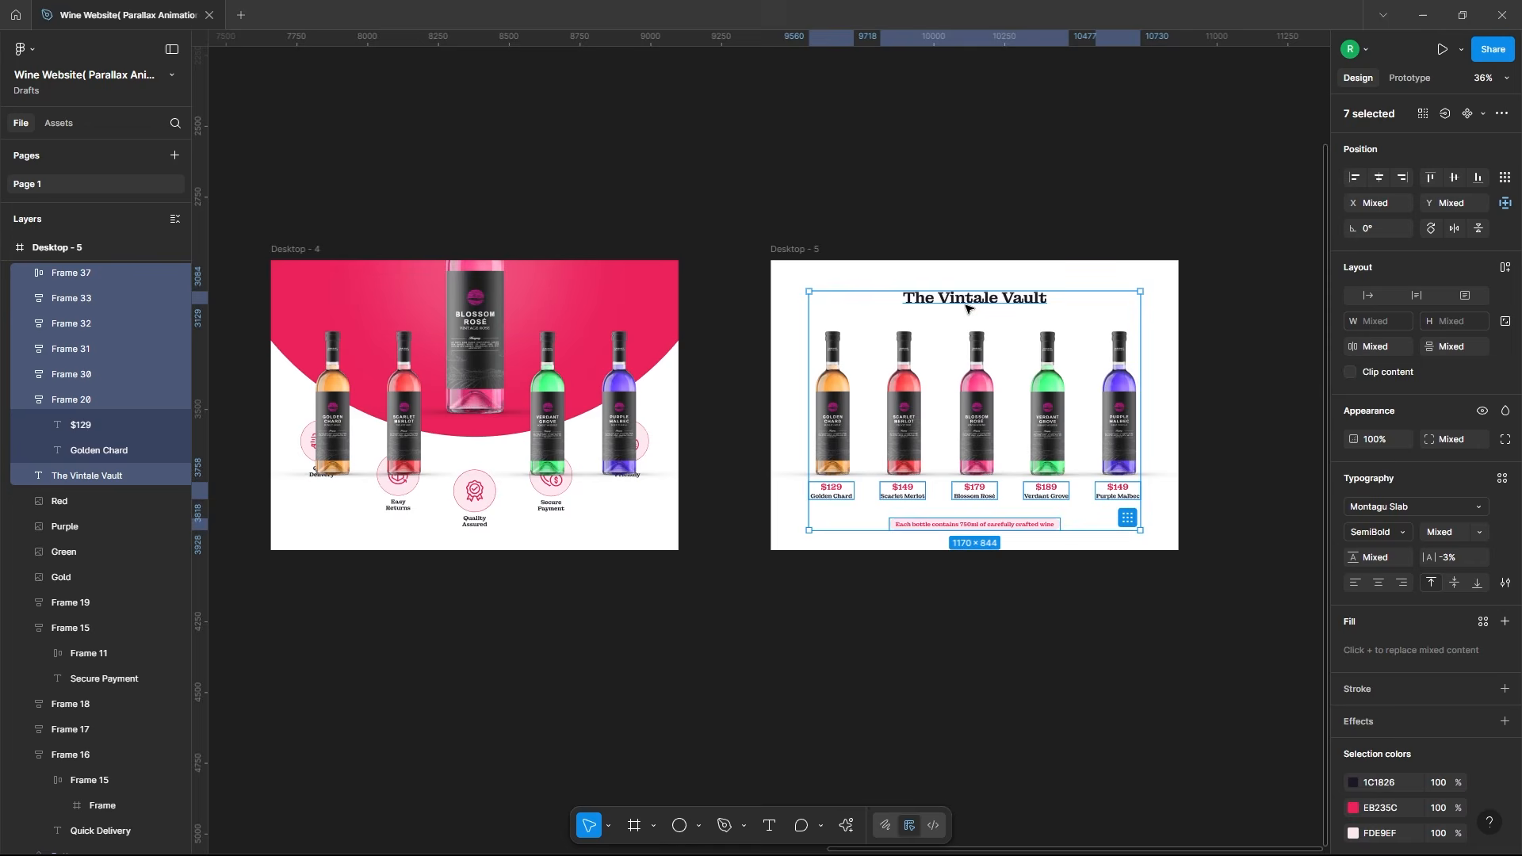
left_click(286, 250)
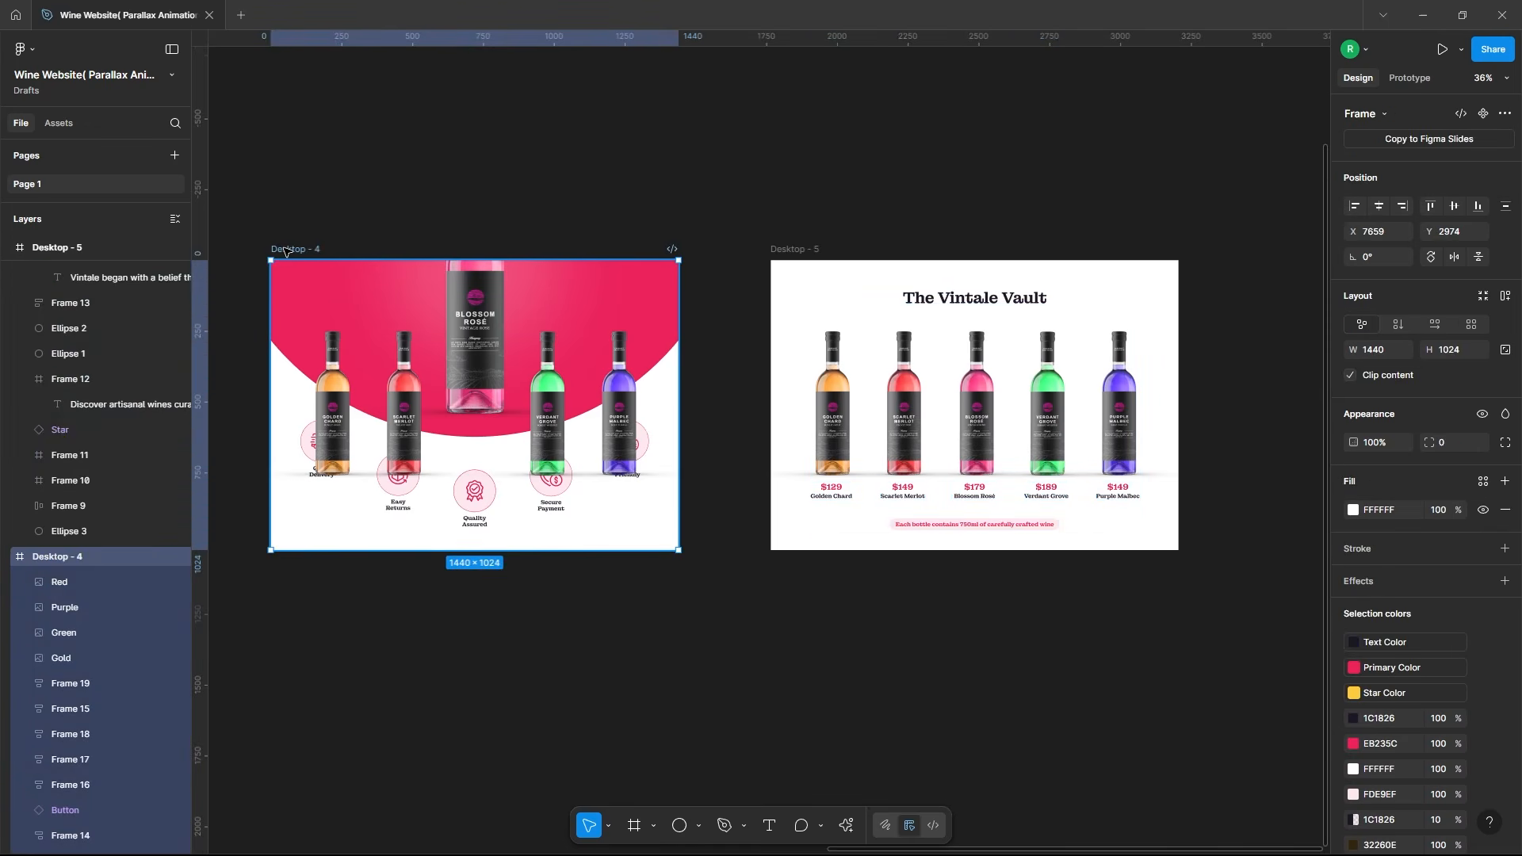
key("ctrl+v")
left_click(583, 224)
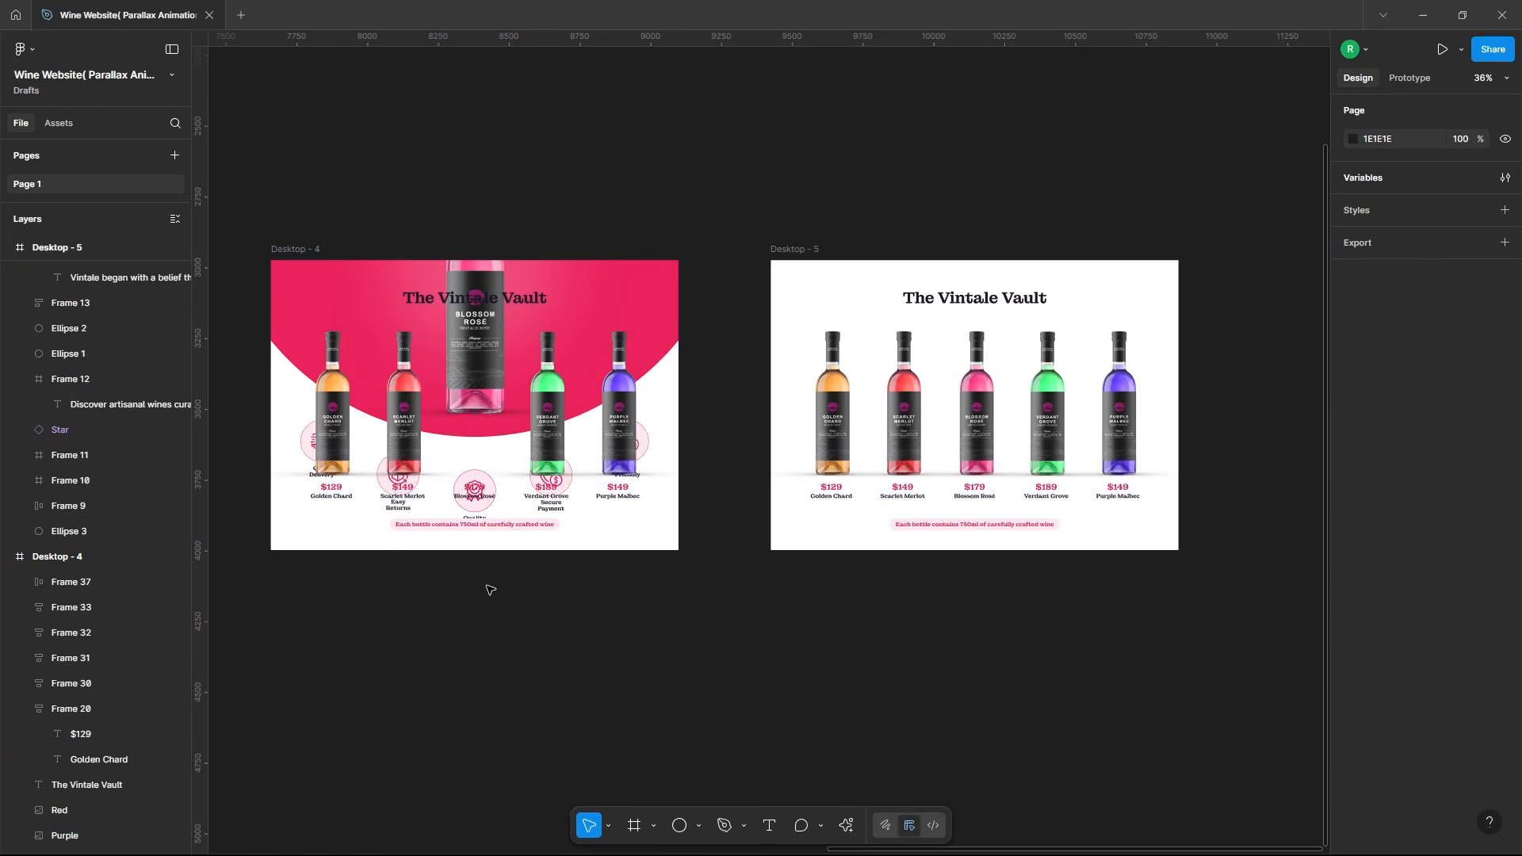
Step: Move the Gold, Red, Green and Purple bottles in Desktop - 4 together down beyond the frame's bottom edge
scroll(491, 590, "right", 8)
scroll(444, 558, "left", 9)
scroll(395, 530, "up", 3)
left_click(452, 372)
left_click(601, 365, "shift")
left_click(767, 361, "shift")
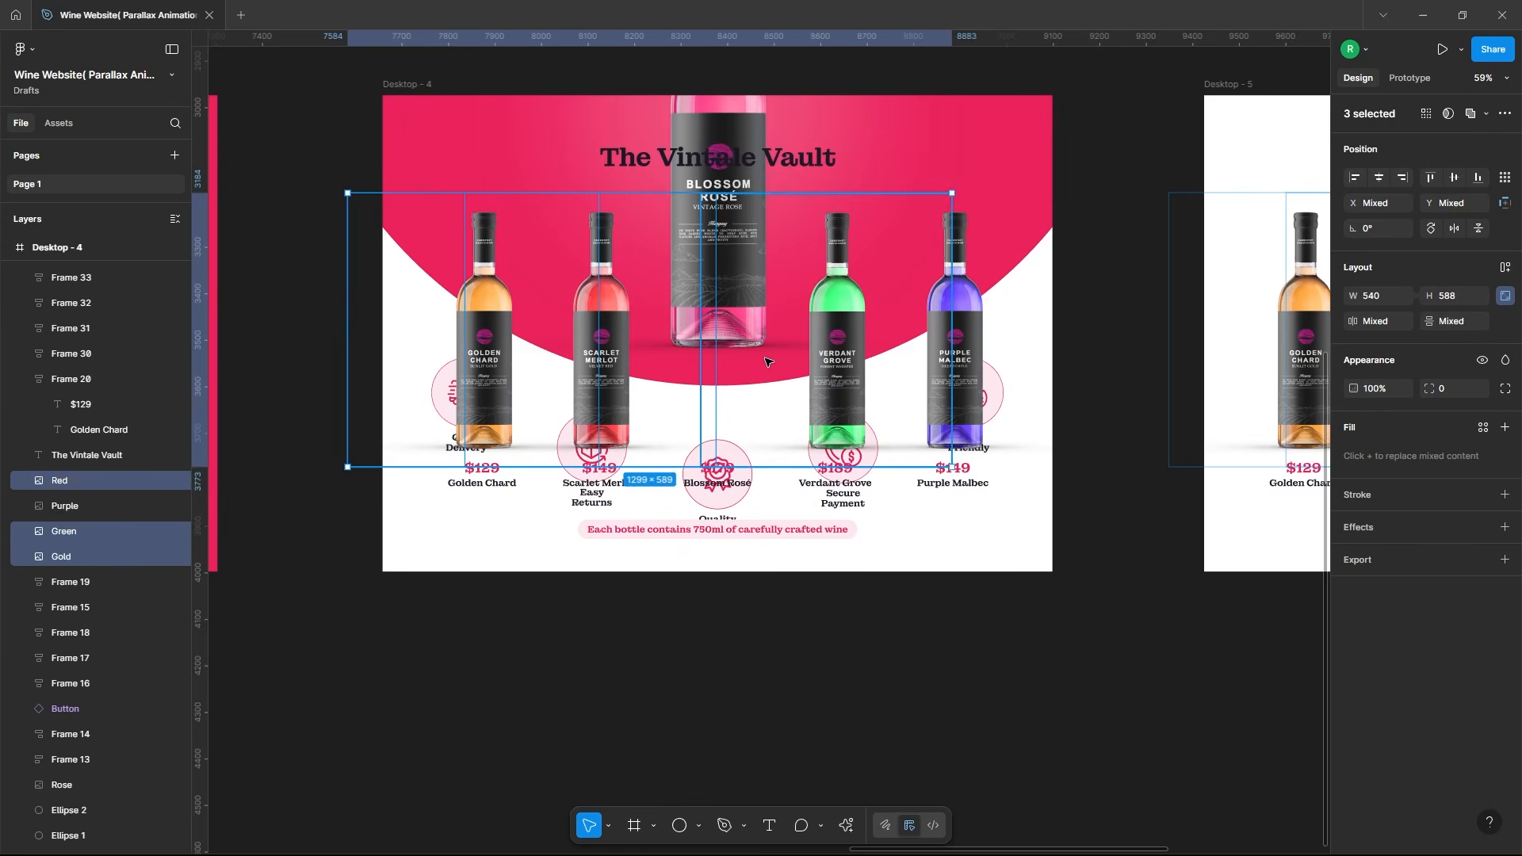
left_click(940, 363, "shift")
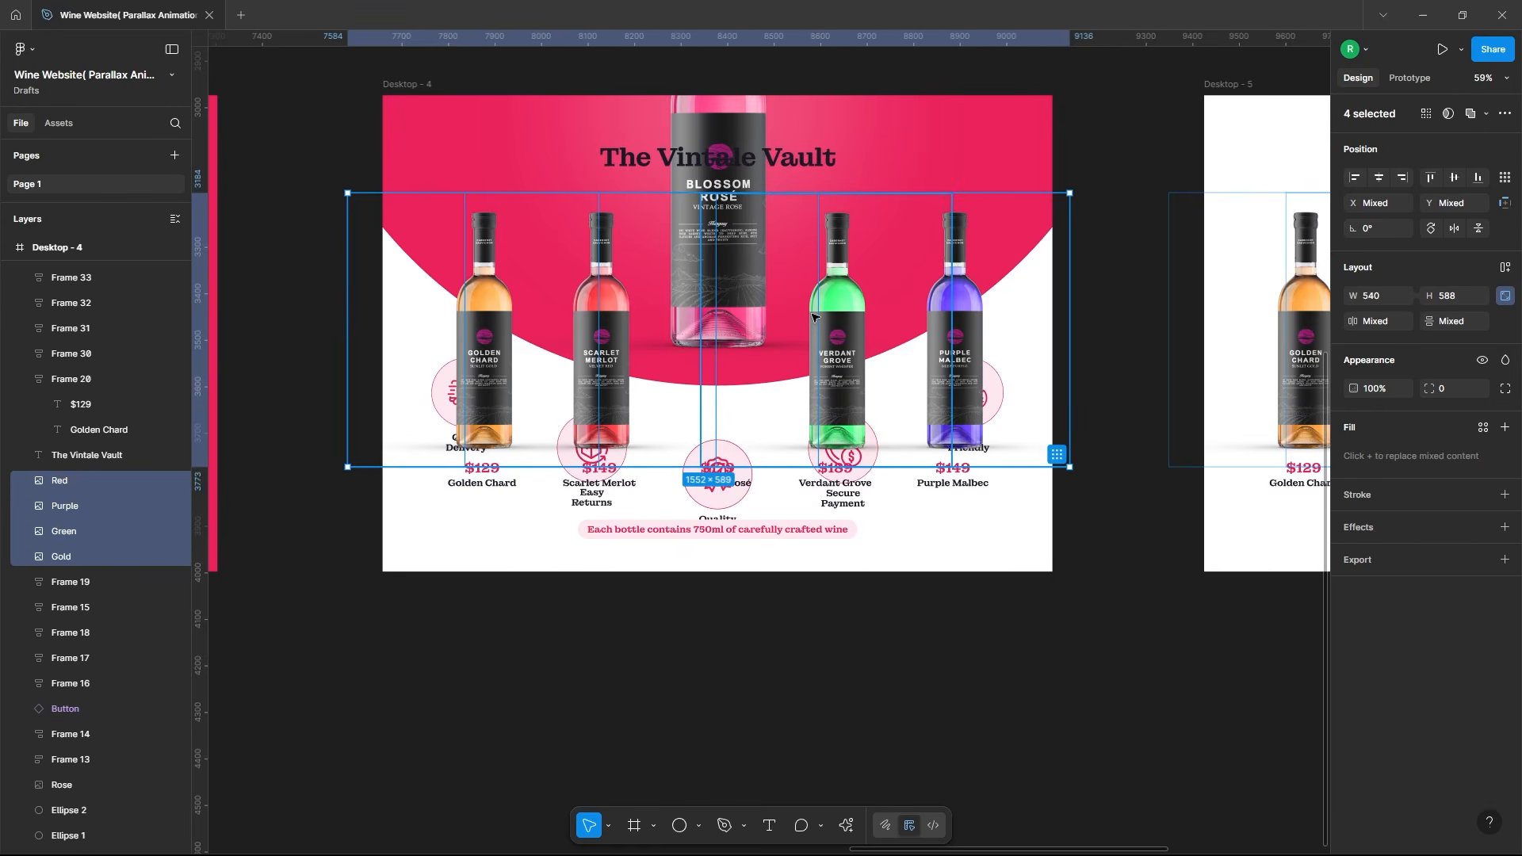
left_click_drag(812, 317, 809, 715)
Step: Move the five price labels and the 750ml tag in Desktop - 4 down beyond the frame's bottom edge
left_click(482, 475)
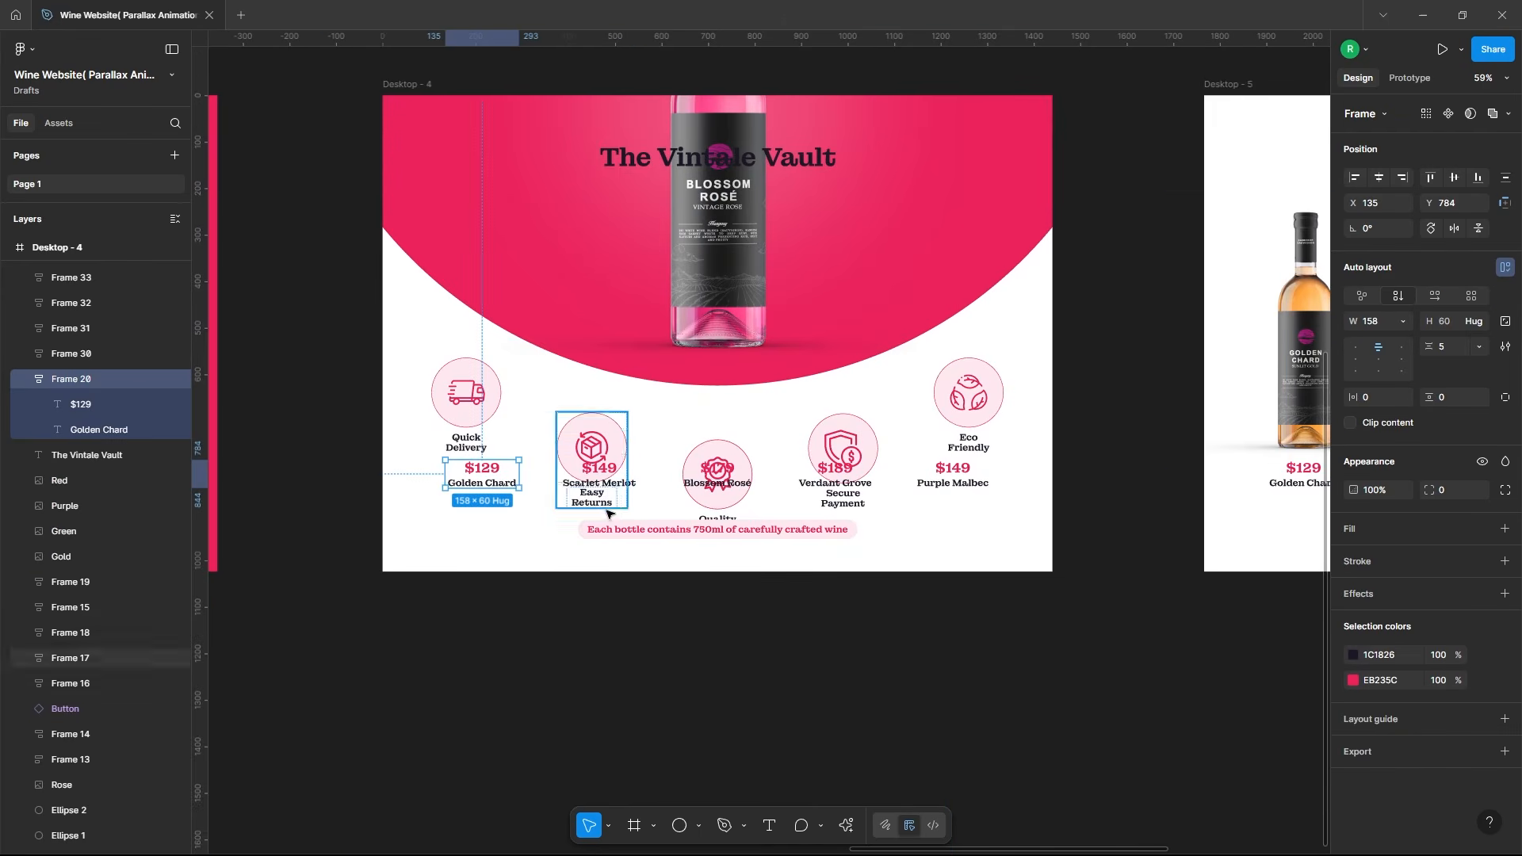
left_click(600, 474, "shift")
left_click(717, 476, "shift")
left_click(835, 476, "shift")
left_click(965, 473, "shift")
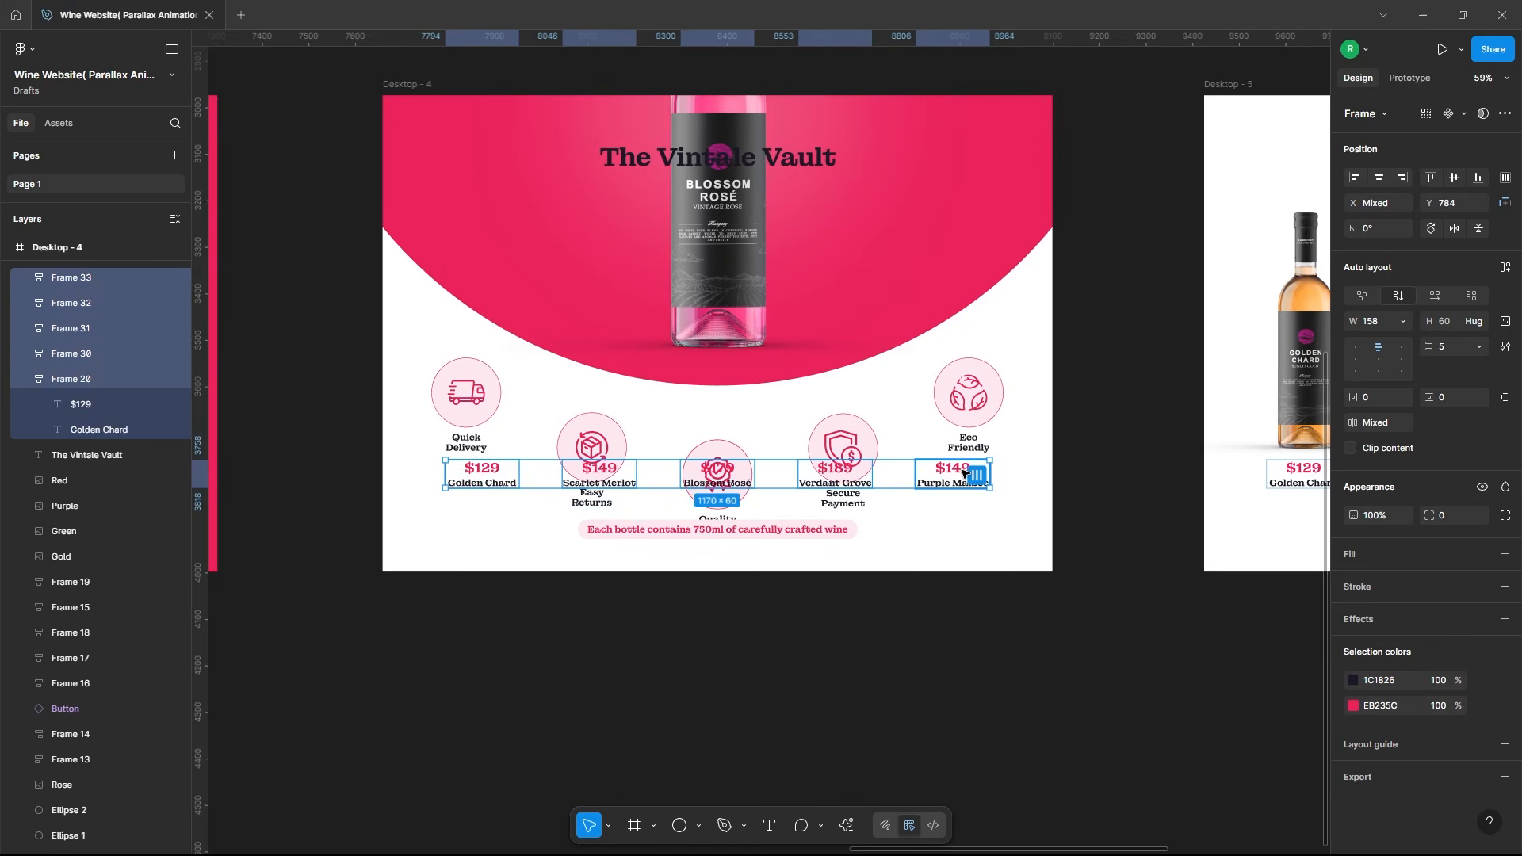
left_click_drag(965, 474, 960, 711)
left_click_drag(815, 530, 805, 701)
Step: Bring the Rose bottle image to the front of the layer order in Desktop - 4
left_click(714, 271)
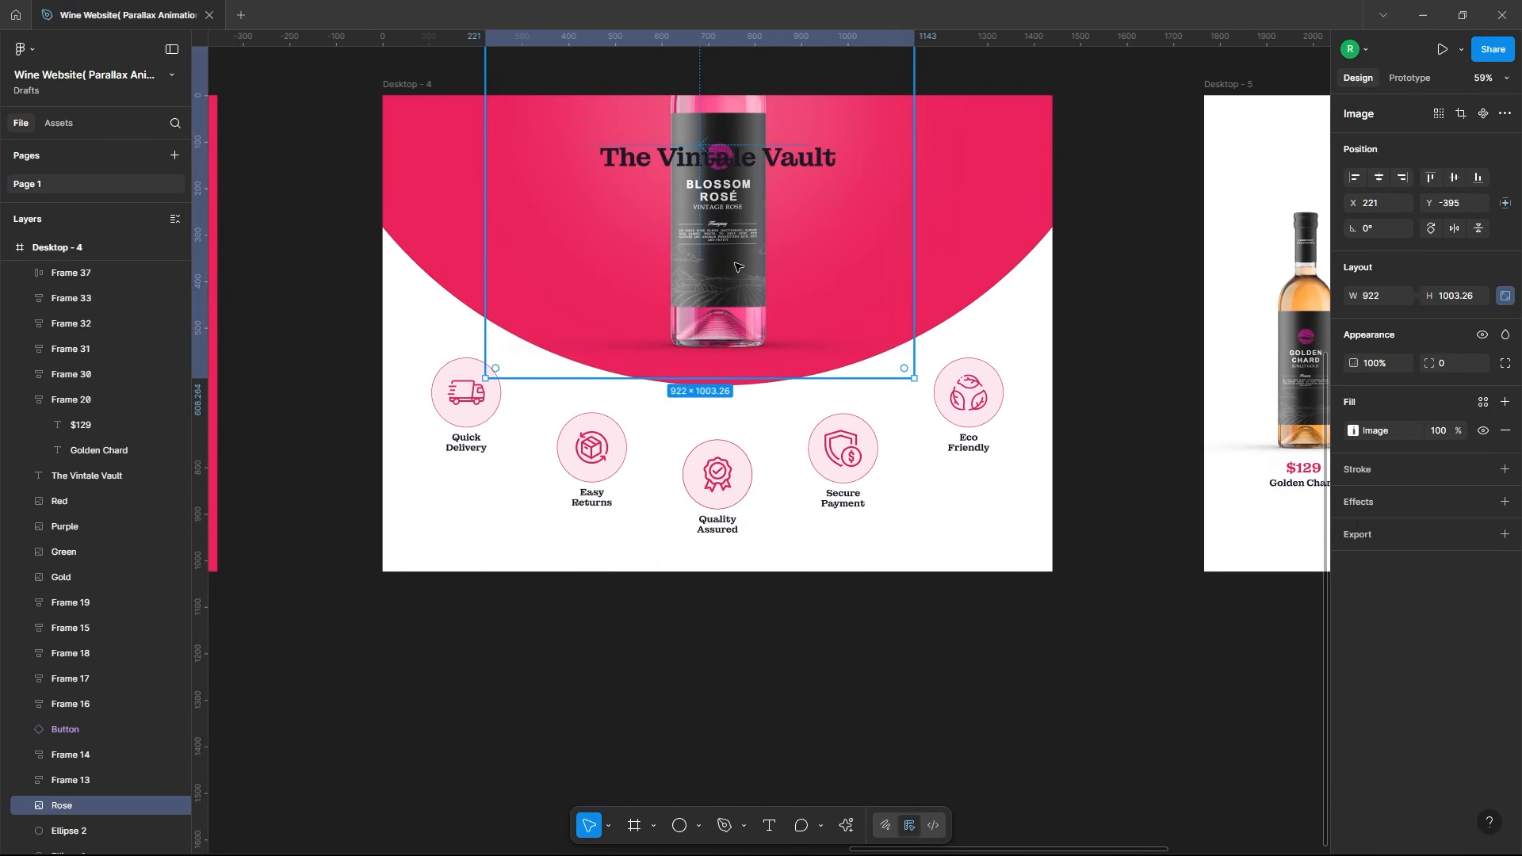
right_click(768, 258)
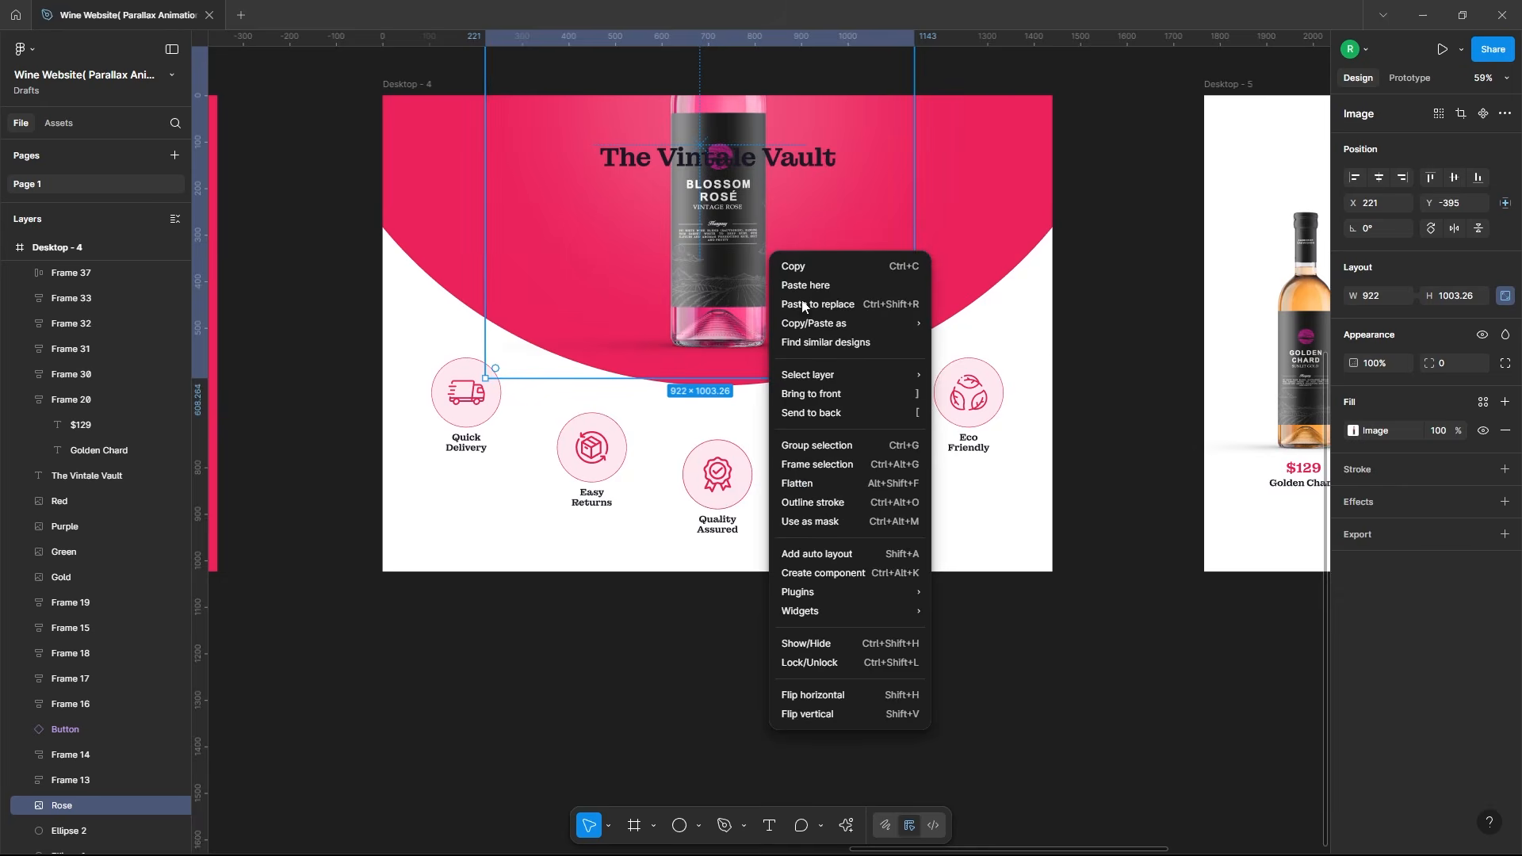
left_click(843, 391)
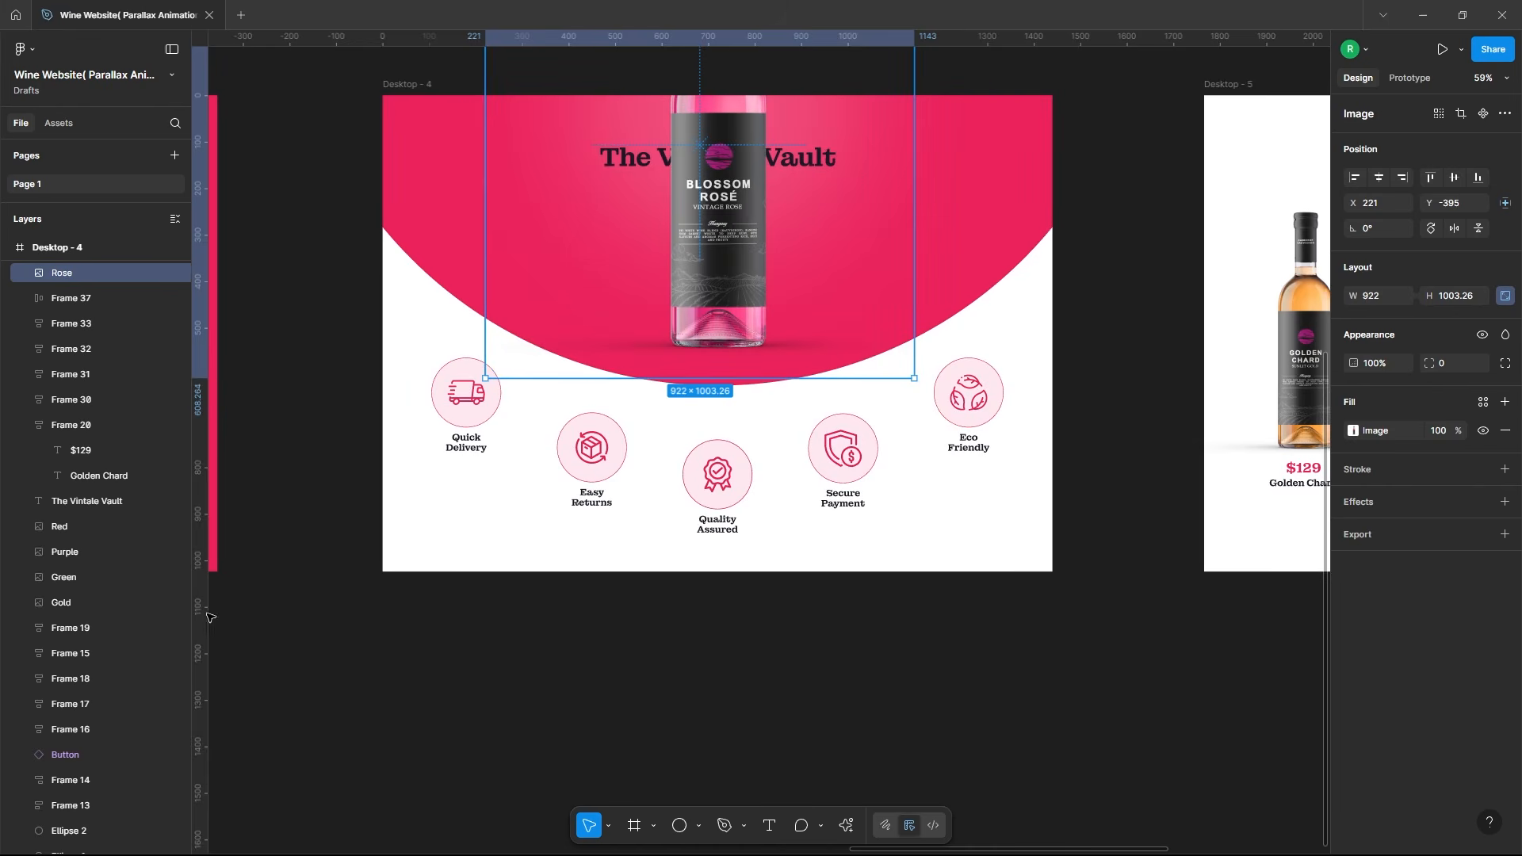
Step: Move the Vintale Vault heading in Desktop - 4 from behind the Rose bottle down beyond the frame's bottom edge
left_click(178, 273)
left_click(718, 157)
left_click_drag(718, 157, 728, 708)
left_click(176, 273)
Step: Turn off content clipping for Desktop - 4 to reveal the elements placed below the frame
scroll(672, 379, "down", 5)
left_click(549, 218)
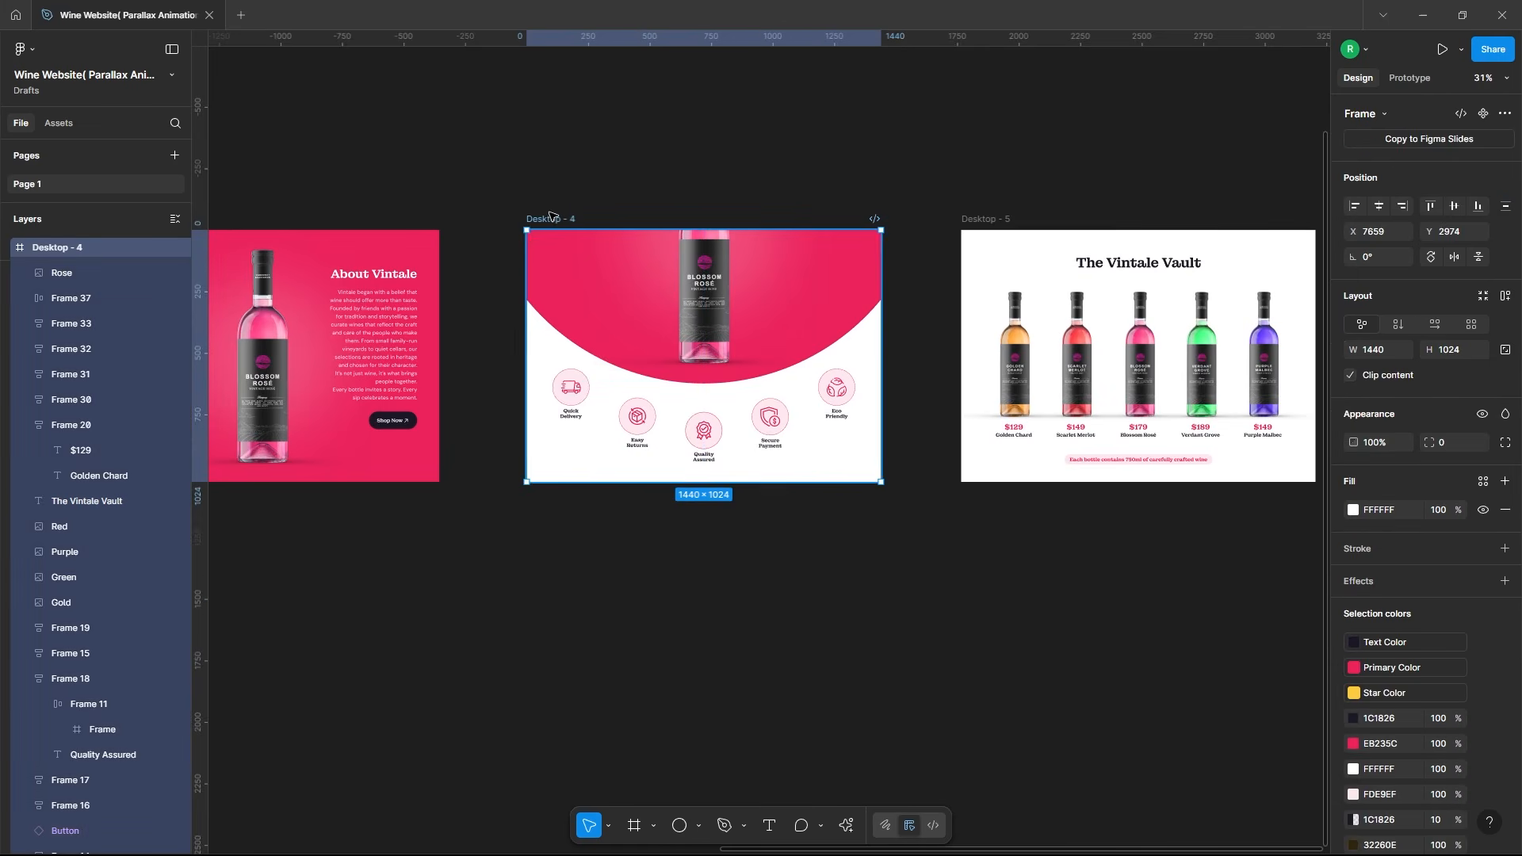
left_click(1350, 375)
left_click(959, 658)
scroll(635, 689, "up", 5)
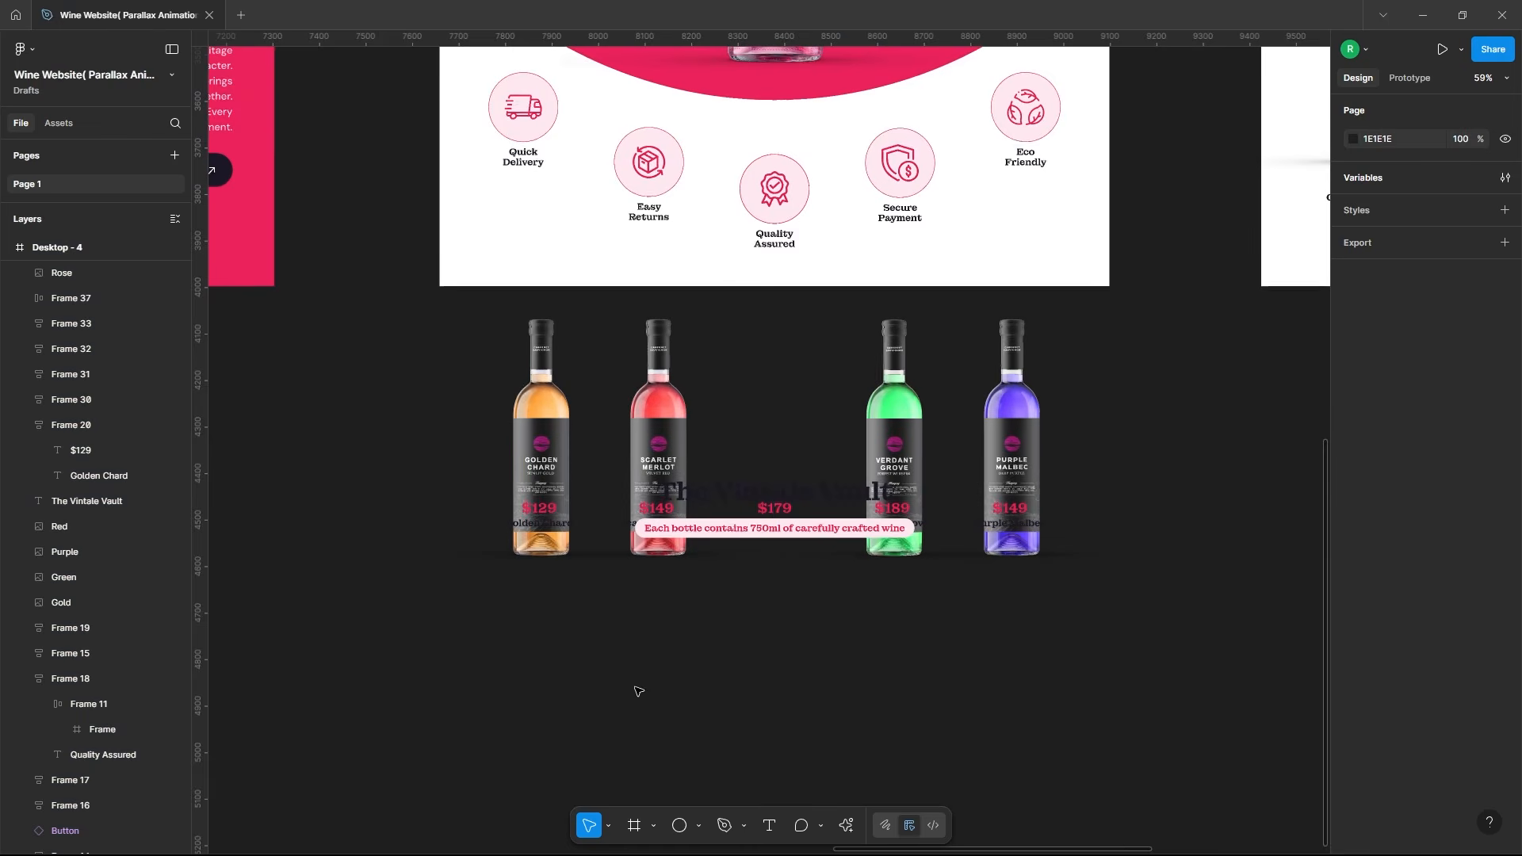
Step: Move the four off-frame bottles below Desktop - 4 further down and raise the Vintale Vault heading to just beneath the frame
left_click(529, 442)
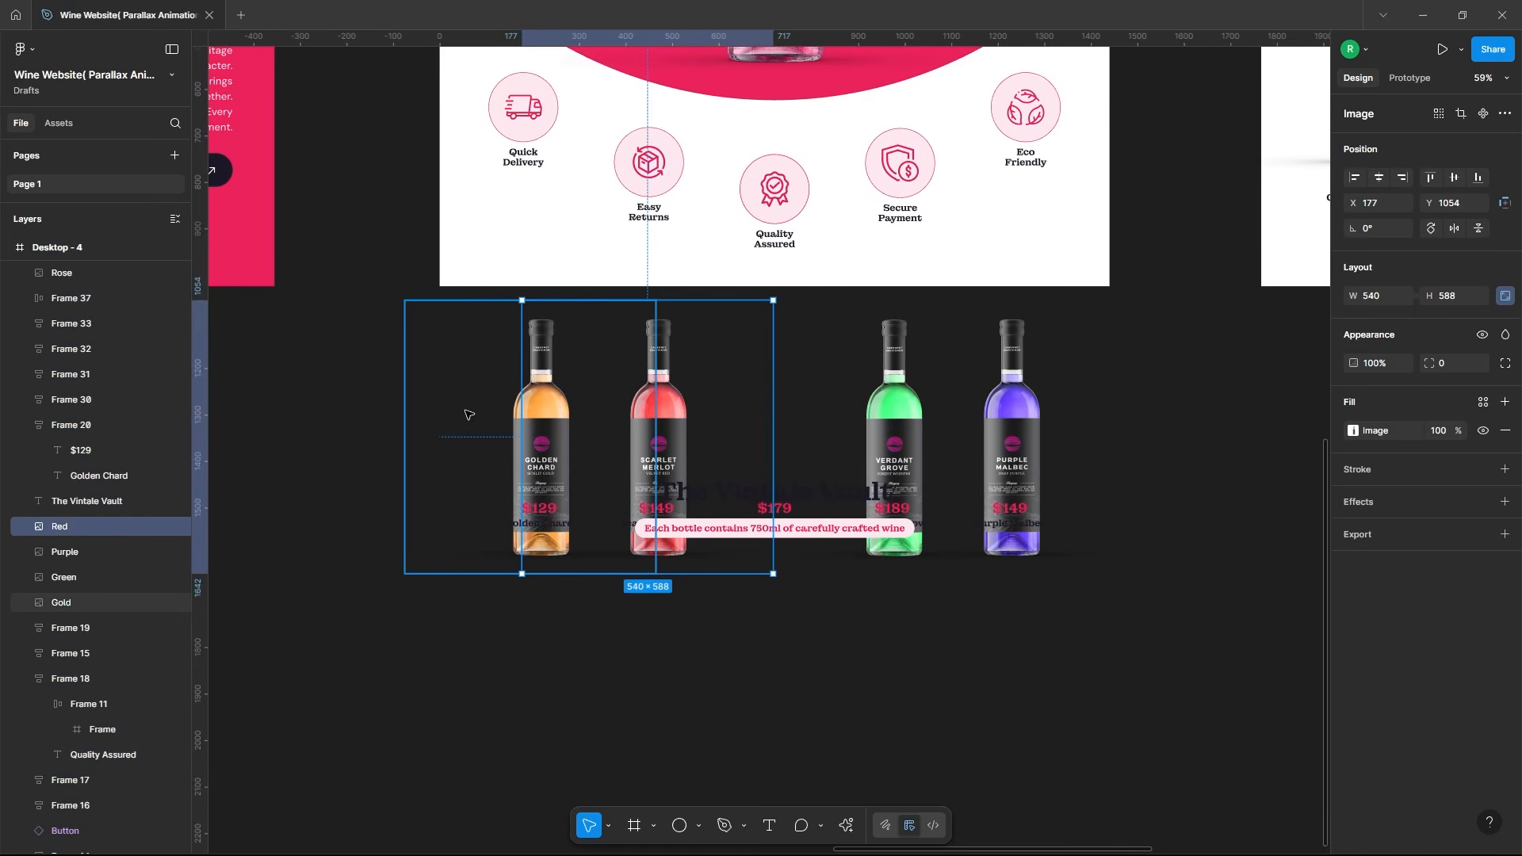
left_click(466, 415, "shift")
left_click(867, 428, "shift")
left_click(1030, 436, "shift")
left_click_drag(973, 418, 973, 678)
left_click_drag(806, 493, 806, 377)
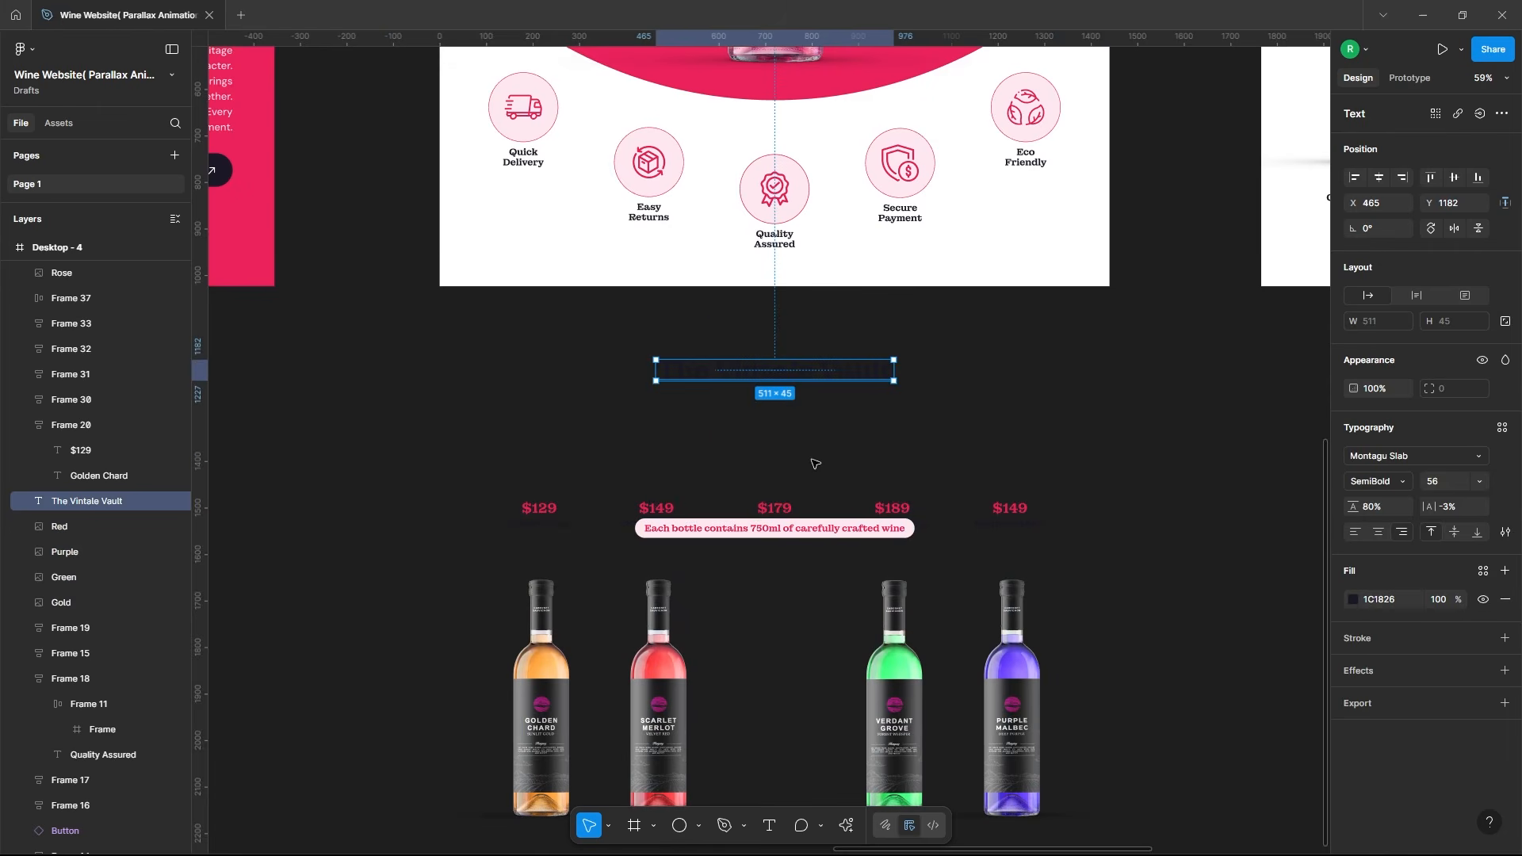
Step: Stagger the bottles below Desktop - 4 vertically, with Gold highest, Red and Green in the middle and Purple lowest
left_click_drag(504, 655, 504, 579)
left_click(716, 691, "shift")
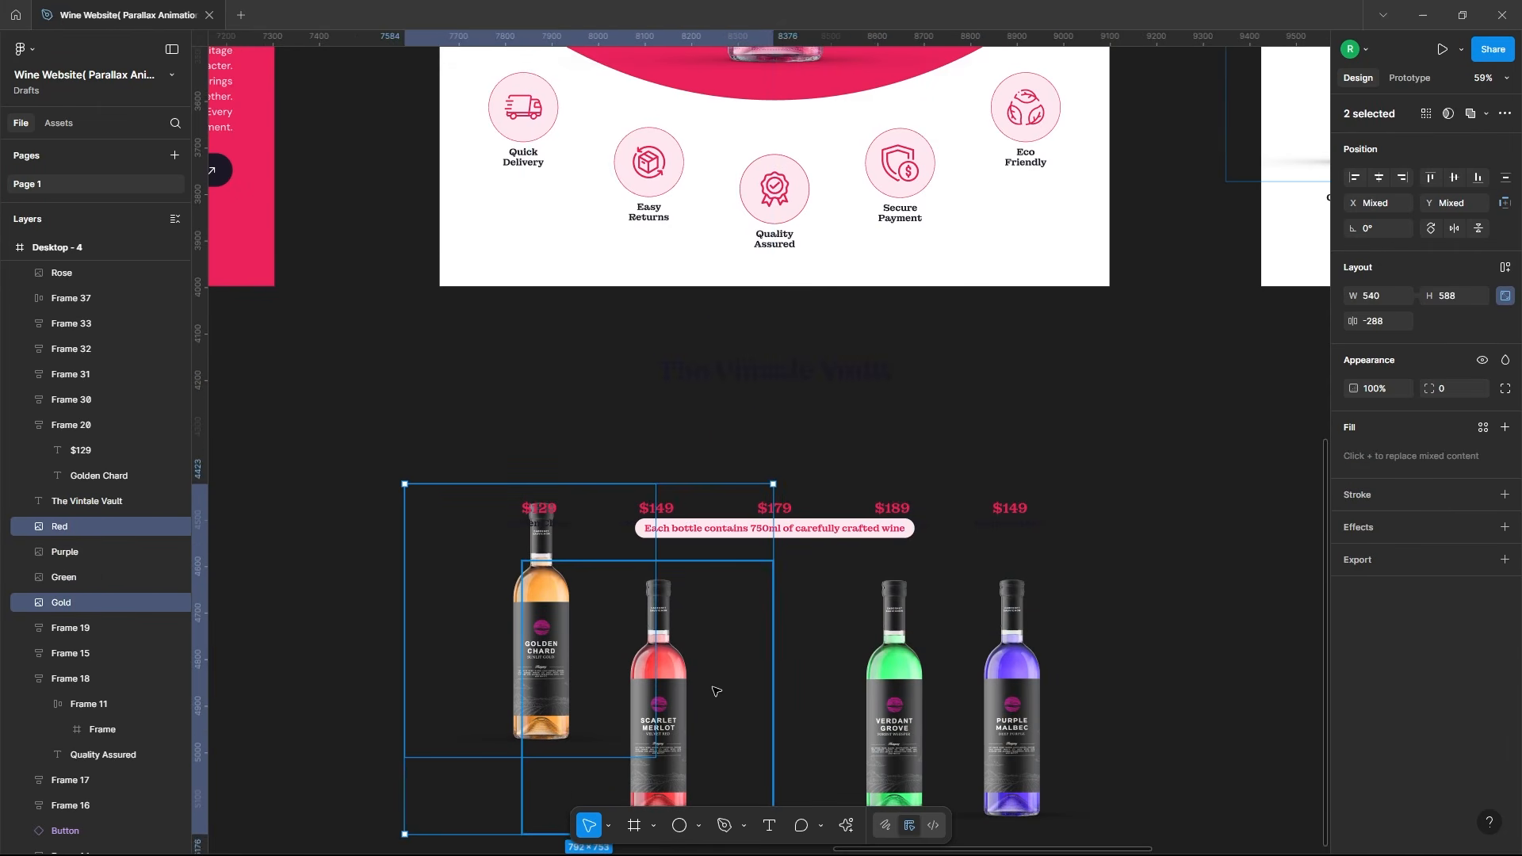
left_click(833, 692, "shift")
left_click_drag(832, 693, 932, 623)
left_click(1009, 674, "shift")
scroll(927, 627, "down", 1)
scroll(924, 618, "down", 2)
left_click(1117, 551)
scroll(1014, 591, "down", 1)
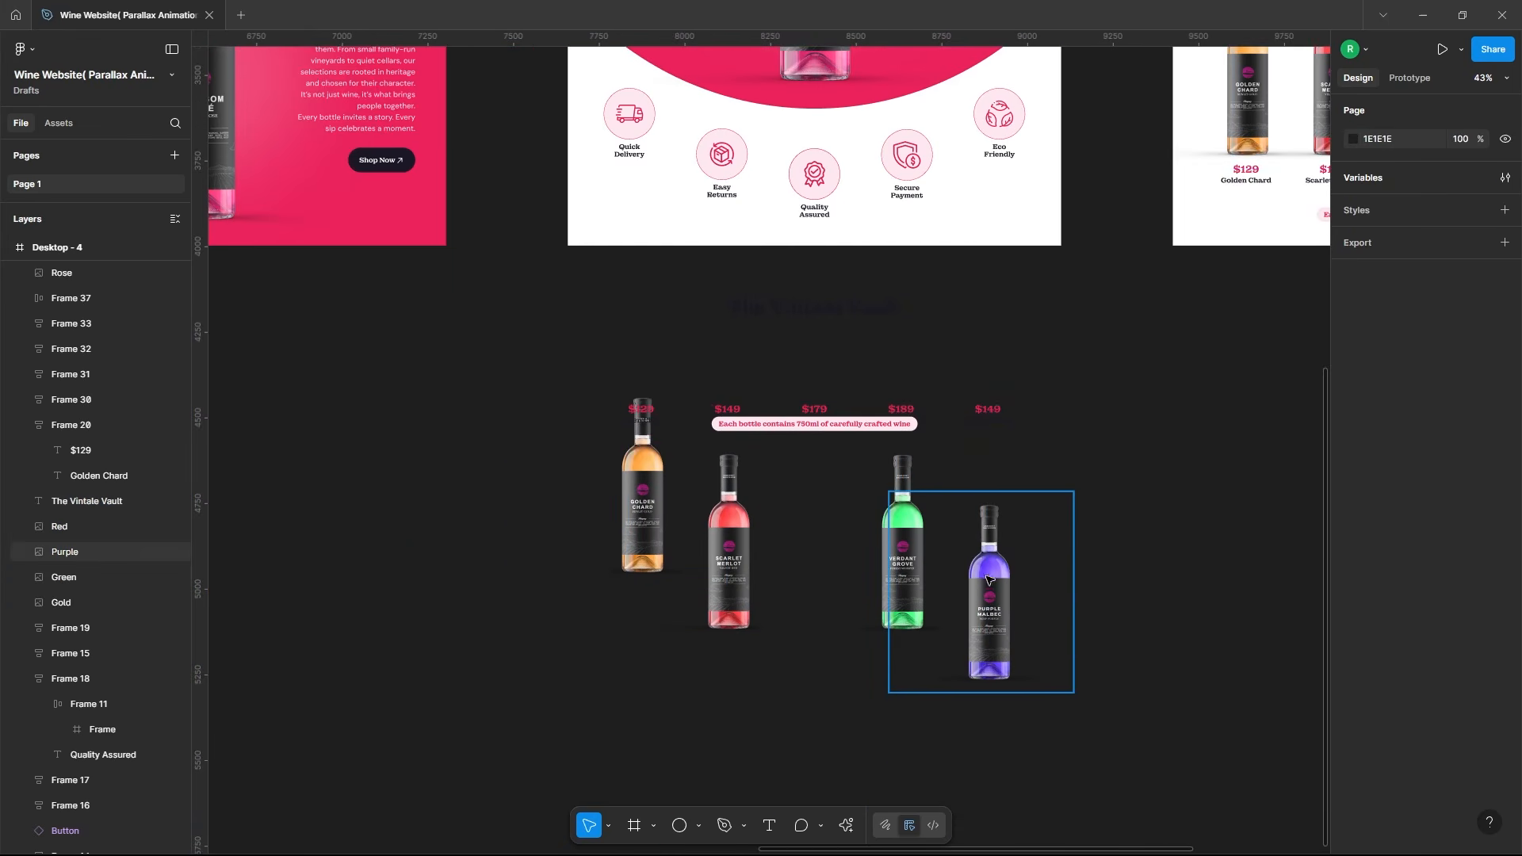
Step: Move the five price labels below Desktop - 4 together to beneath the staggered bottles
left_click(640, 415)
left_click(720, 414, "shift")
left_click(806, 414, "shift")
left_click(893, 414, "shift")
left_click(976, 414, "shift")
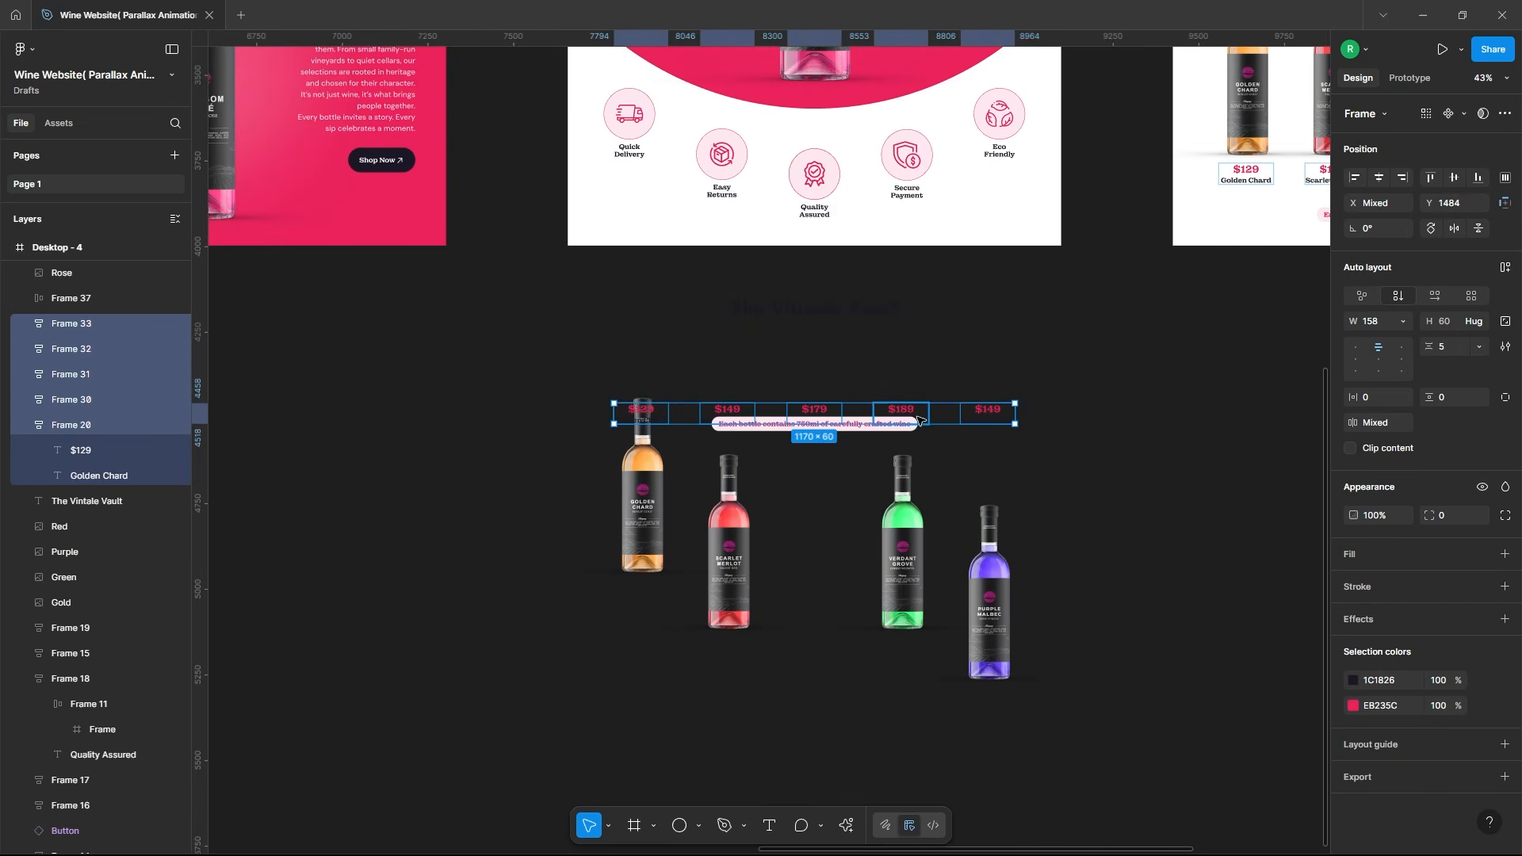
left_click_drag(919, 420, 933, 726)
left_click(1094, 663)
scroll(1041, 648, "down", 2)
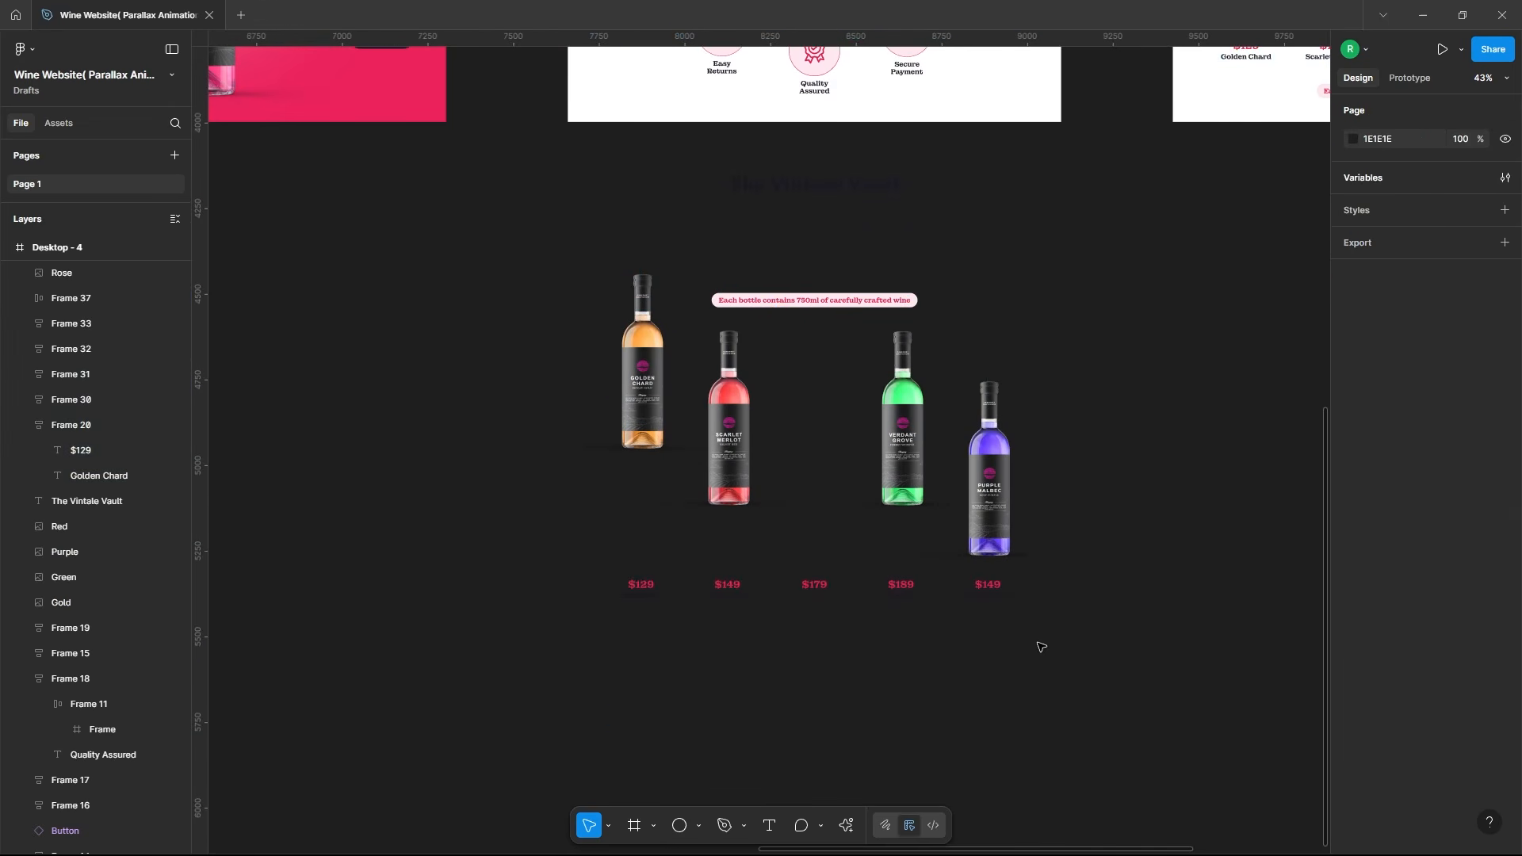
Step: Stagger the five price labels below Desktop - 4 so they step downward from Golden Chard to Purple Malbec
left_click(644, 590)
left_click_drag(642, 587, 643, 540)
left_click(736, 590, "shift")
left_click_drag(735, 590, 737, 575)
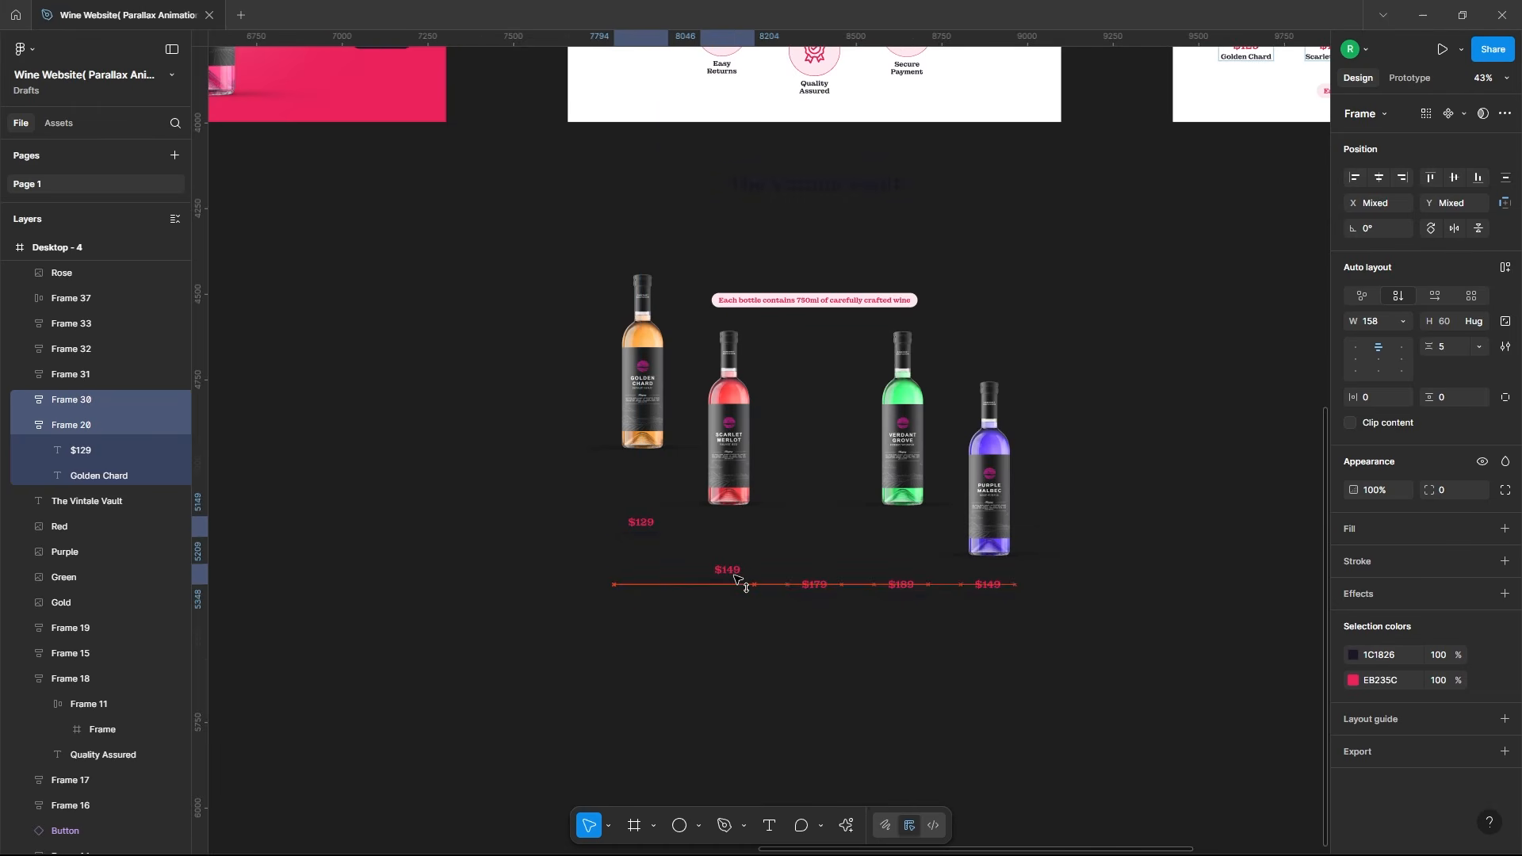
left_click(817, 592, "shift")
left_click(903, 592)
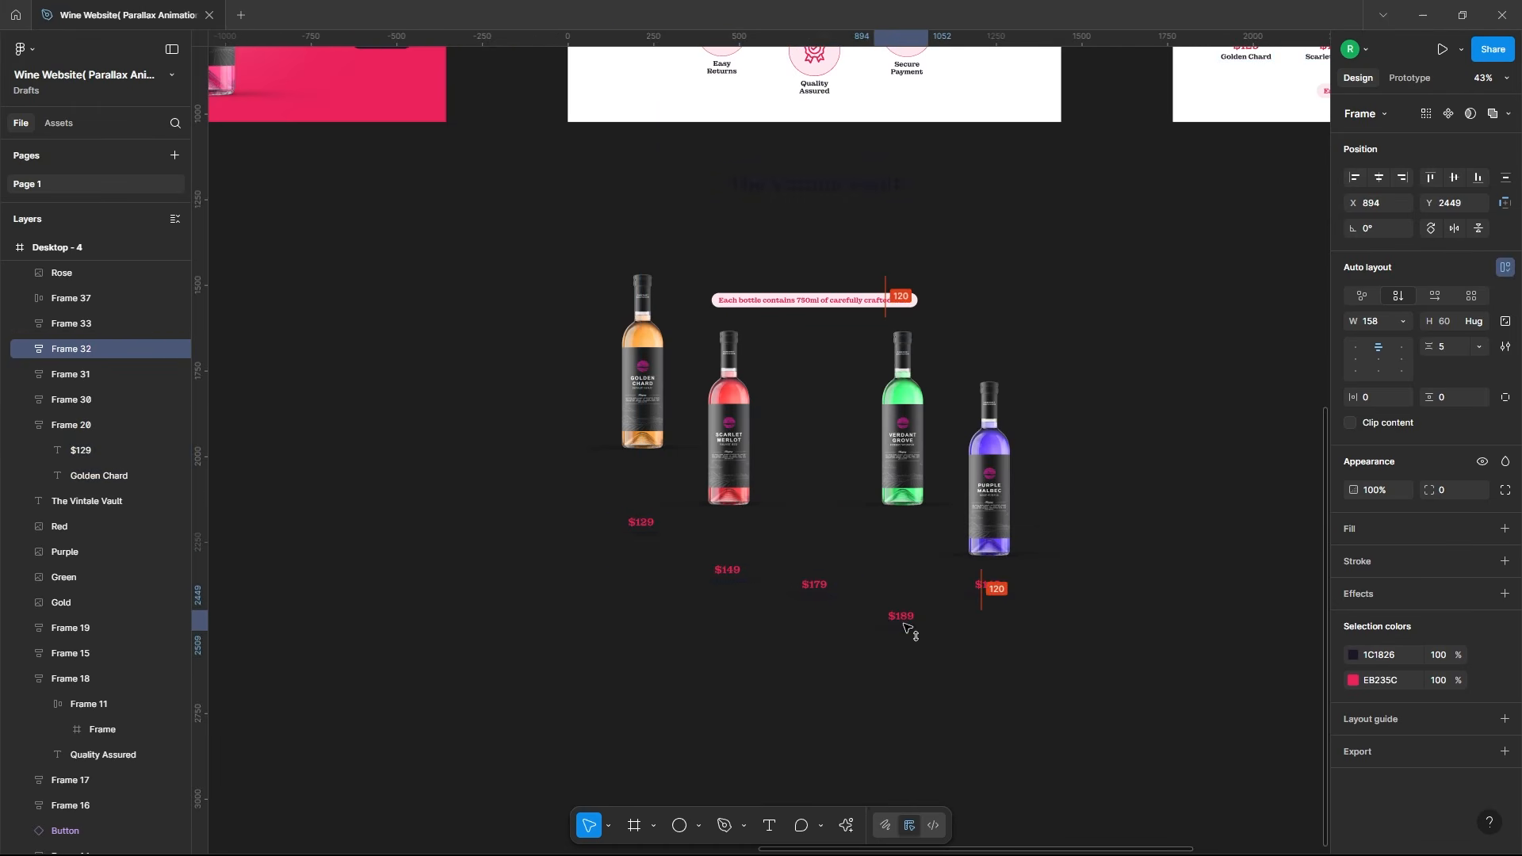
left_click_drag(904, 626, 904, 627)
left_click_drag(1001, 594, 1009, 656)
left_click(1050, 631)
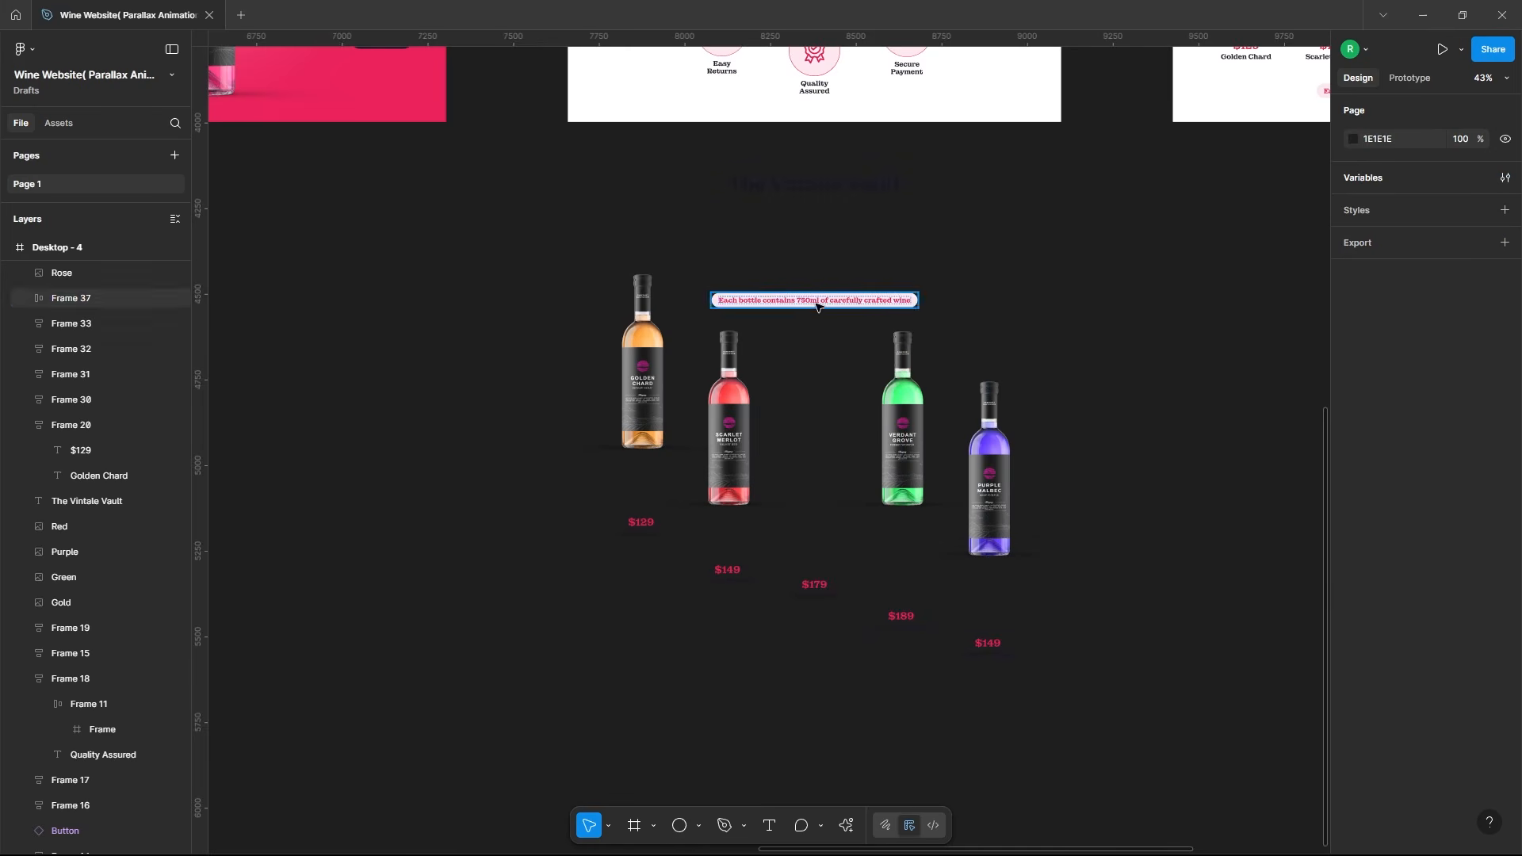
Step: Move the 750ml tag below Desktop - 4 down beneath the staggered price labels
left_click_drag(816, 304, 828, 684)
left_click(1115, 514)
scroll(1115, 514, "up", 1)
scroll(1115, 514, "down", 3)
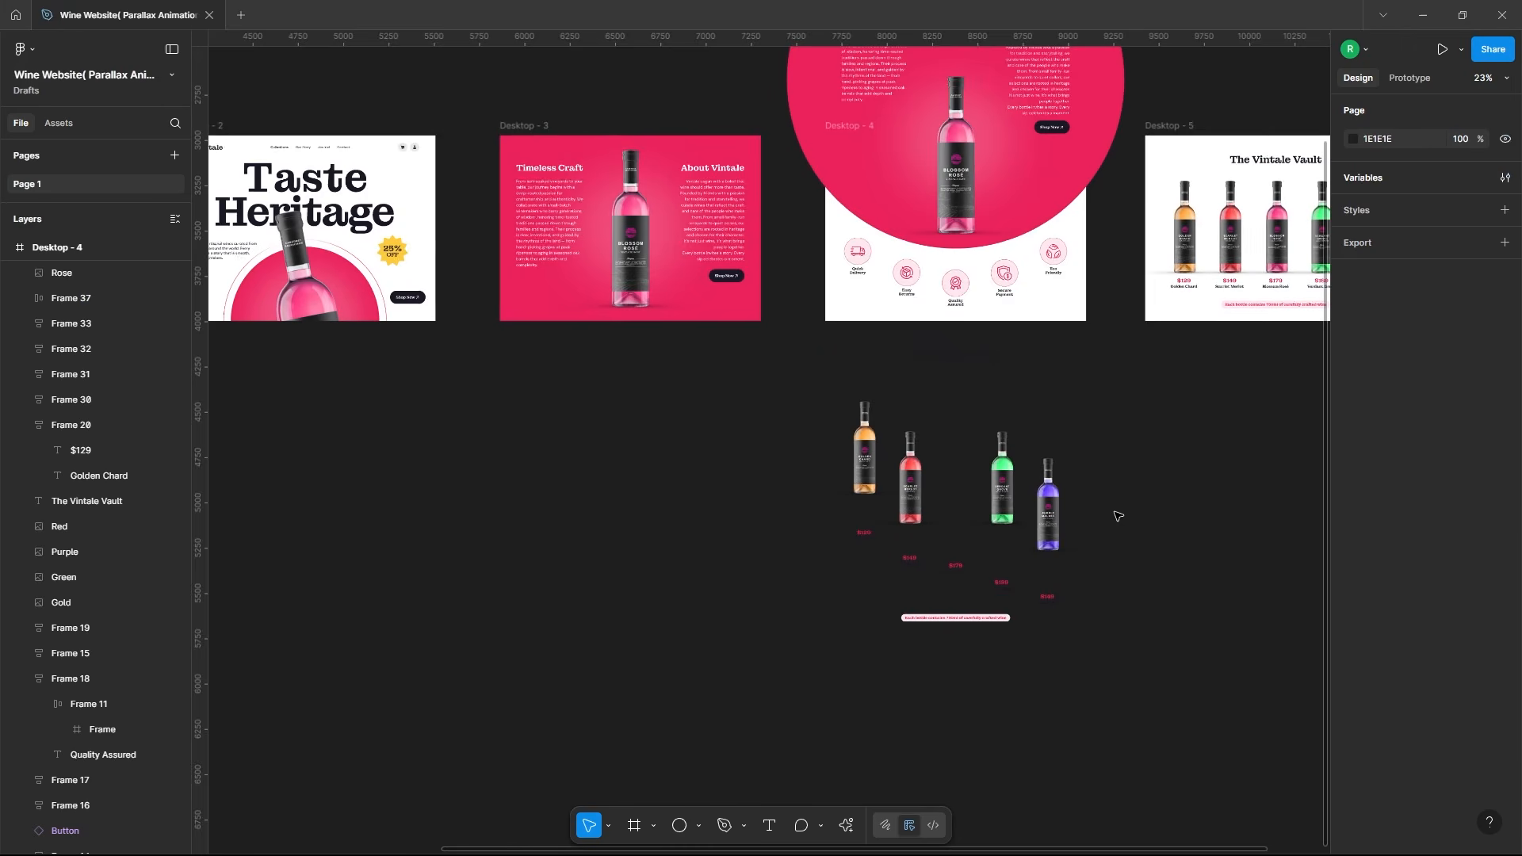
Step: Turn content clipping back on for the Desktop - 4 frame
left_click(991, 301)
left_click(1349, 376)
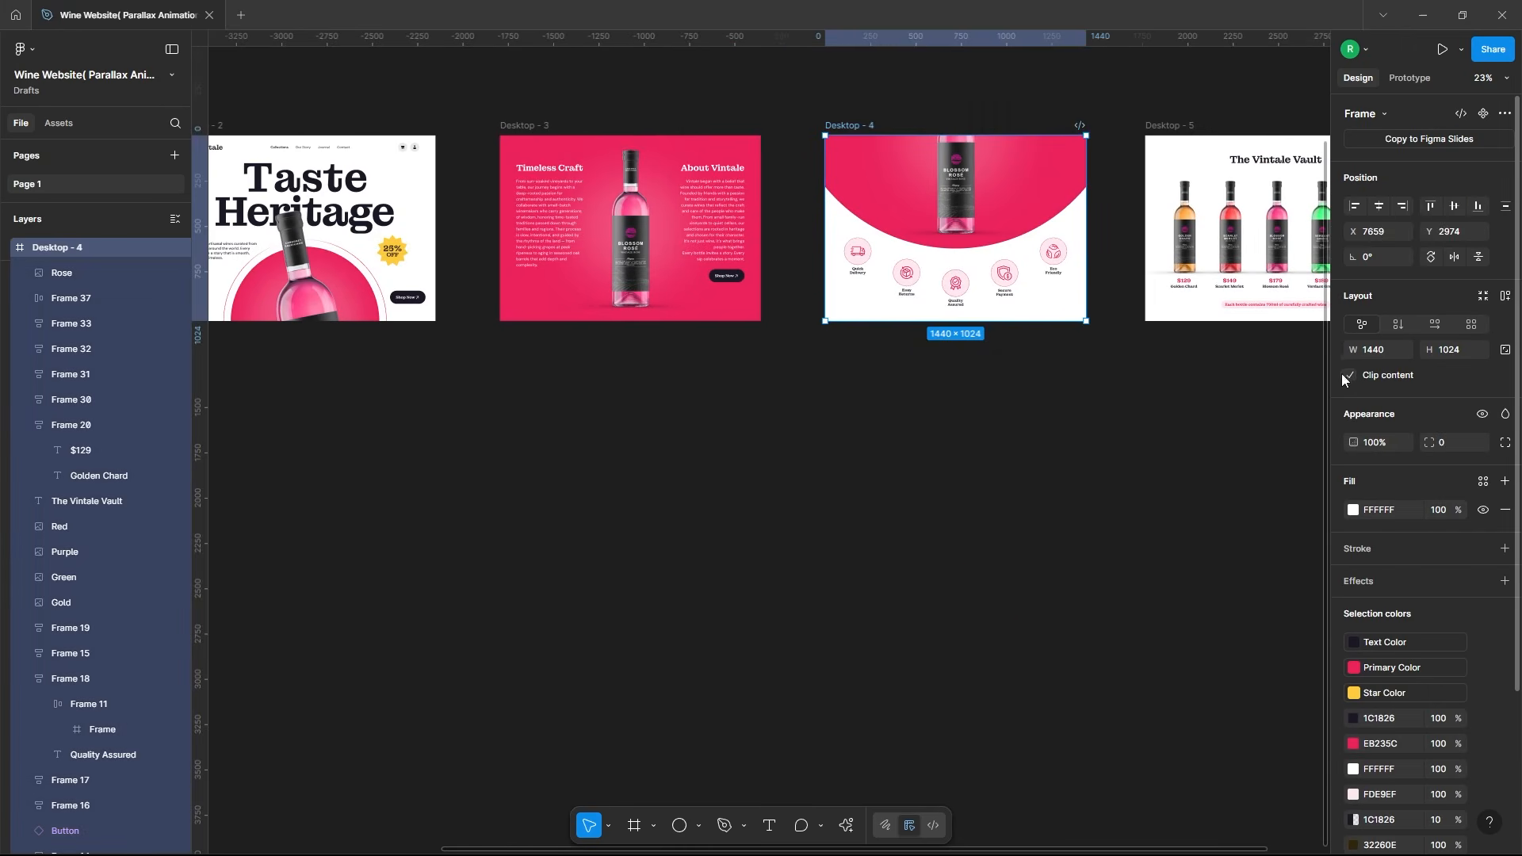
left_click(1000, 445)
scroll(1002, 396, "down", 1)
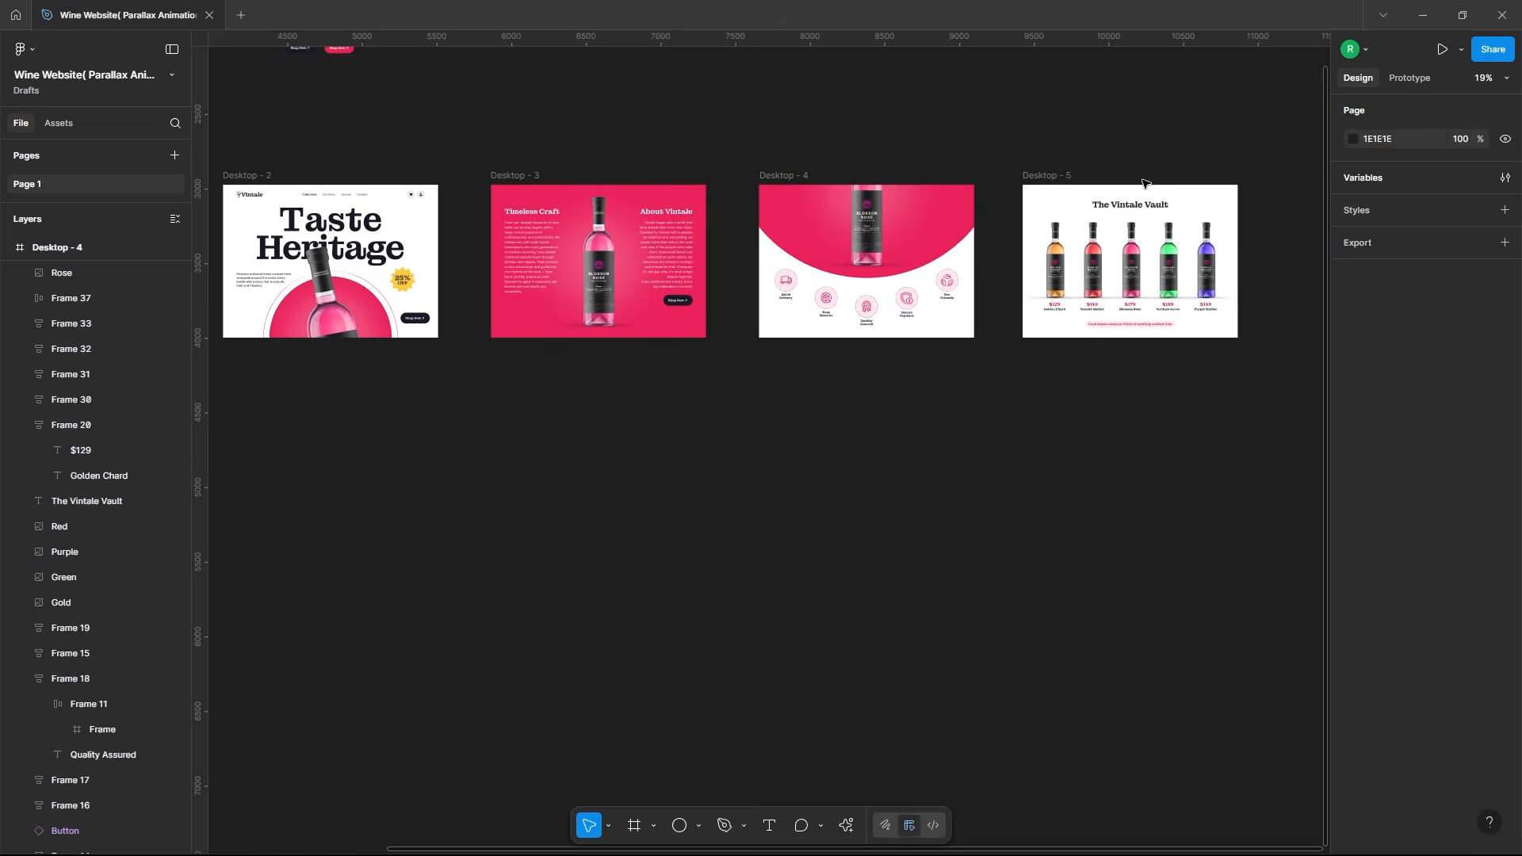
Step: Duplicate the Desktop - 5 frame to create Desktop - 6 beside it
scroll(1189, 187, "down", 2)
scroll(1110, 238, "up", 5)
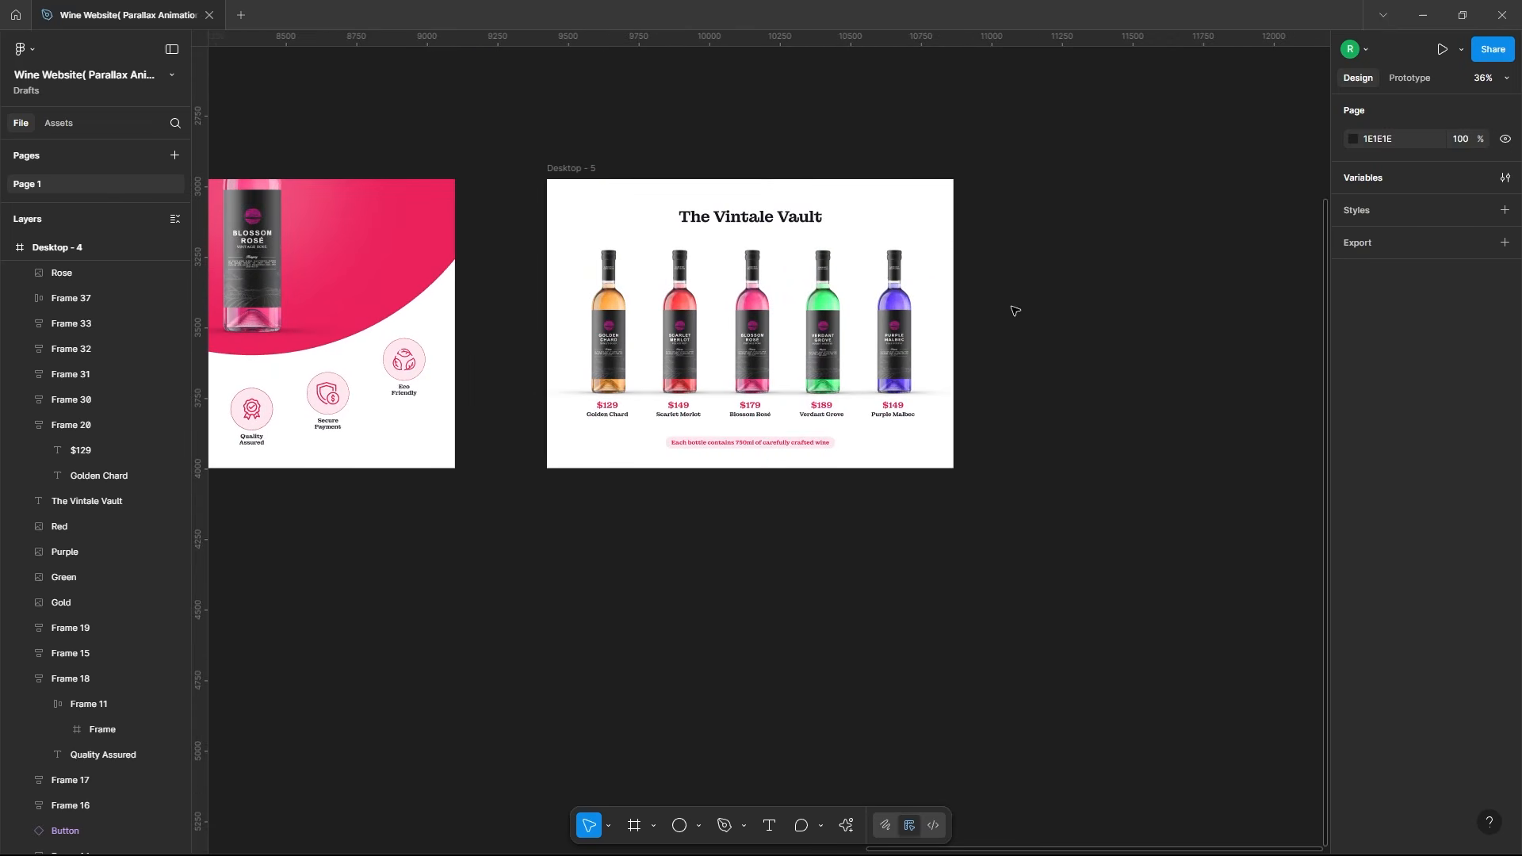
scroll(626, 137, "down", 1)
left_click(583, 163)
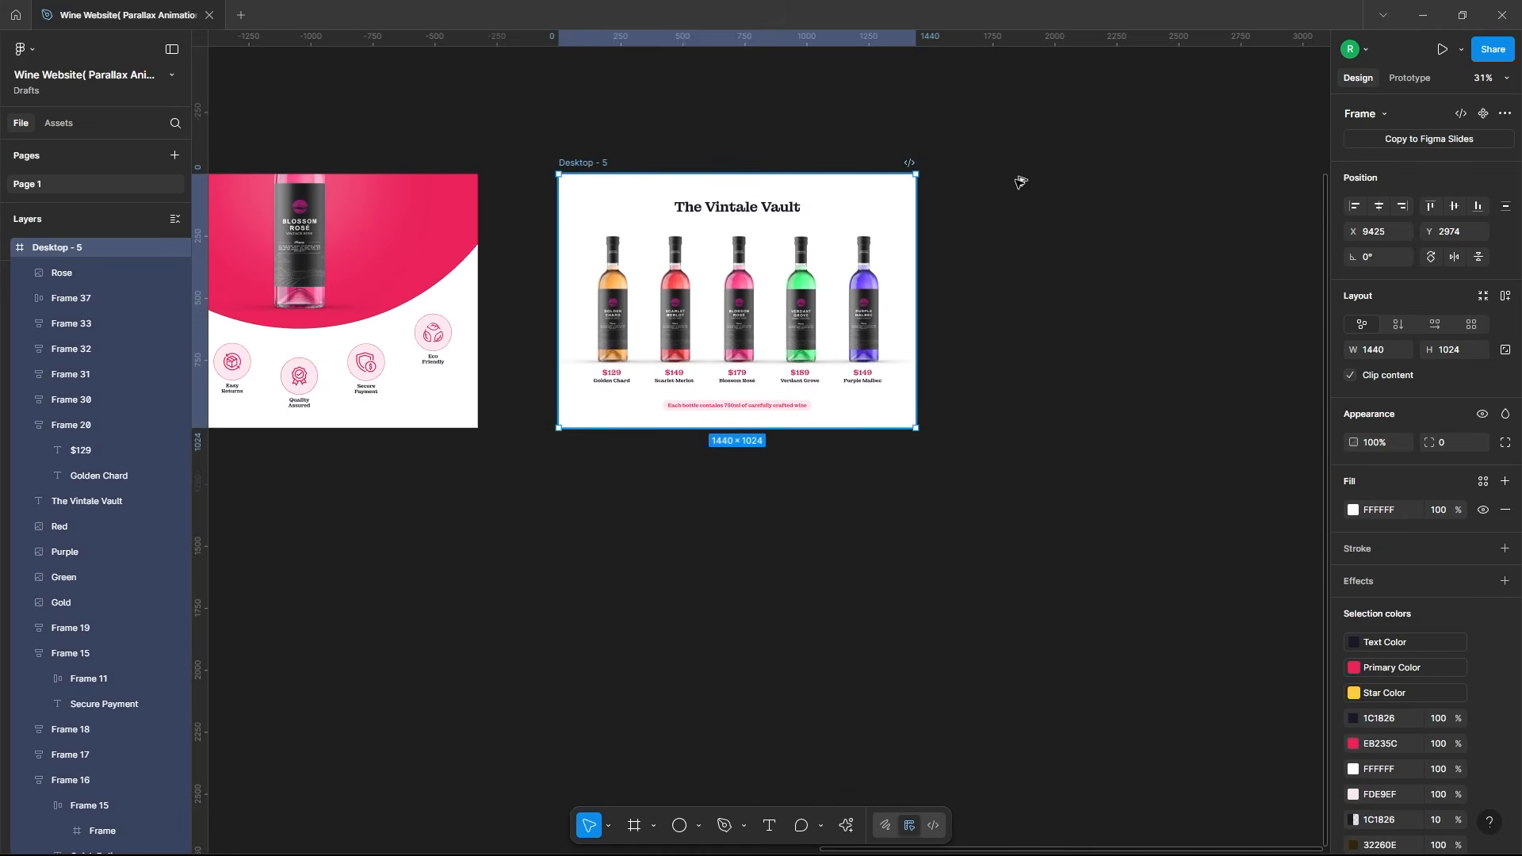
key("ctrl+d")
scroll(1031, 237, "down", 1)
scroll(1123, 326, "up", 2)
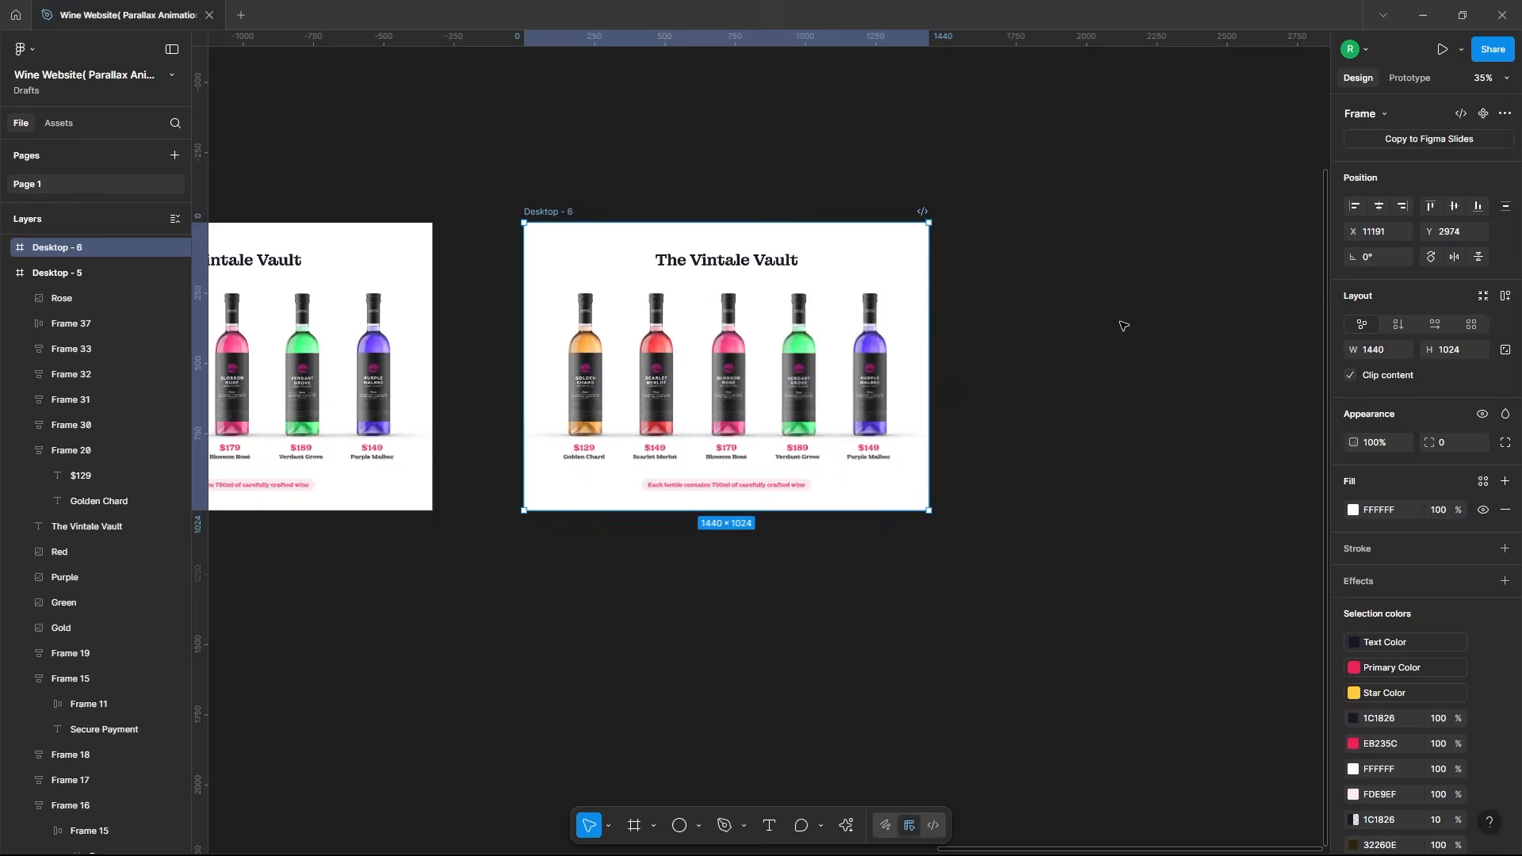
scroll(955, 349, "up", 1)
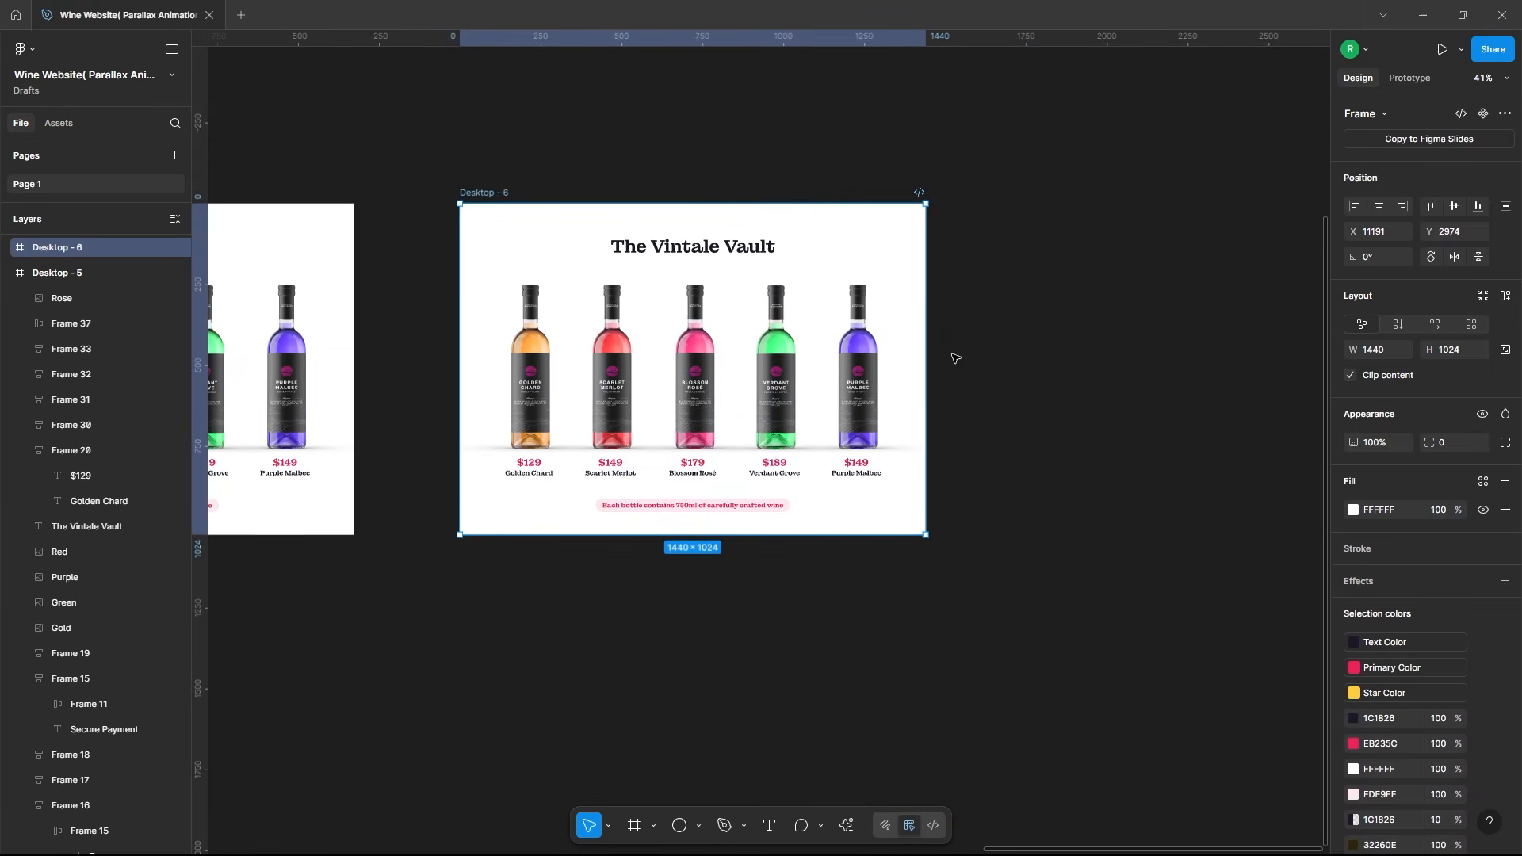
Step: Move the Gold, Red, Green and Purple bottles and the Vintale Vault heading in Desktop - 6 above the frame's top edge
left_click(519, 396)
left_click(84, 604, "shift")
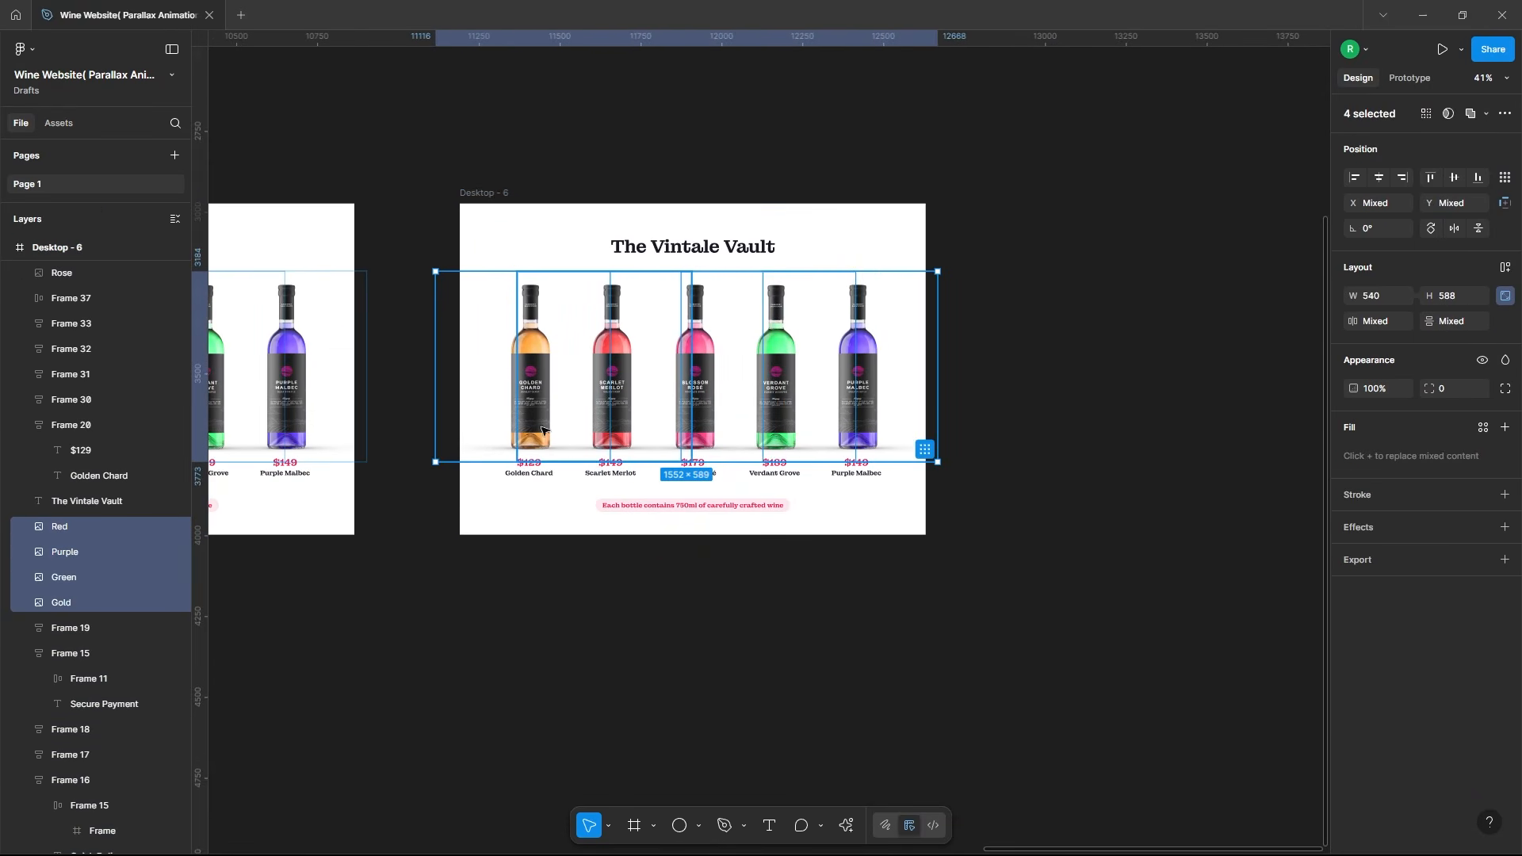
left_click_drag(540, 394, 524, 190)
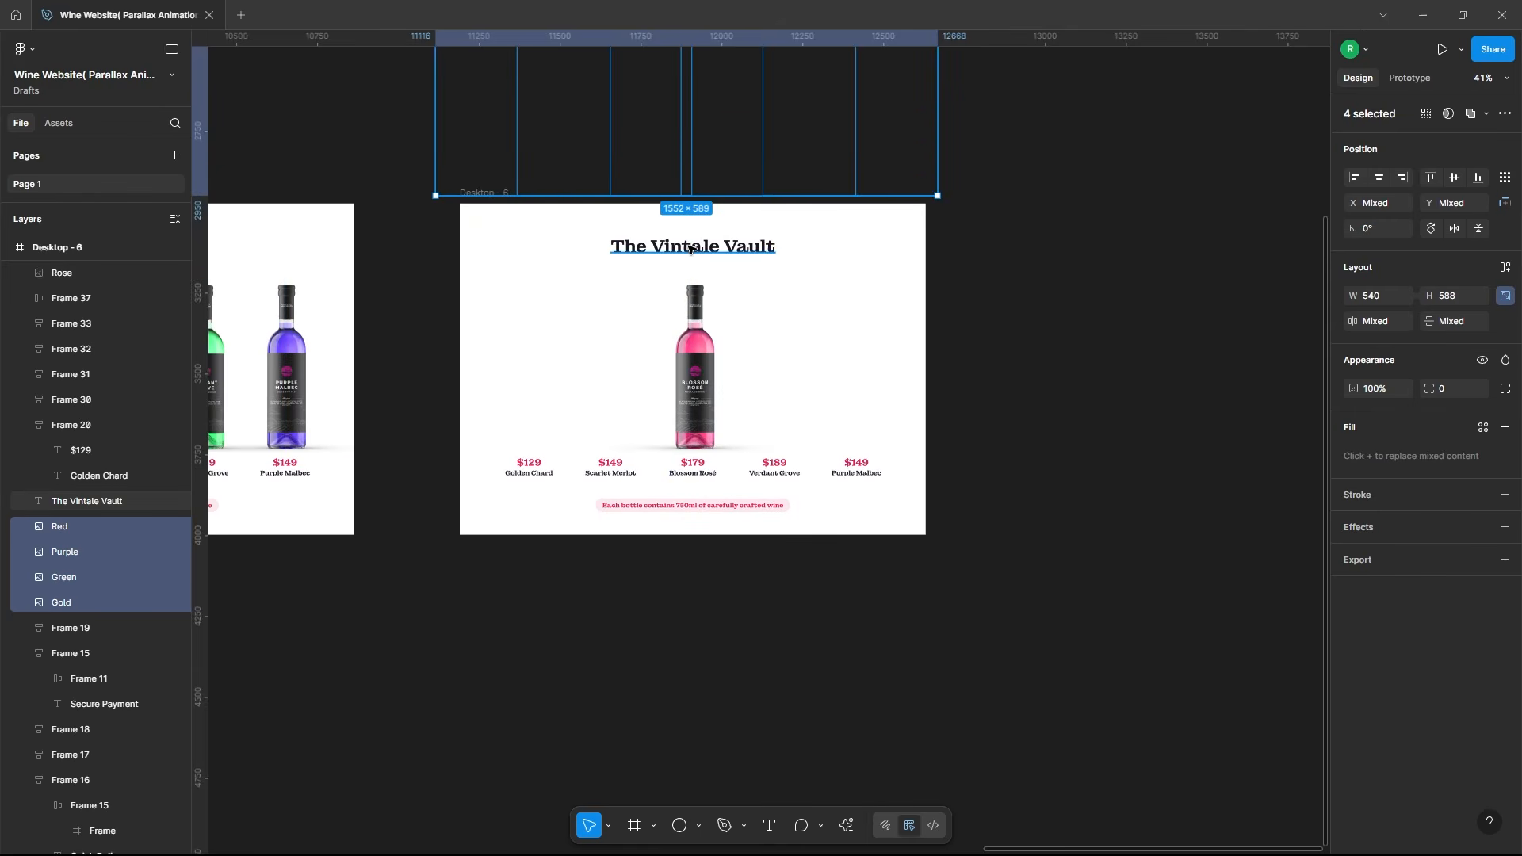
left_click_drag(696, 247, 698, 184)
Step: Move the five price labels and the 750ml tag in Desktop - 6 above the frame's top edge
left_click(524, 466)
left_click(611, 467, "shift")
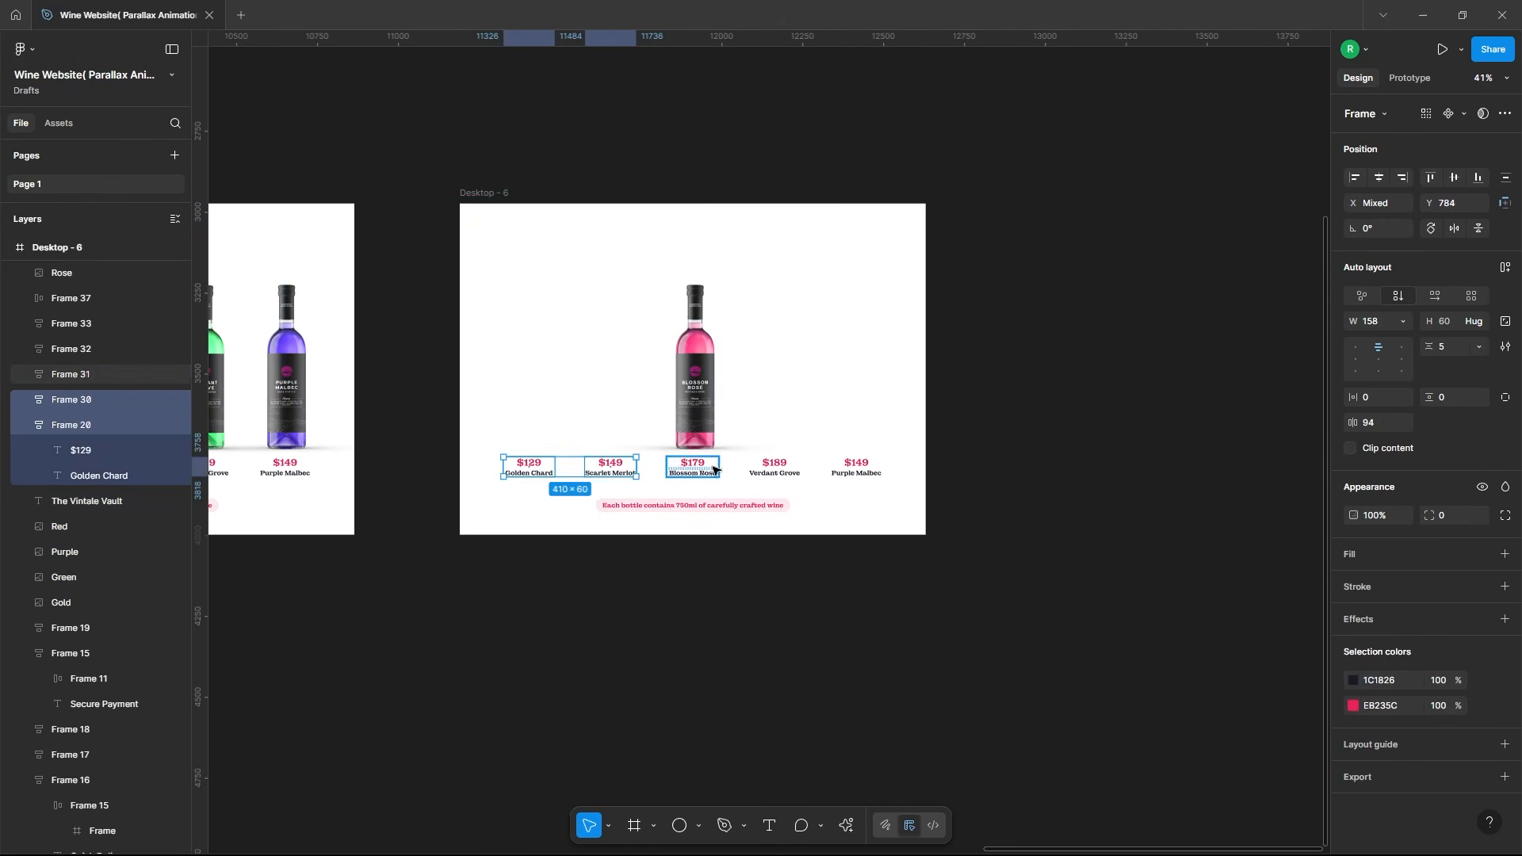
left_click(693, 467, "shift")
left_click(775, 466, "shift")
left_click(858, 475, "shift")
left_click_drag(774, 468, 785, 186)
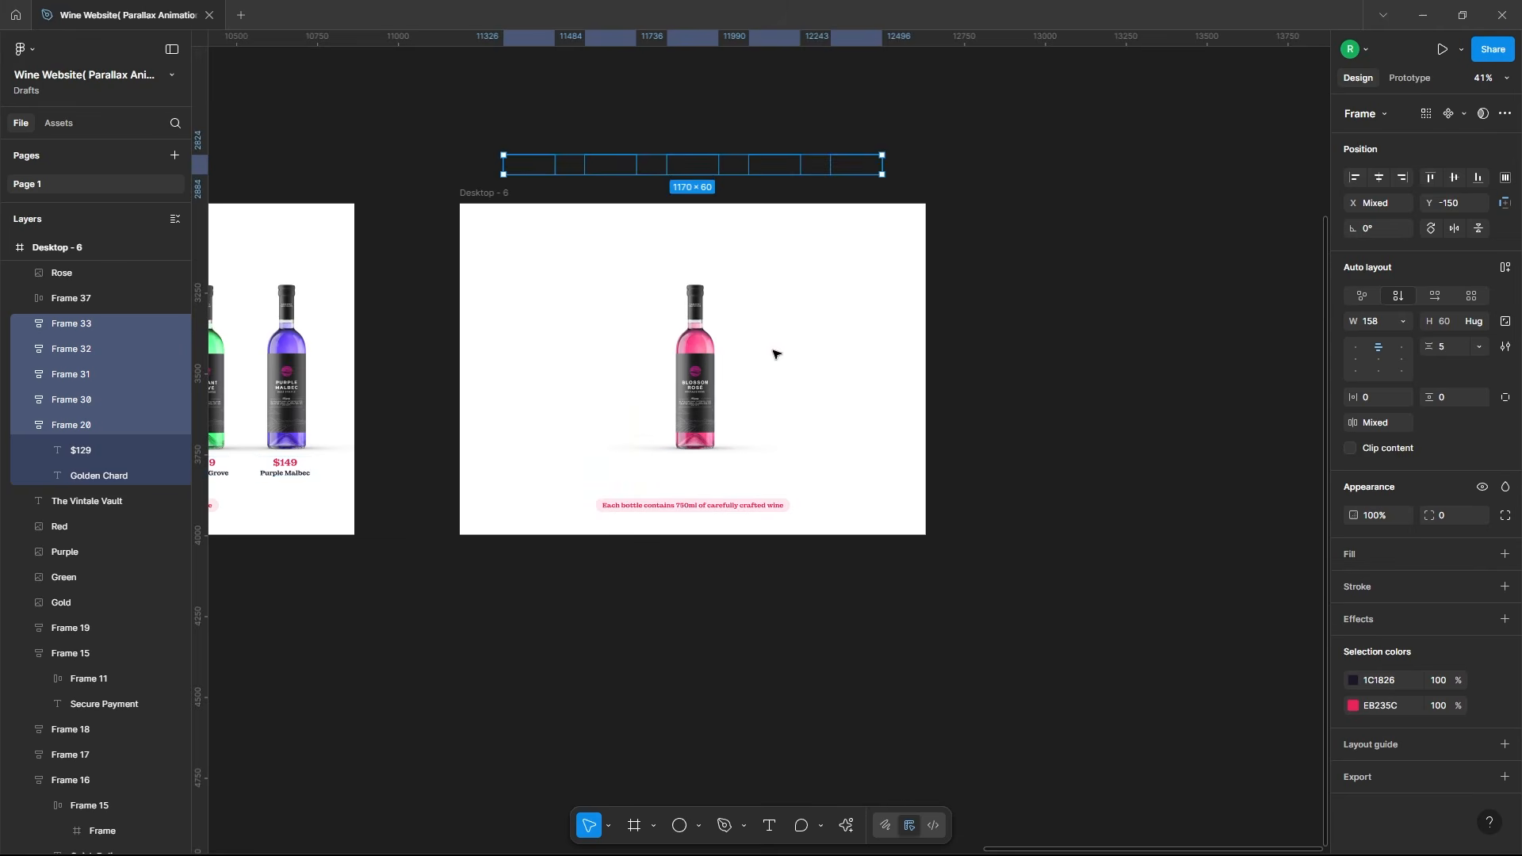
left_click(734, 508)
left_click_drag(734, 509, 732, 195)
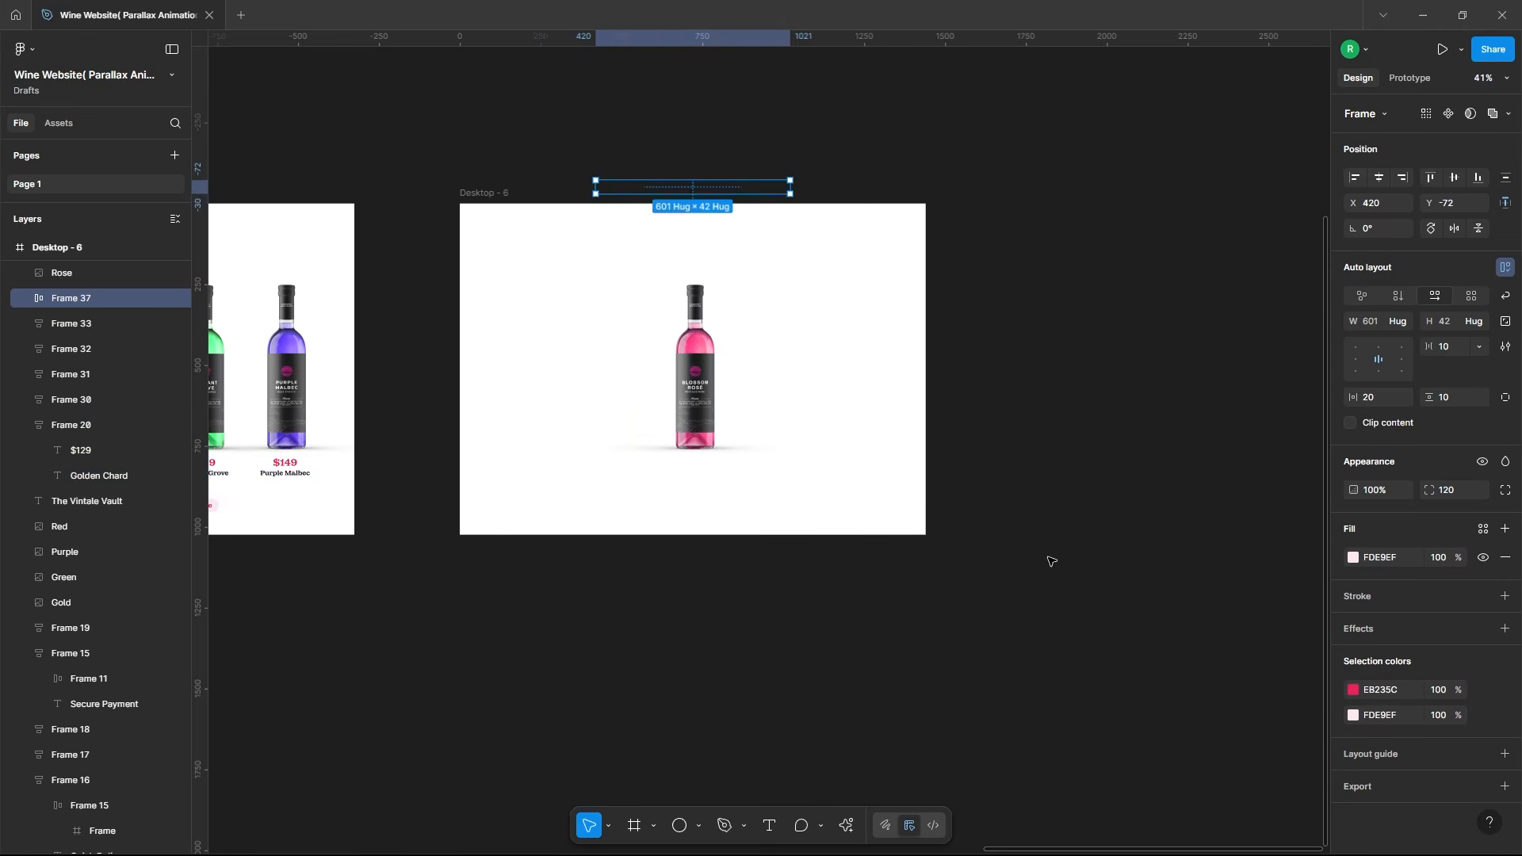
Step: Turn off content clipping for Desktop - 6 to reveal the elements placed above the frame
scroll(1052, 561, "down", 2)
scroll(638, 194, "up", 2)
left_click(631, 325)
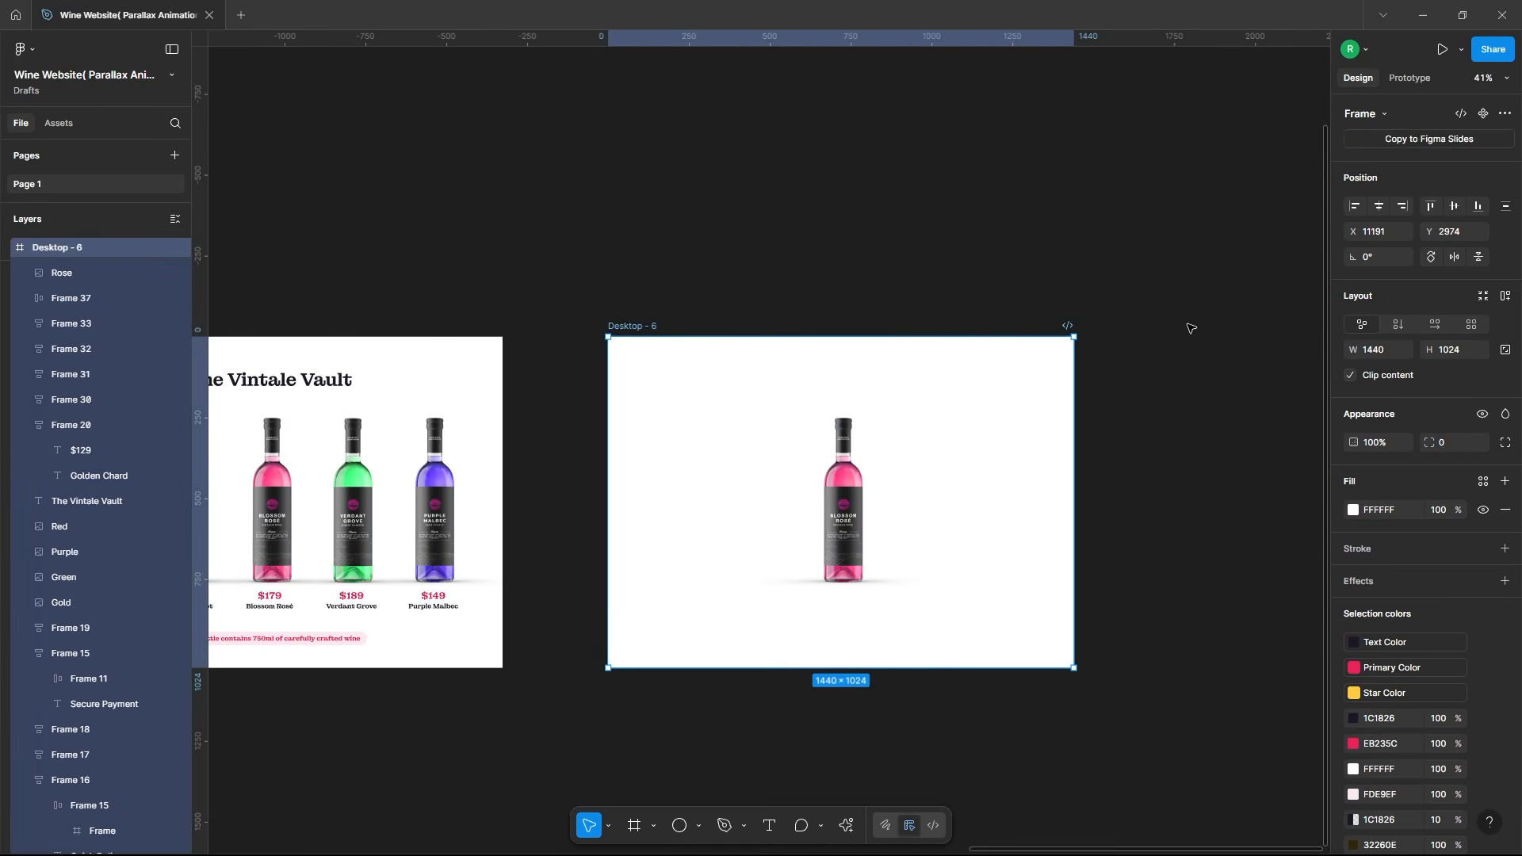
left_click(1346, 375)
scroll(658, 388, "up", 2)
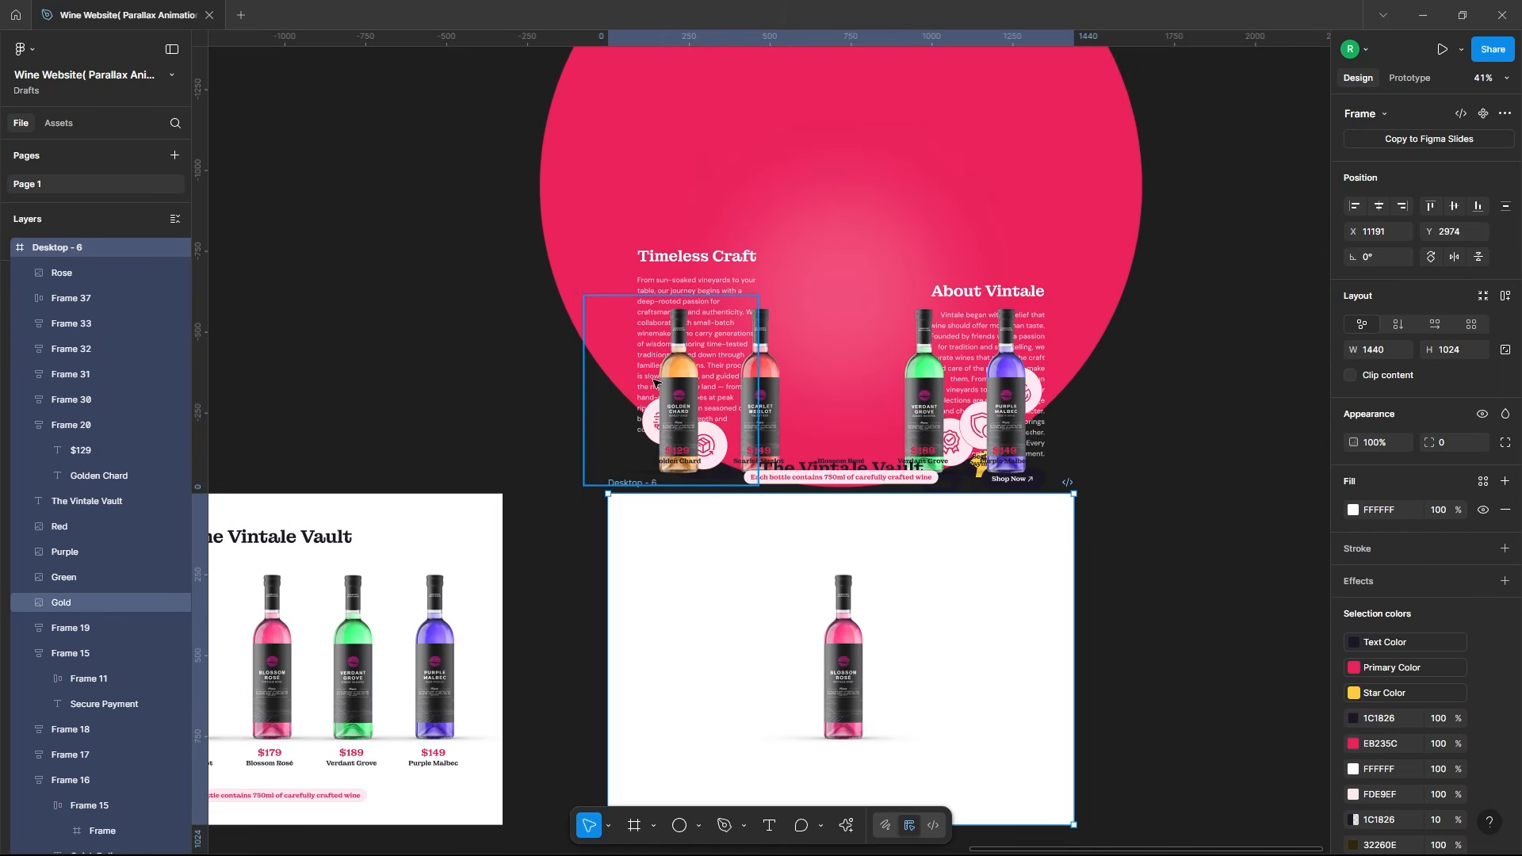
Step: Stagger the bottles above Desktop - 6 stepping downward in the order Gold, Red, Green, Purple, and raise all four further above the frame
left_click(656, 400)
left_click_drag(657, 400, 657, 348)
left_click(767, 396, "shift")
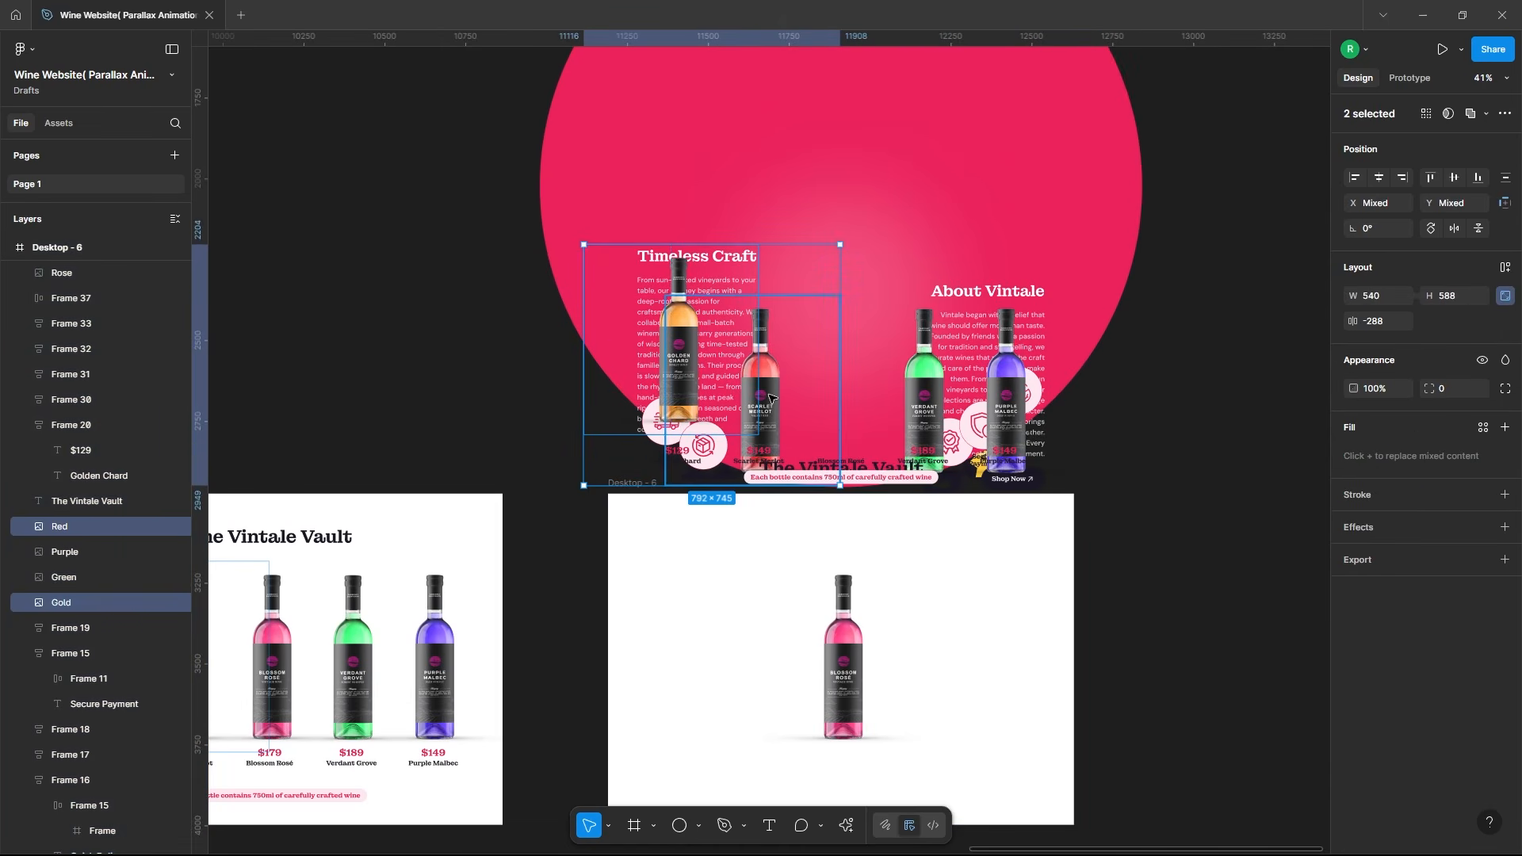
left_click_drag(799, 441, 799, 390)
left_click(999, 426, "shift")
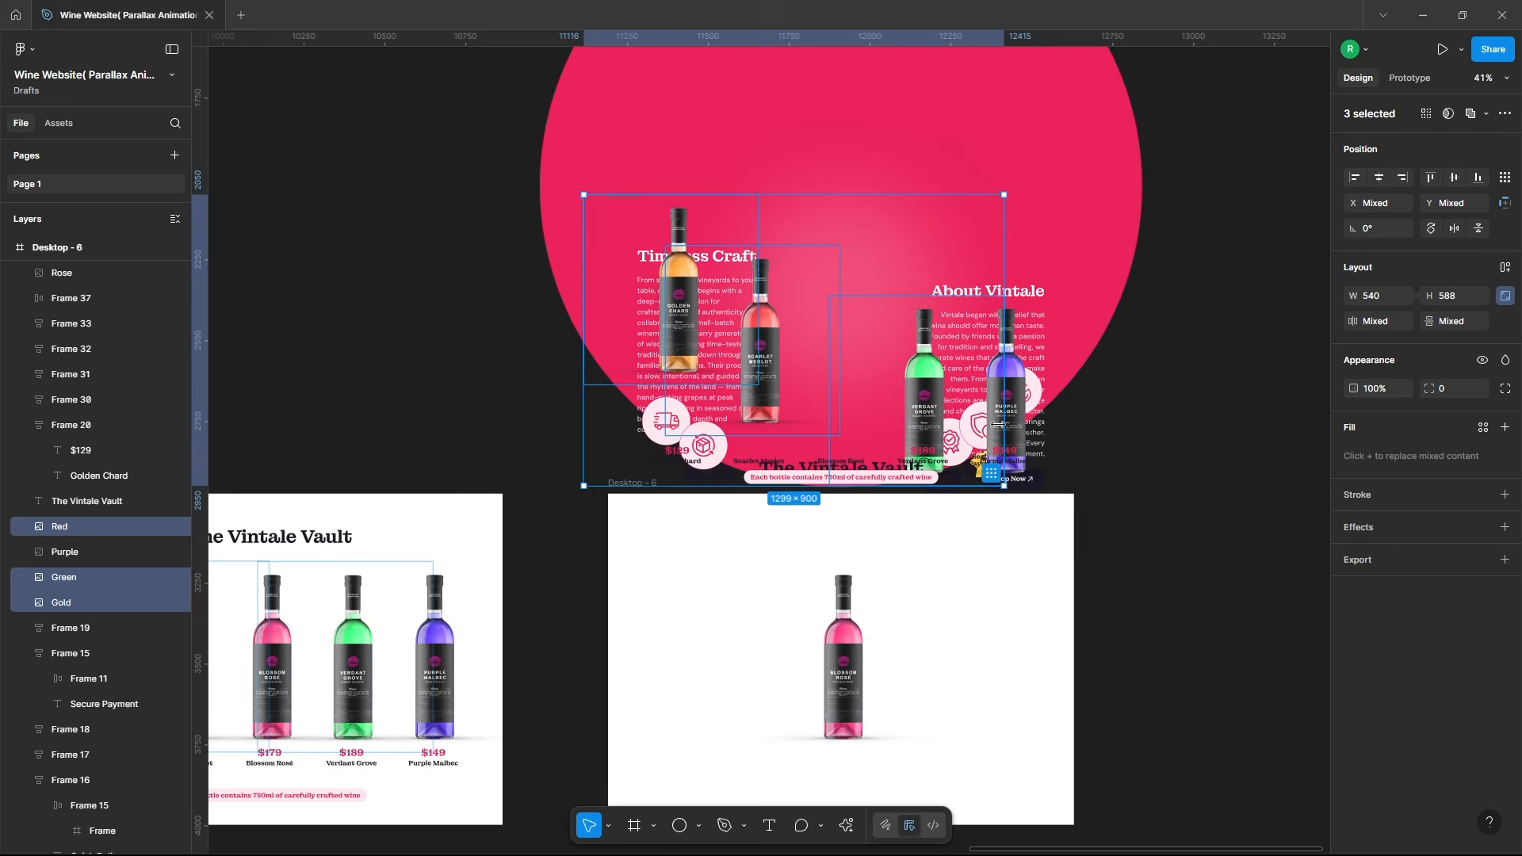
left_click_drag(929, 428, 929, 402)
left_click(1025, 418, "shift")
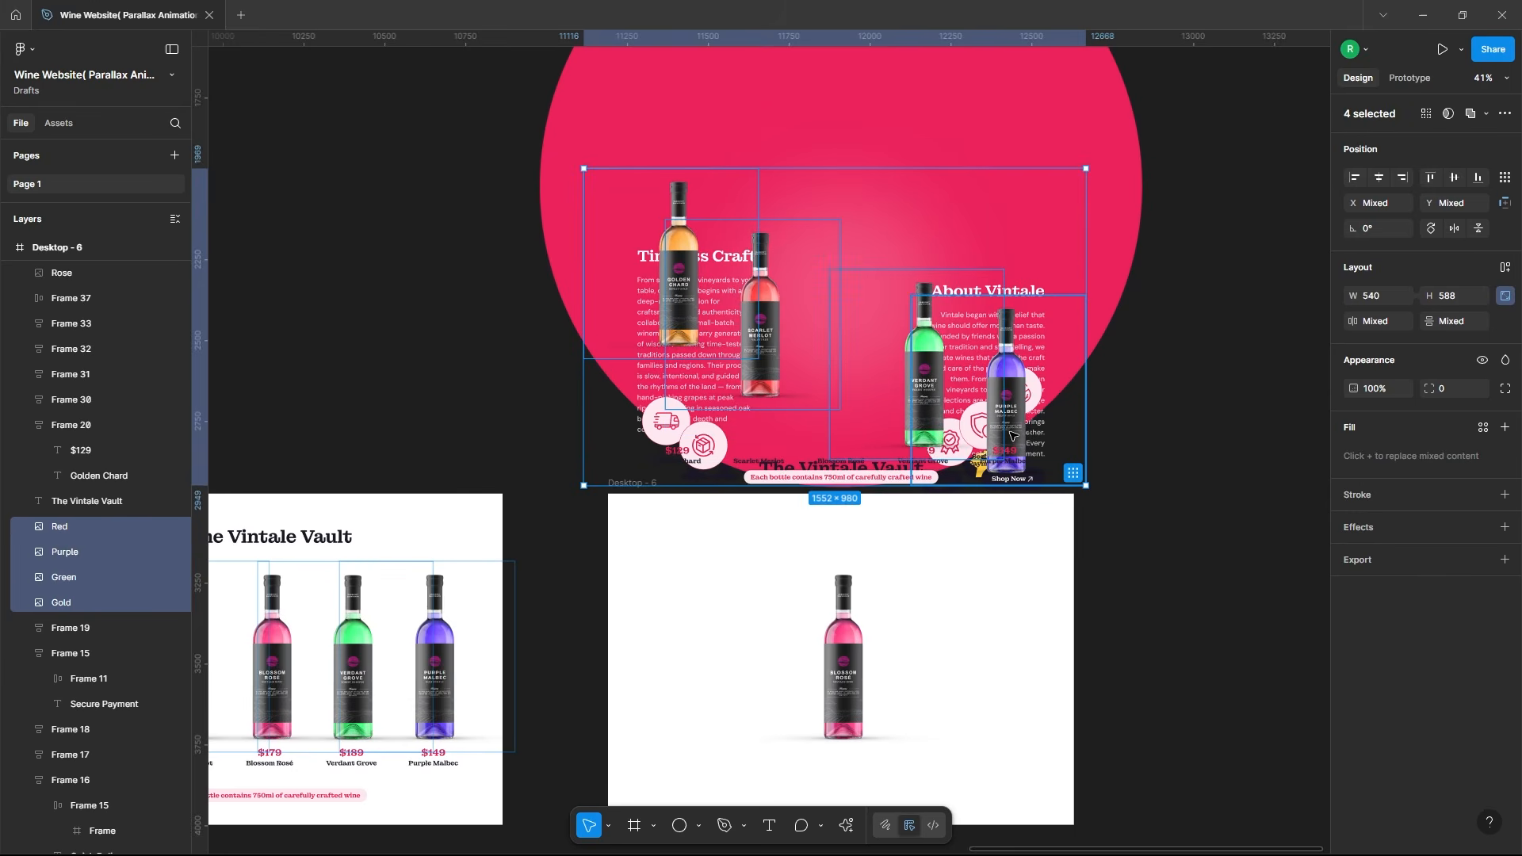
left_click_drag(1014, 436, 1014, 300)
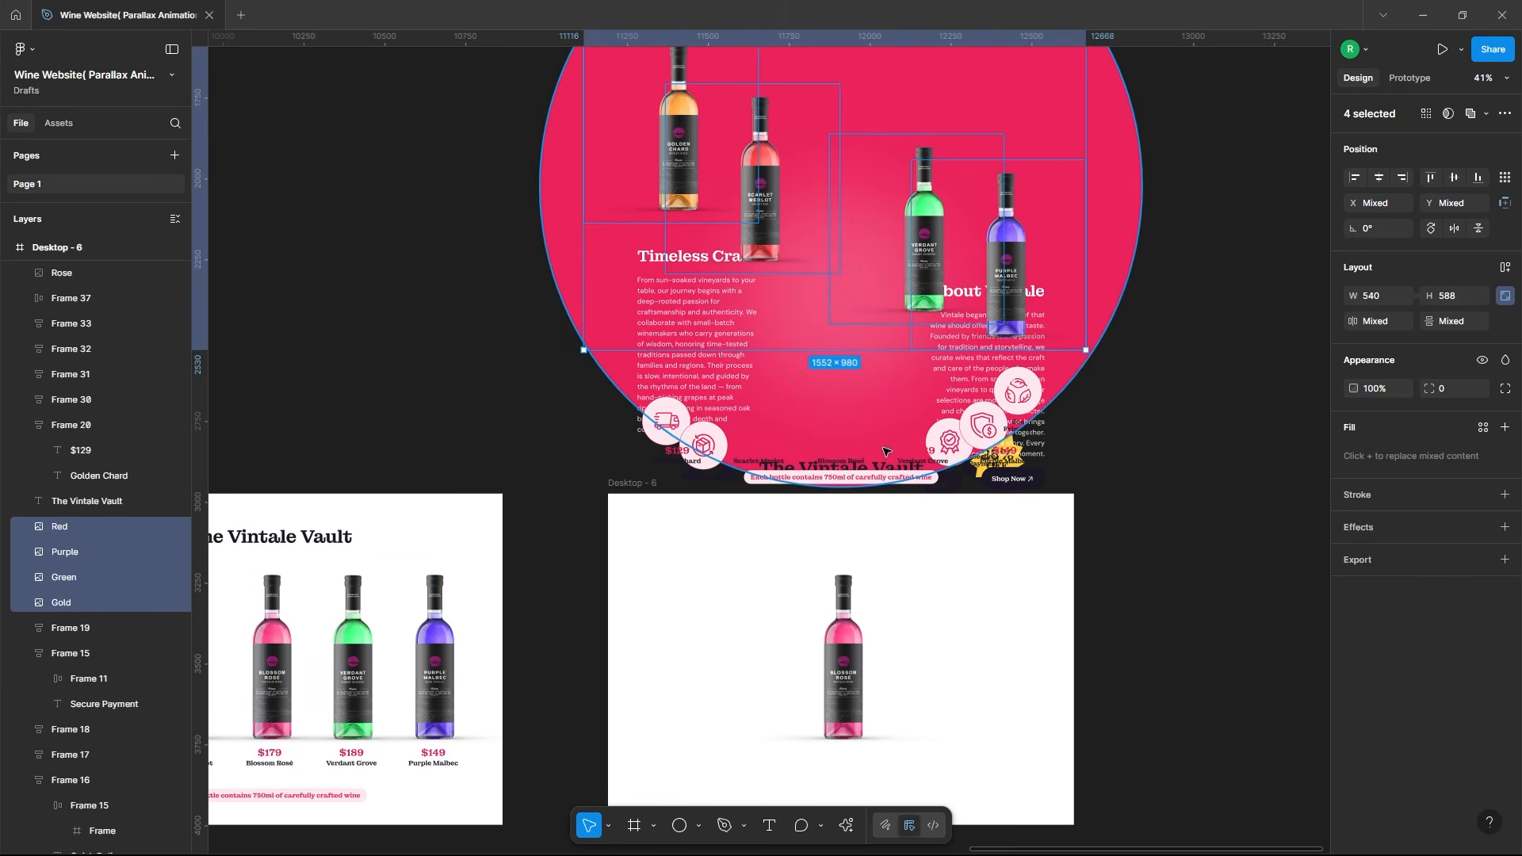
Step: Move the Vintale Vault heading higher above Desktop - 6, over the staggered bottles, and turn content clipping back on for the frame
left_click(886, 456)
left_click_drag(885, 456, 866, 284)
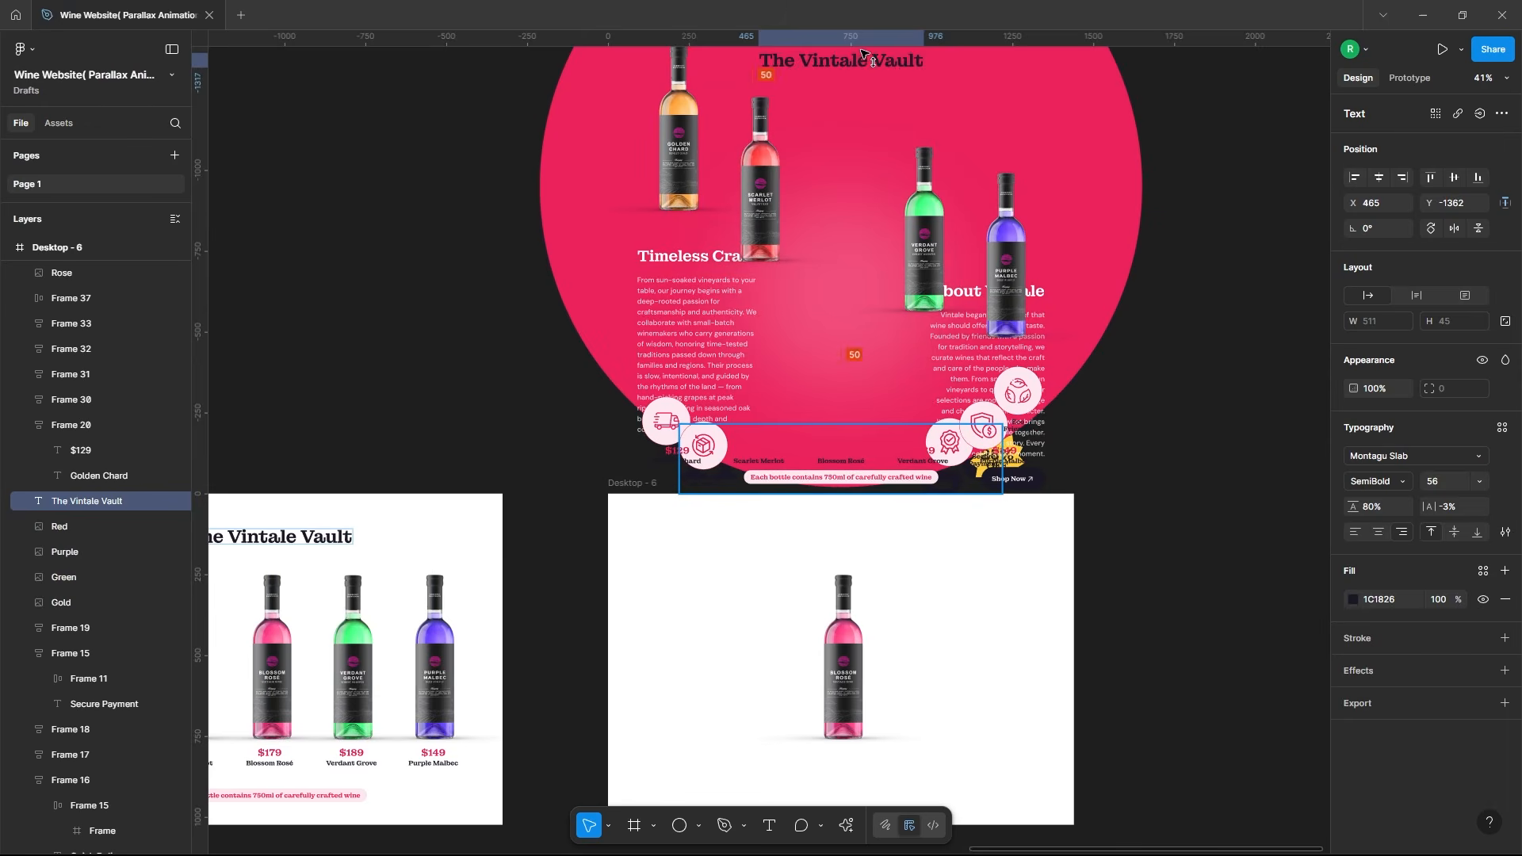
left_click(634, 494)
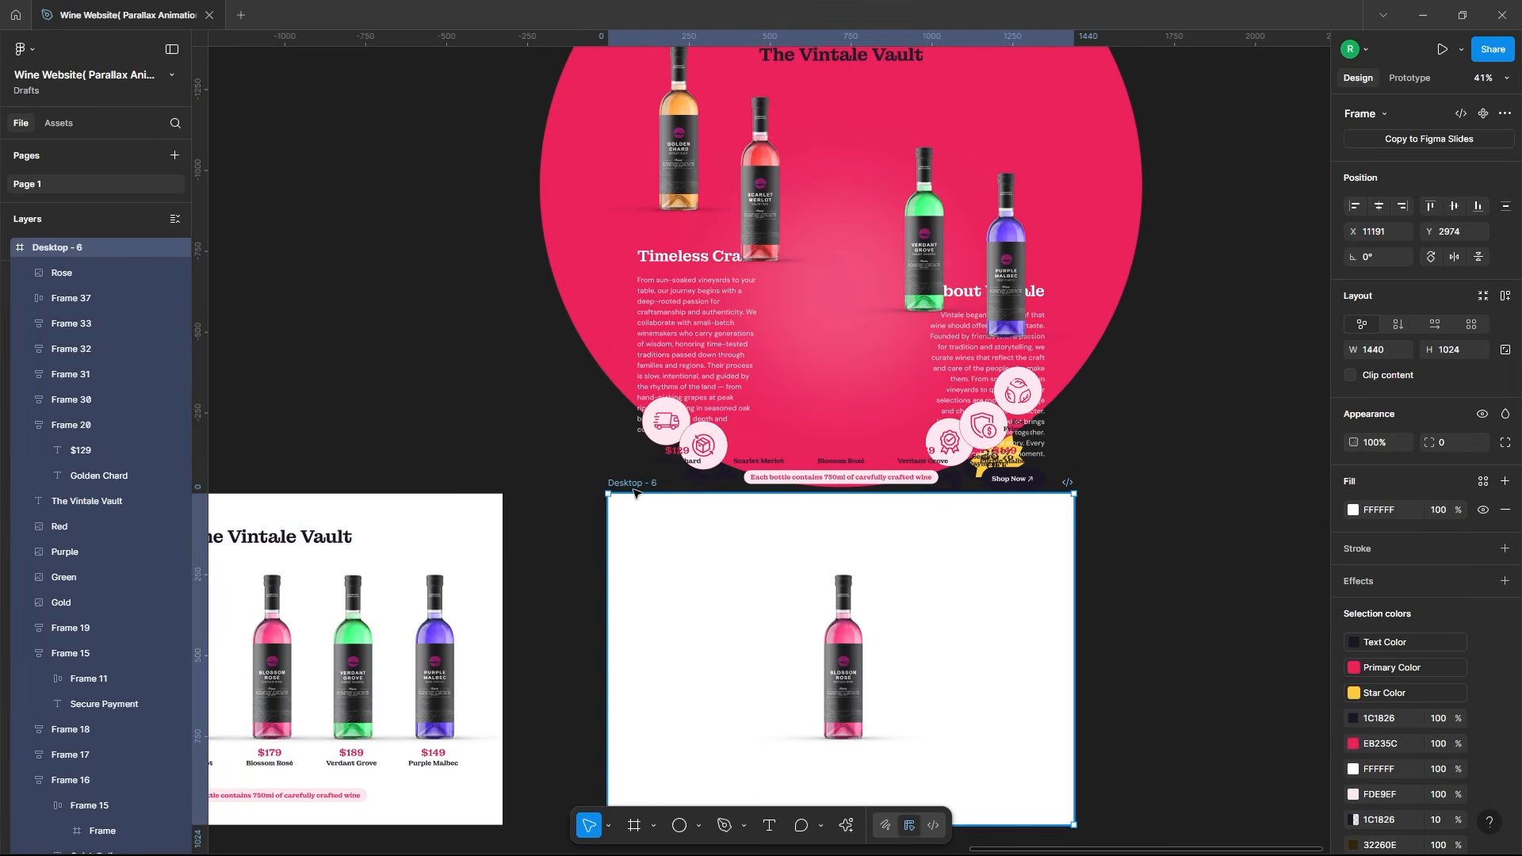
left_click(1351, 377)
left_click(992, 364)
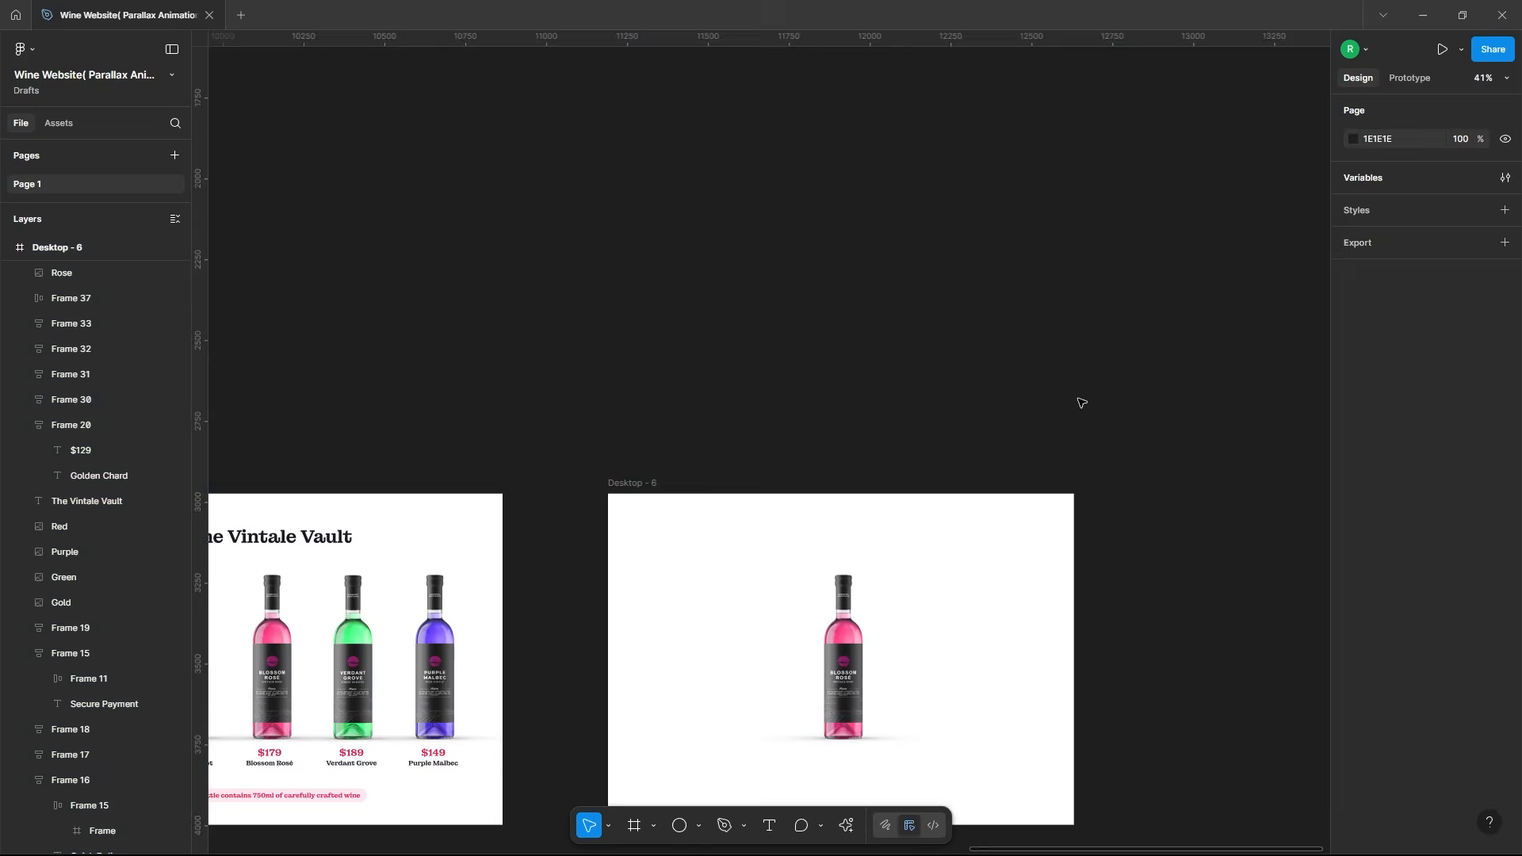
Step: Scale the Rose bottle in Desktop - 6 proportionally to 2010 wide and shift it to X -127
scroll(789, 327, "down", 2)
left_click(839, 493)
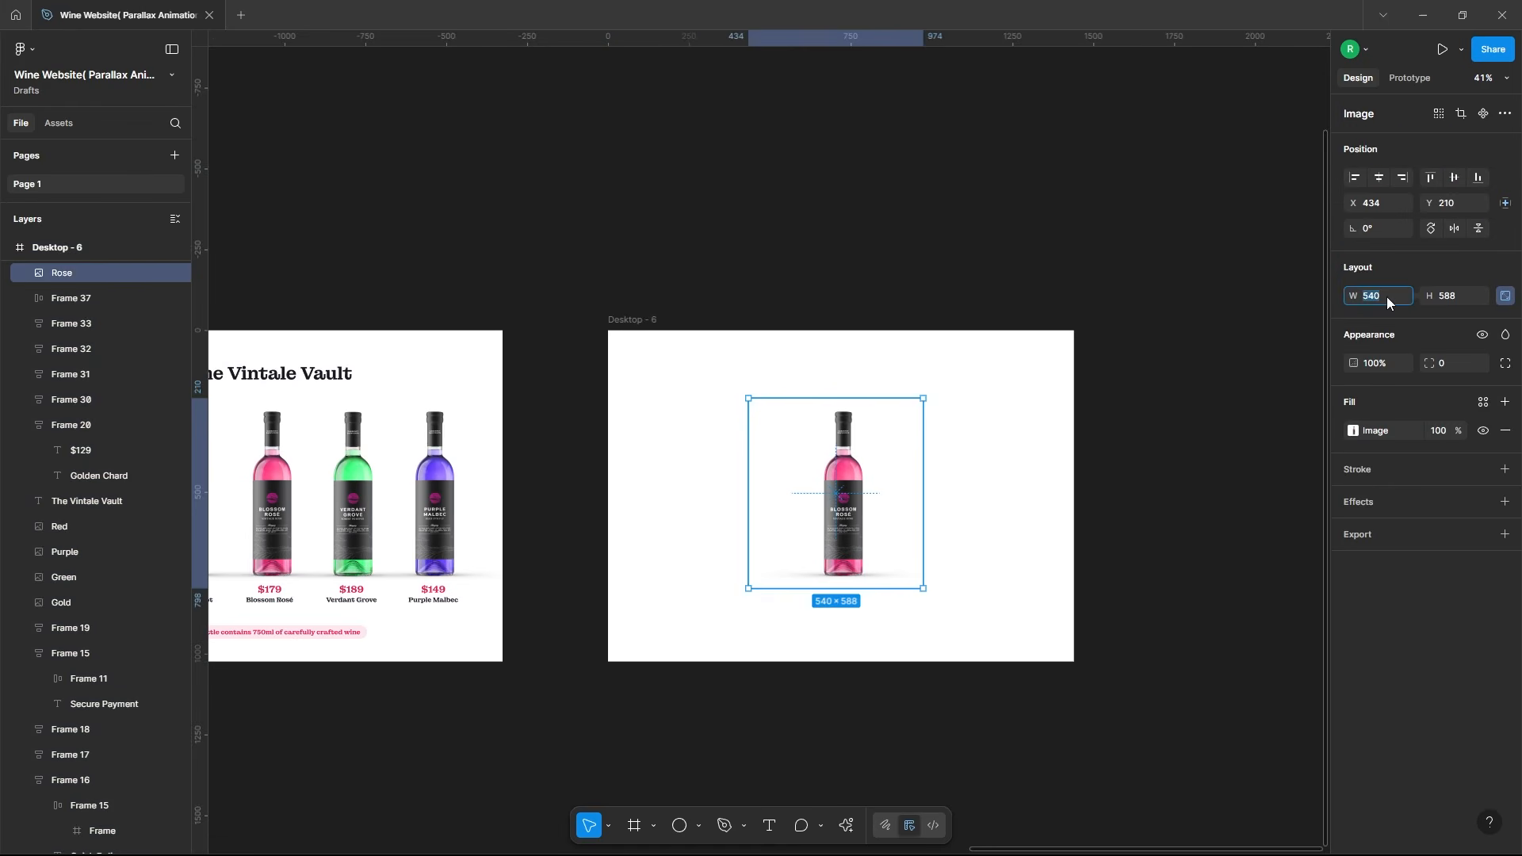
key("Return")
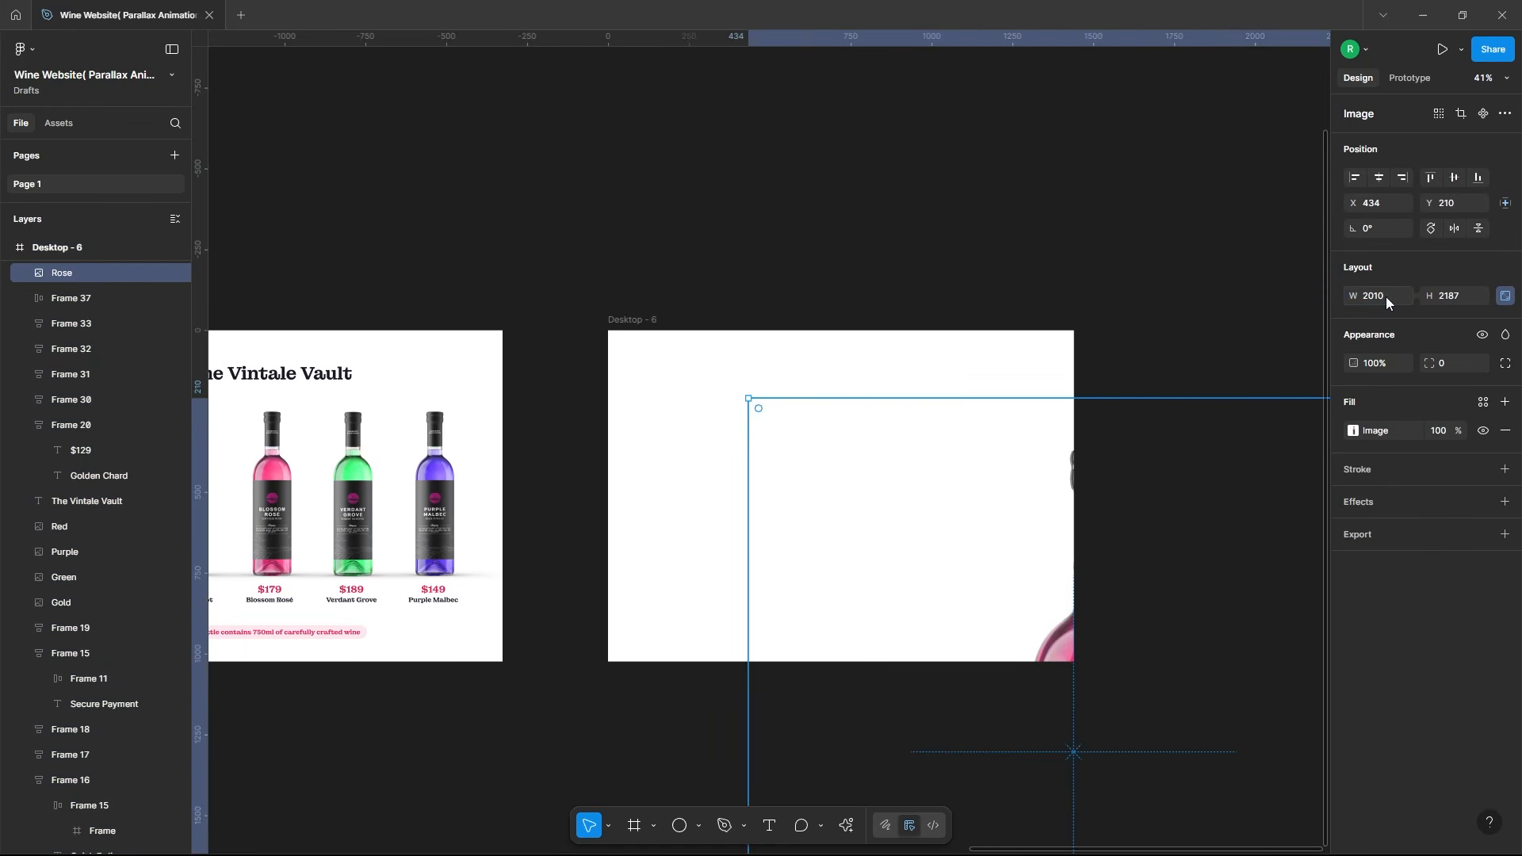
scroll(698, 260, "down", 2)
left_click_drag(905, 462, 792, 462)
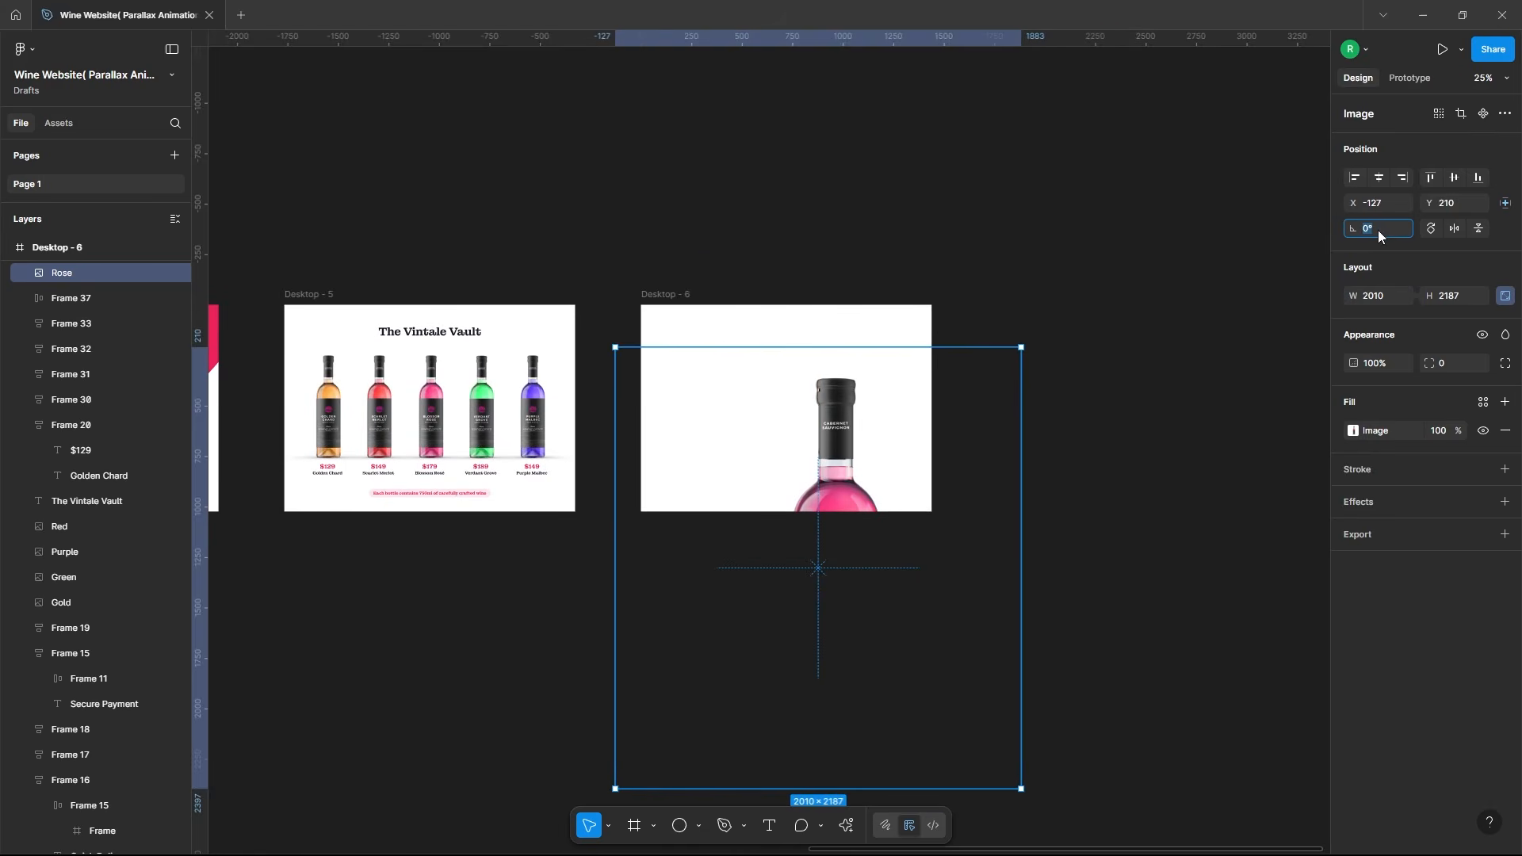
Step: Rotate the Rose bottle to 23° and position it at about X -95, Y -410 in Desktop - 6
key("Return")
scroll(749, 384, "up", 3)
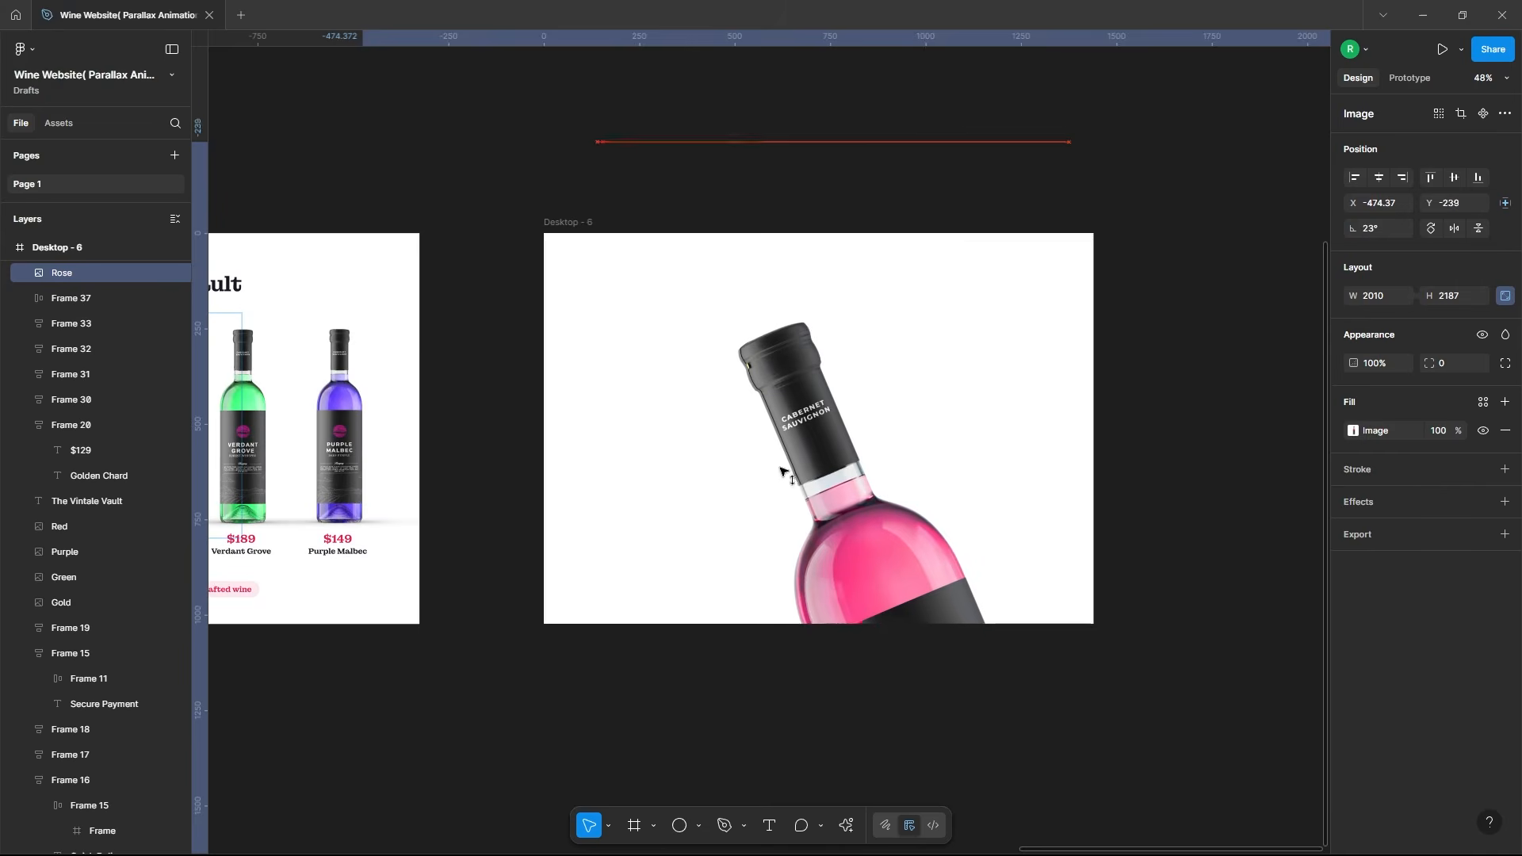
left_click_drag(762, 440, 998, 379)
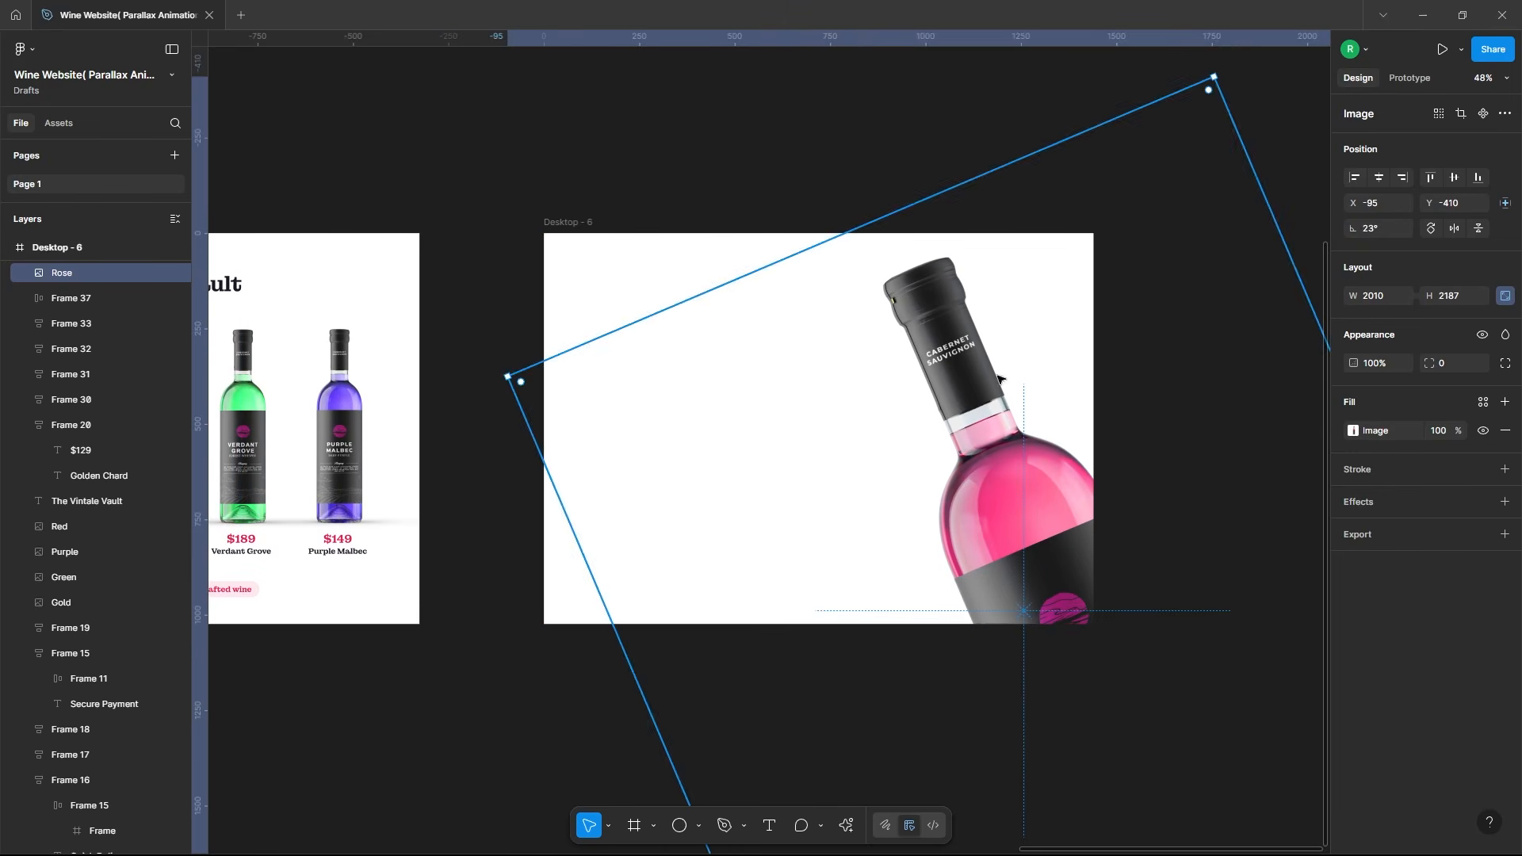
left_click(1202, 415)
Step: Paste the Vintale logo and navigation links into Desktop - 6 at X 90, Y 90
left_click(590, 225)
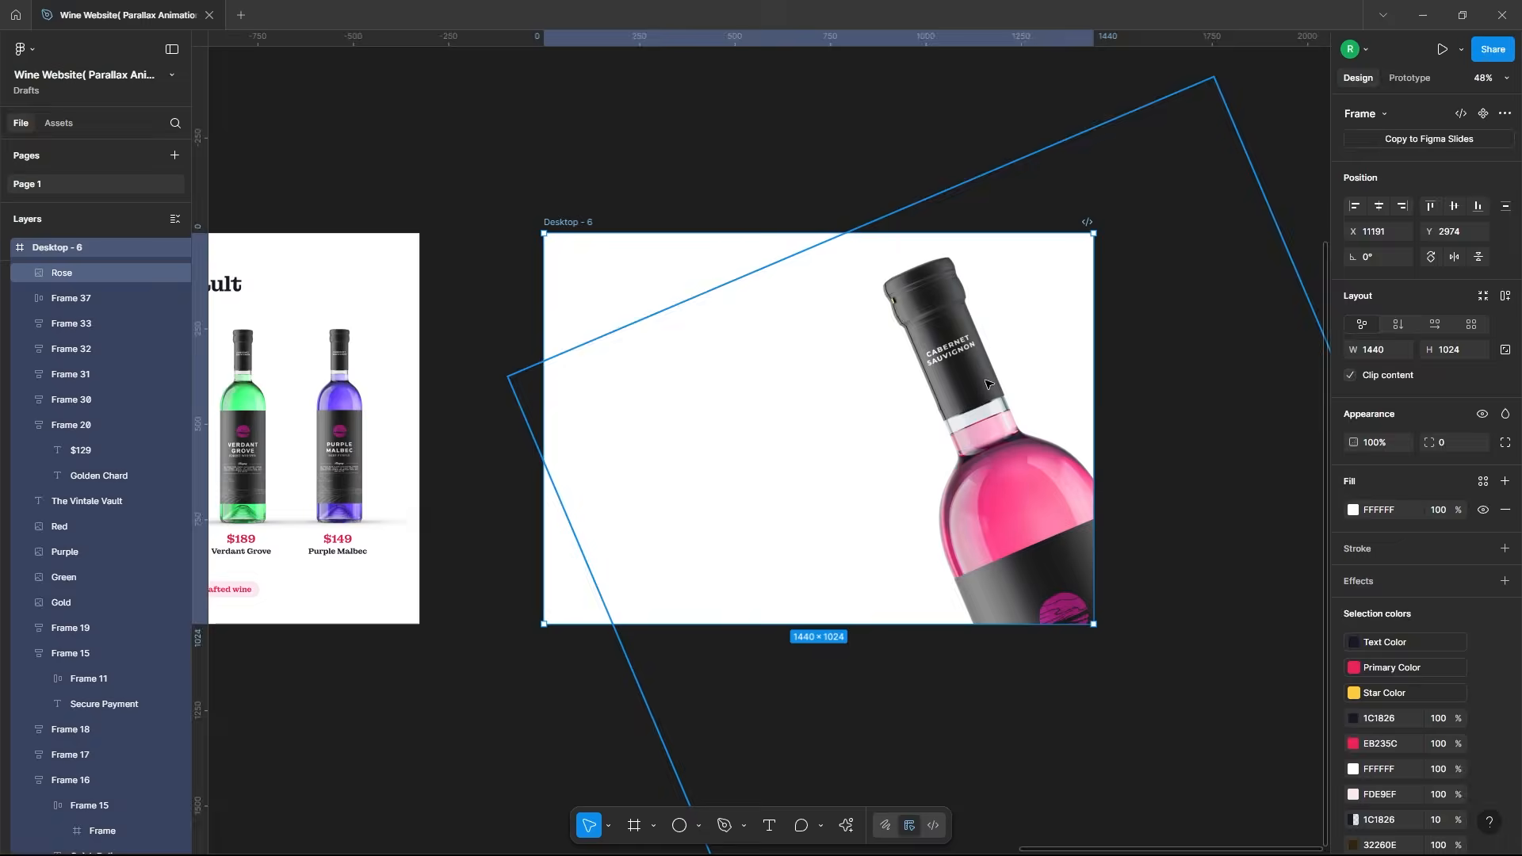
scroll(953, 398, "down", 2)
scroll(911, 627, "down", 2)
key("ctrl+v")
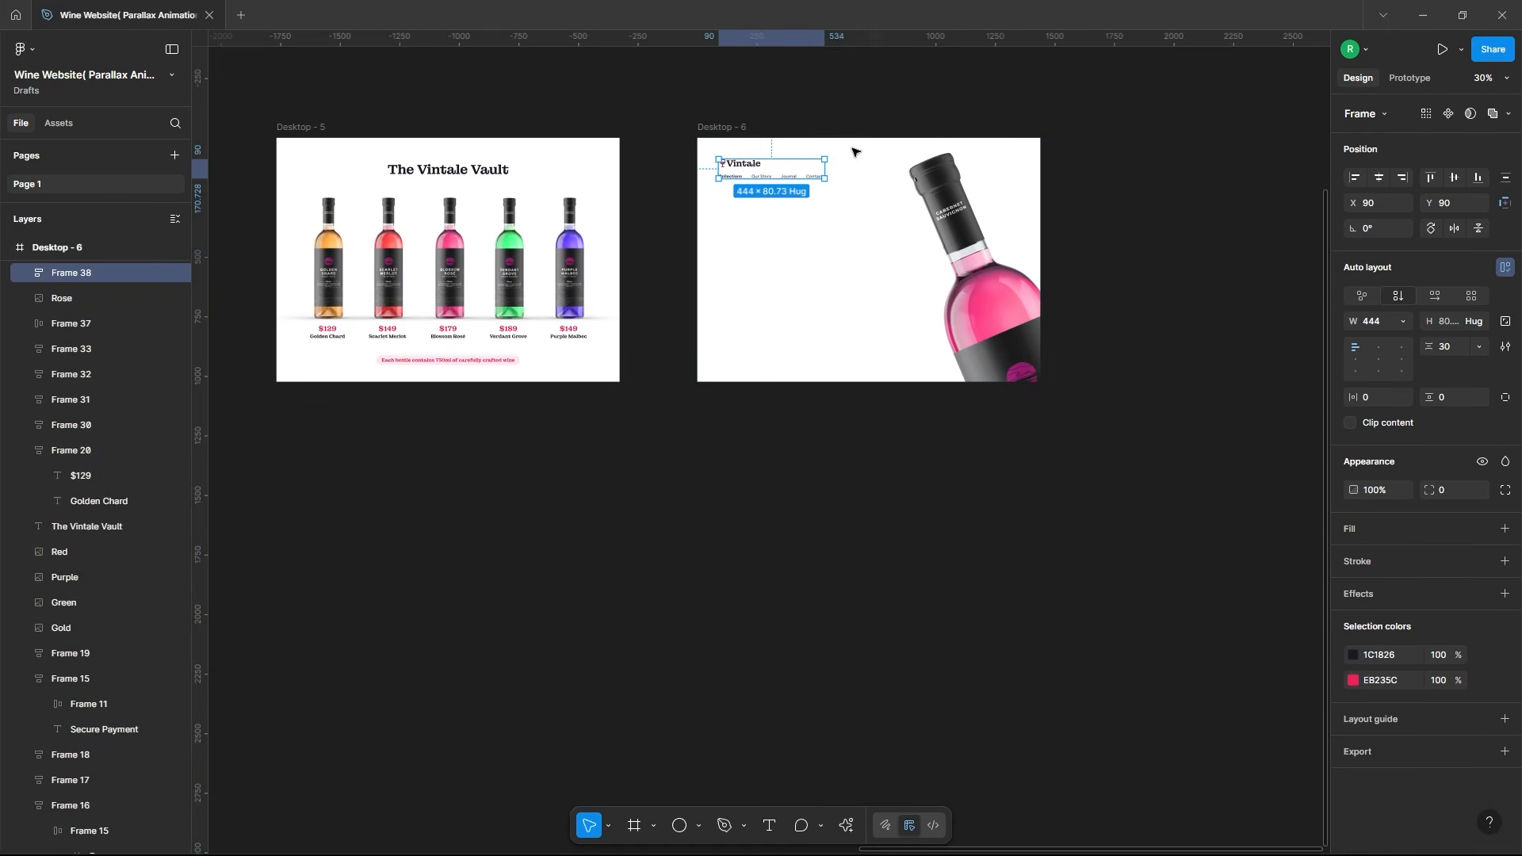
scroll(807, 147, "up", 5)
scroll(727, 136, "down", 3)
left_click(727, 136)
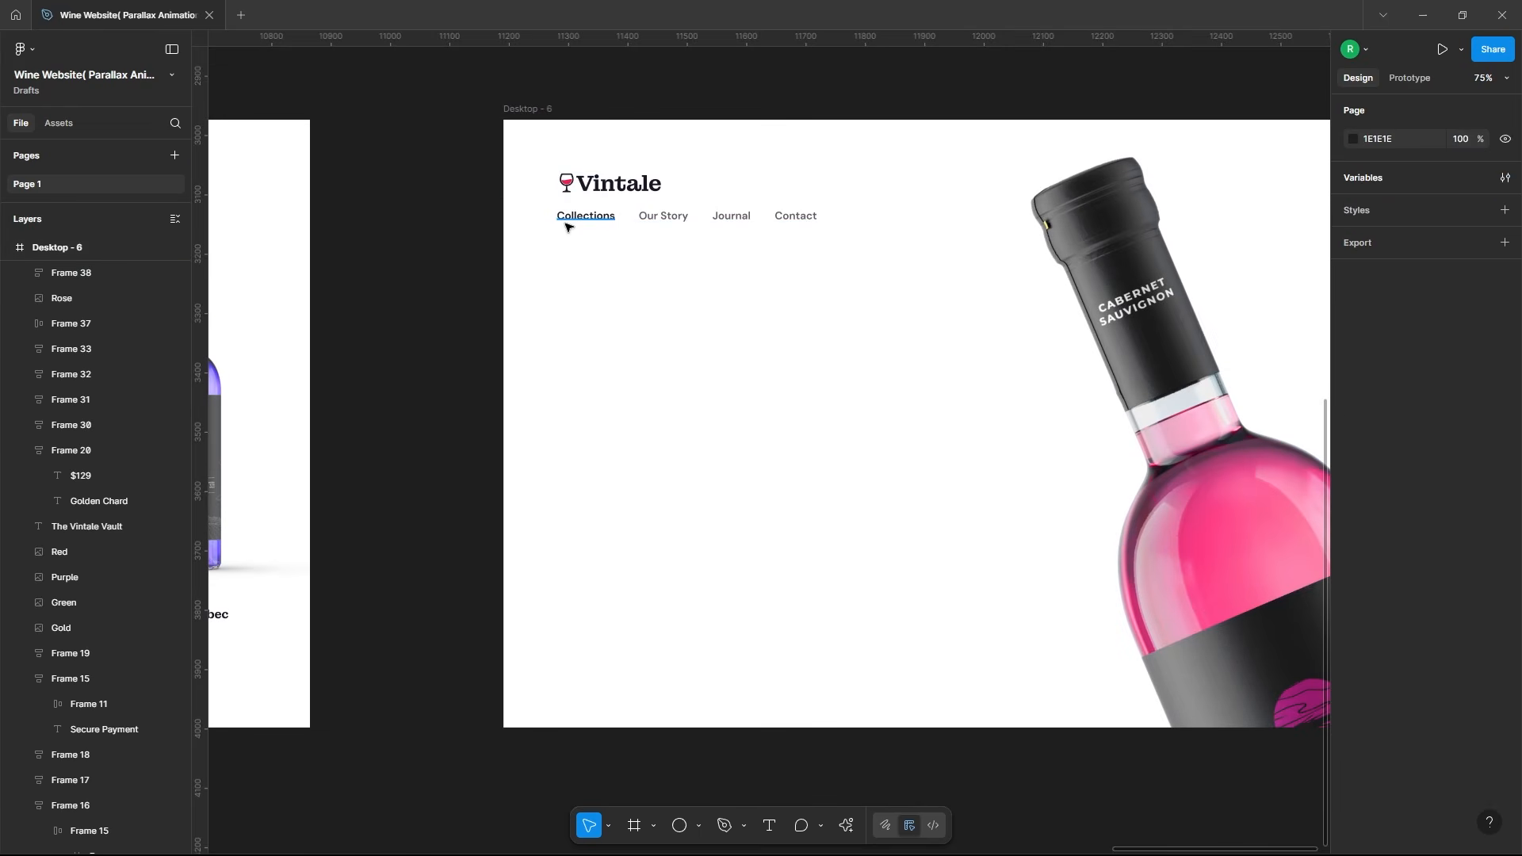
Step: Paste the three heading lines "Let the", "Moments" and "Pour." into Desktop - 6 below the navigation links
left_click(568, 228, "ctrl")
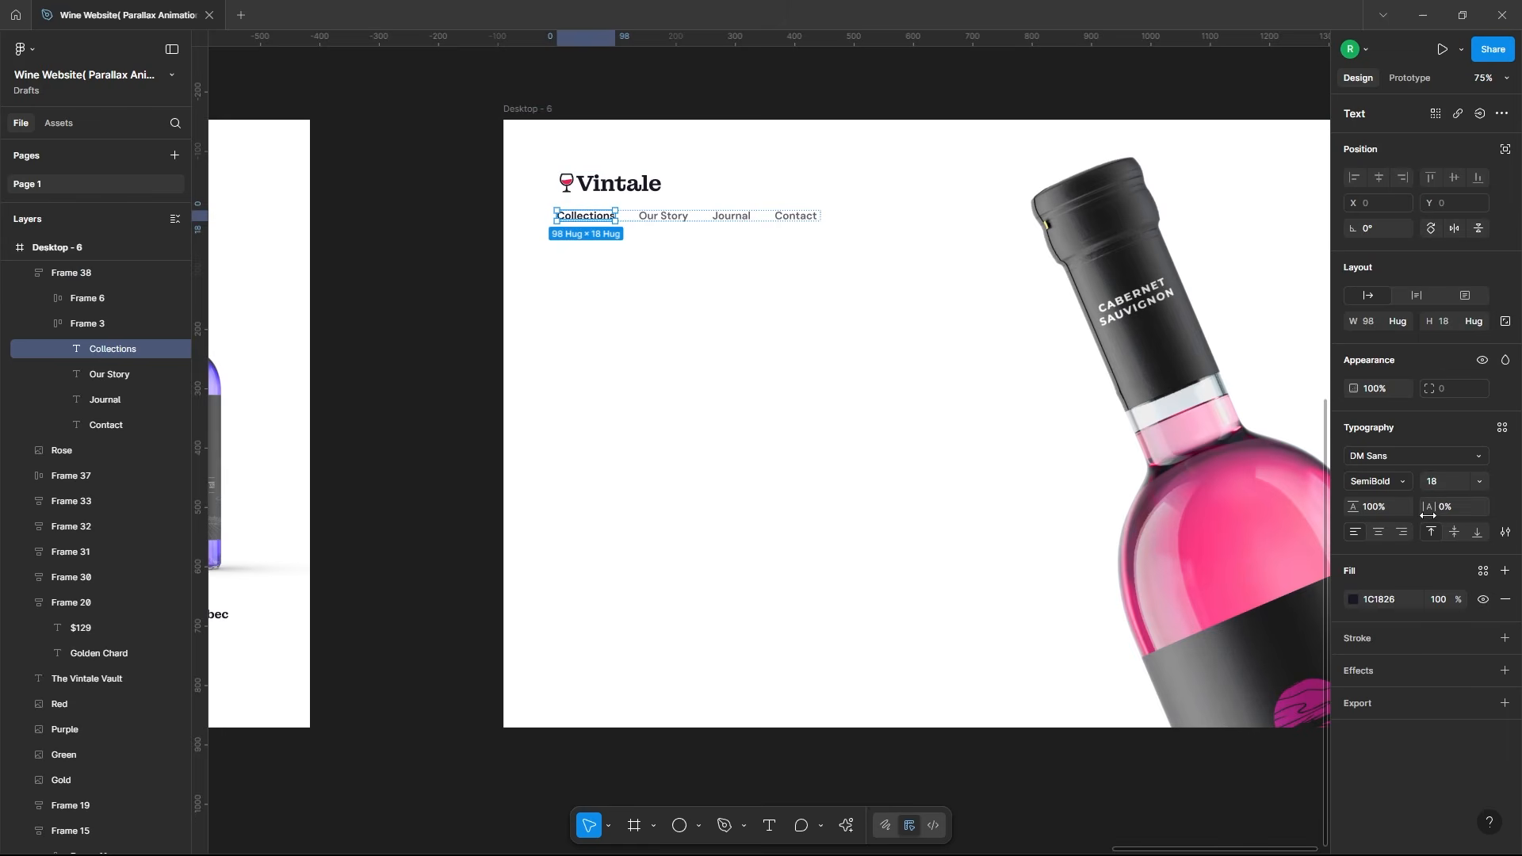
key("ctrl+v")
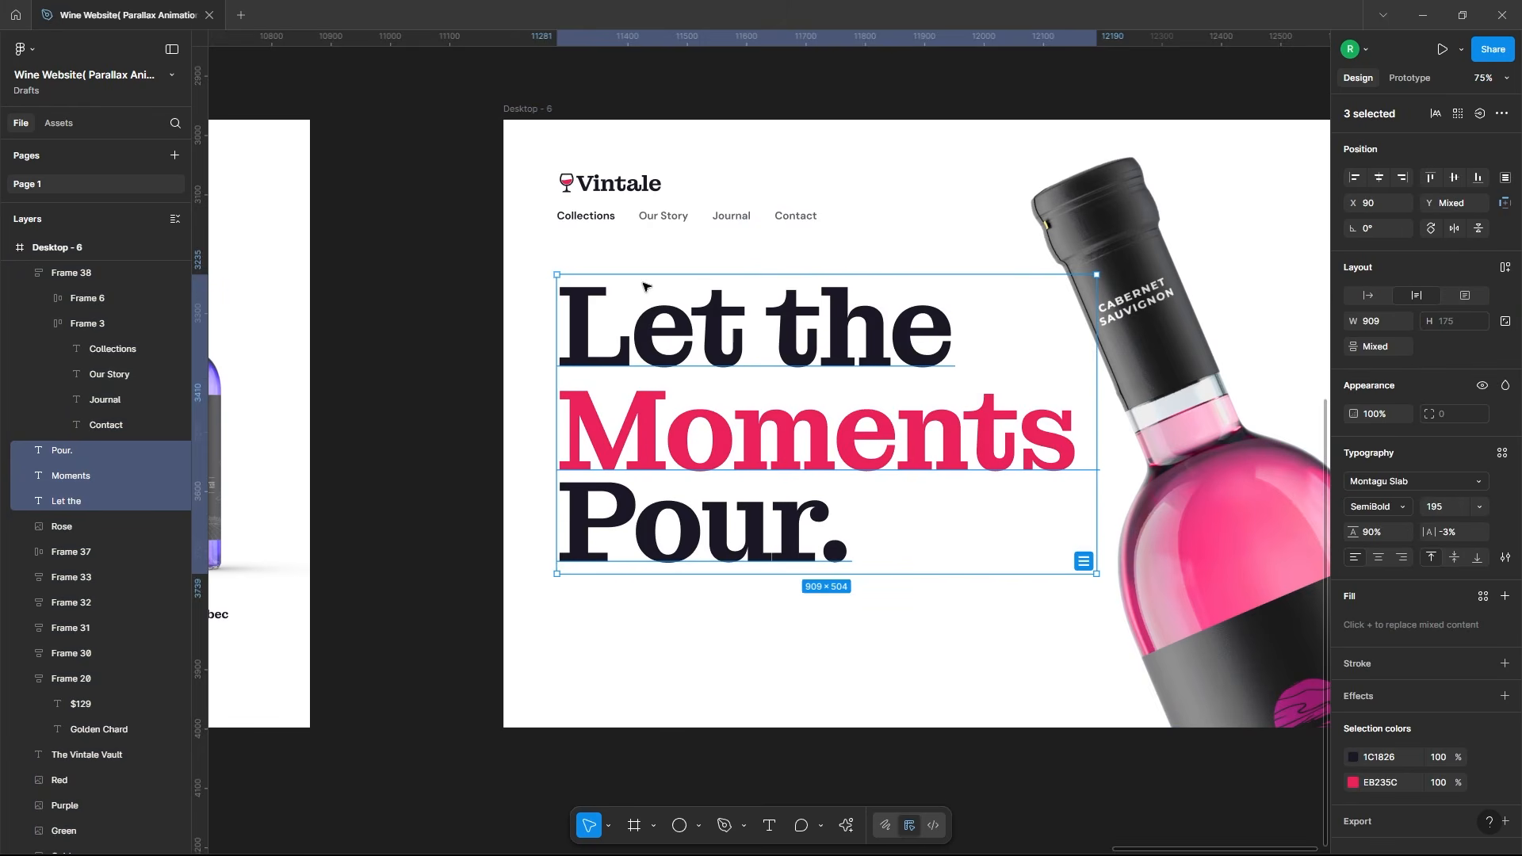
left_click(617, 345)
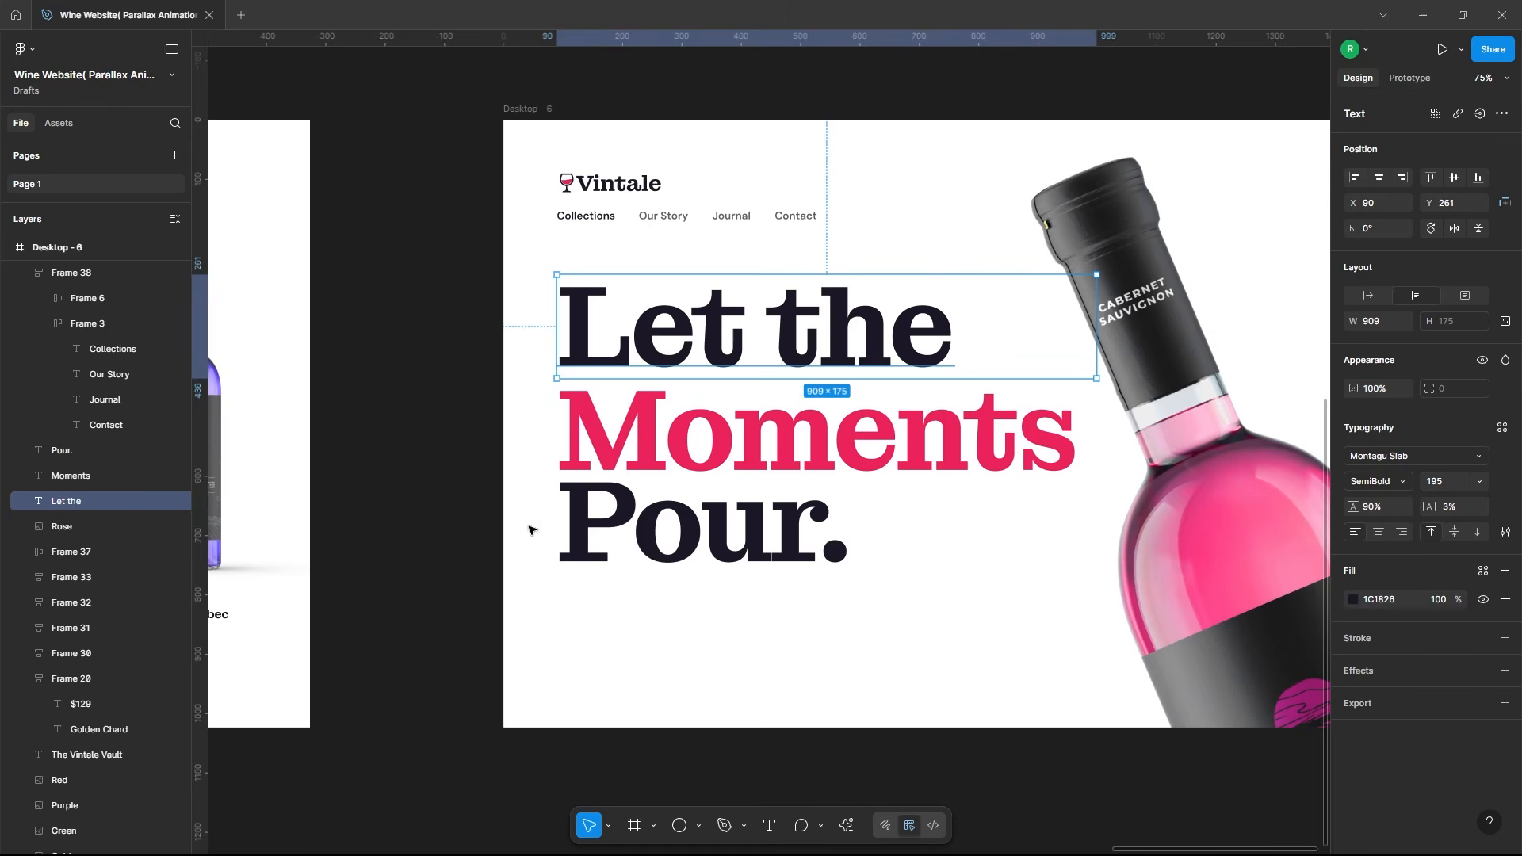
left_click(682, 468)
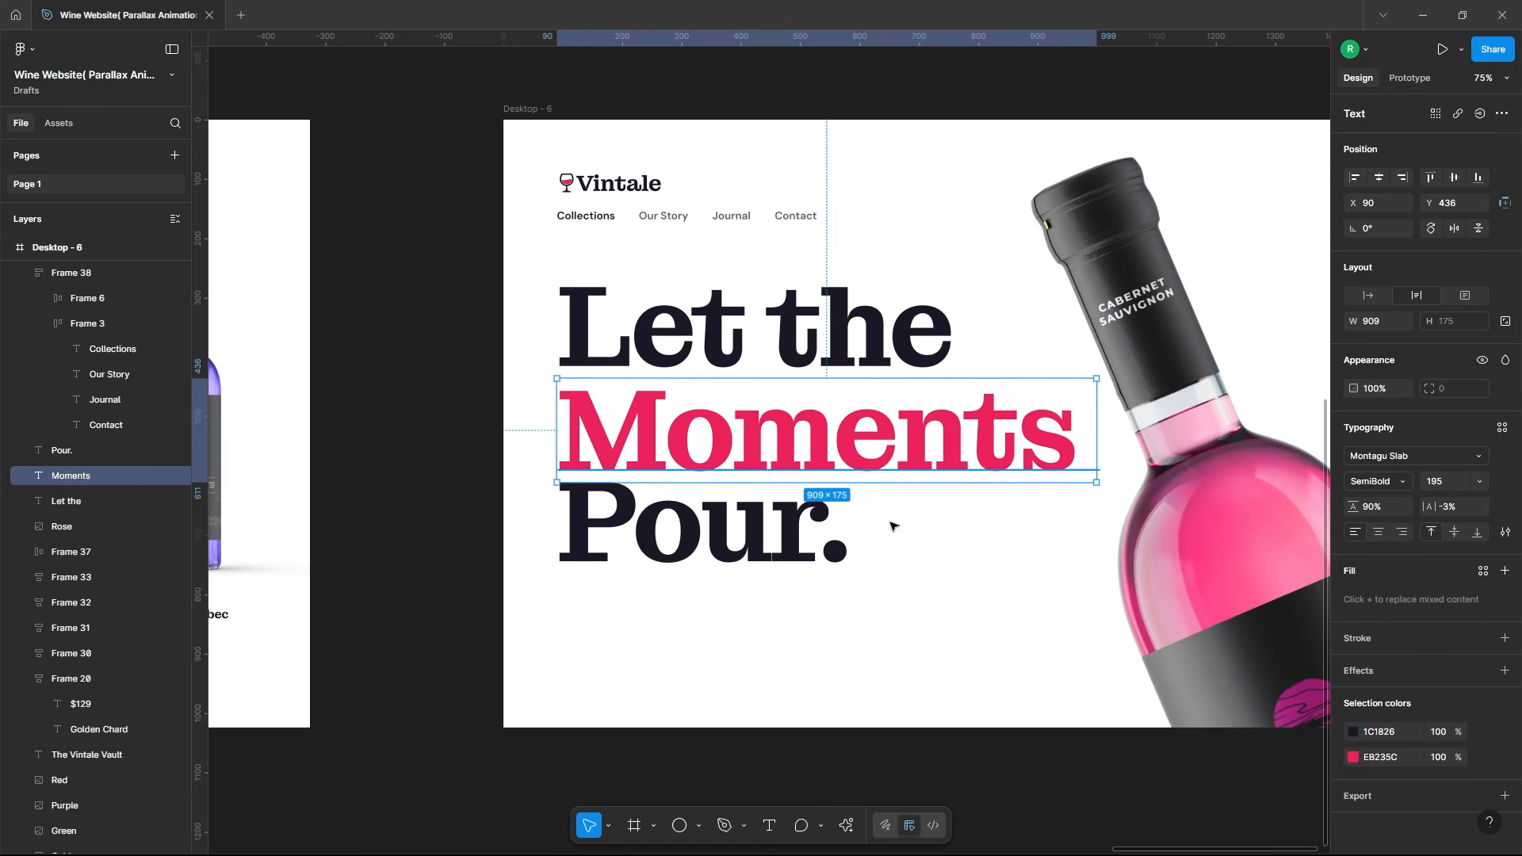
Step: Wrap each of the "Let the", "Moments" and "Pour." text lines in its own frame
right_click(698, 311)
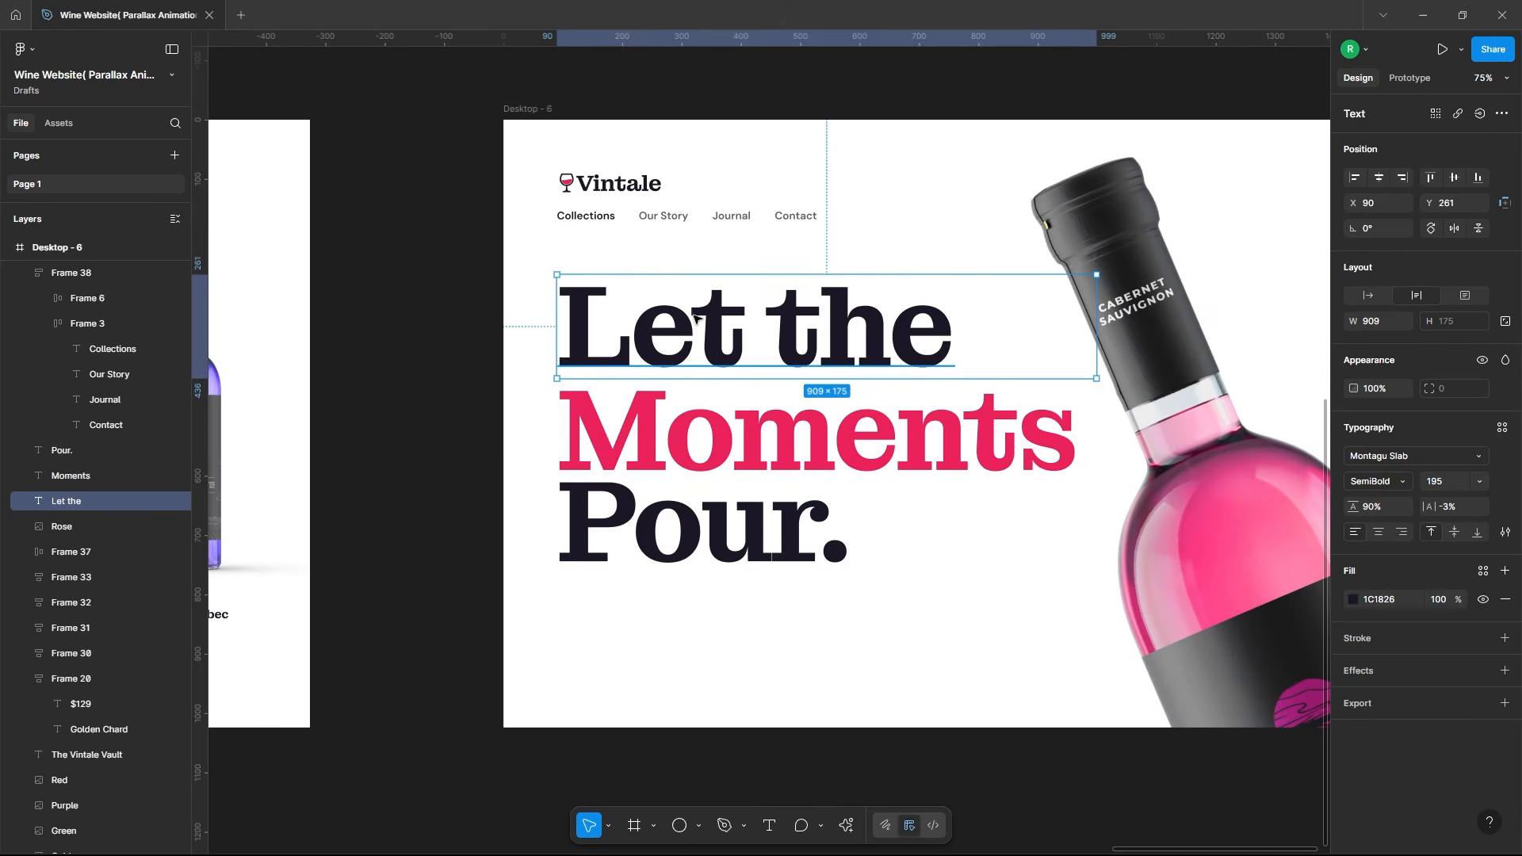
left_click(742, 526)
left_click(709, 472)
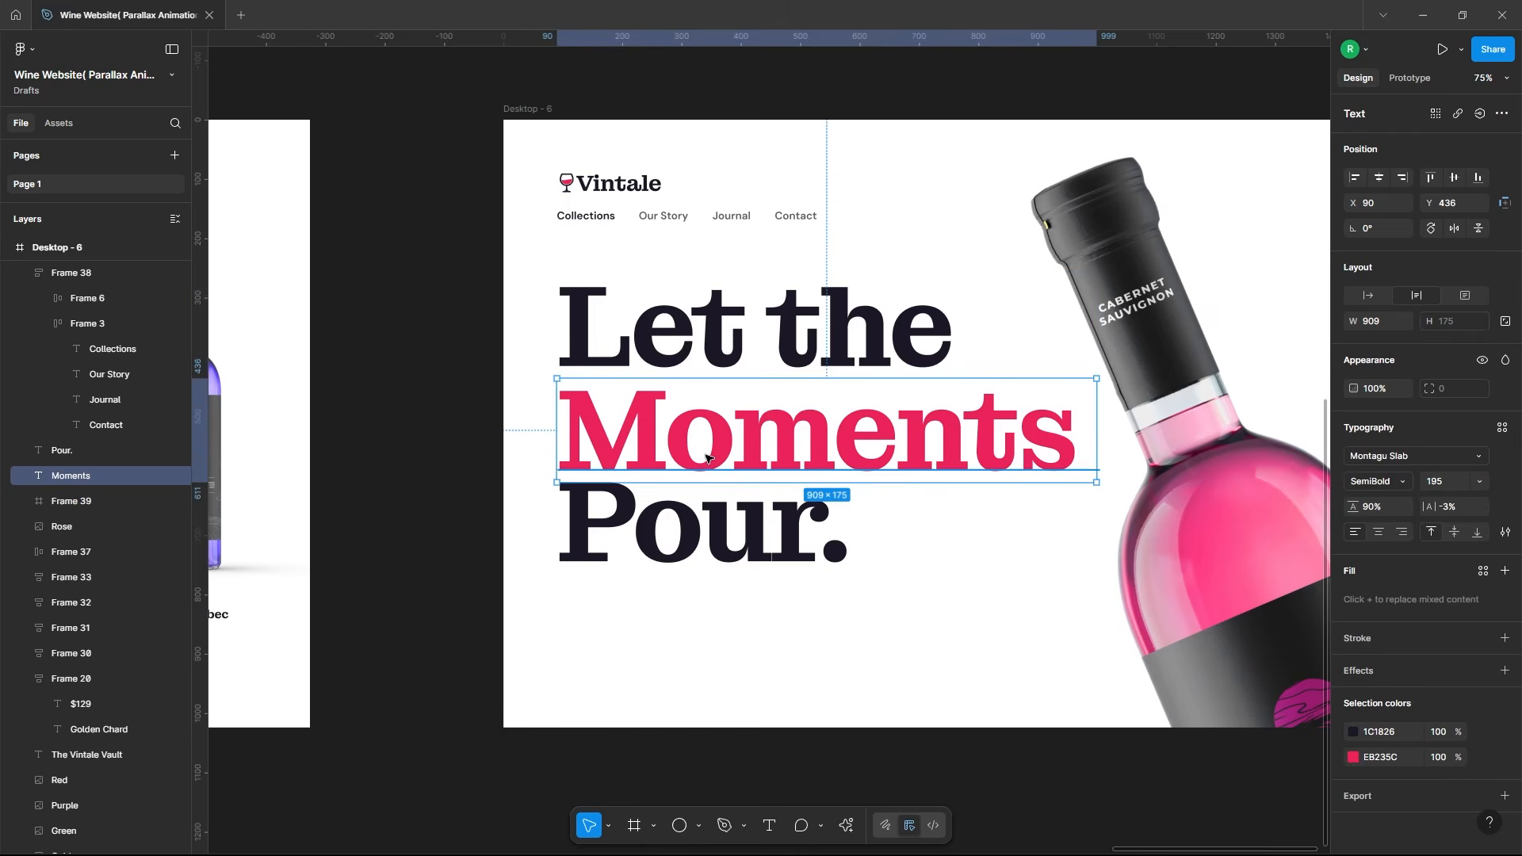
right_click(709, 472)
left_click(743, 535)
left_click(567, 553)
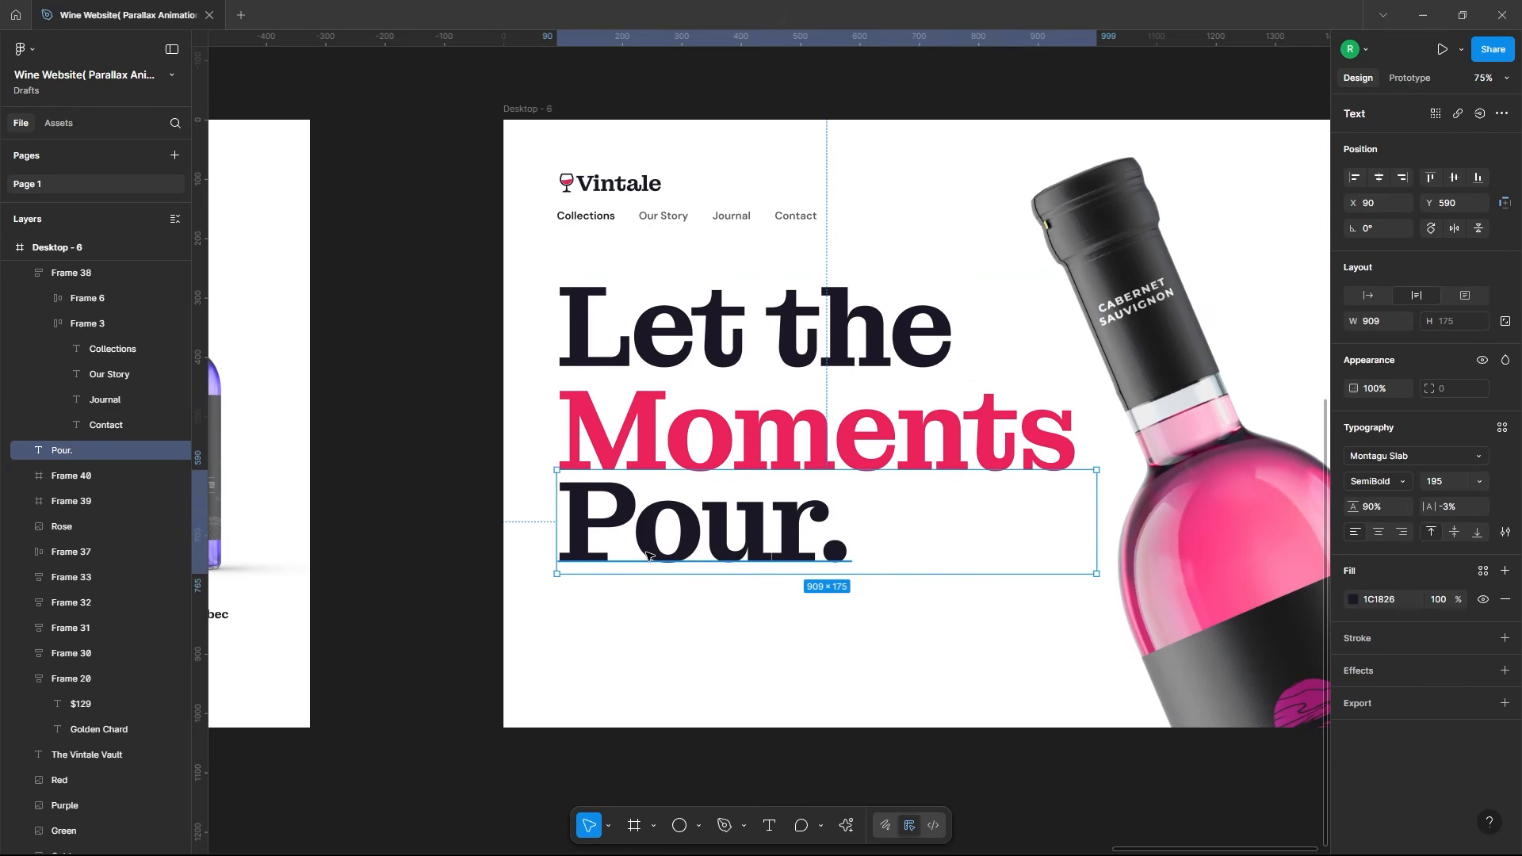
right_click(663, 548)
left_click(720, 534)
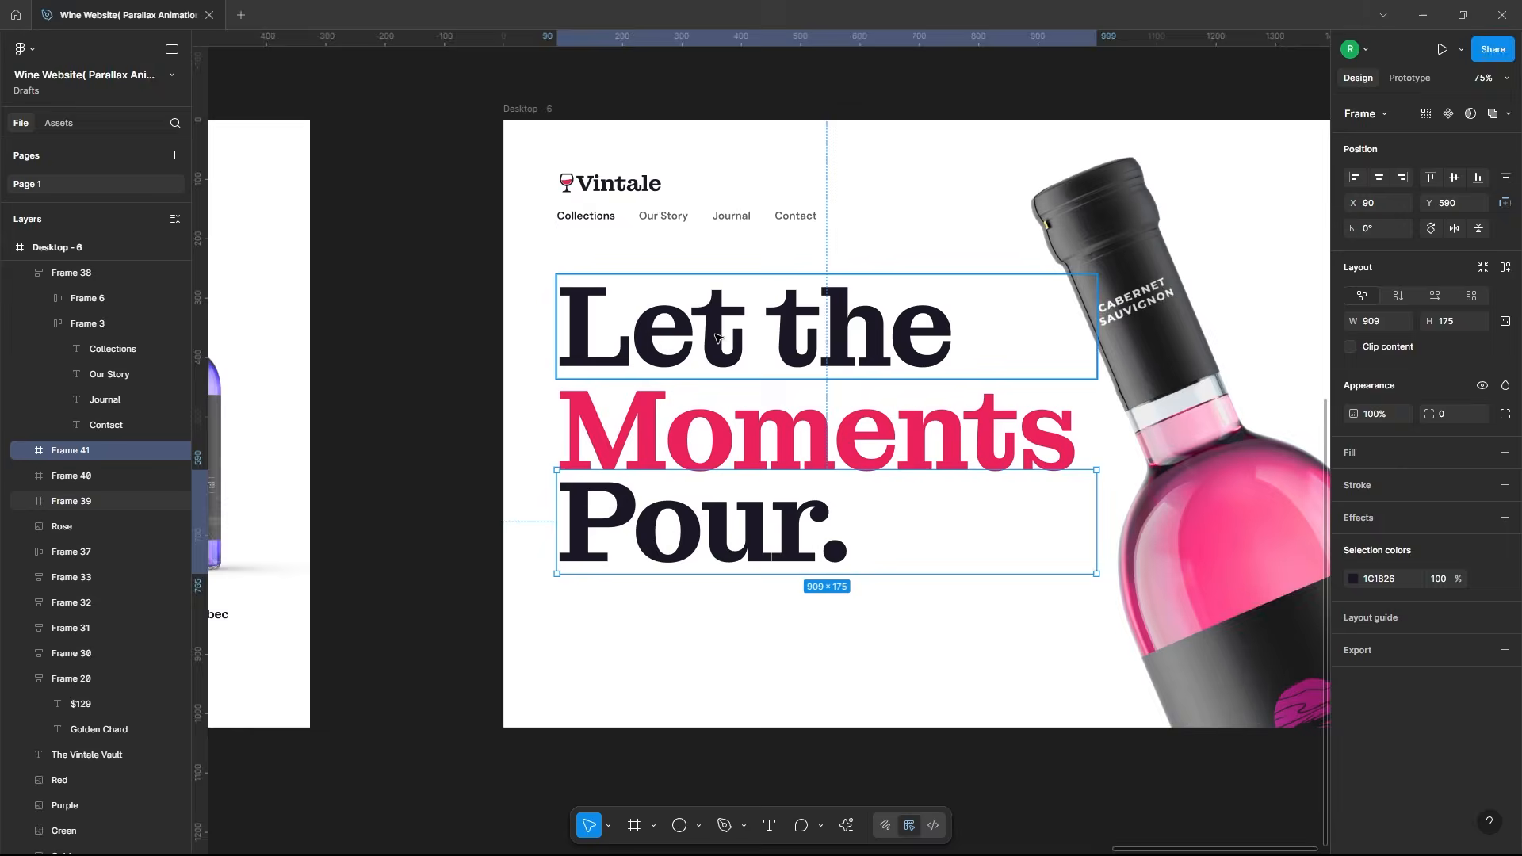
Step: Turn on content clipping for the three heading line frames in Desktop - 6
left_click(753, 329)
left_click(793, 429, "shift")
left_click(699, 519, "shift")
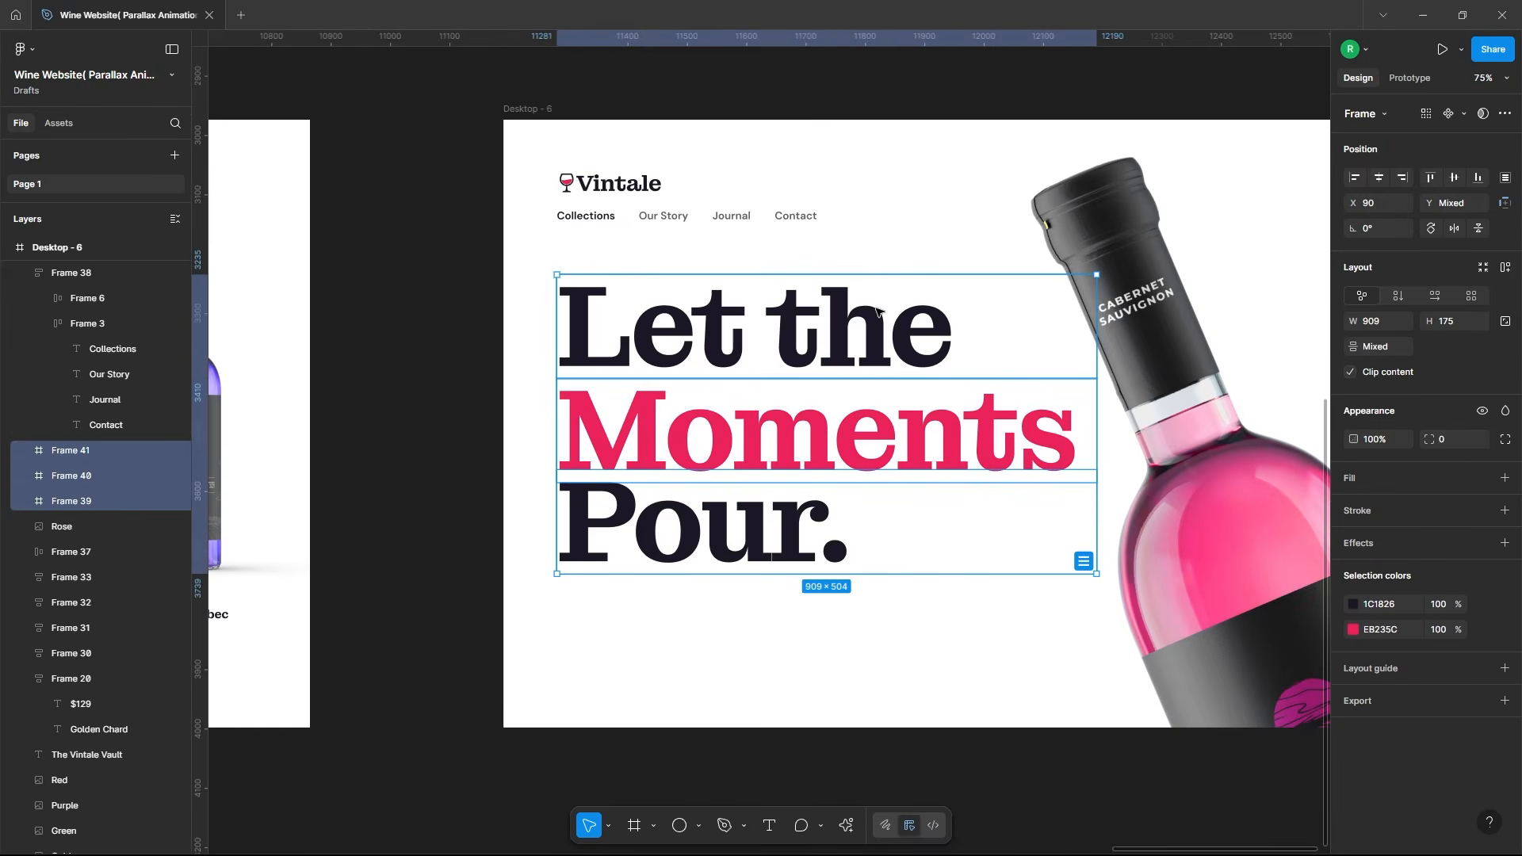
scroll(449, 214, "down", 2)
left_click(449, 215)
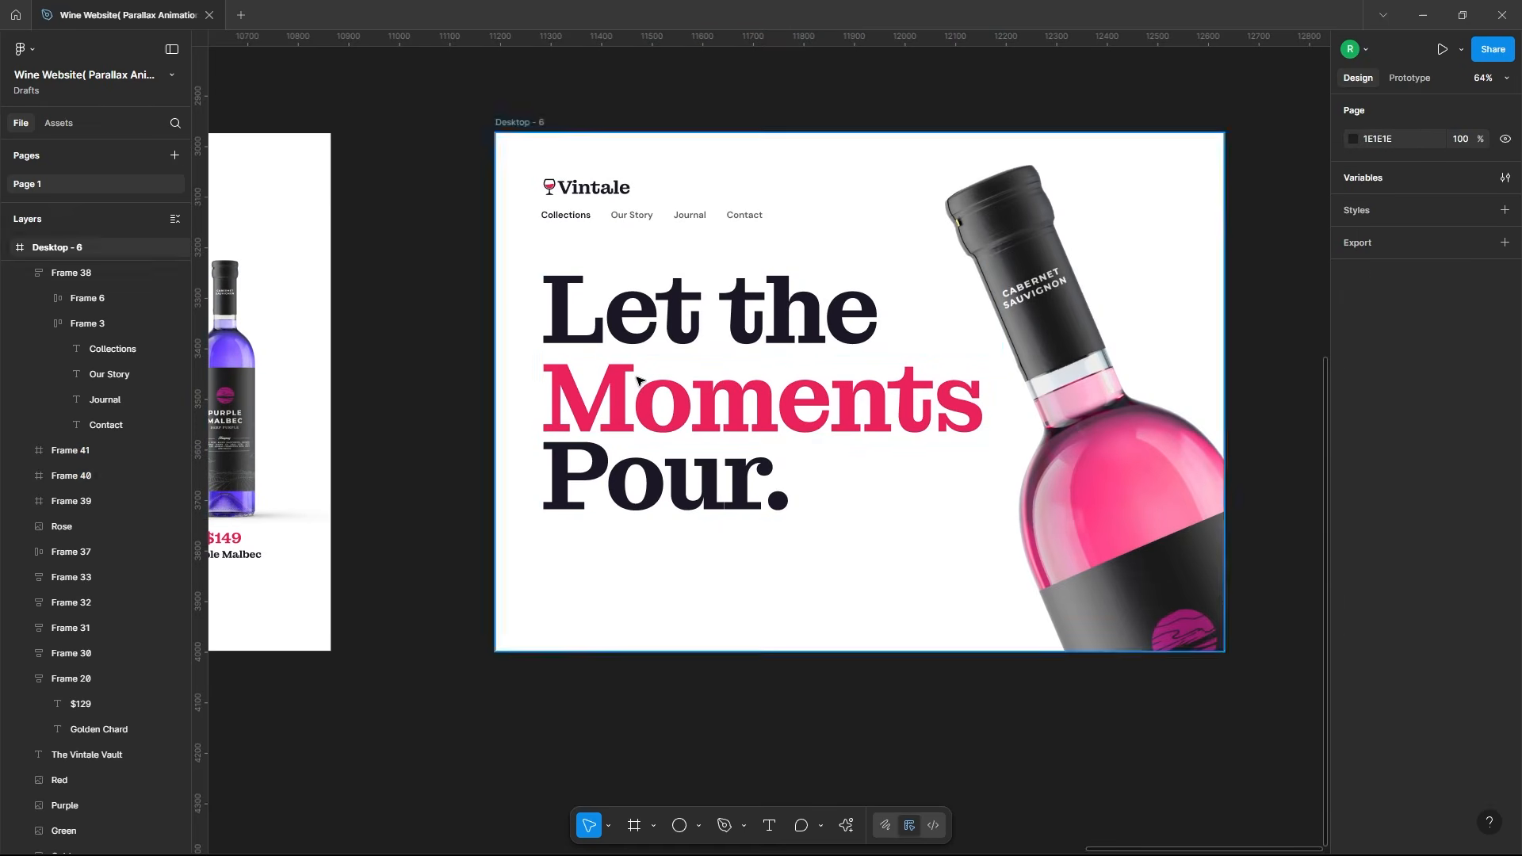
Step: Add the Shop Now button component at X 90, Y 805 and the 25% OFF star component at X 705, Y 679 in Desktop - 6
left_click(56, 124)
left_click_drag(48, 252, 576, 572)
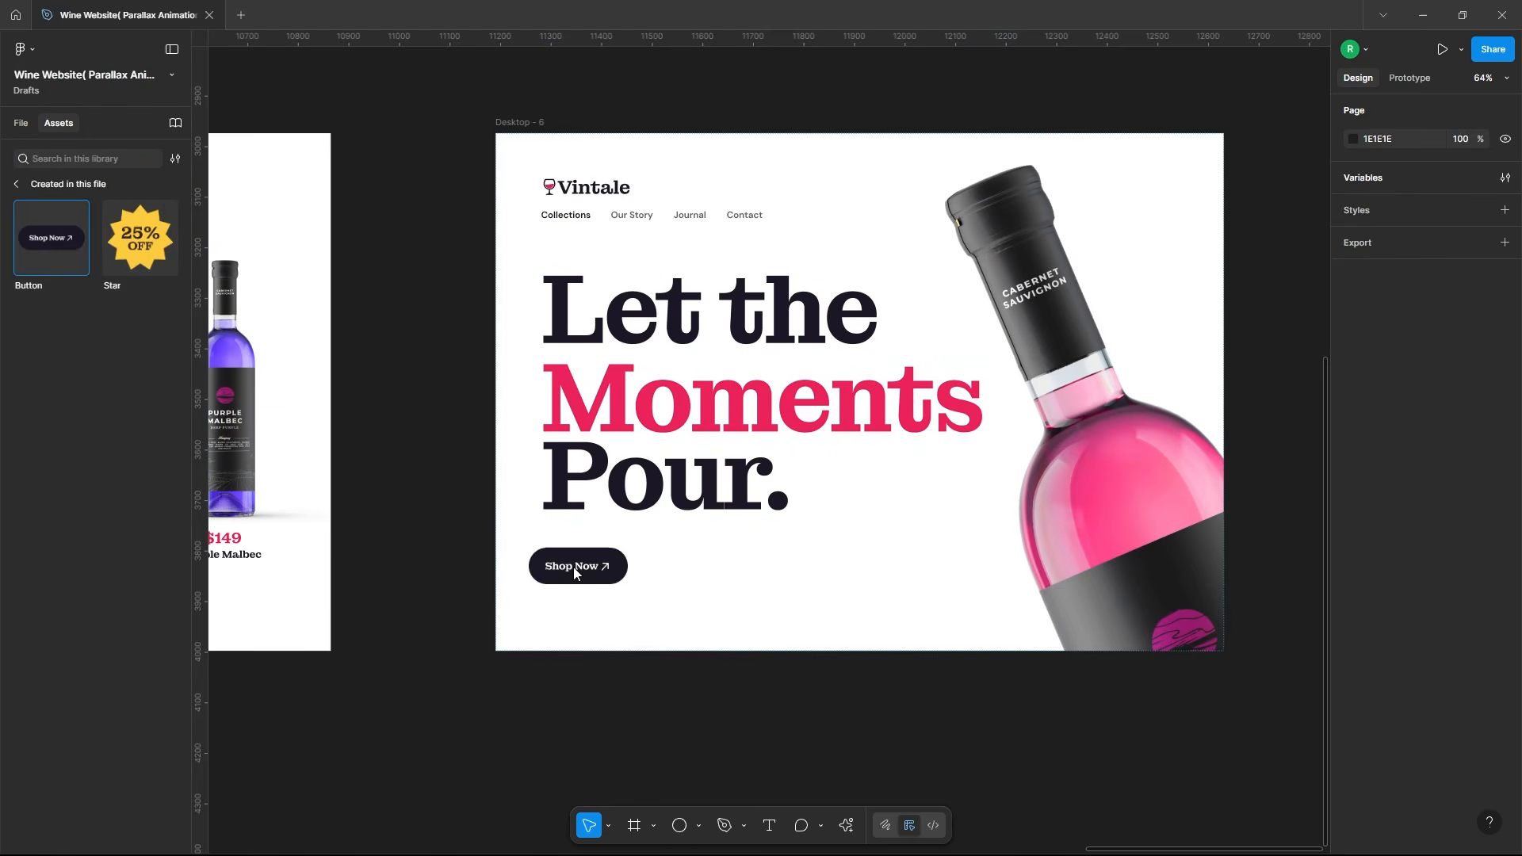
left_click_drag(164, 249, 865, 568)
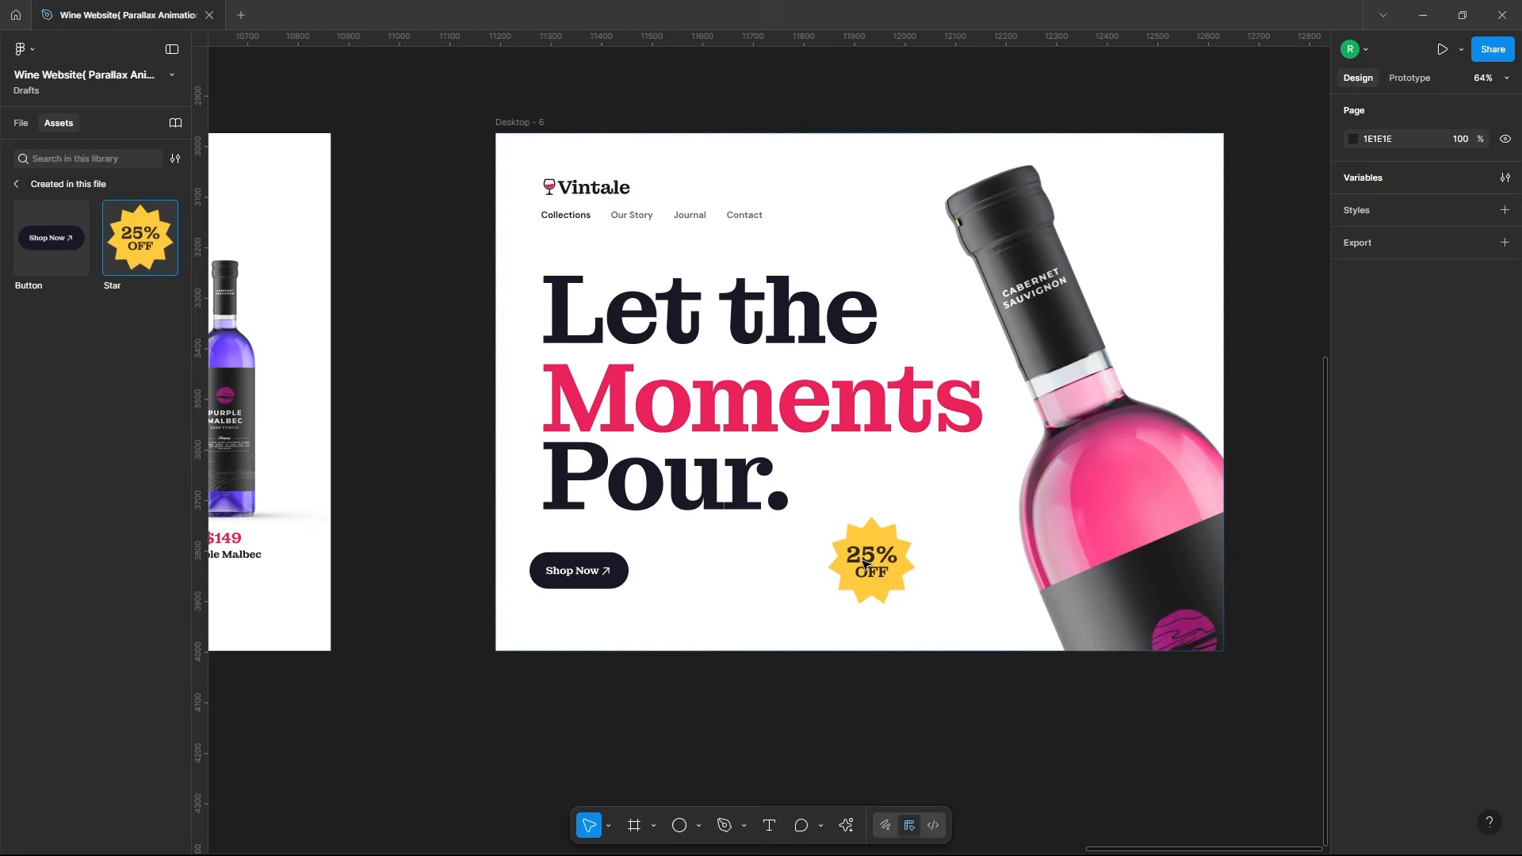
left_click(24, 125)
left_click_drag(558, 585, 570, 589)
left_click_drag(872, 561, 898, 519)
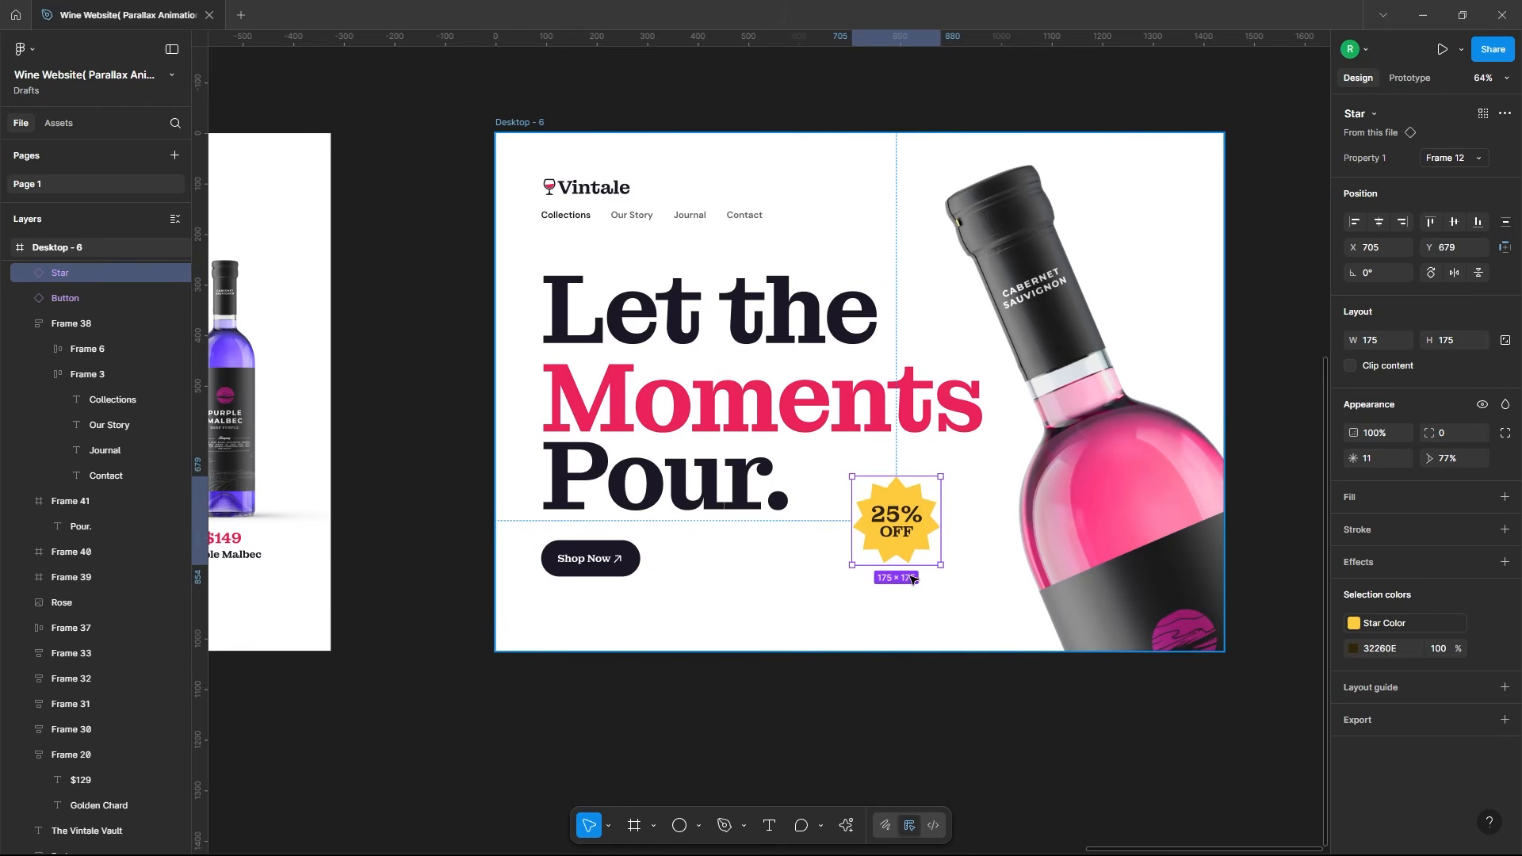
Step: Rename the new button layer Button2 and the new star layer Star2
left_click(619, 562)
type("2")
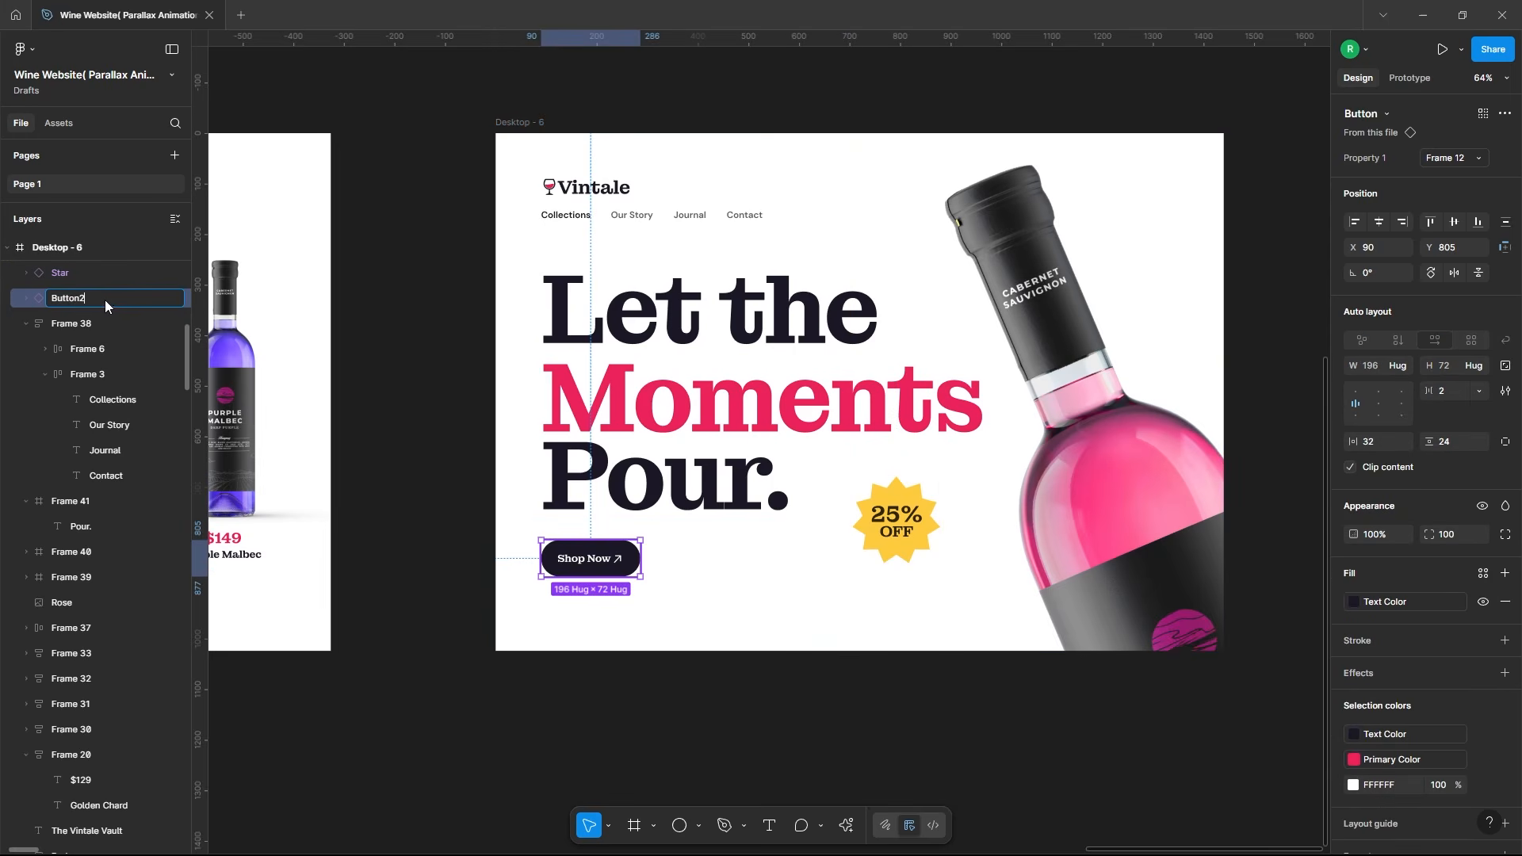
double_click(71, 272)
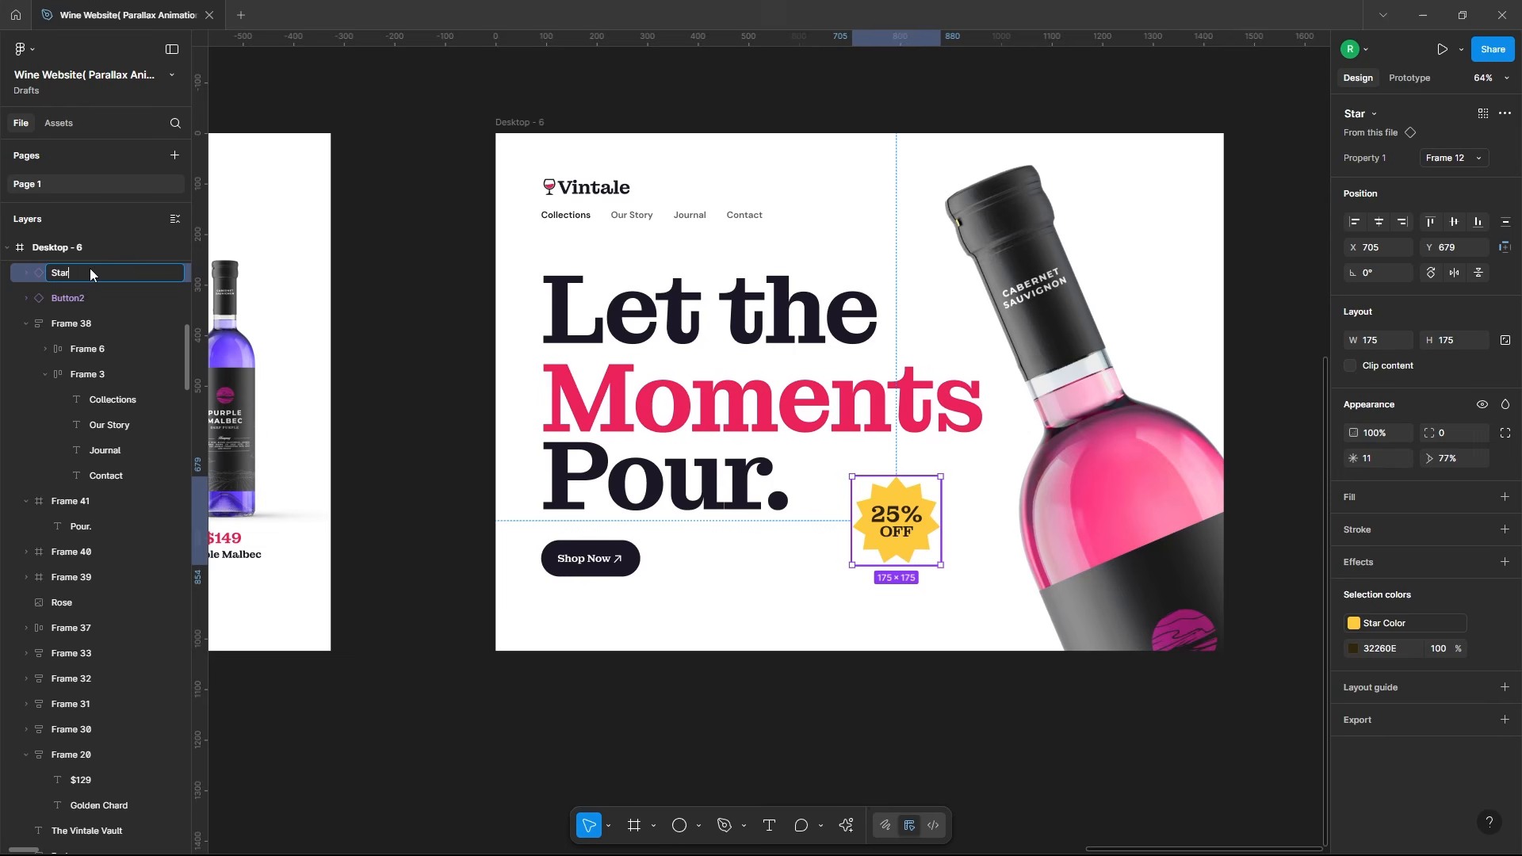
type("2")
left_click(717, 665)
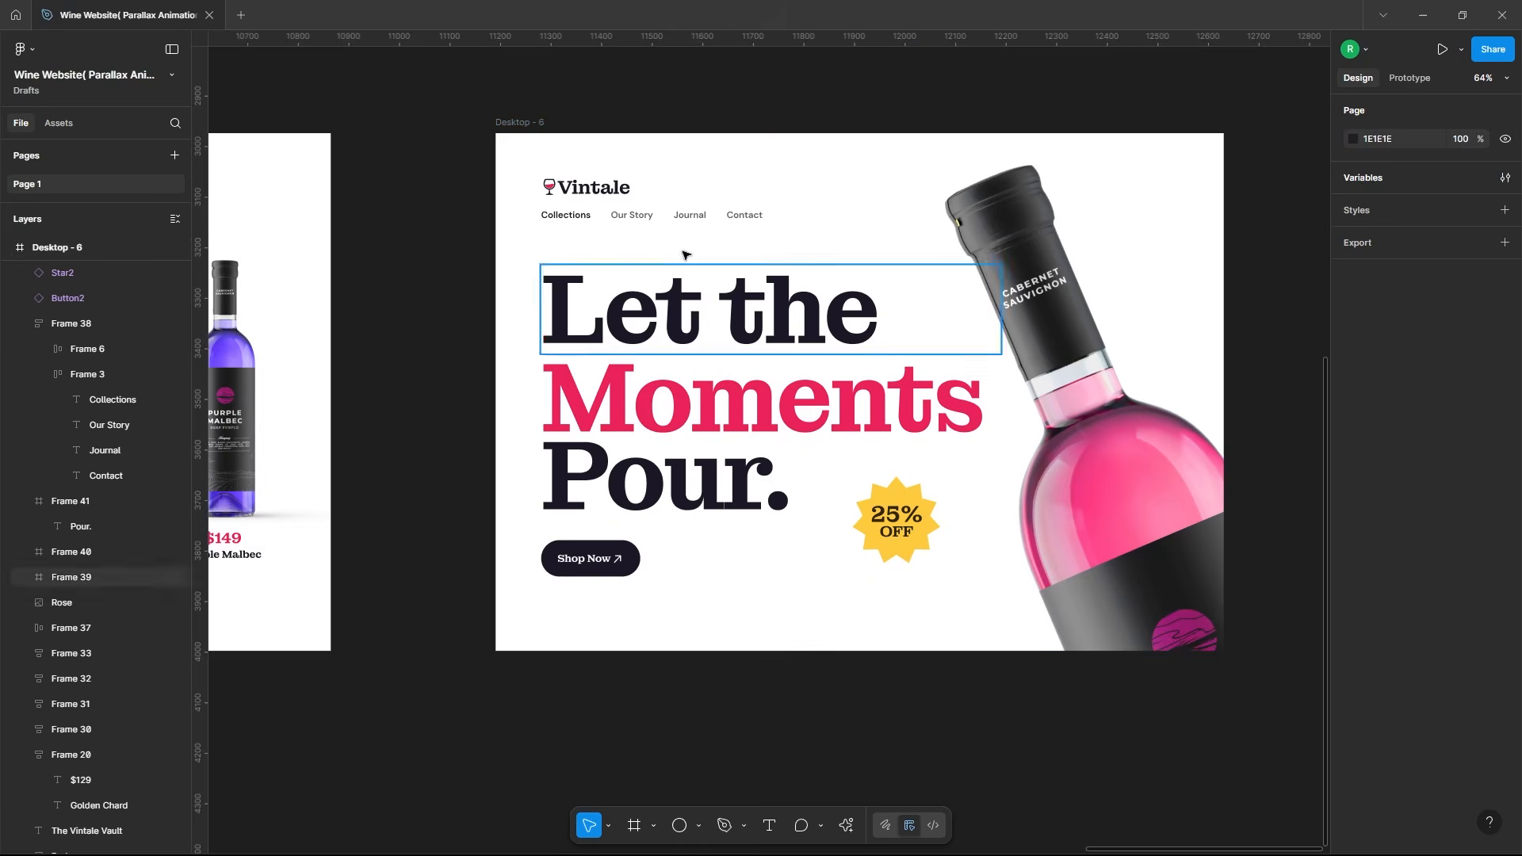
Step: Copy the logo and navigation block, three heading frames, Shop Now button and 25% OFF star from Desktop - 6
scroll(864, 228, "down", 3)
scroll(744, 203, "up", 1)
left_click(745, 216)
left_click(773, 290, "shift")
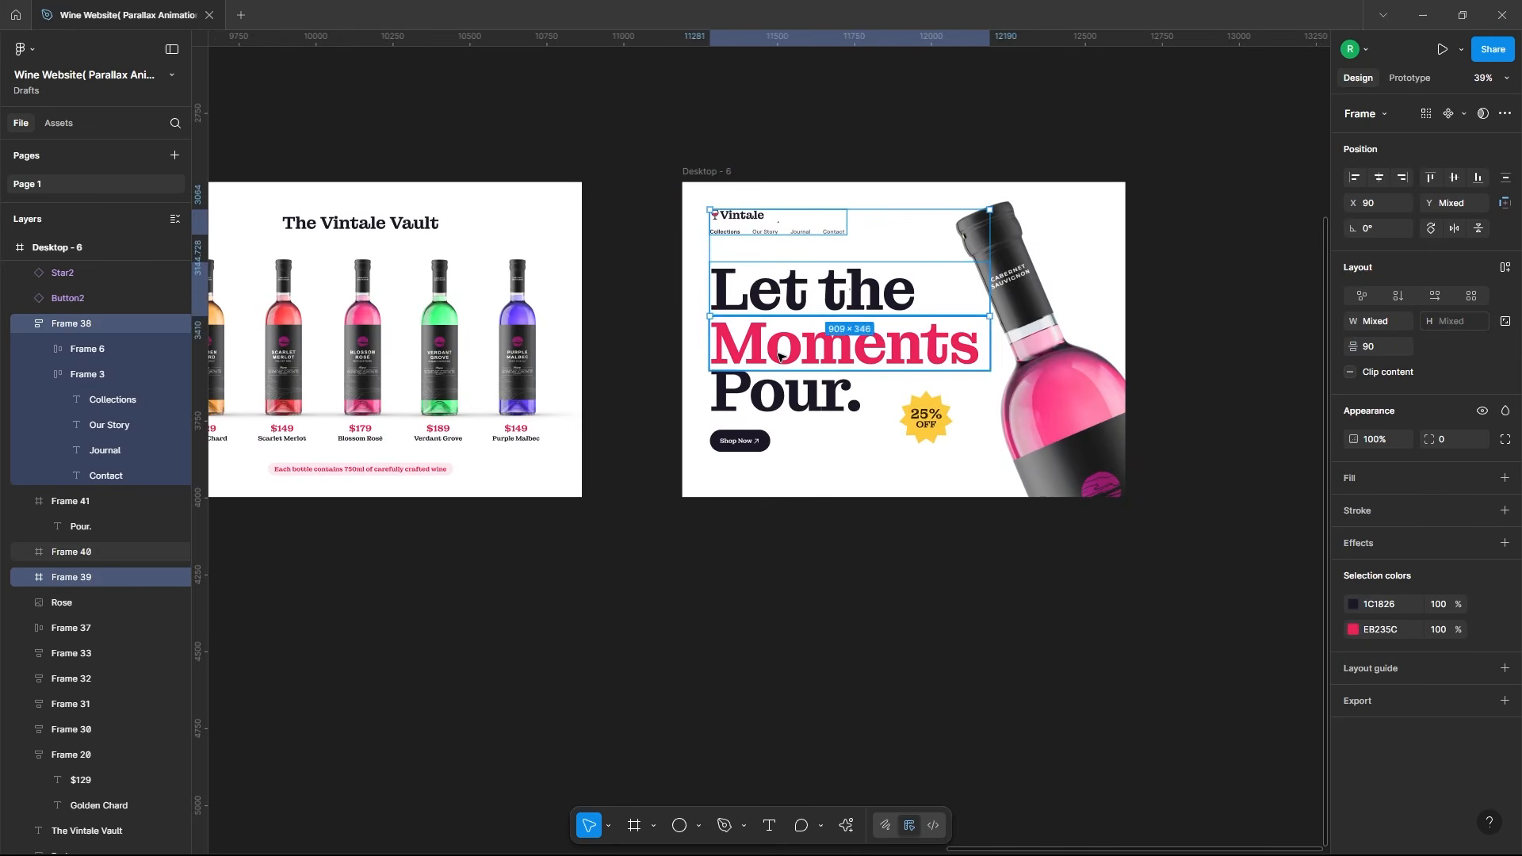
left_click(778, 356, "shift")
left_click(773, 394, "shift")
left_click(740, 441, "shift")
left_click(912, 422, "shift")
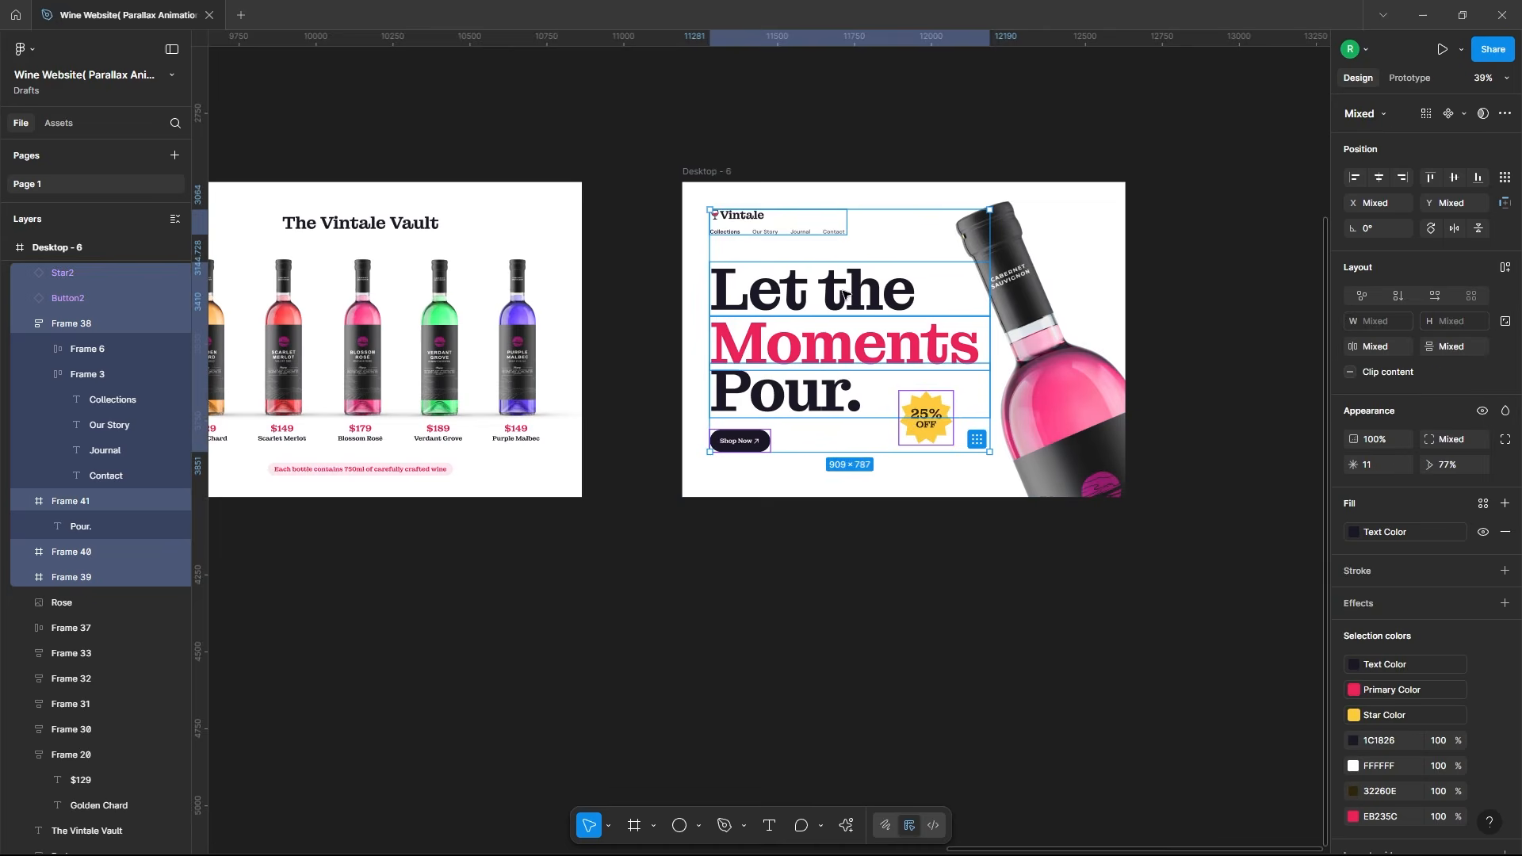
right_click(843, 295)
key("Escape")
Step: Paste the copied hero elements into Desktop - 5 and move them together below the frame's bottom edge
scroll(1125, 270, "down", 2)
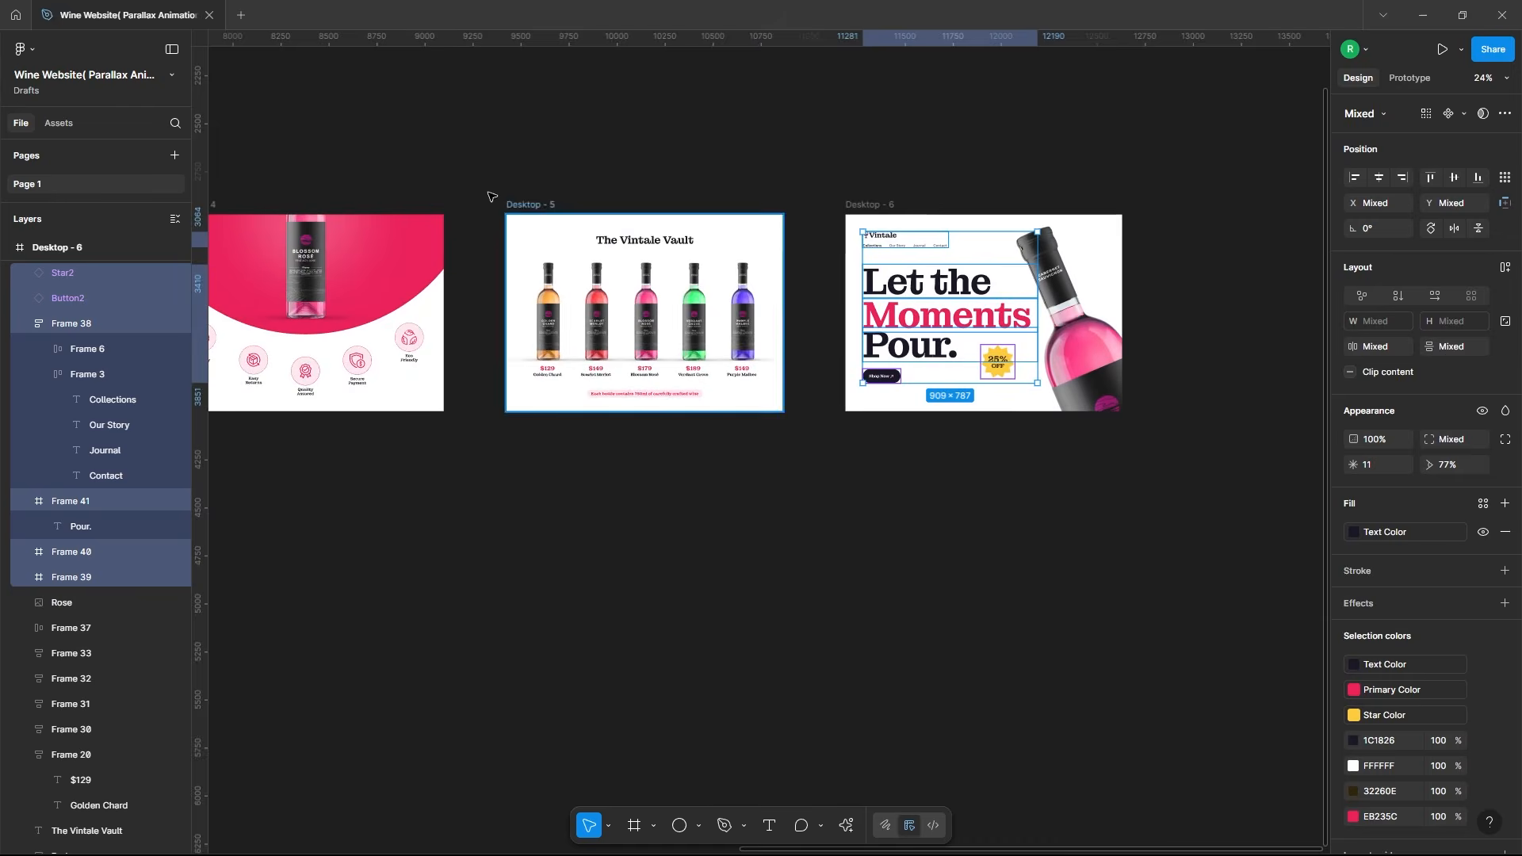
left_click(545, 208)
scroll(540, 218, "up", 2)
key("ctrl+v")
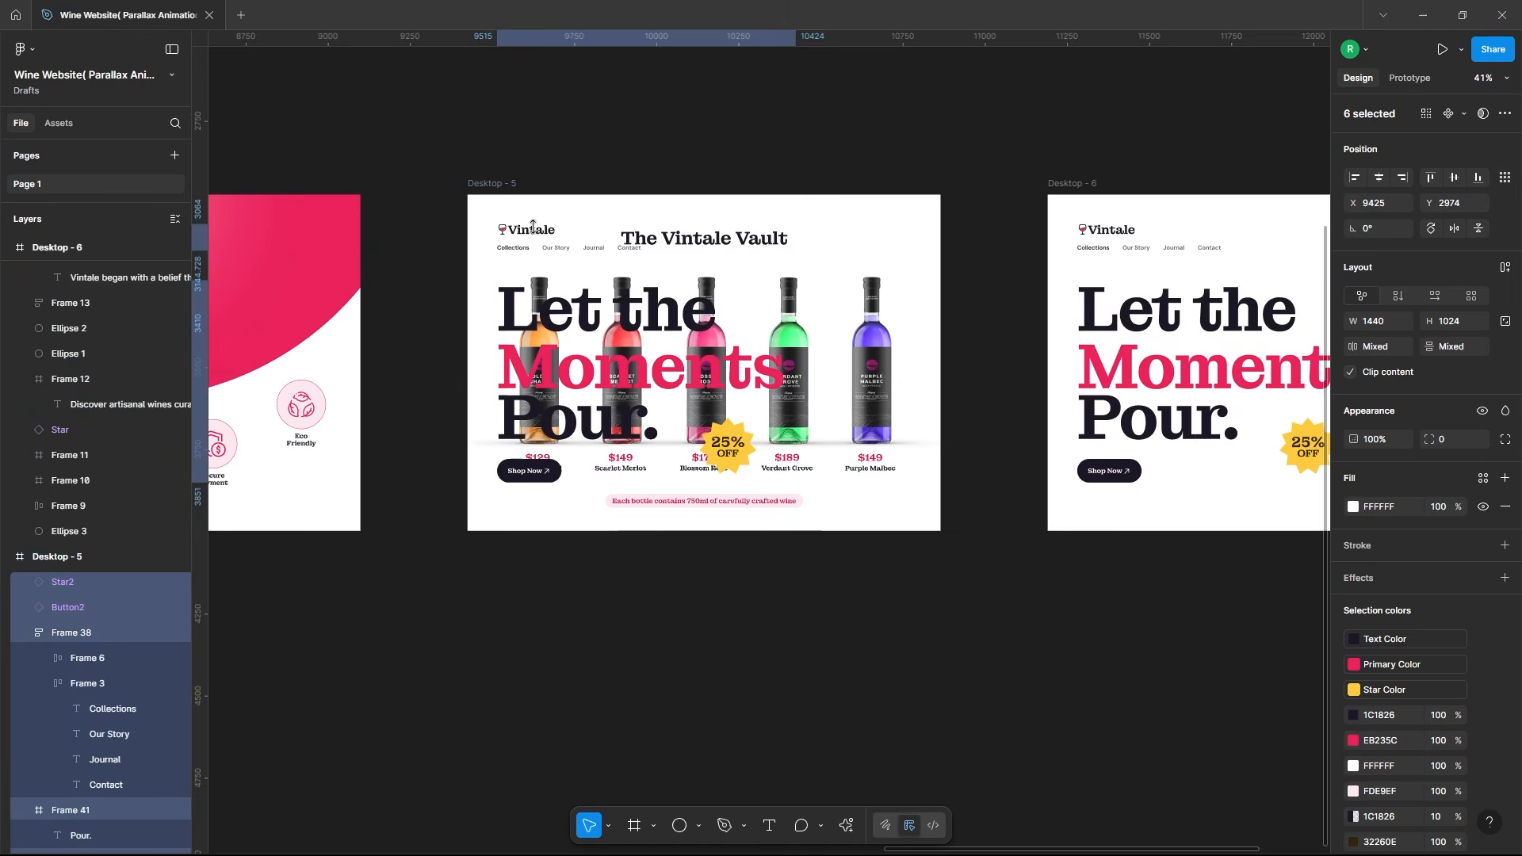
left_click_drag(561, 249, 555, 571)
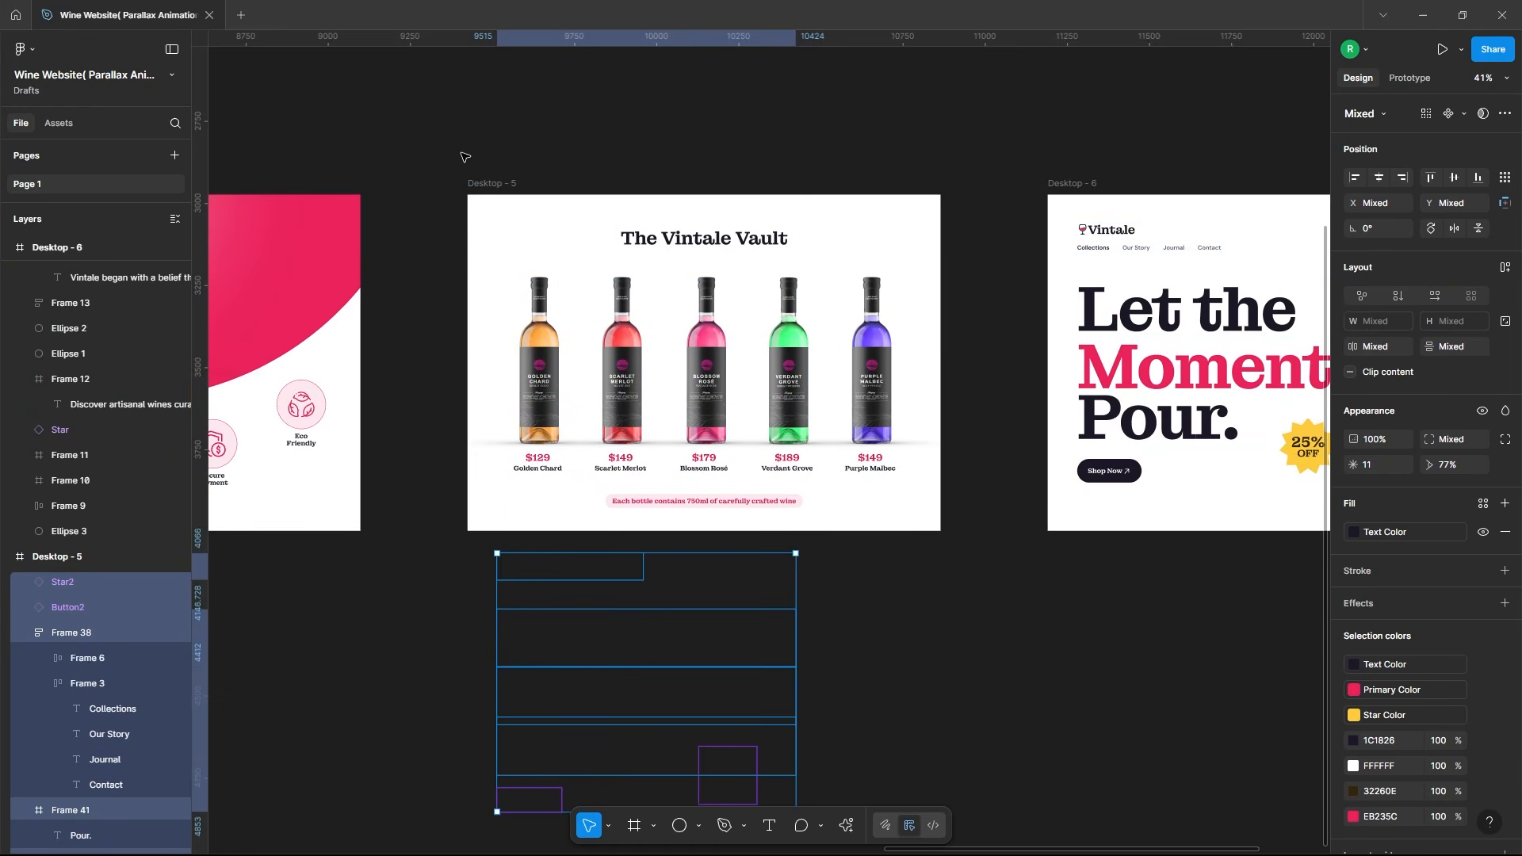
Step: Turn off content clipping for Desktop - 5
left_click(485, 183)
left_click(1353, 377)
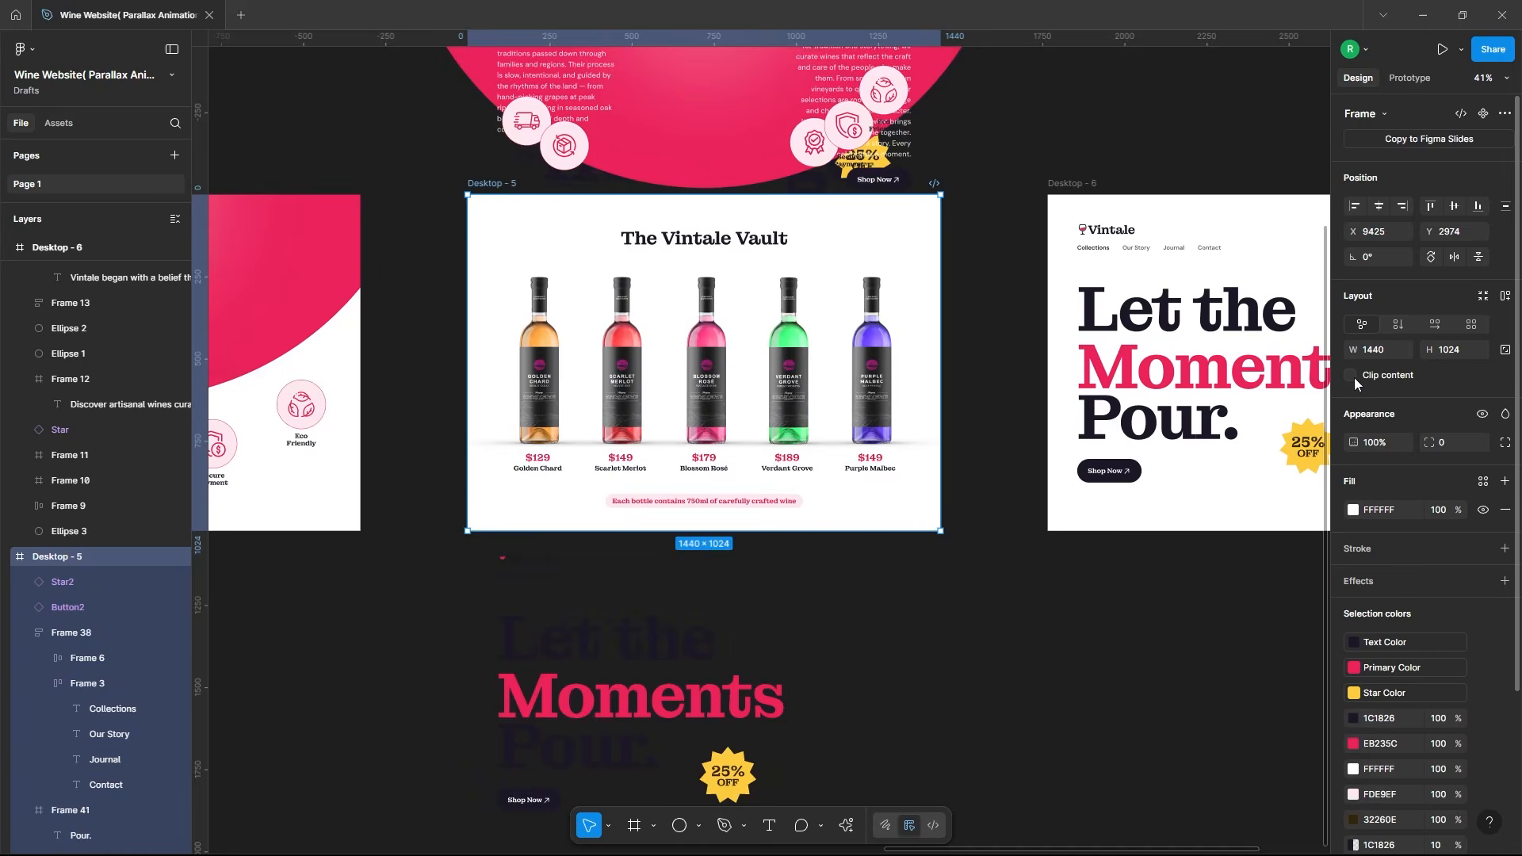
scroll(467, 502, "down", 5)
left_click(467, 502)
Step: Move the 25% OFF star and Shop Now button together further down, well below the heading copied under Desktop - 5
scroll(467, 502, "up", 3)
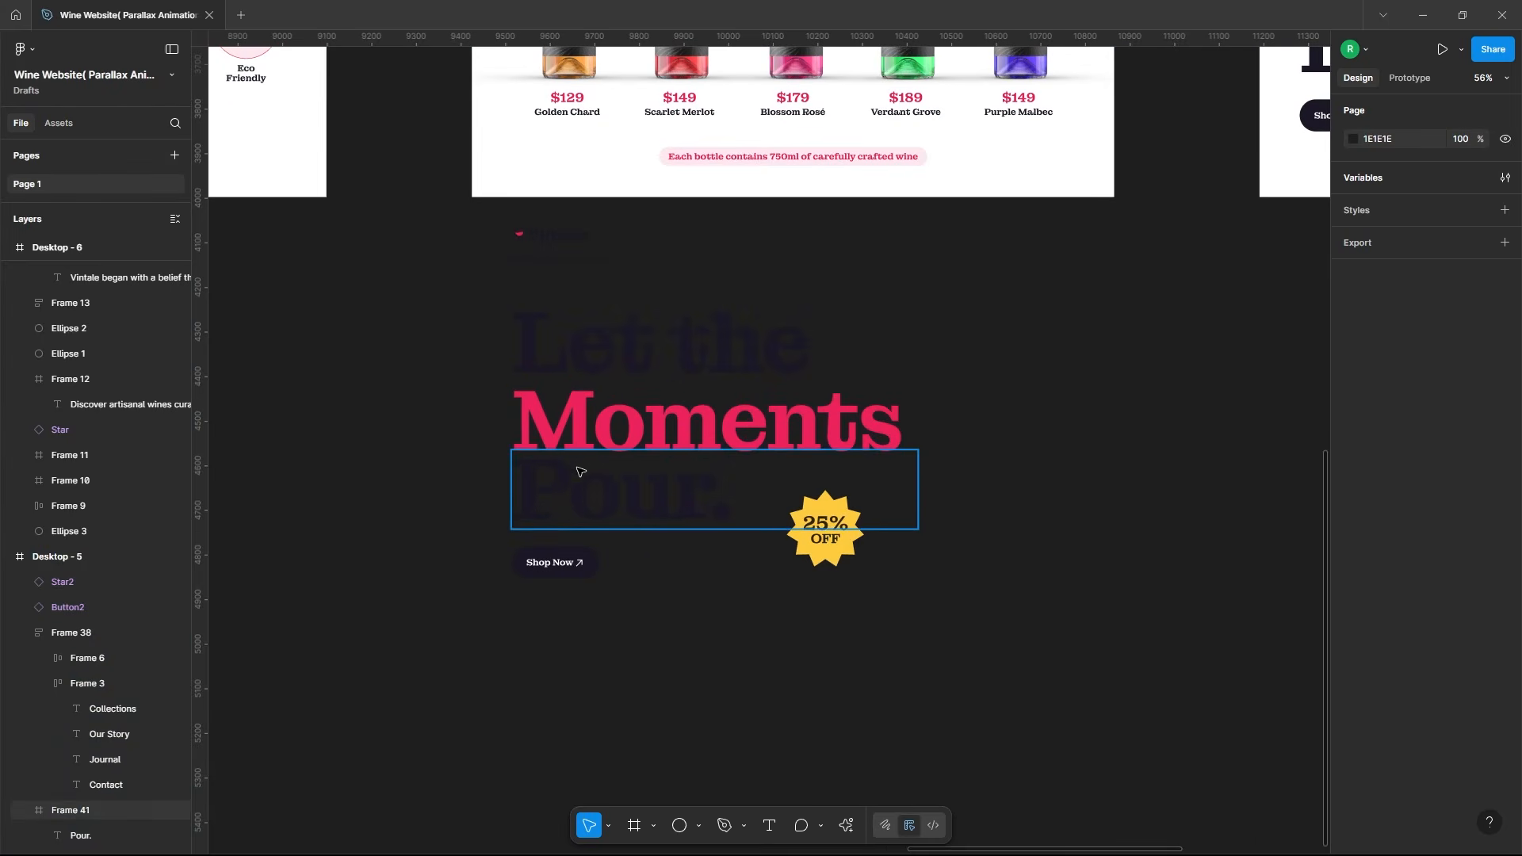
left_click(631, 360)
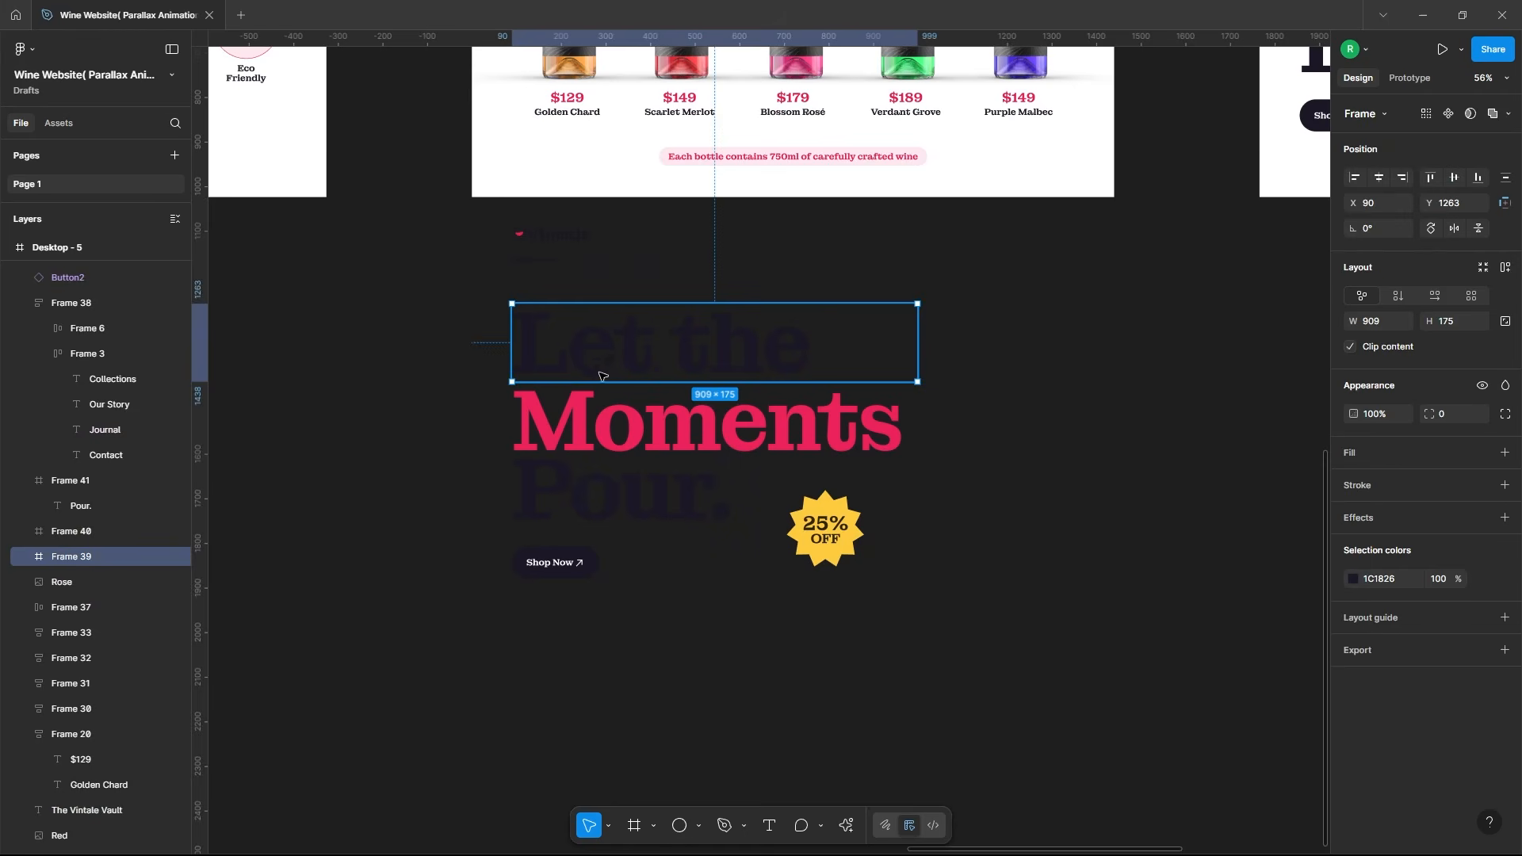
left_click(825, 529)
left_click(555, 562, "shift")
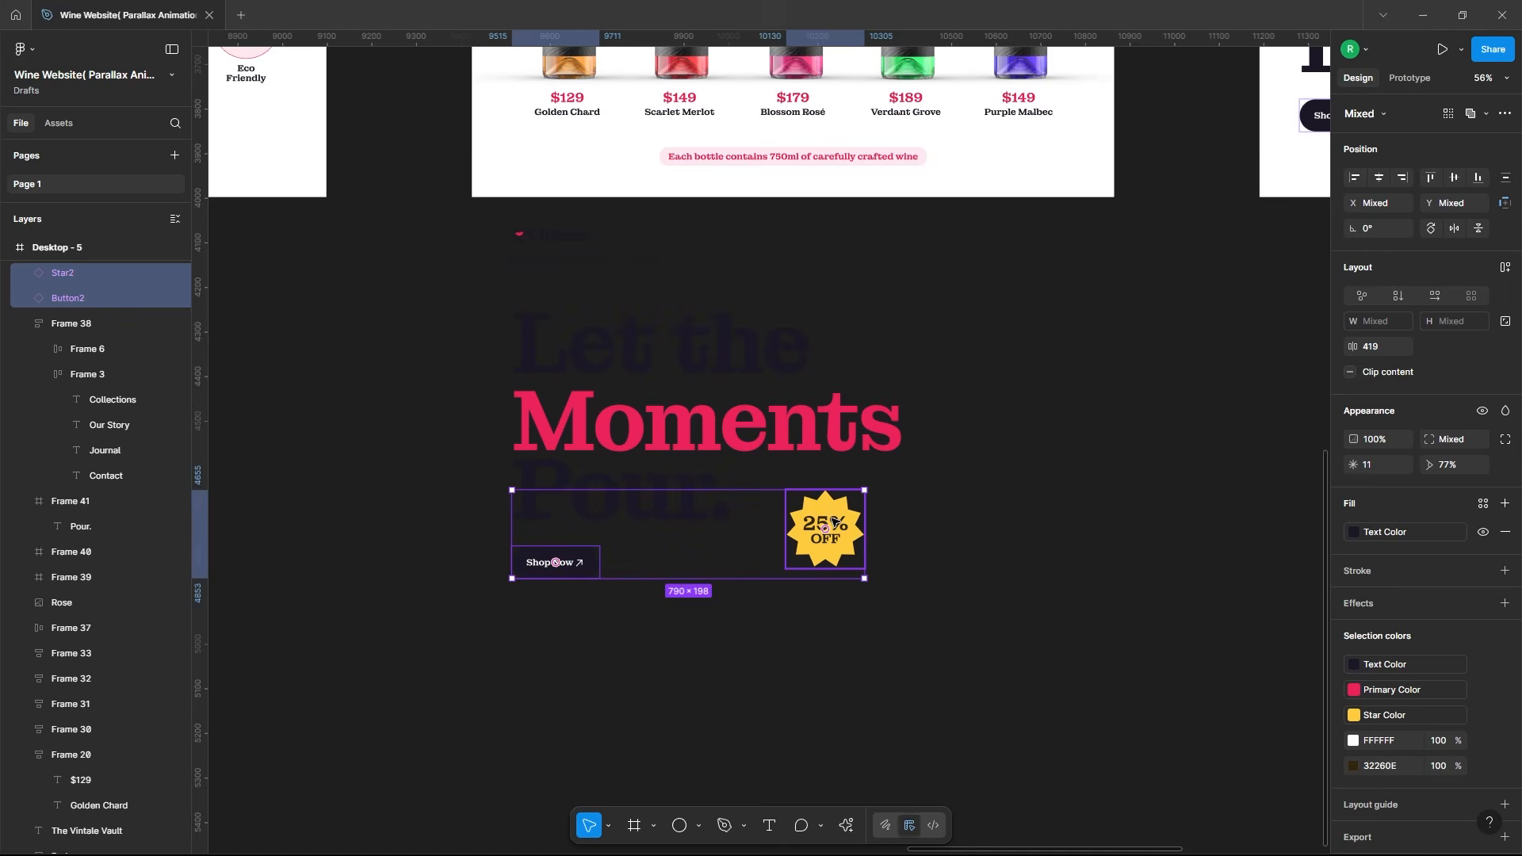
left_click_drag(833, 520, 836, 649)
Step: Shift the Pour., Moments and Let the texts down out of their clipping frames, with Moments at Y 180 and Let the at Y 200
left_click(682, 493)
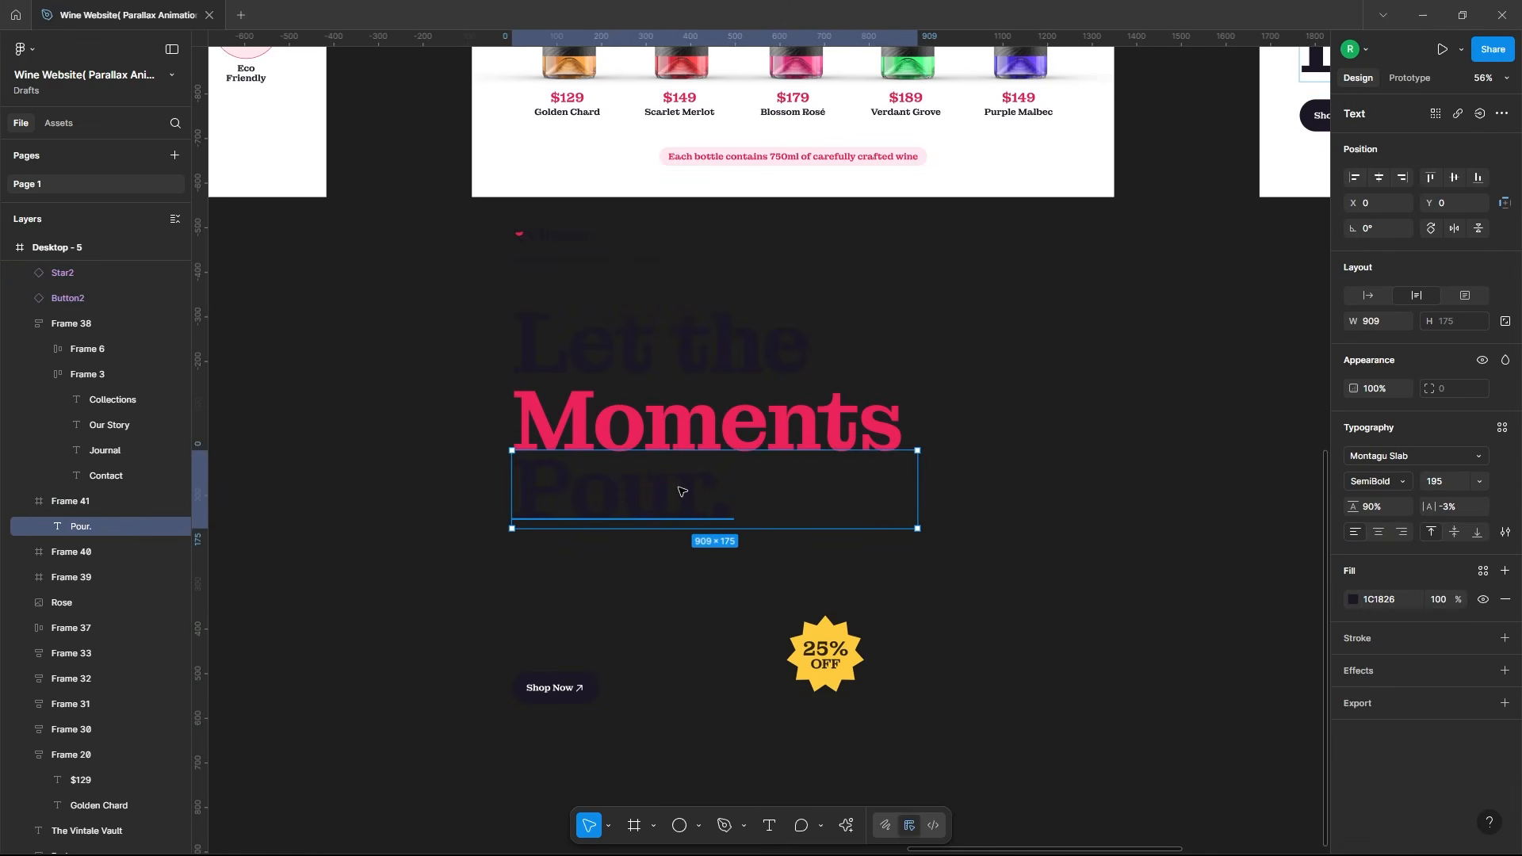
left_click(637, 411)
key("shift+Down")
key("shift+Down")
key("shift+Down")
key("shift+Down")
key("shift+Down")
key("shift+Down")
key("shift+Down")
key("shift+Down")
key("shift+Down")
key("shift+Down")
key("shift+Down")
key("shift+Down")
key("shift+Down")
key("shift+Down")
key("shift+Down")
key("shift+Down")
key("shift+Down")
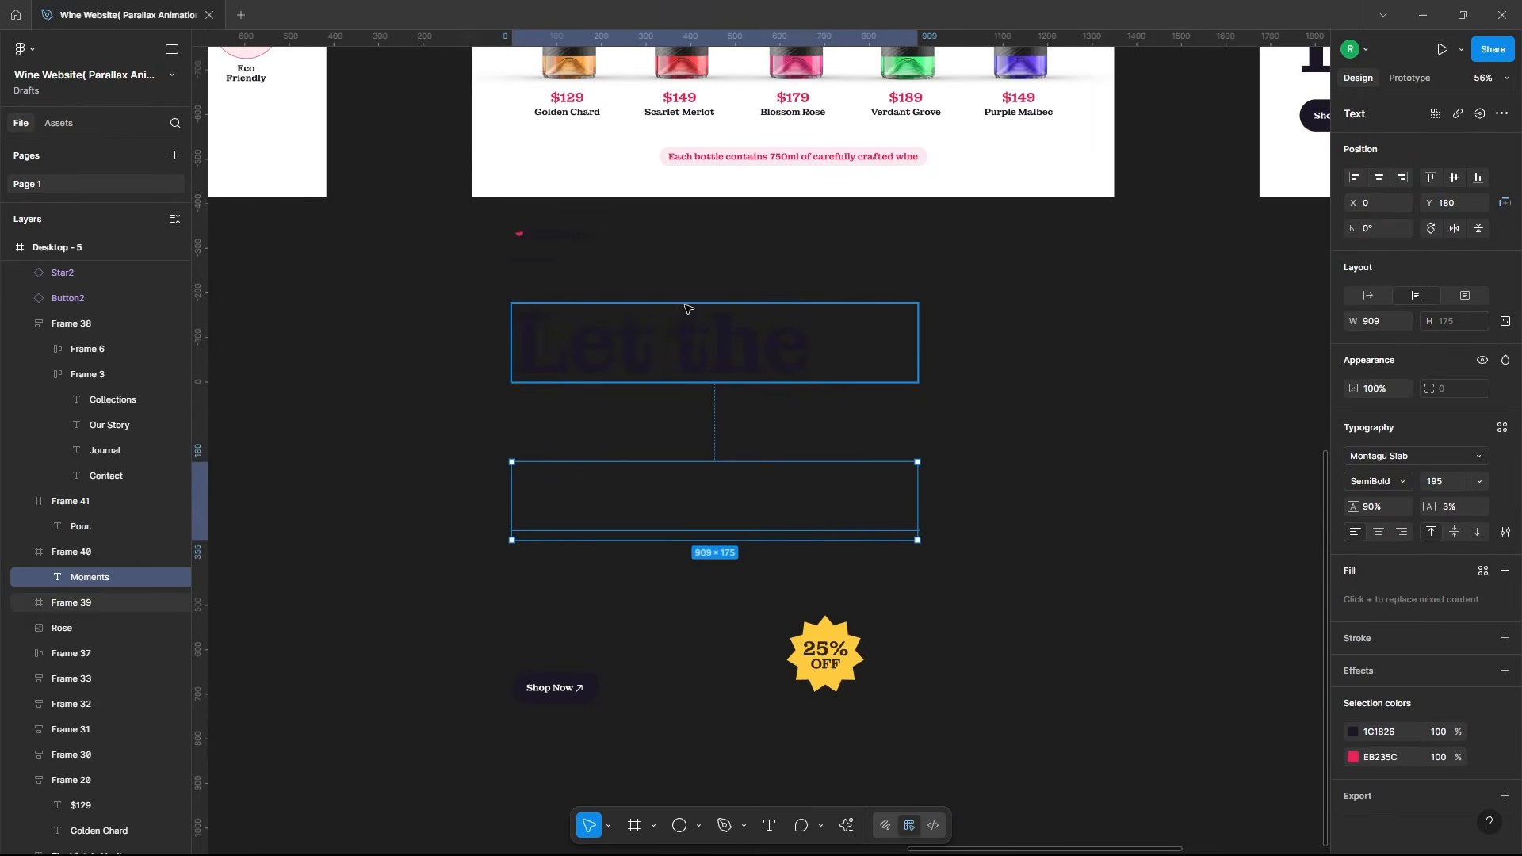
left_click(659, 347, "ctrl")
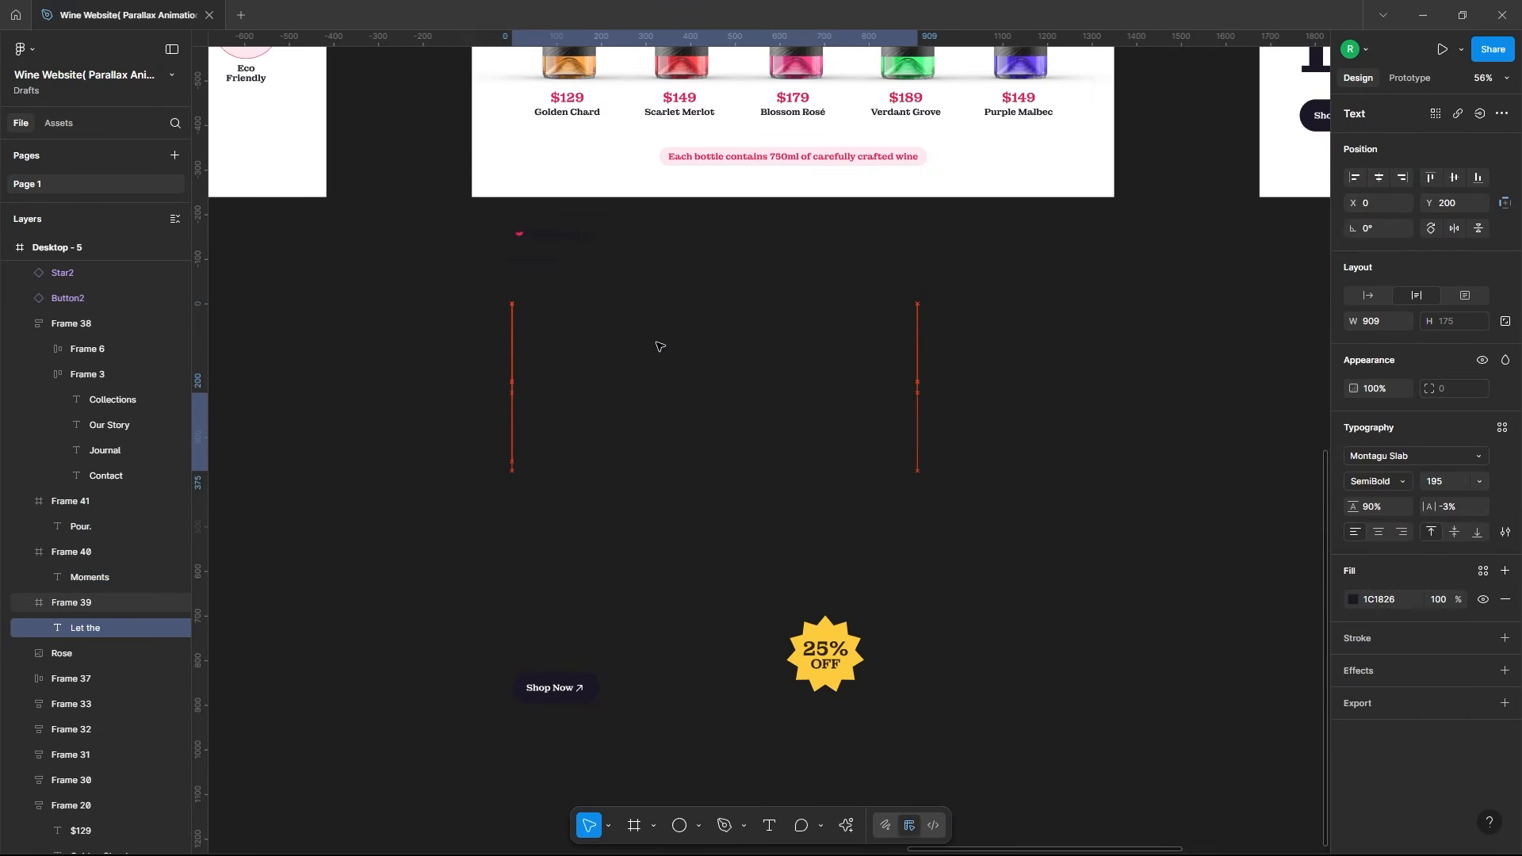
Step: Move the three heading frames down together by about 70 px and lower the logo and navigation block slightly
left_click(619, 334)
left_click(639, 421, "shift")
left_click(651, 476, "shift")
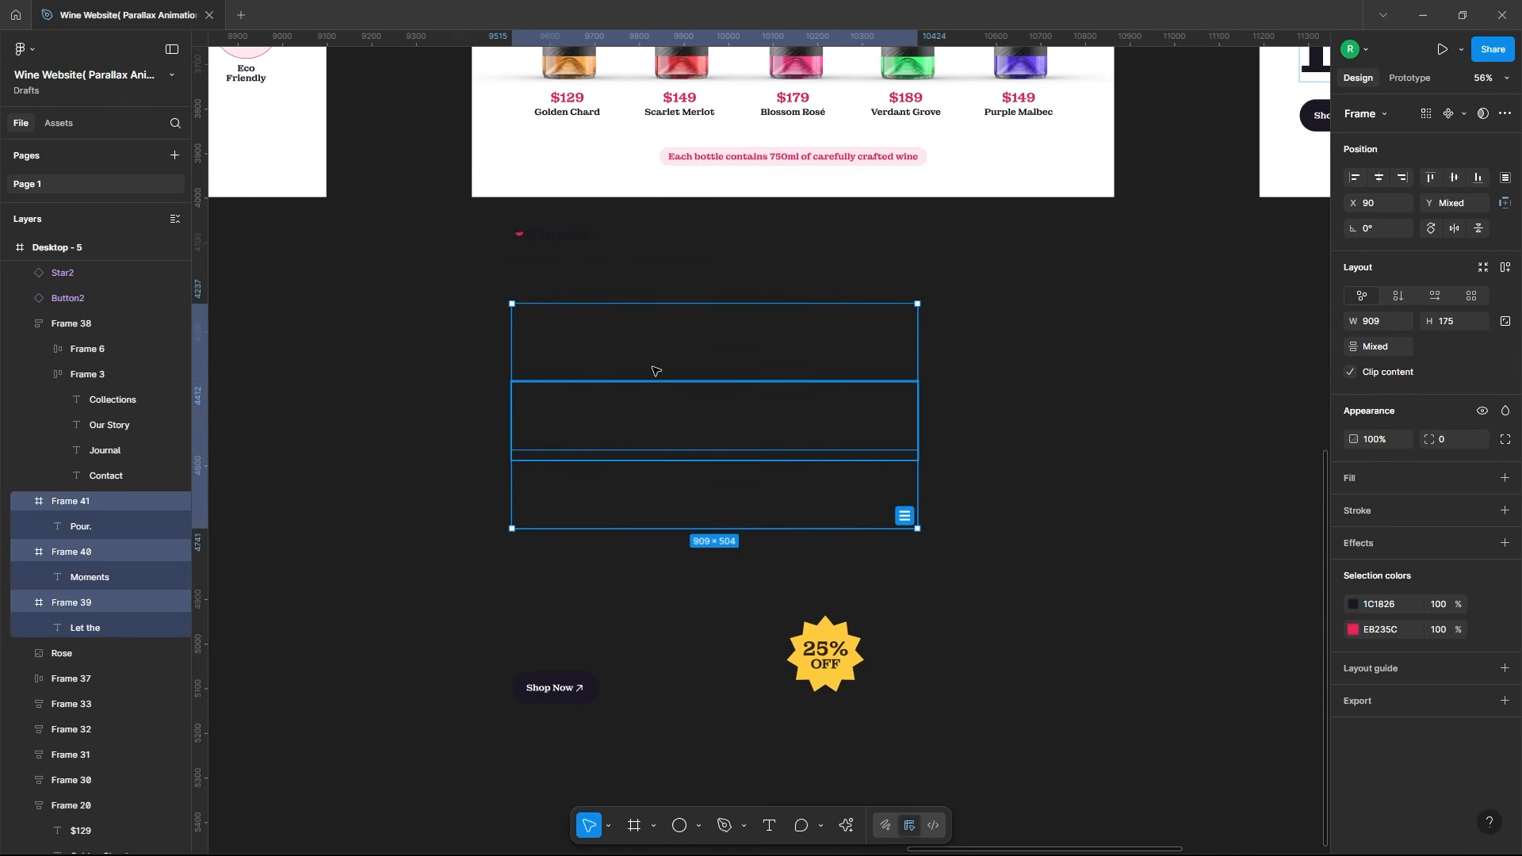
key("shift+Down")
key("shift+Down")
key("shift+Down")
key("shift+Down")
key("shift+Down")
key("shift+Down")
key("shift+Down")
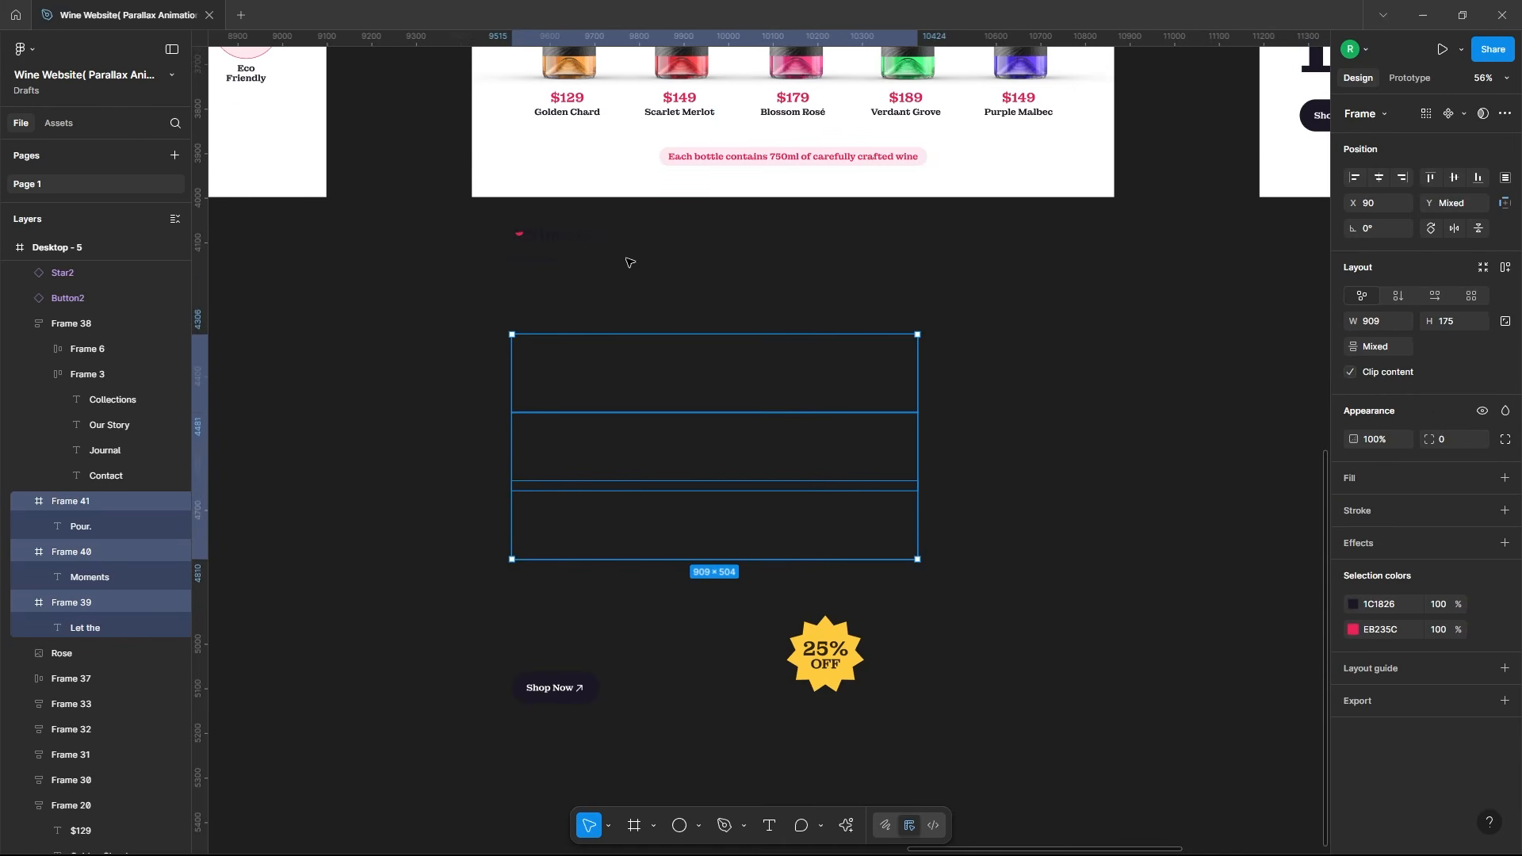
left_click(569, 237)
left_click(782, 259)
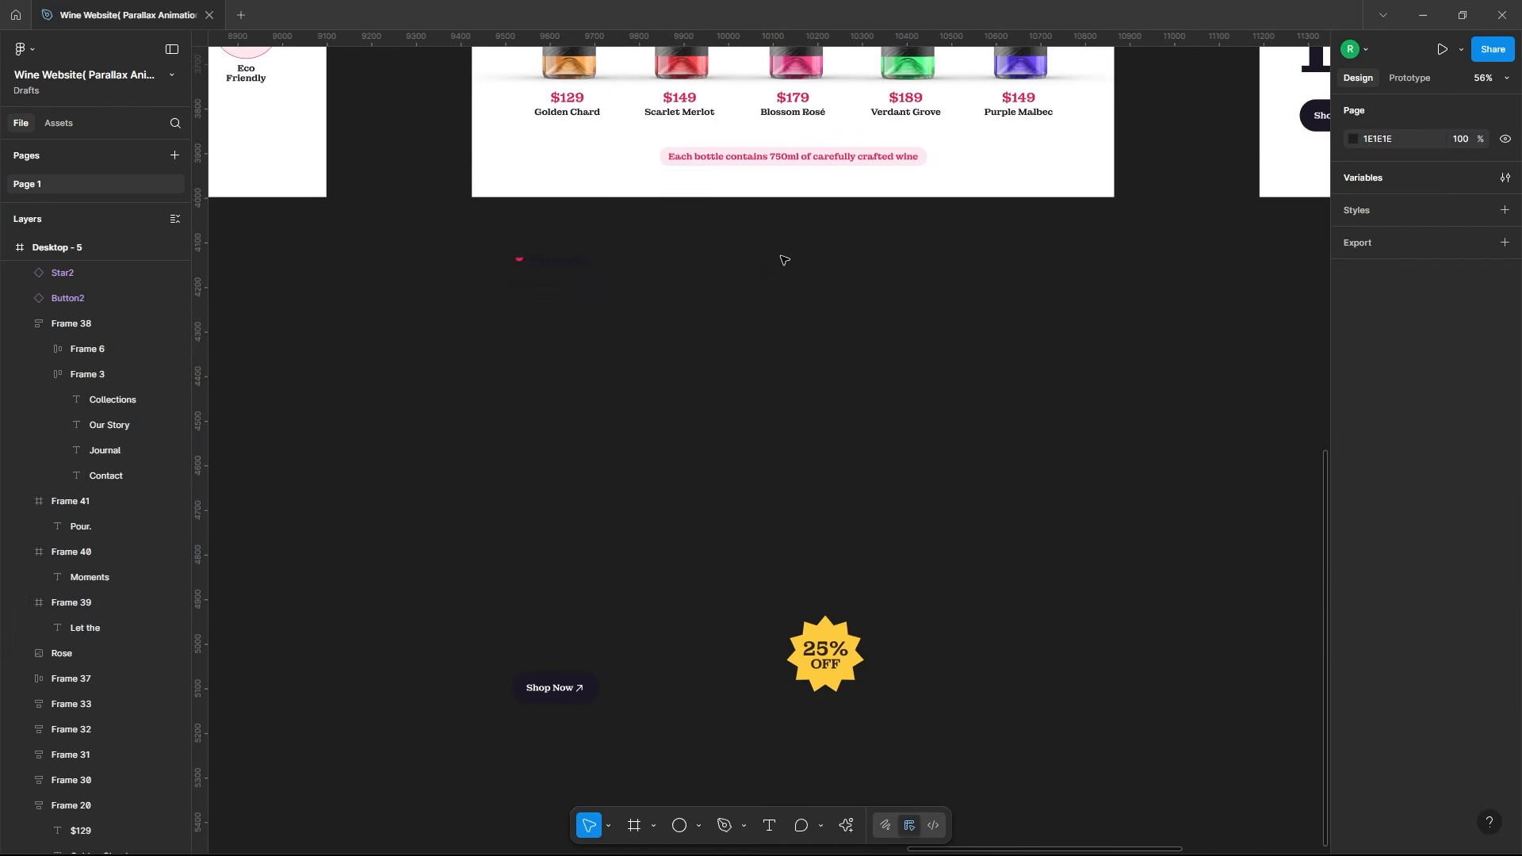
Step: Turn content clipping back on for Desktop - 5
scroll(492, 391, "down", 3, "ctrl")
scroll(487, 317, "up", 4)
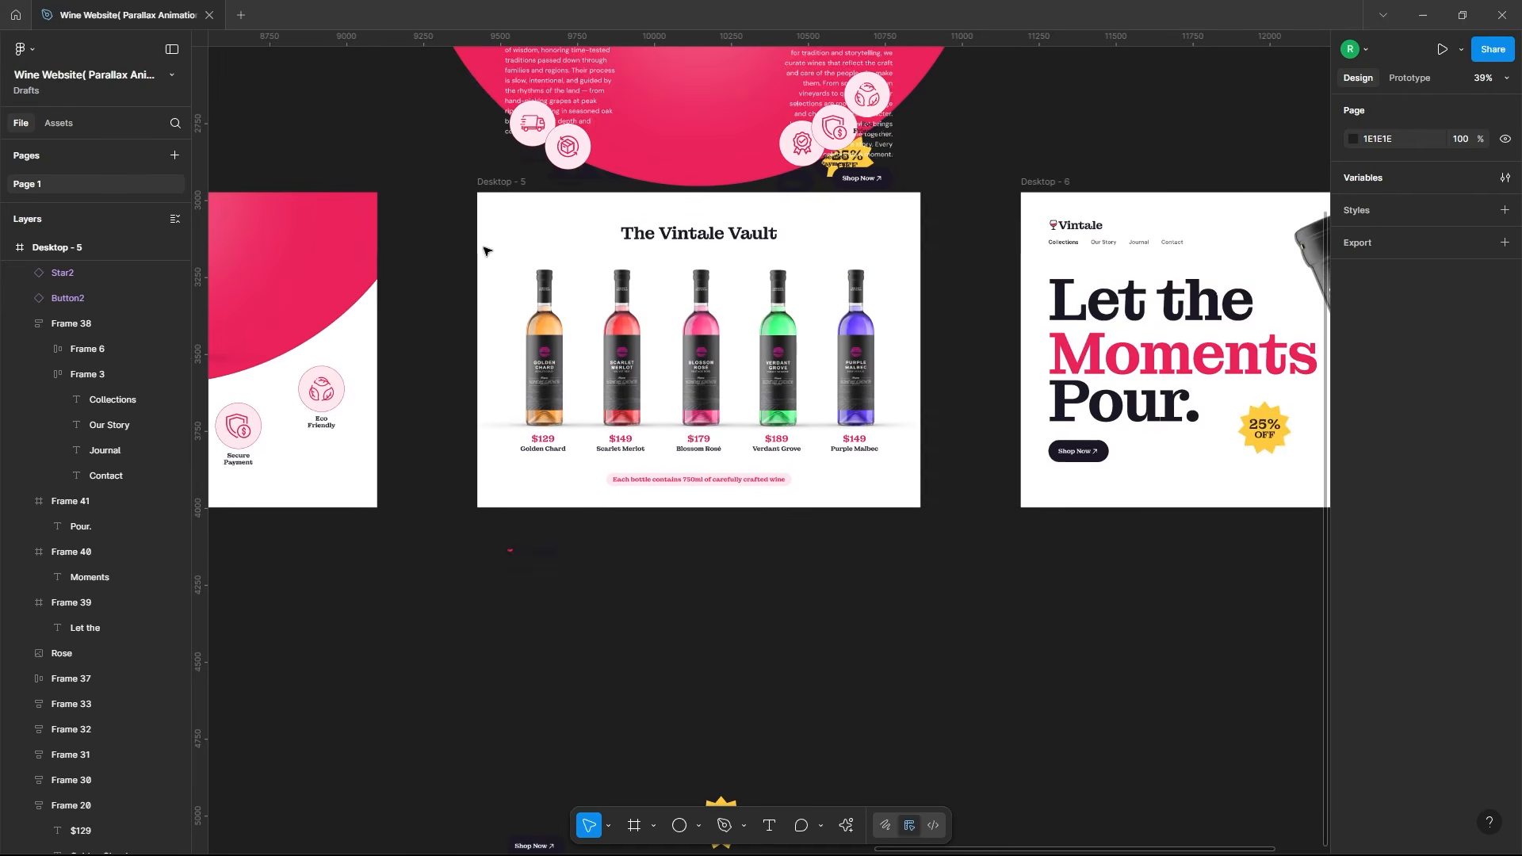
left_click(498, 184)
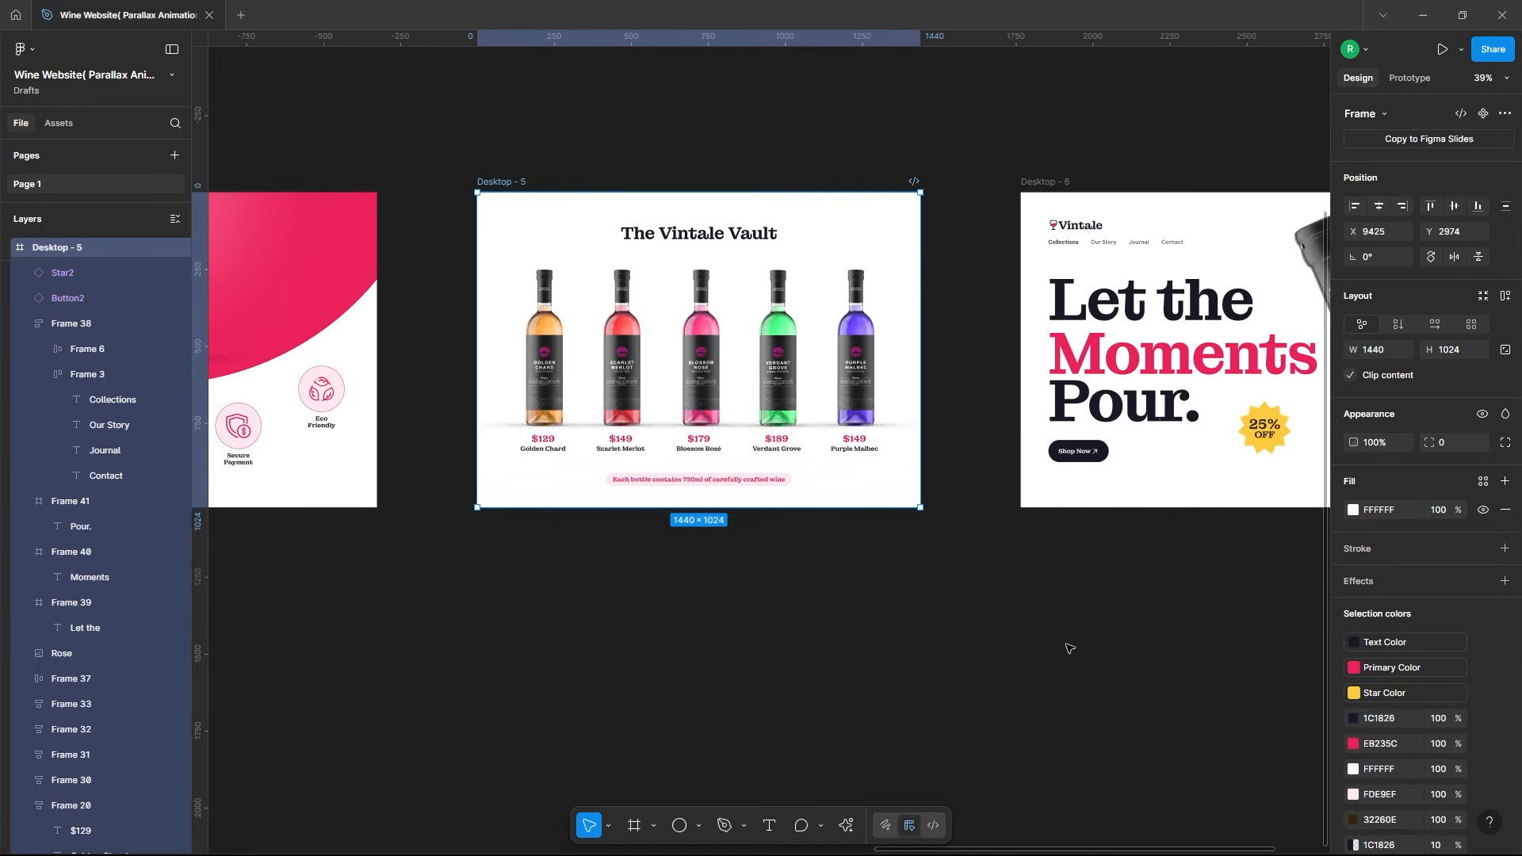
left_click(954, 559)
Step: Set Ellipse 3 in Desktop - 1 to 100% opacity and move it straight down below the frame to Y 1092
scroll(623, 227, "down", 3, "ctrl")
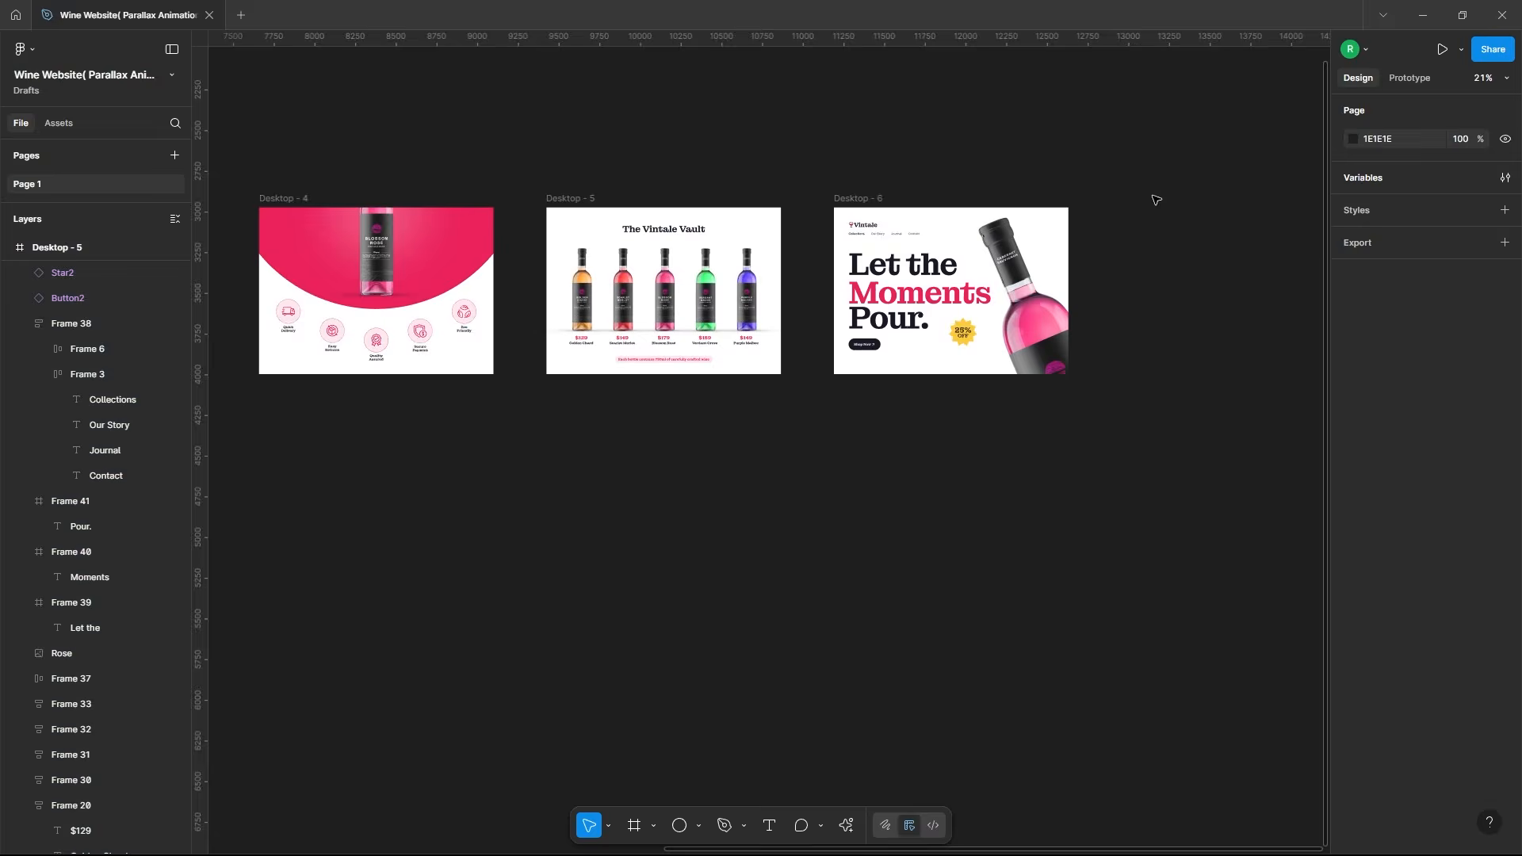
scroll(1155, 238, "up", 2)
scroll(1146, 498, "down", 5, "ctrl")
scroll(518, 467, "up", 6, "ctrl")
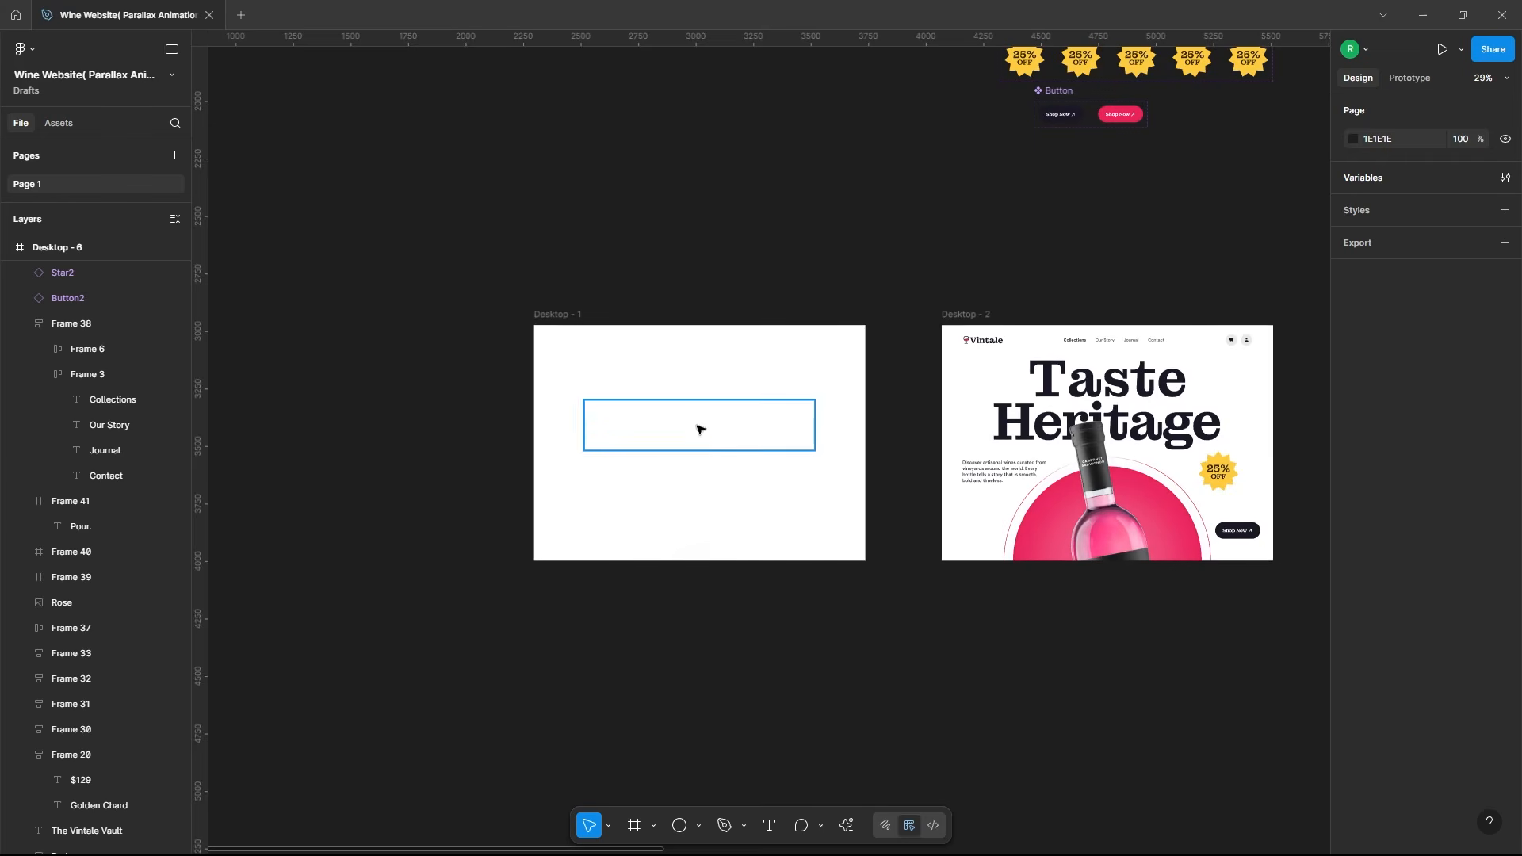
left_click(564, 317)
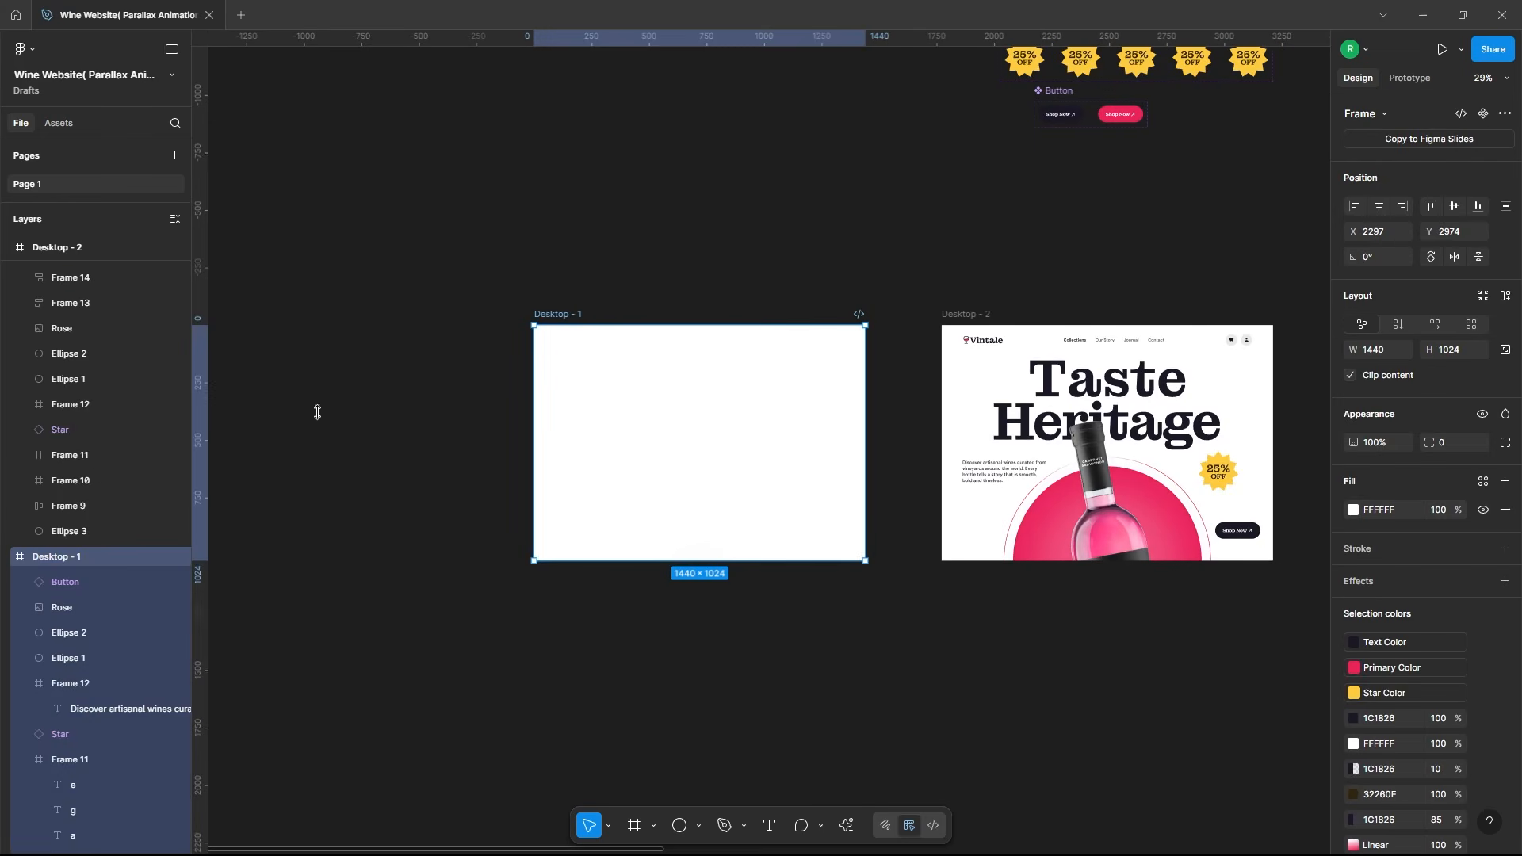
scroll(57, 507, "down", 4)
scroll(64, 634, "down", 2)
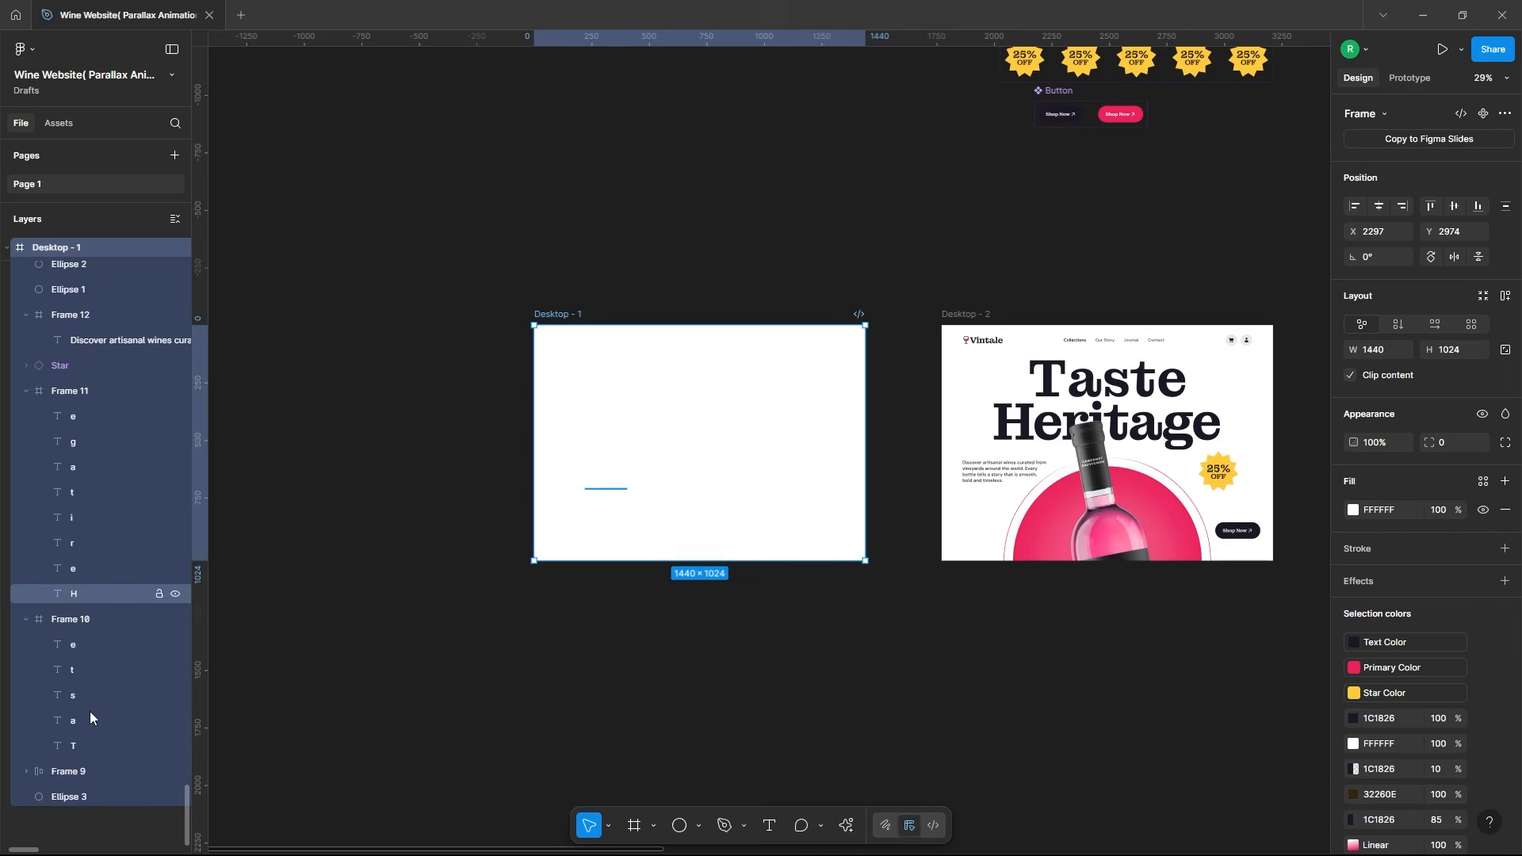
left_click(73, 797)
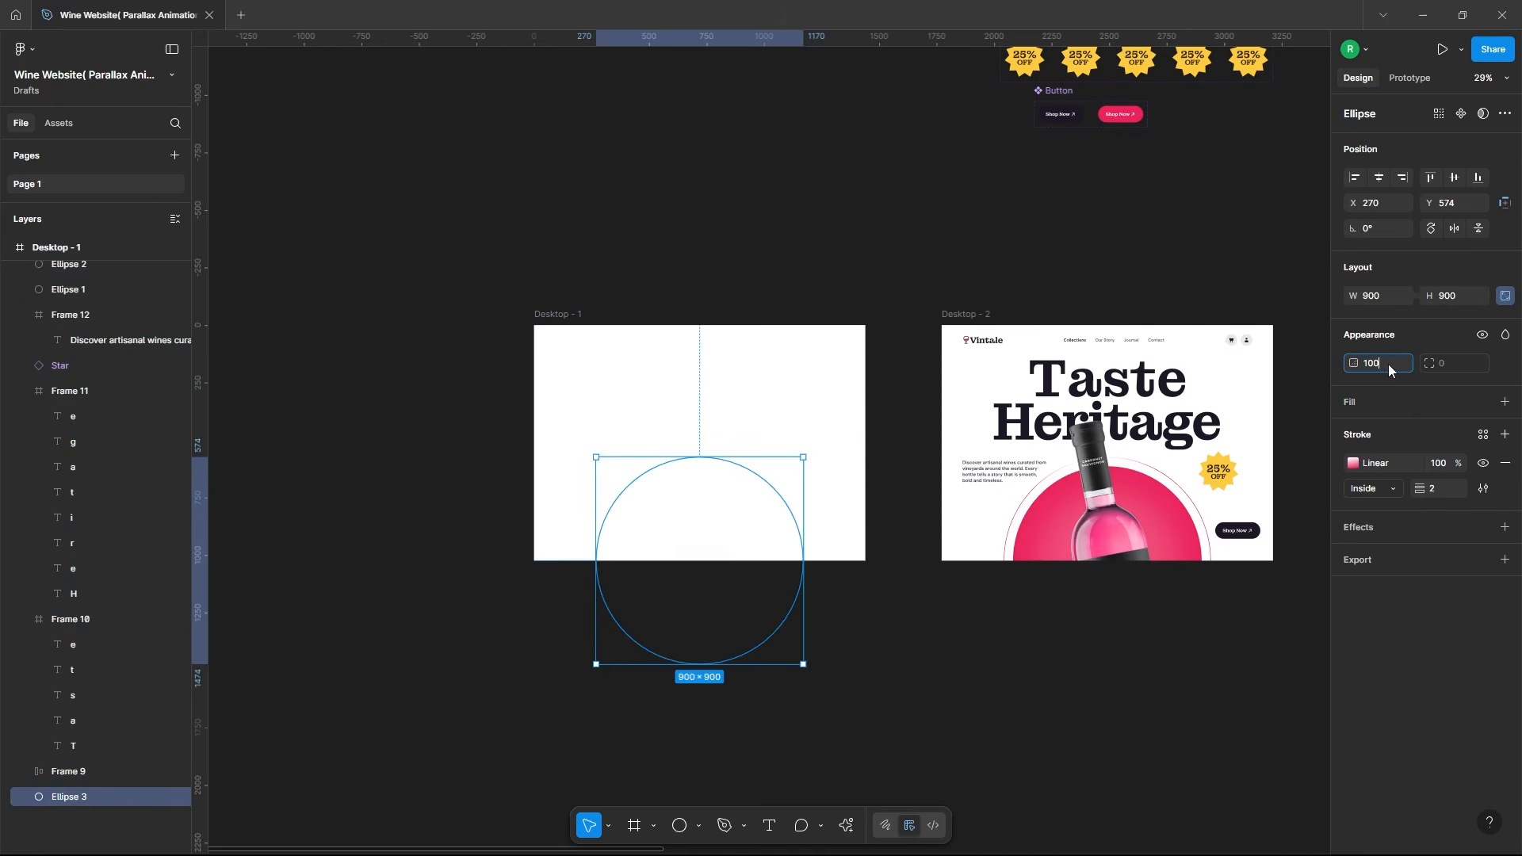
scroll(696, 540, "up", 2)
left_click_drag(754, 473, 754, 629)
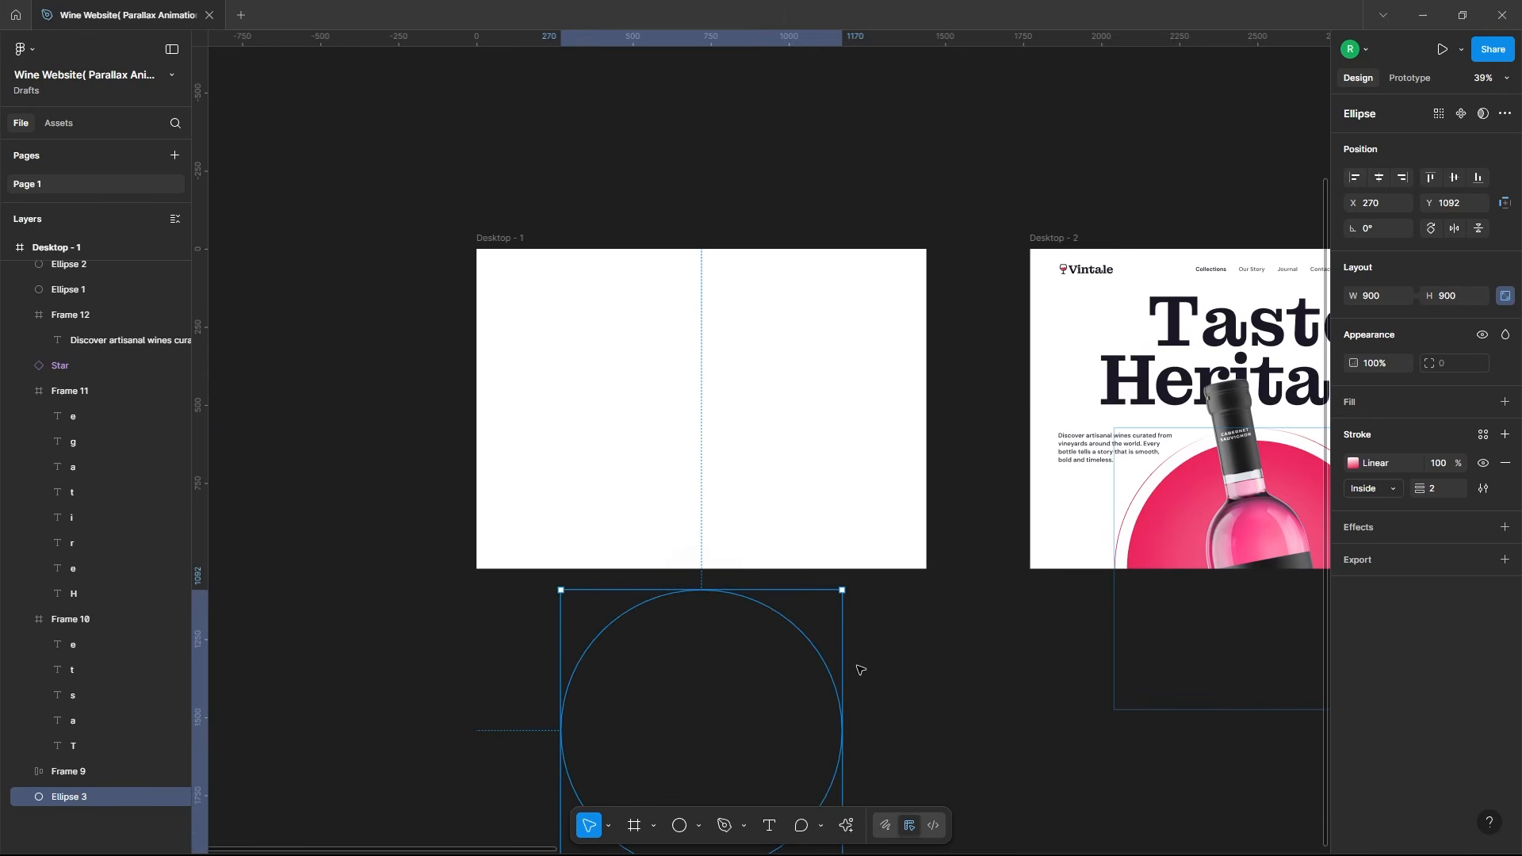
Step: Shrink Ellipse 3 to 590 × 590 around its centre and turn off content clipping for Desktop - 1
left_click_drag(841, 646, 793, 680)
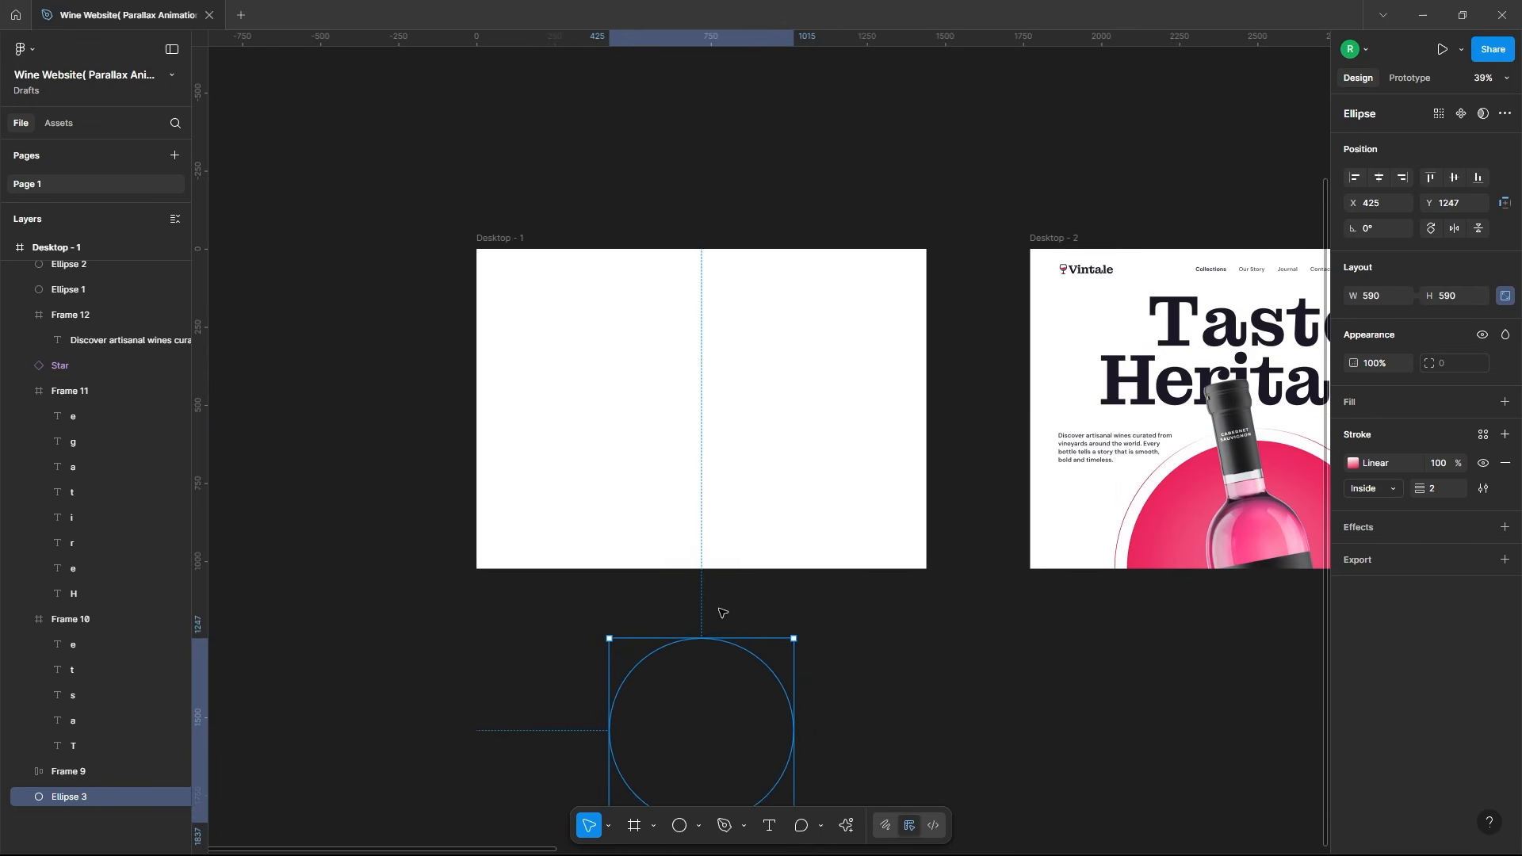
left_click(498, 239)
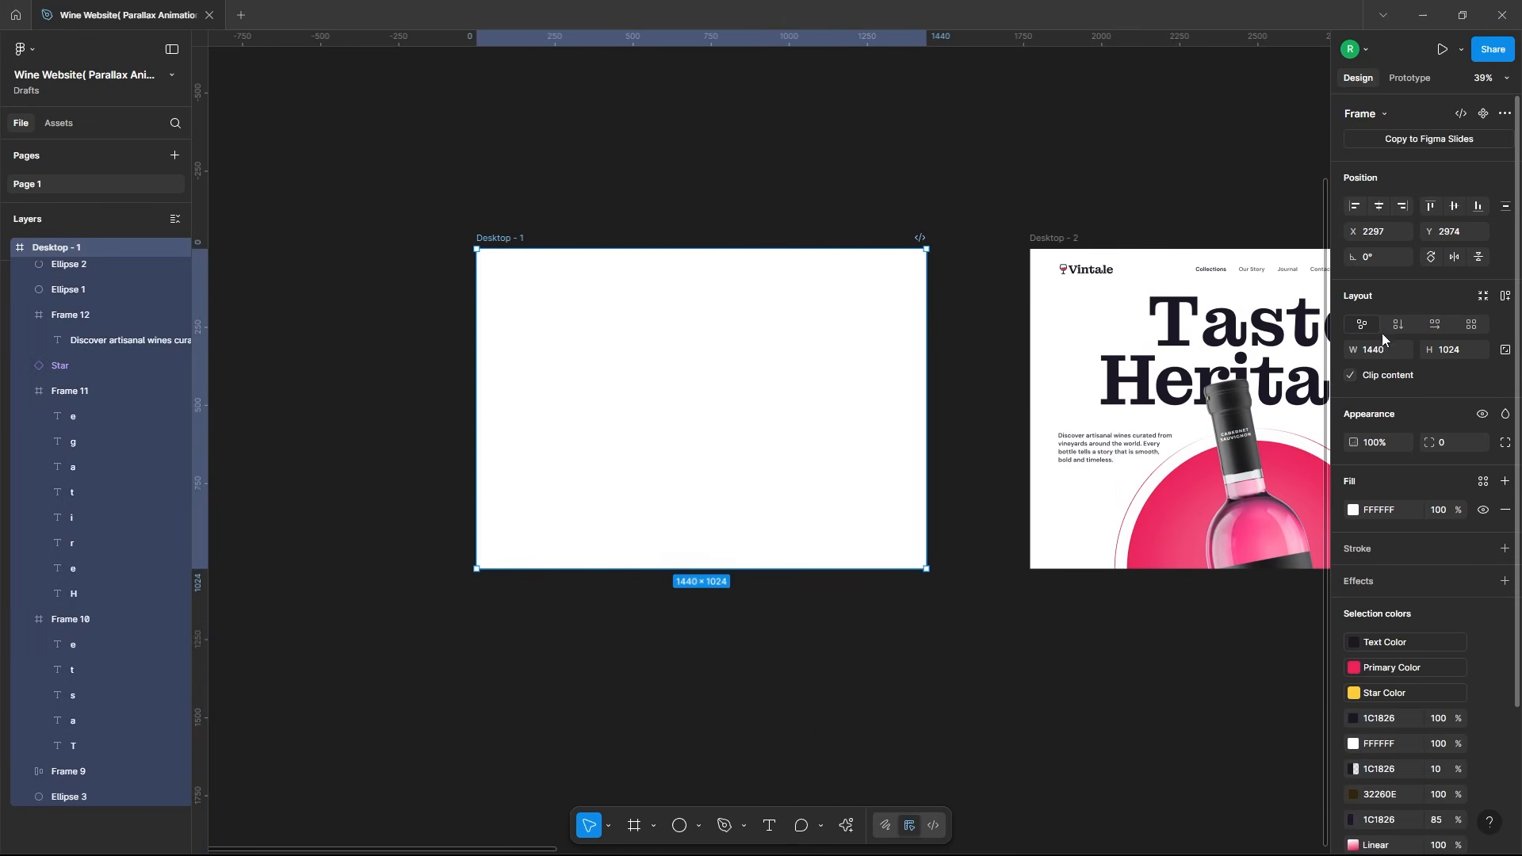
left_click(1351, 377)
scroll(744, 465, "down", 3)
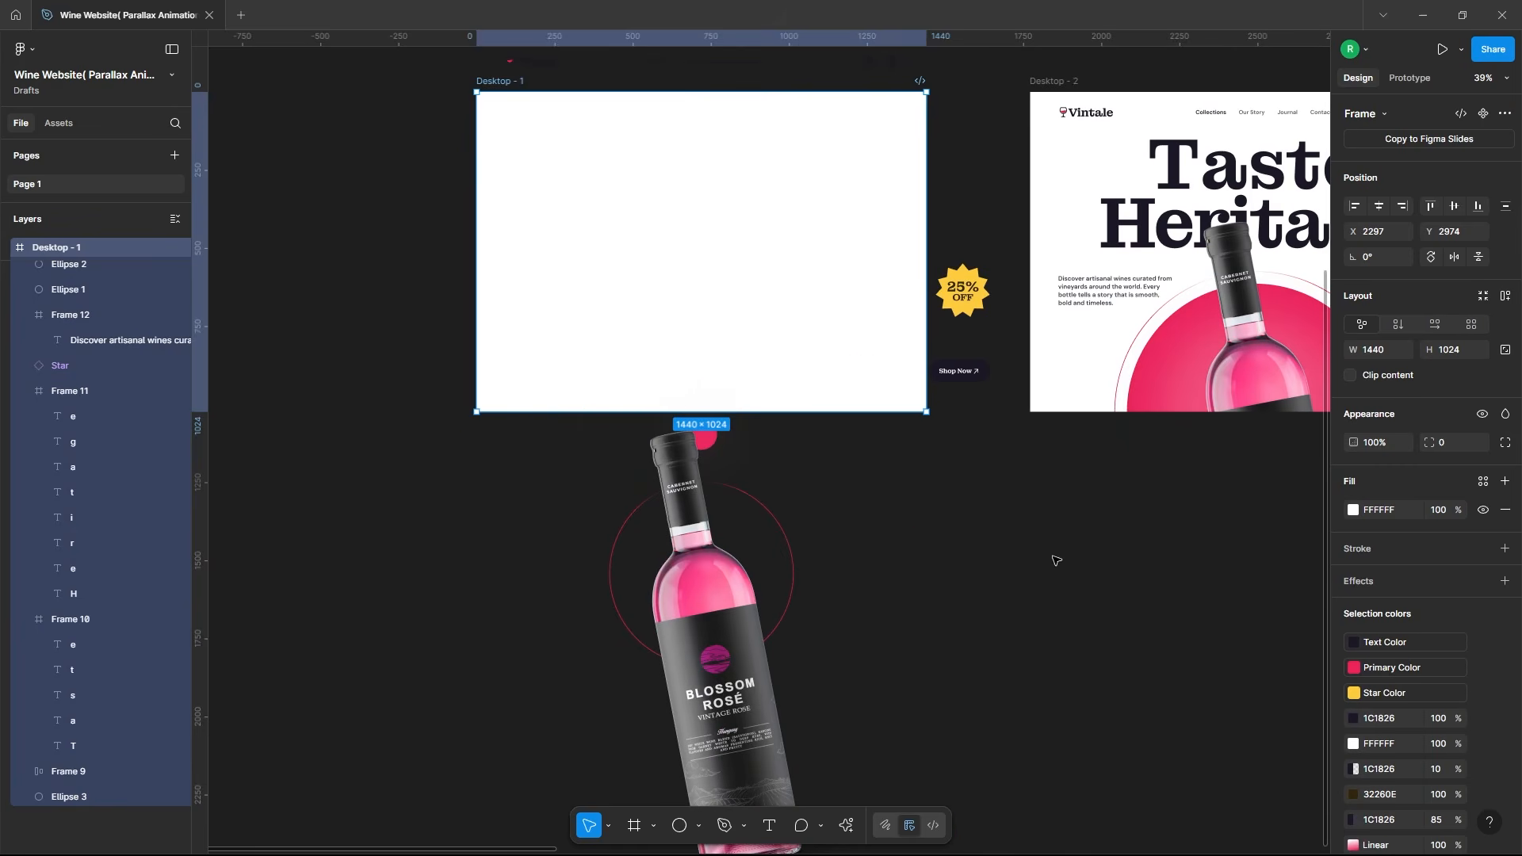
Step: Enlarge the blurred Ellipse 2 around its centre to 620 × 620 and move it below Desktop - 1 to Y 1076
left_click(725, 445)
scroll(103, 463, "up", 2)
left_click(103, 461)
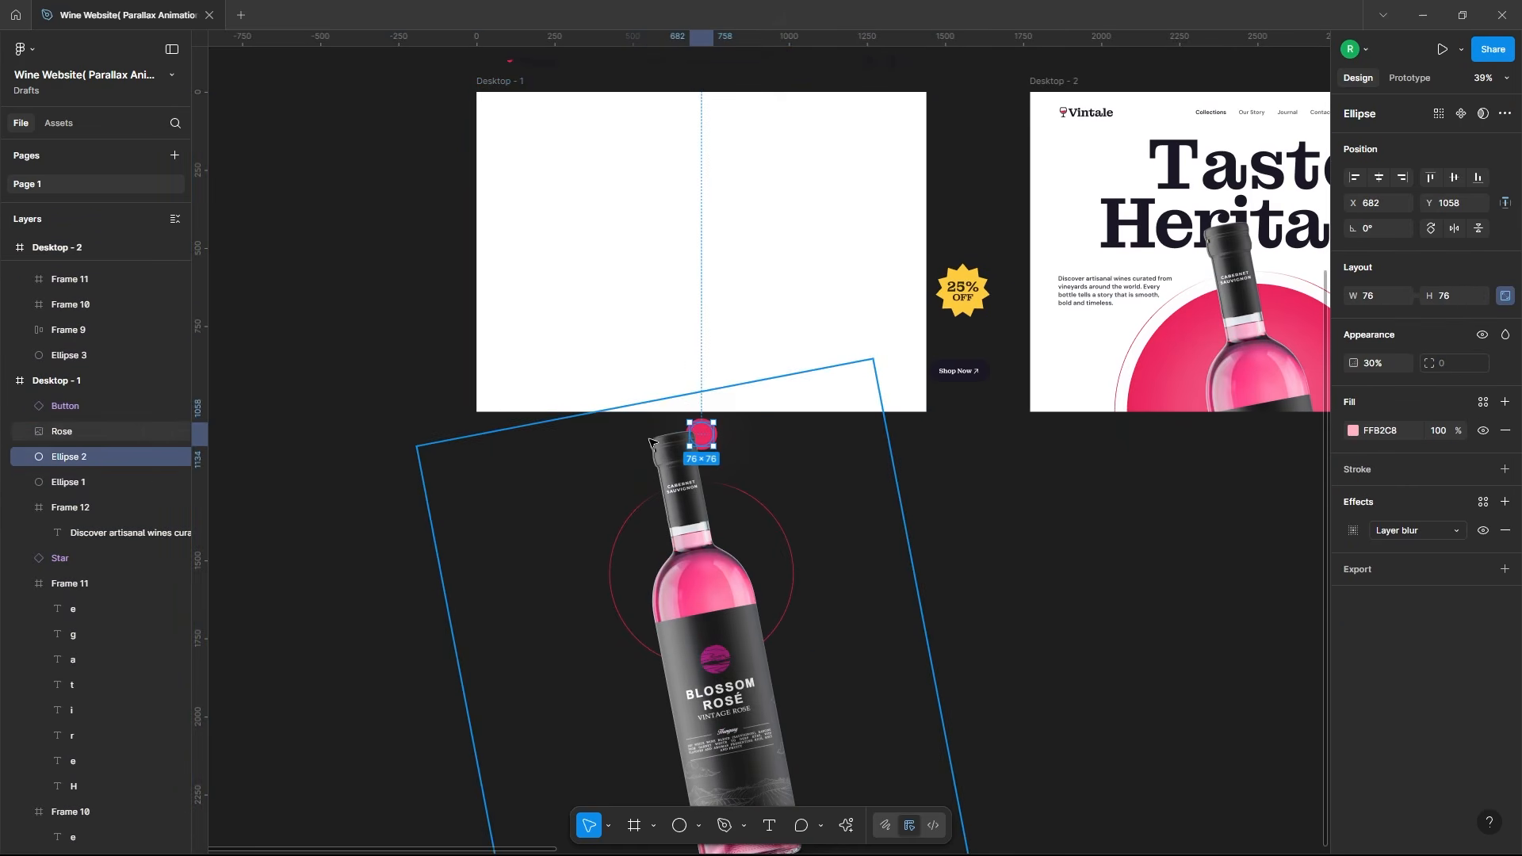
left_click_drag(715, 437, 798, 436)
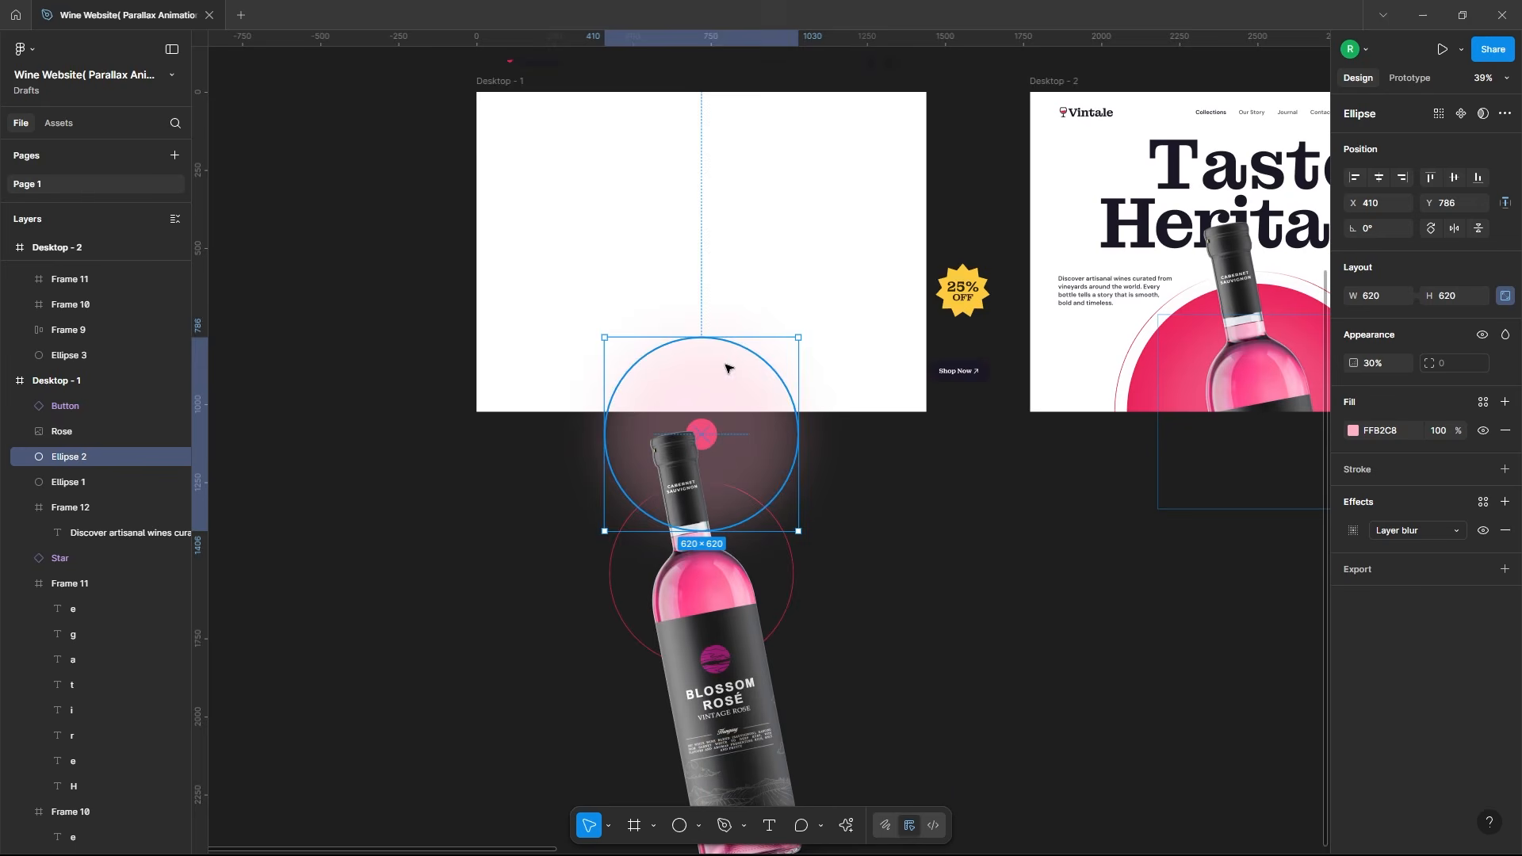
left_click_drag(728, 368, 728, 449)
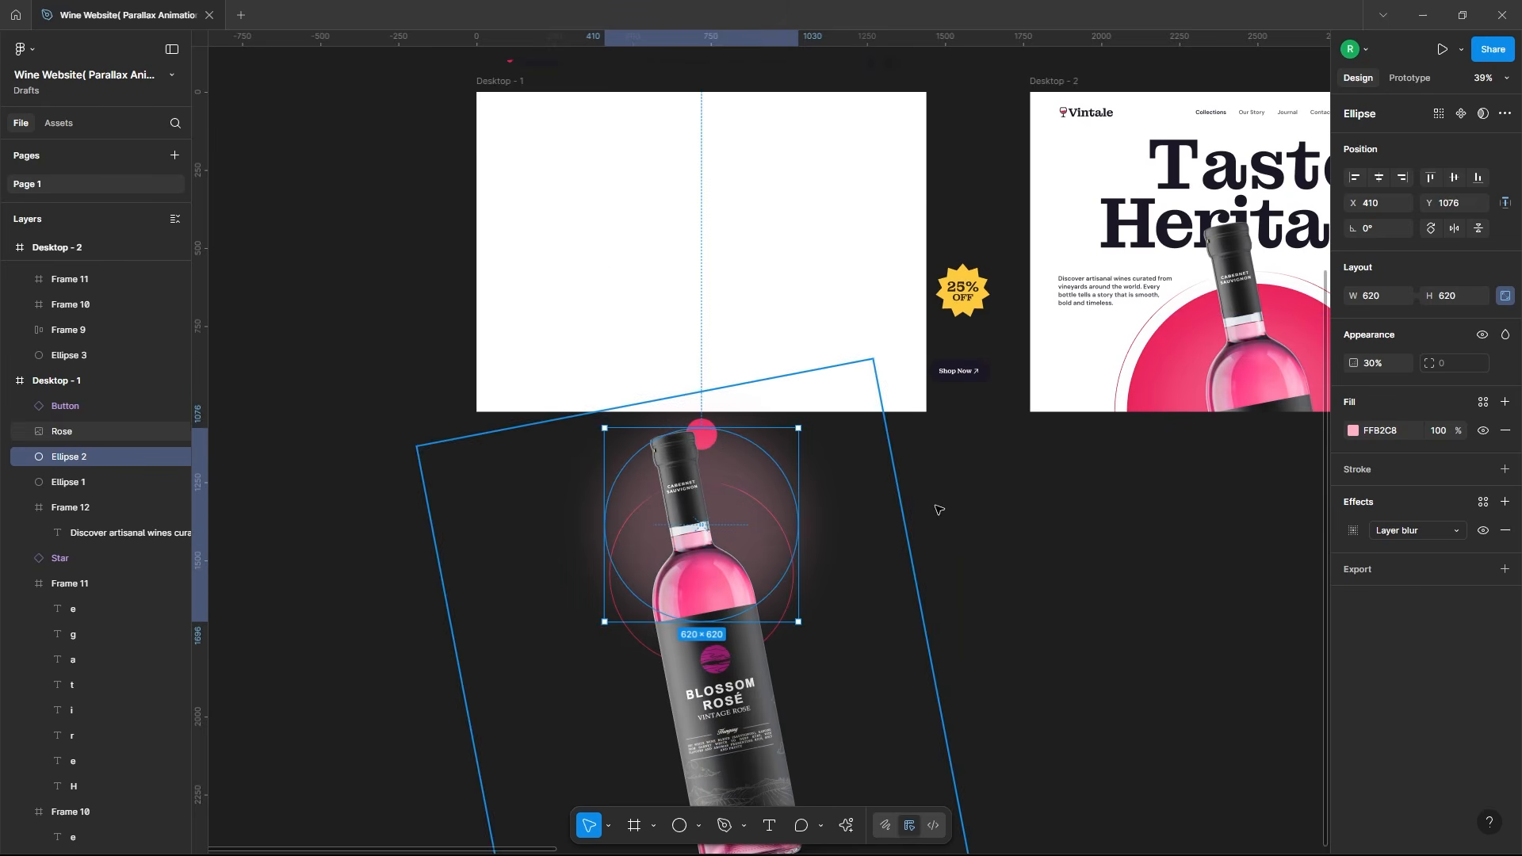
left_click(983, 551)
Step: Turn content clipping back on for Desktop - 1
left_click(483, 93)
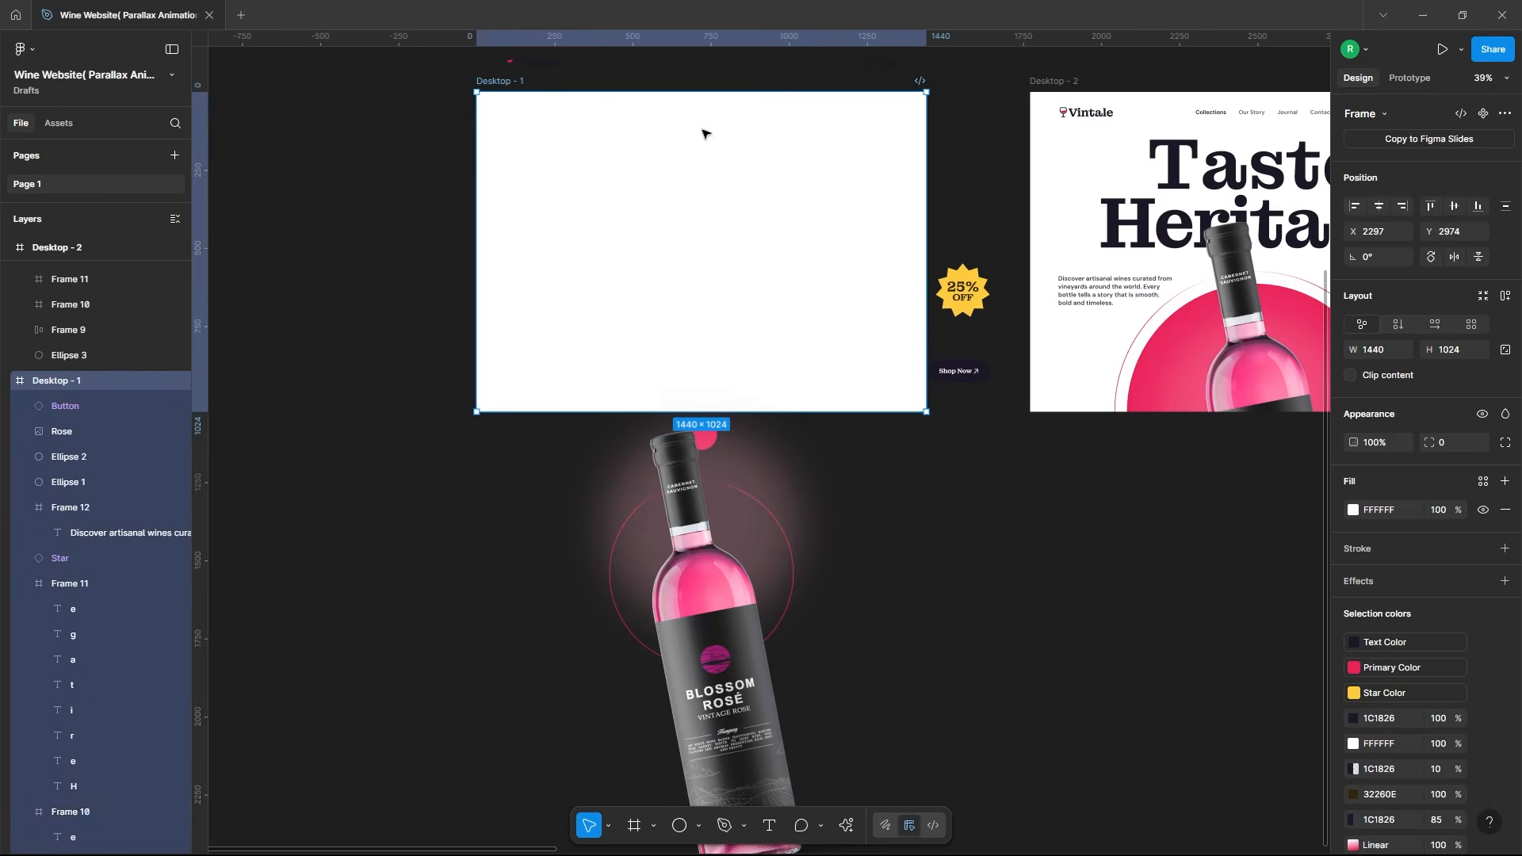
left_click(1351, 375)
left_click(1047, 586)
Step: Make Desktop - 1 a flow starting point in the prototype
scroll(472, 514, "down", 5)
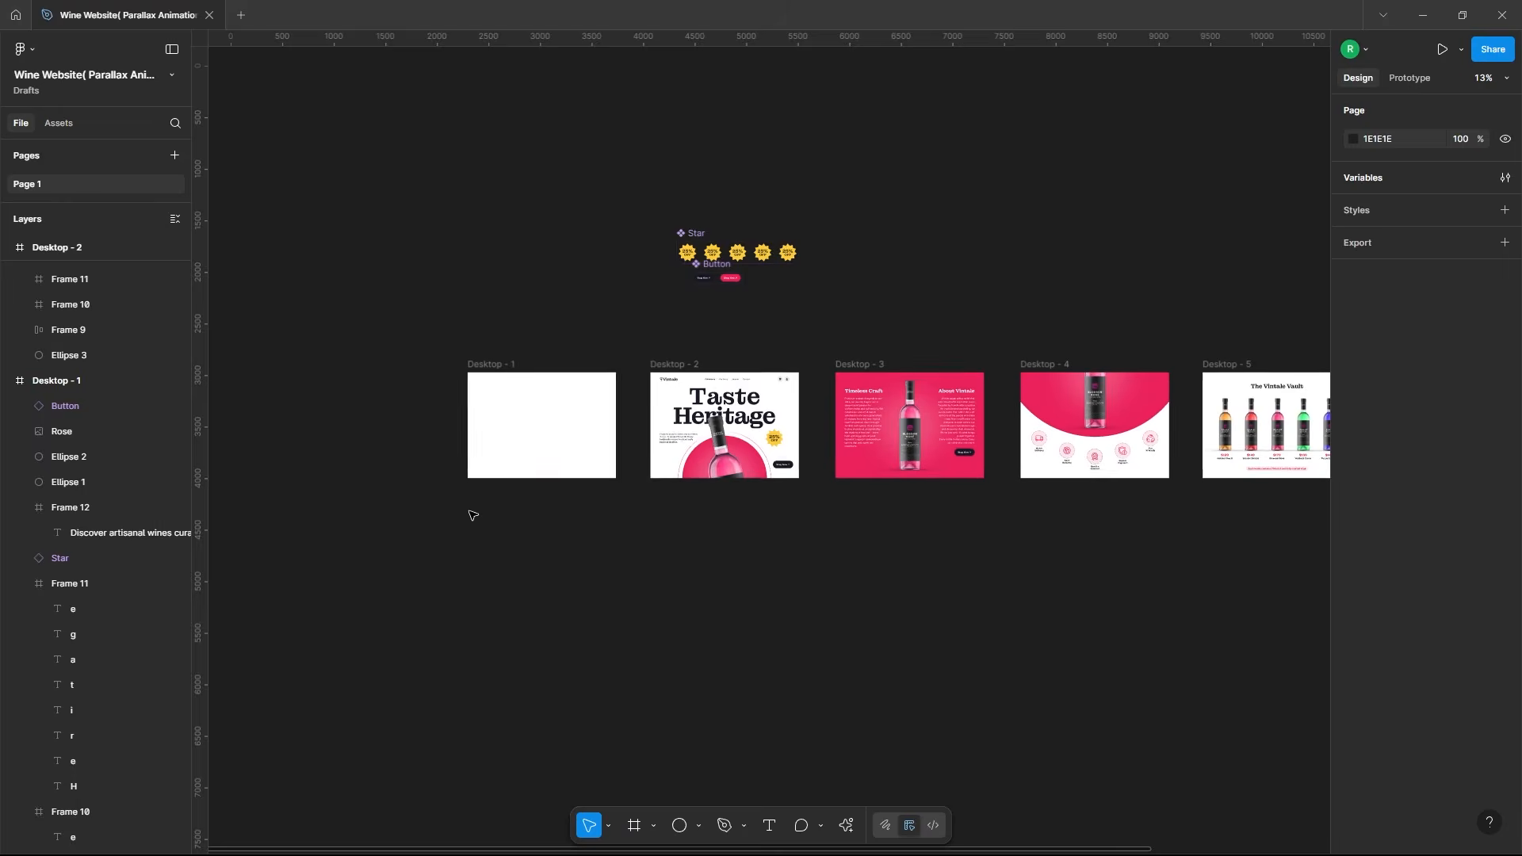
scroll(546, 552, "up", 1)
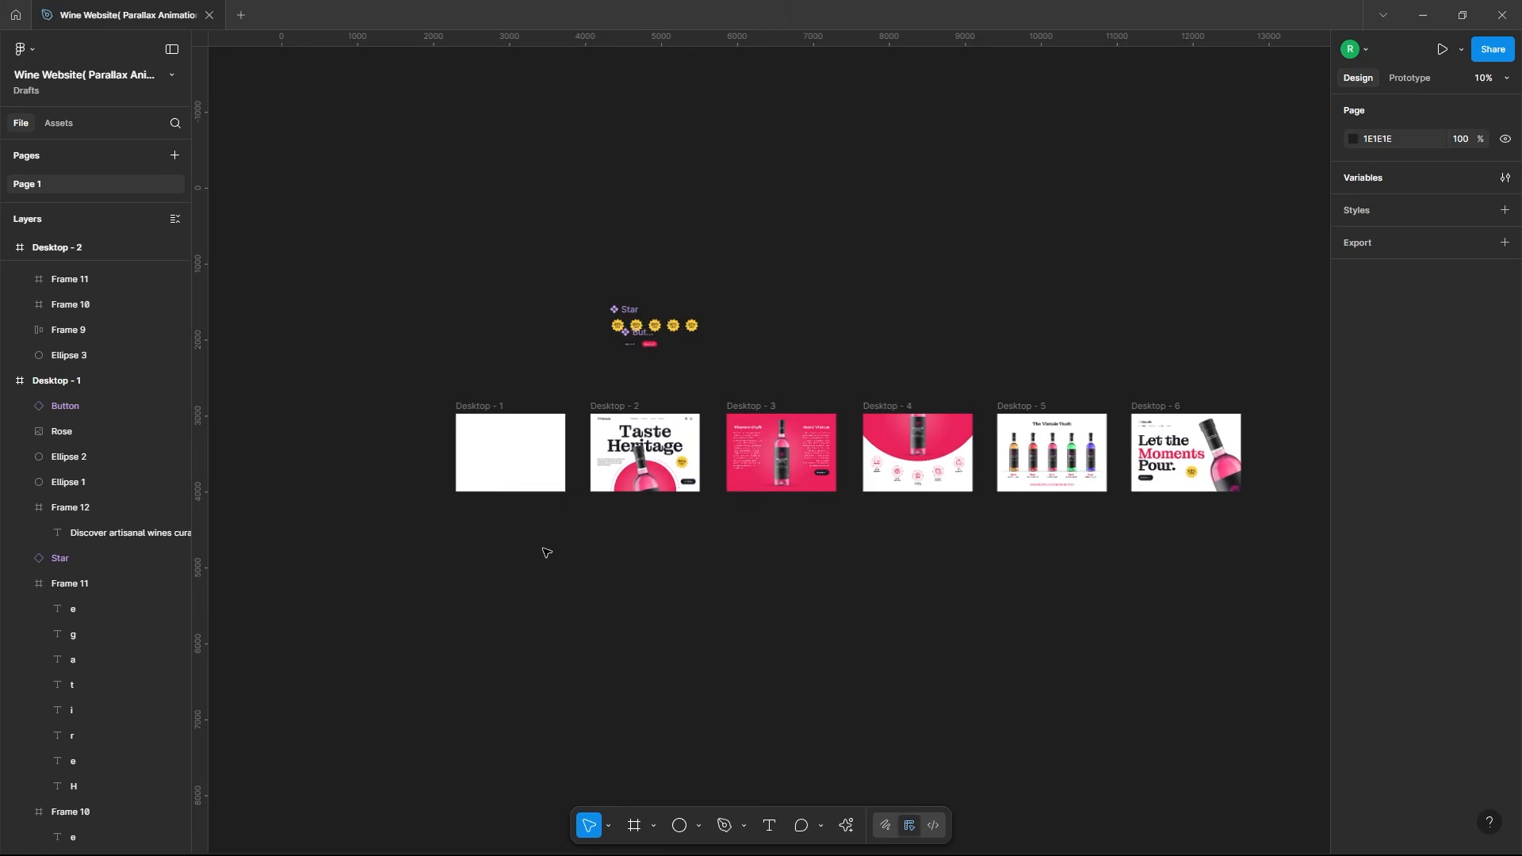
left_click(476, 406)
left_click(1414, 78)
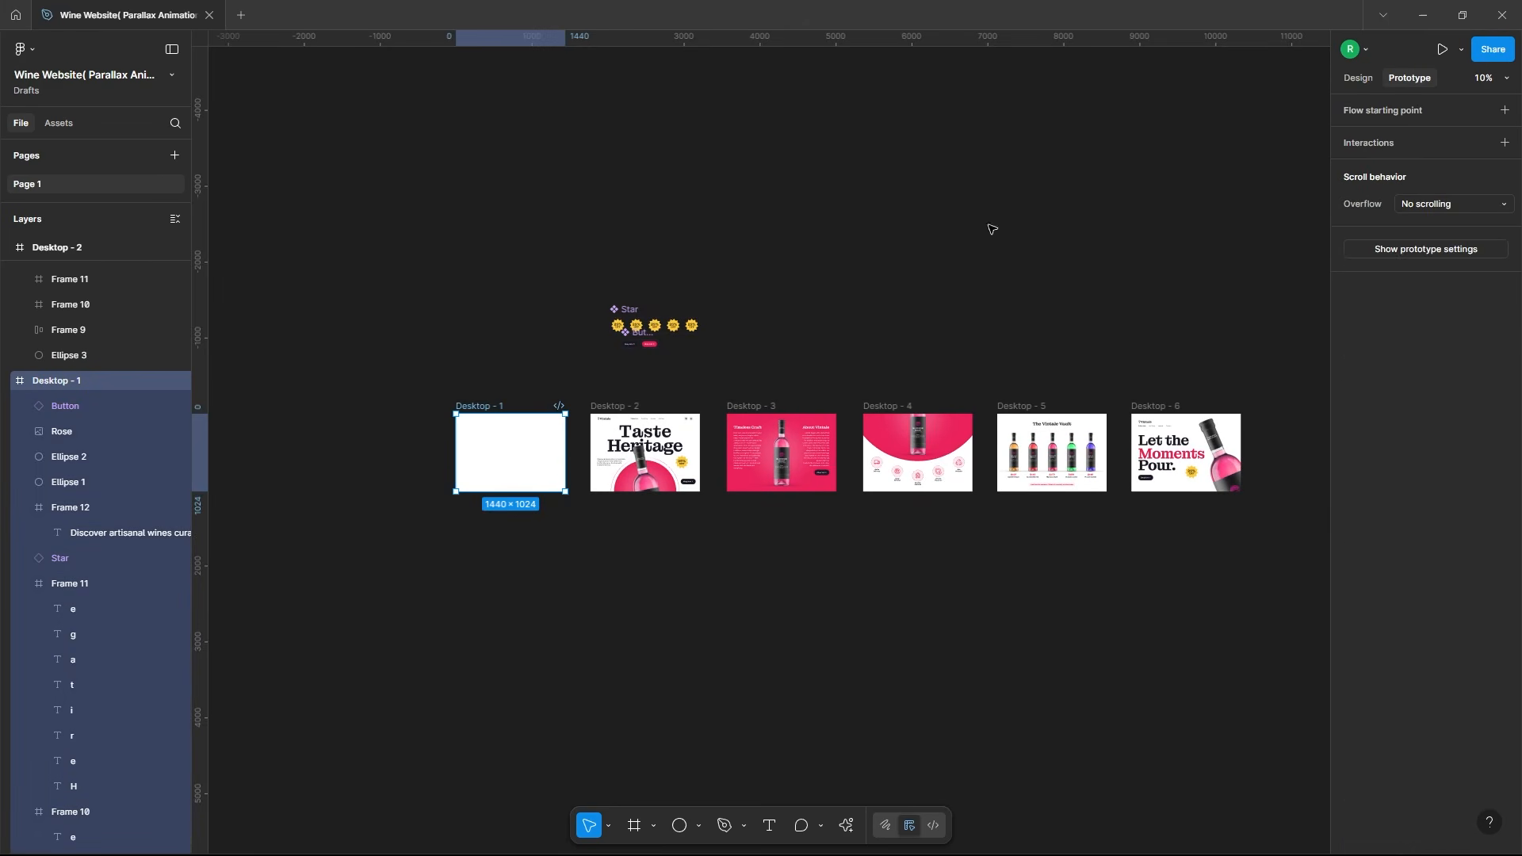
left_click(1505, 111)
Step: Link Desktop - 1 to Desktop - 2 with a prototype interaction triggered after a 200 ms delay
scroll(587, 472, "up", 3)
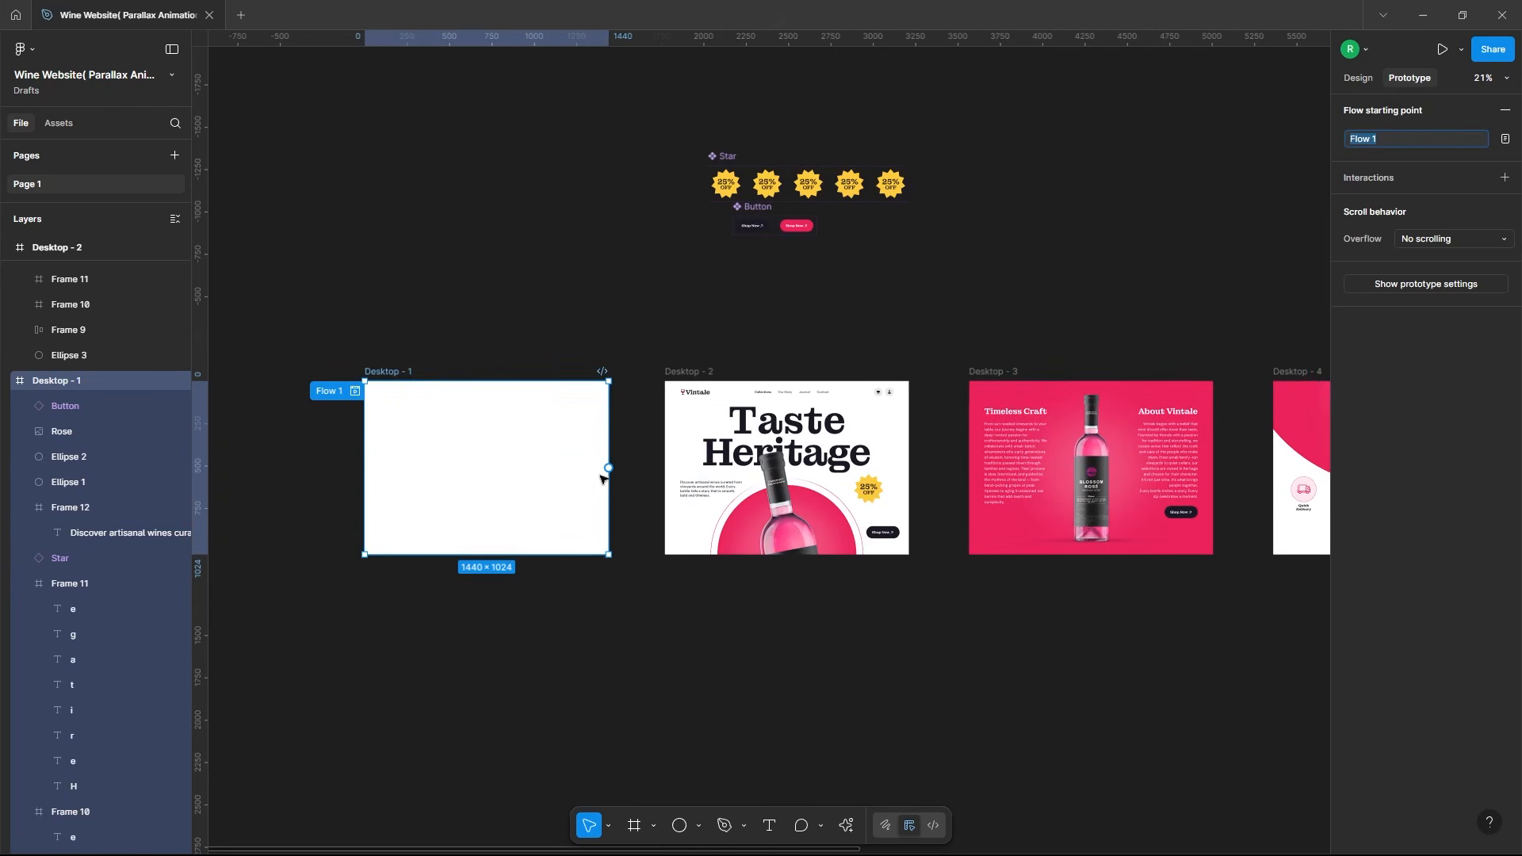
left_click_drag(608, 468, 737, 455)
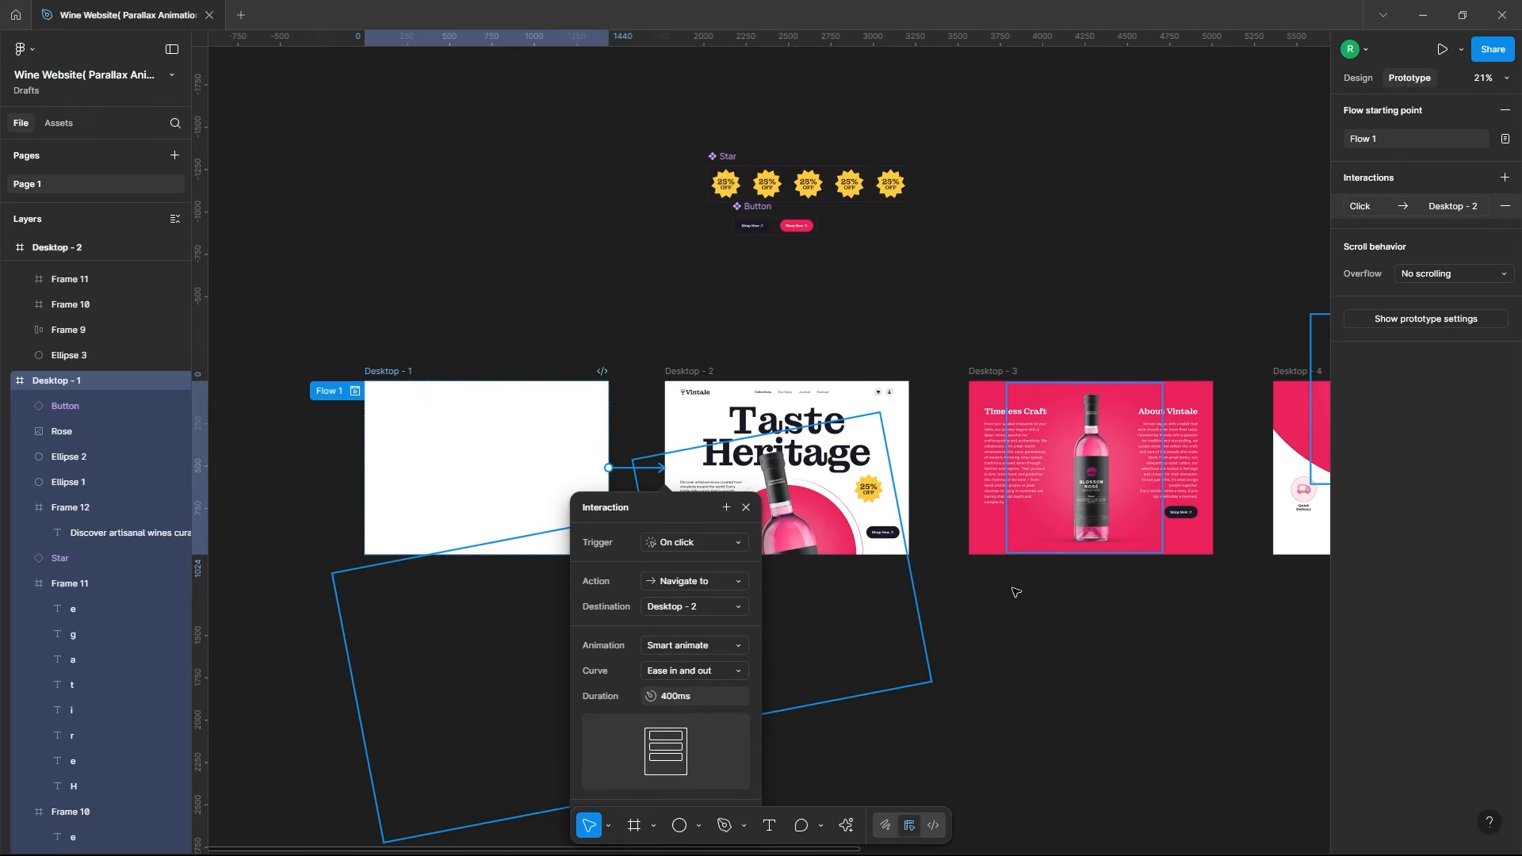
scroll(1023, 587, "down", 4)
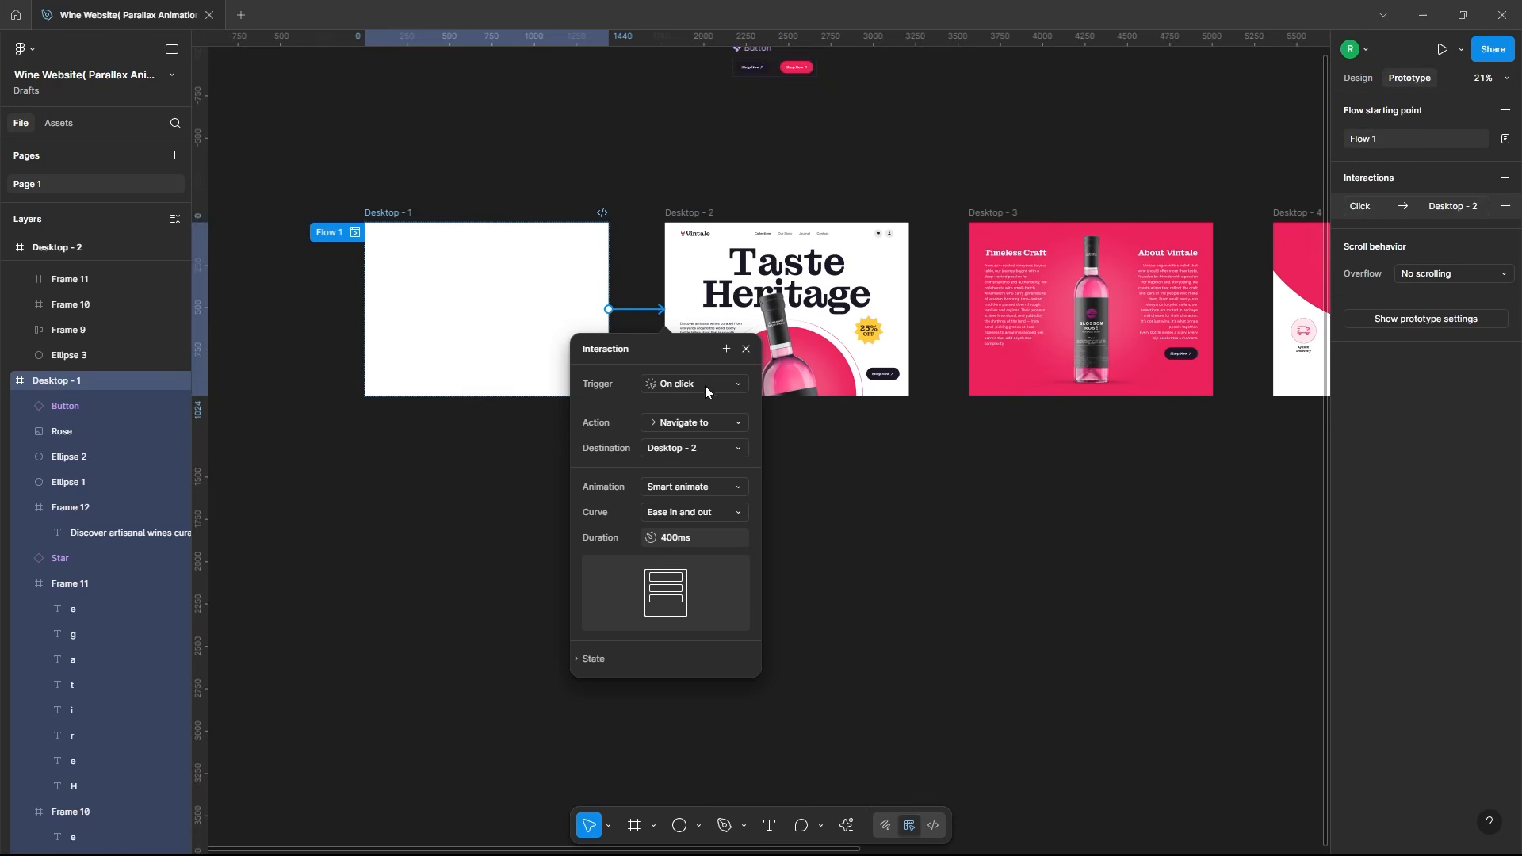
left_click(705, 384)
left_click(713, 581)
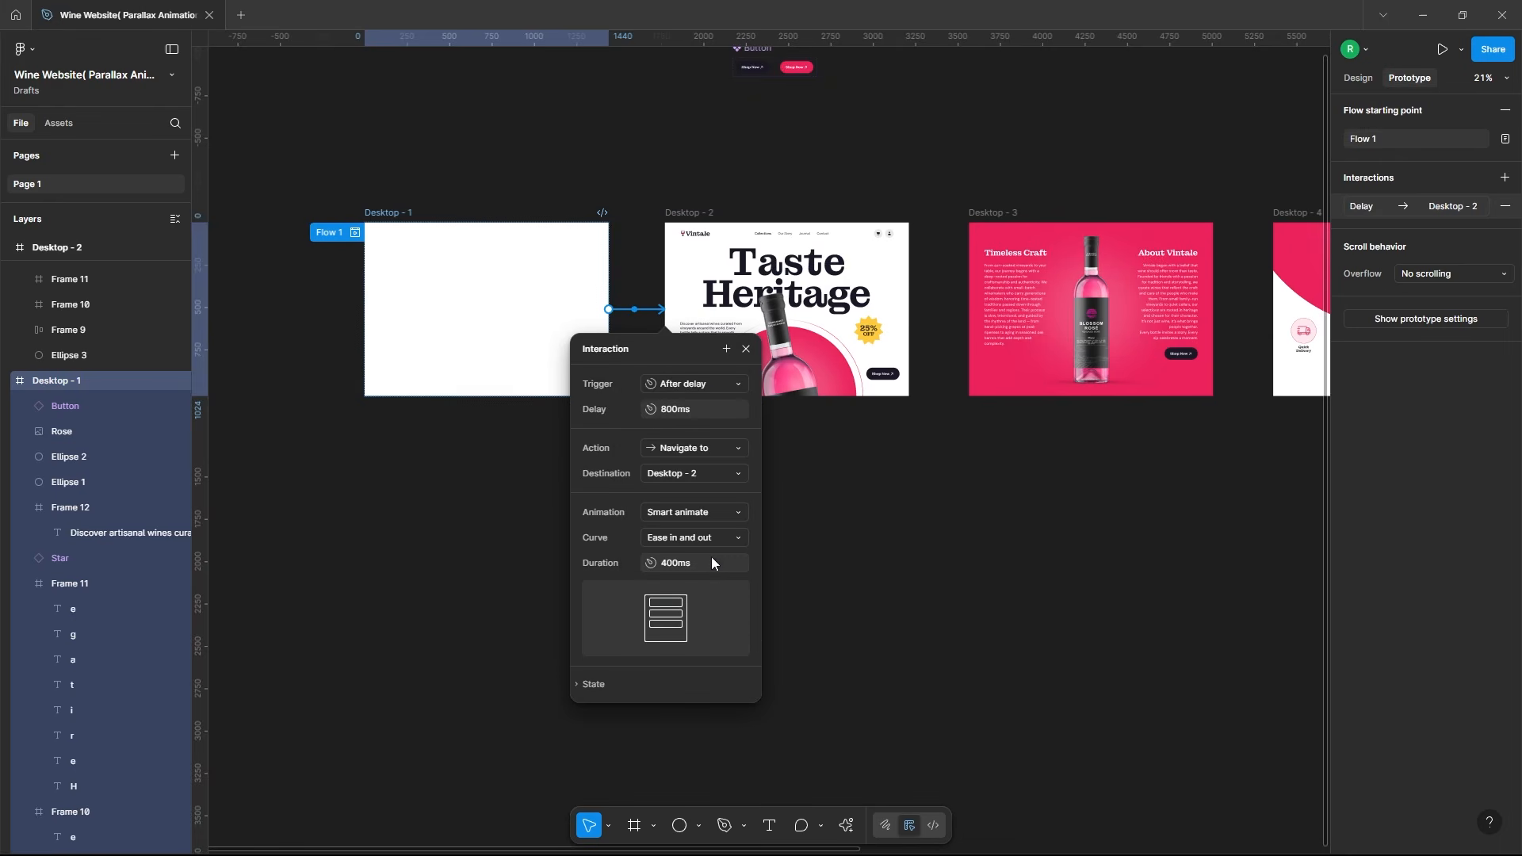
left_click(687, 412)
type("200")
key("Return")
Step: Give the transition a custom bezier curve of 0.76, -0.01, 0.17, 0.99 and a duration of 1500 ms
left_click(725, 538)
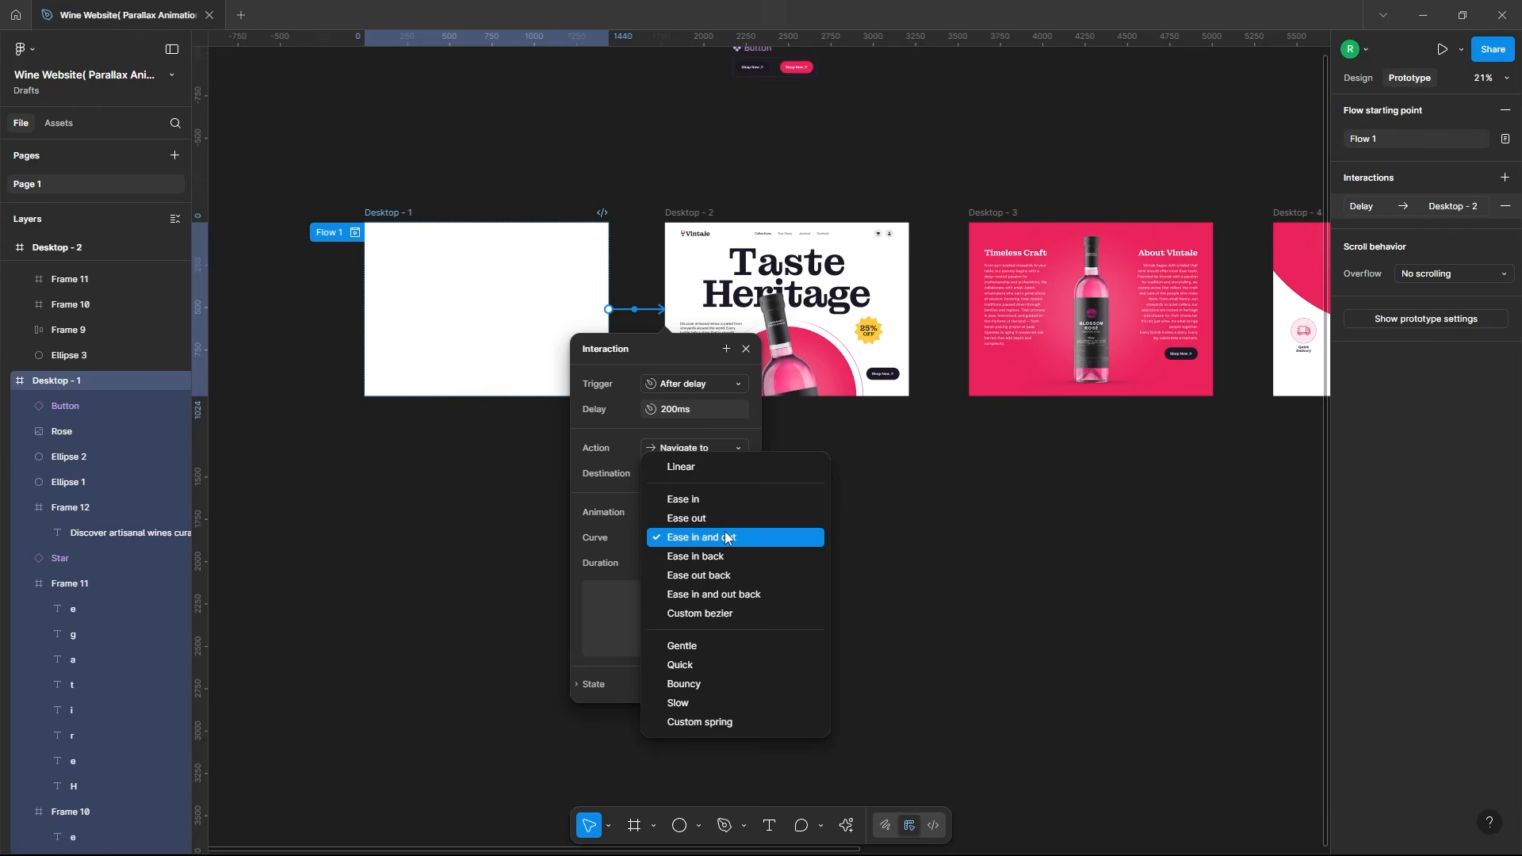
left_click(726, 613)
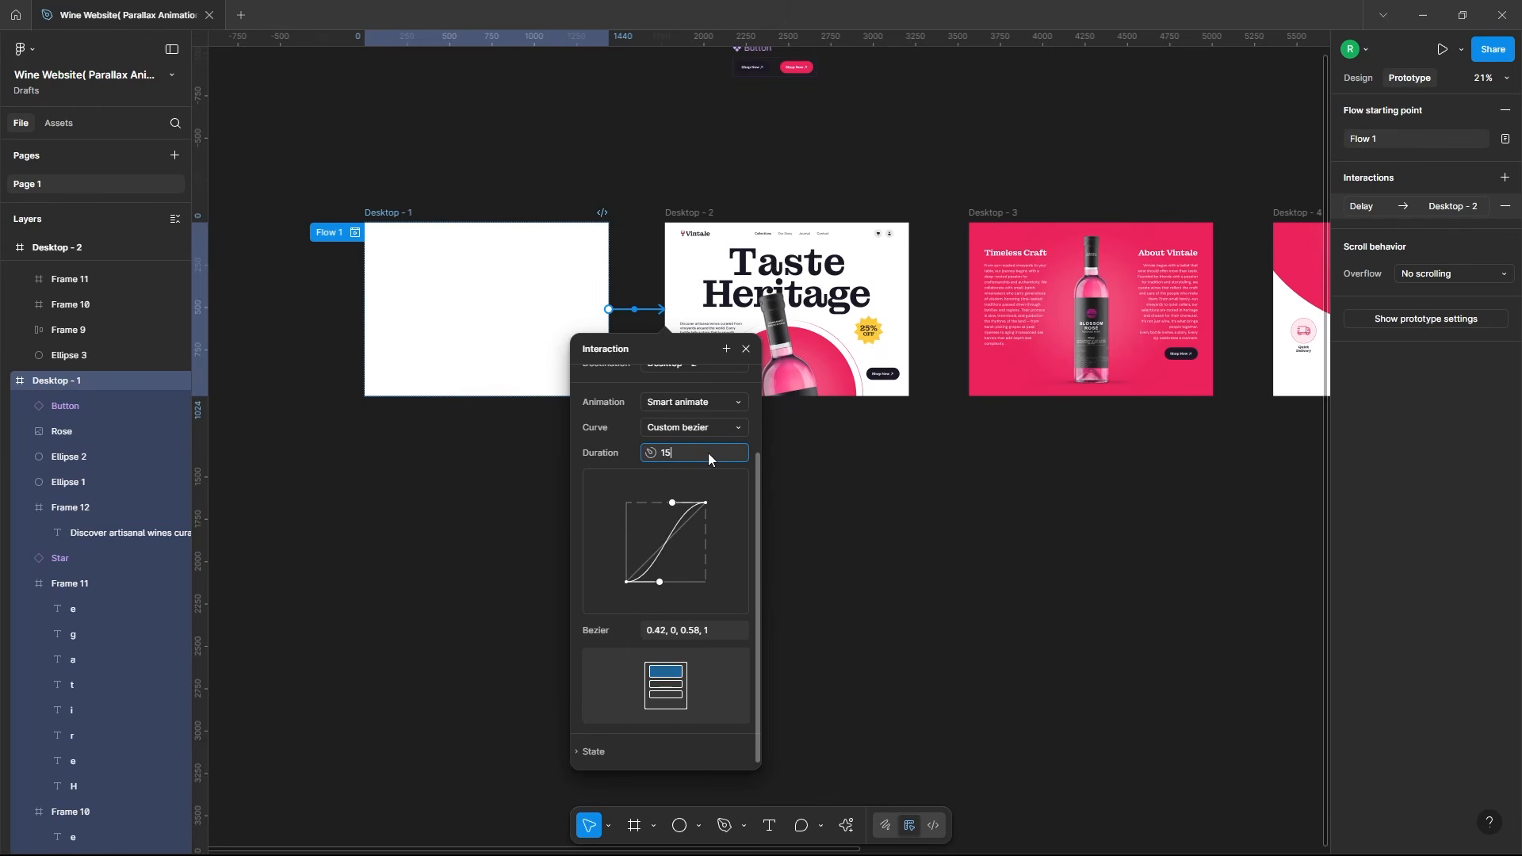
type("1500")
key("Return")
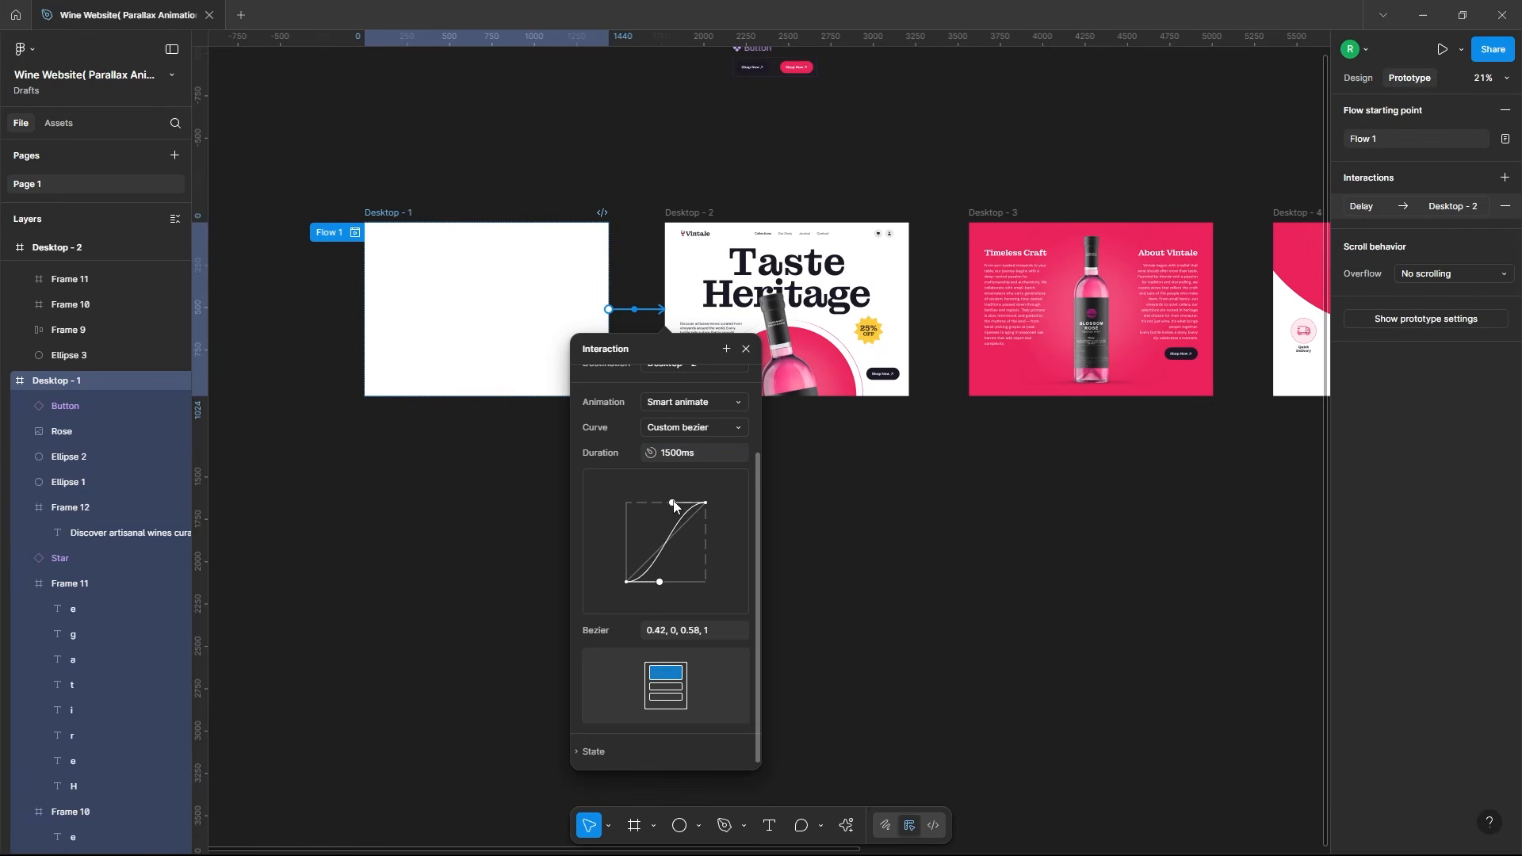
left_click_drag(635, 504, 640, 503)
left_click_drag(660, 582, 687, 583)
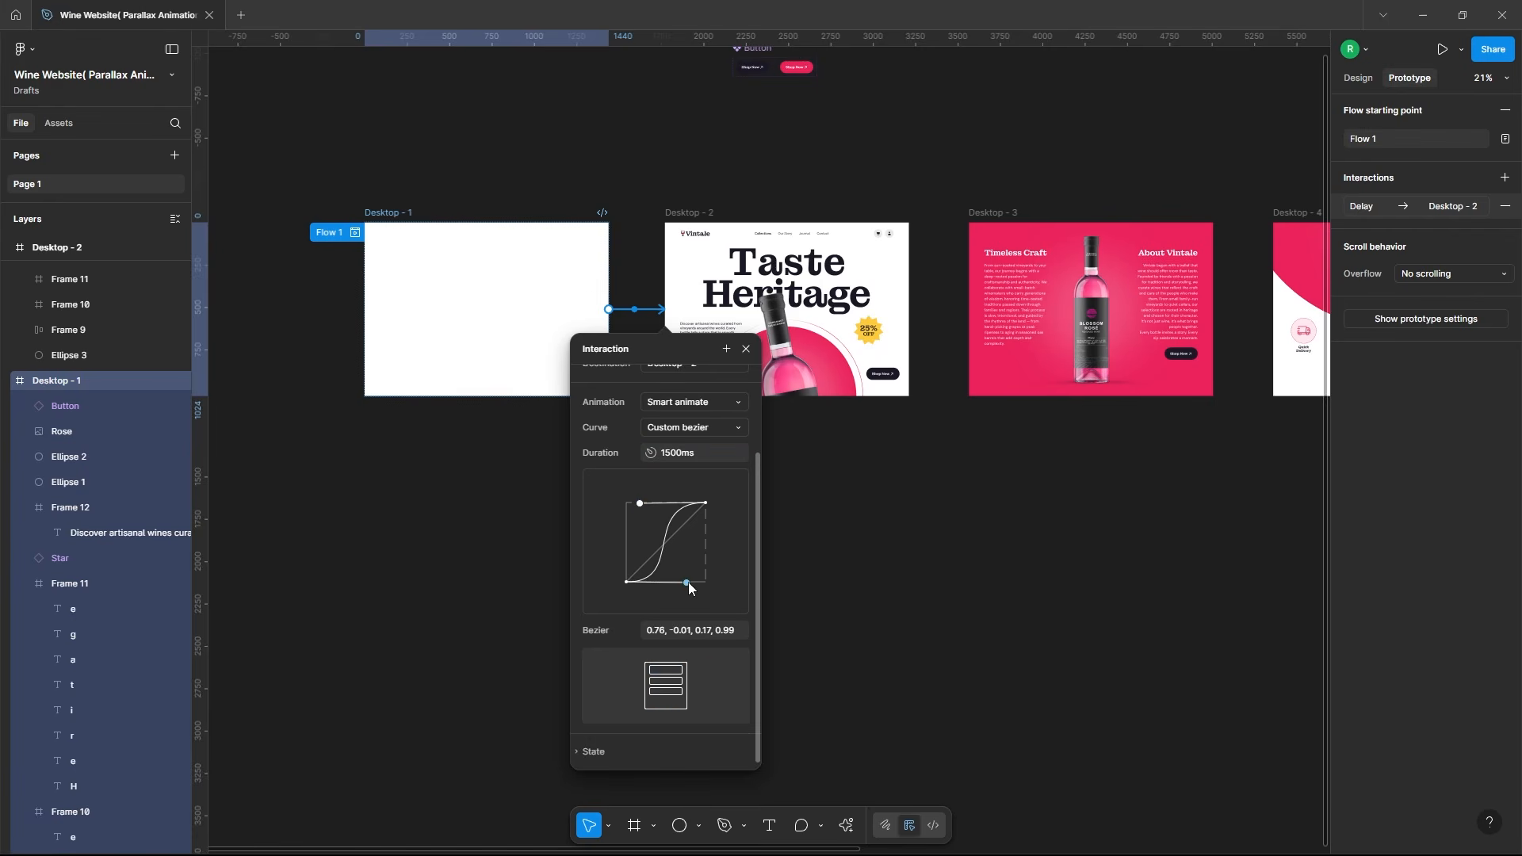
Step: Link Desktop - 2 to Desktop - 3 with a prototype interaction triggered on drag
left_click(746, 348)
scroll(466, 520, "right", 5)
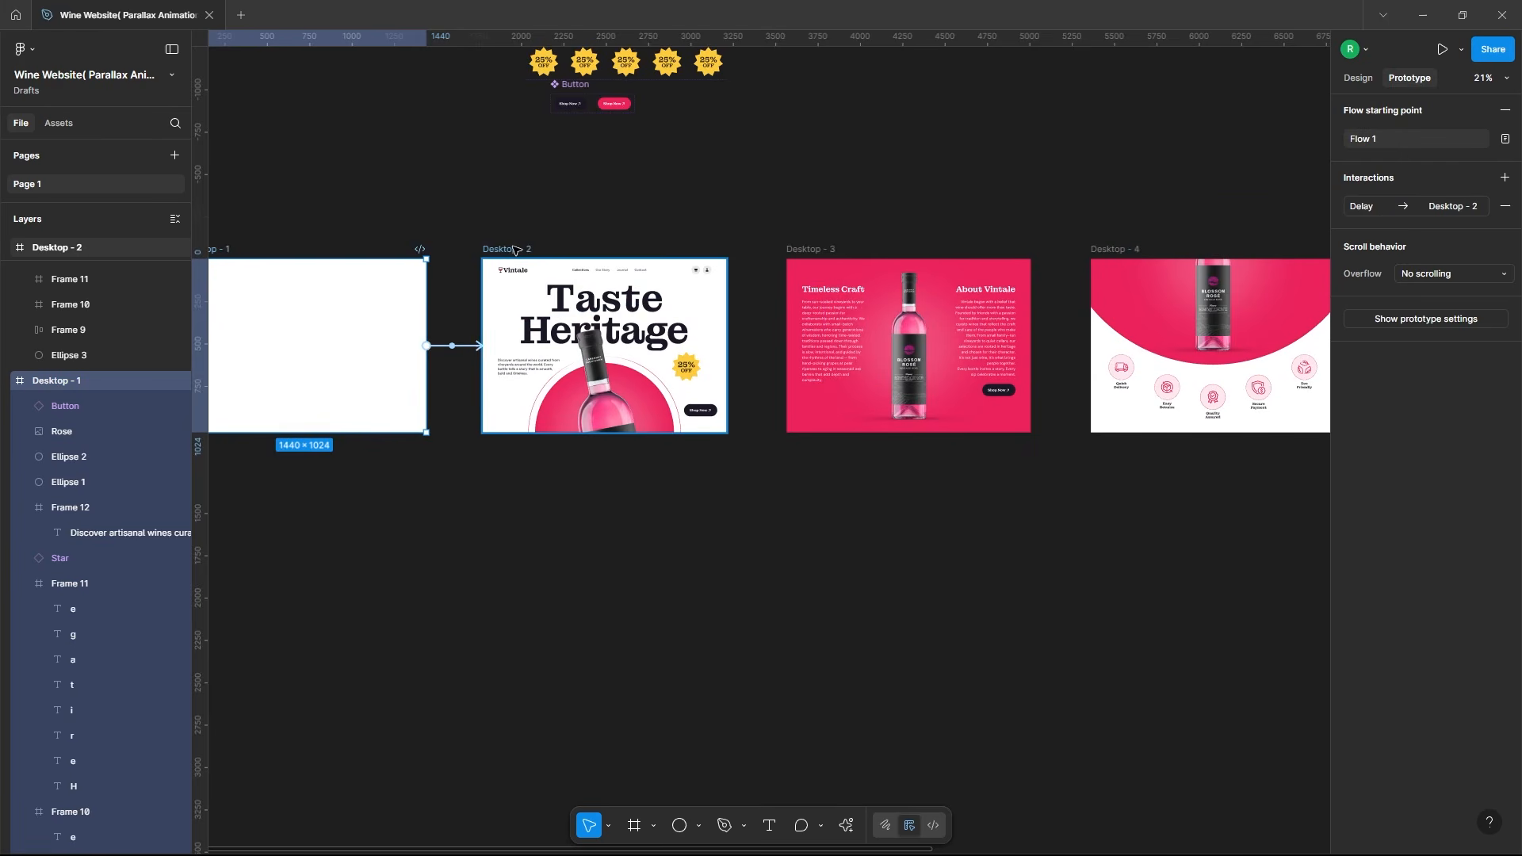
left_click(515, 250)
left_click_drag(873, 340, 872, 341)
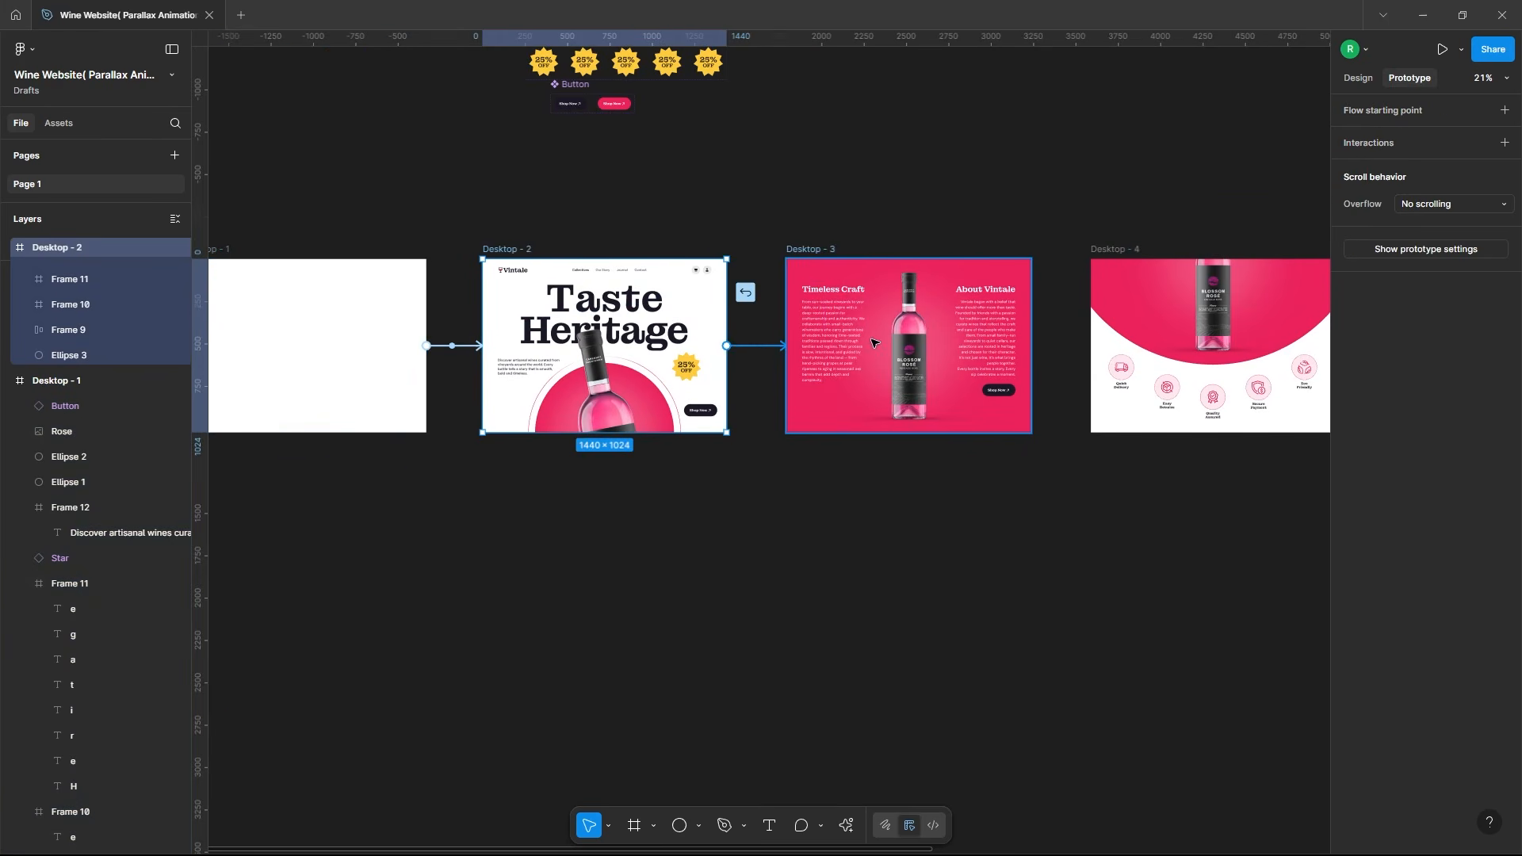
left_click(826, 420)
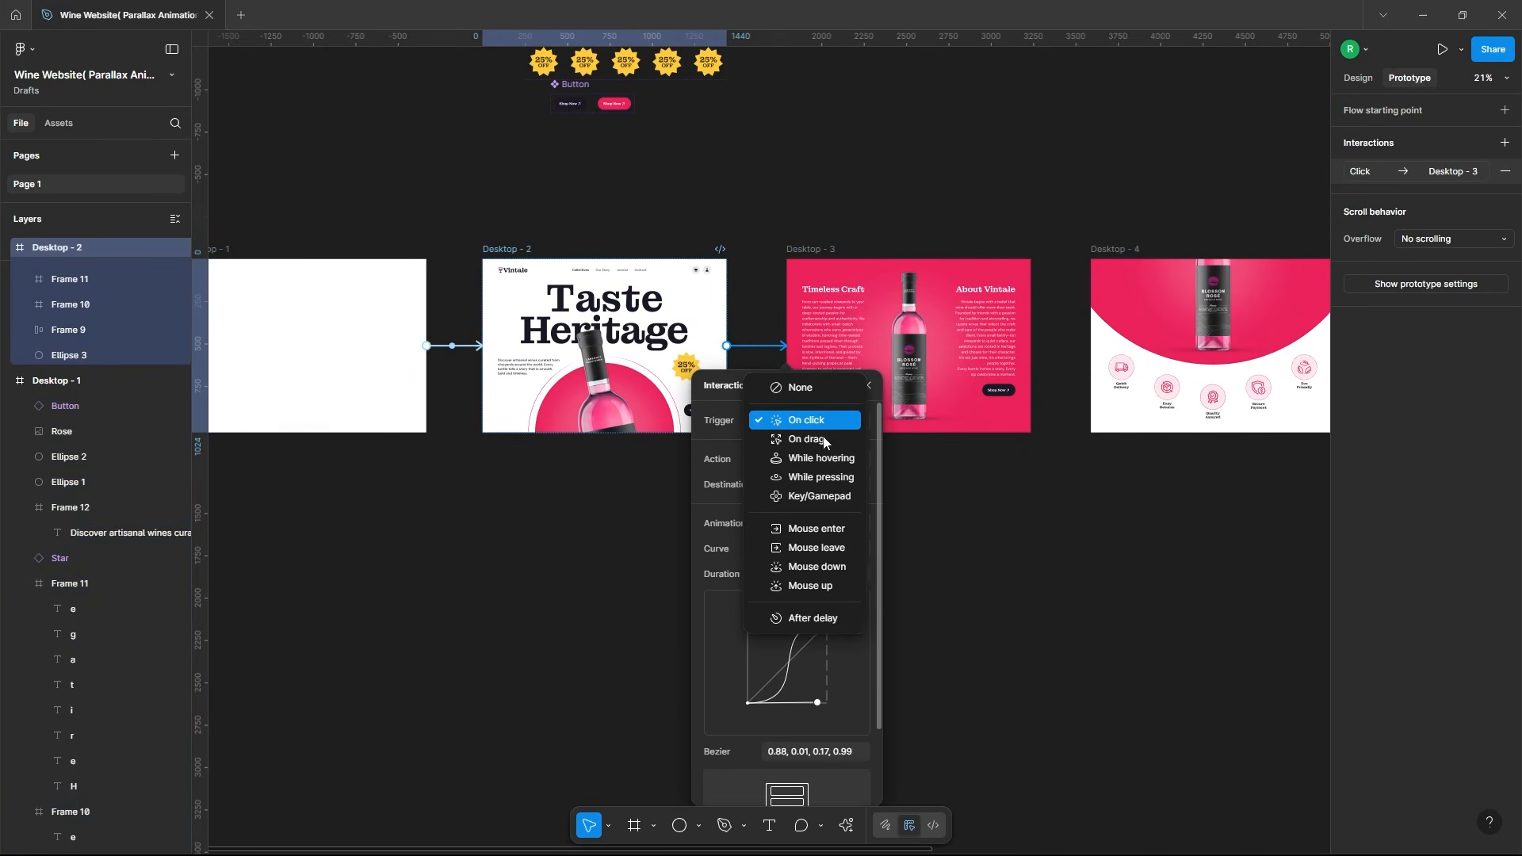
left_click(823, 439)
scroll(943, 462, "down", 1)
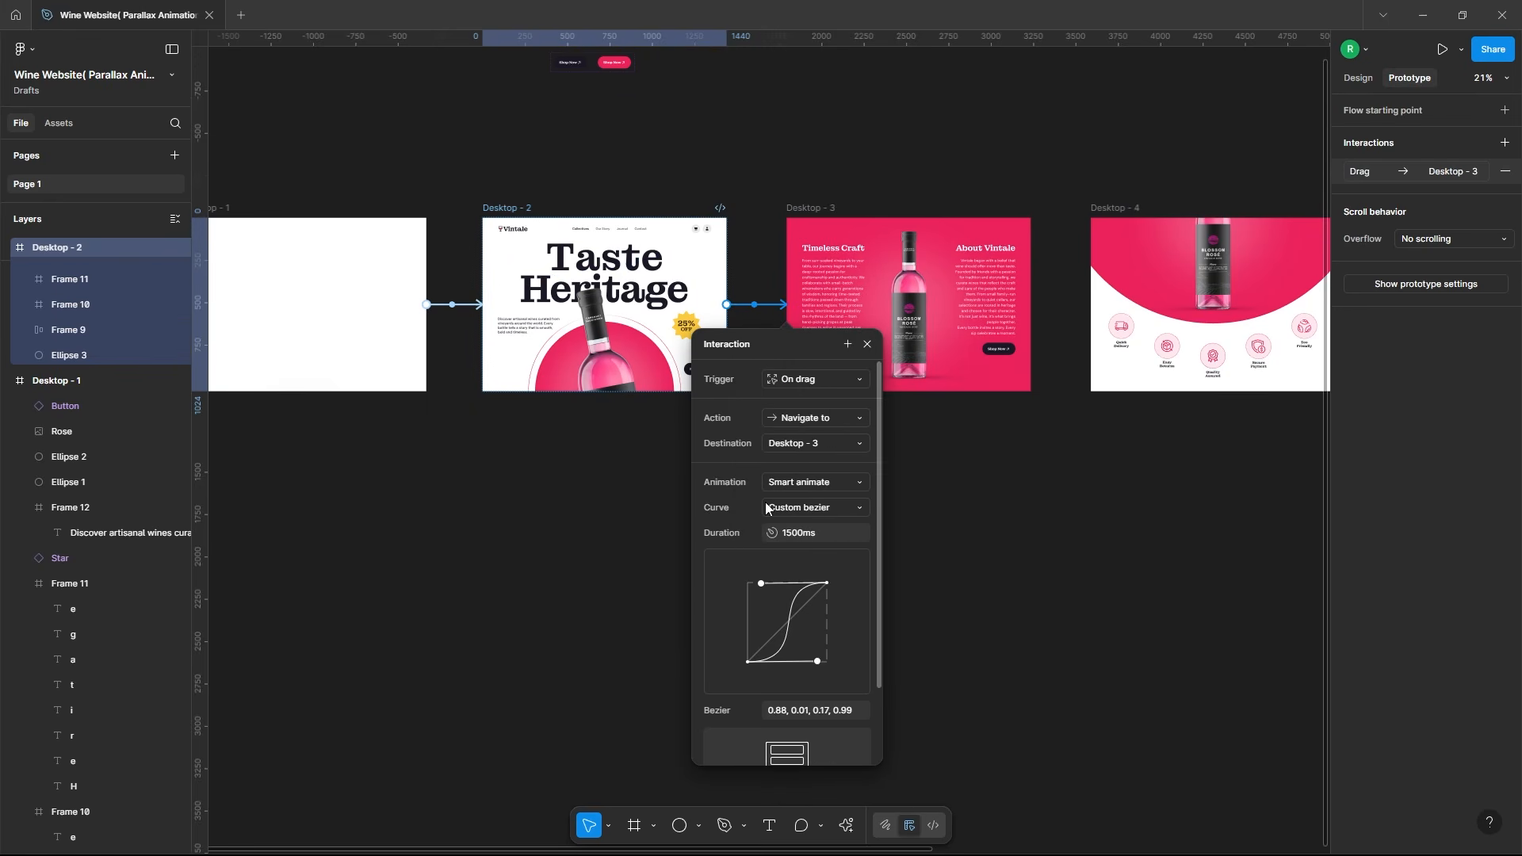
scroll(791, 460, "down", 3)
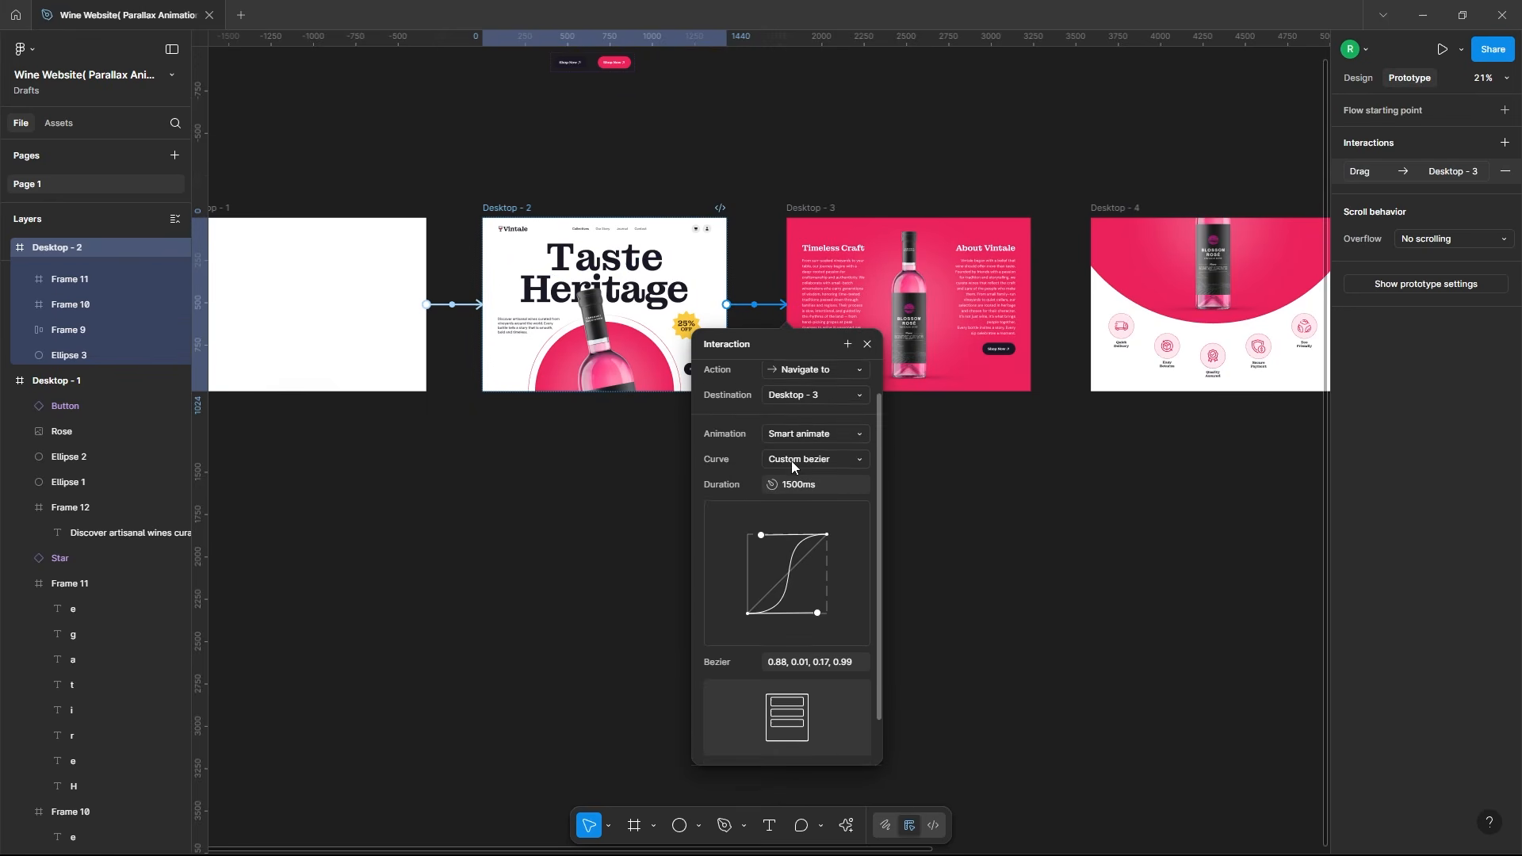
Step: Link Desktop - 3 to Desktop - 4 with a prototype interaction triggered on drag
left_click(818, 210)
left_click_drag(1030, 304, 1126, 301)
scroll(1105, 404, "up", 2)
left_click(1118, 379)
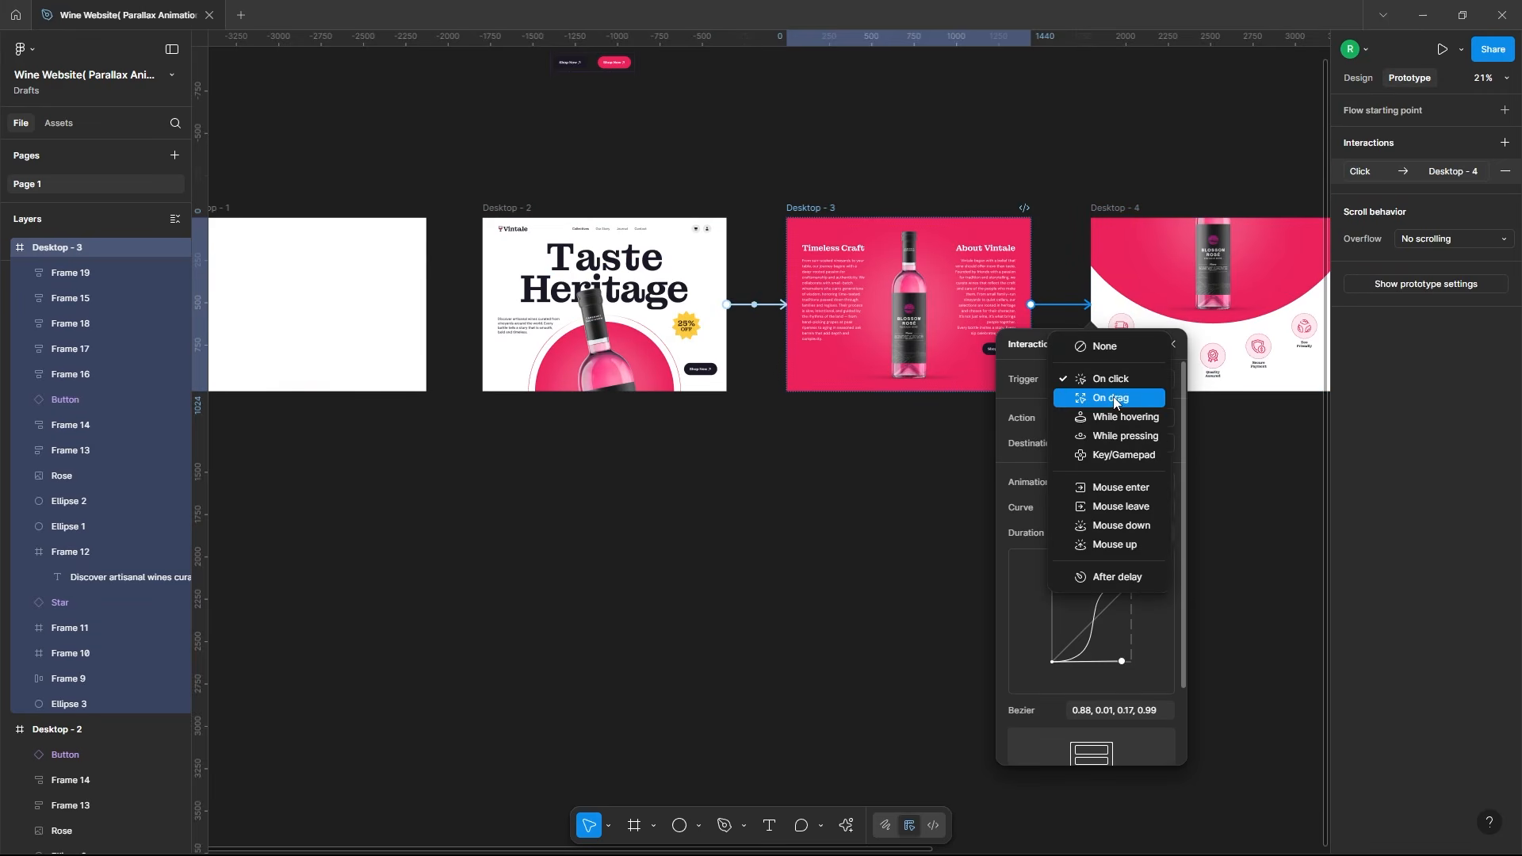
left_click(1113, 398)
left_click(745, 507)
Step: Link Desktop - 4 to Desktop - 5 with a prototype interaction triggered on drag
scroll(621, 494, "down", 2)
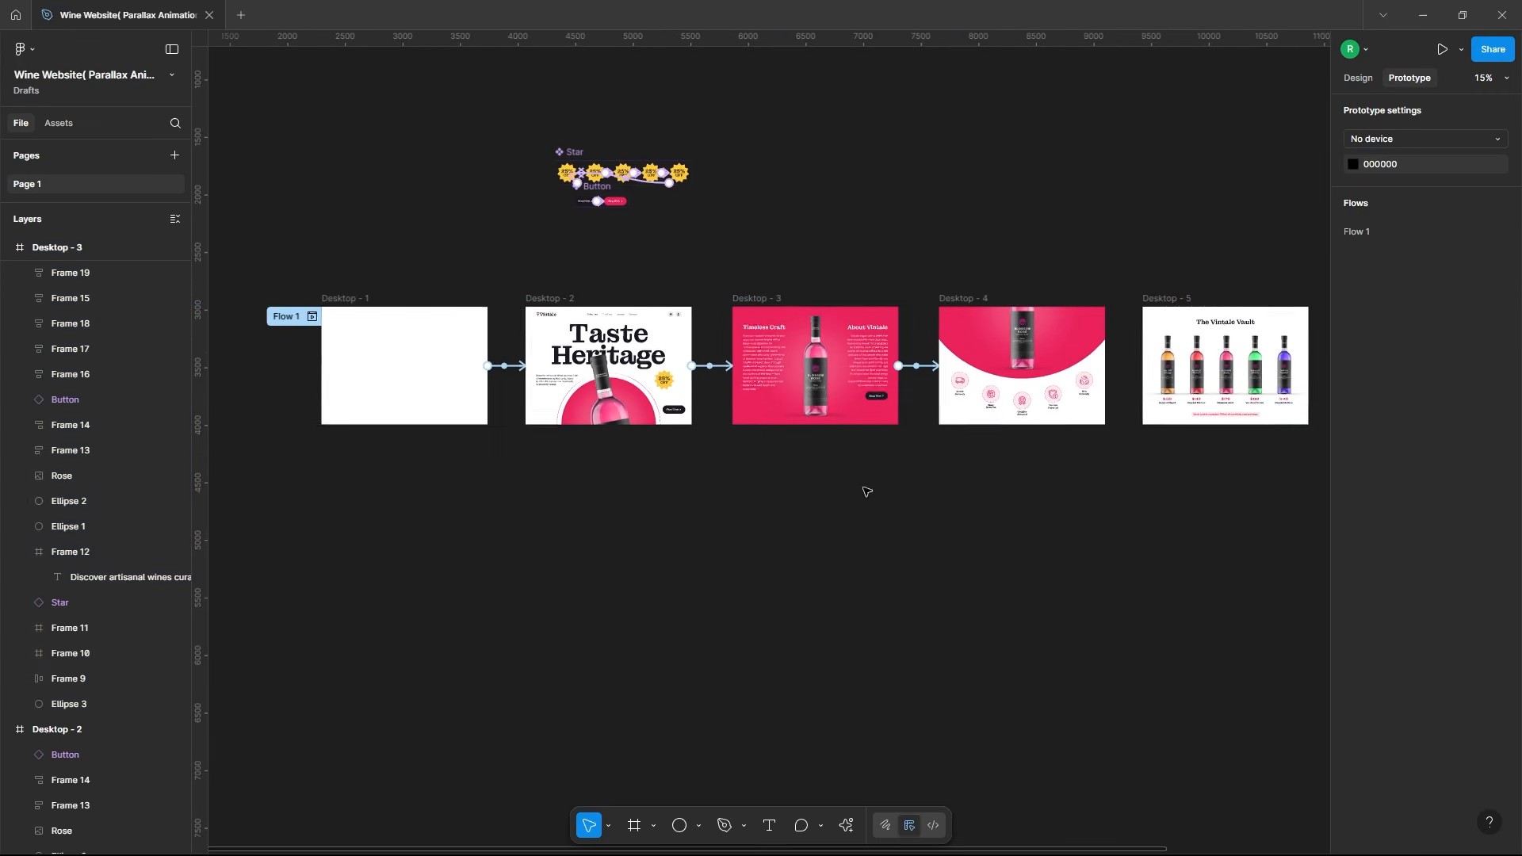
scroll(1243, 420, "up", 3)
left_click(700, 195)
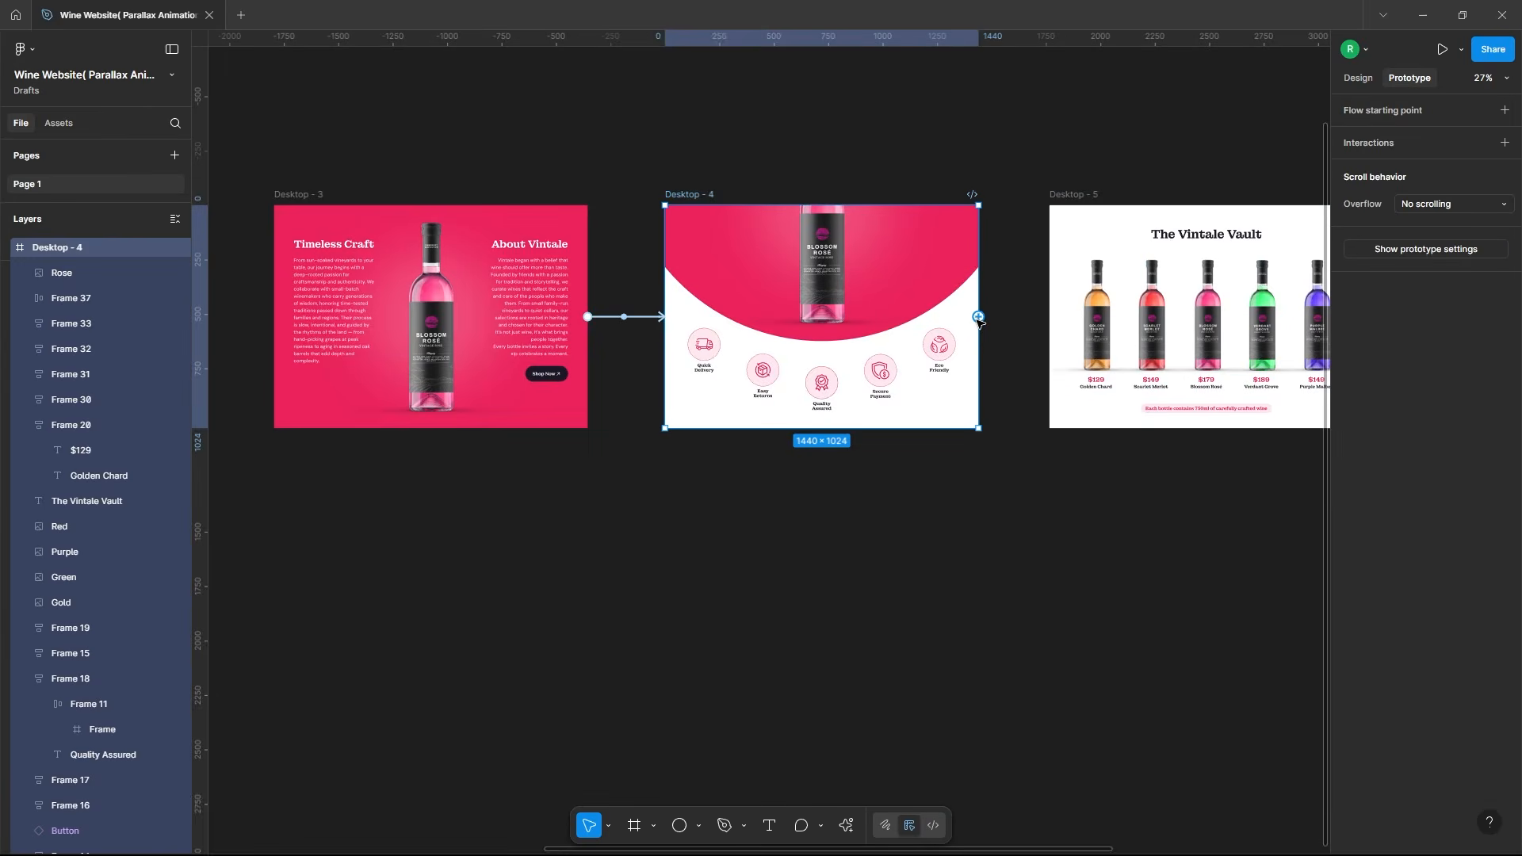
left_click_drag(1113, 318, 1111, 325)
scroll(1079, 412, "up", 2)
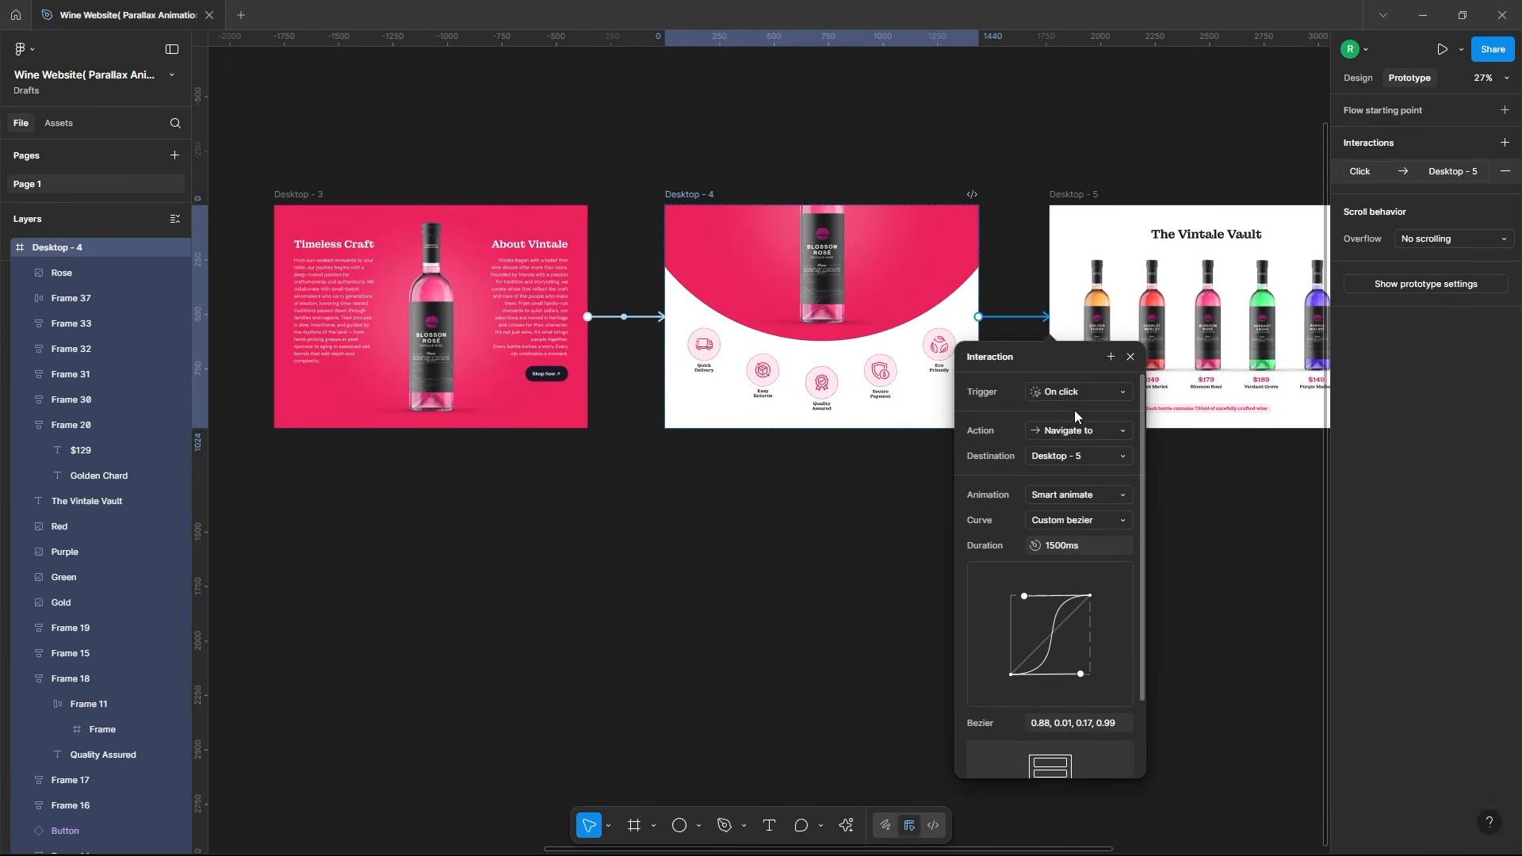
left_click(1075, 392)
left_click(1069, 410)
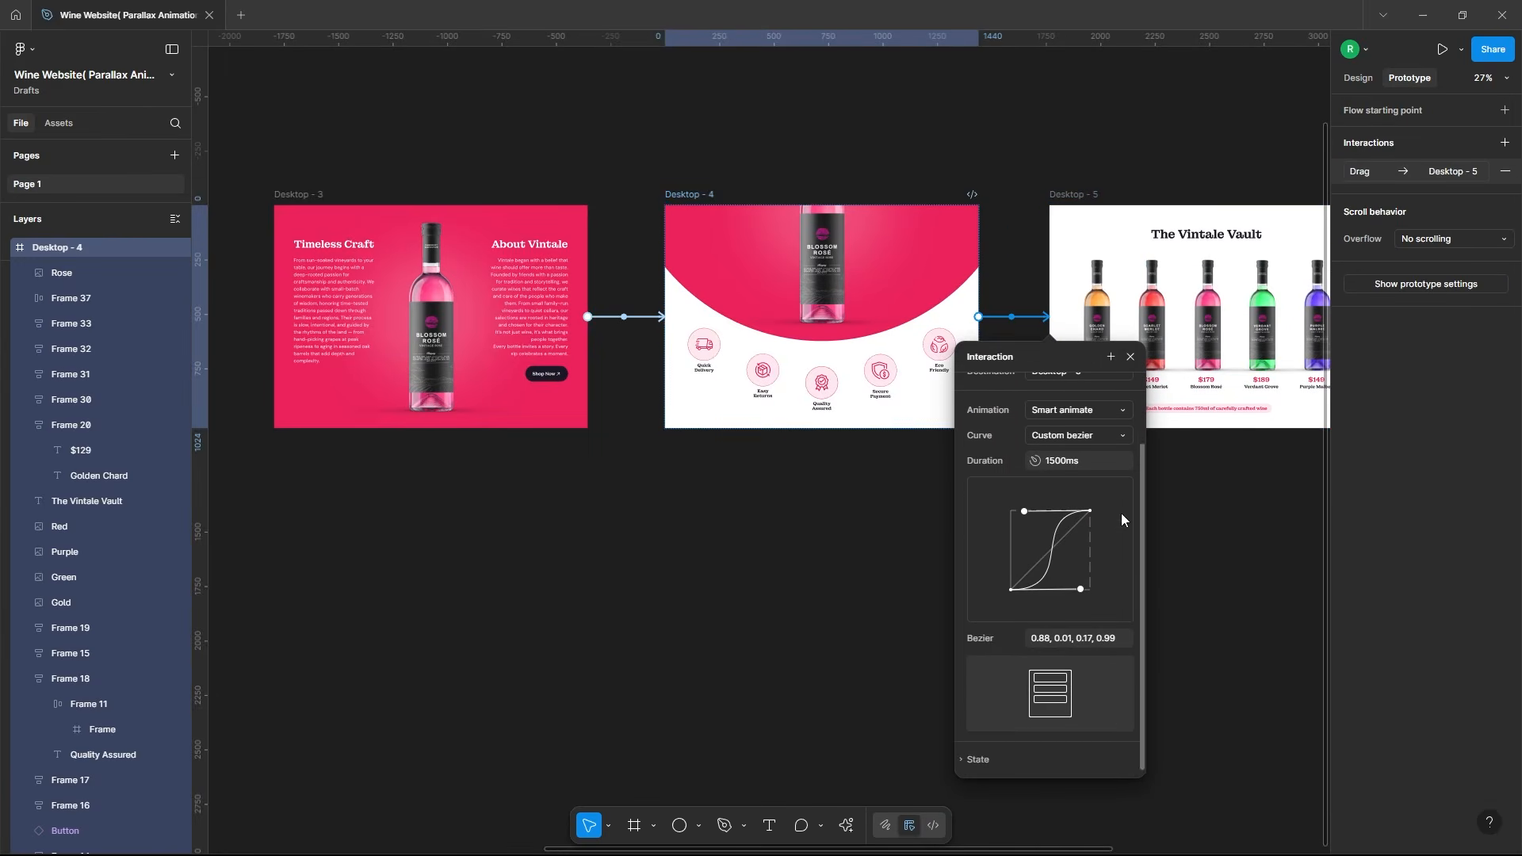
scroll(1121, 512, "down", 2)
left_click(1240, 570)
Step: Link Desktop - 5 to Desktop - 6 with a prototype interaction triggered on drag
scroll(540, 488, "down", 1)
left_click(948, 259)
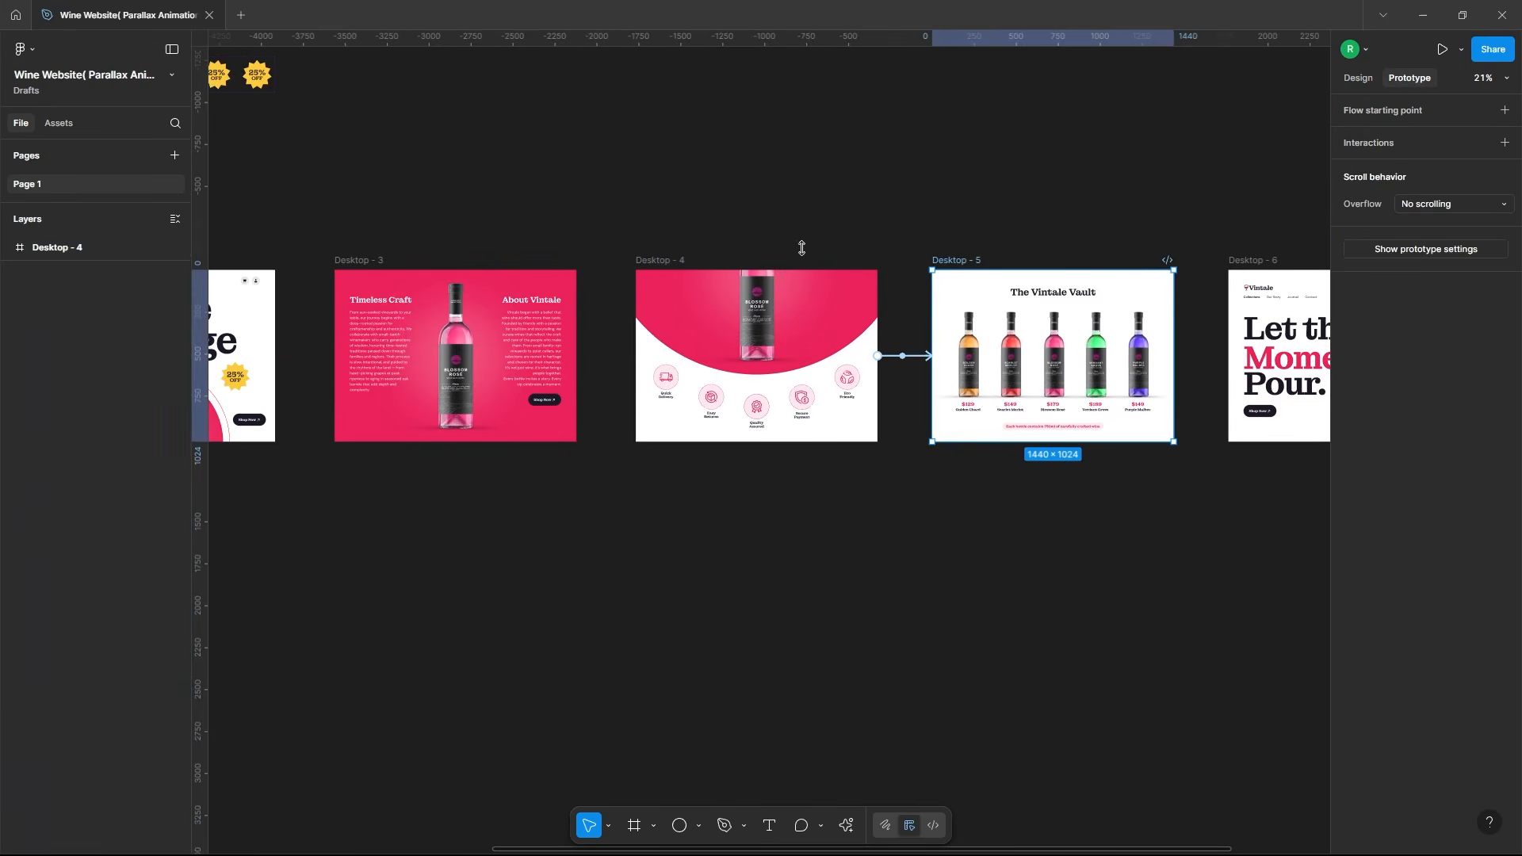
scroll(603, 257, "down", 3)
scroll(908, 314, "up", 3)
left_click_drag(771, 346, 864, 348)
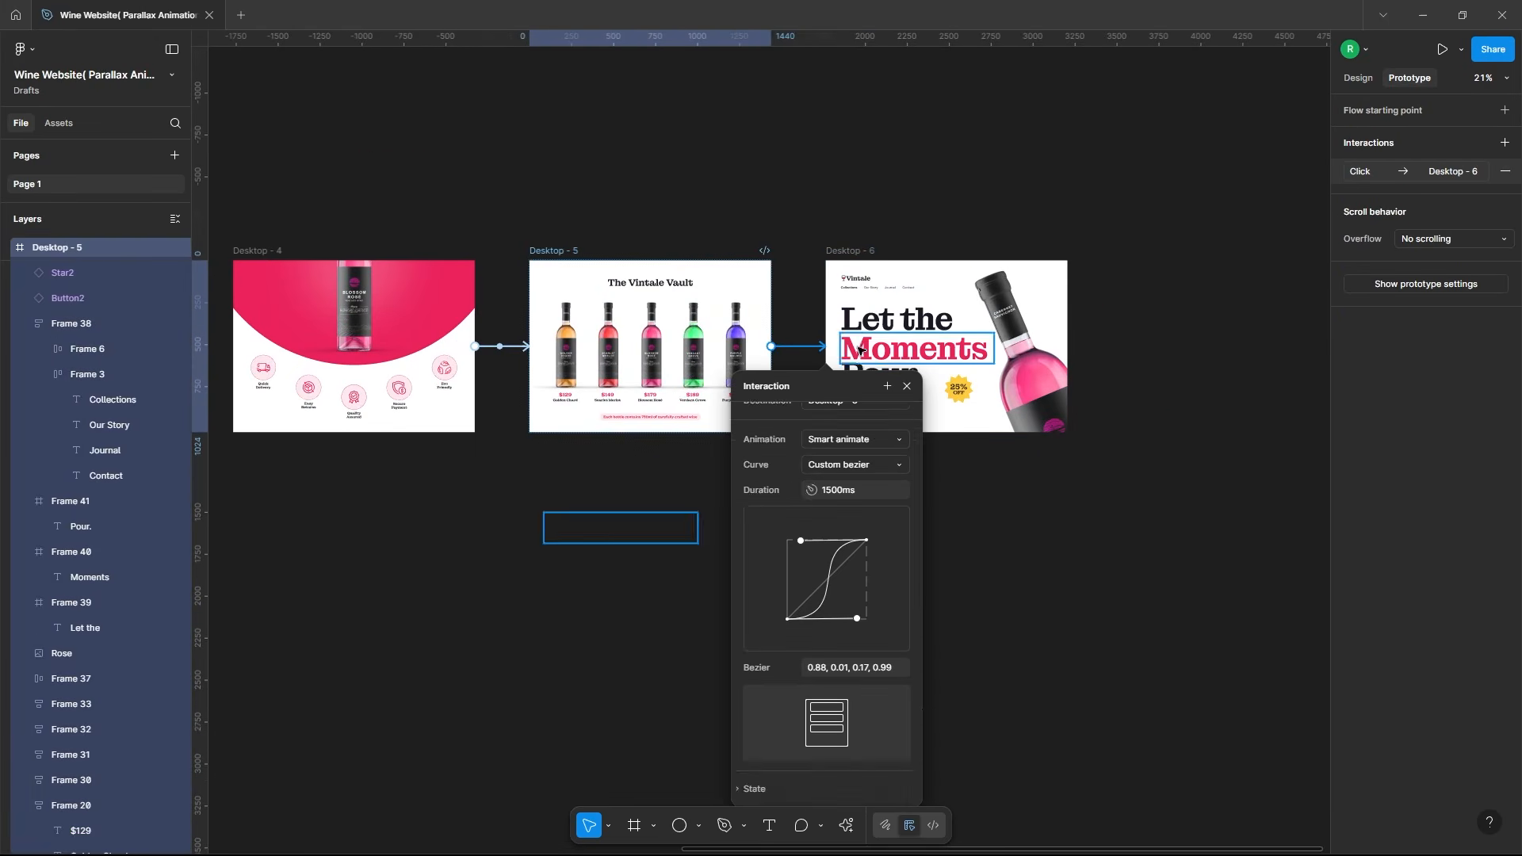
scroll(853, 436, "up", 2)
left_click(854, 421)
left_click(852, 442)
scroll(1087, 479, "down", 1)
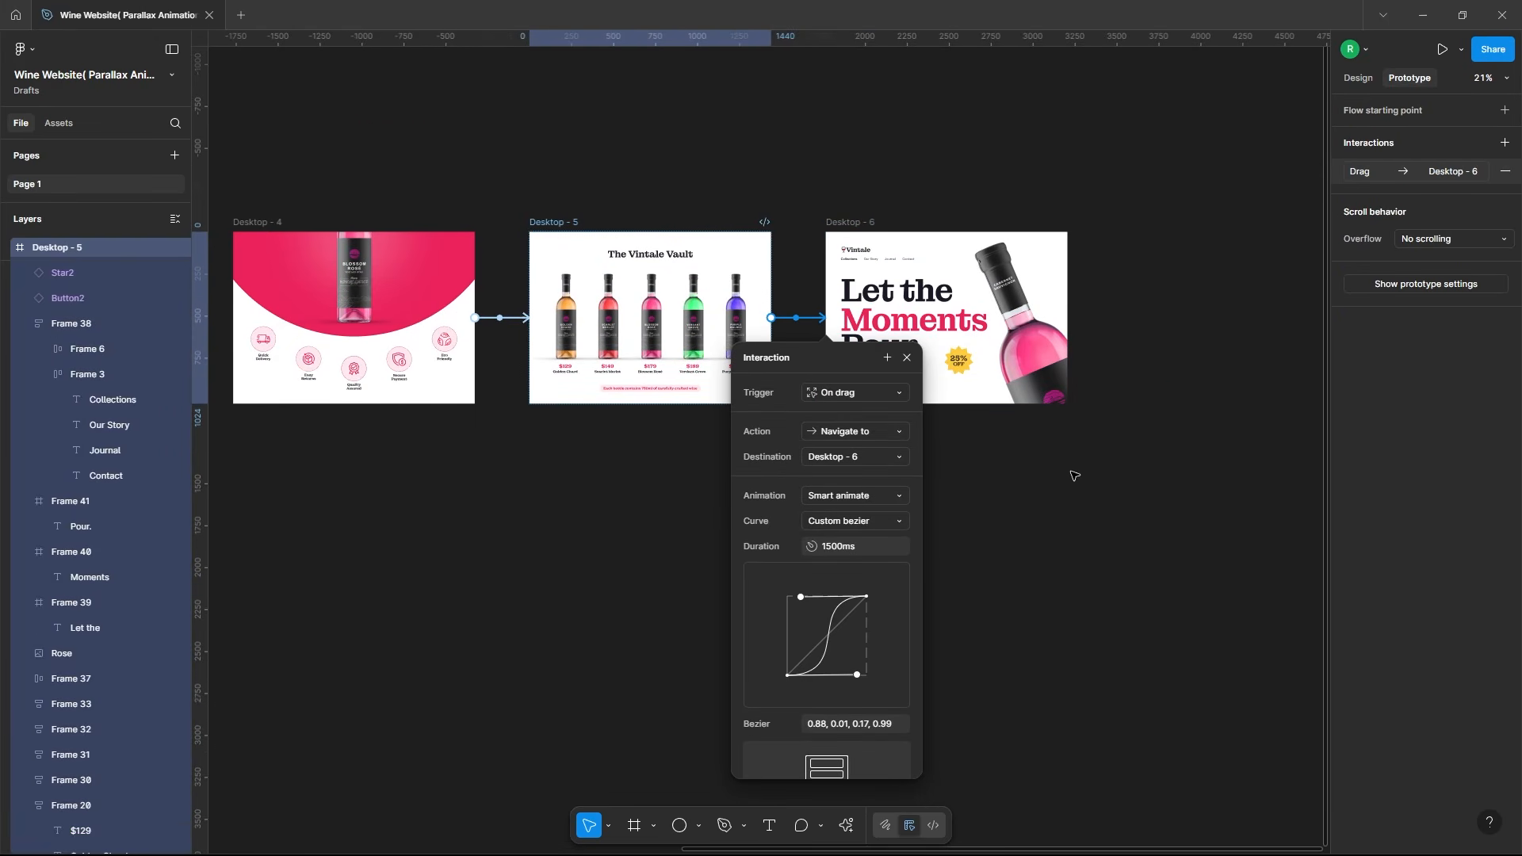
left_click(1049, 460)
Step: Link Desktop - 6 back to Desktop - 5 with a prototype interaction triggered on drag
scroll(1019, 445, "down", 2)
scroll(858, 428, "up", 2)
left_click(1045, 236)
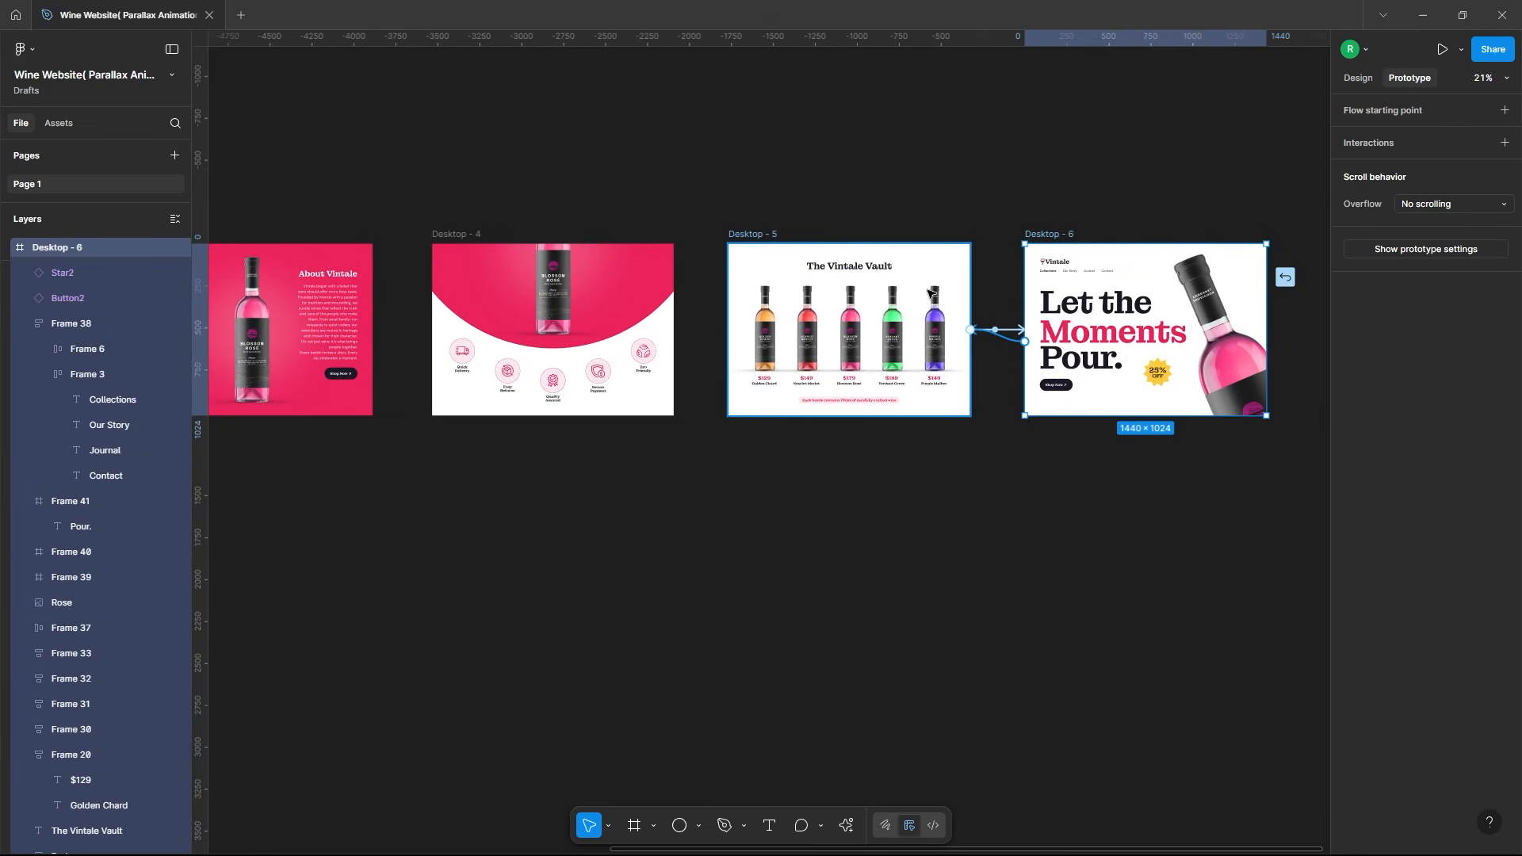
left_click_drag(929, 294, 930, 295)
left_click(1013, 408)
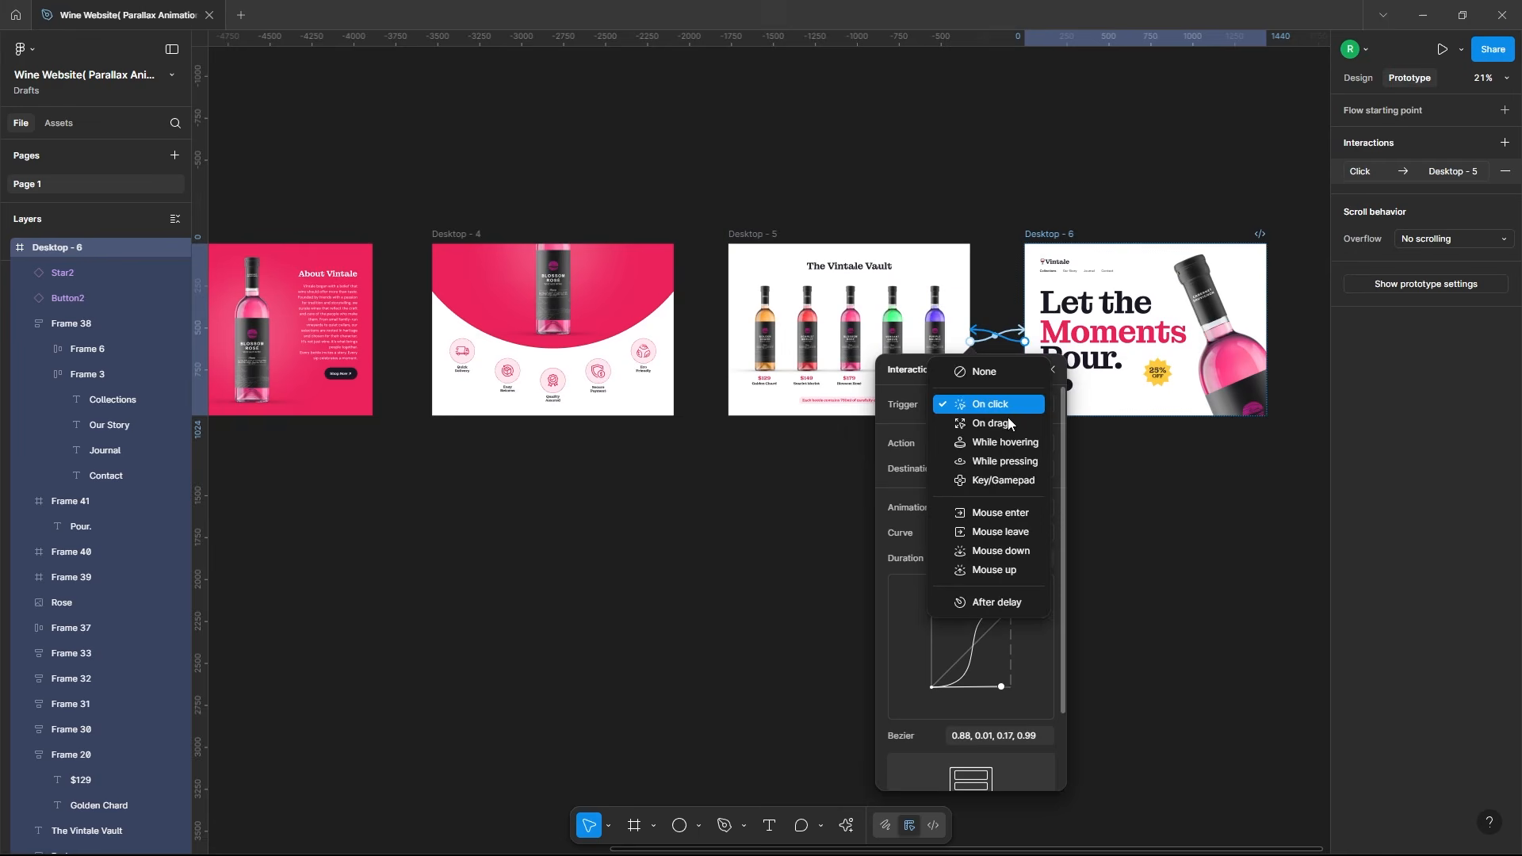
left_click(1007, 424)
Step: Set the return transition to Desktop - 5 to a downward Move in animation with matching layers animated
left_click(1021, 511)
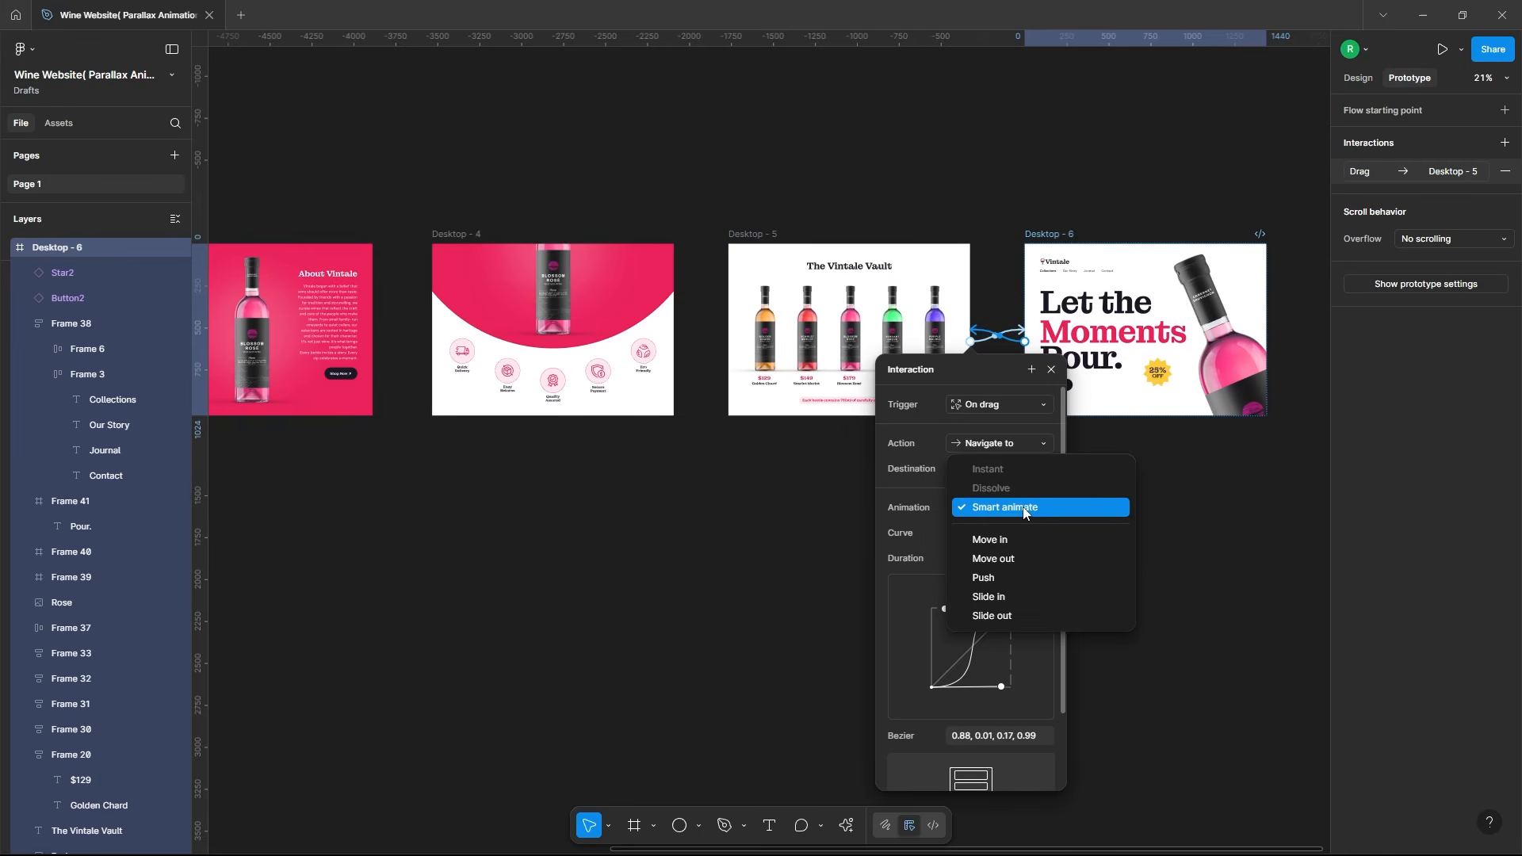
left_click(1007, 546)
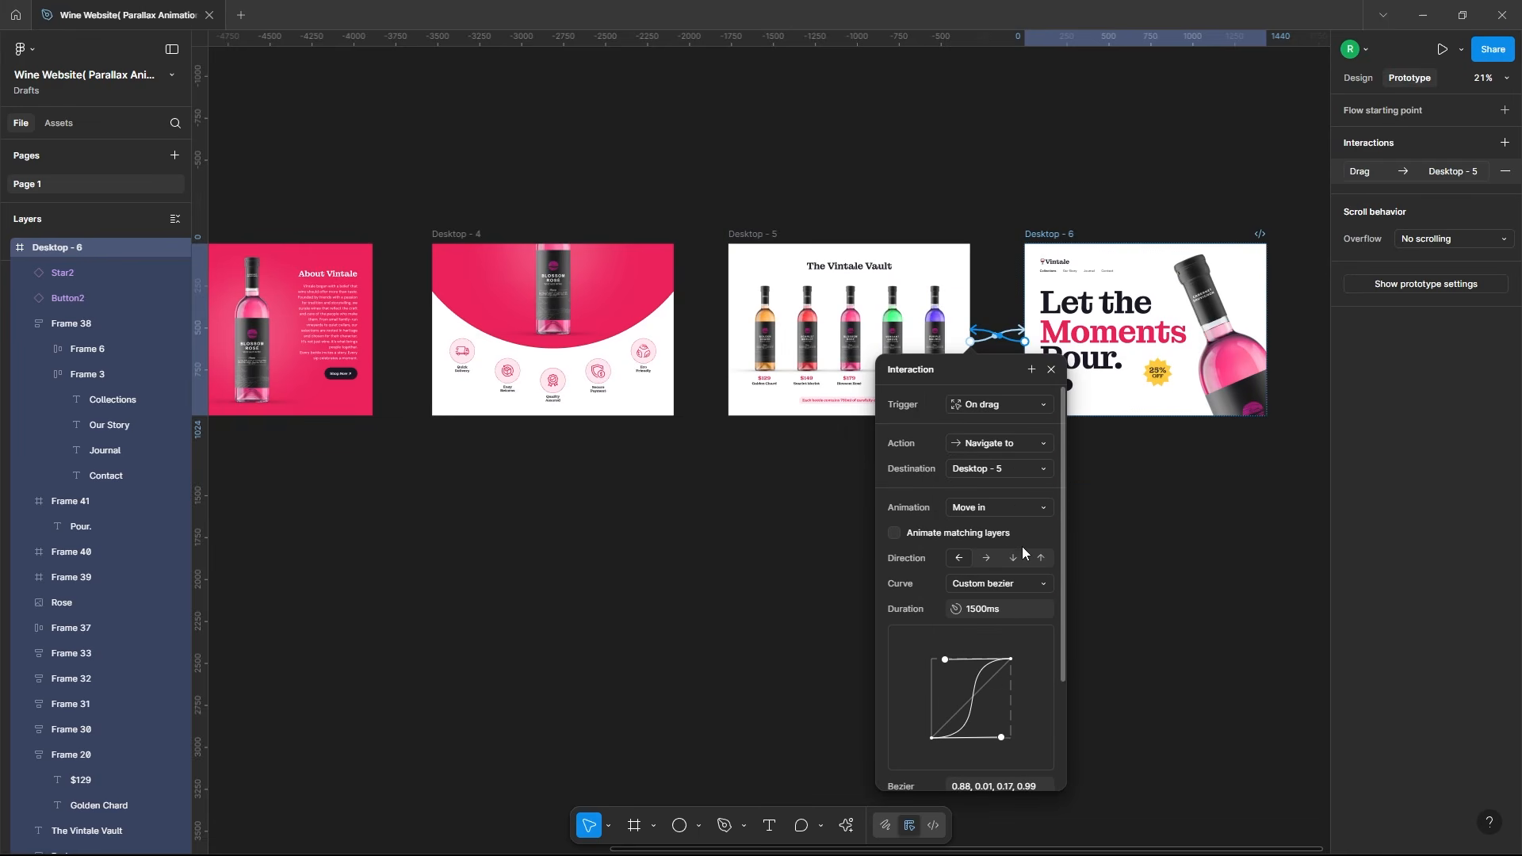
left_click(1013, 559)
left_click(896, 534)
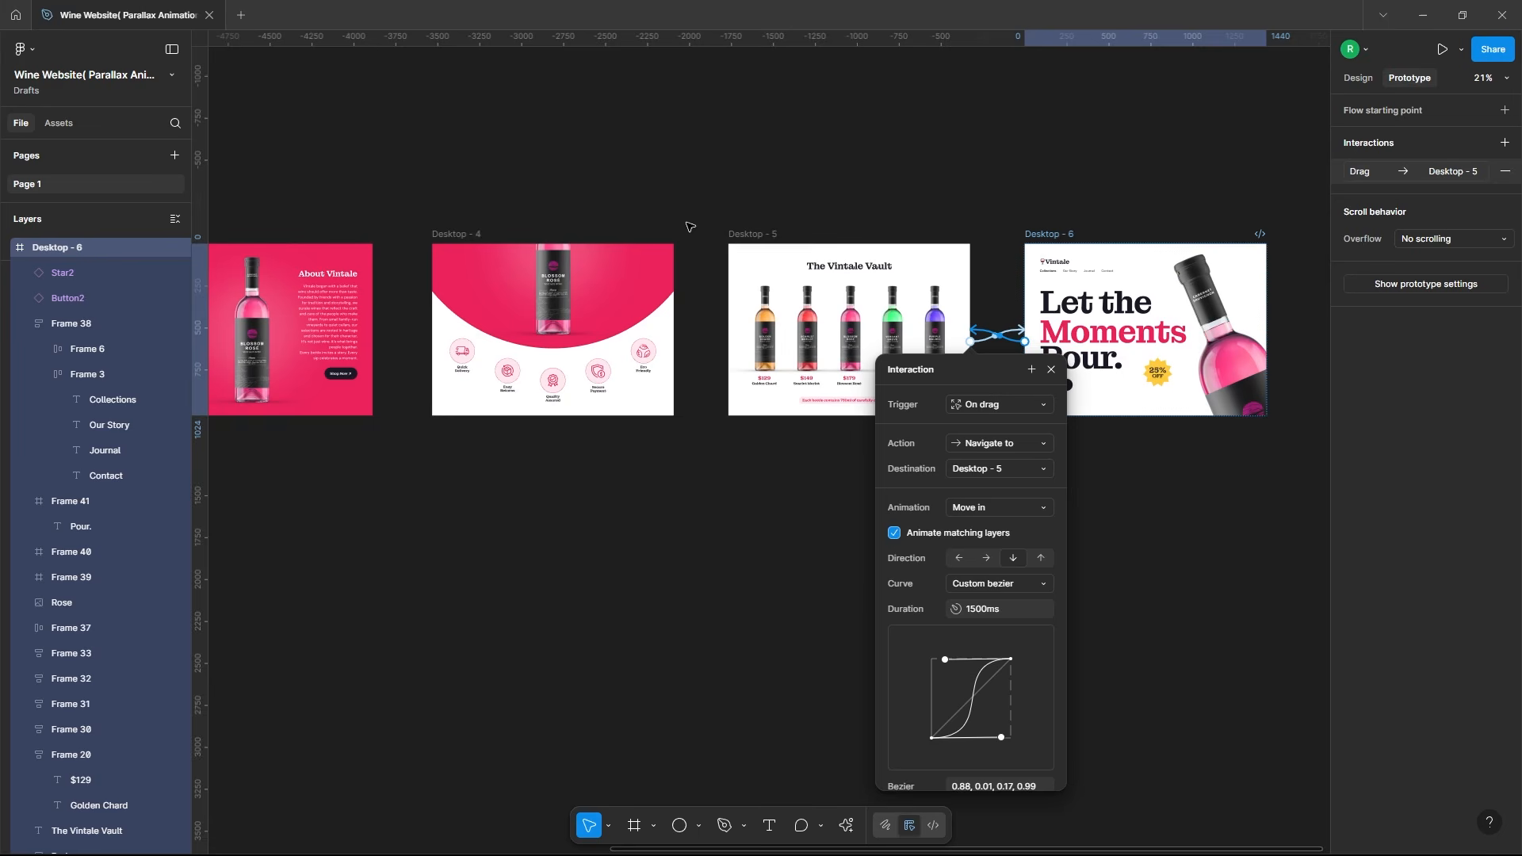
Step: Link Desktop - 5 back to Desktop - 4 with a prototype interaction triggered on drag
left_click(750, 240)
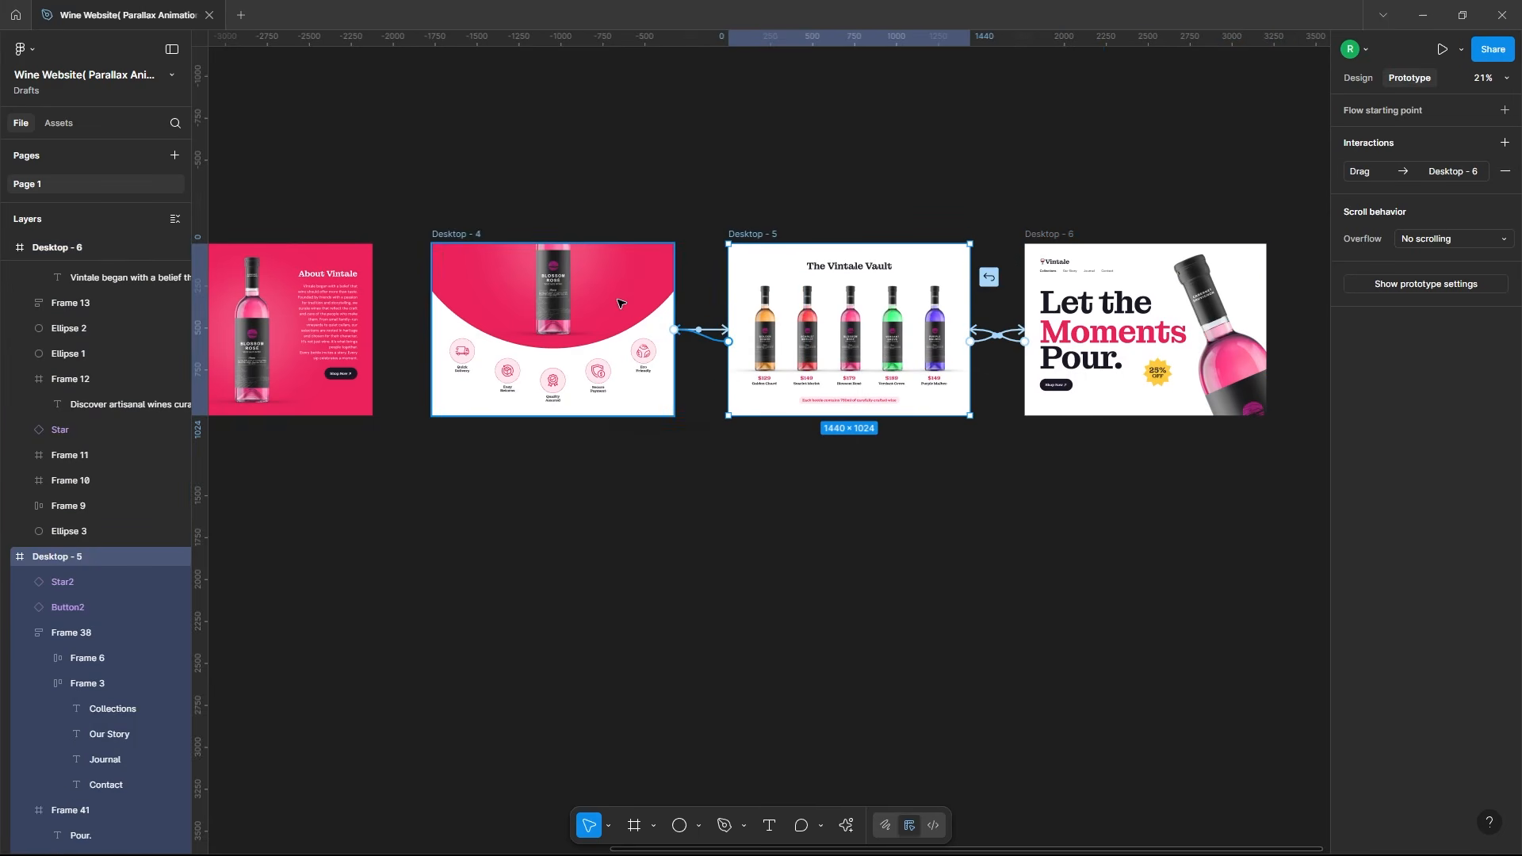
left_click_drag(621, 304, 618, 305)
scroll(707, 445, "up", 3)
left_click(702, 404)
left_click(702, 422)
left_click(900, 482)
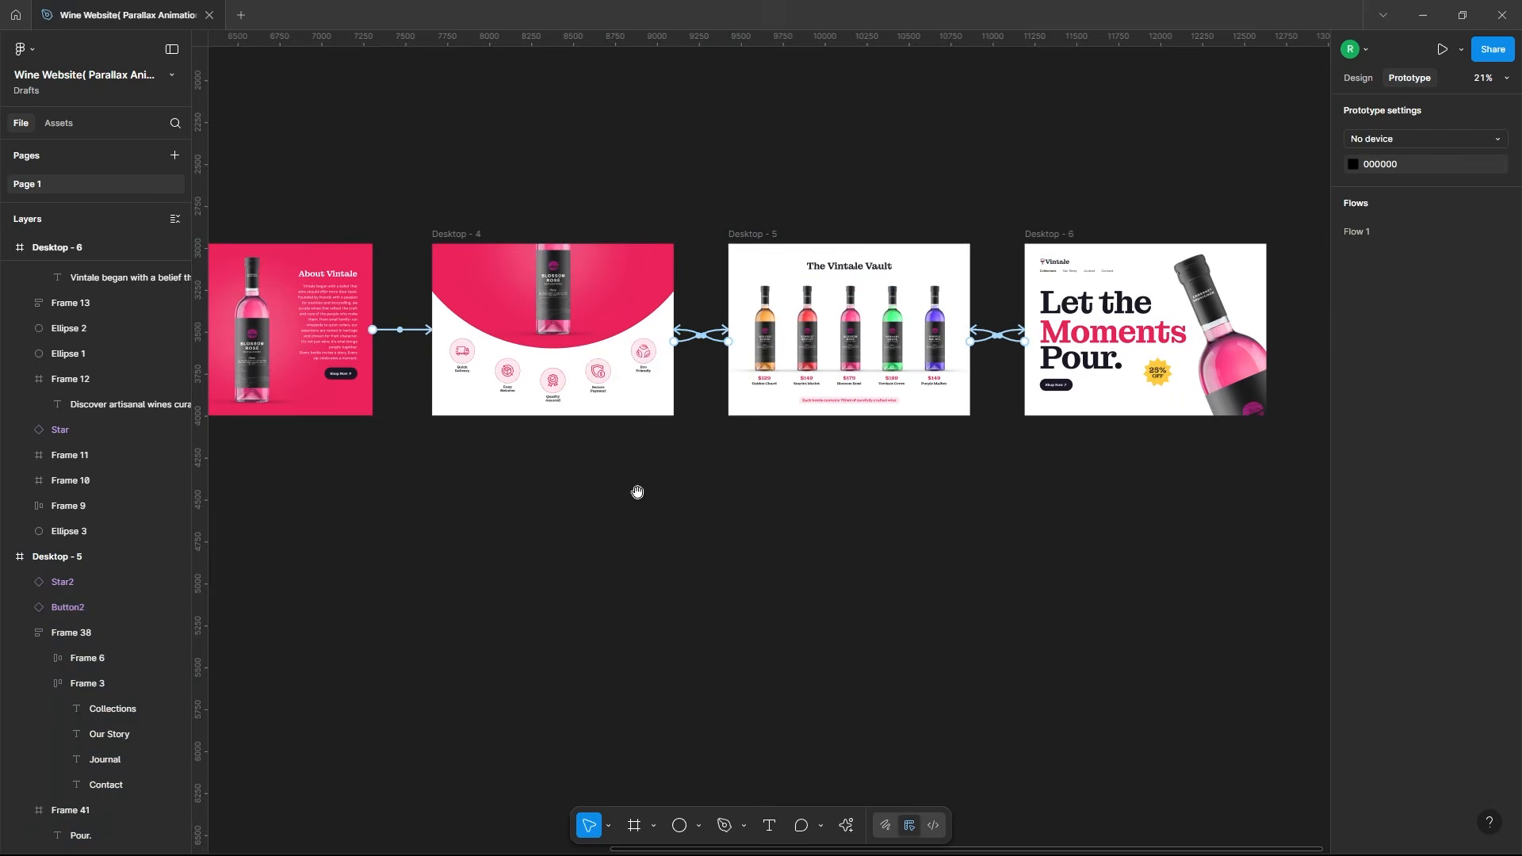
Step: Link Desktop - 4 back to Desktop - 3 with a prototype interaction triggered on drag
left_click_drag(637, 492, 975, 531)
left_click(792, 272)
left_click_drag(769, 380, 672, 331)
left_click(738, 442)
left_click(721, 465)
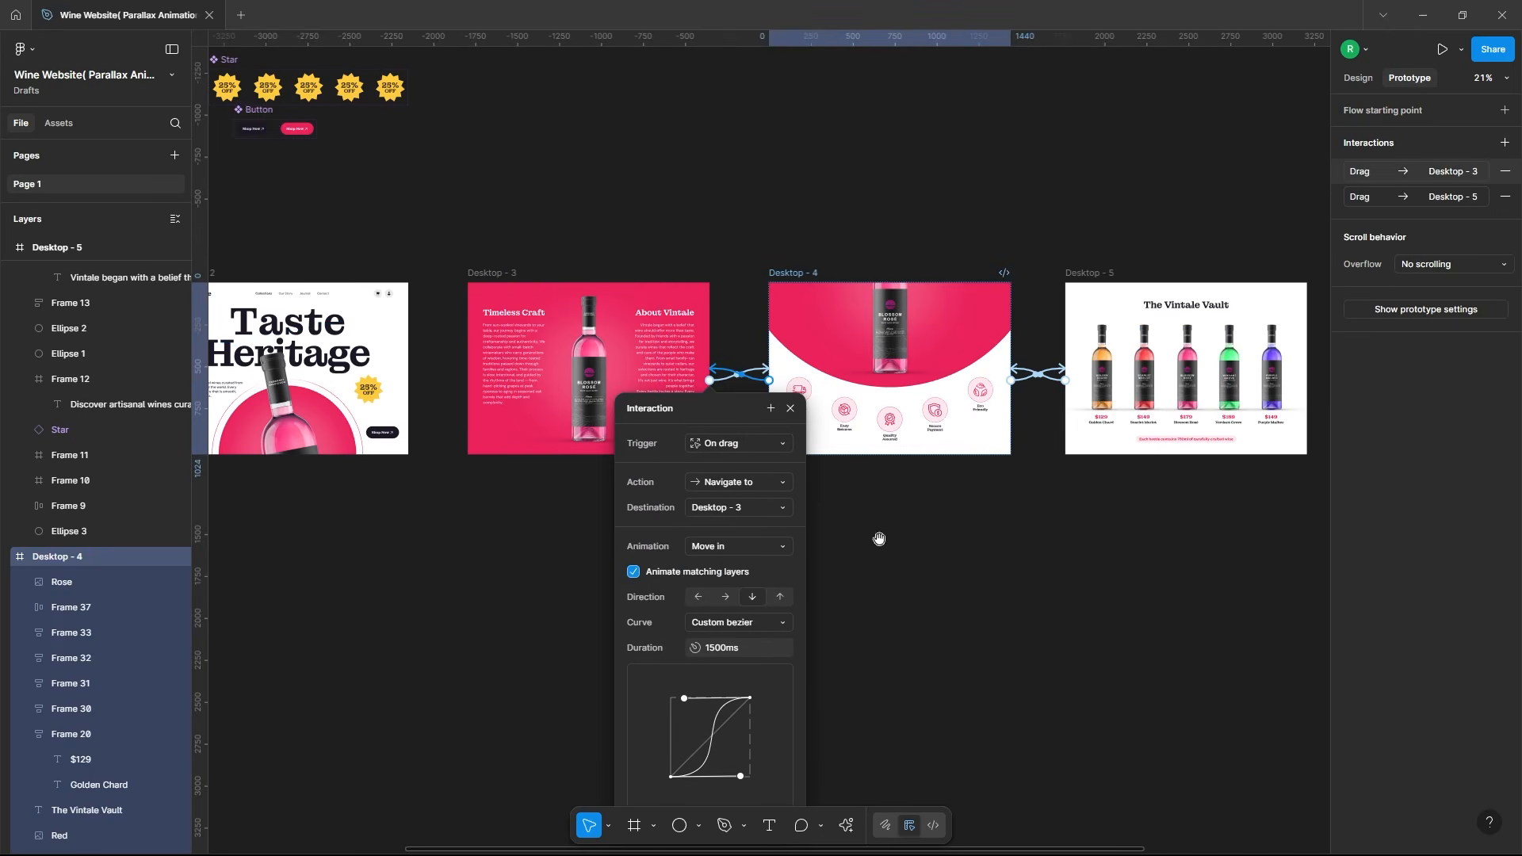
left_click_drag(880, 540, 933, 435)
left_click(966, 461)
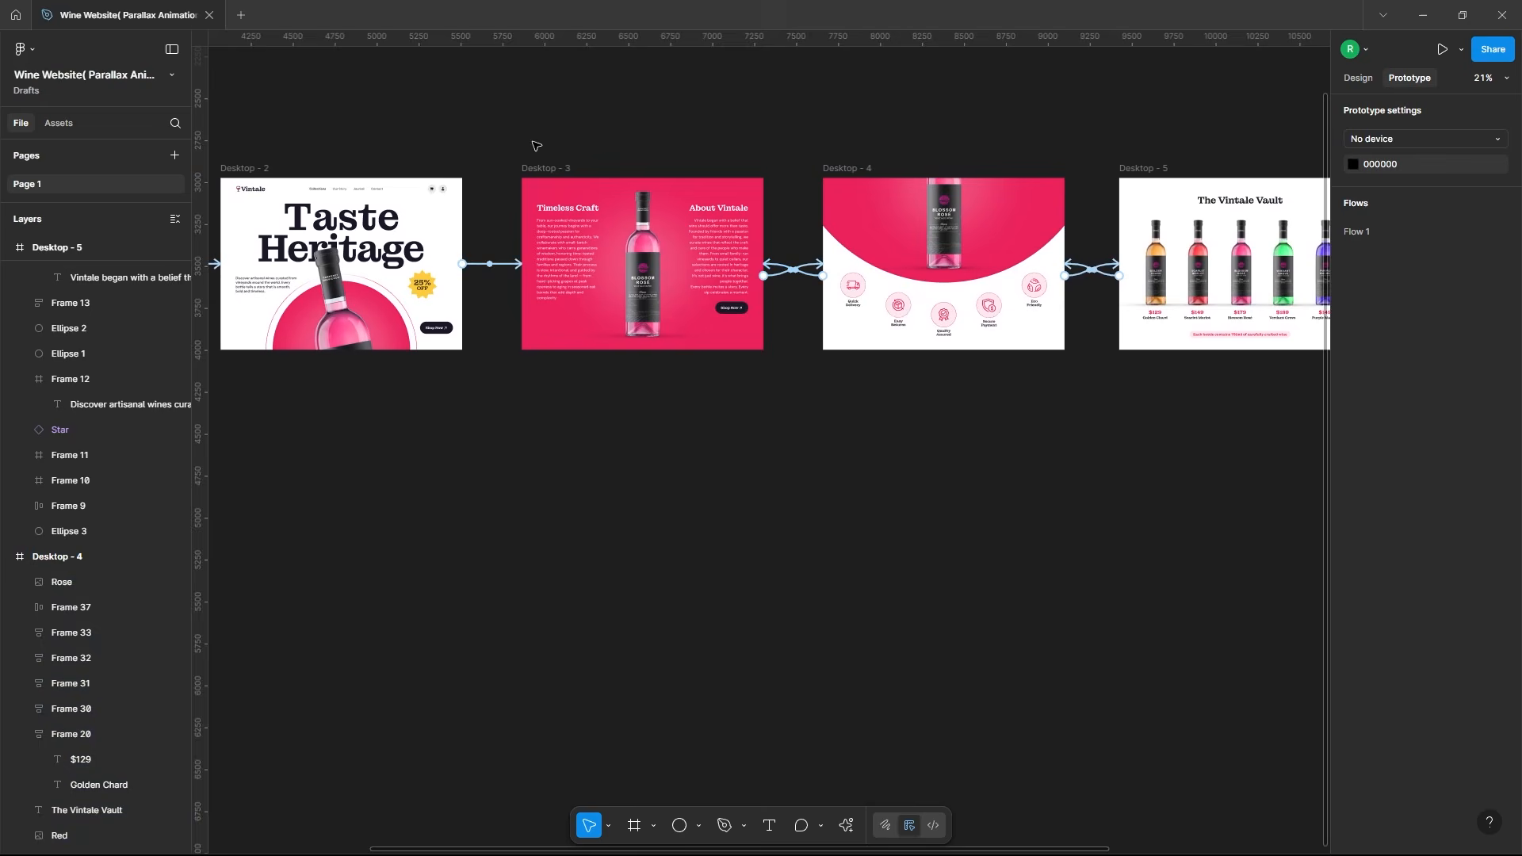
Step: Link Desktop - 3 back to Desktop - 2 with a prototype interaction triggered on drag
left_click(540, 167)
left_click(480, 266)
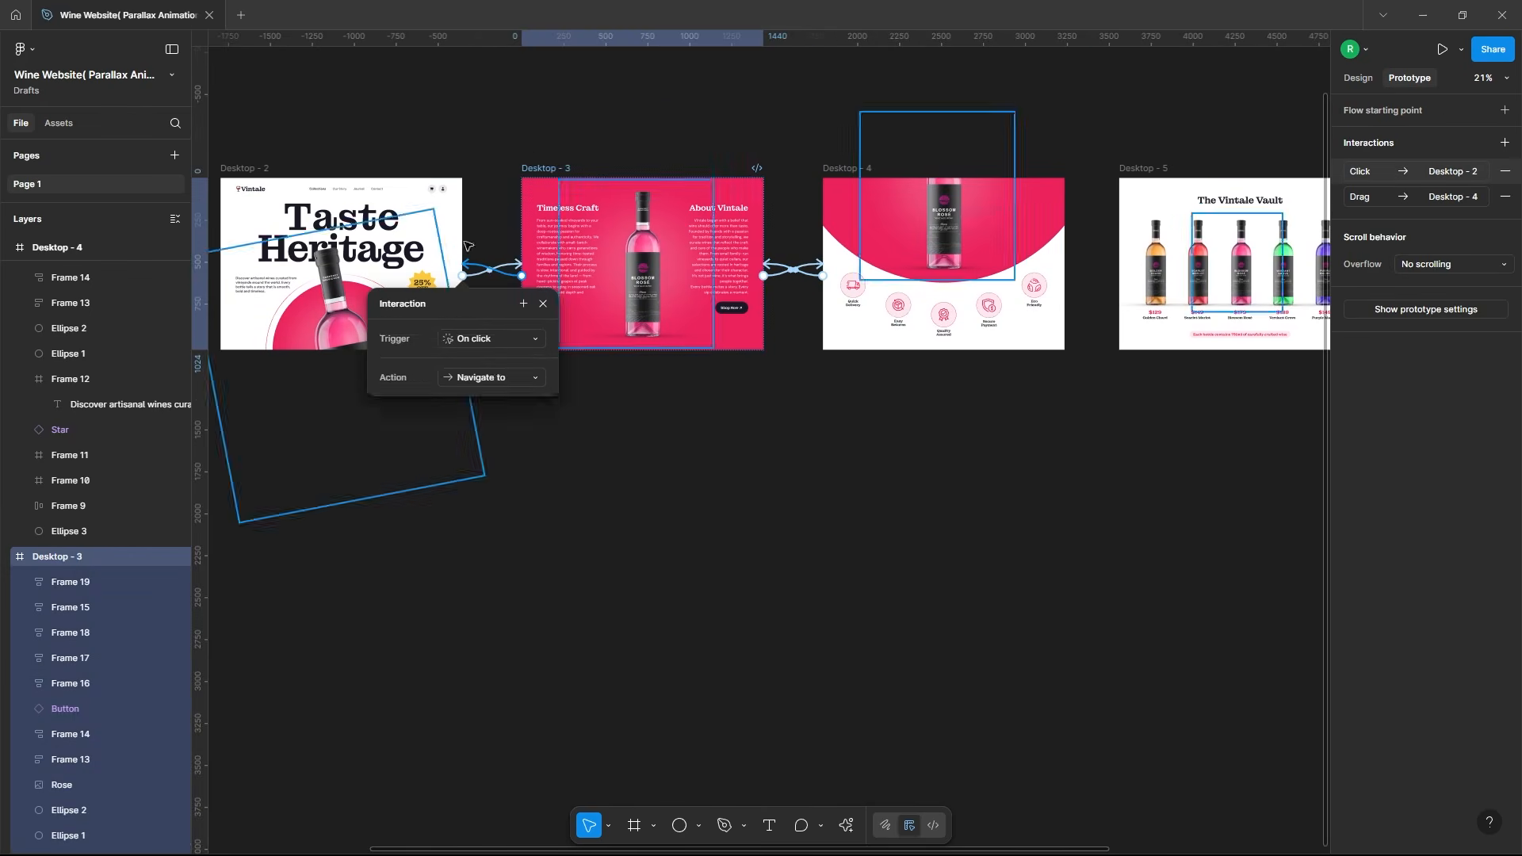
left_click(491, 339)
left_click(492, 360)
scroll(521, 513, "down", 3)
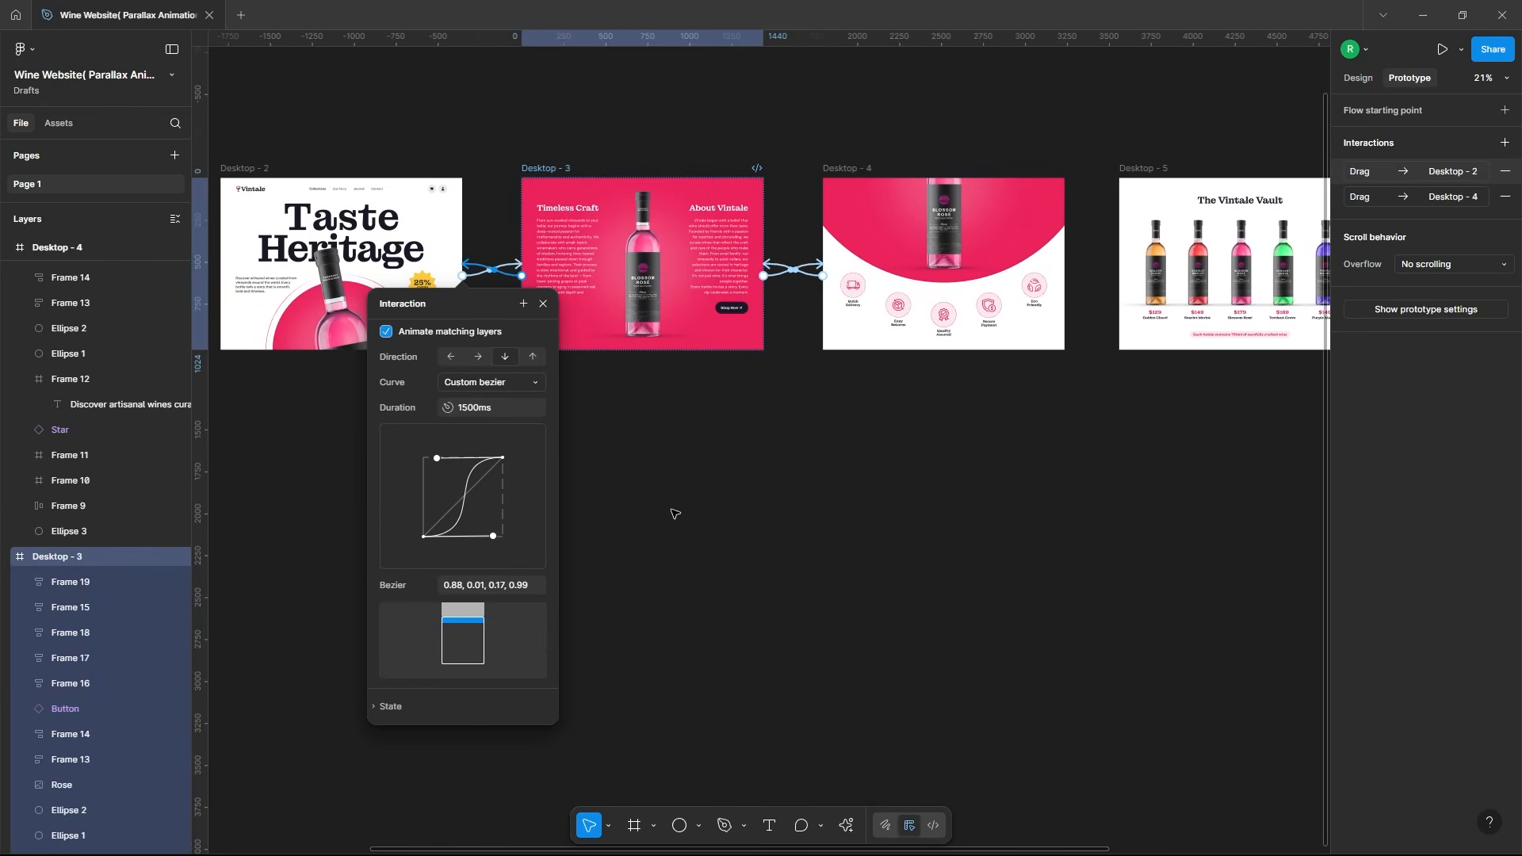
left_click(678, 513)
Step: Play Flow 1 as a prototype preview, scaled to fit width and height, with the preview interface hidden
left_click_drag(527, 479, 834, 525)
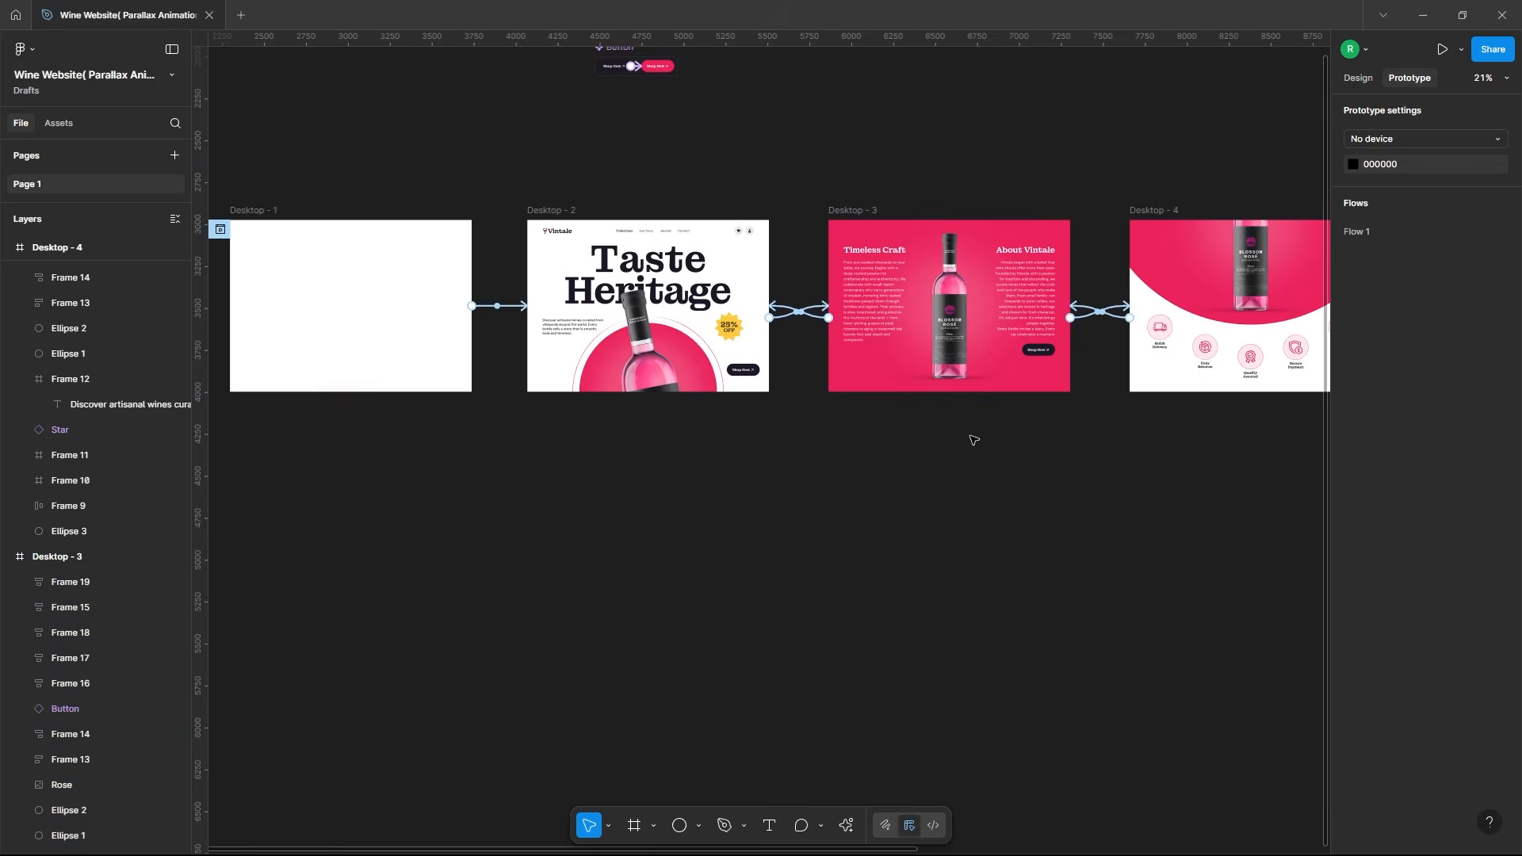
scroll(712, 386, "down", 5)
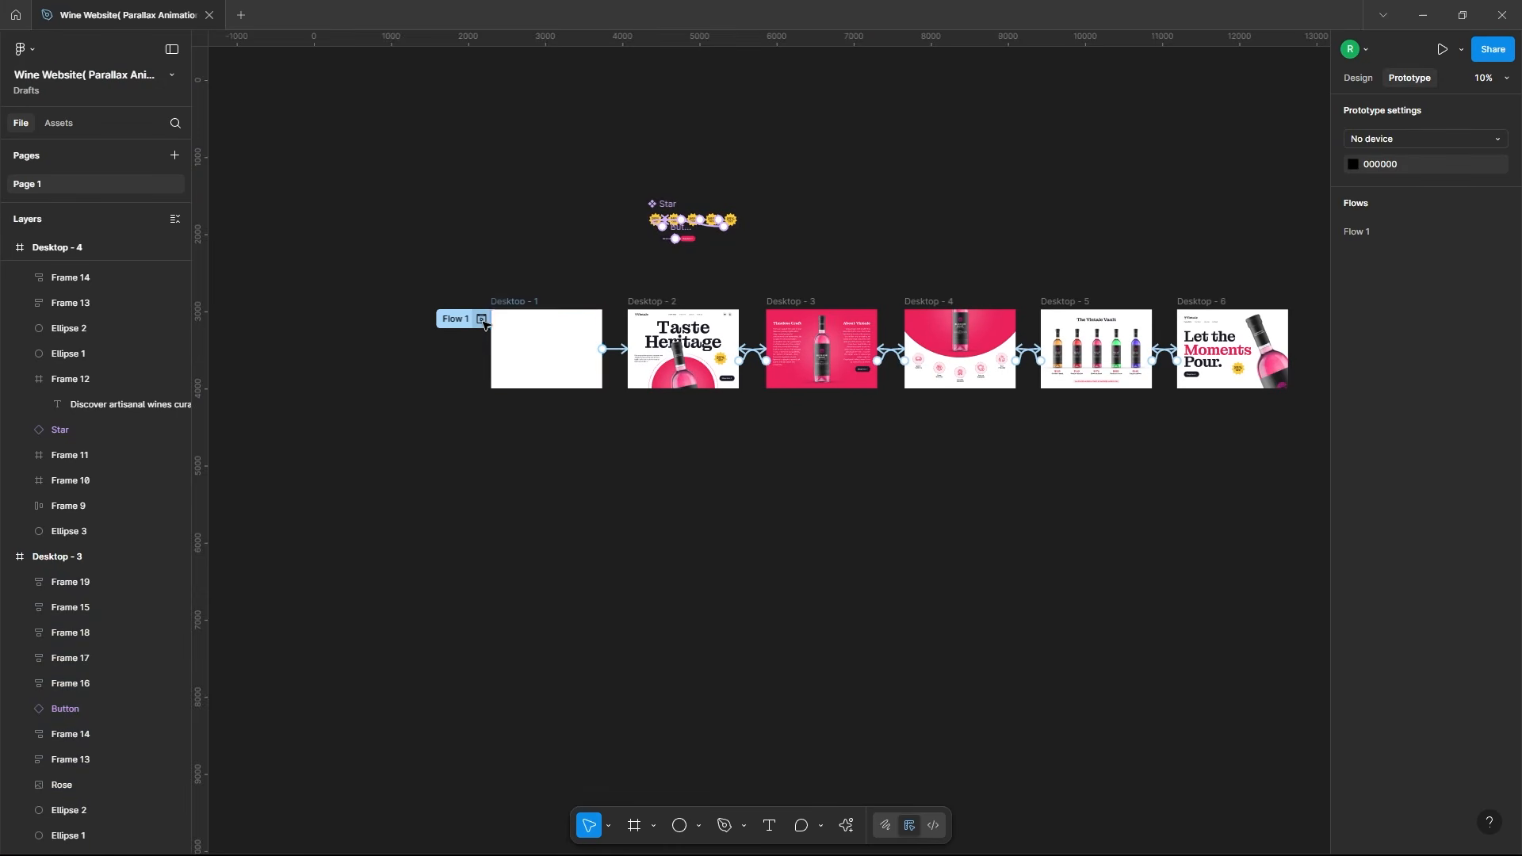
left_click(482, 319)
left_click(741, 58)
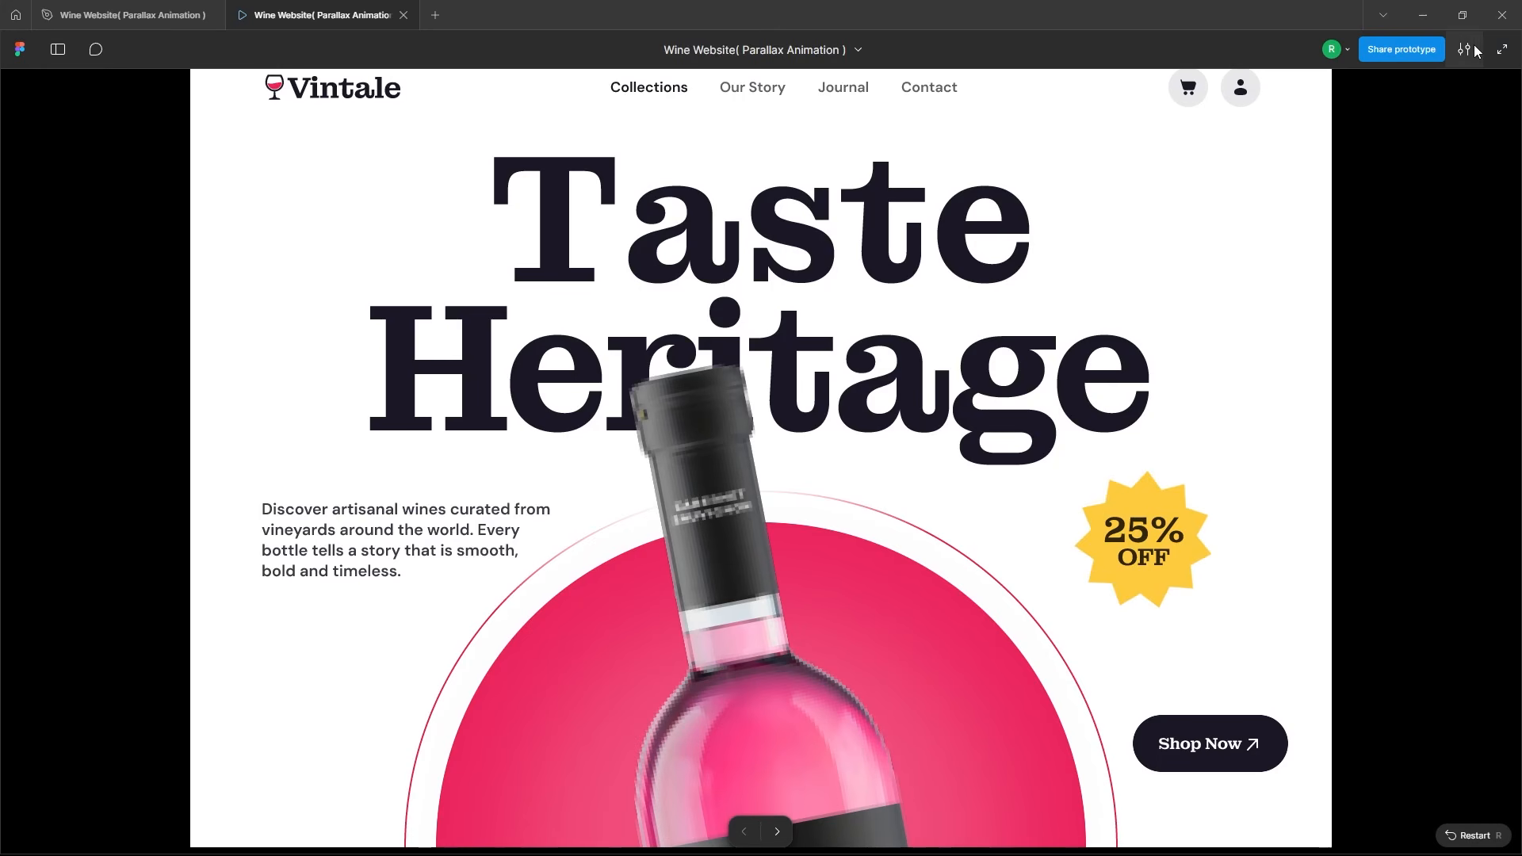
left_click(1468, 47)
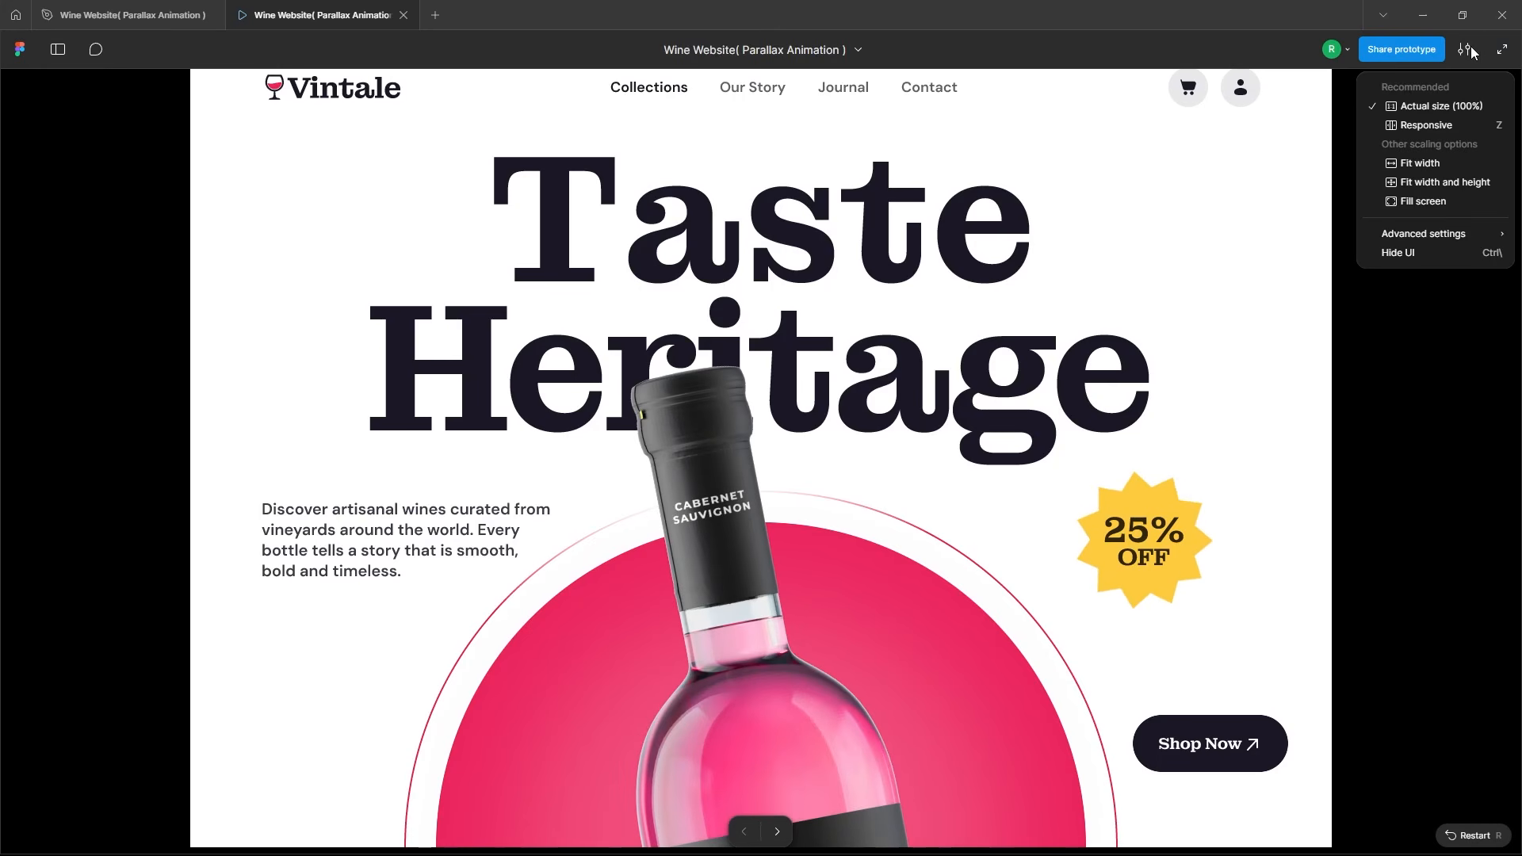
left_click(1445, 182)
key("ctrl+backslash")
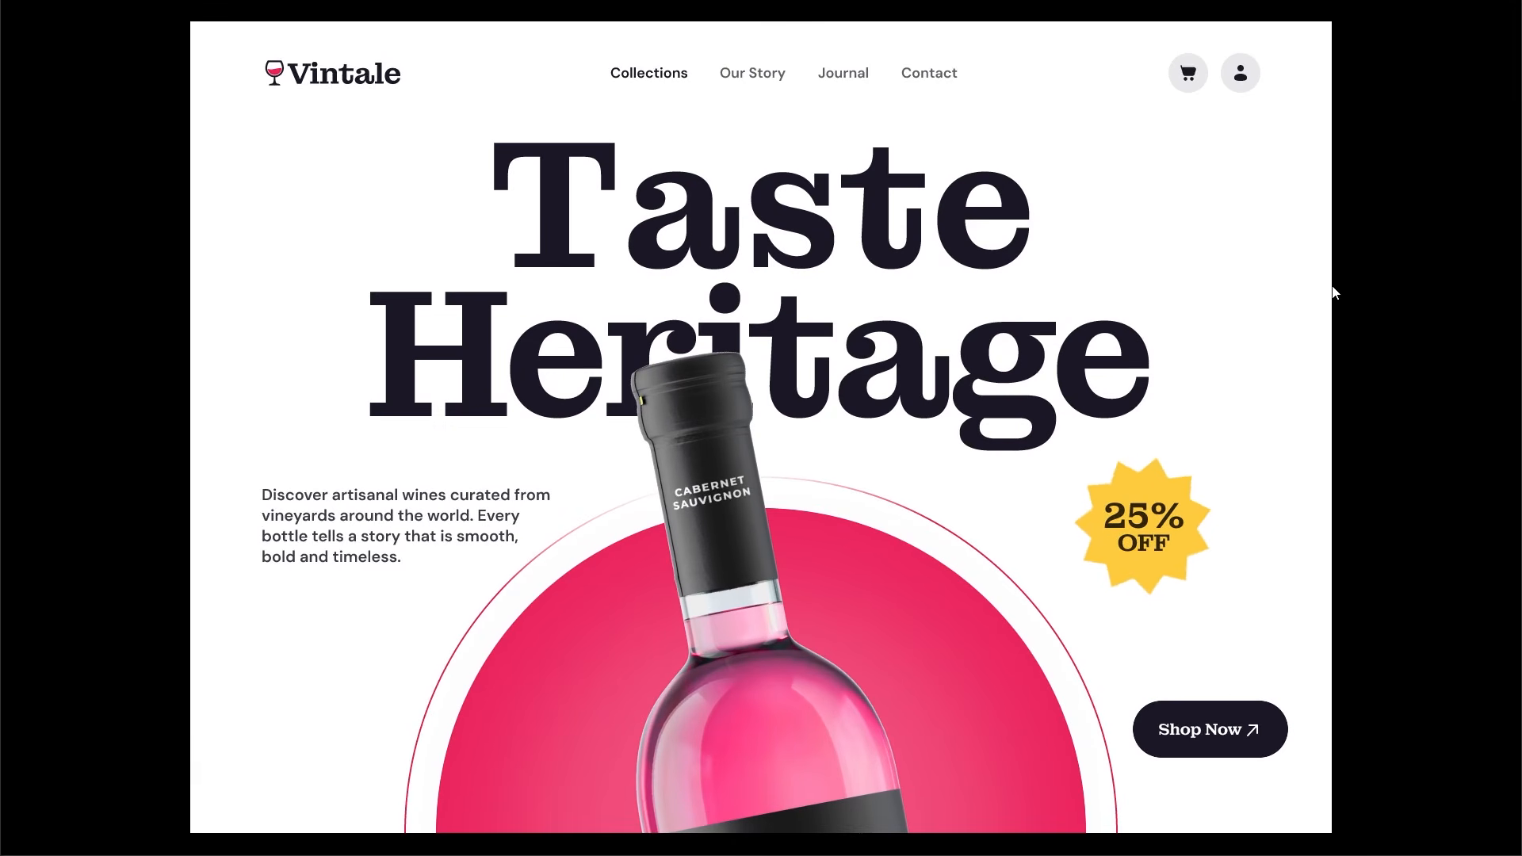
Step: Restart the prototype and test the transition from the Taste Heritage screen to the next screen
key("r")
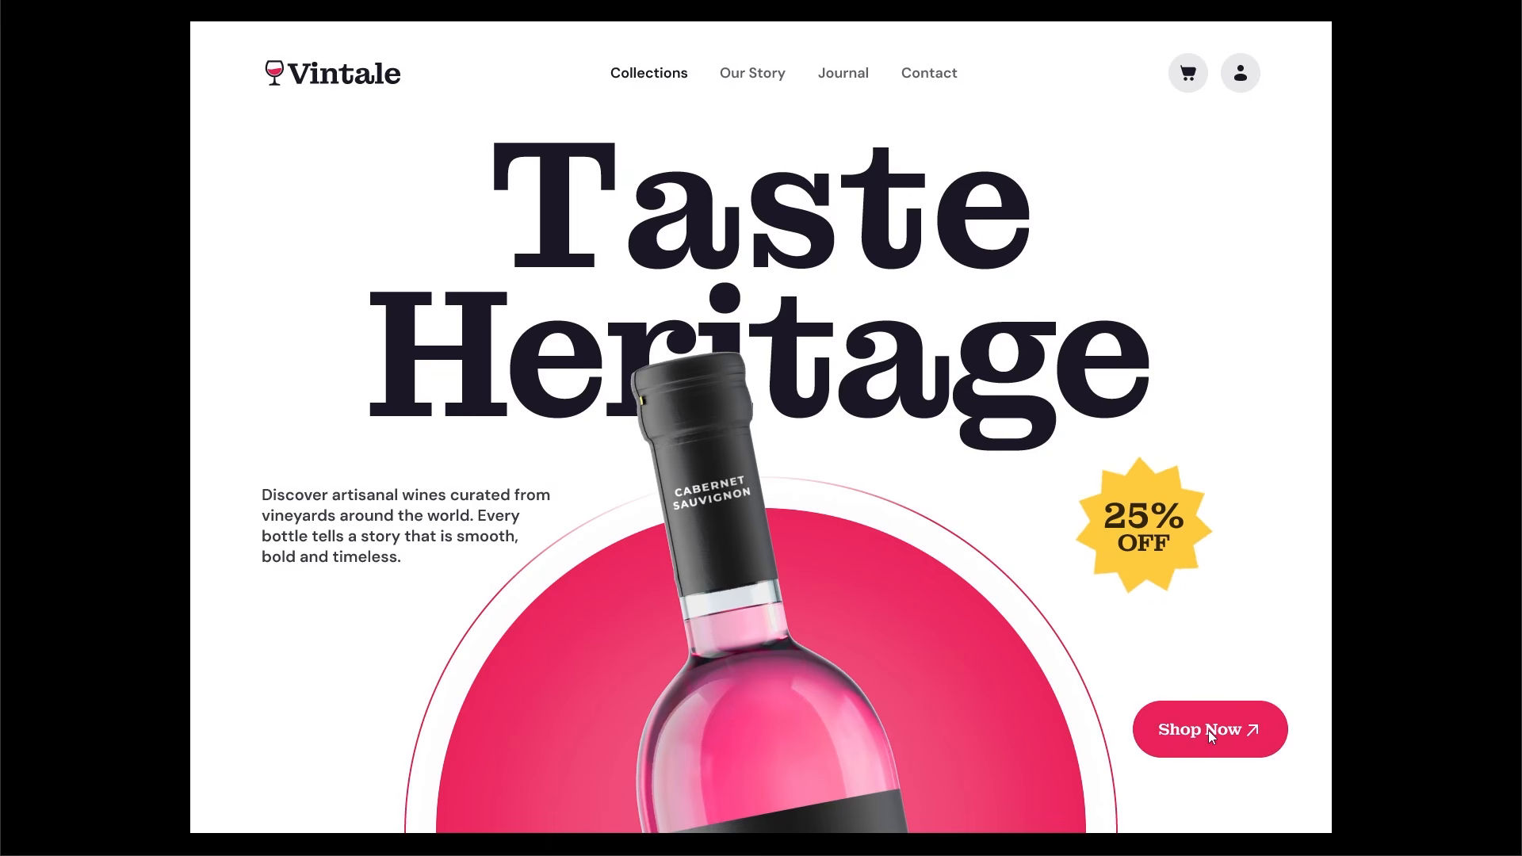
scroll(754, 521, "down", 5)
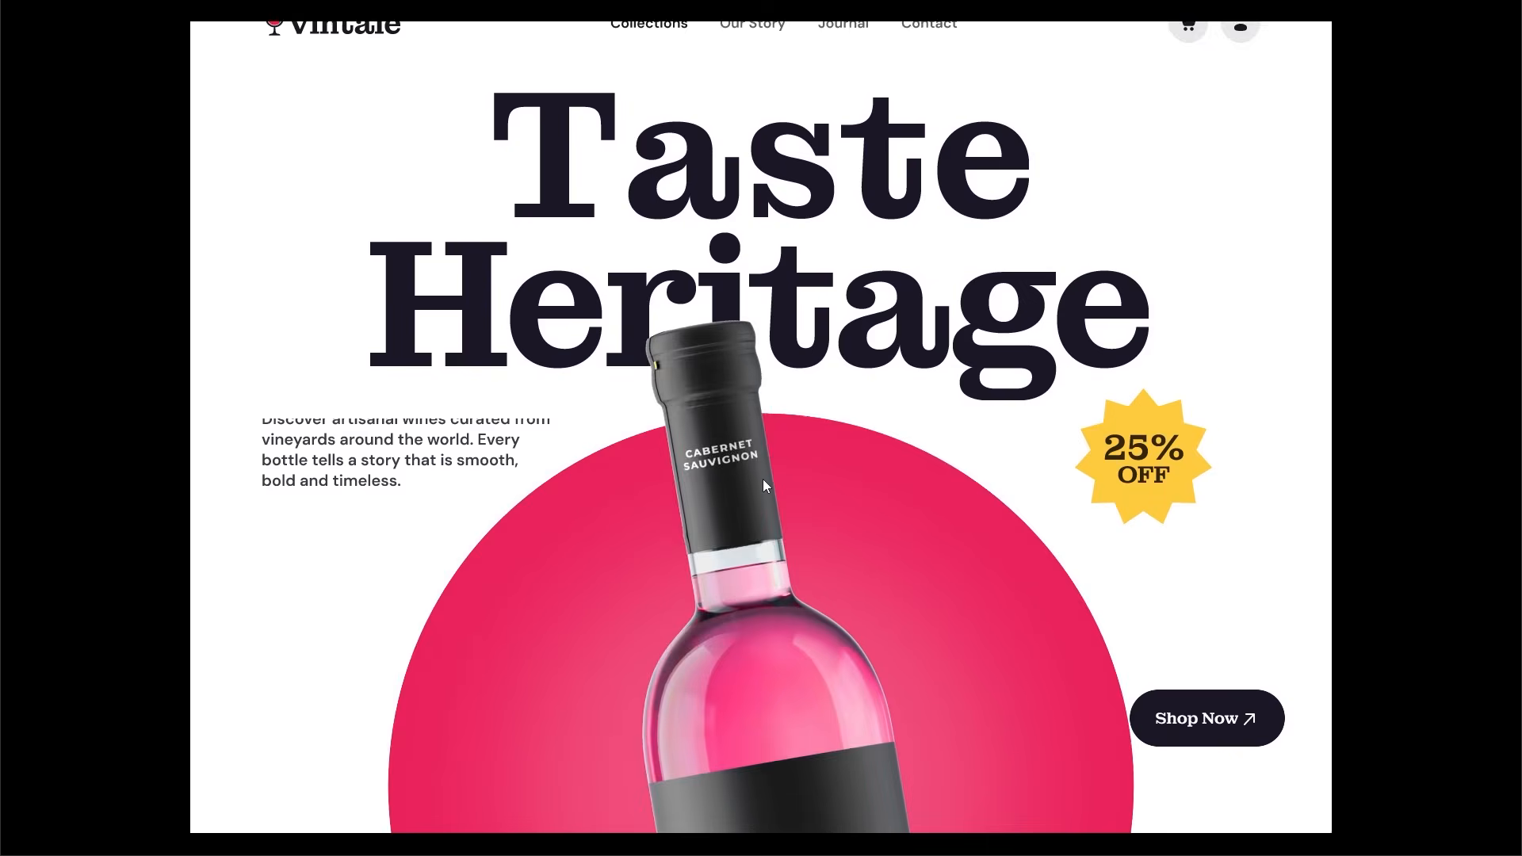